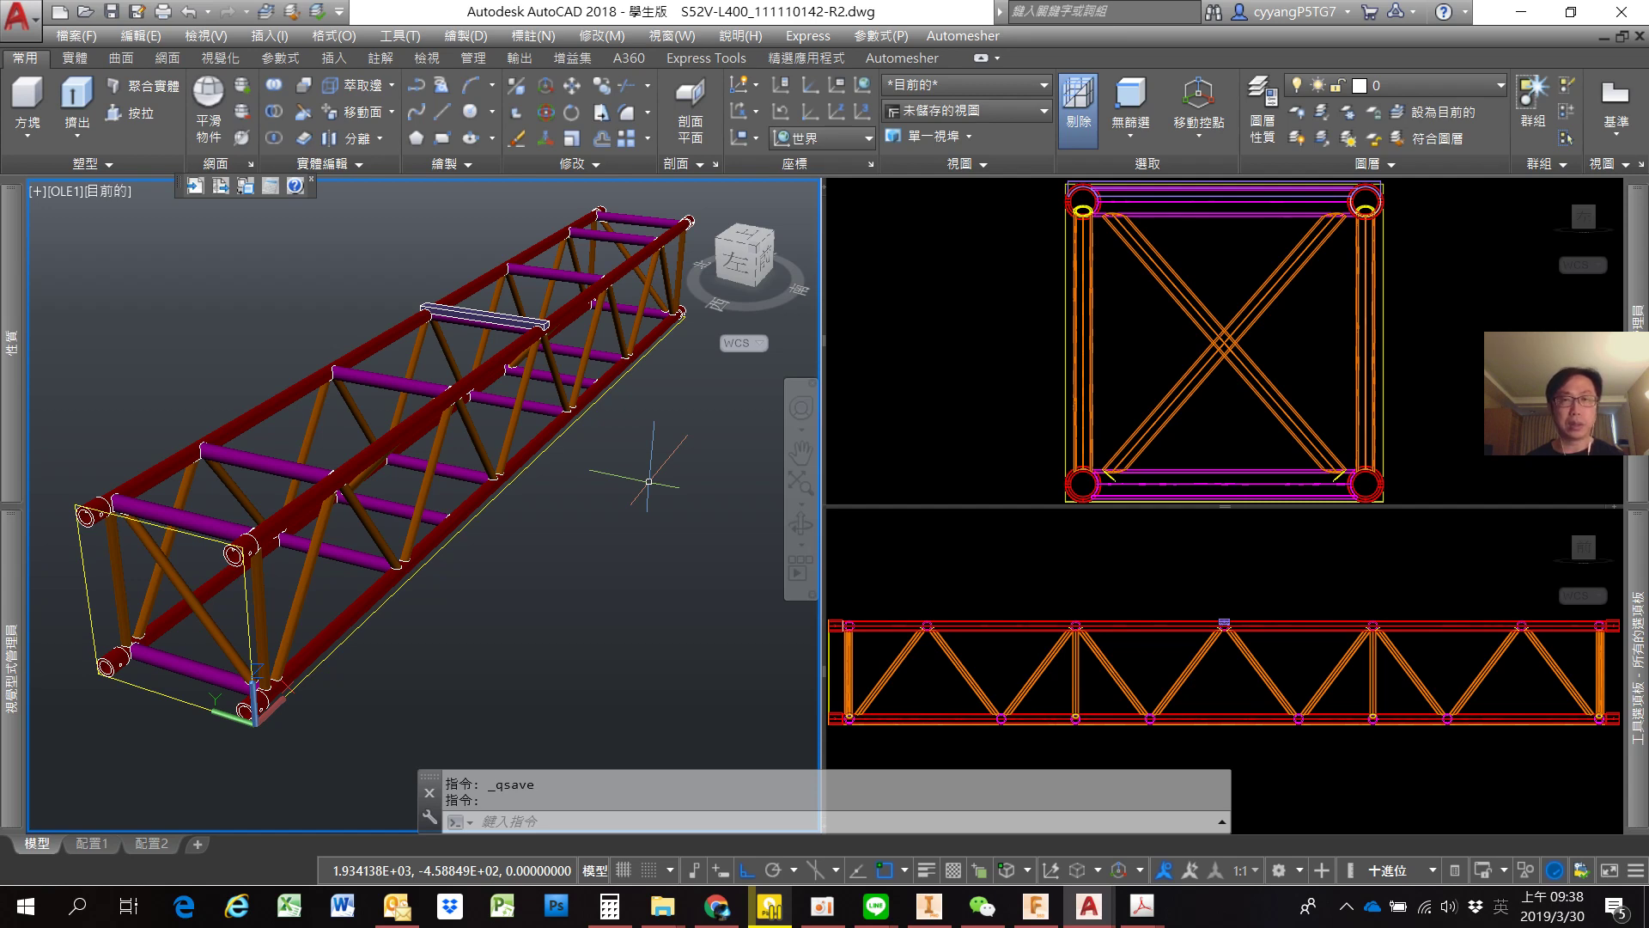
# Switch to the other S52V truss drawing, zoom in and orbit to view it from behind.
pyautogui.hotkey('alt', 'Tab')
pyautogui.hotkey('alt', 'Tab')
pyautogui.hotkey('alt', 'Tab')
pyautogui.hotkey('alt', 'Tab')
pyautogui.hotkey('alt', 'Tab')
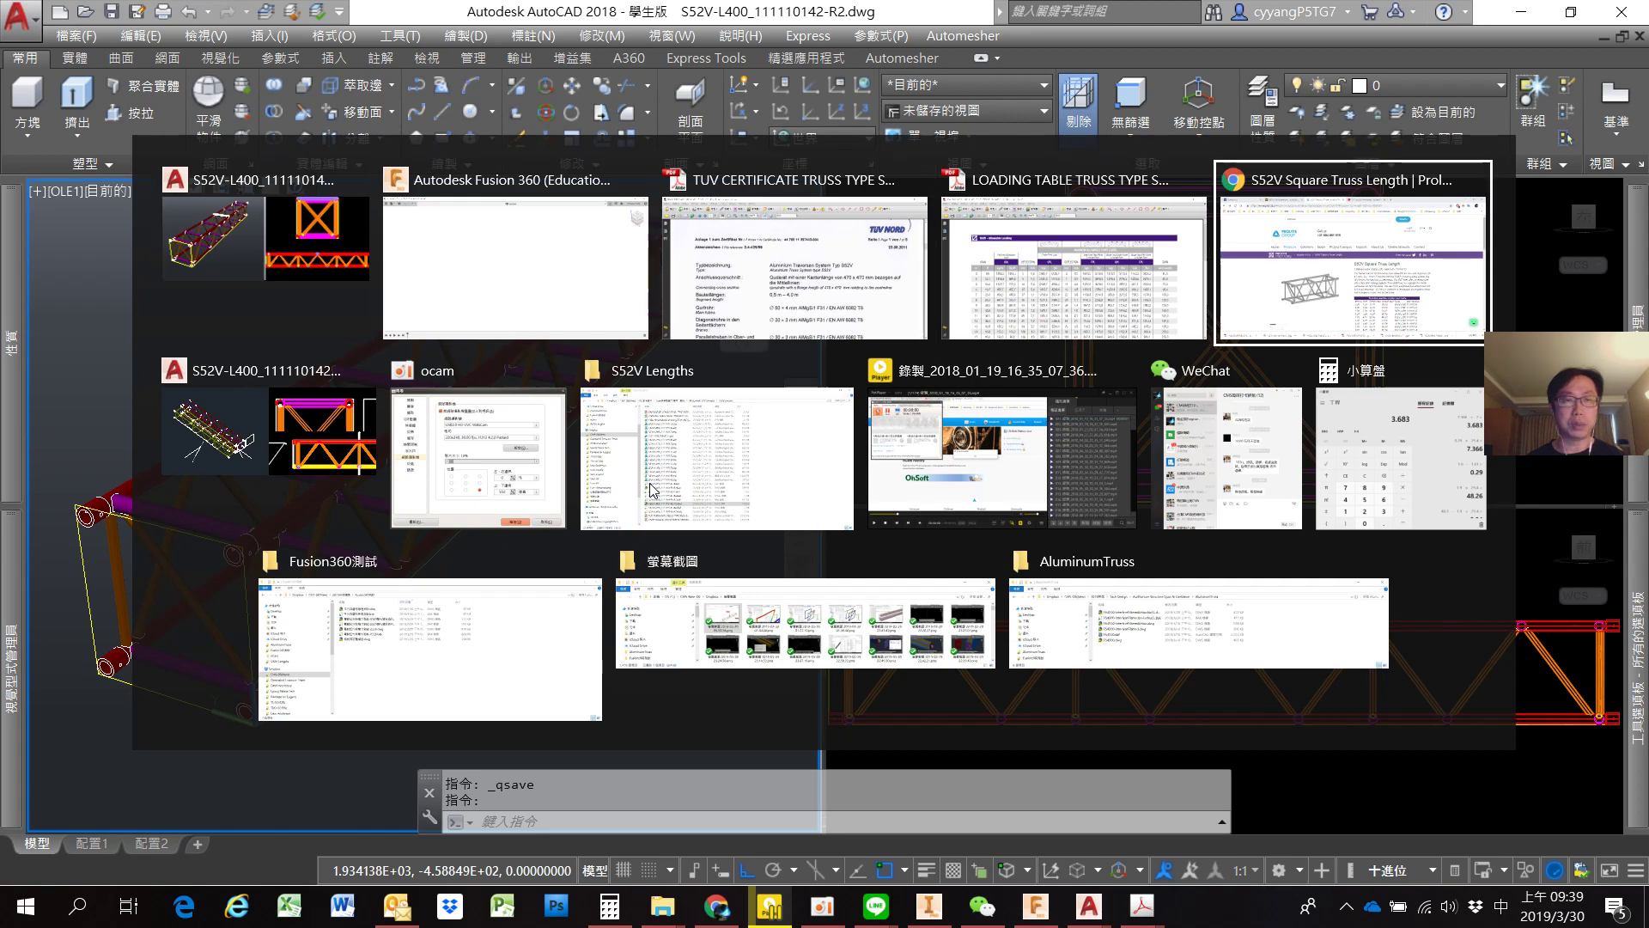
pyautogui.hotkey('alt', 'Tab')
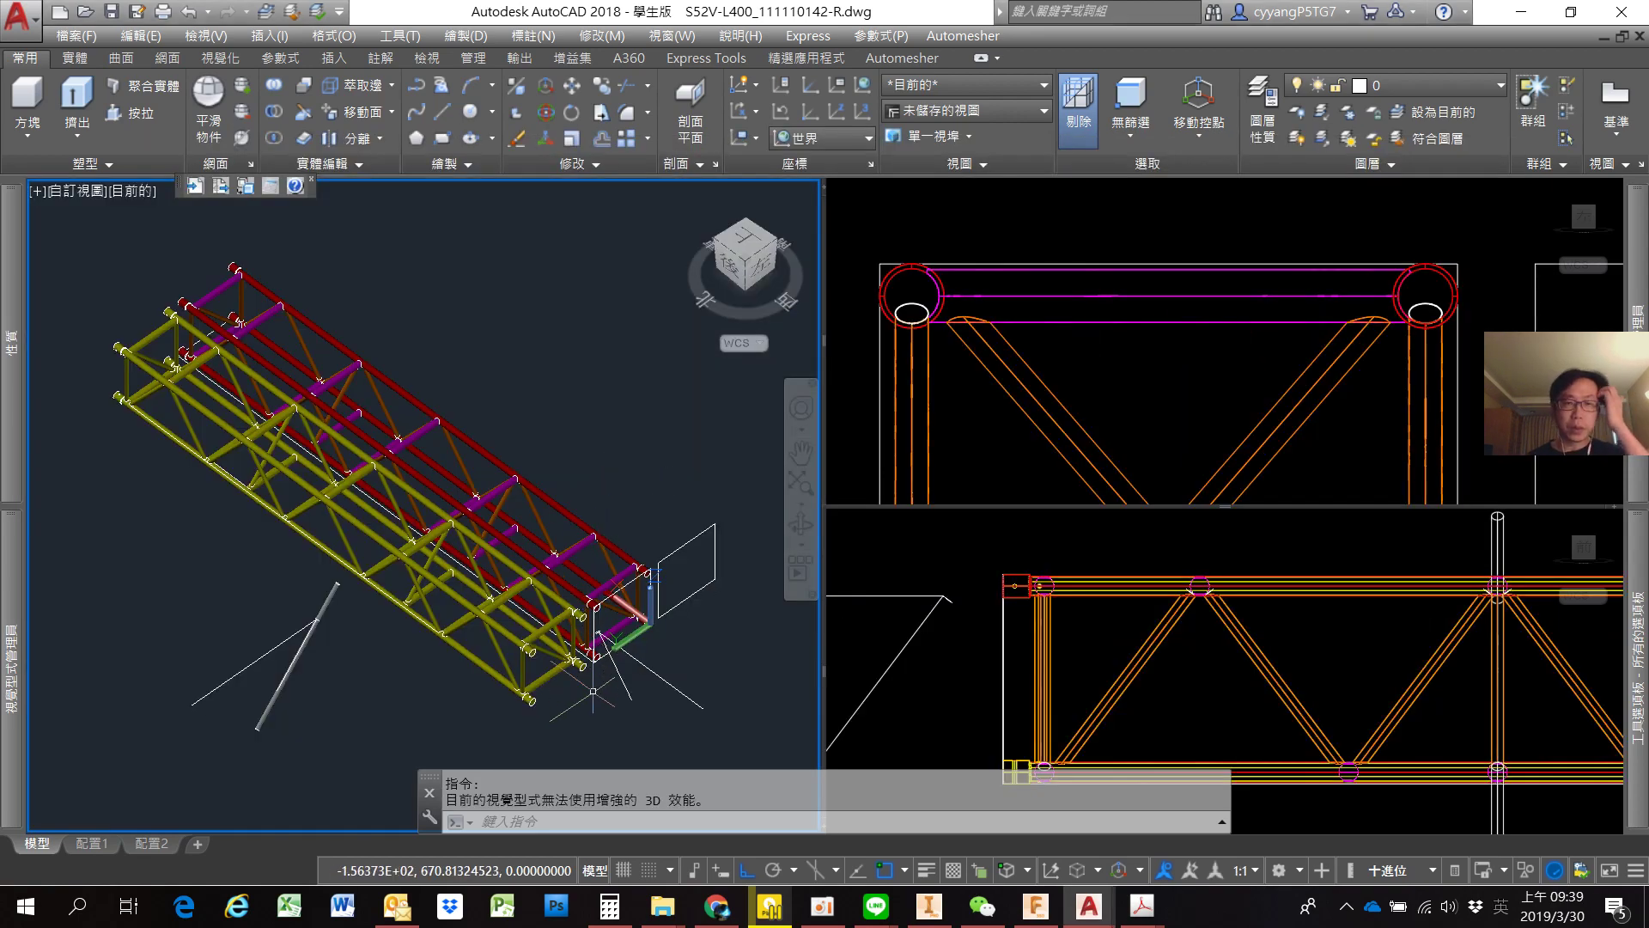
pyautogui.scroll(2, 558, 670)
pyautogui.scroll(3, 558, 670)
pyautogui.moveTo(533, 618)
pyautogui.keyDown('shift'); pyautogui.mouseDown(button='middle')
pyautogui.moveTo(565, 591)
pyautogui.moveTo(345, 541)
pyautogui.mouseUp(button='middle'); pyautogui.keyUp('shift')
# Select the whole truss to check its end, then bring up the Prolyte S52V product page.
pyautogui.click(565, 591)
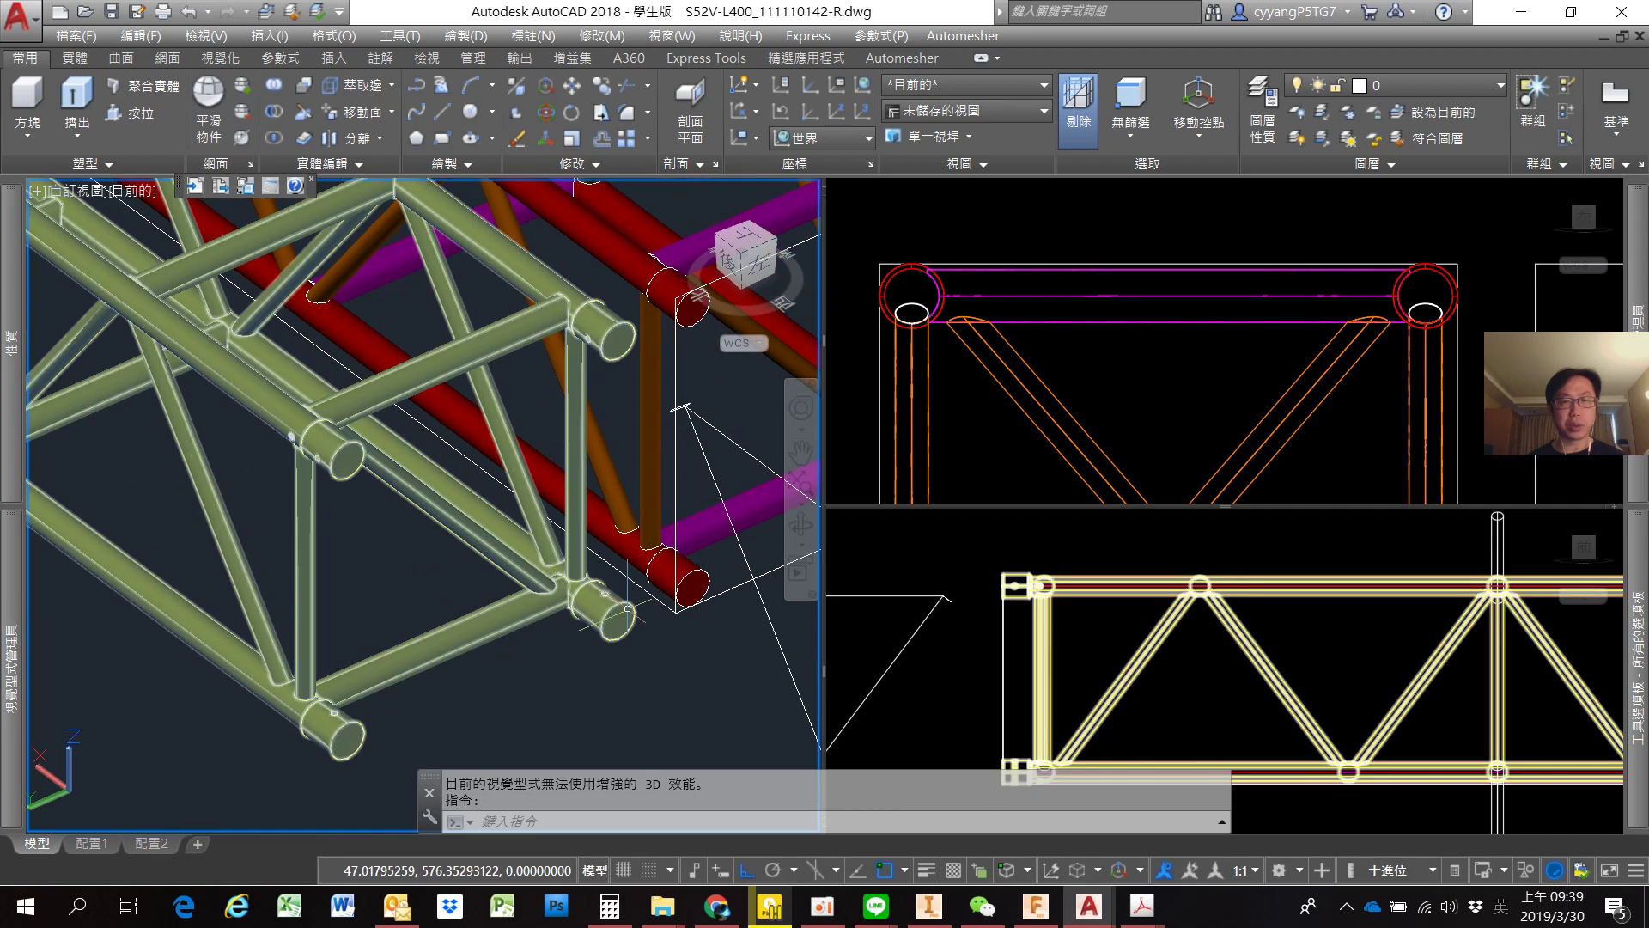
pyautogui.scroll(2, 232, 464)
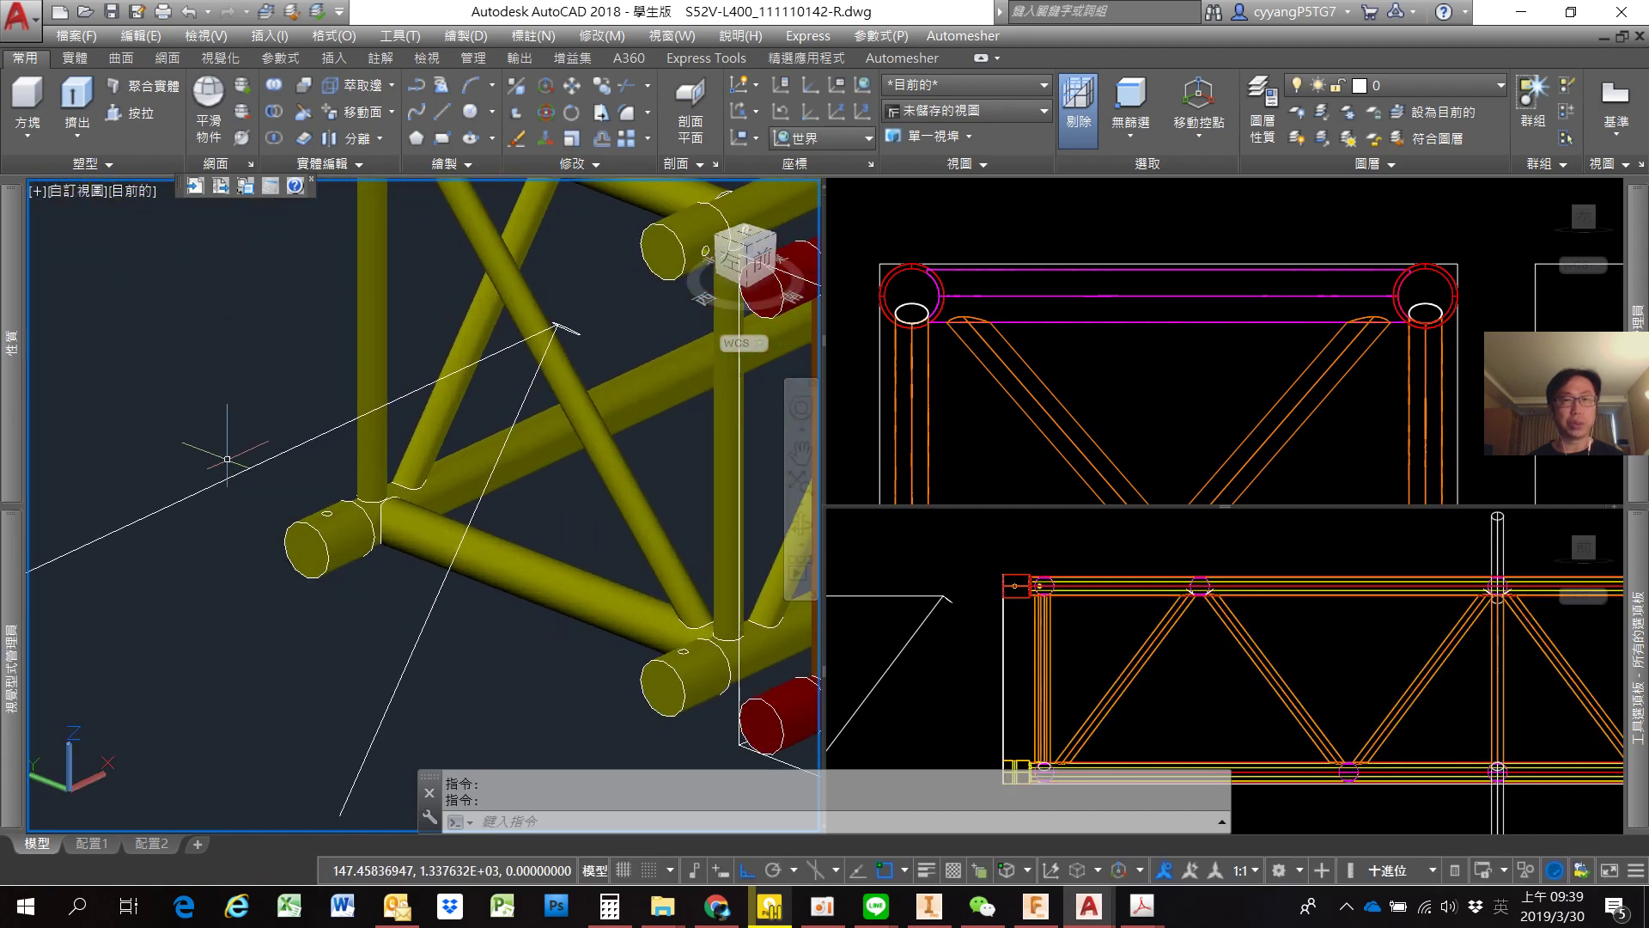
pyautogui.scroll(-4, 246, 475)
pyautogui.hotkey('alt', 'Tab')
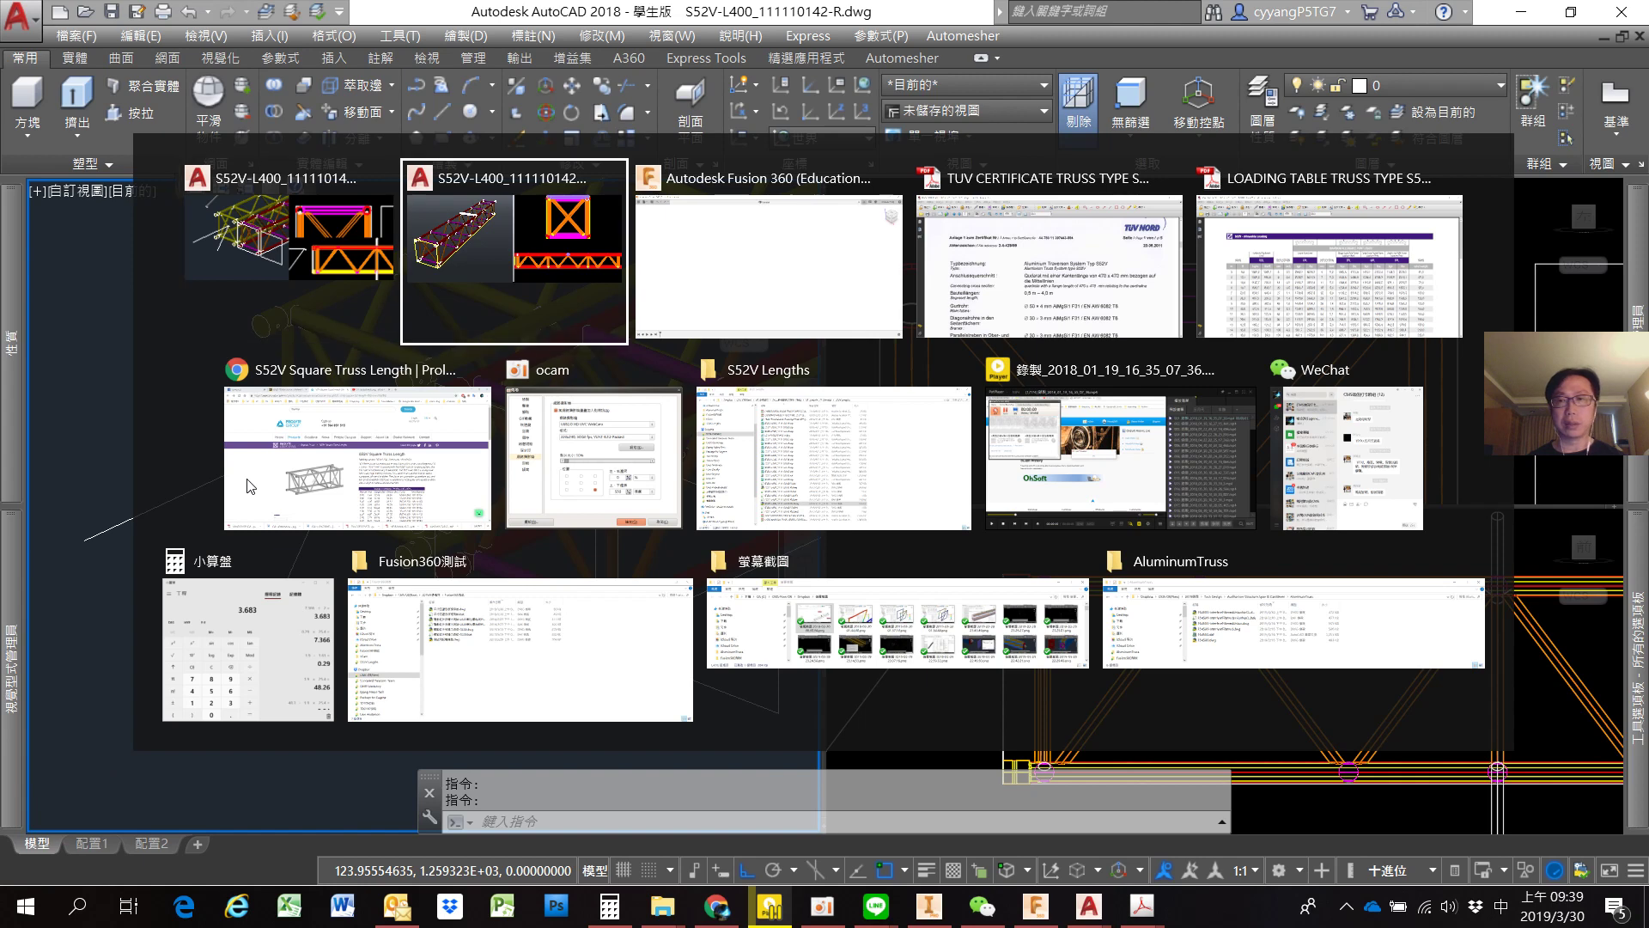
pyautogui.hotkey('alt', 'Tab')
pyautogui.hotkey('alt', 'Tab')
pyautogui.hotkey('alt', 'Tab')
pyautogui.hotkey('alt', 'Tab')
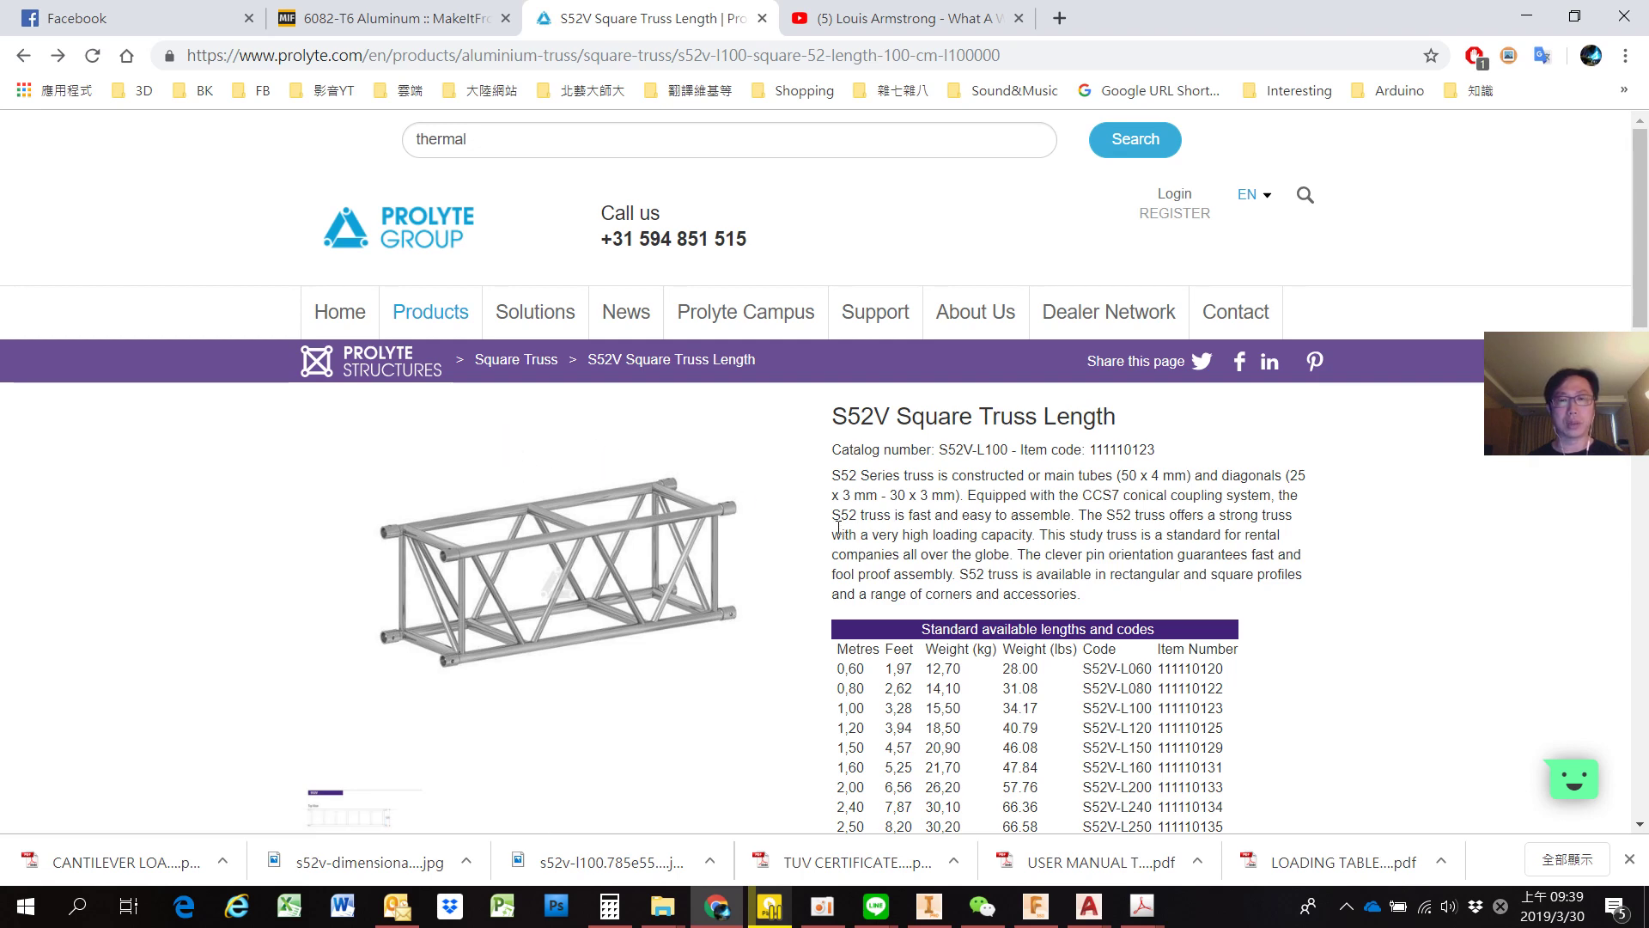
# Read the TÜV certificate's S52V rows, confirming 50 × 4 mm main tubes, then return to Prolyte's page.
pyautogui.hotkey('alt', 'Tab')
pyautogui.hotkey('alt', 'Tab')
pyautogui.hotkey('alt', 'Tab')
pyautogui.hotkey('alt', 'Tab')
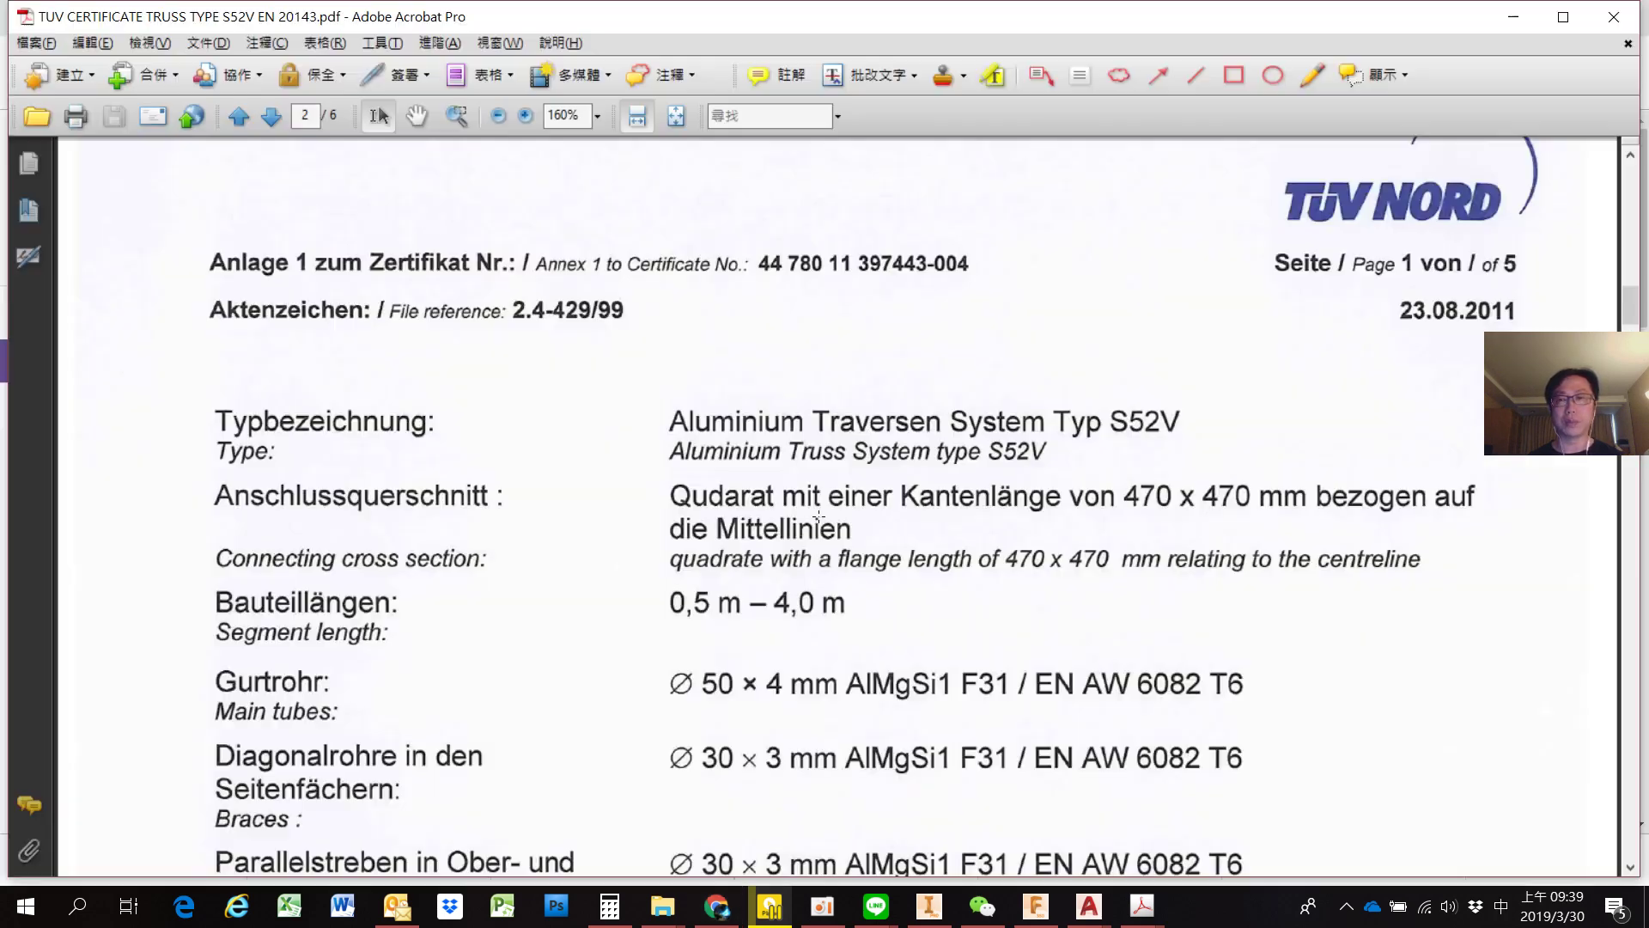
pyautogui.scroll(3, 818, 515)
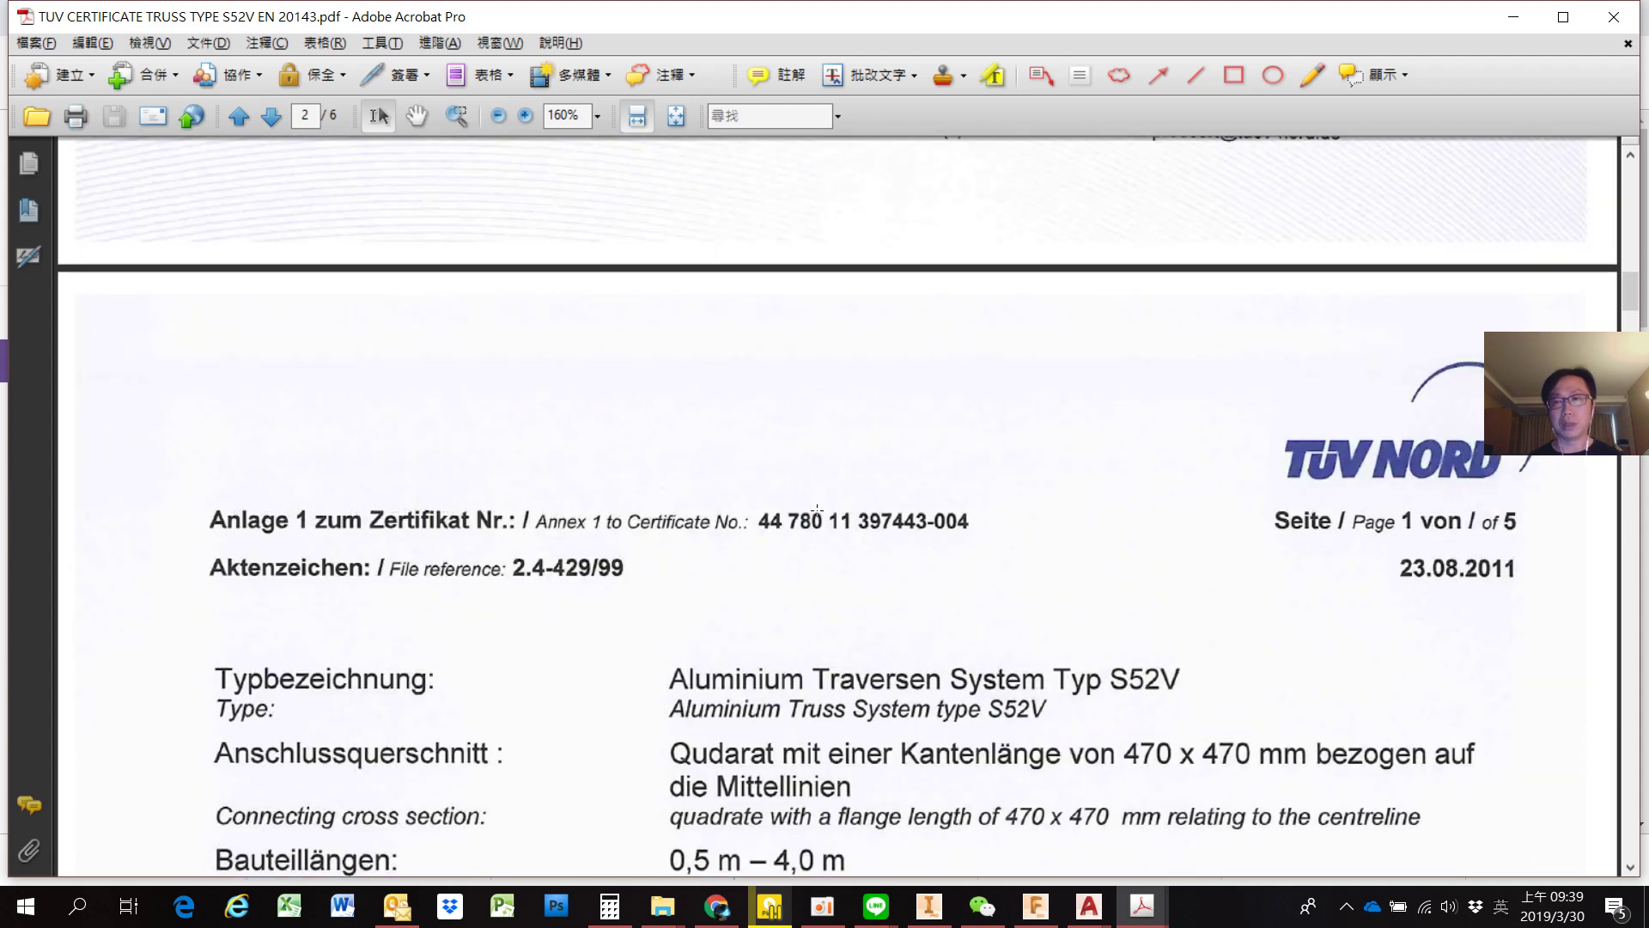
pyautogui.scroll(5, 817, 510)
pyautogui.scroll(2, 817, 509)
pyautogui.moveTo(1629, 262)
pyautogui.mouseDown()
pyautogui.moveTo(1634, 191)
pyautogui.moveTo(1624, 330)
pyautogui.mouseUp()
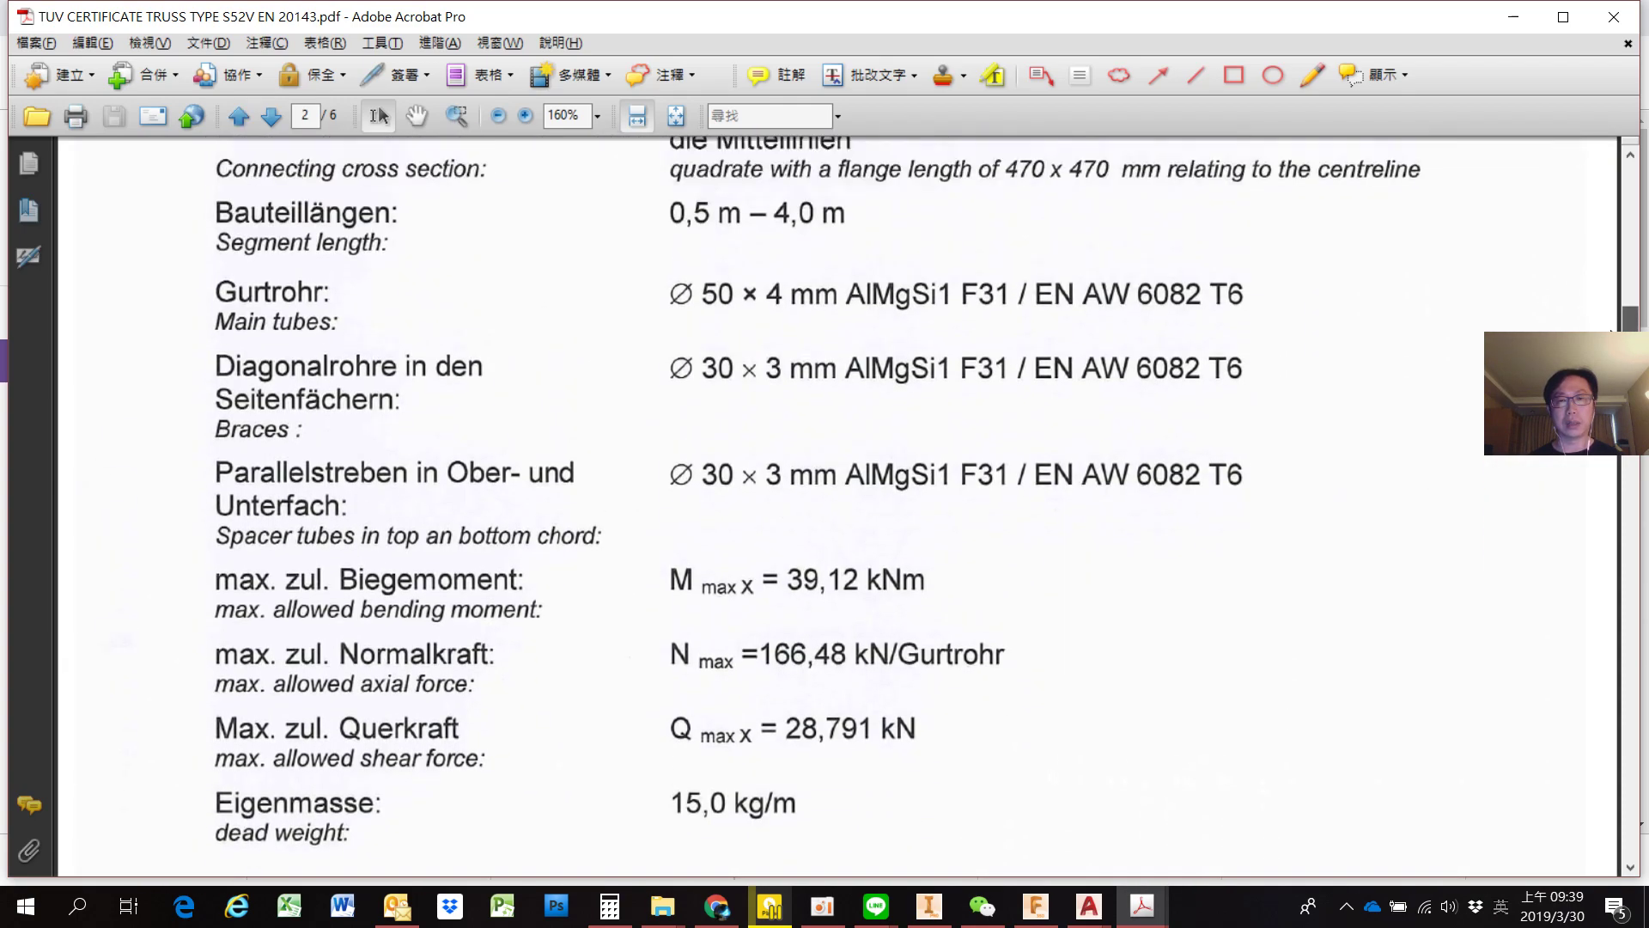
pyautogui.scroll(2, 438, 358)
pyautogui.scroll(1, 439, 358)
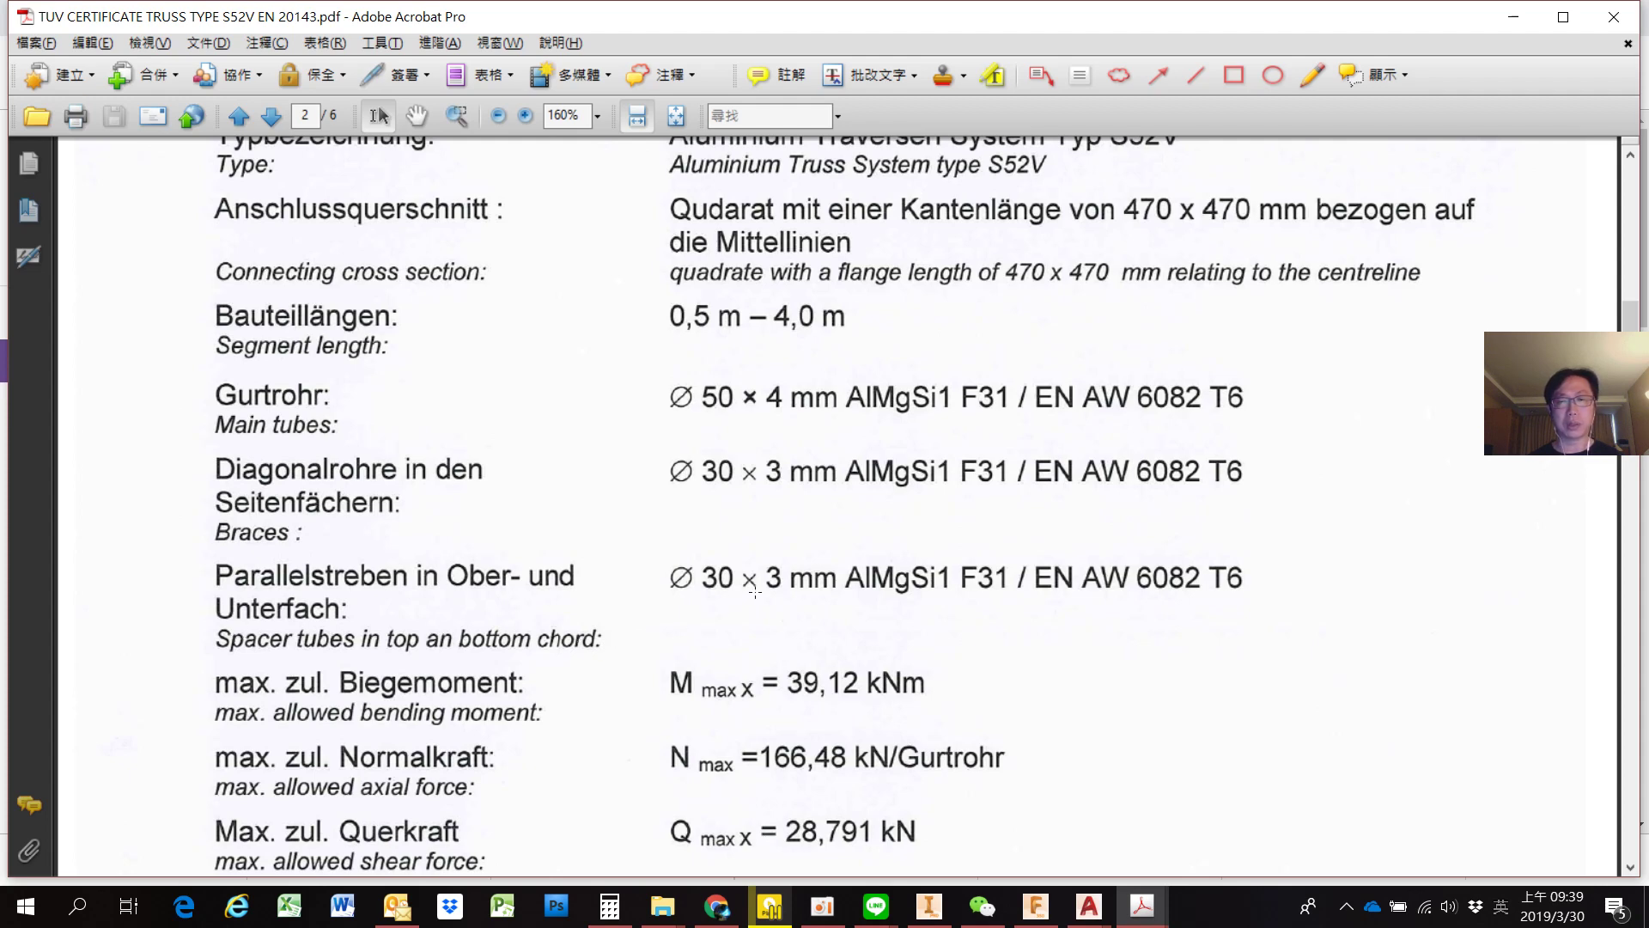
pyautogui.hotkey('alt', 'Tab')
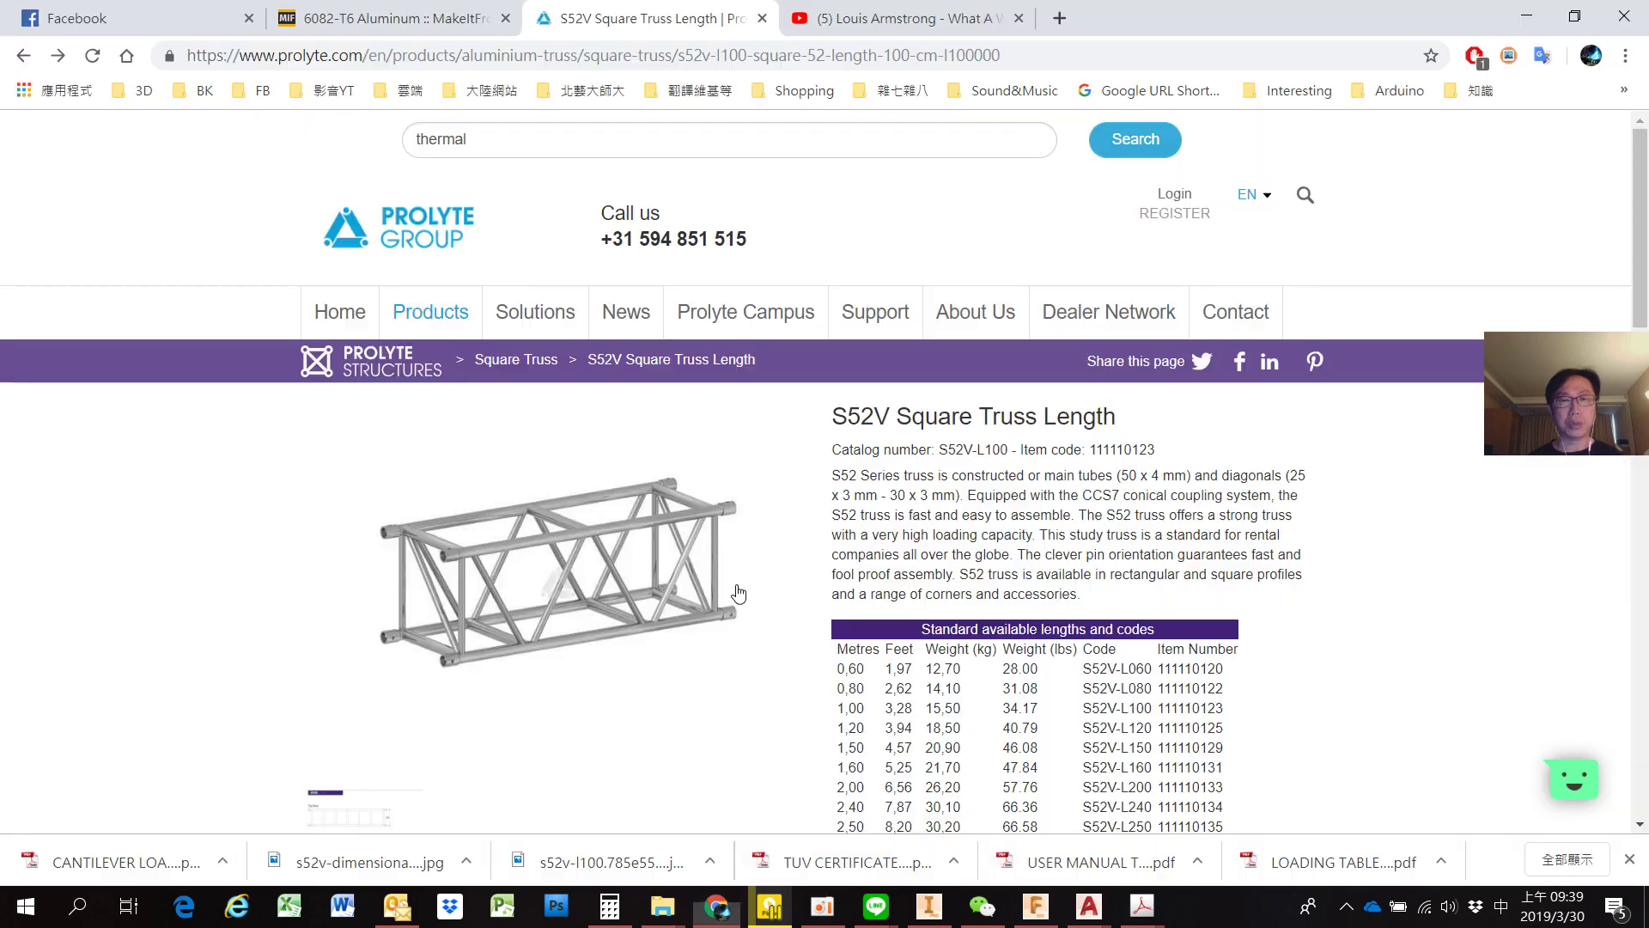
# Scroll to the Prolyte S52V lengths table, then switch to the LOADING TABLE PDF in Acrobat.
pyautogui.scroll(-3, 734, 584)
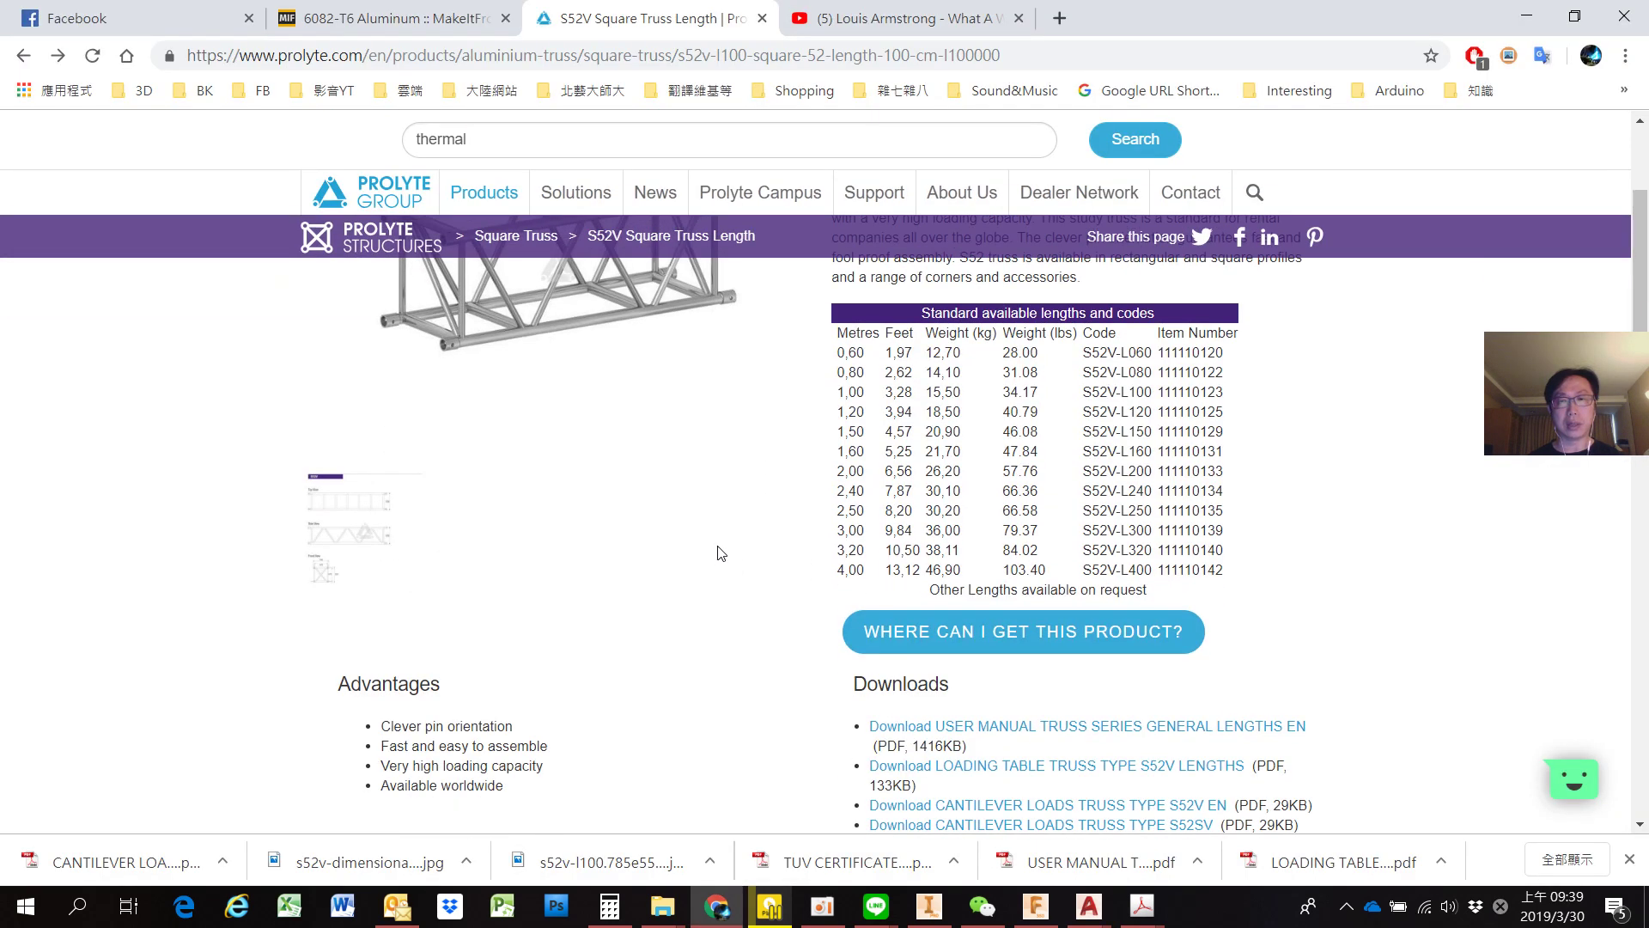
pyautogui.scroll(3, 720, 553)
pyautogui.hotkey('alt', 'Tab')
pyautogui.hotkey('alt', 'Tab')
pyautogui.hotkey('alt', 'Tab')
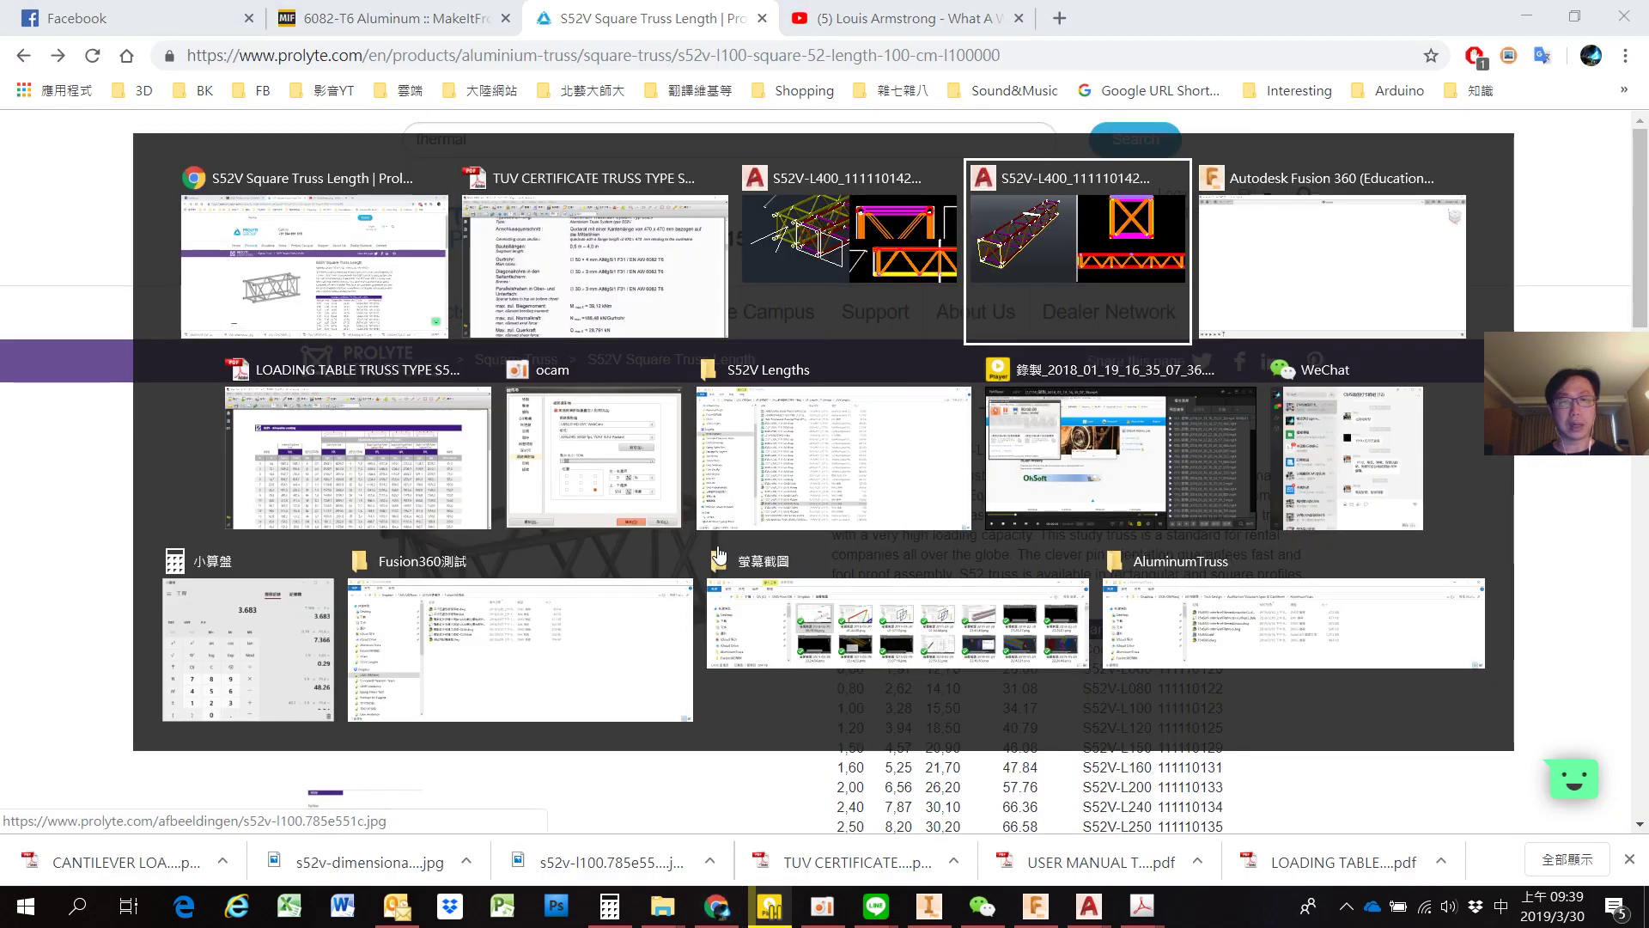
pyautogui.hotkey('alt', 'Tab')
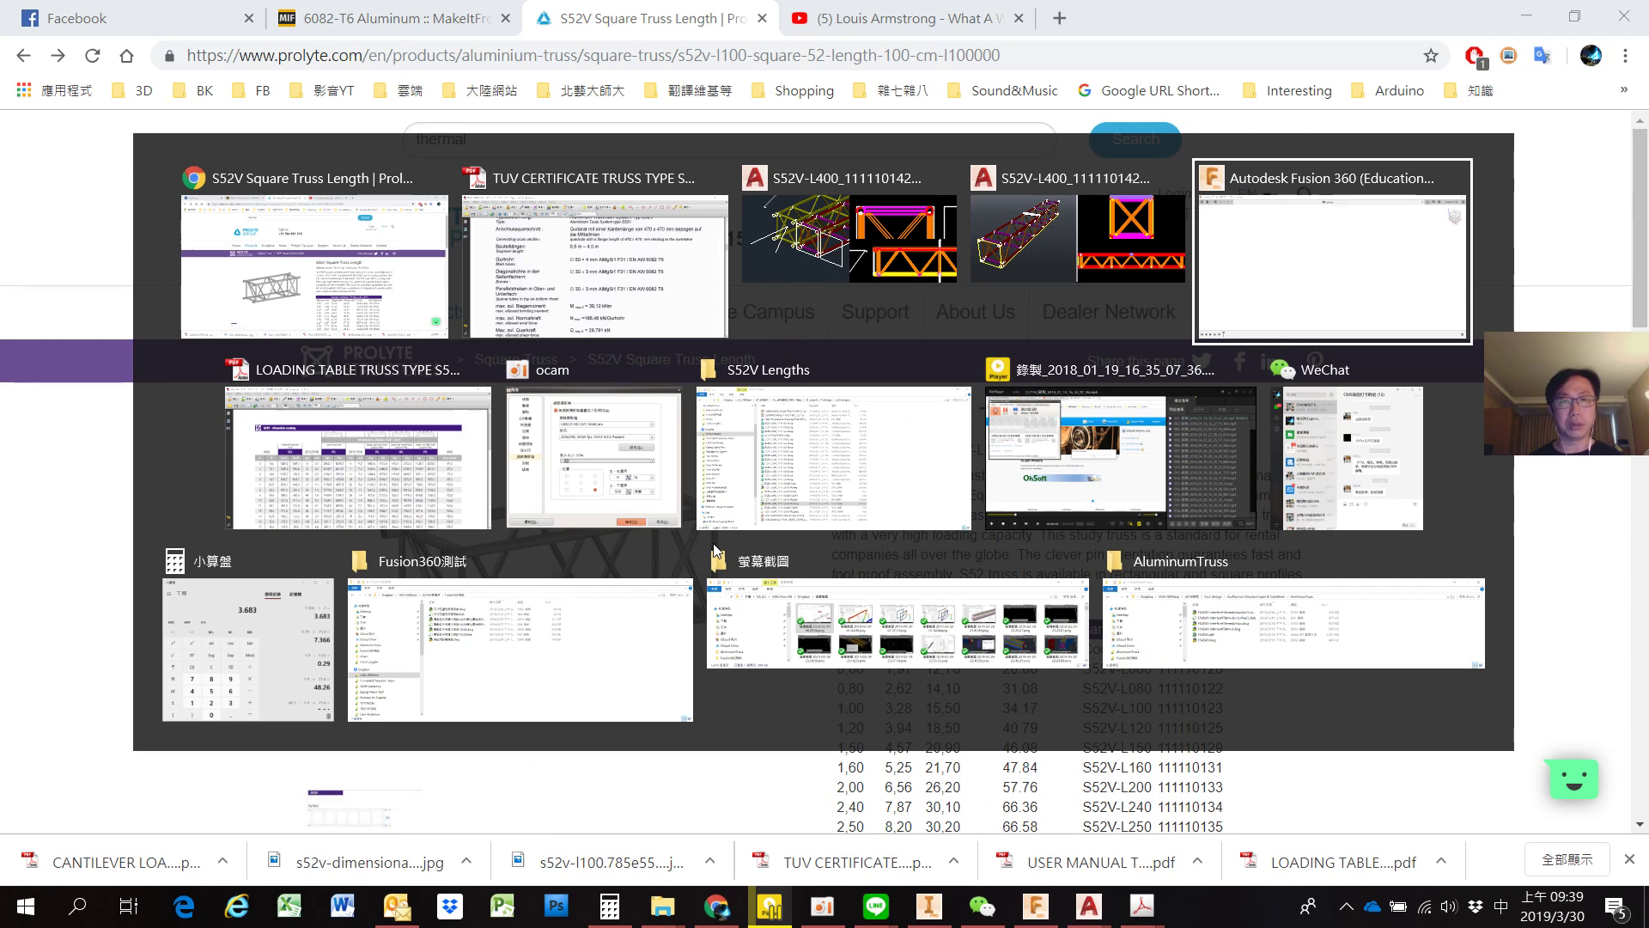
pyautogui.hotkey('alt', 'Tab')
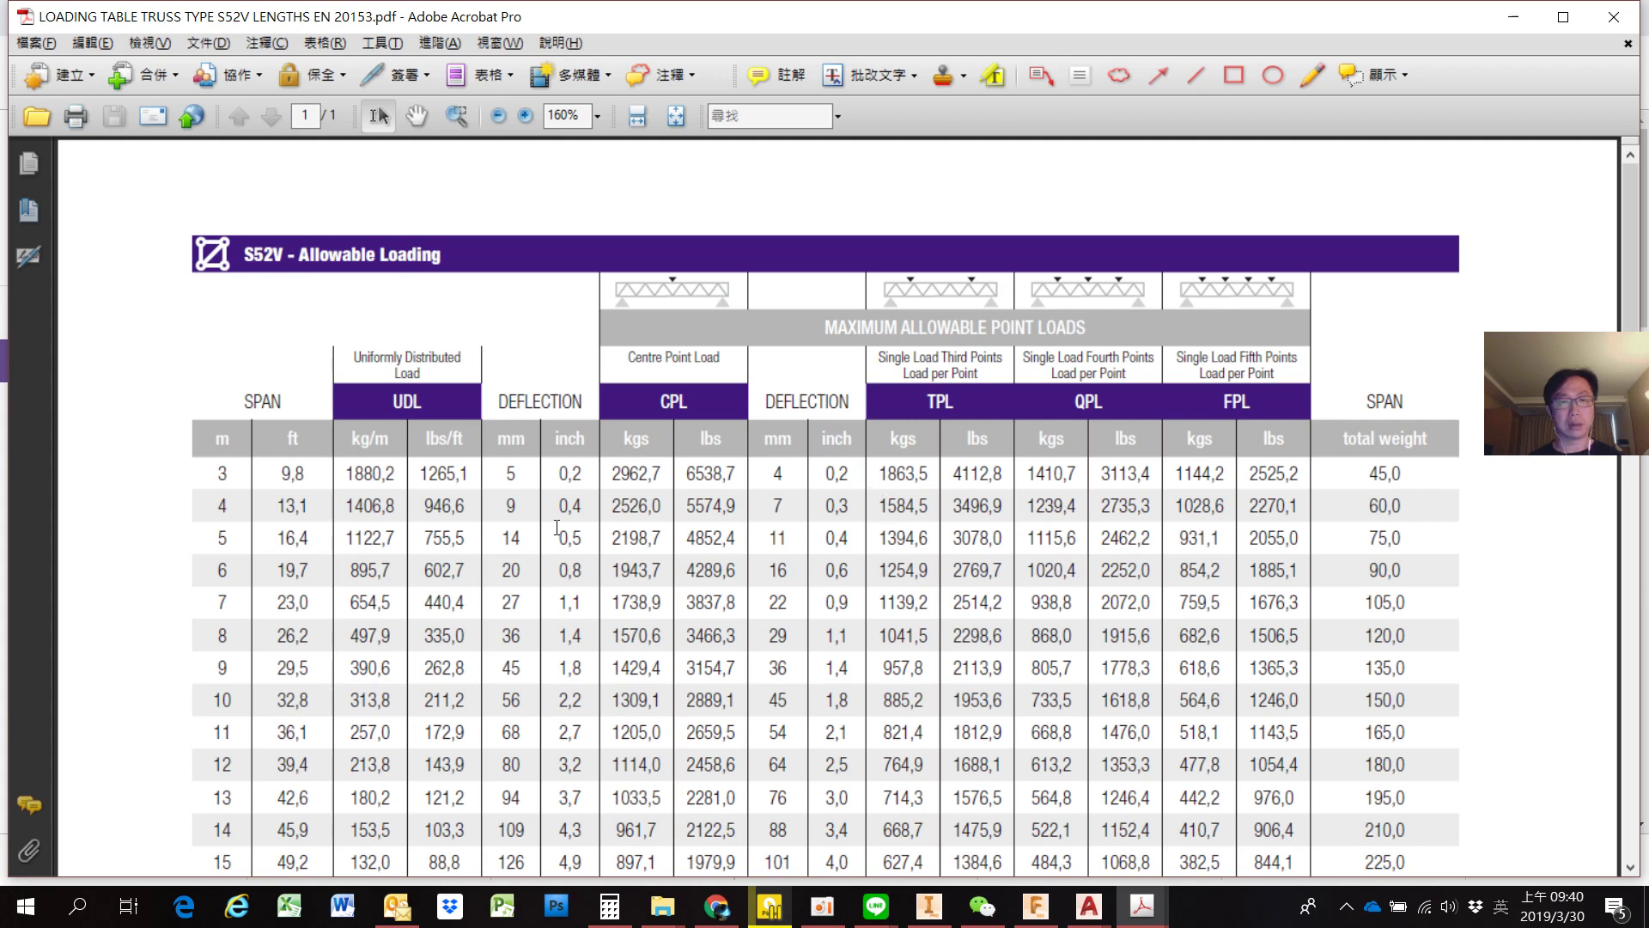
# Draw a red rectangle markup around the 4 m span row's UDL, deflection and CPL values.
pyautogui.click(1235, 75)
pyautogui.moveTo(190, 493); pyautogui.dragTo(863, 517)
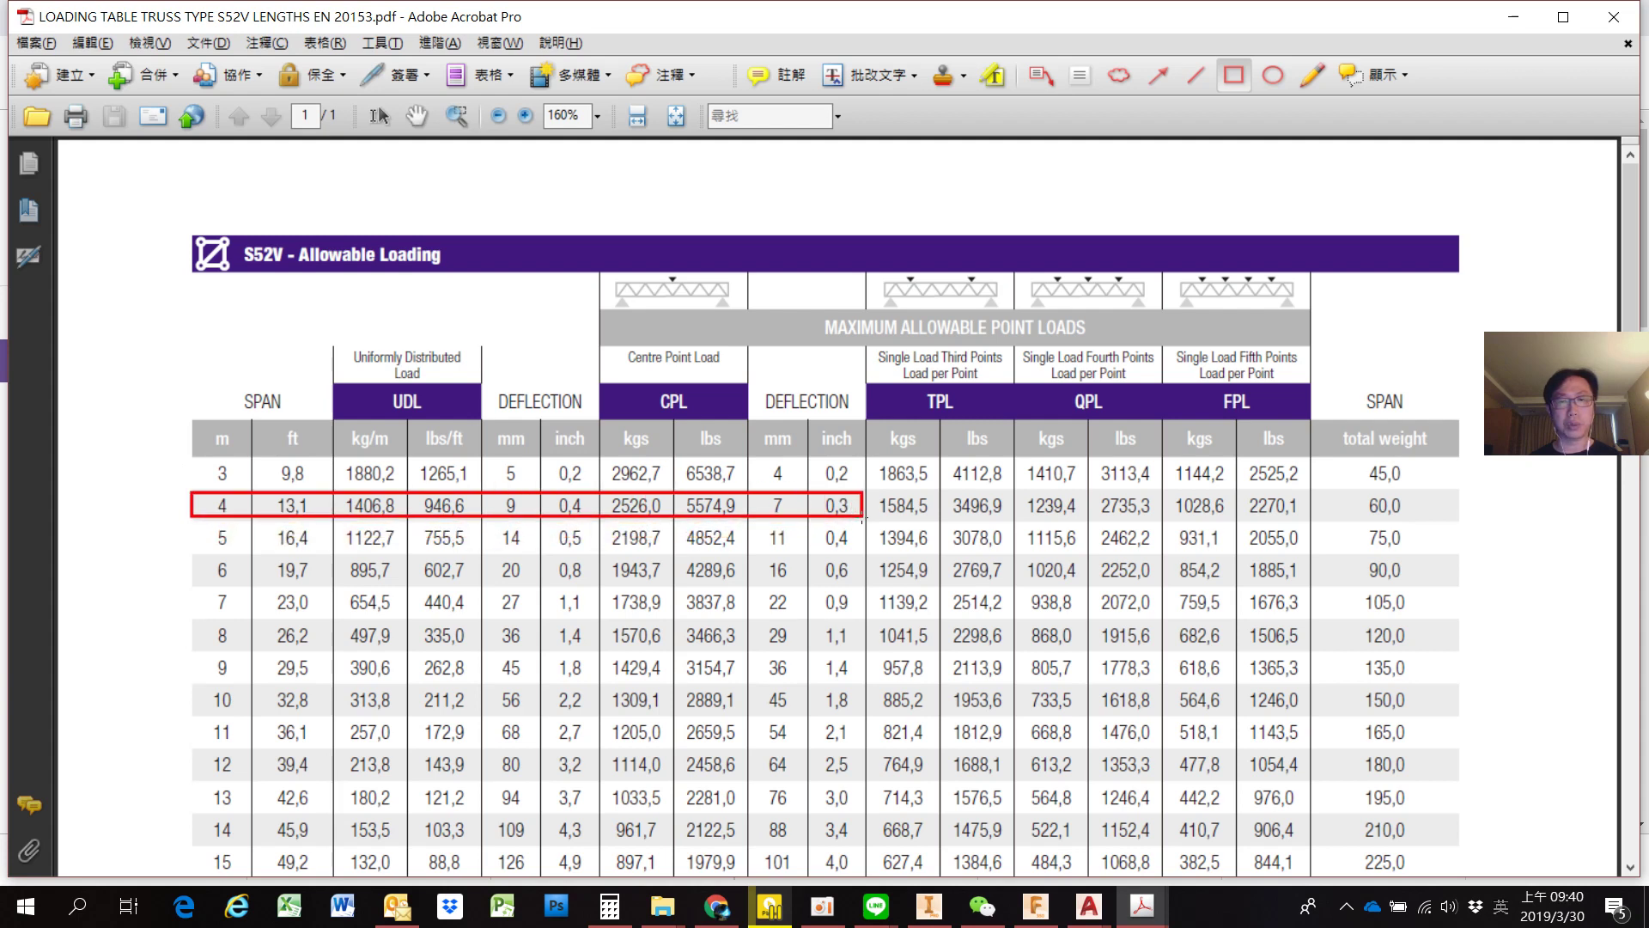
pyautogui.moveTo(863, 518); pyautogui.dragTo(863, 517)
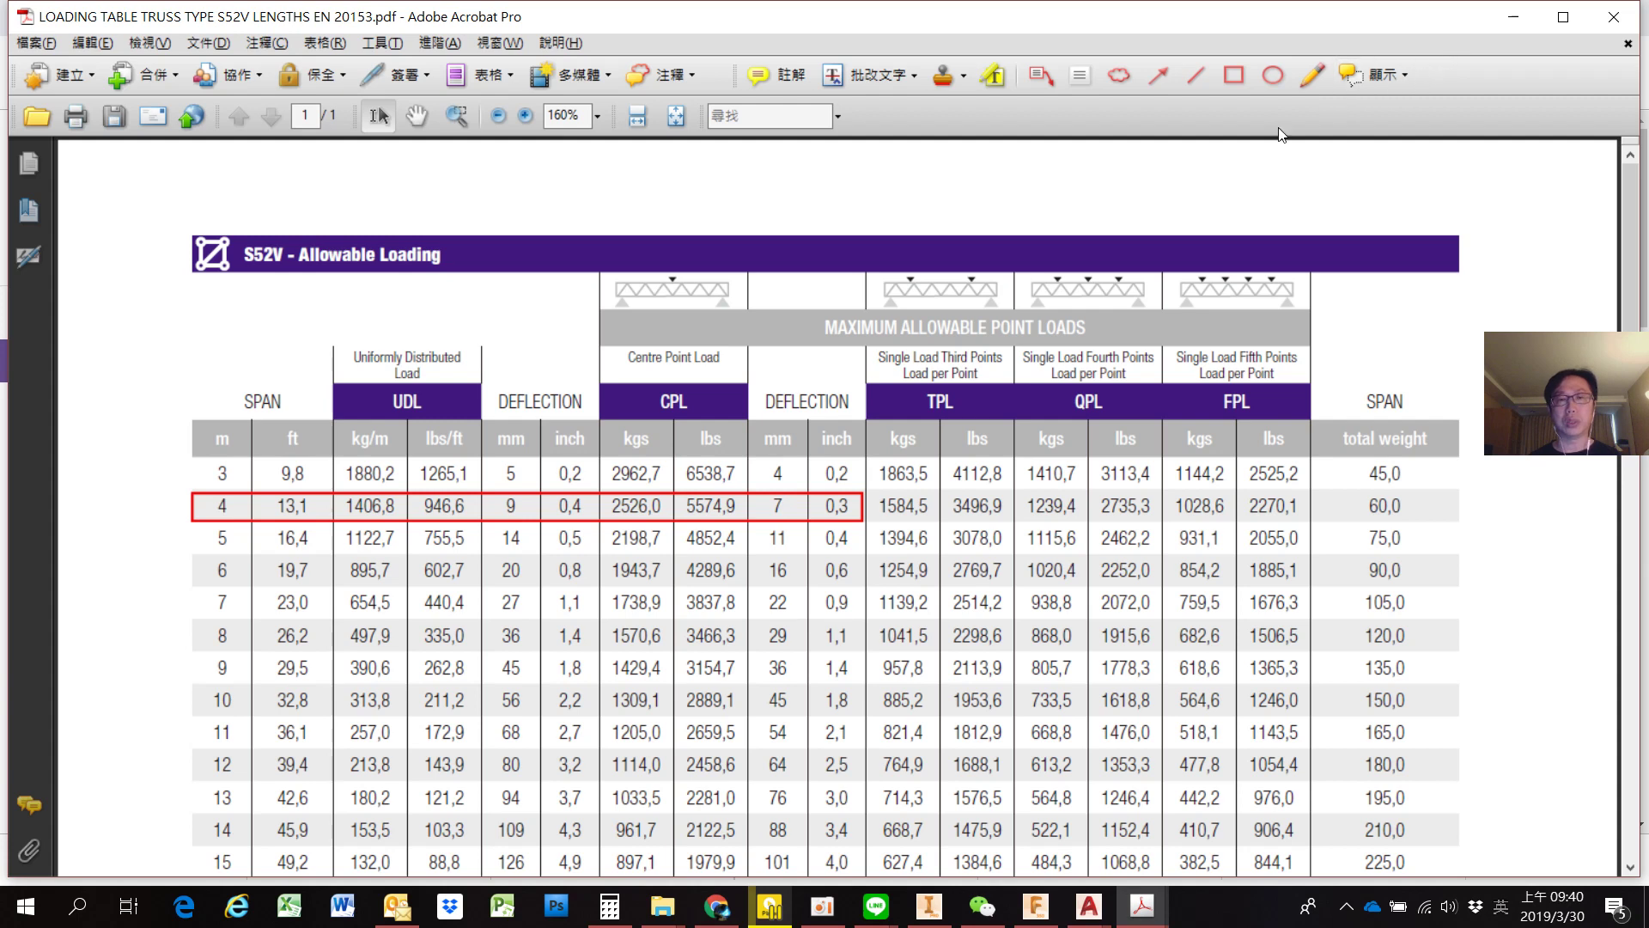
pyautogui.hotkey('alt', 'Tab')
# Upload S52V-L400_111110142-R2.dwg from the computer into Fusion 360 and move the Job Status window aside.
pyautogui.hotkey('alt', 'Tab')
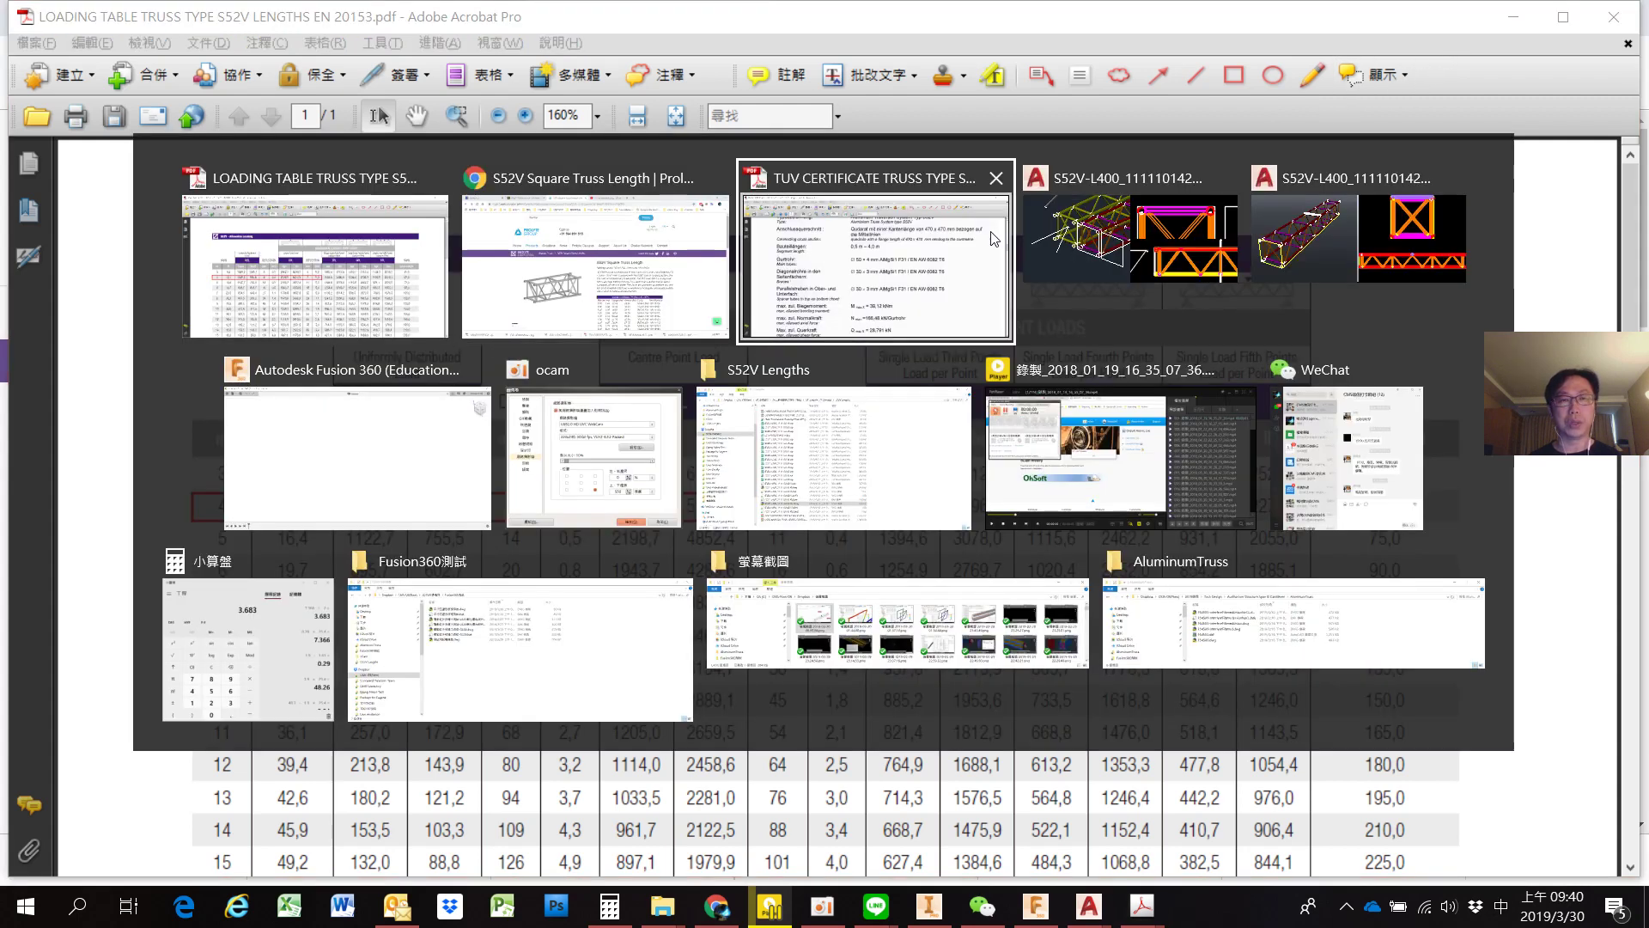
pyautogui.hotkey('alt', 'Tab')
pyautogui.hotkey('alt', 'Tab')
pyautogui.hotkey('alt', 'Tab')
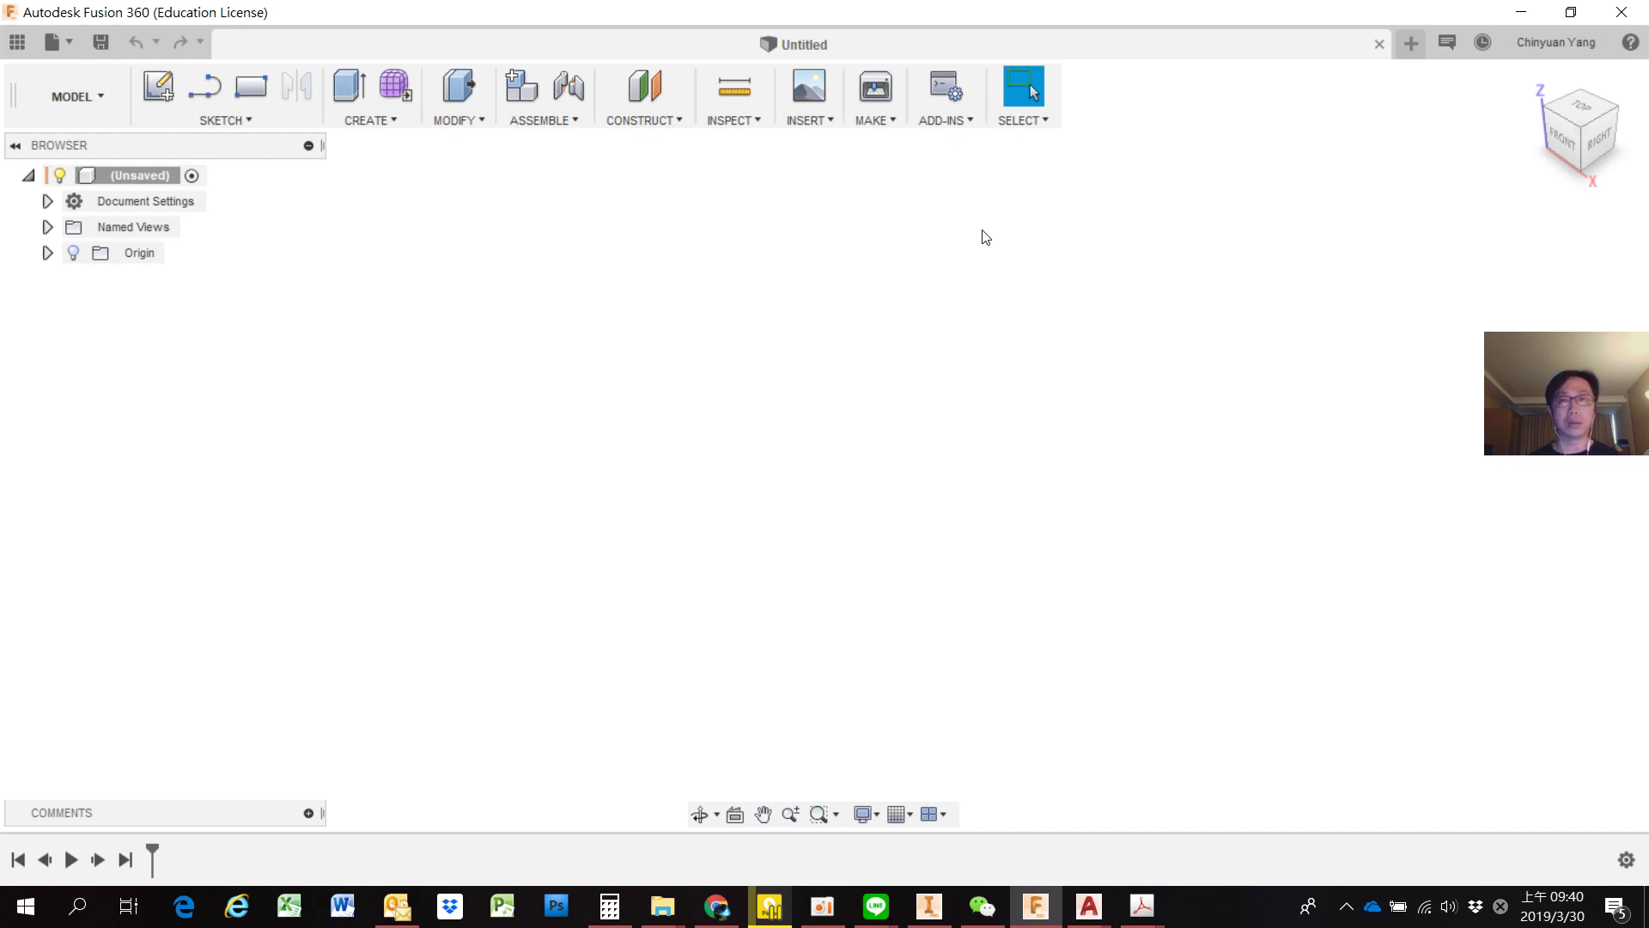
pyautogui.hotkey('ctrl', 'o')
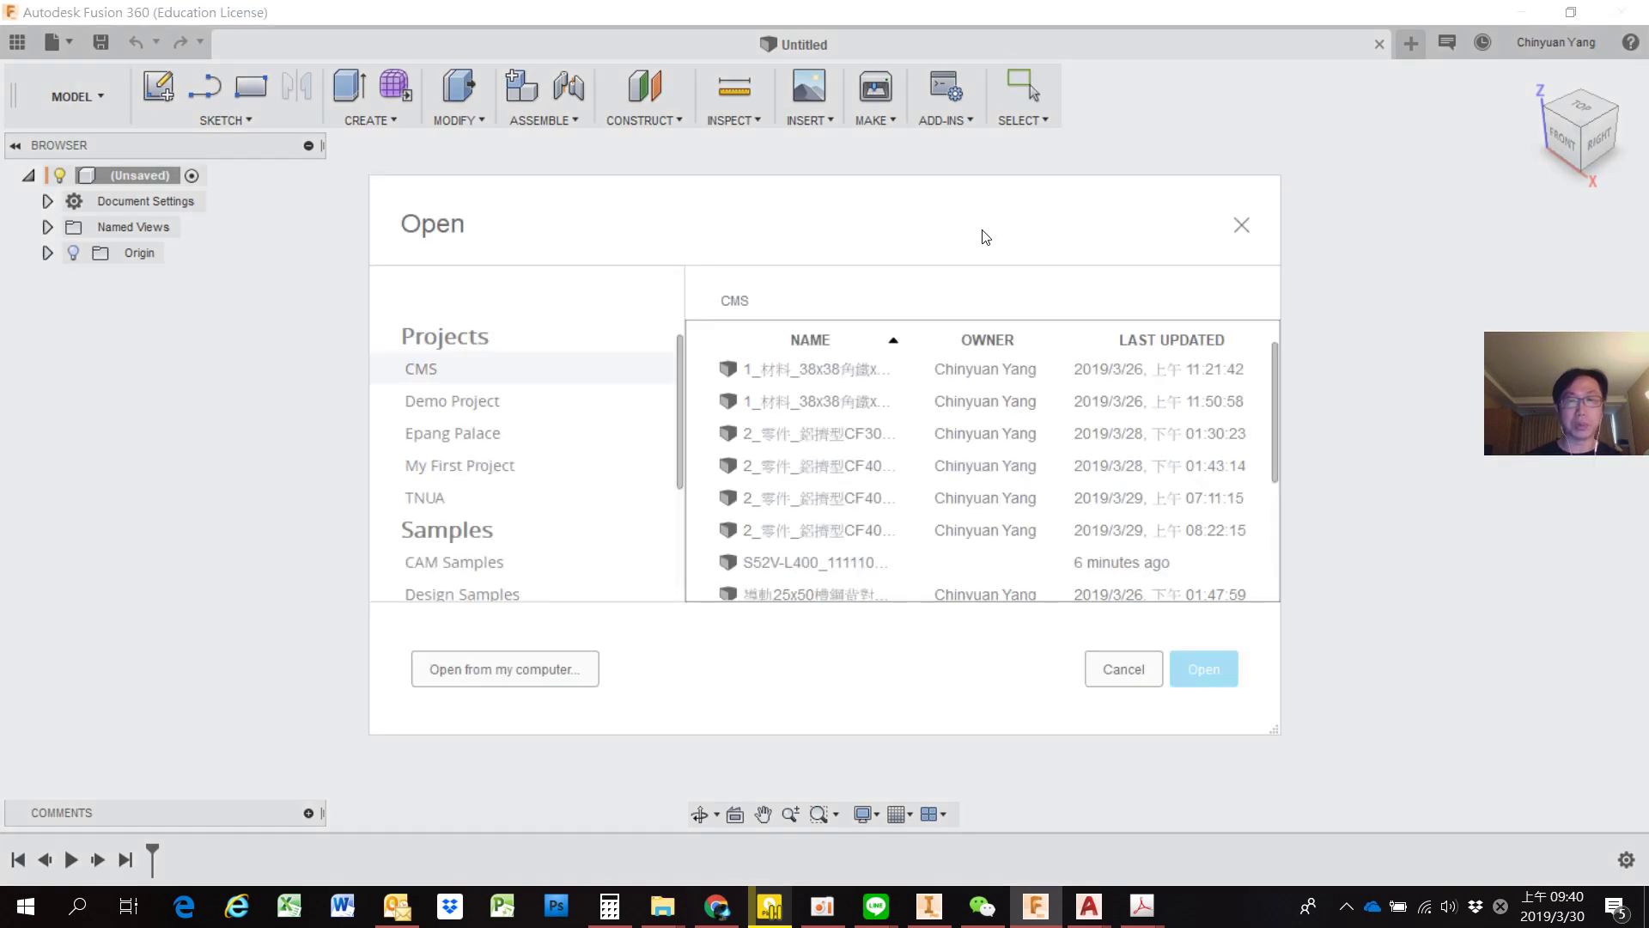
pyautogui.click(495, 678)
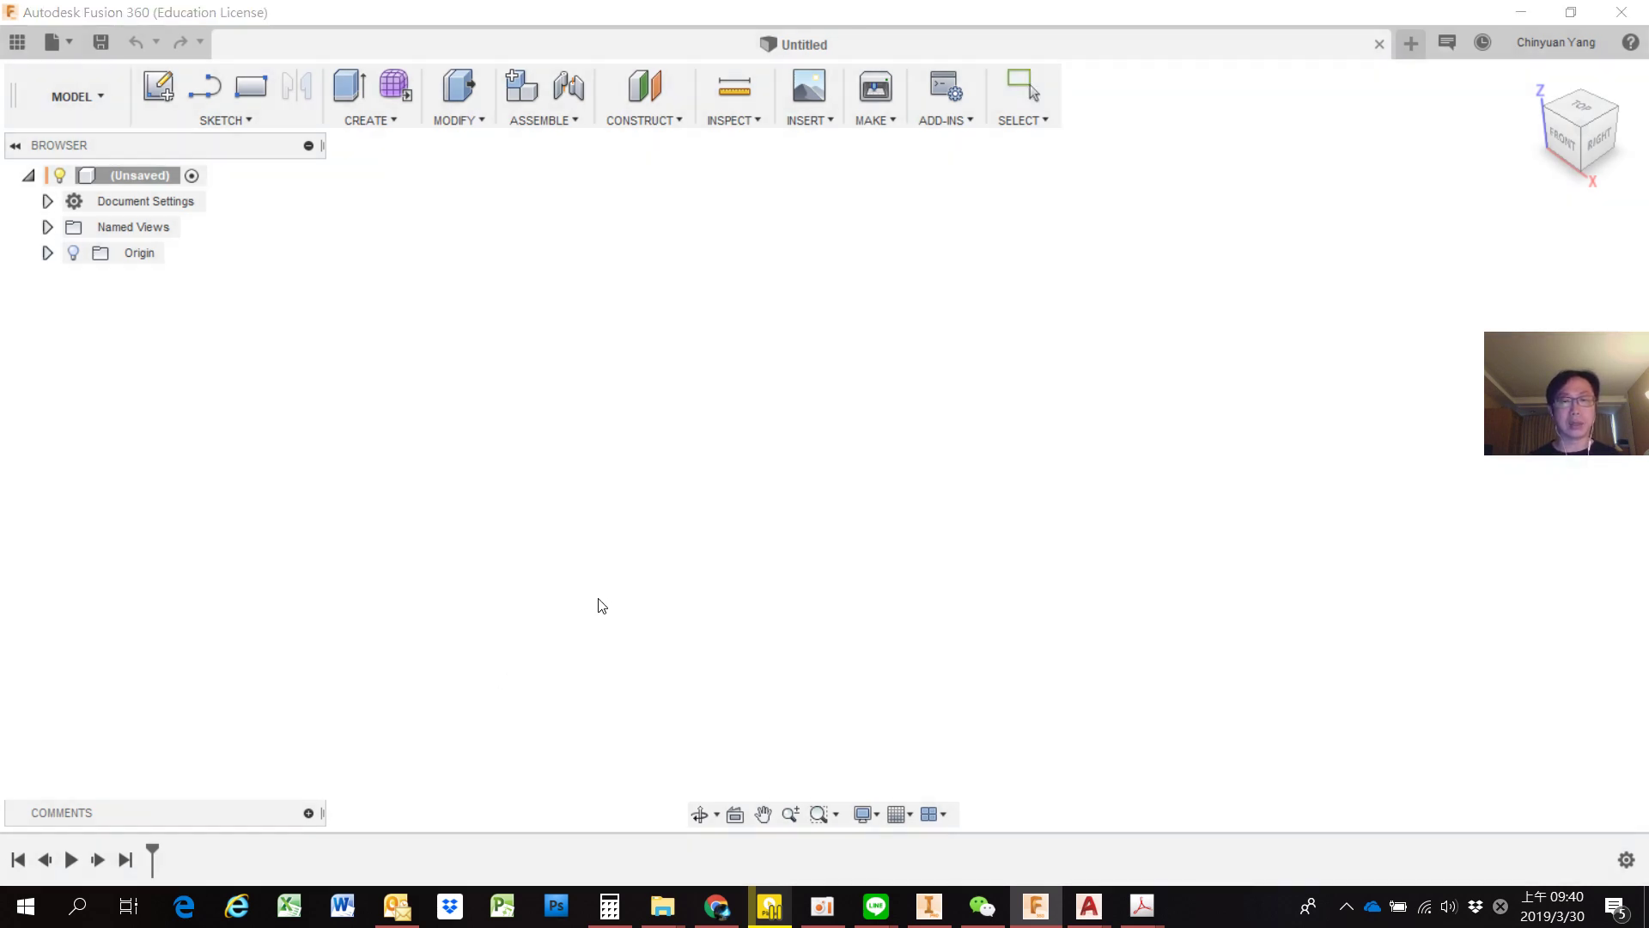
pyautogui.scroll(-1, 730, 447)
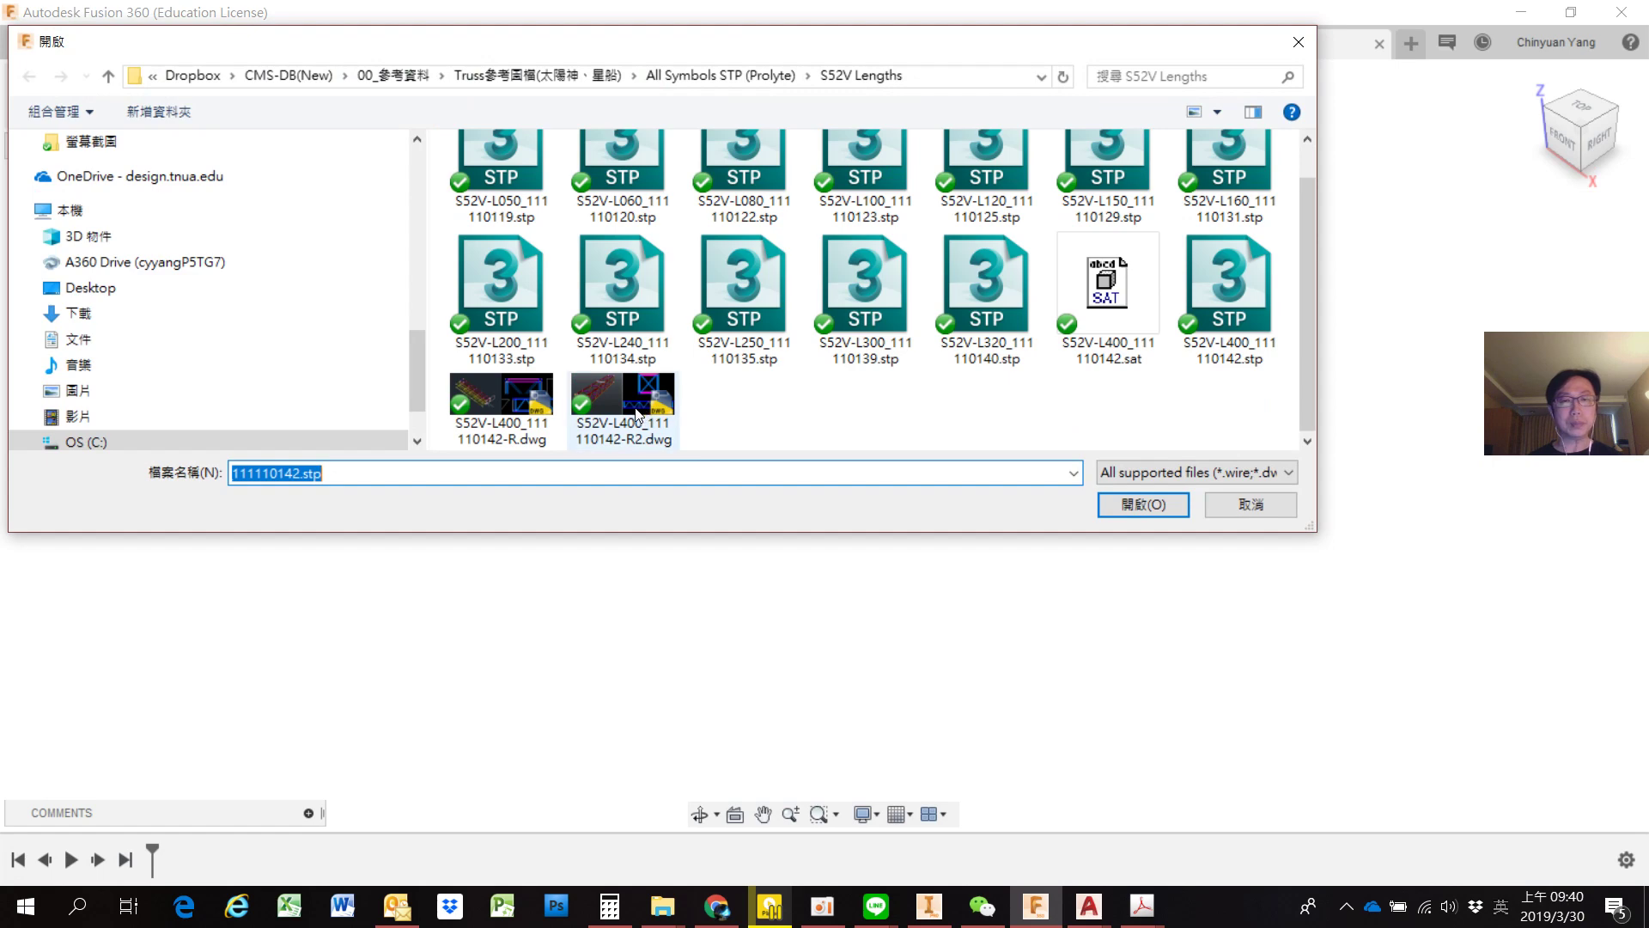
pyautogui.click(640, 414)
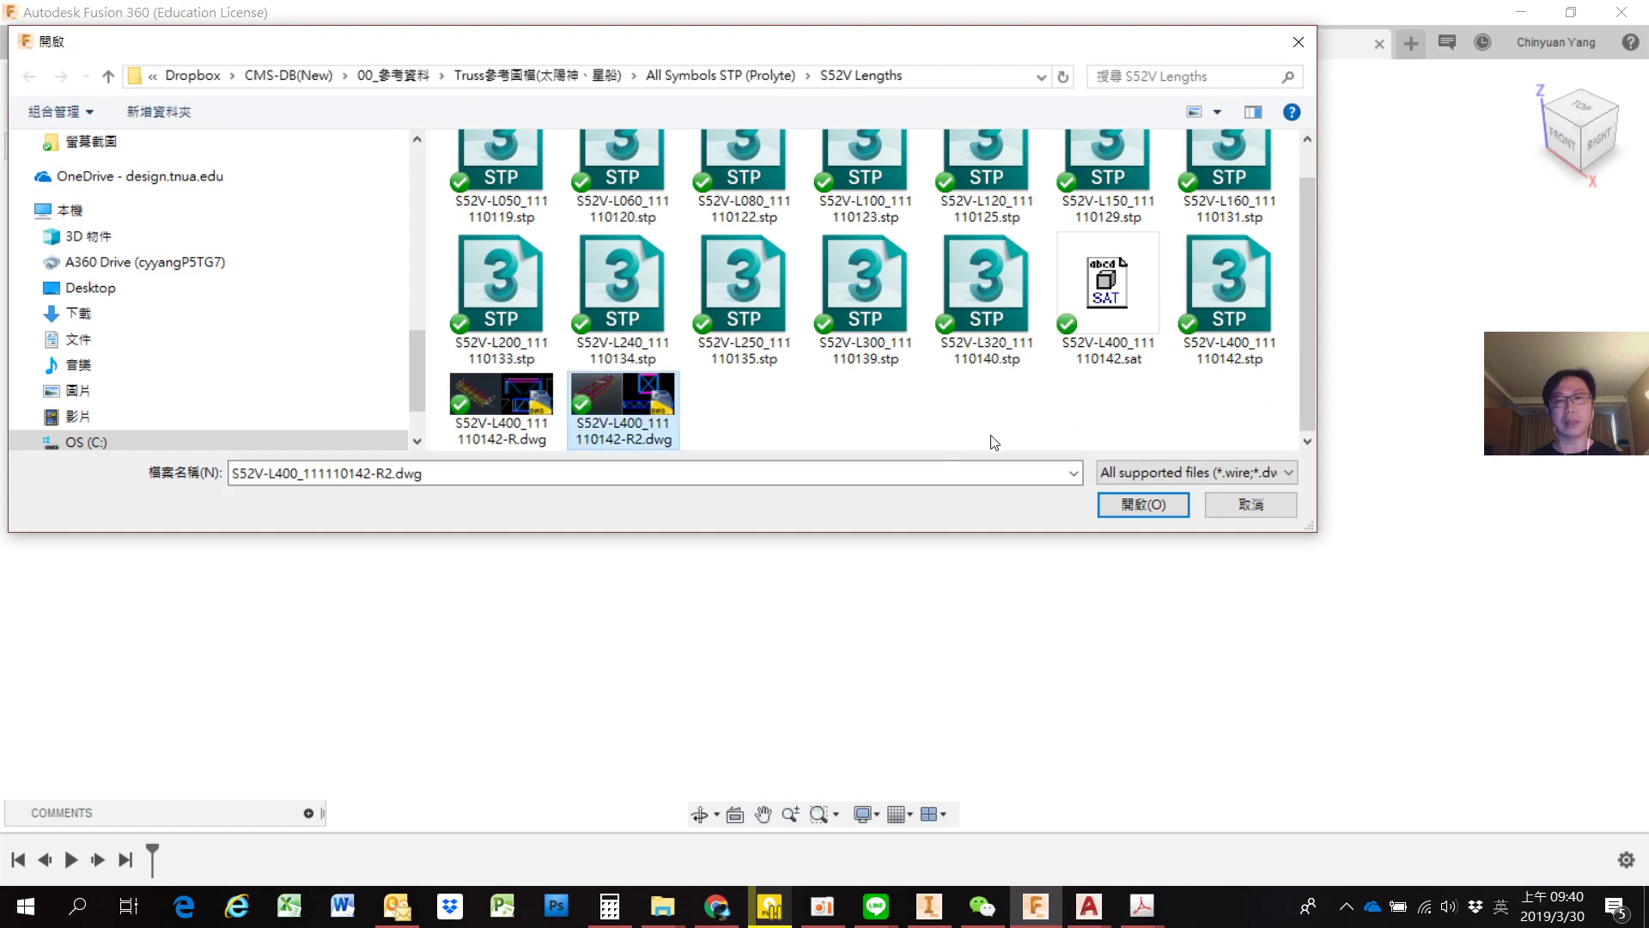
pyautogui.click(1143, 505)
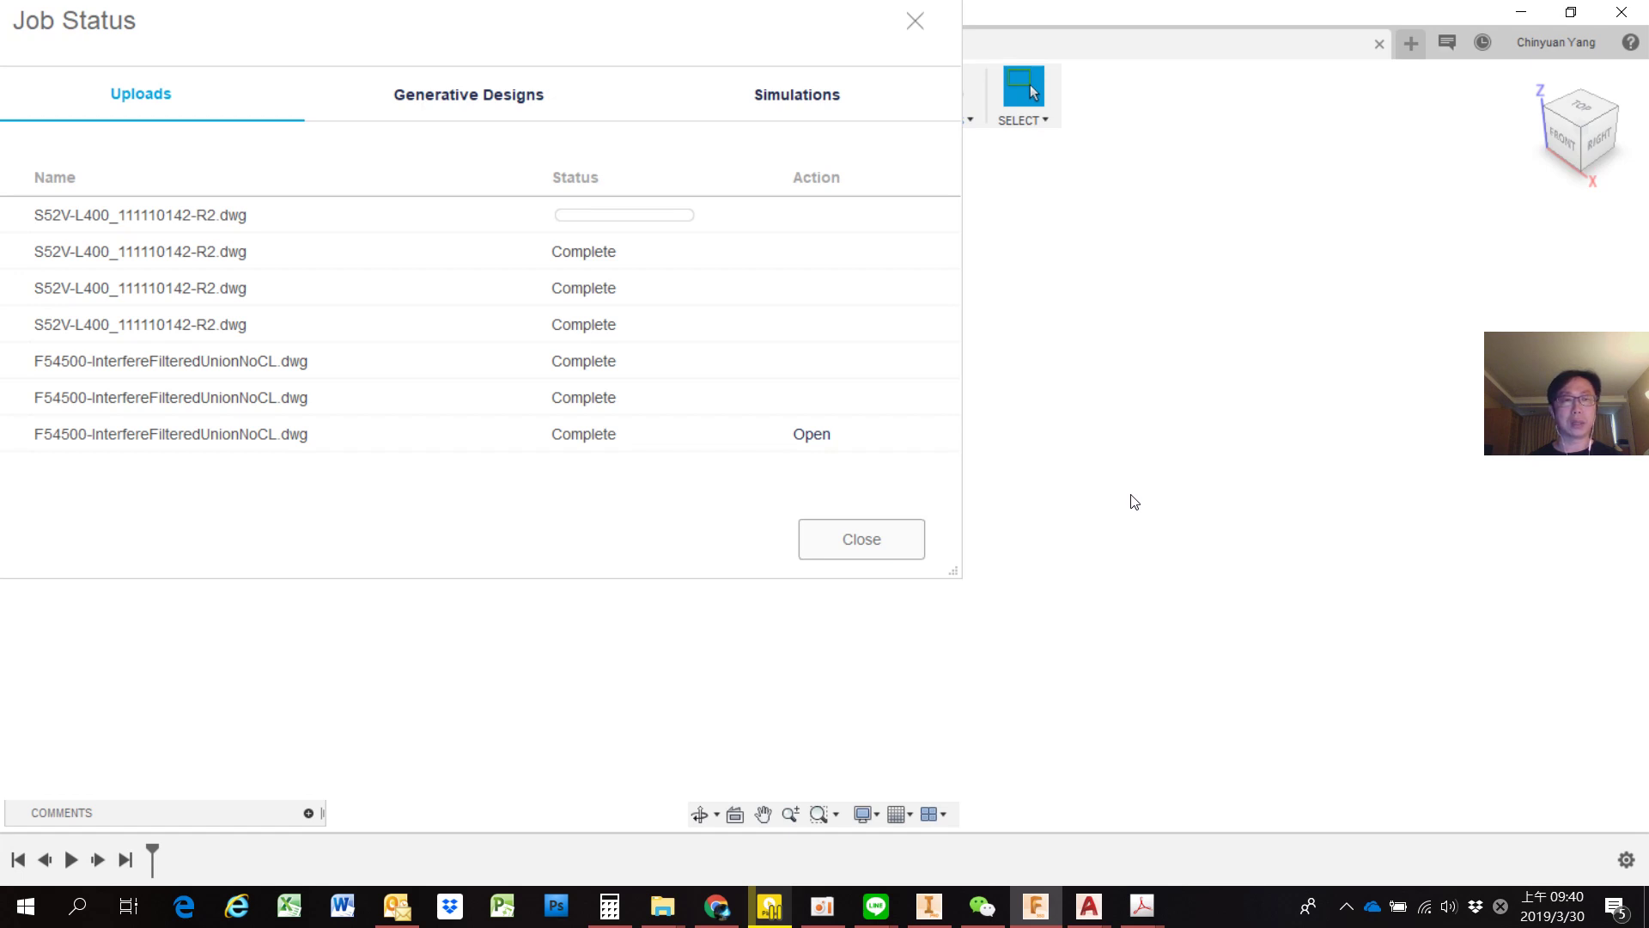
pyautogui.moveTo(501, 57); pyautogui.dragTo(556, 105)
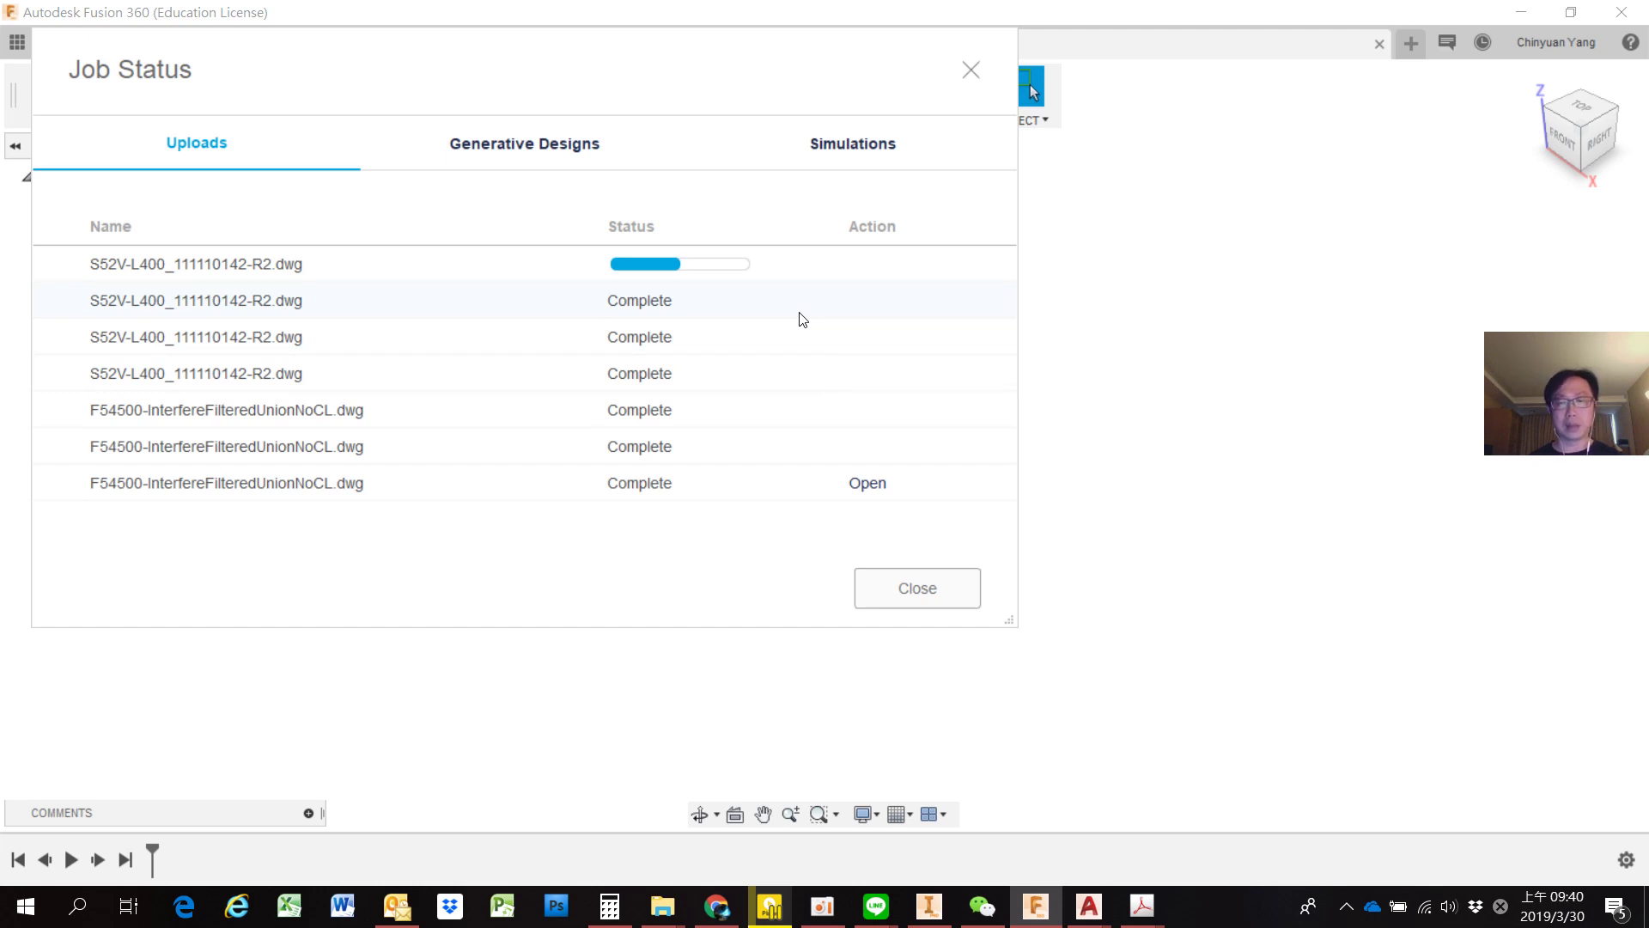
pyautogui.moveTo(1087, 905)
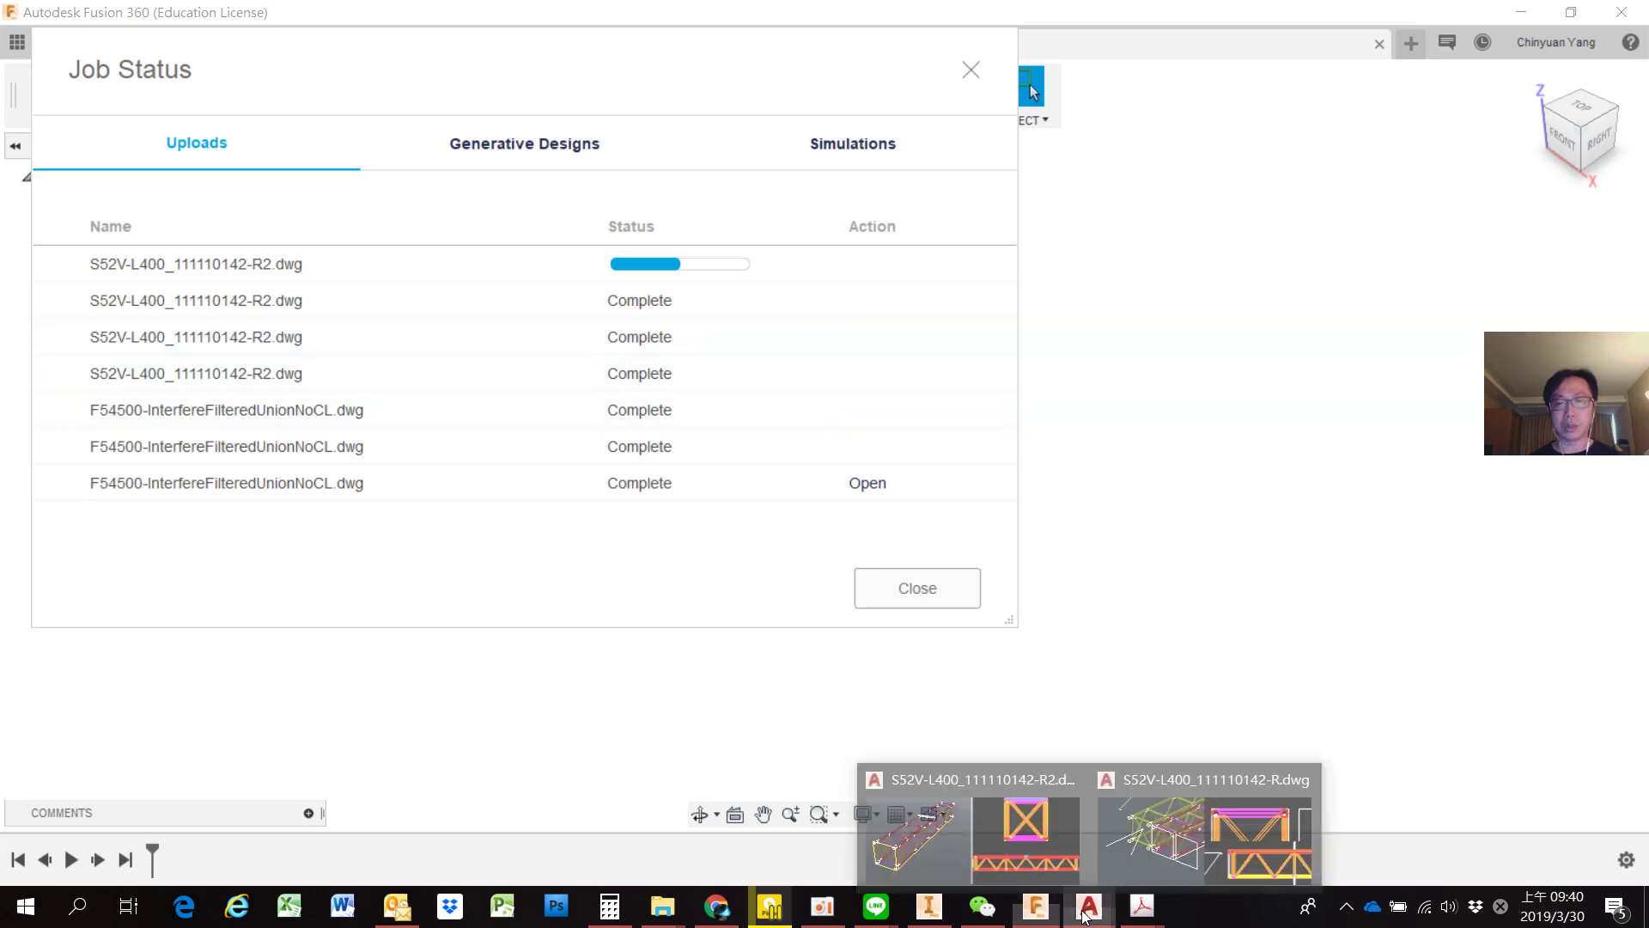
# Bring up S52V-L400_111110142-R.dwg, zoom into a truss joint, then fit the whole truss in view.
pyautogui.click(1125, 829)
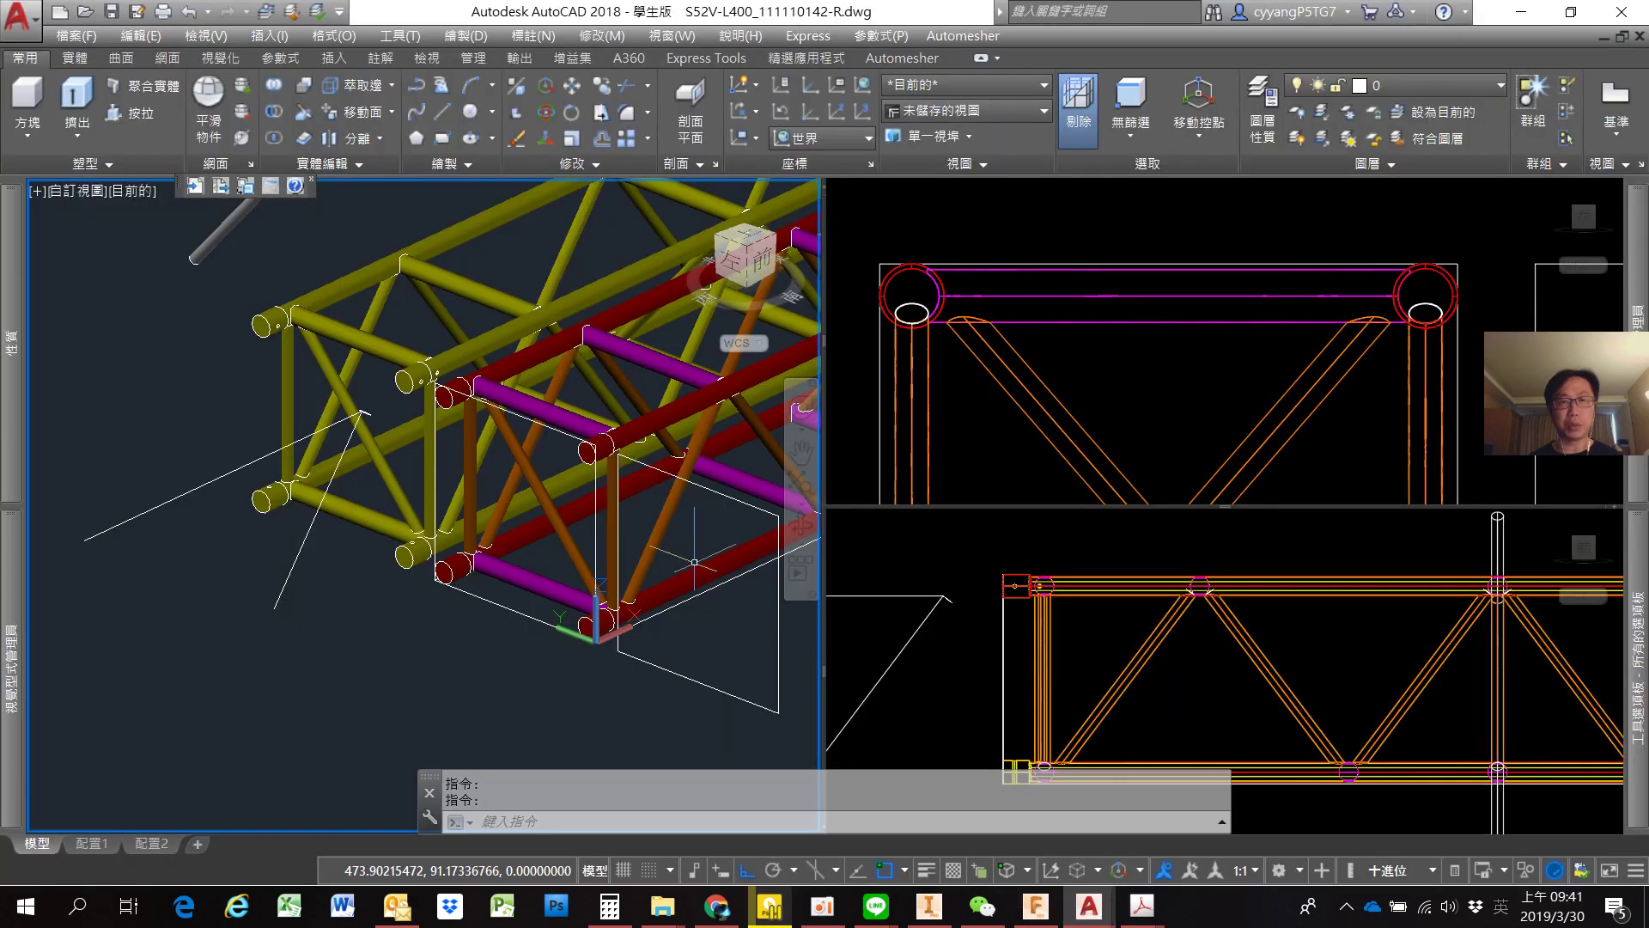
pyautogui.scroll(-1, 569, 467)
pyautogui.scroll(2, 569, 466)
pyautogui.scroll(3, 568, 467)
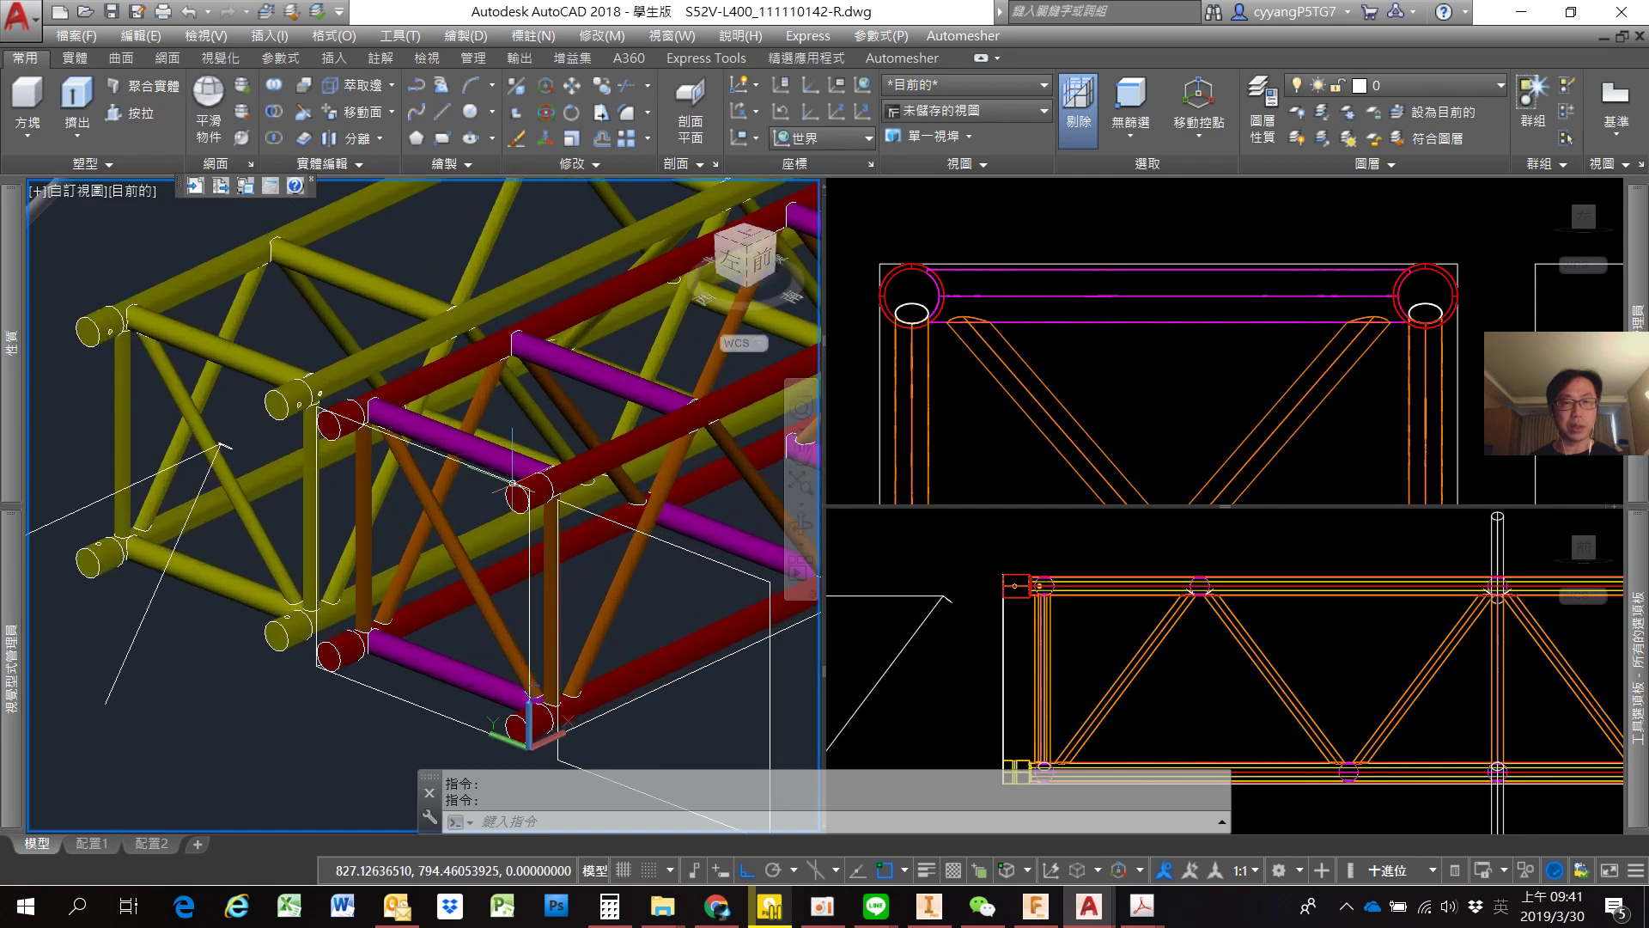
pyautogui.scroll(3, 569, 466)
pyautogui.scroll(2, 343, 464)
pyautogui.scroll(2, 309, 465)
pyautogui.scroll(2, 309, 465)
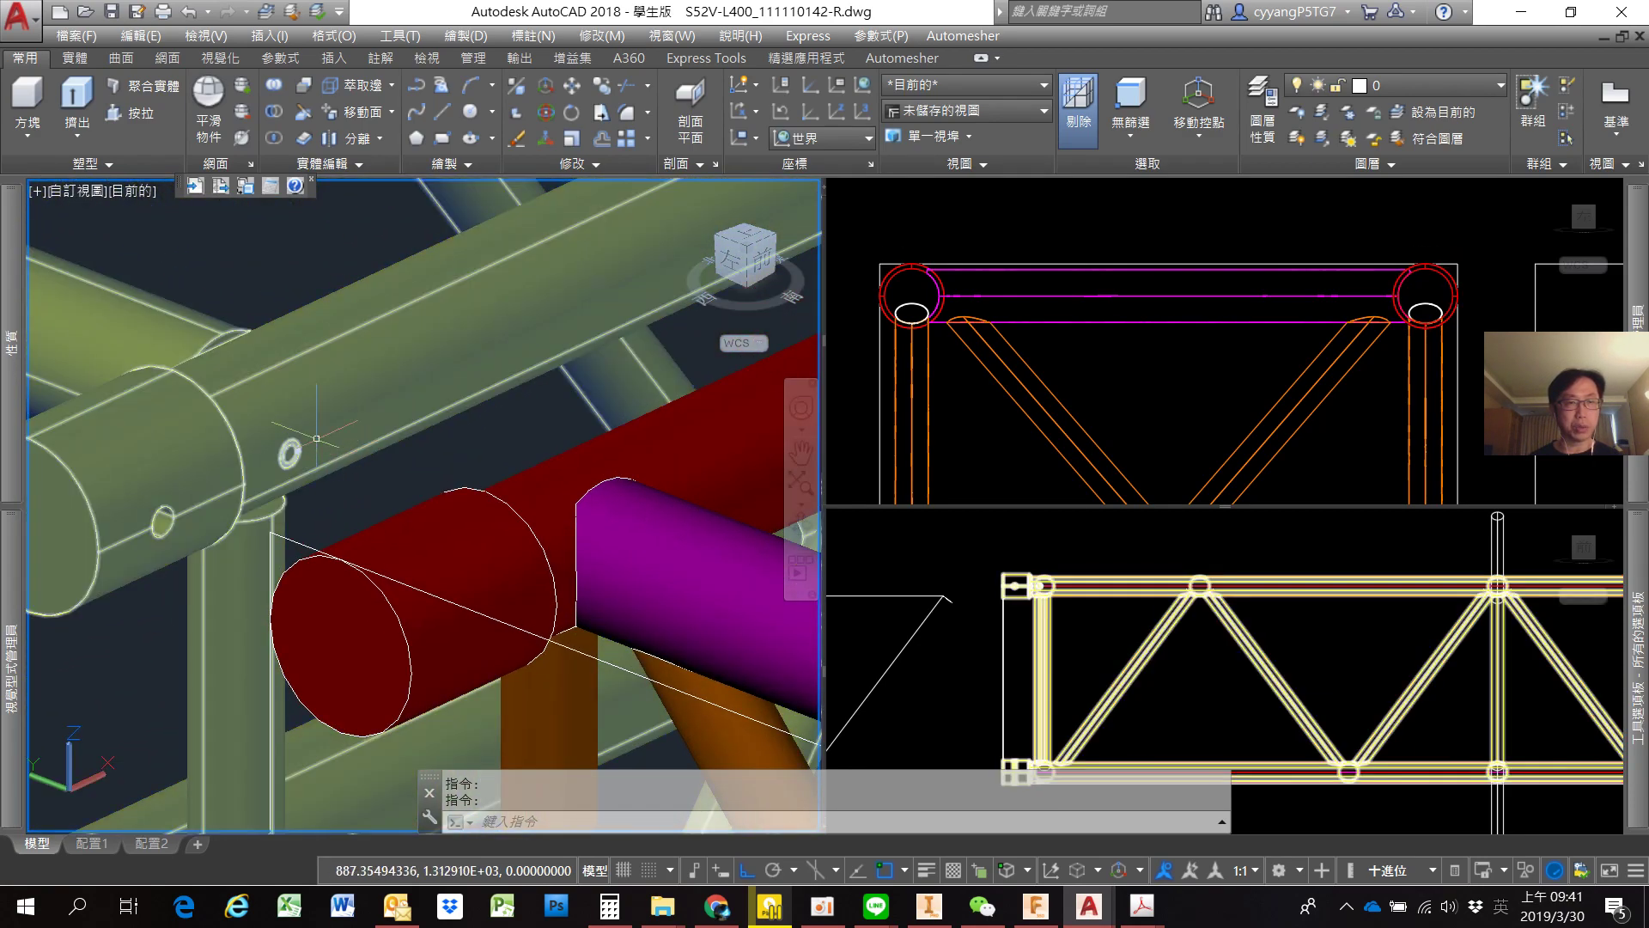
pyautogui.moveTo(311, 442)
pyautogui.keyDown('shift'); pyautogui.mouseDown(button='middle')
pyautogui.moveTo(310, 464)
pyautogui.moveTo(342, 465)
pyautogui.mouseUp(button='middle'); pyautogui.keyUp('shift')
pyautogui.scroll(2, 326, 465)
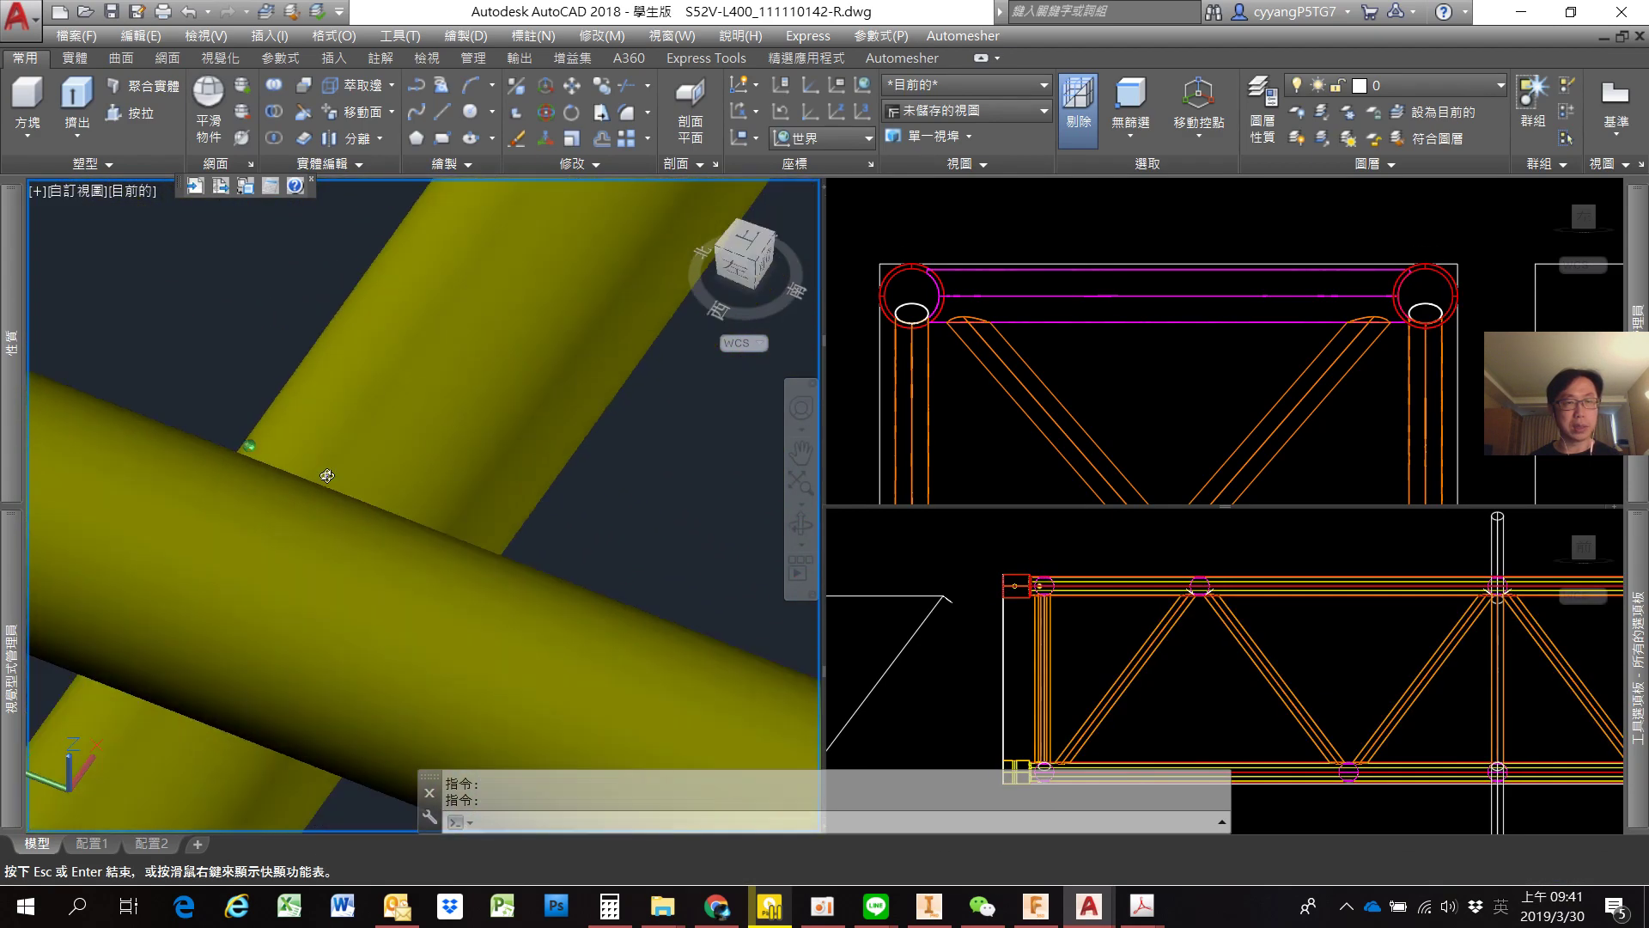
pyautogui.middleClick(342, 465)
pyautogui.middleClick(341, 465)
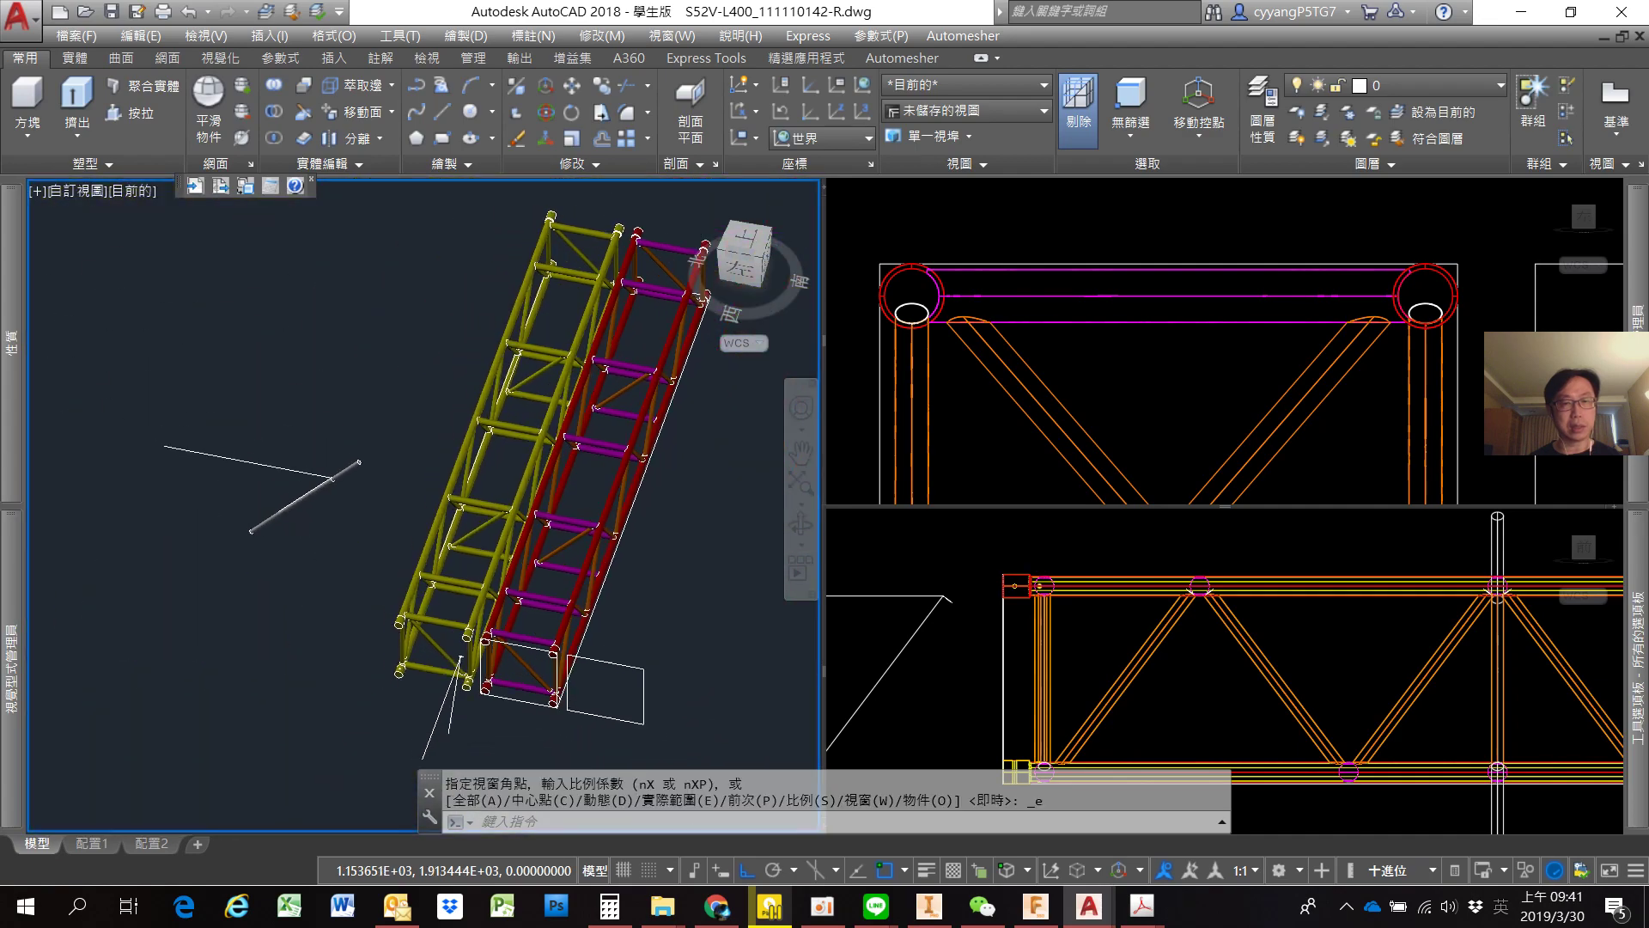
# Zoom and orbit to a close-up of the tube ends and the yellow tube joint.
pyautogui.scroll(2, 430, 646)
pyautogui.scroll(3, 438, 646)
pyautogui.scroll(3, 464, 645)
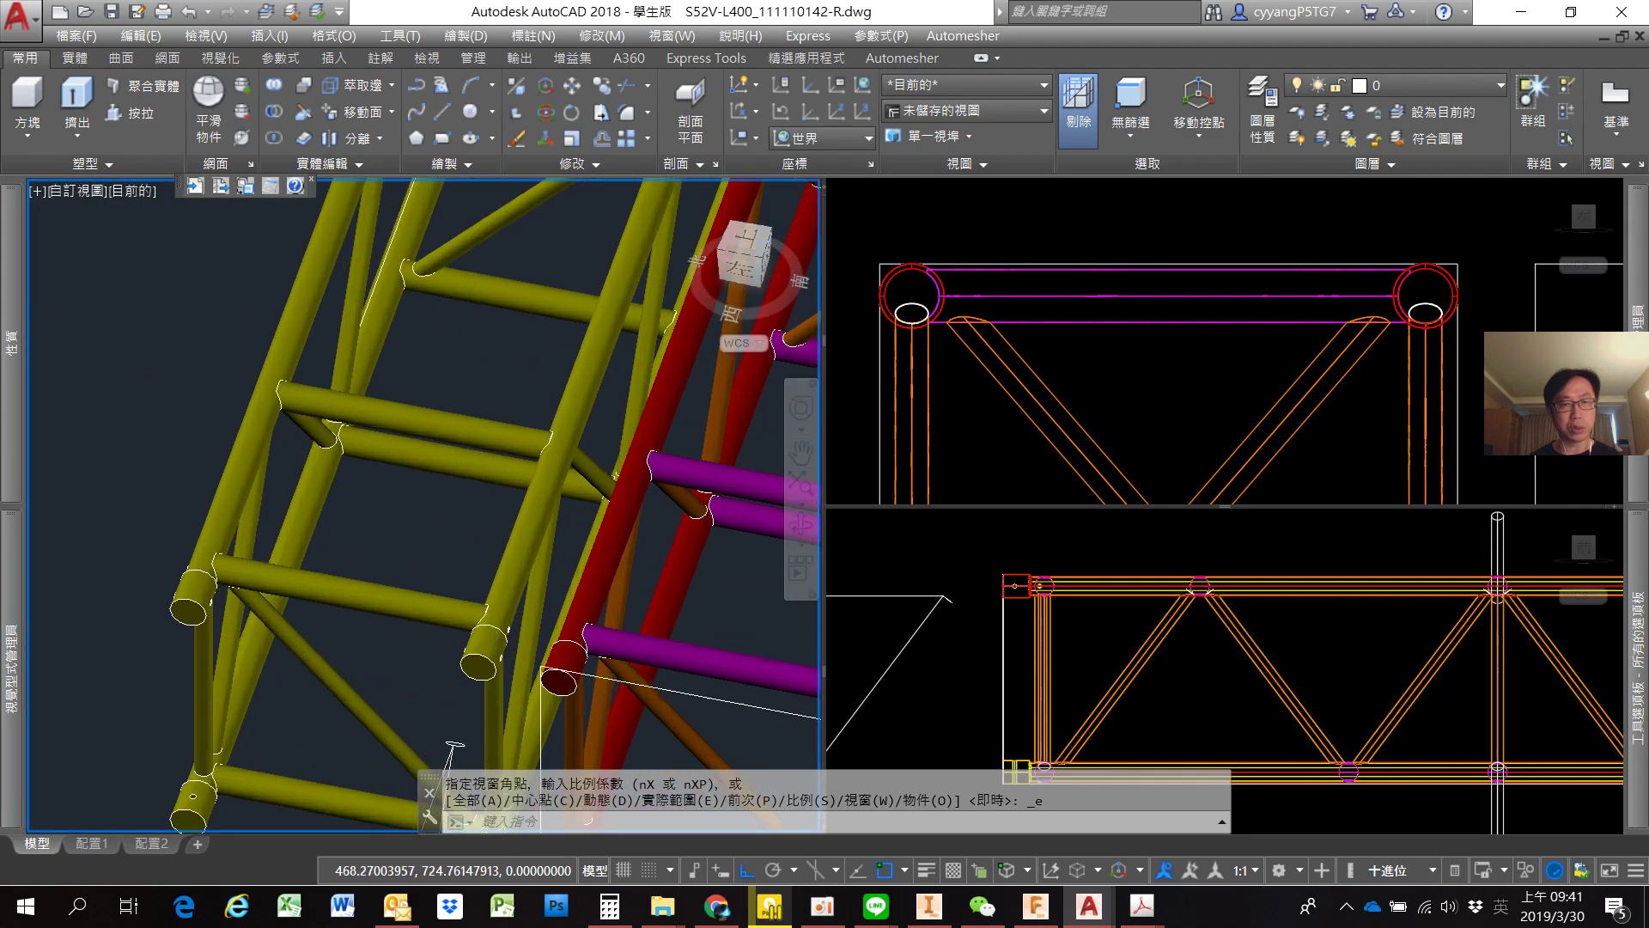
pyautogui.scroll(3, 499, 645)
pyautogui.scroll(2, 499, 645)
pyautogui.scroll(3, 490, 640)
pyautogui.keyDown('shift'); pyautogui.moveTo(481, 636); pyautogui.dragTo(437, 605, button='middle'); pyautogui.keyUp('shift')
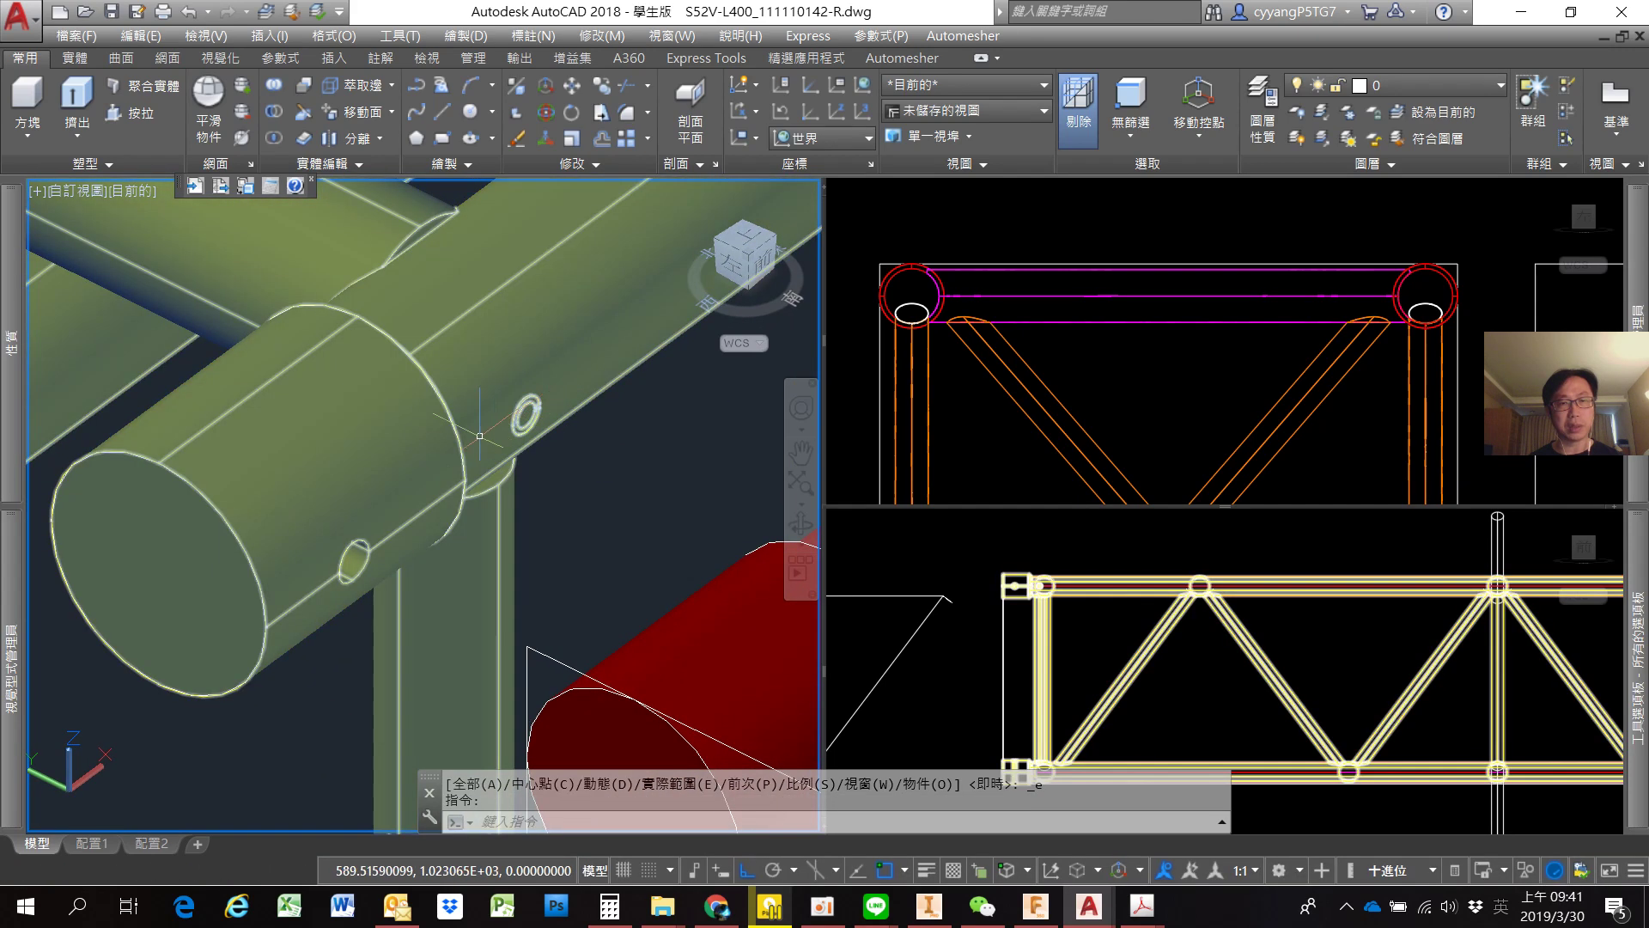
pyautogui.keyDown('shift'); pyautogui.moveTo(479, 436); pyautogui.dragTo(545, 160, button='middle'); pyautogui.keyUp('shift')
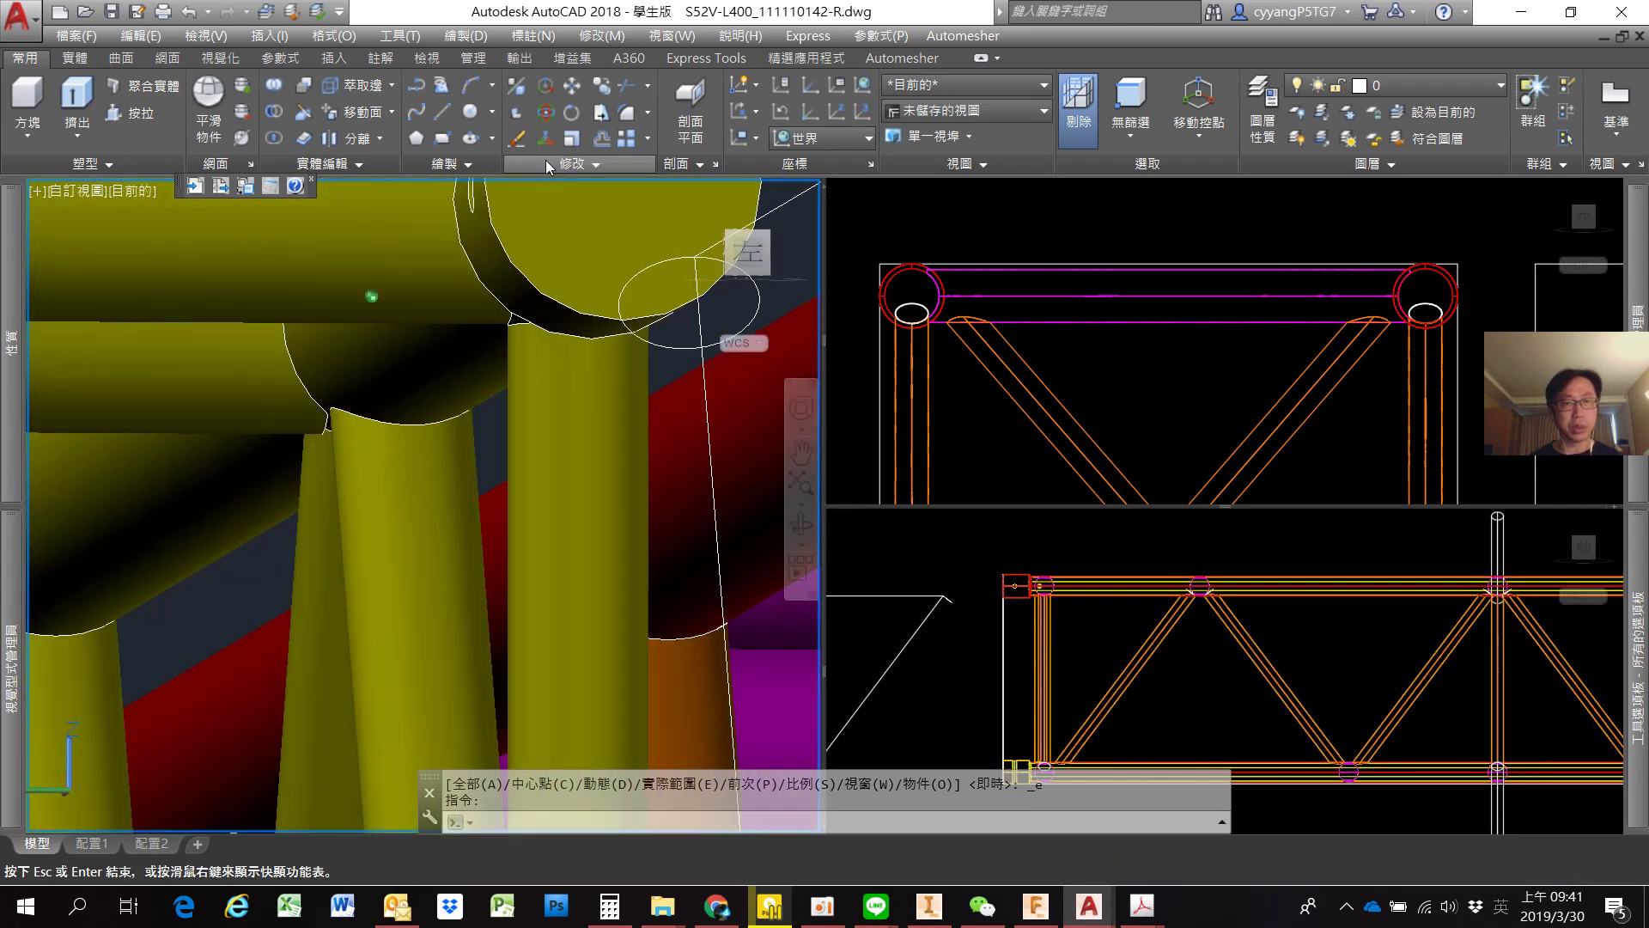
pyautogui.scroll(2, 490, 331)
pyautogui.scroll(2, 489, 330)
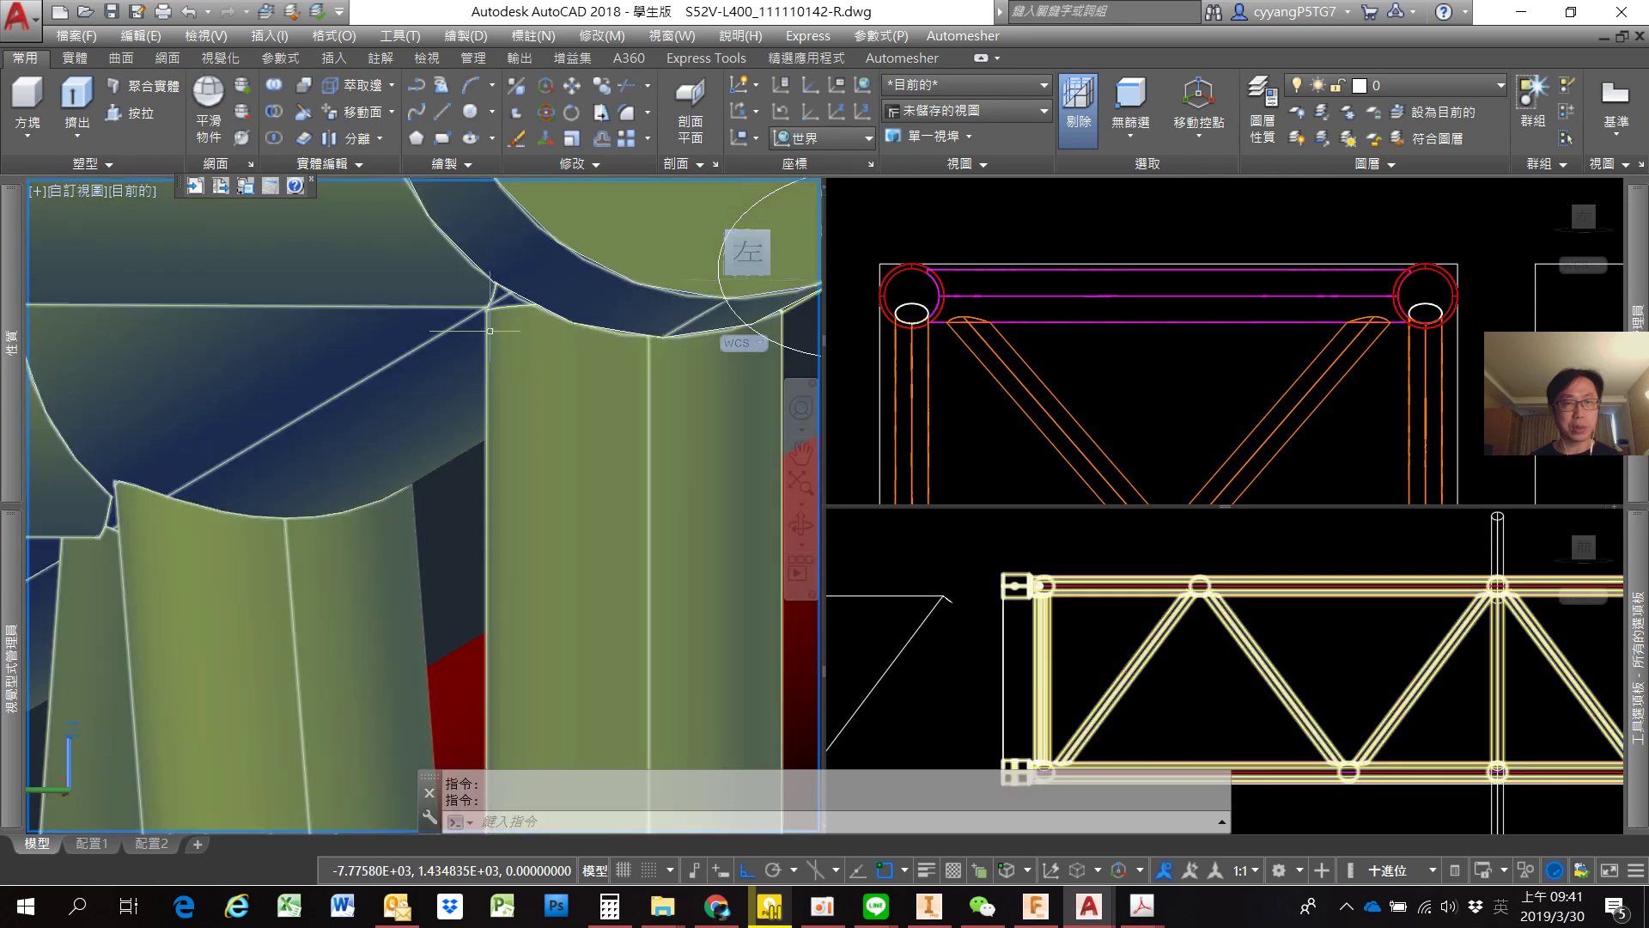
pyautogui.keyDown('shift'); pyautogui.moveTo(490, 331); pyautogui.dragTo(497, 321, button='middle'); pyautogui.keyUp('shift')
pyautogui.moveTo(386, 404)
pyautogui.keyDown('shift'); pyautogui.mouseDown(button='middle')
pyautogui.moveTo(447, 360)
pyautogui.moveTo(435, 404)
pyautogui.mouseUp(button='middle'); pyautogui.keyUp('shift')
# Orbit closely around the yellow tube and down onto the purple deck tubes, then switch to the R2 drawing.
pyautogui.scroll(-2, 438, 400)
pyautogui.scroll(2, 429, 420)
pyautogui.scroll(1, 420, 443)
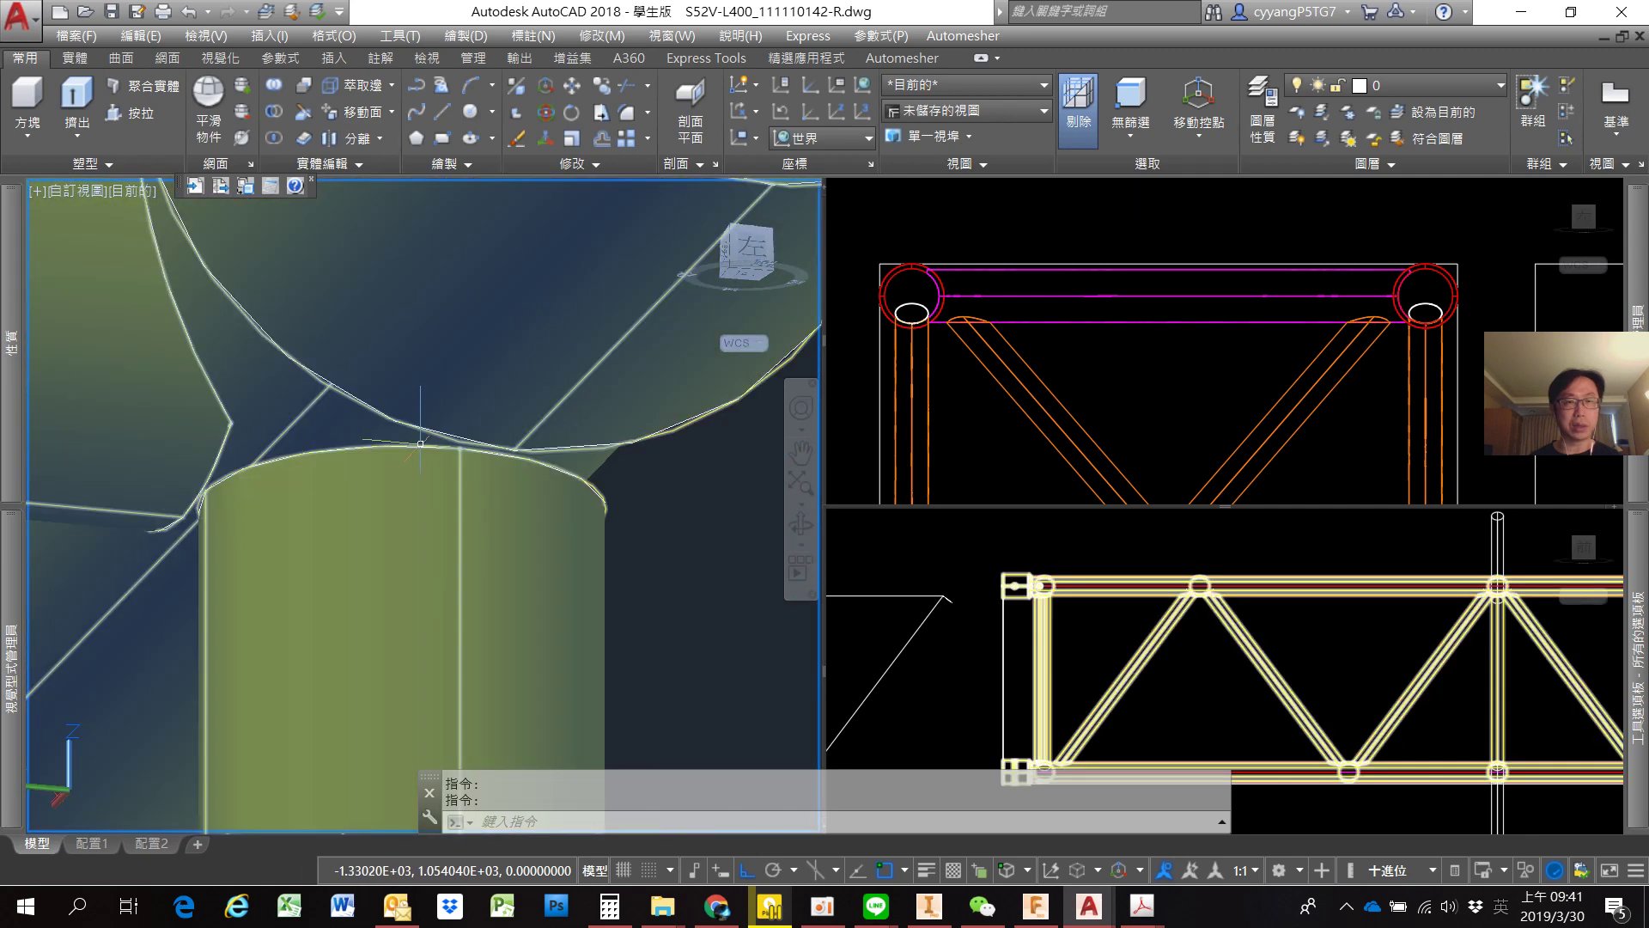
pyautogui.moveTo(387, 490)
pyautogui.keyDown('shift'); pyautogui.mouseDown(button='middle')
pyautogui.moveTo(387, 527)
pyautogui.moveTo(368, 508)
pyautogui.moveTo(397, 346)
pyautogui.moveTo(421, 379)
pyautogui.moveTo(414, 461)
pyautogui.moveTo(421, 412)
pyautogui.mouseUp(button='middle'); pyautogui.keyUp('shift')
pyautogui.scroll(-3, 421, 379)
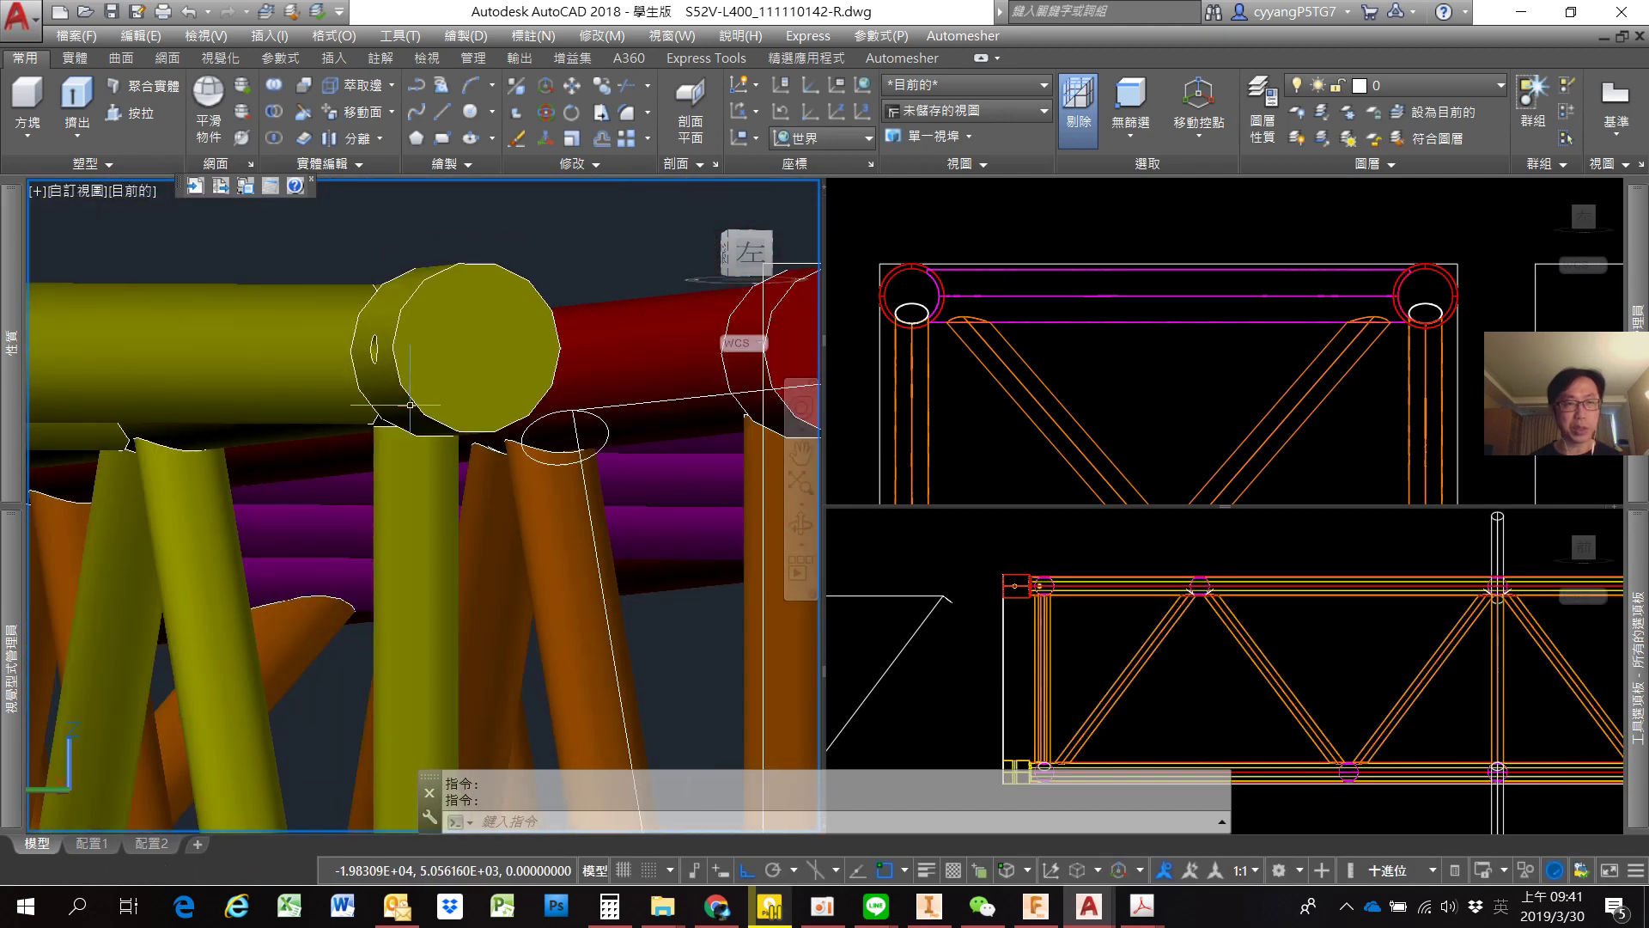
pyautogui.scroll(-3, 275, 469)
pyautogui.moveTo(275, 469)
pyautogui.keyDown('shift'); pyautogui.mouseDown(button='middle')
pyautogui.moveTo(257, 482)
pyautogui.moveTo(481, 473)
pyautogui.mouseUp(button='middle'); pyautogui.keyUp('shift')
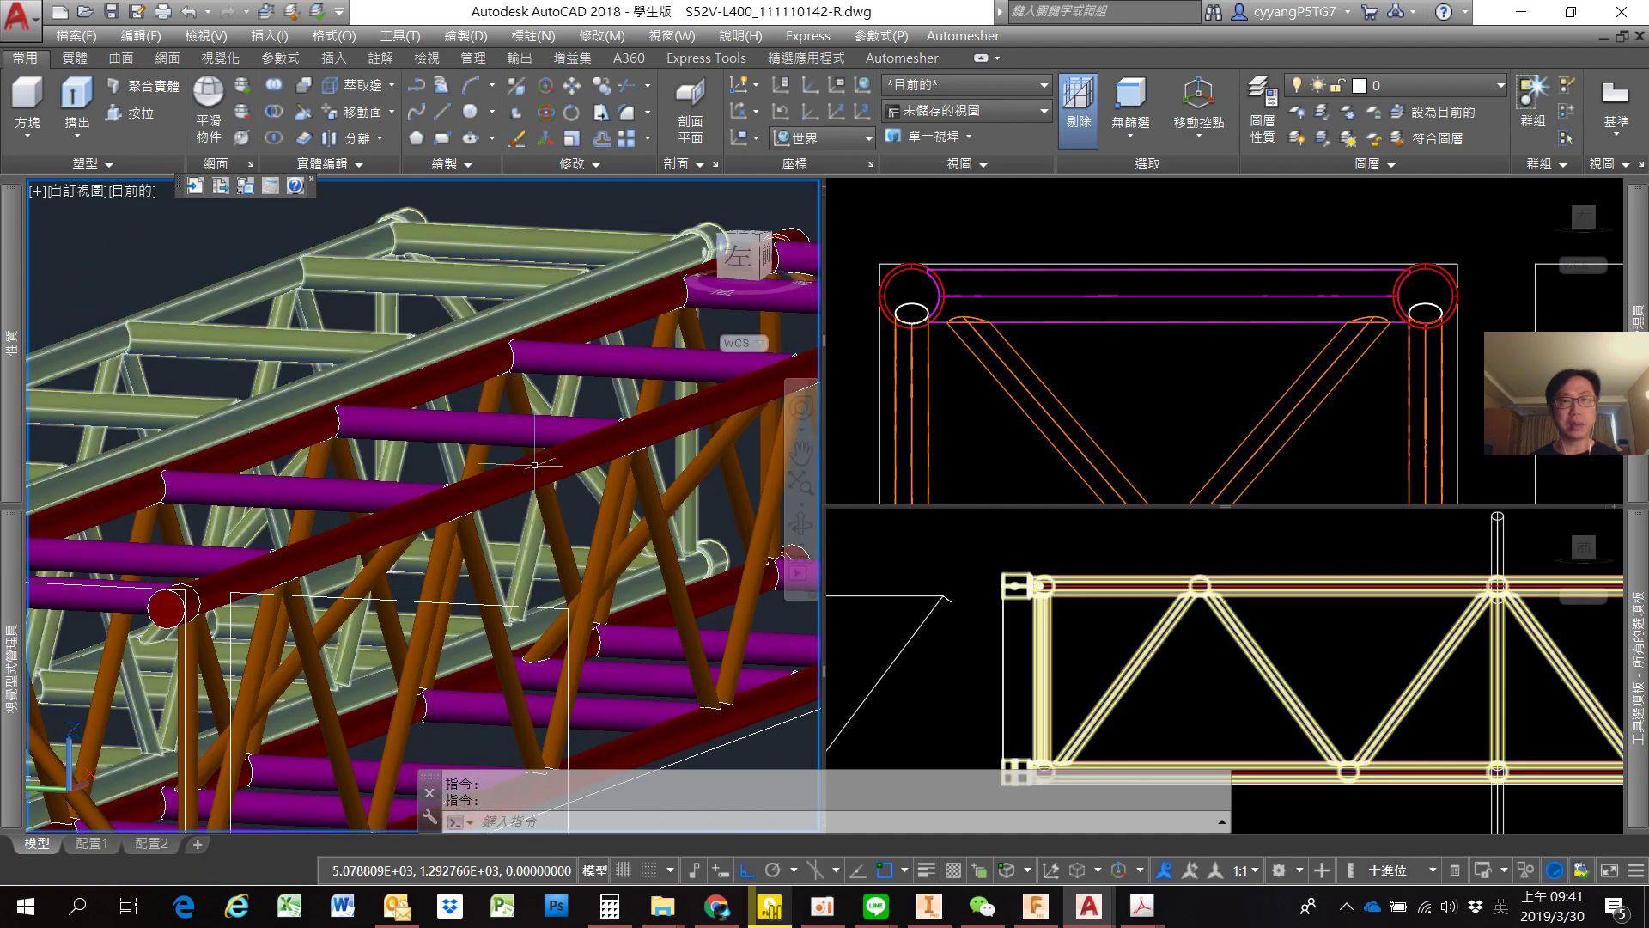
pyautogui.hotkey('alt', 'Tab')
pyautogui.hotkey('alt', 'Tab')
pyautogui.hotkey('alt', 'Tab')
pyautogui.hotkey('alt', 'Tab')
pyautogui.hotkey('alt', 'Tab')
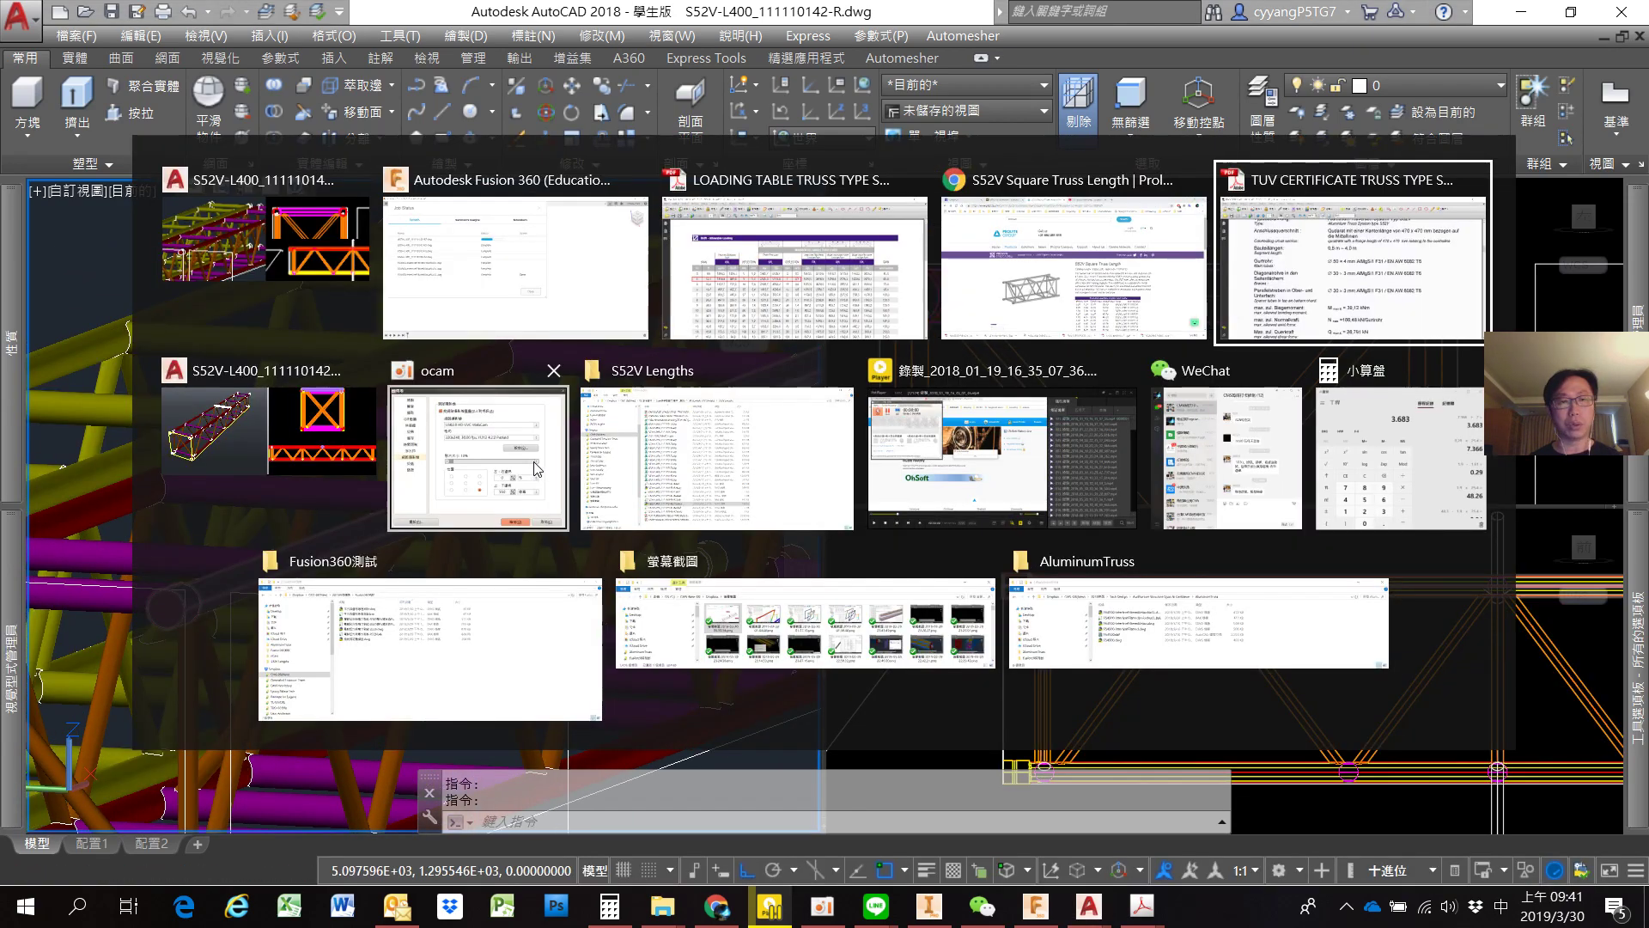
pyautogui.hotkey('alt', 'Tab')
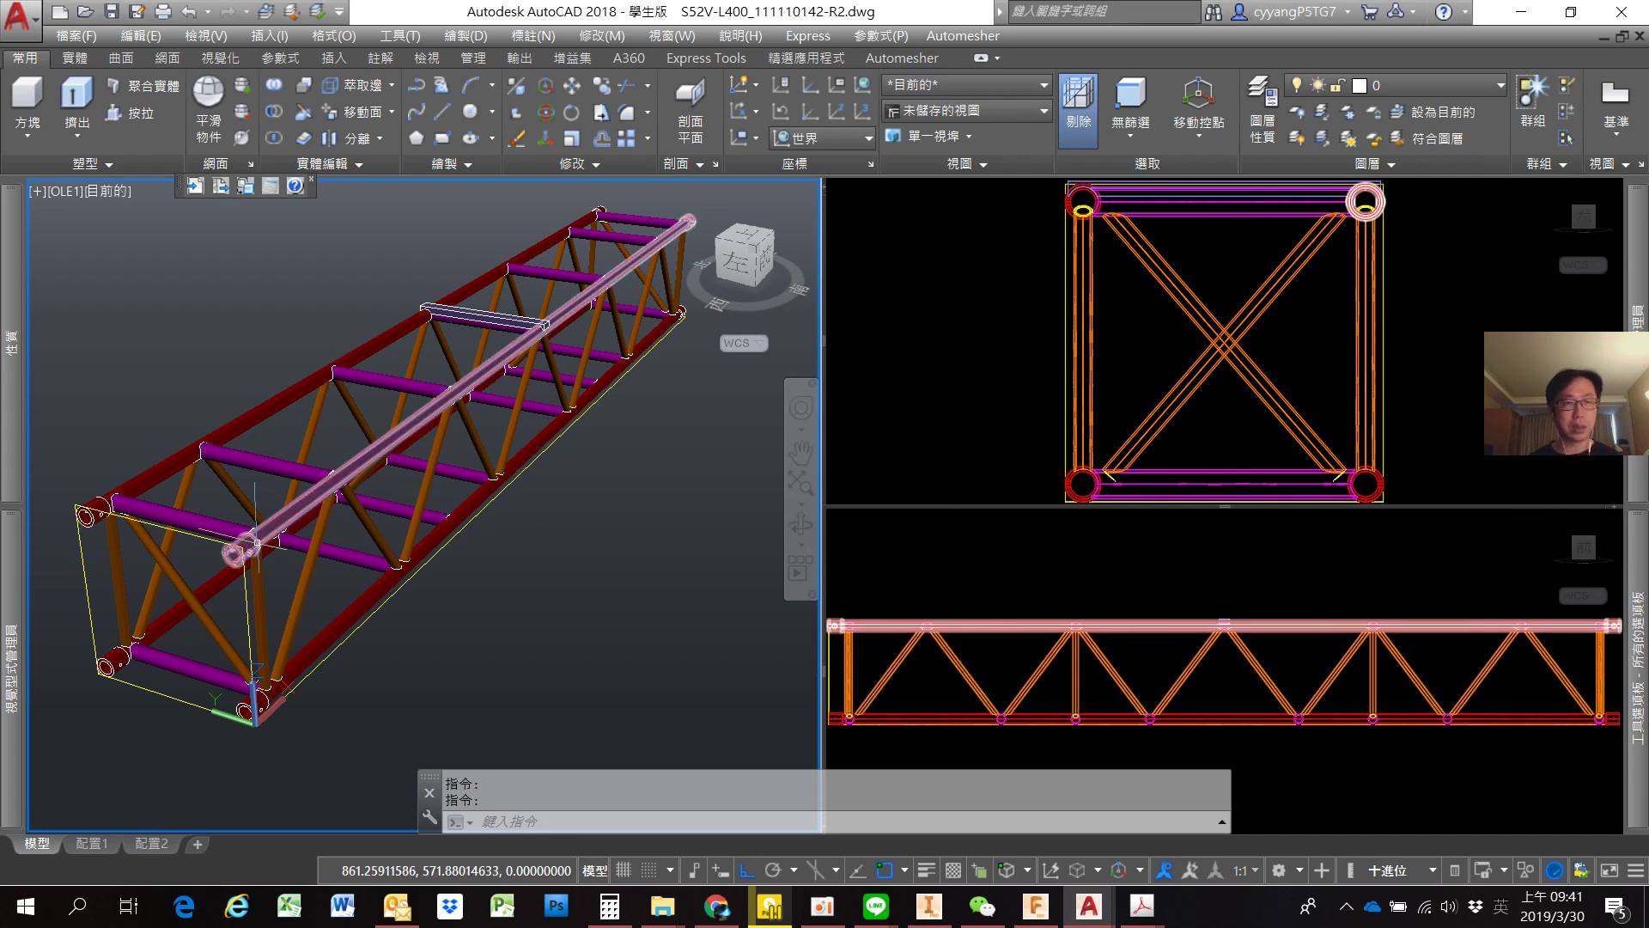
# Zoom and orbit the R2 truss model to look along its length.
pyautogui.scroll(2, 175, 576)
pyautogui.scroll(3, 176, 576)
pyautogui.moveTo(175, 576)
pyautogui.keyDown('shift'); pyautogui.mouseDown(button='middle')
pyautogui.moveTo(416, 512)
pyautogui.moveTo(530, 464)
pyautogui.moveTo(583, 410)
pyautogui.moveTo(461, 473)
pyautogui.moveTo(502, 438)
pyautogui.mouseUp(button='middle'); pyautogui.keyUp('shift')
pyautogui.scroll(1, 460, 473)
pyautogui.scroll(1, 460, 473)
pyautogui.scroll(2, 460, 474)
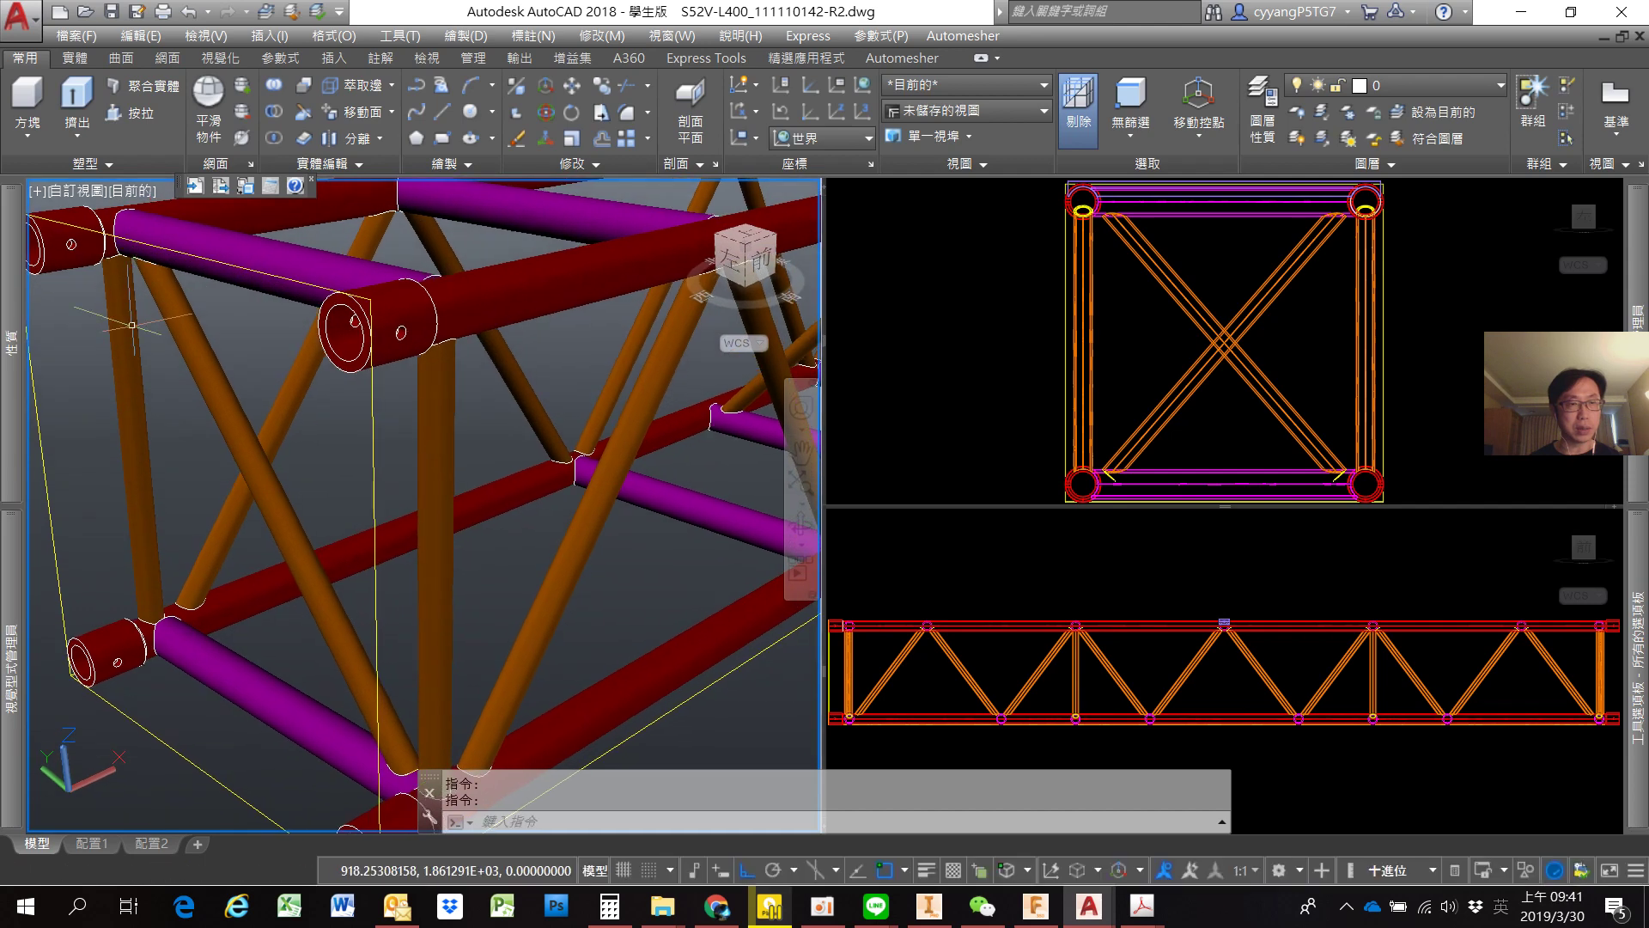
# Switch the 3D view to Parallel projection and orbit around the tube joint at the truss end.
pyautogui.rightClick(762, 281)
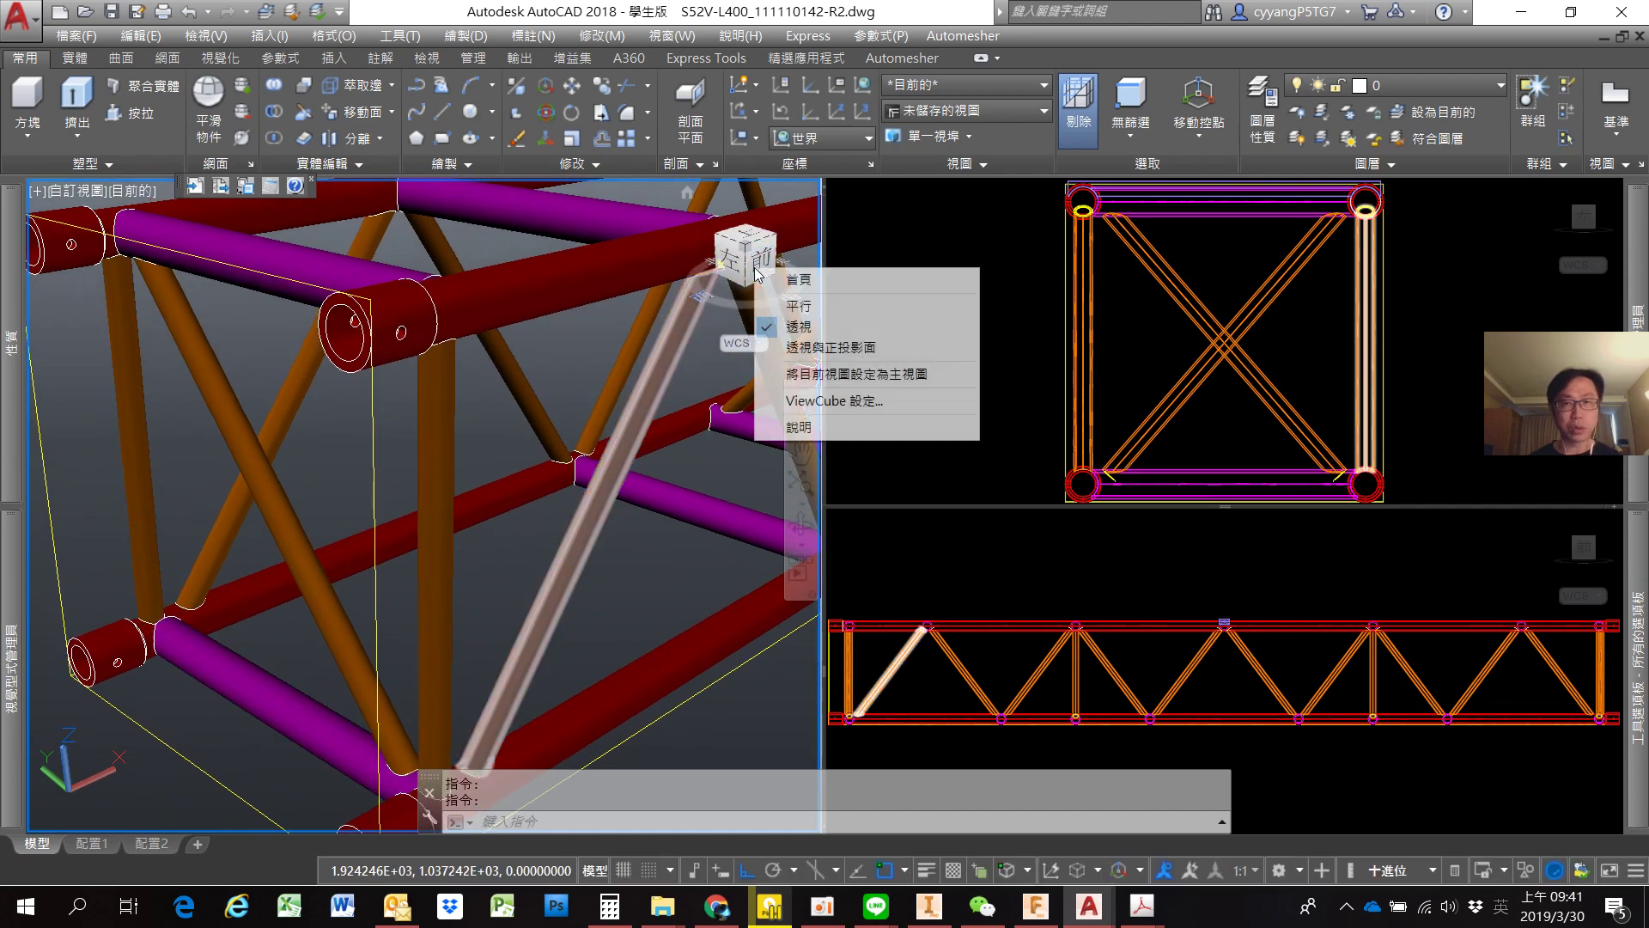
pyautogui.click(829, 306)
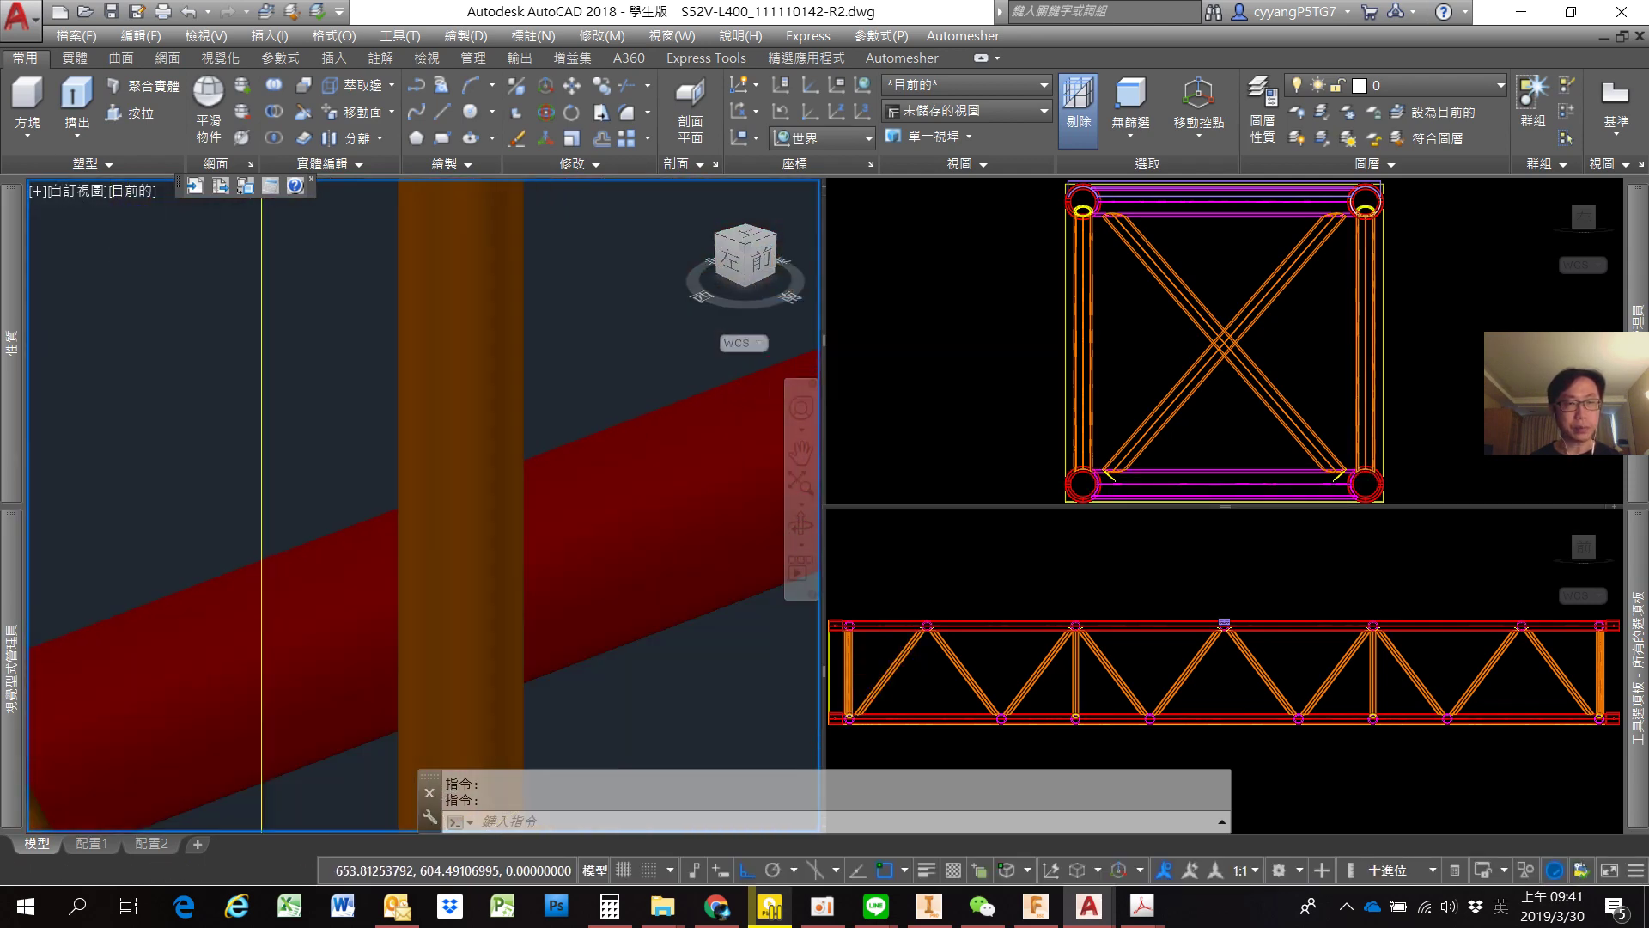
pyautogui.scroll(3, 244, 575)
pyautogui.scroll(3, 244, 576)
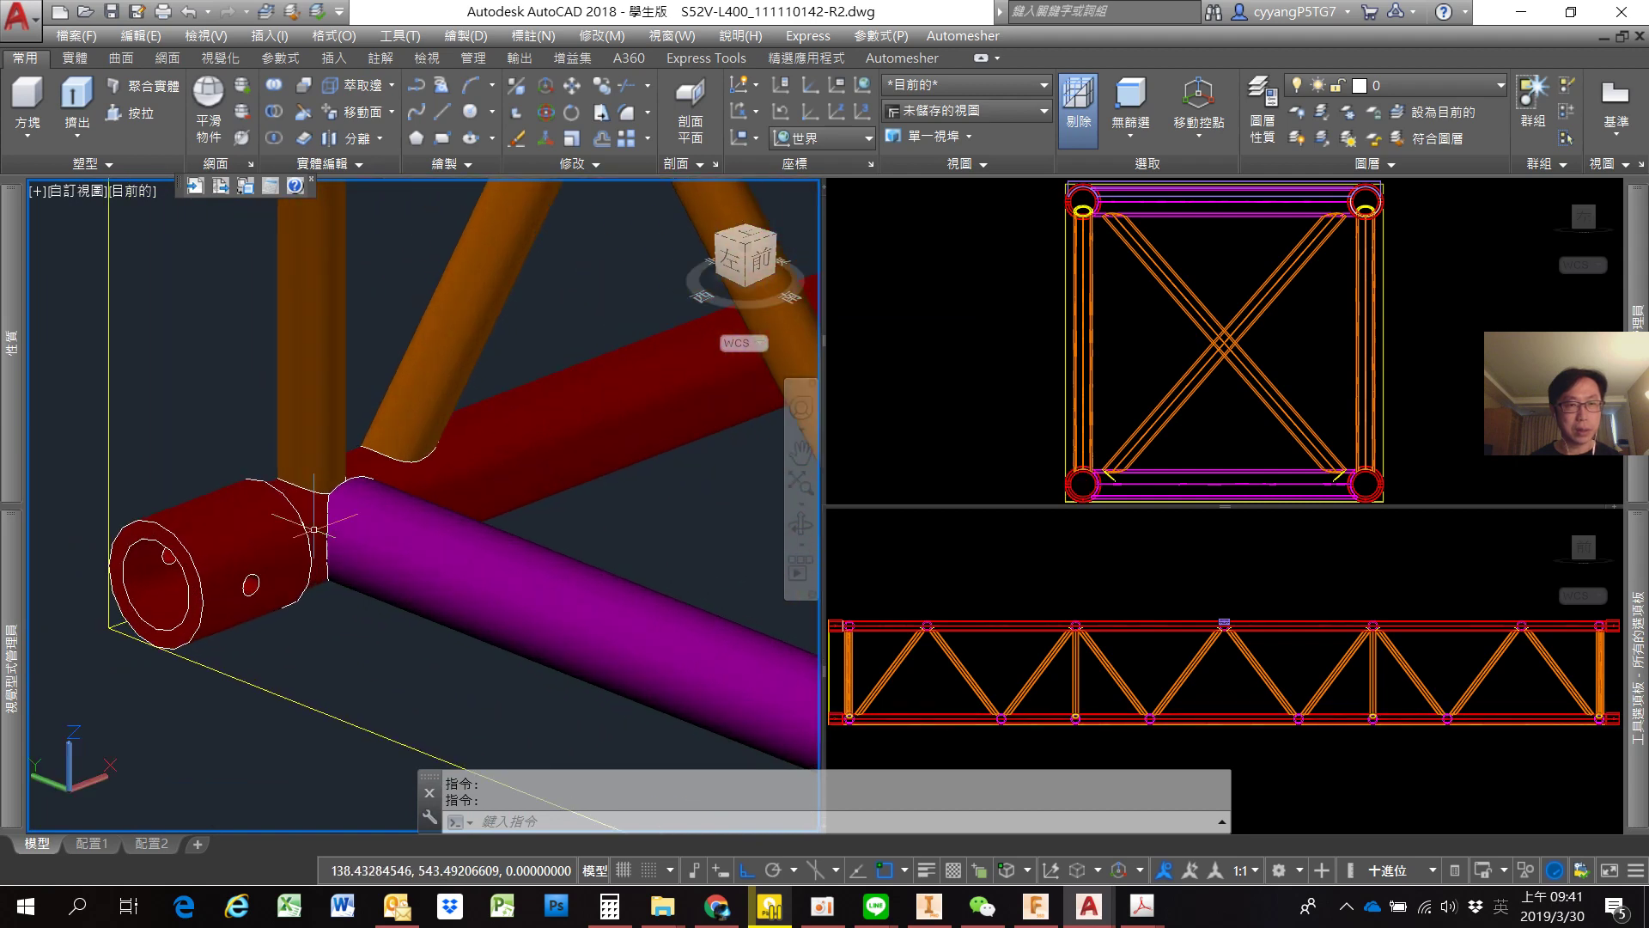
pyautogui.scroll(3, 244, 576)
pyautogui.scroll(2, 243, 576)
pyautogui.moveTo(397, 489)
pyautogui.keyDown('shift'); pyautogui.mouseDown(button='middle')
pyautogui.moveTo(516, 477)
pyautogui.moveTo(469, 498)
pyautogui.mouseUp(button='middle'); pyautogui.keyUp('shift')
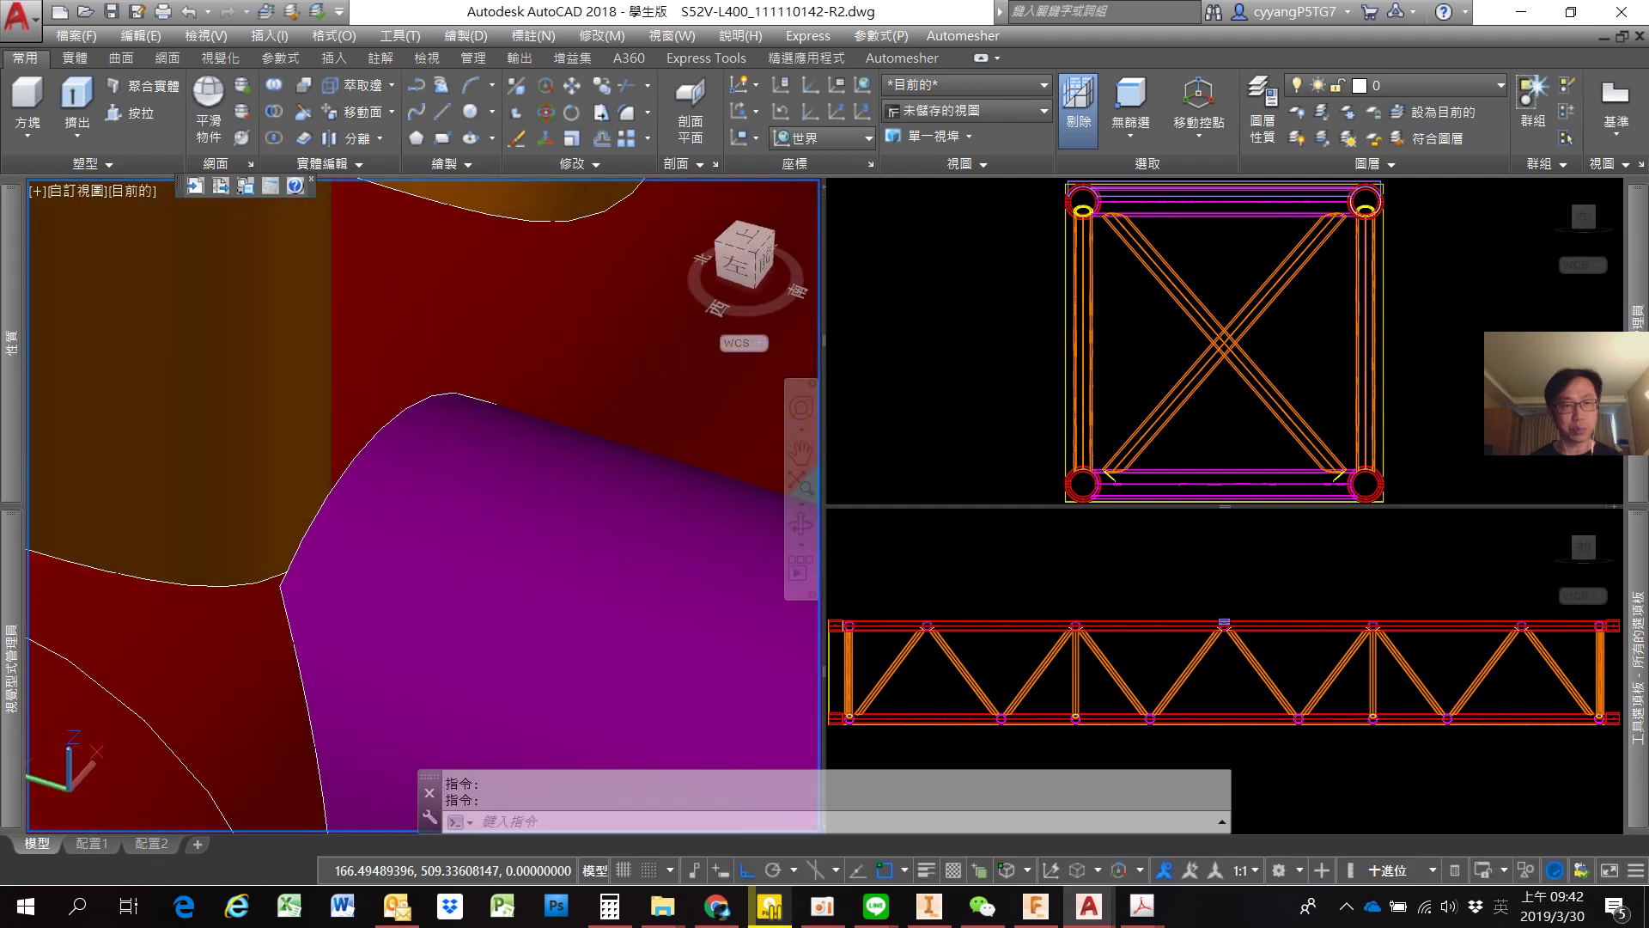
pyautogui.scroll(-2, 715, 493)
pyautogui.scroll(-2, 715, 493)
pyautogui.scroll(-2, 715, 493)
# Activate the end view and side elevation viewports and zoom into the elevation nodes.
pyautogui.click(1254, 371)
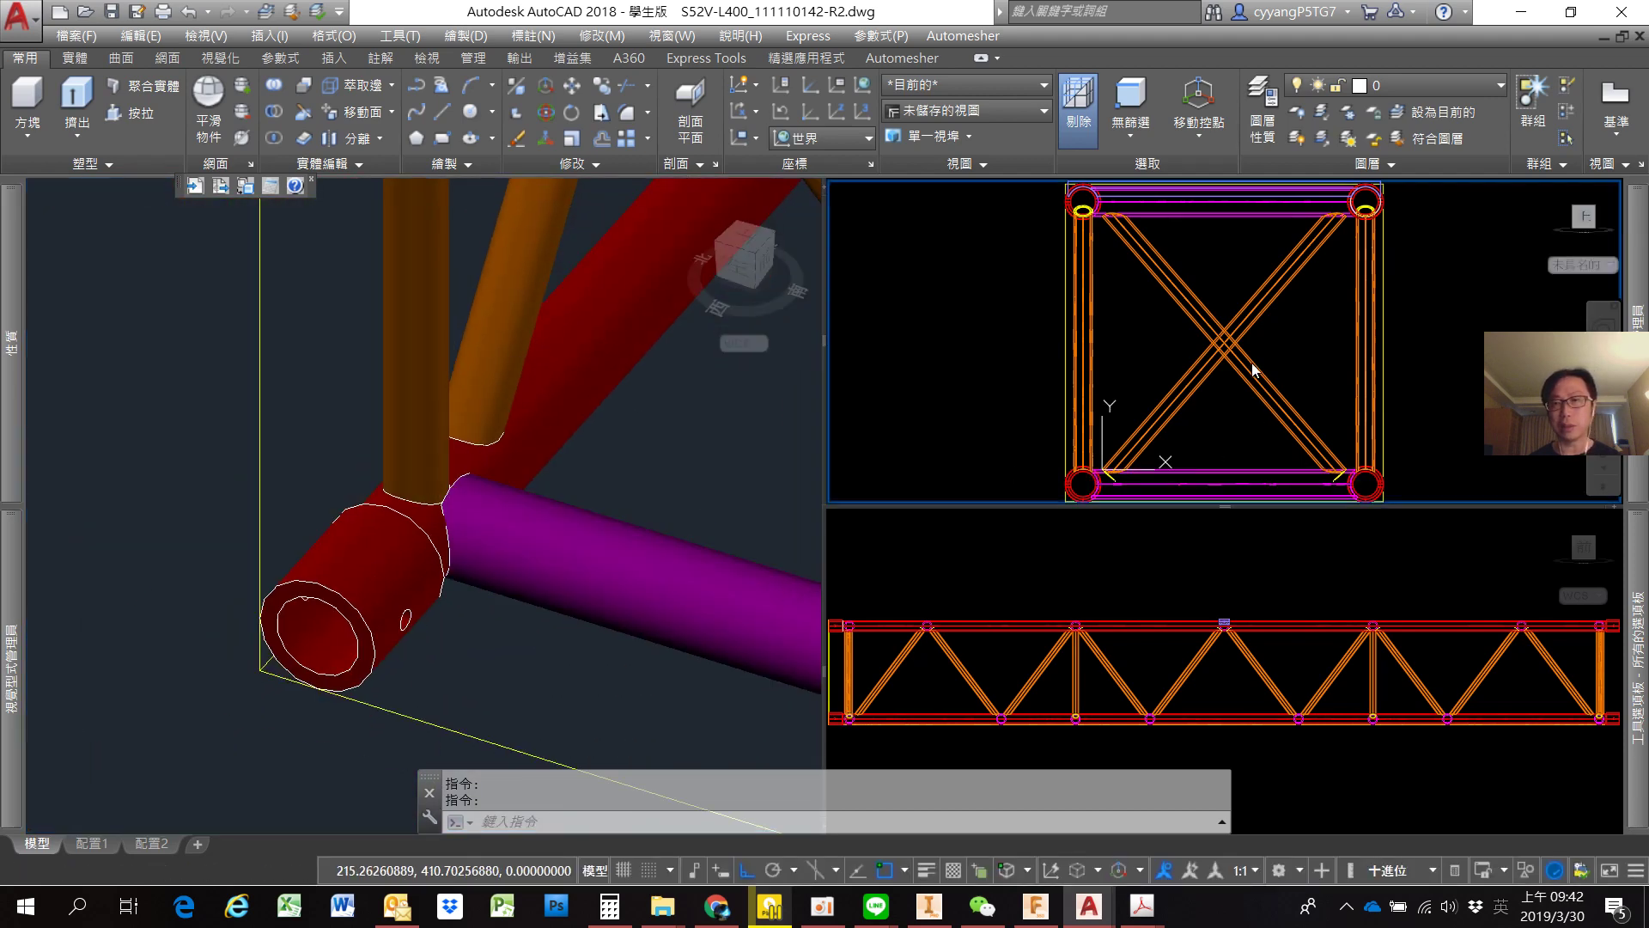
pyautogui.click(1092, 646)
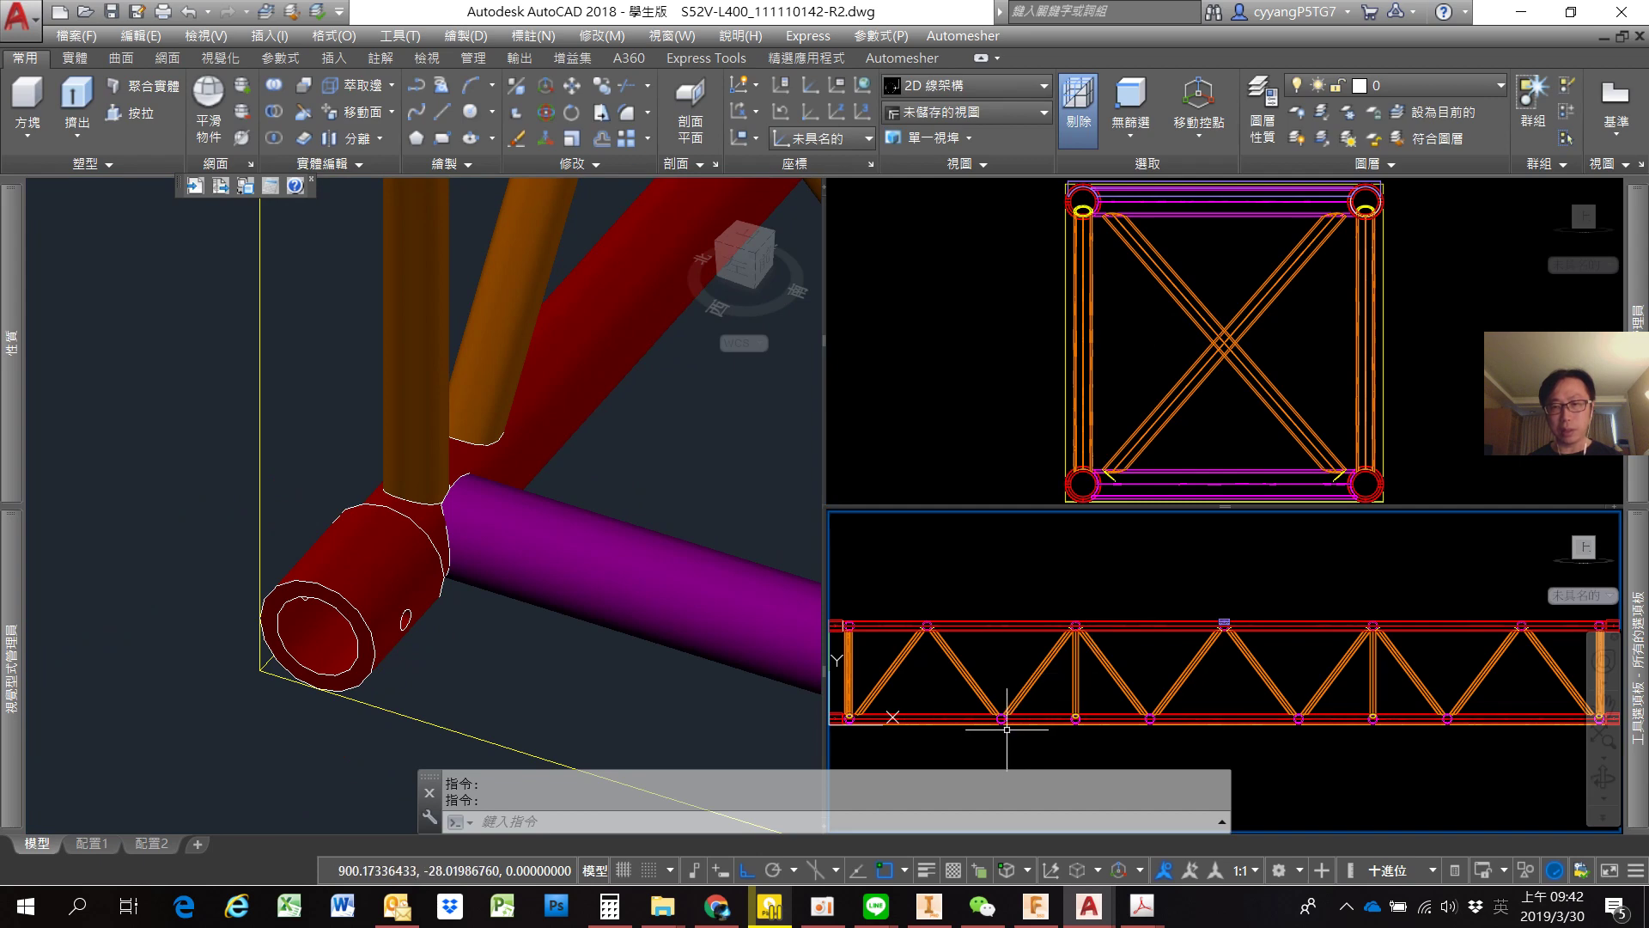
pyautogui.scroll(1, 1001, 718)
pyautogui.scroll(1, 1001, 718)
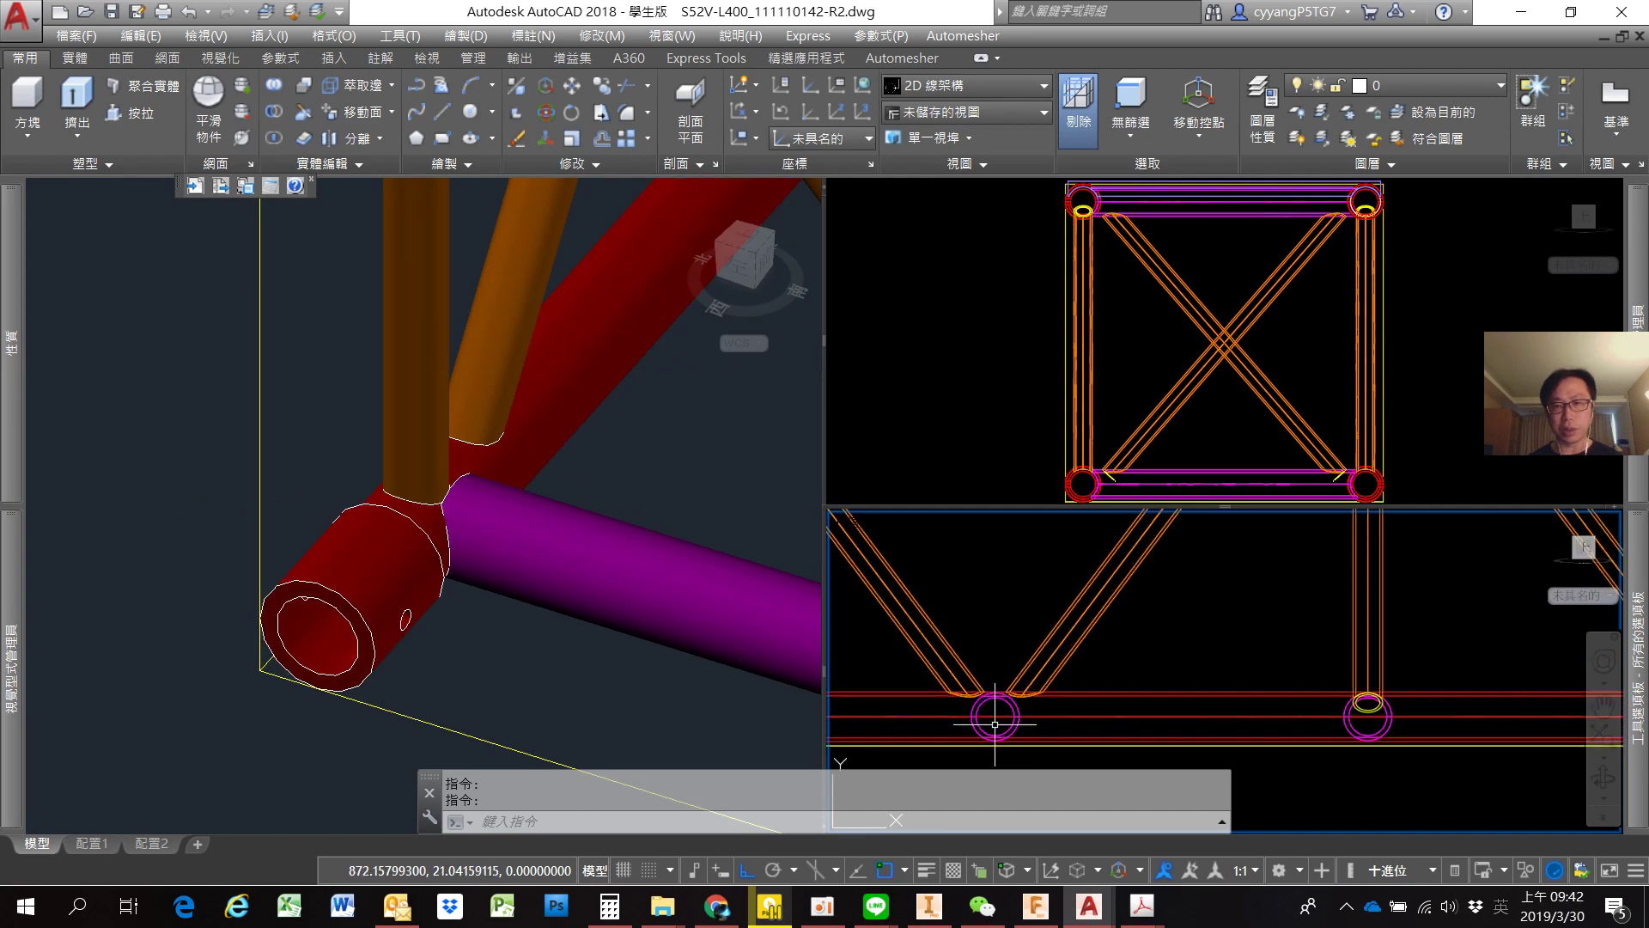
pyautogui.scroll(1, 1005, 709)
pyautogui.scroll(1, 1018, 687)
pyautogui.scroll(1, 1027, 670)
pyautogui.scroll(-2, 1027, 670)
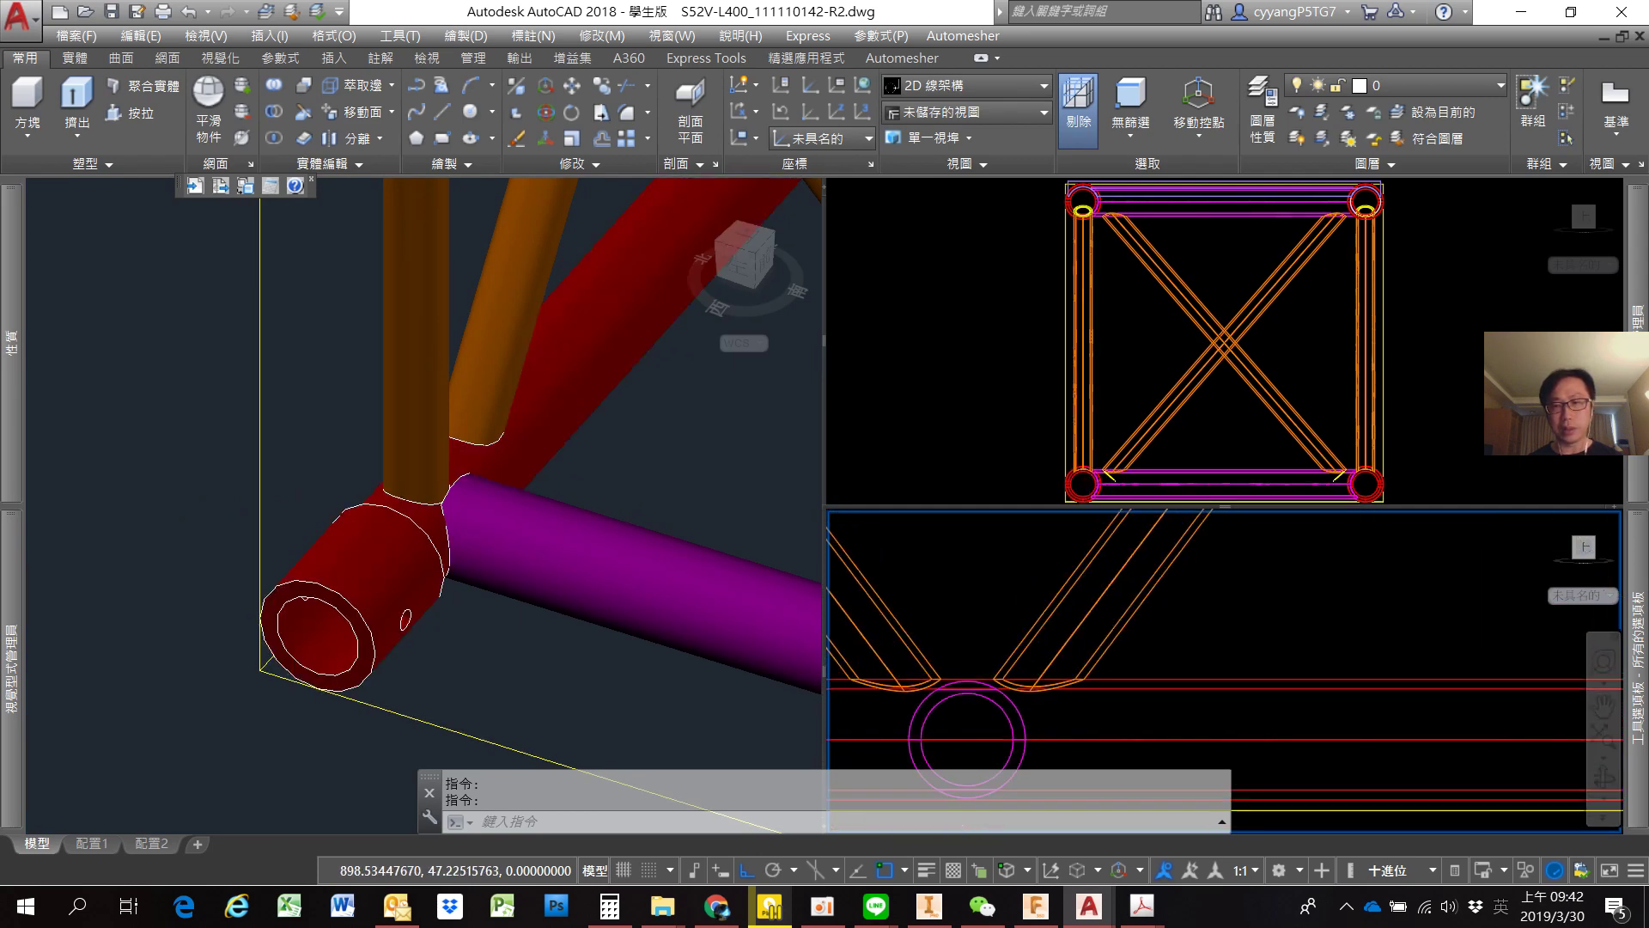
pyautogui.scroll(-3, 1014, 674)
pyautogui.scroll(4, 988, 674)
pyautogui.scroll(-2, 534, 550)
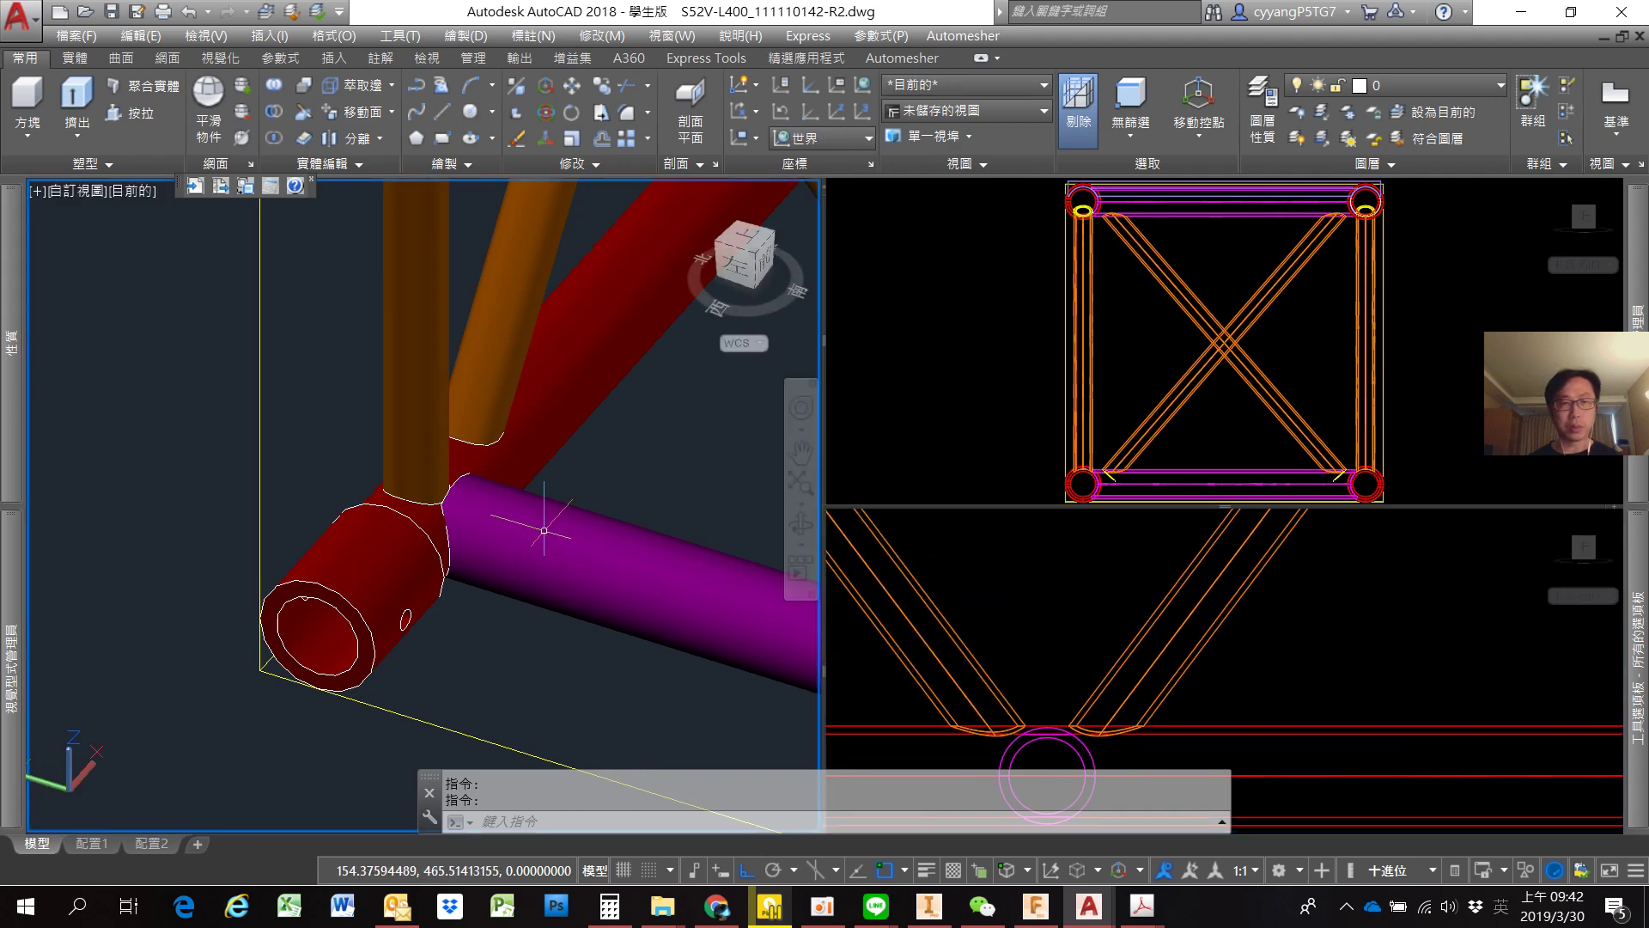
pyautogui.moveTo(535, 550)
pyautogui.keyDown('shift'); pyautogui.mouseDown(button='middle')
pyautogui.moveTo(515, 566)
pyautogui.moveTo(482, 515)
pyautogui.mouseUp(button='middle'); pyautogui.keyUp('shift')
# Pan, zoom and orbit the 3D view around the truss's bottom corner node.
pyautogui.scroll(-3, 309, 520)
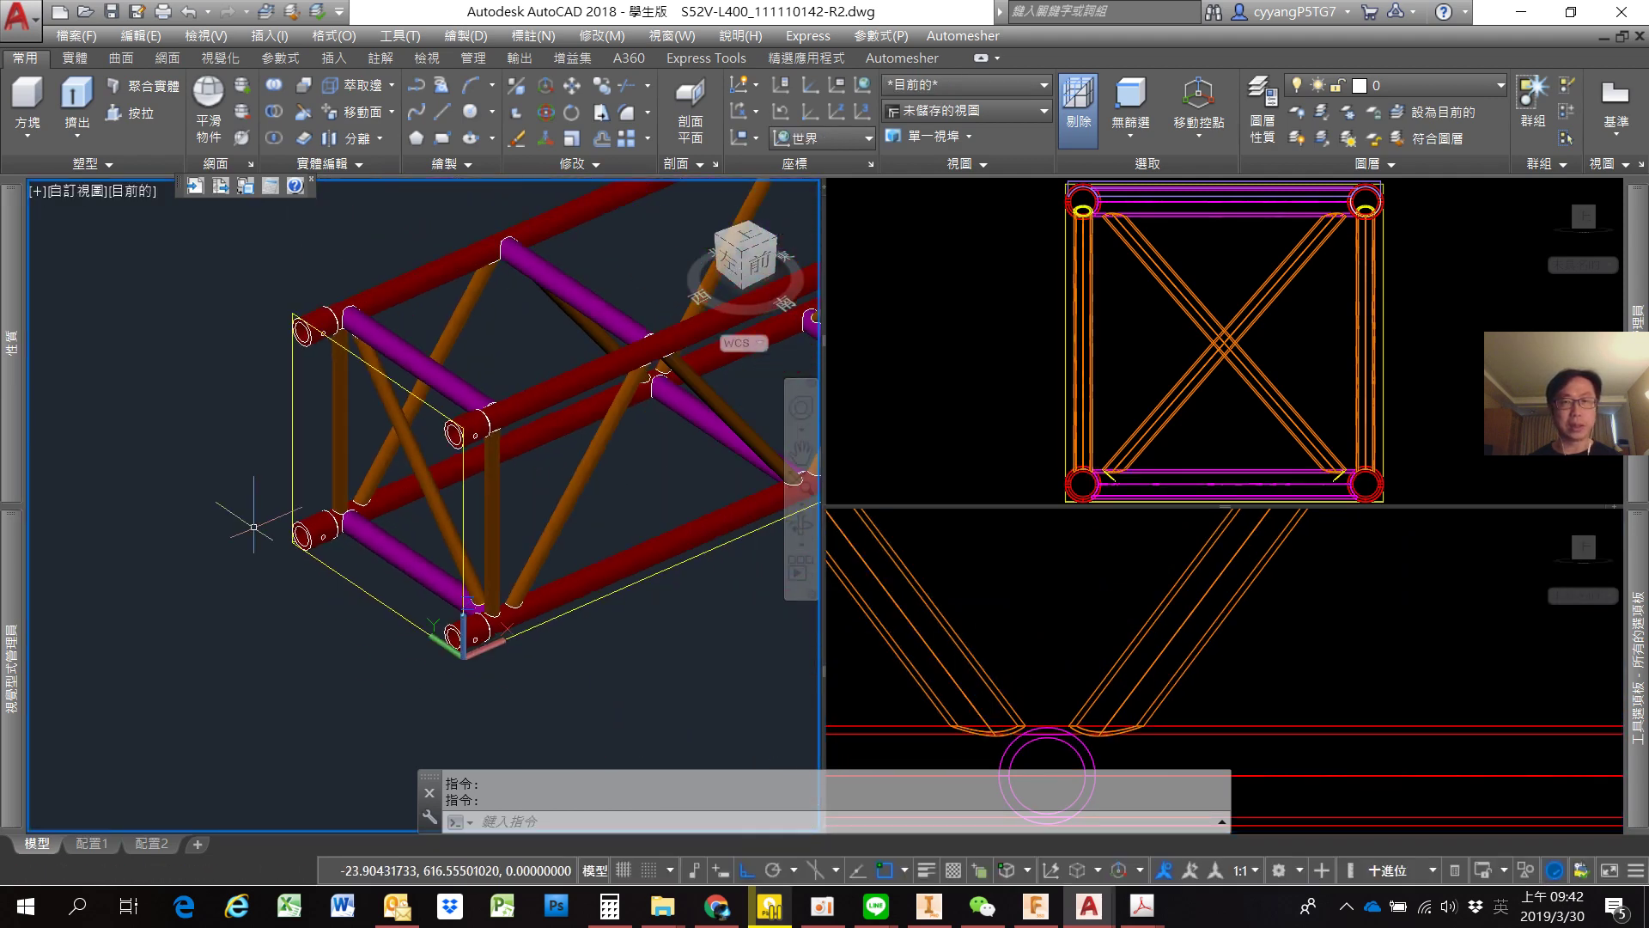
pyautogui.moveTo(309, 520); pyautogui.dragTo(572, 541, button='middle')
pyautogui.scroll(2, 481, 602)
pyautogui.scroll(2, 502, 669)
pyautogui.scroll(1, 486, 657)
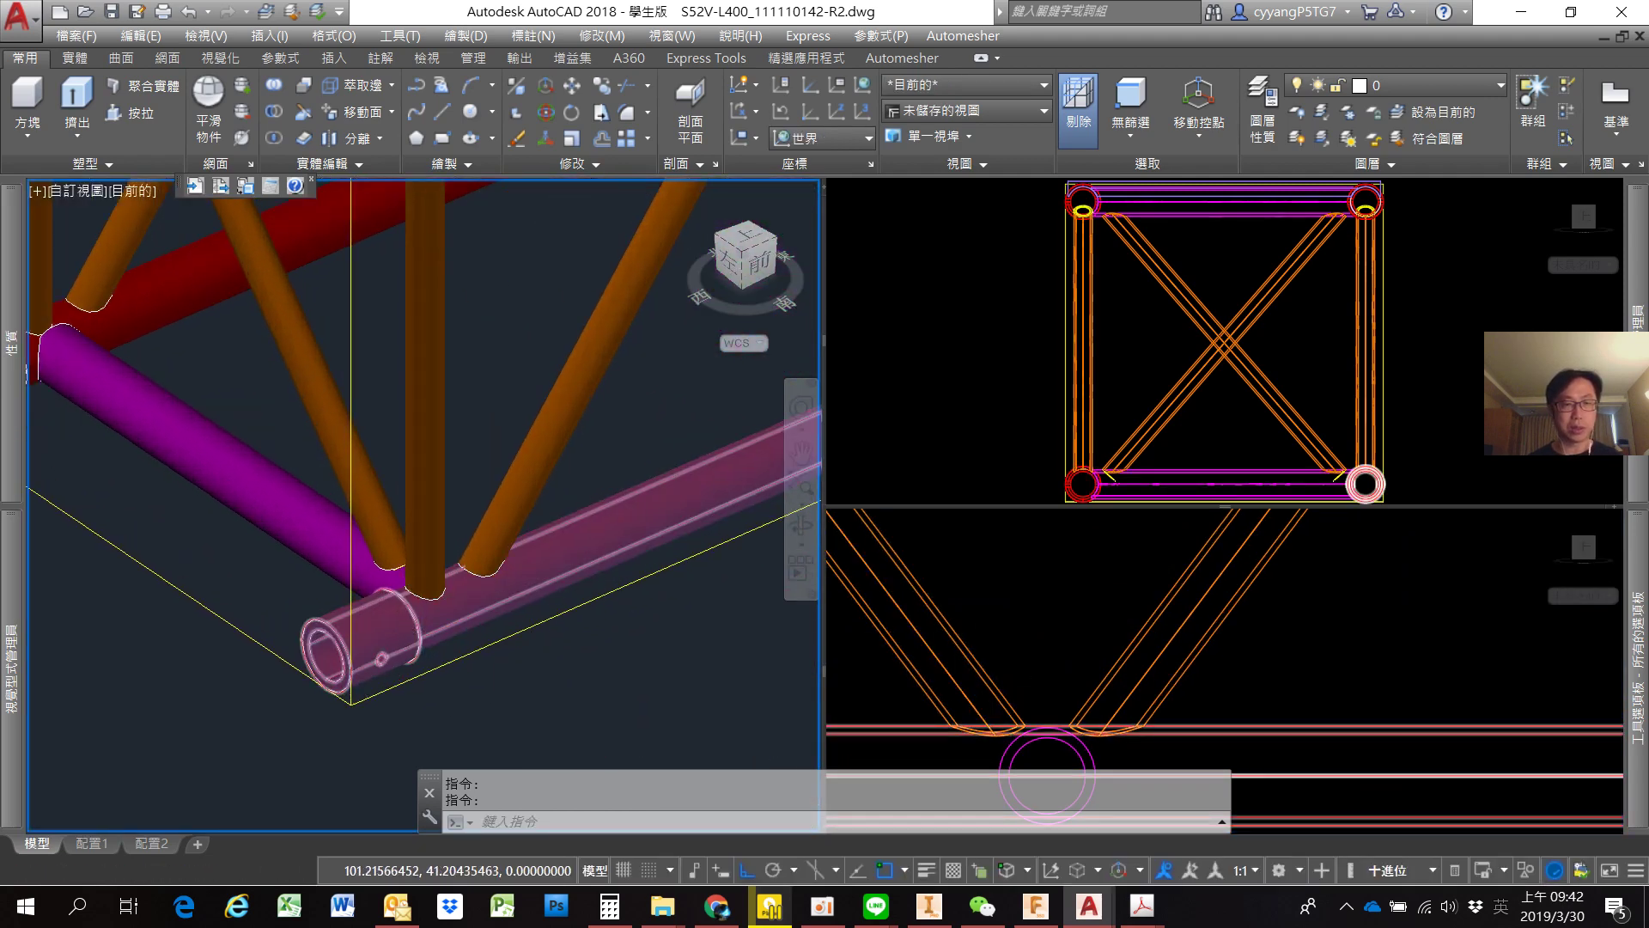
pyautogui.scroll(1, 451, 631)
pyautogui.scroll(2, 395, 593)
pyautogui.scroll(2, 343, 541)
pyautogui.moveTo(327, 460)
pyautogui.keyDown('shift'); pyautogui.mouseDown(button='middle')
pyautogui.moveTo(495, 457)
pyautogui.moveTo(352, 488)
pyautogui.mouseUp(button='middle'); pyautogui.keyUp('shift')
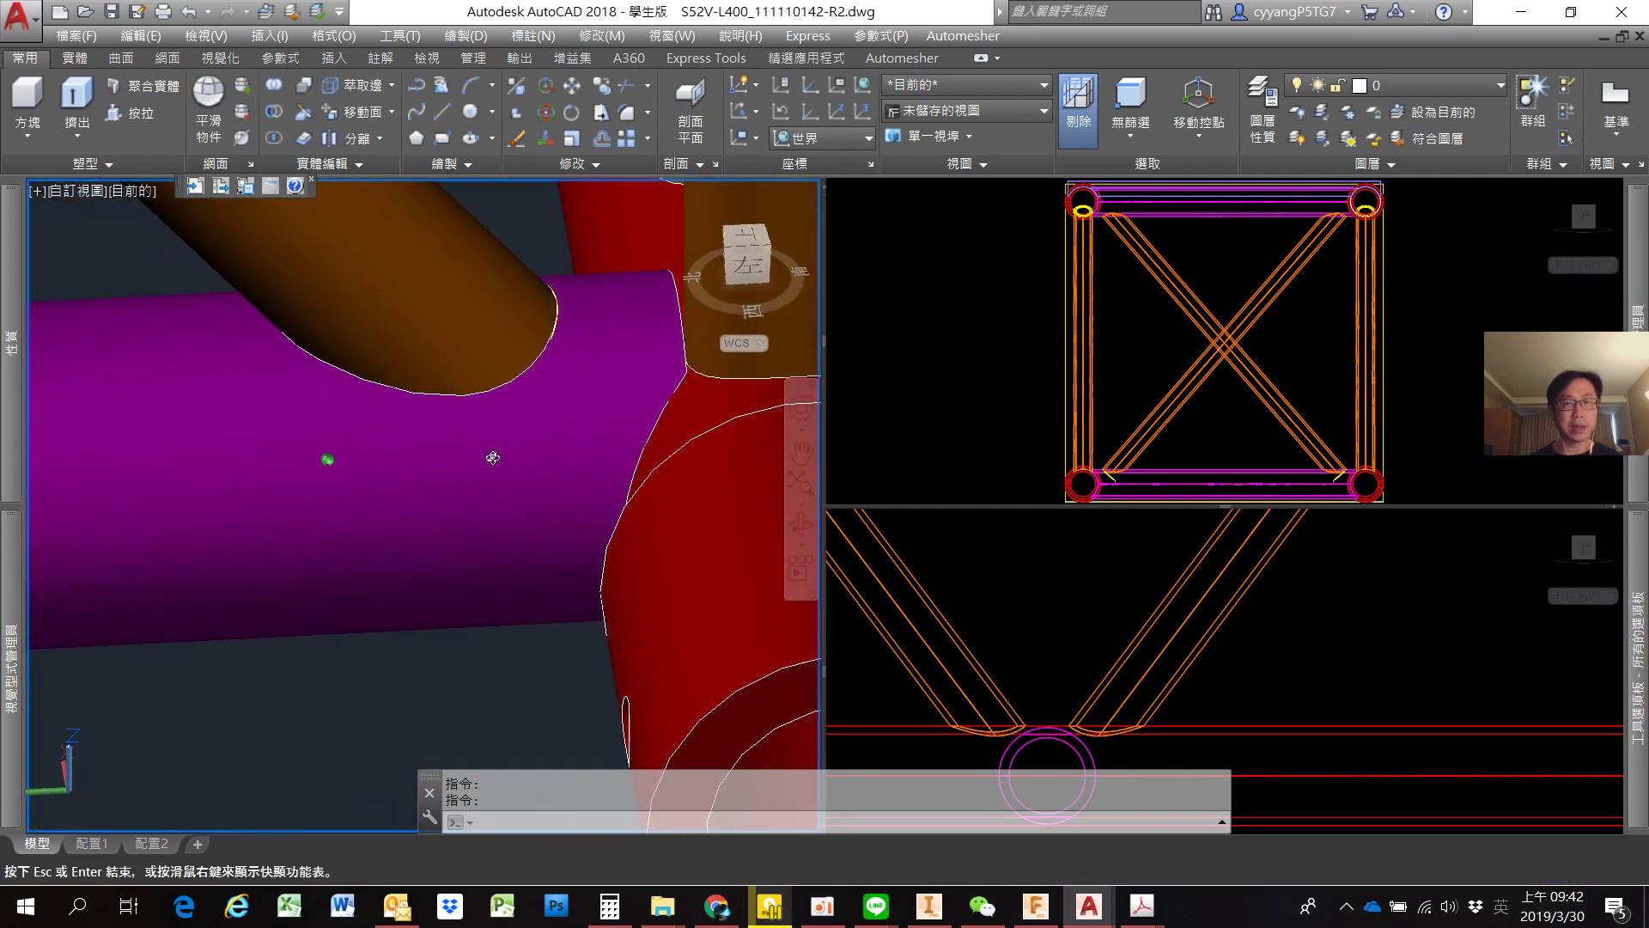
pyautogui.scroll(-3, 352, 488)
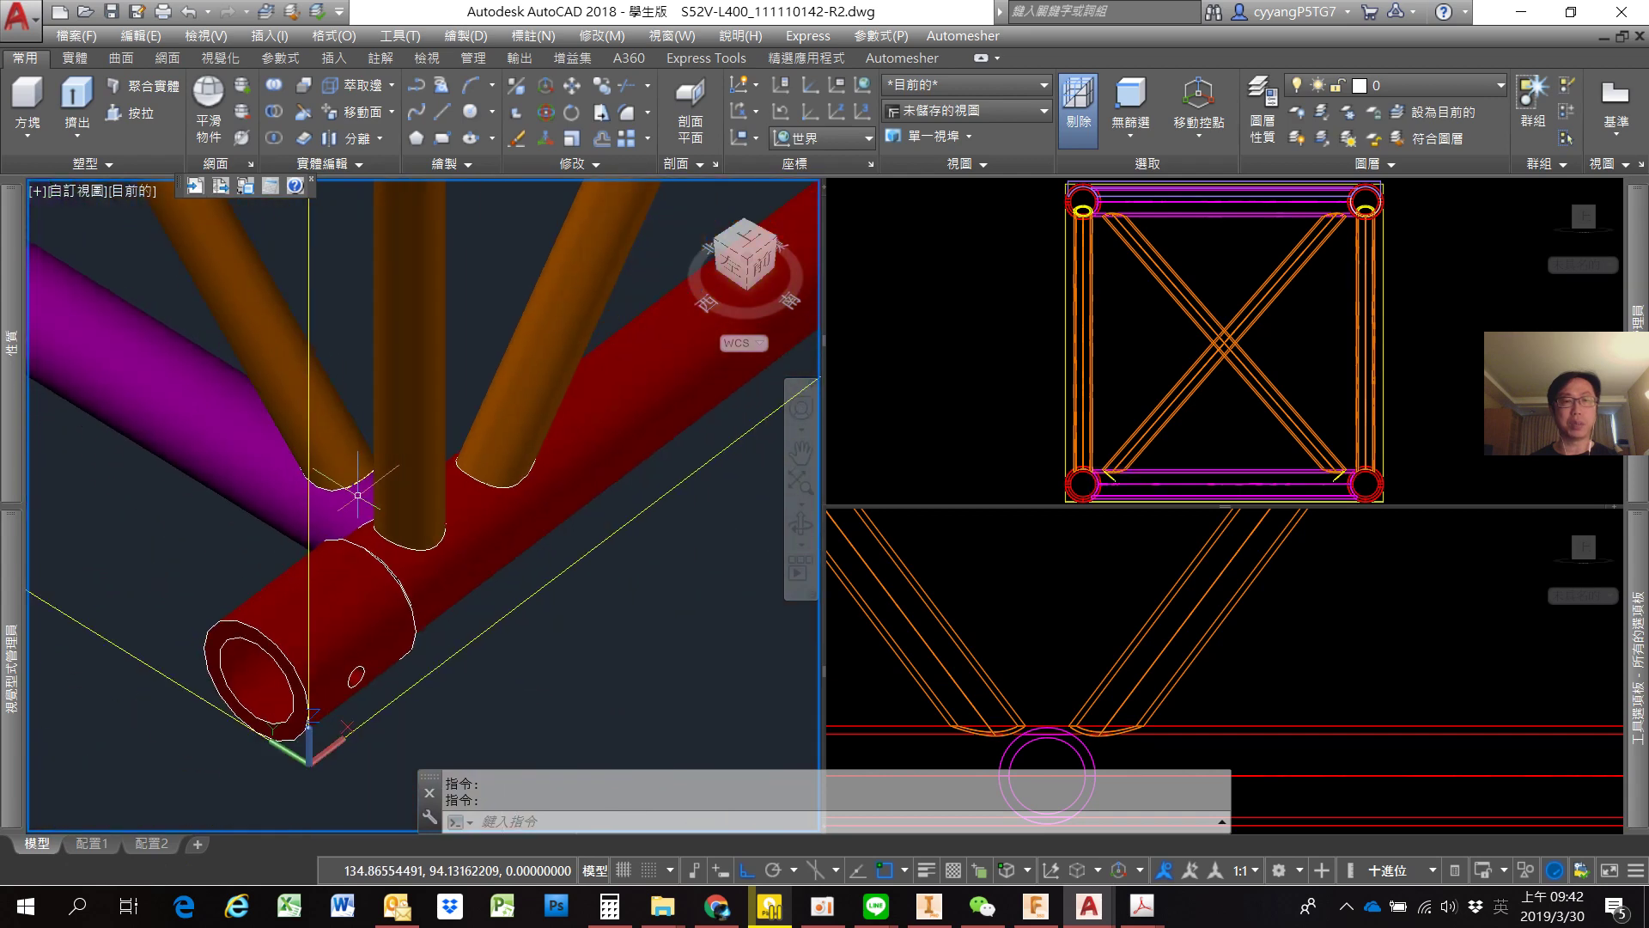
pyautogui.scroll(-2, 347, 498)
pyautogui.keyDown('shift'); pyautogui.moveTo(343, 507); pyautogui.dragTo(324, 619, button='middle'); pyautogui.keyUp('shift')
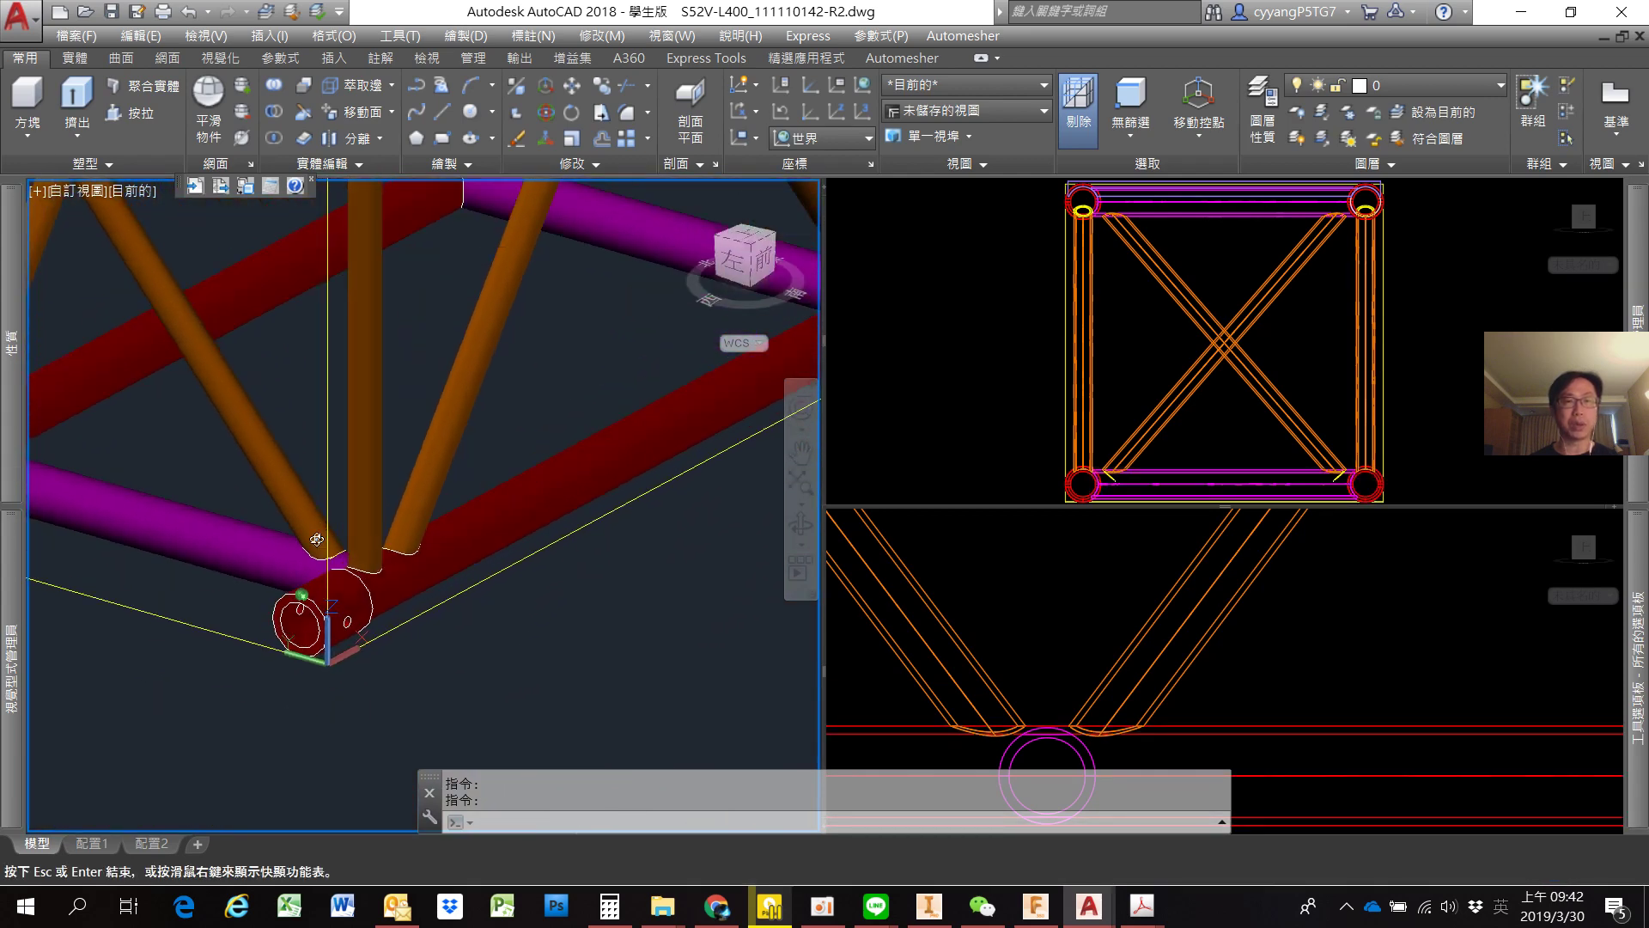
pyautogui.scroll(-2, 322, 631)
pyautogui.scroll(-3, 319, 640)
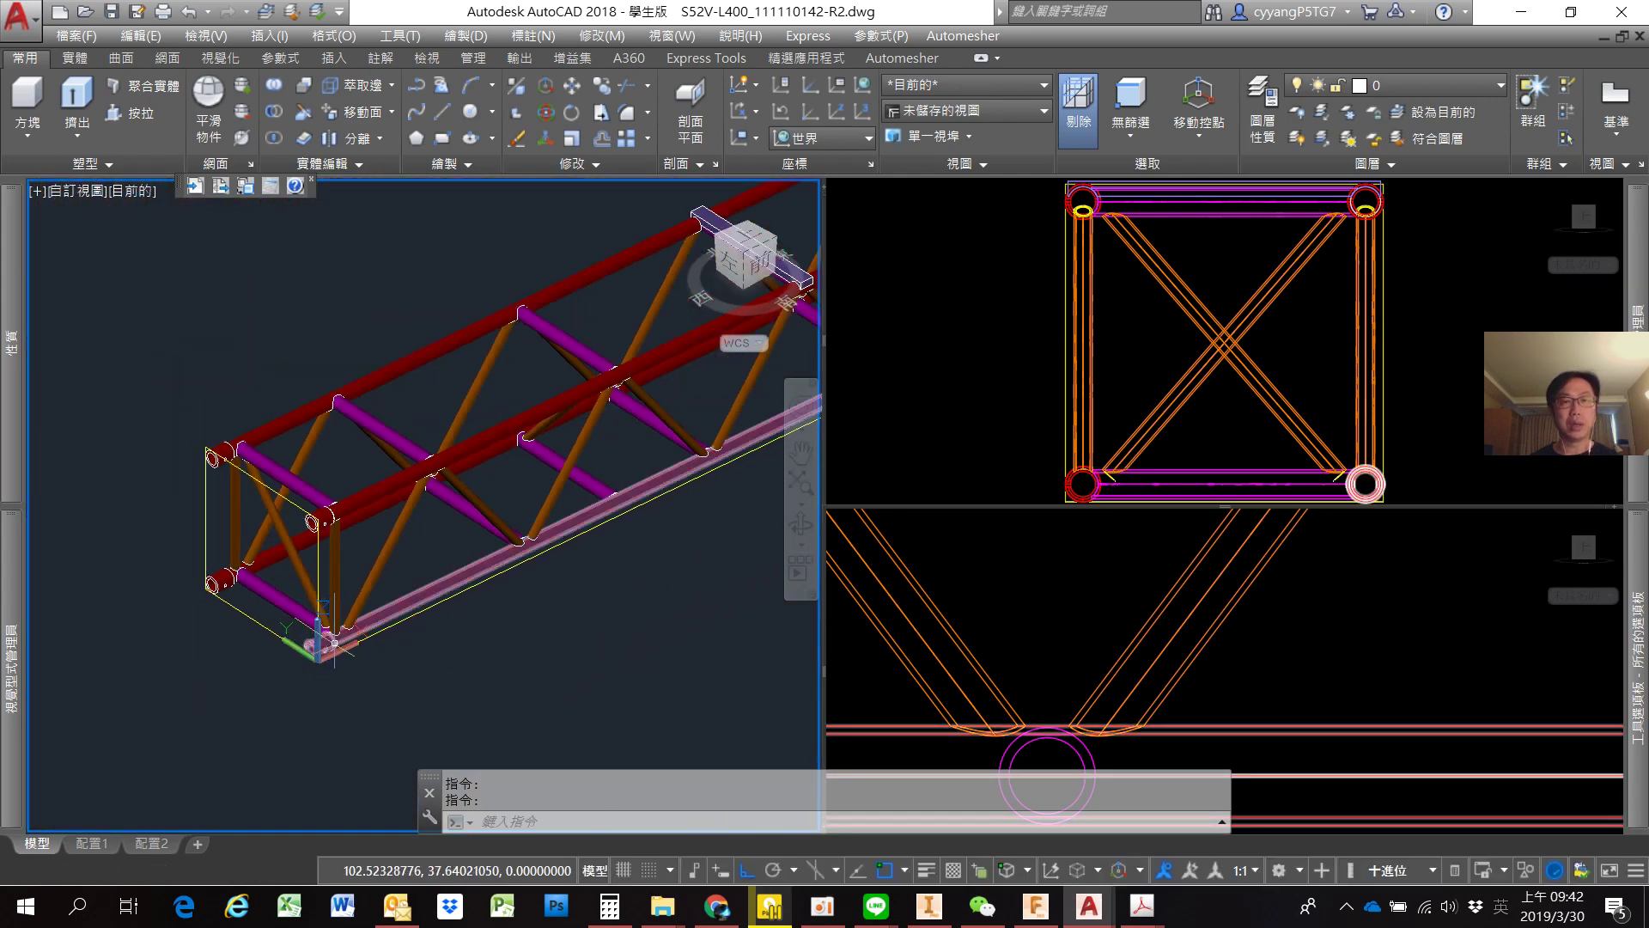
# Close Fusion 360's Job Status list and the Translating notice, then return to AutoCAD.
pyautogui.hotkey('alt', 'Tab')
pyautogui.hotkey('alt', 'Tab')
pyautogui.hotkey('alt', 'Tab')
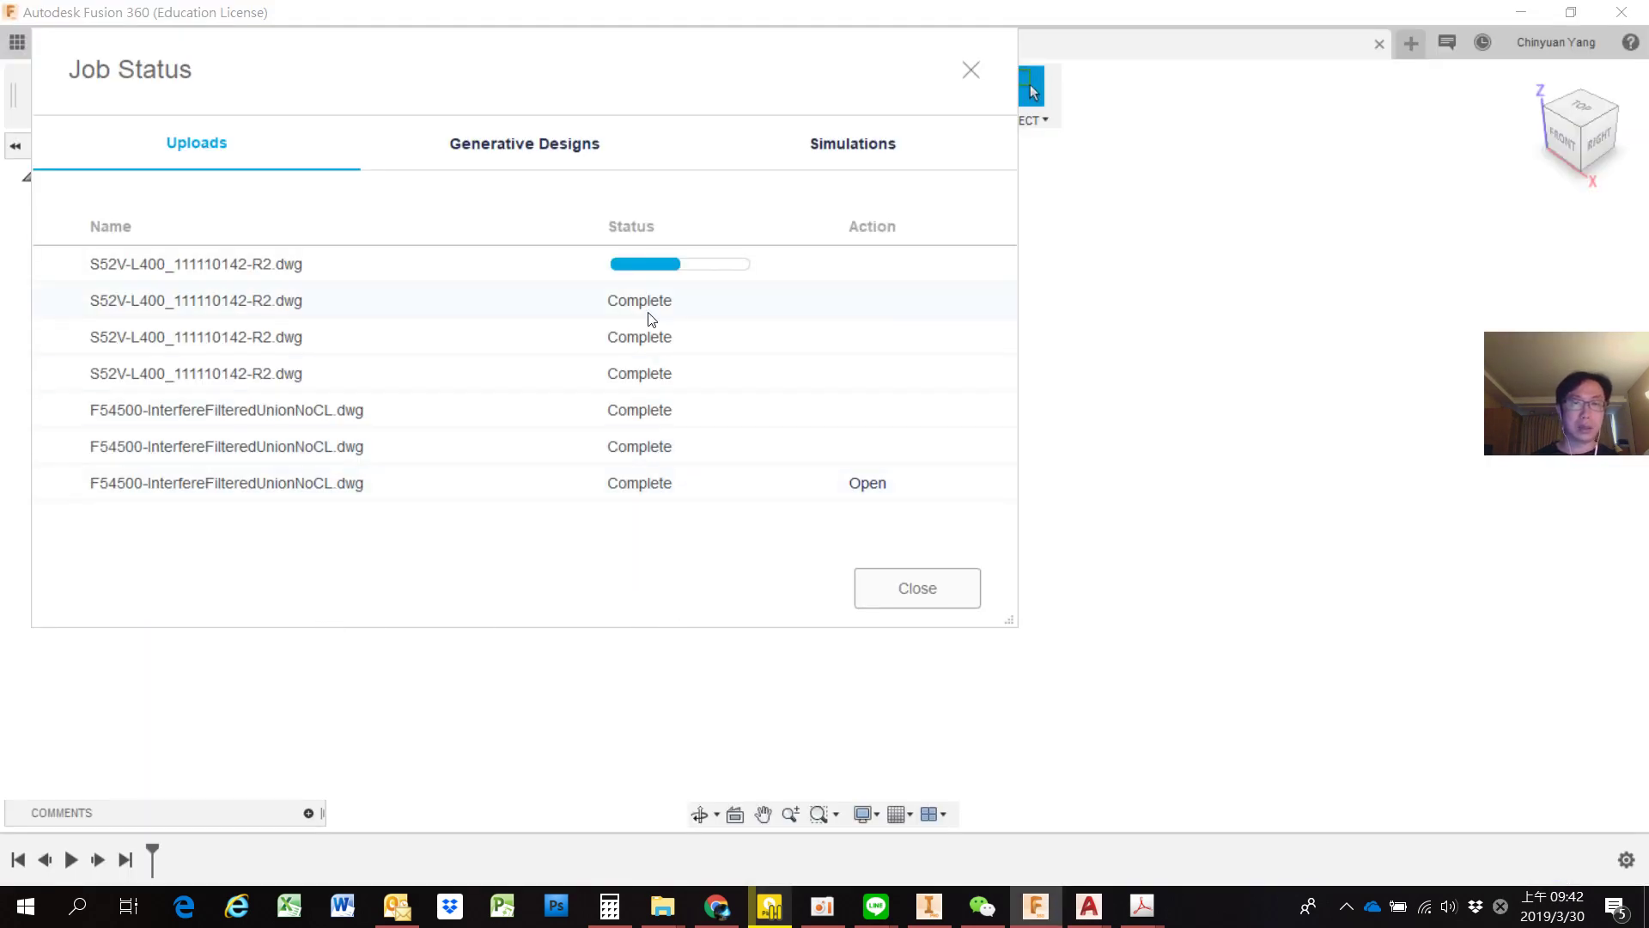
pyautogui.moveTo(697, 59); pyautogui.dragTo(737, 109)
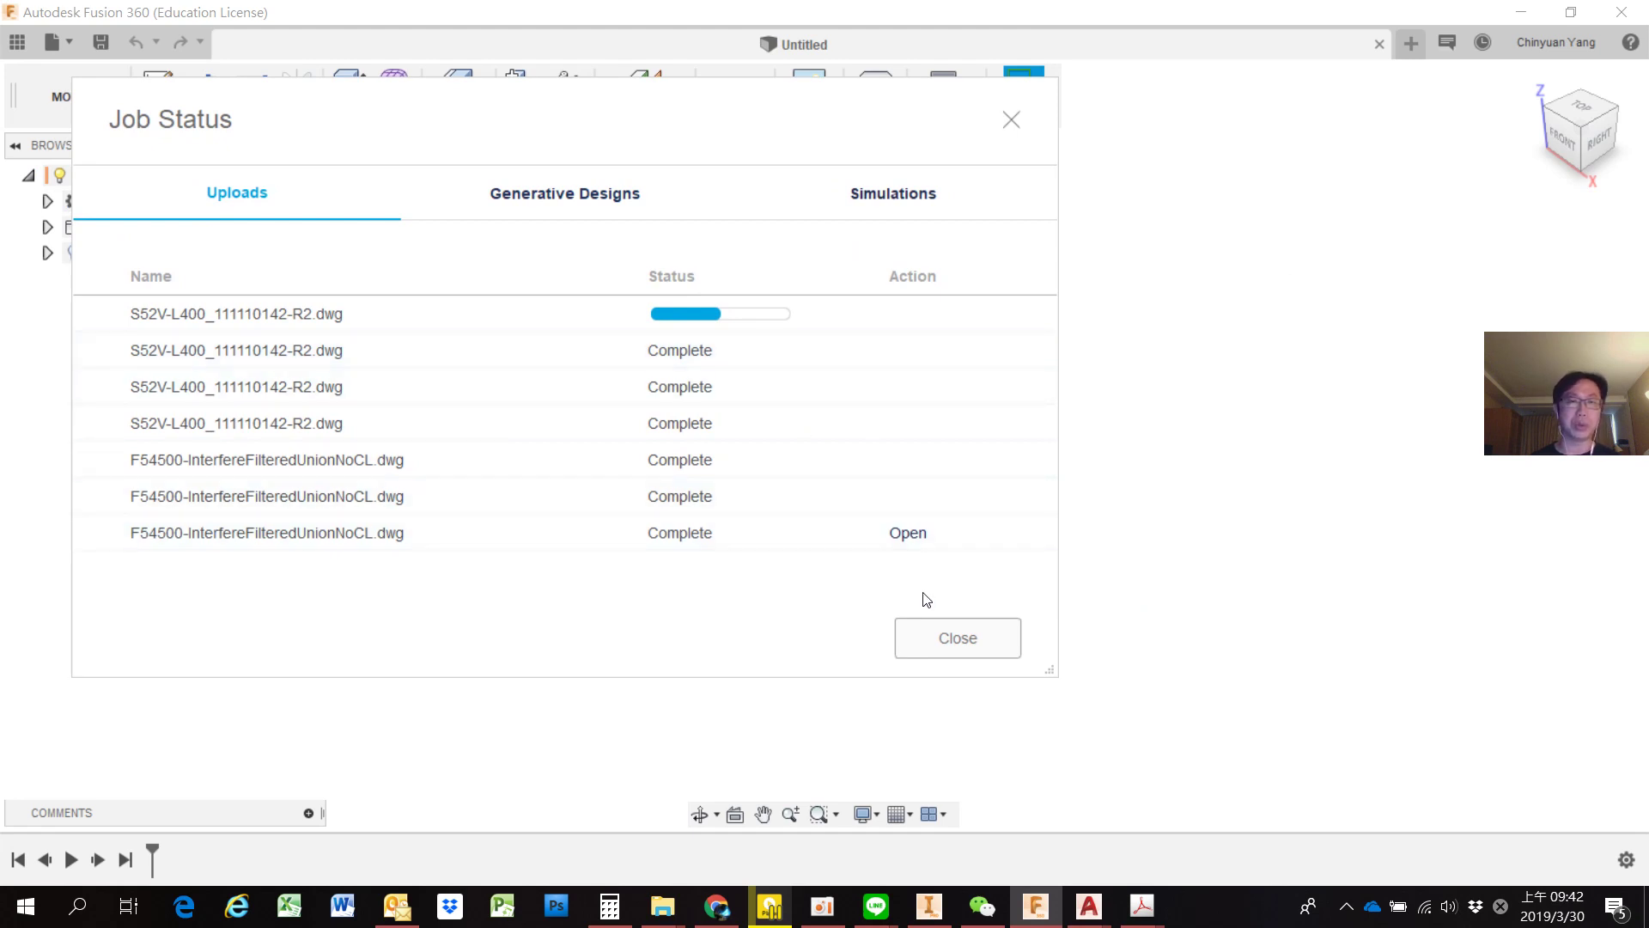
pyautogui.click(968, 637)
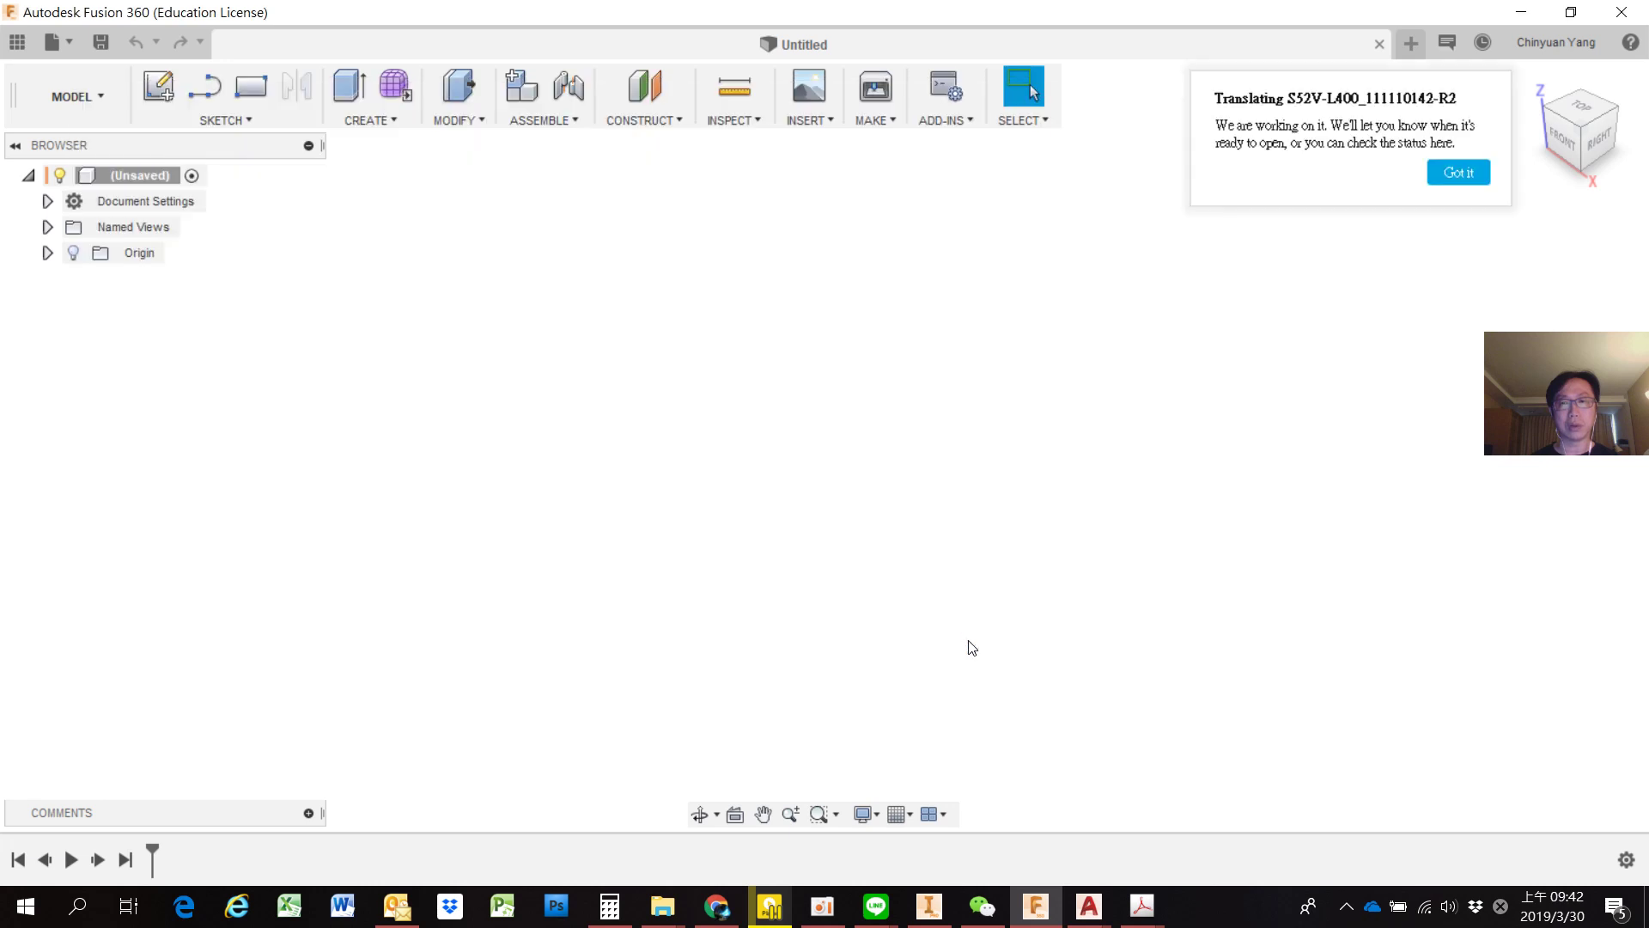
pyautogui.click(1455, 177)
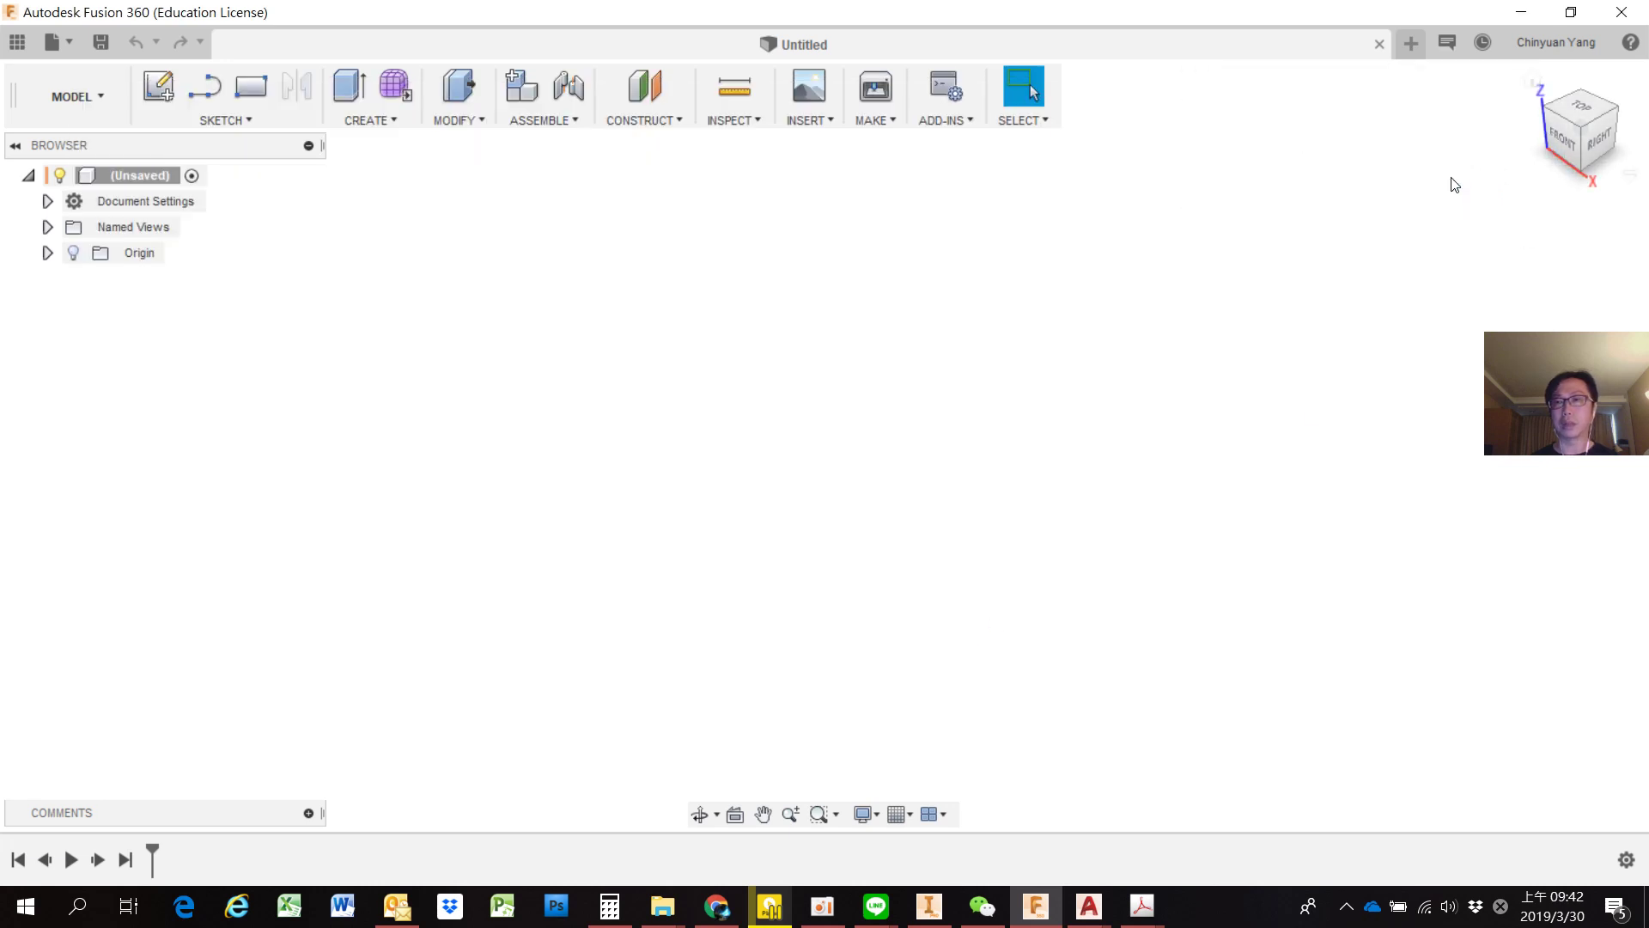
pyautogui.hotkey('alt', 'Tab')
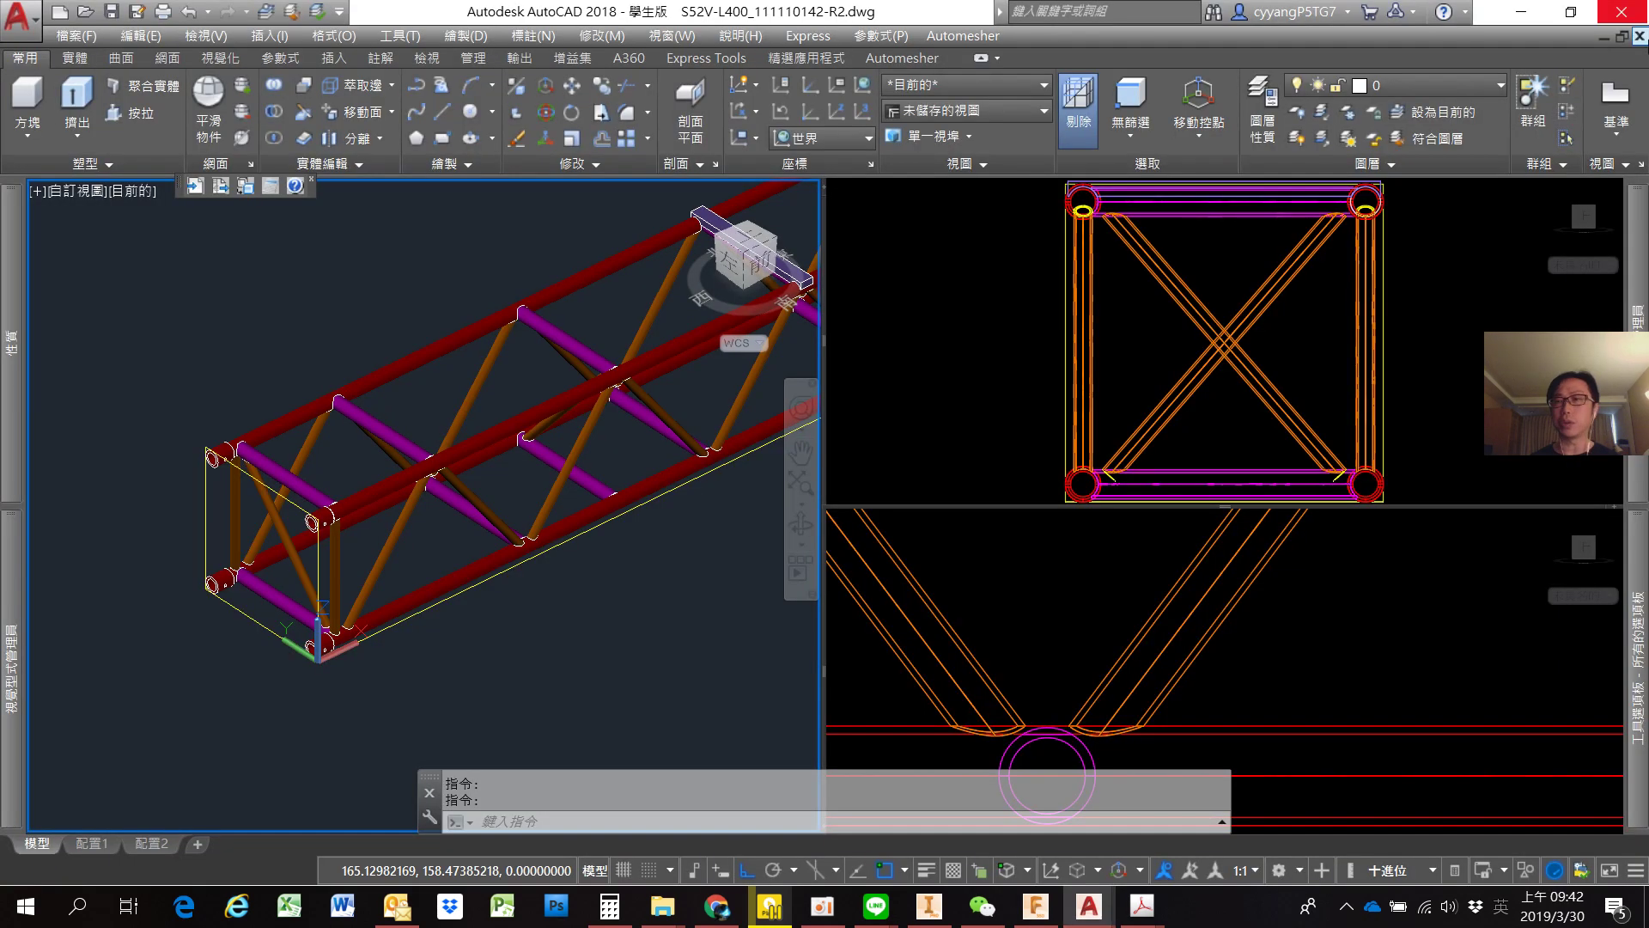
# Close the R2 and R truss drawings without saving, then return to Fusion 360.
pyautogui.click(1639, 36)
pyautogui.click(930, 497)
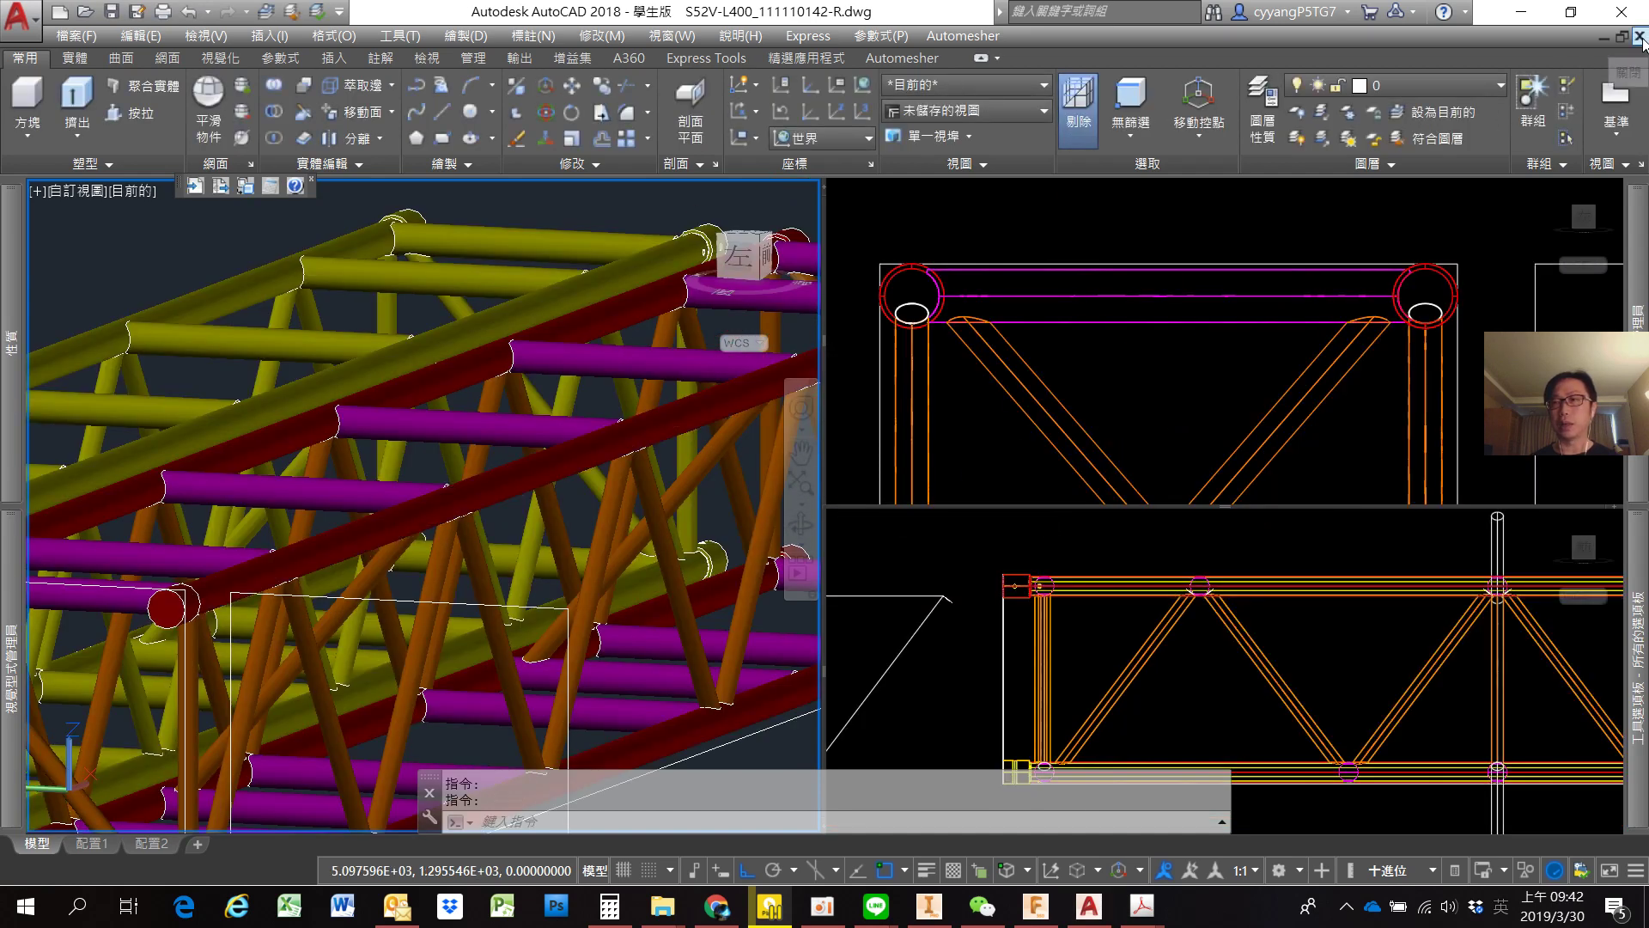
pyautogui.click(1639, 36)
pyautogui.click(910, 508)
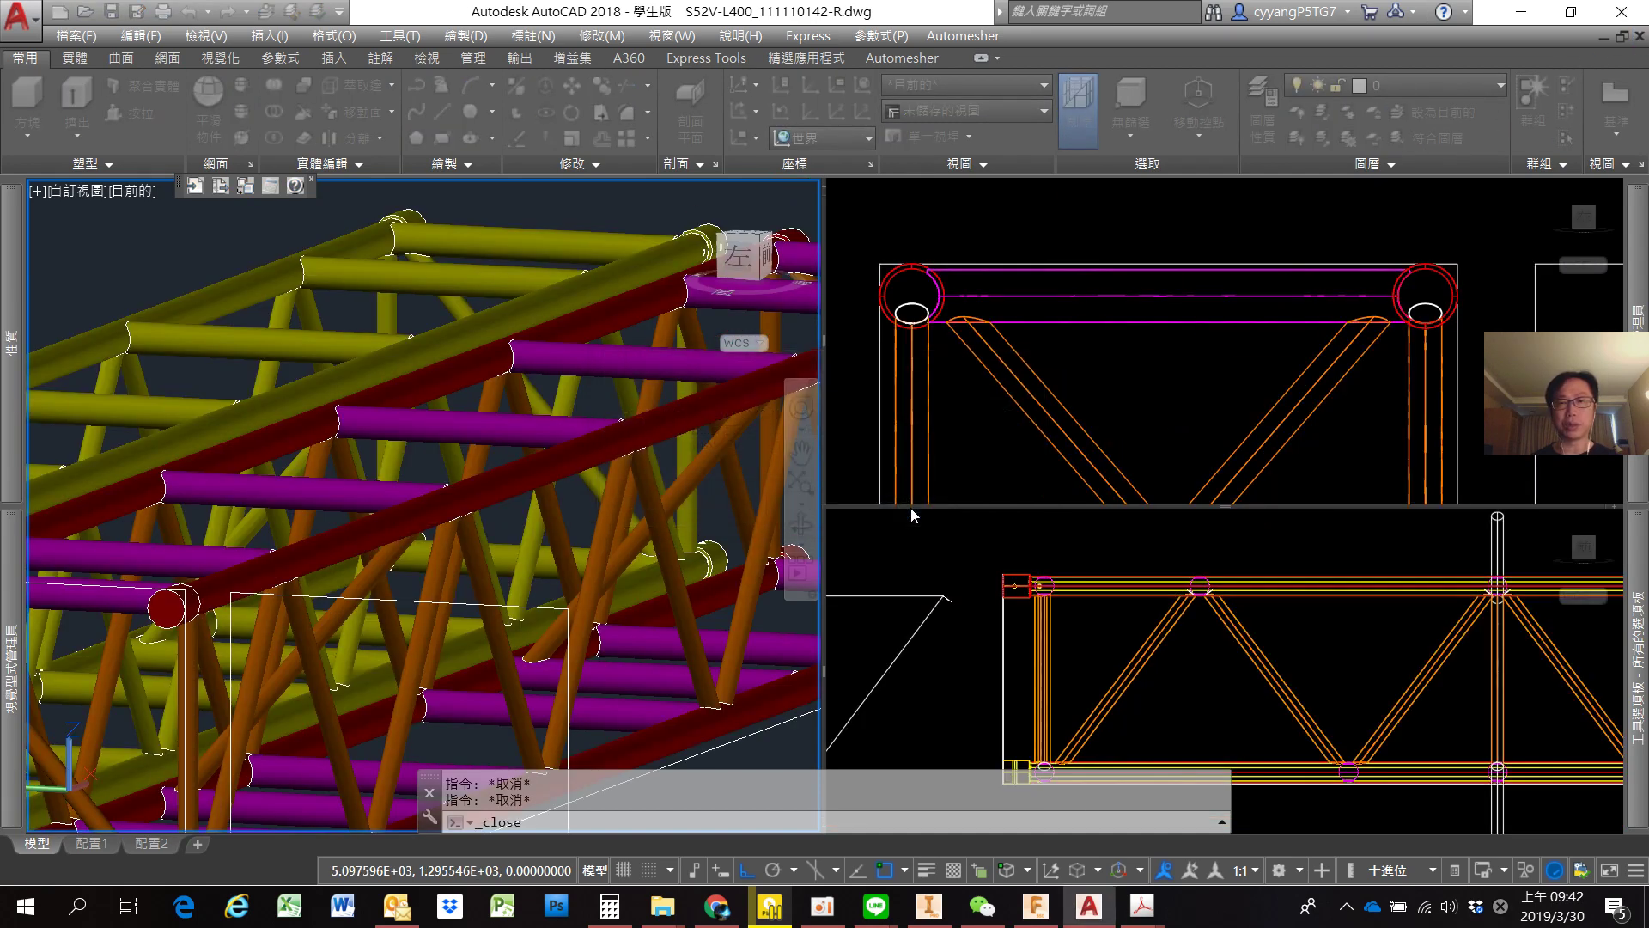
pyautogui.hotkey('alt', 'Tab')
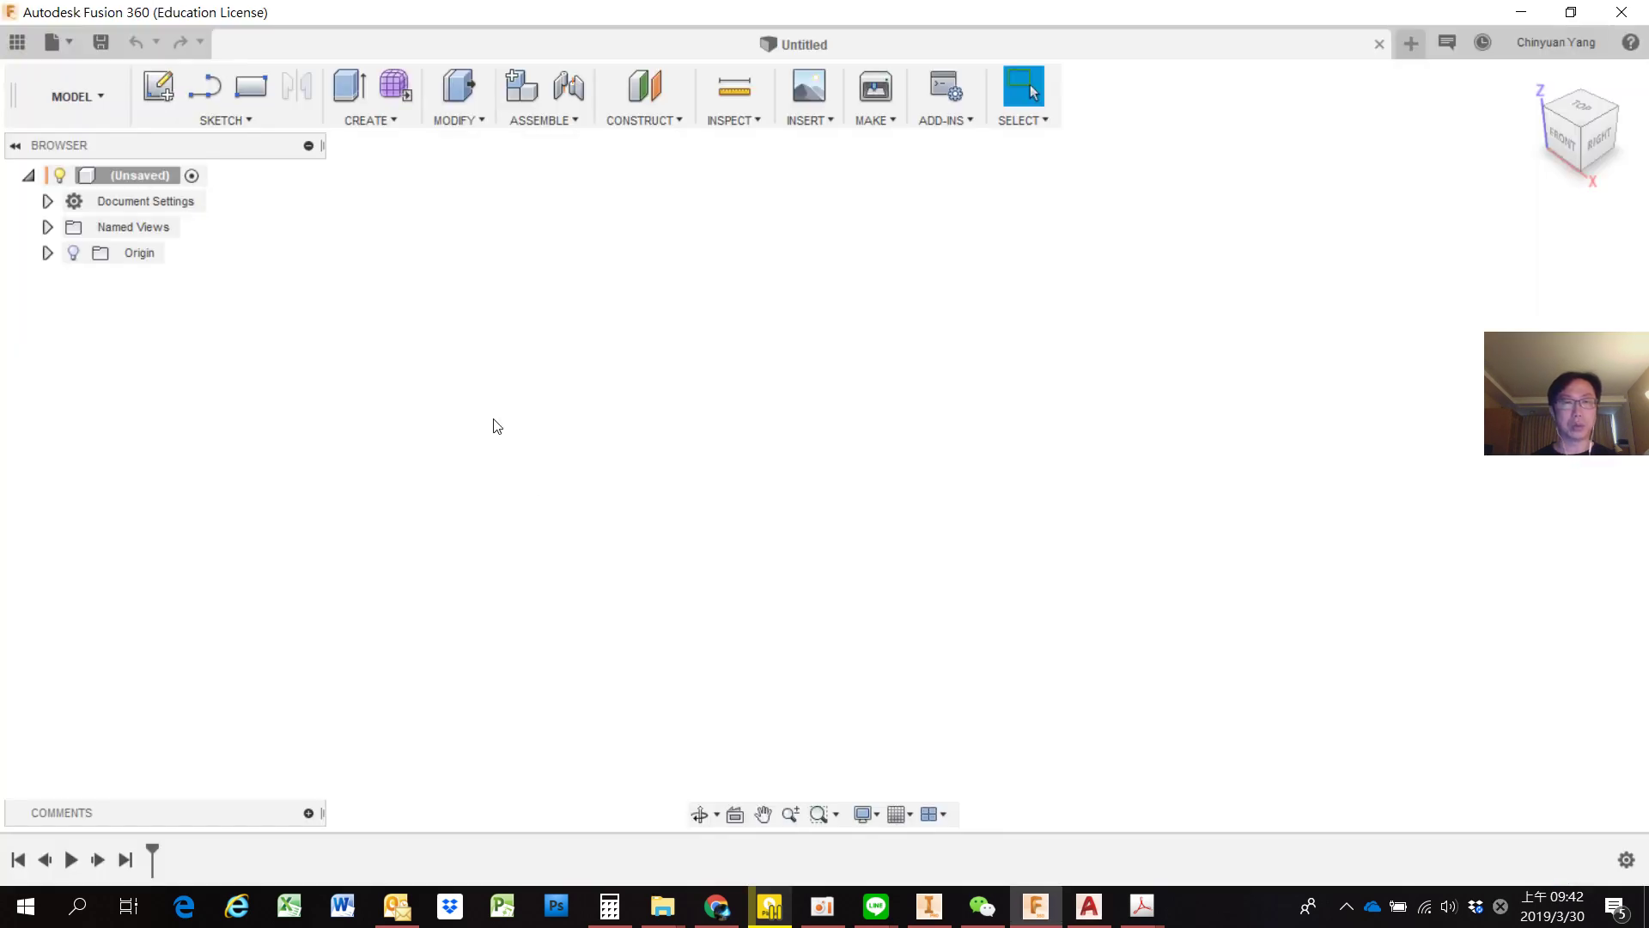
# Open S52V-L400_111110142-R2.dwg from the computer with Ctrl+O to upload it again.
pyautogui.hotkey('ctrl', 'o')
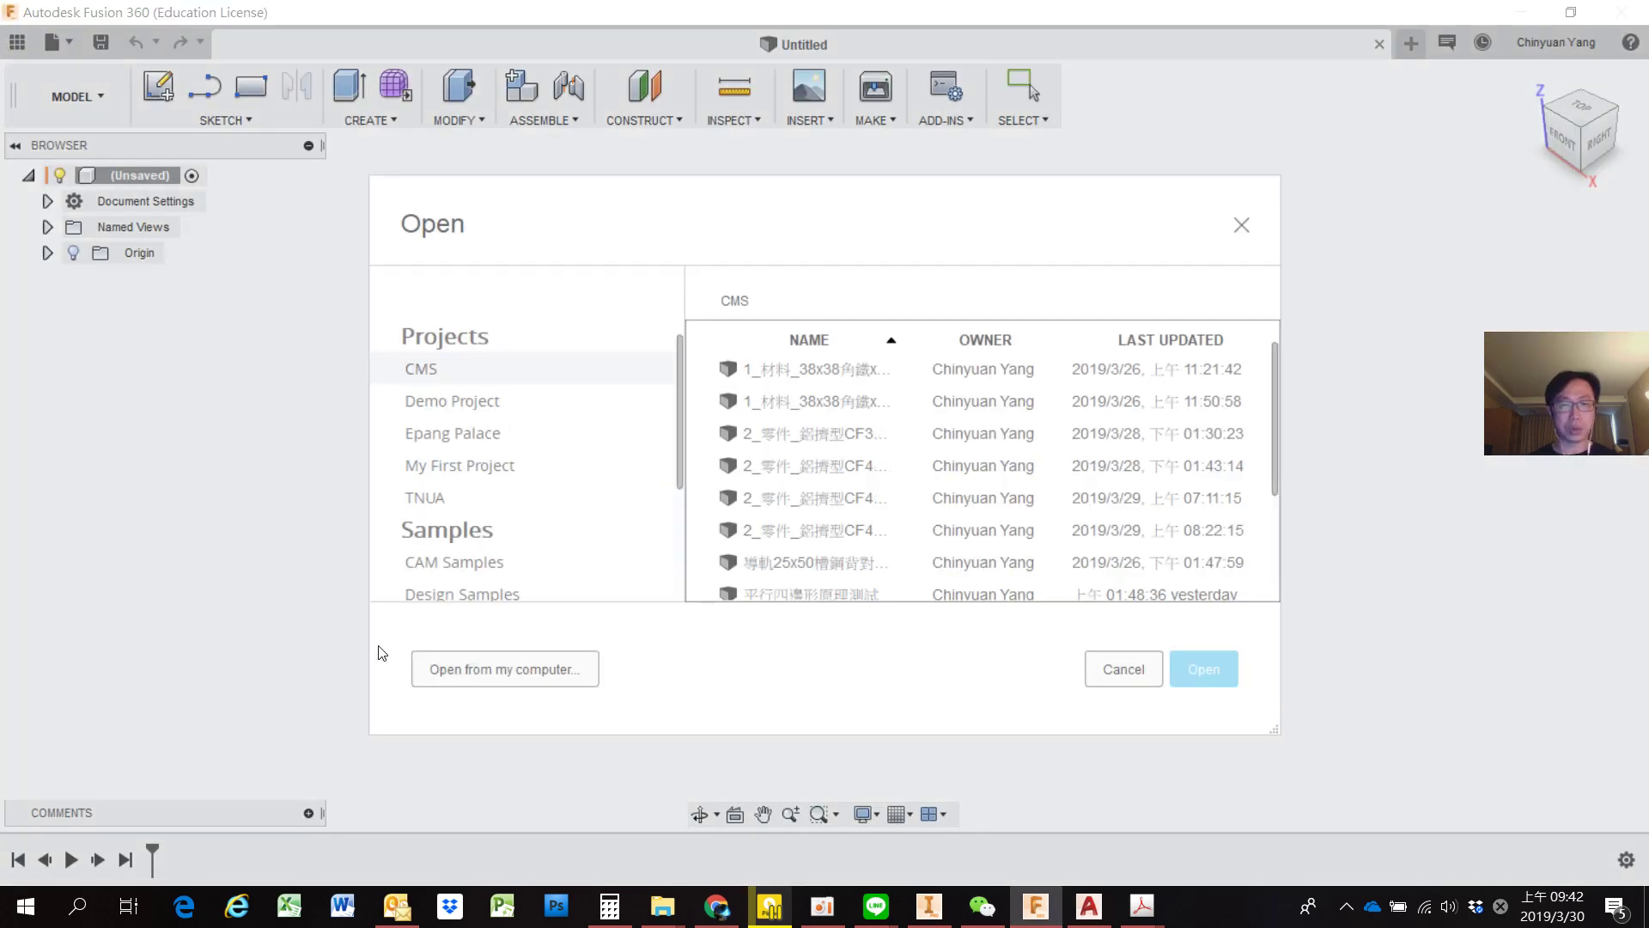
pyautogui.click(515, 667)
pyautogui.scroll(-1, 601, 399)
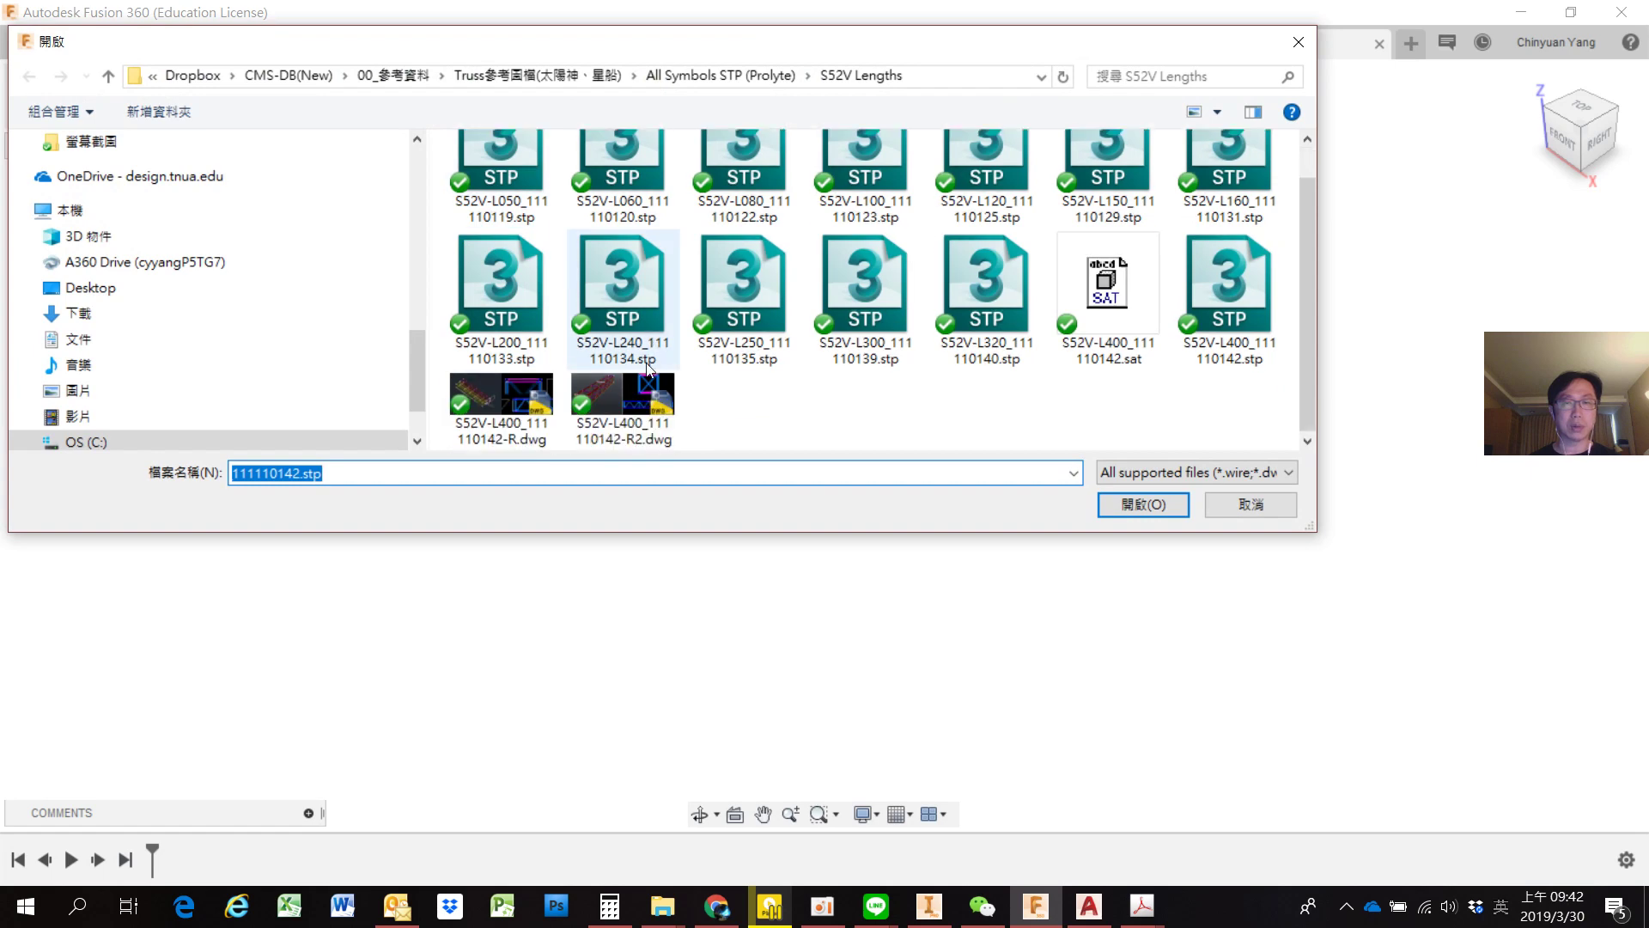
pyautogui.click(600, 399)
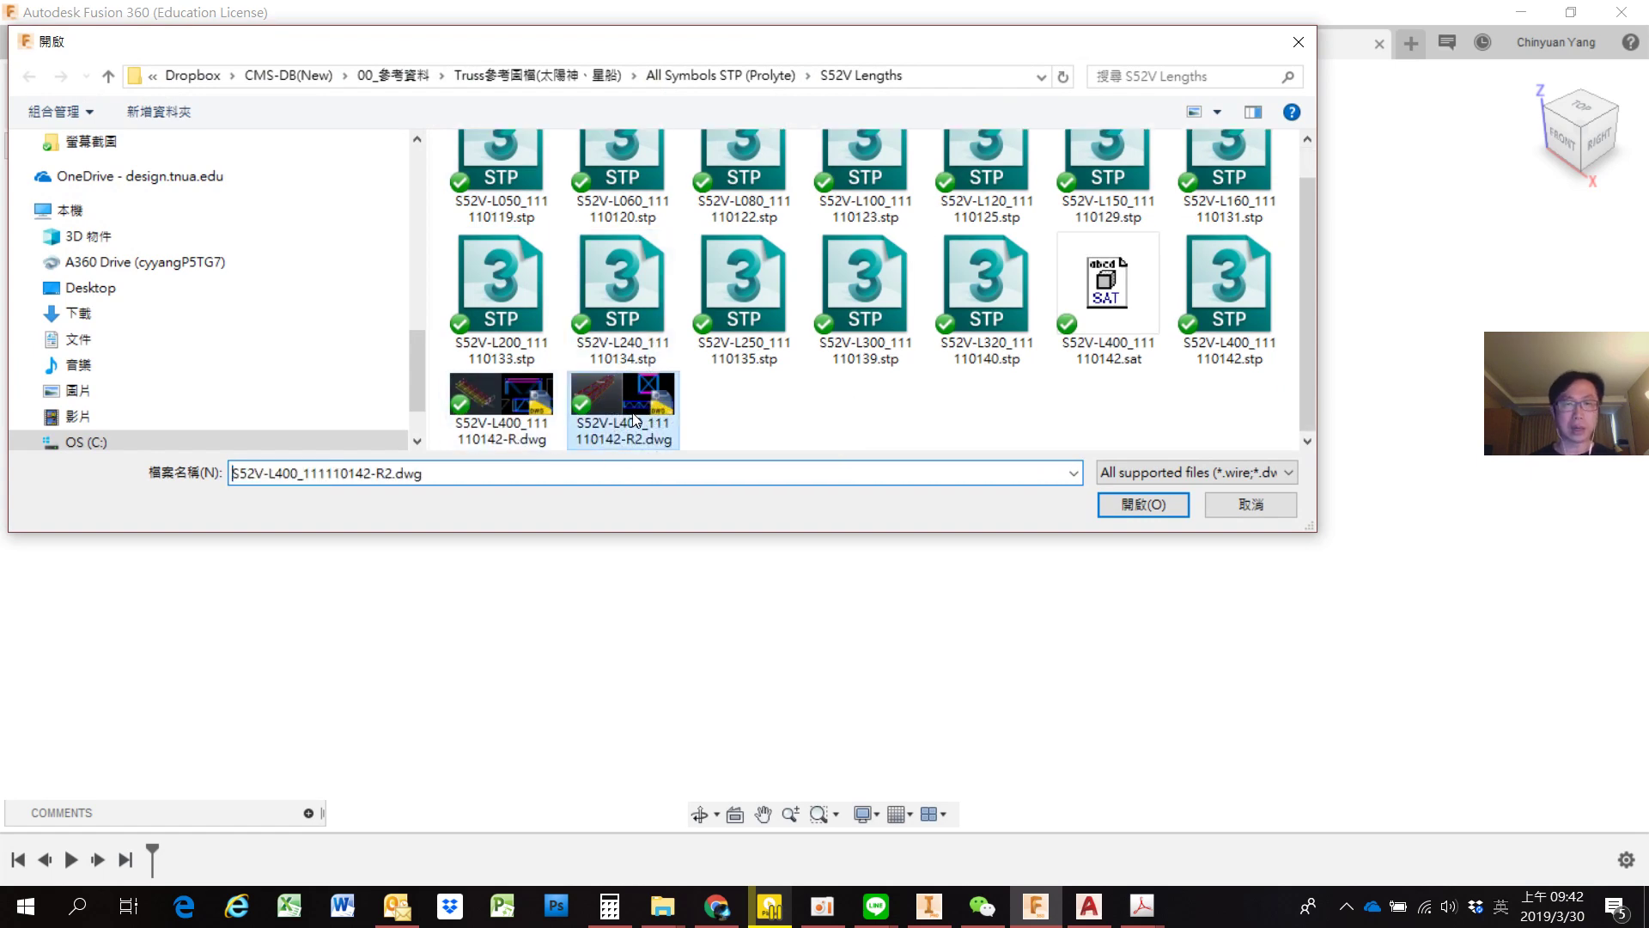
pyautogui.click(1116, 512)
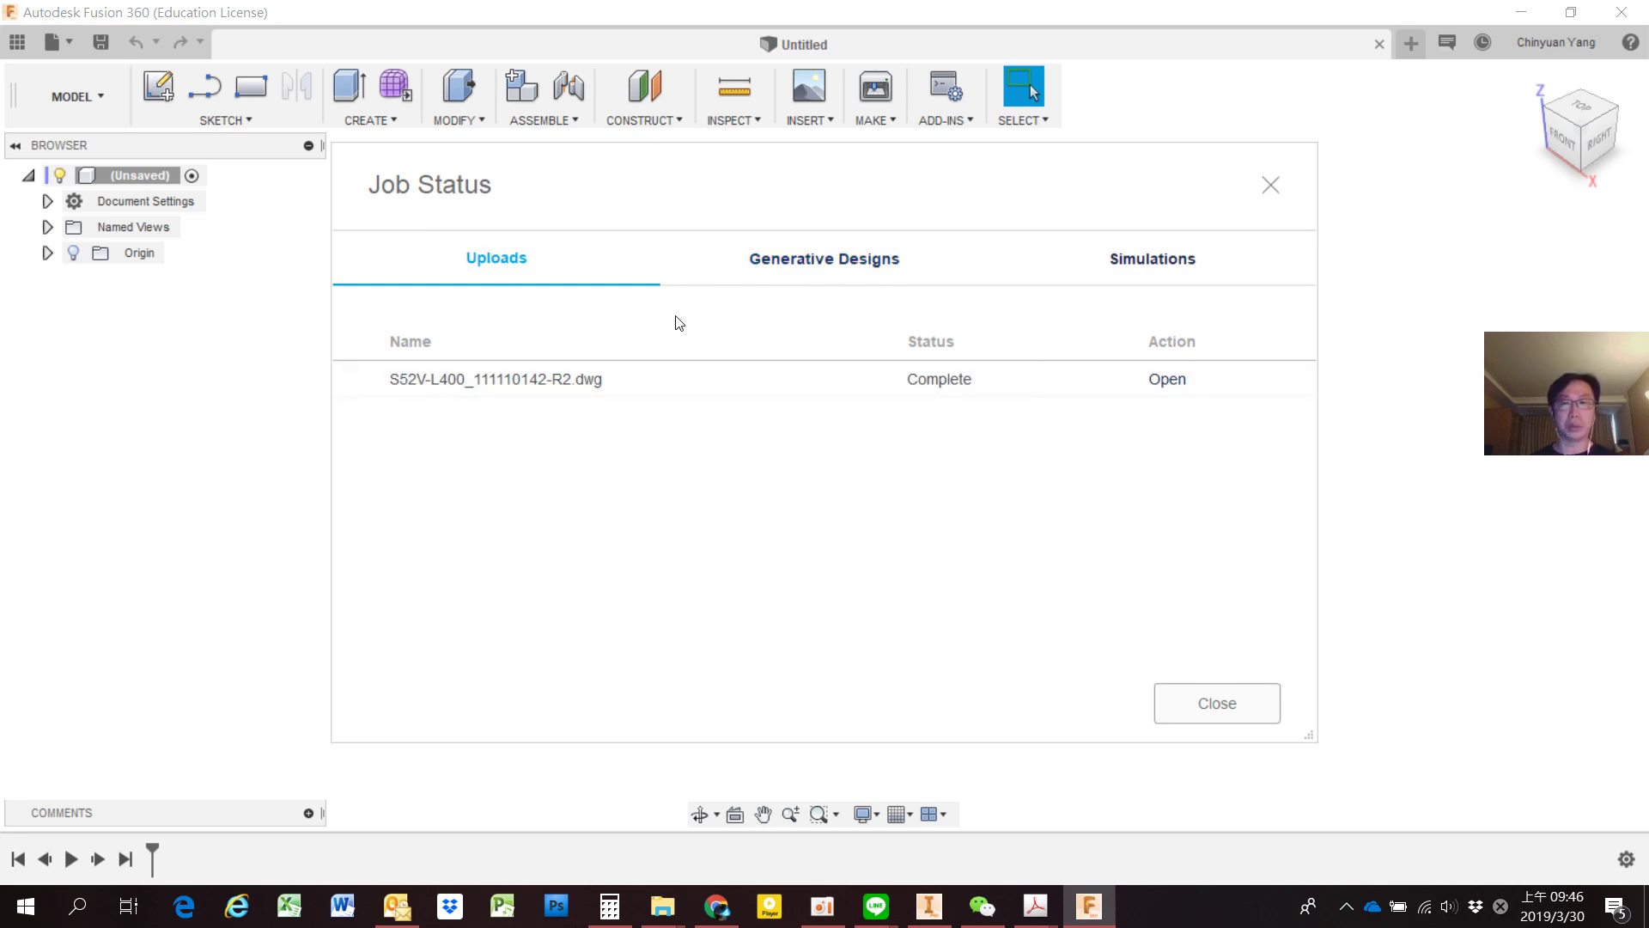
# Open the uploaded R2 truss and save it as S52V-L400_111110142-R2 in the CMS project.
pyautogui.click(1167, 383)
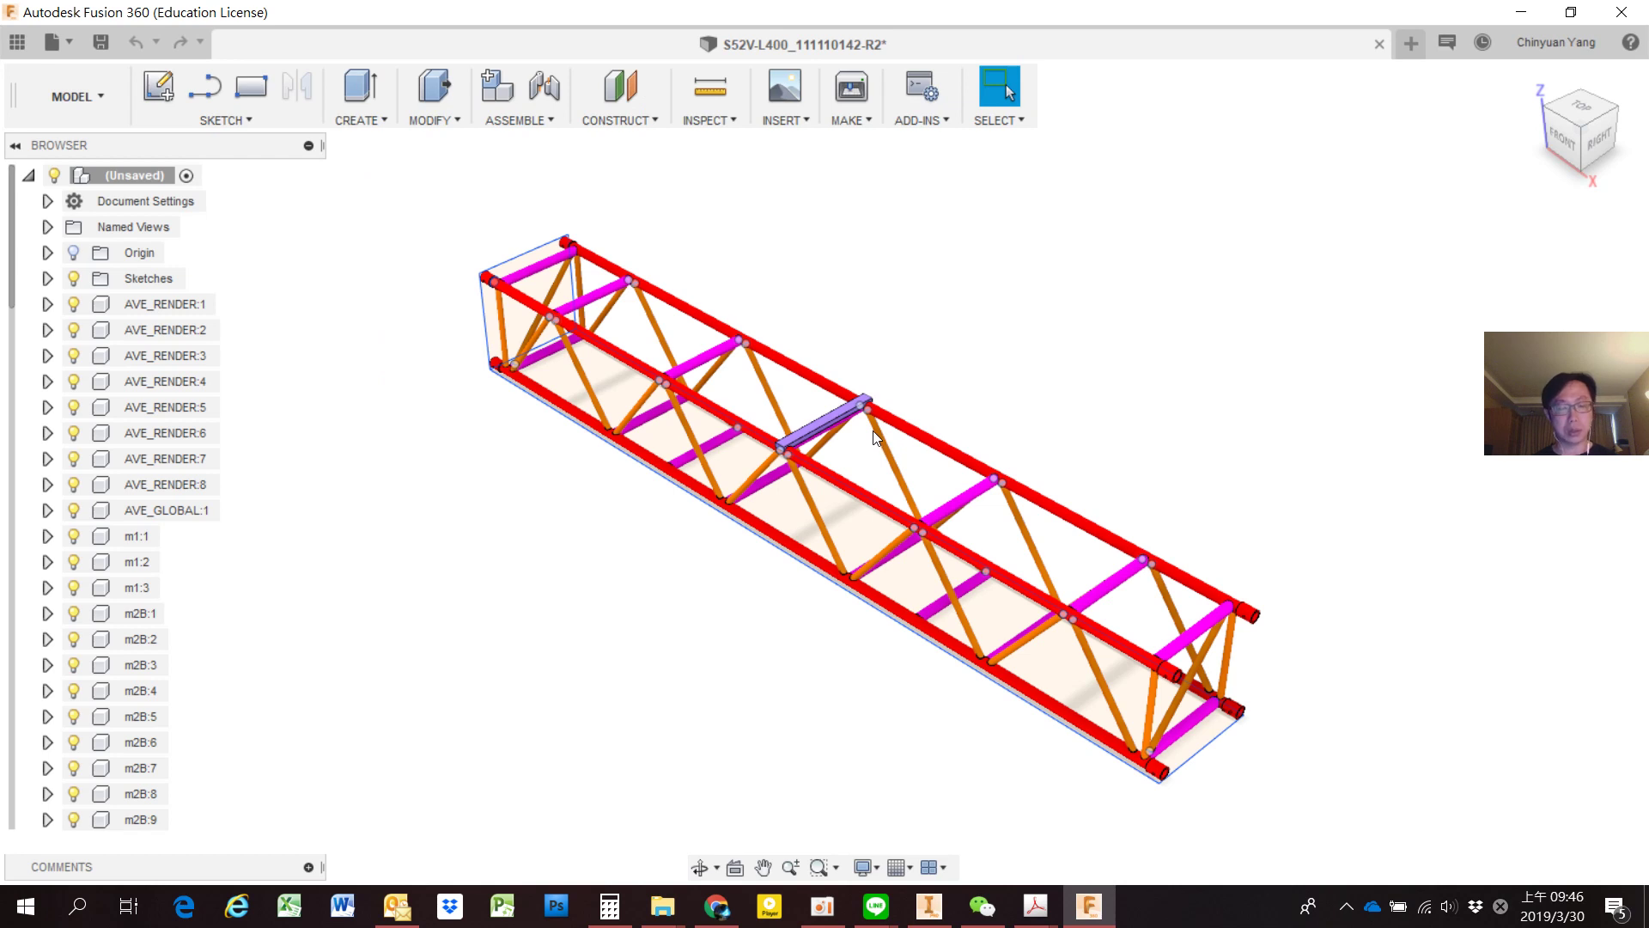
pyautogui.hotkey('ctrl', 's')
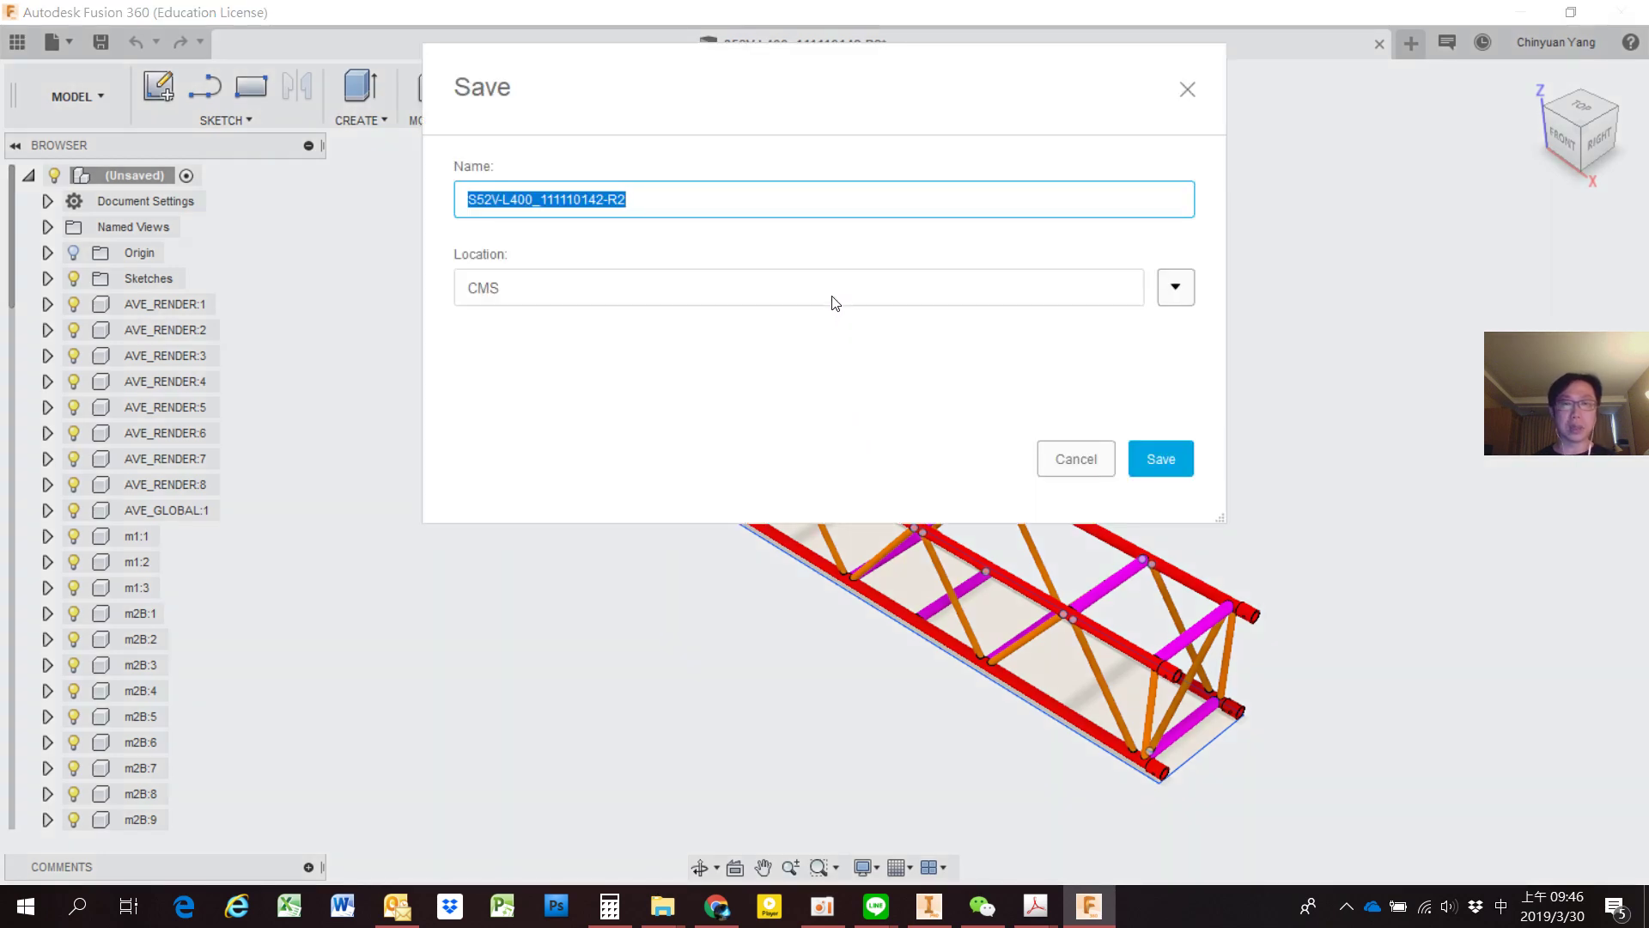
pyautogui.click(1176, 288)
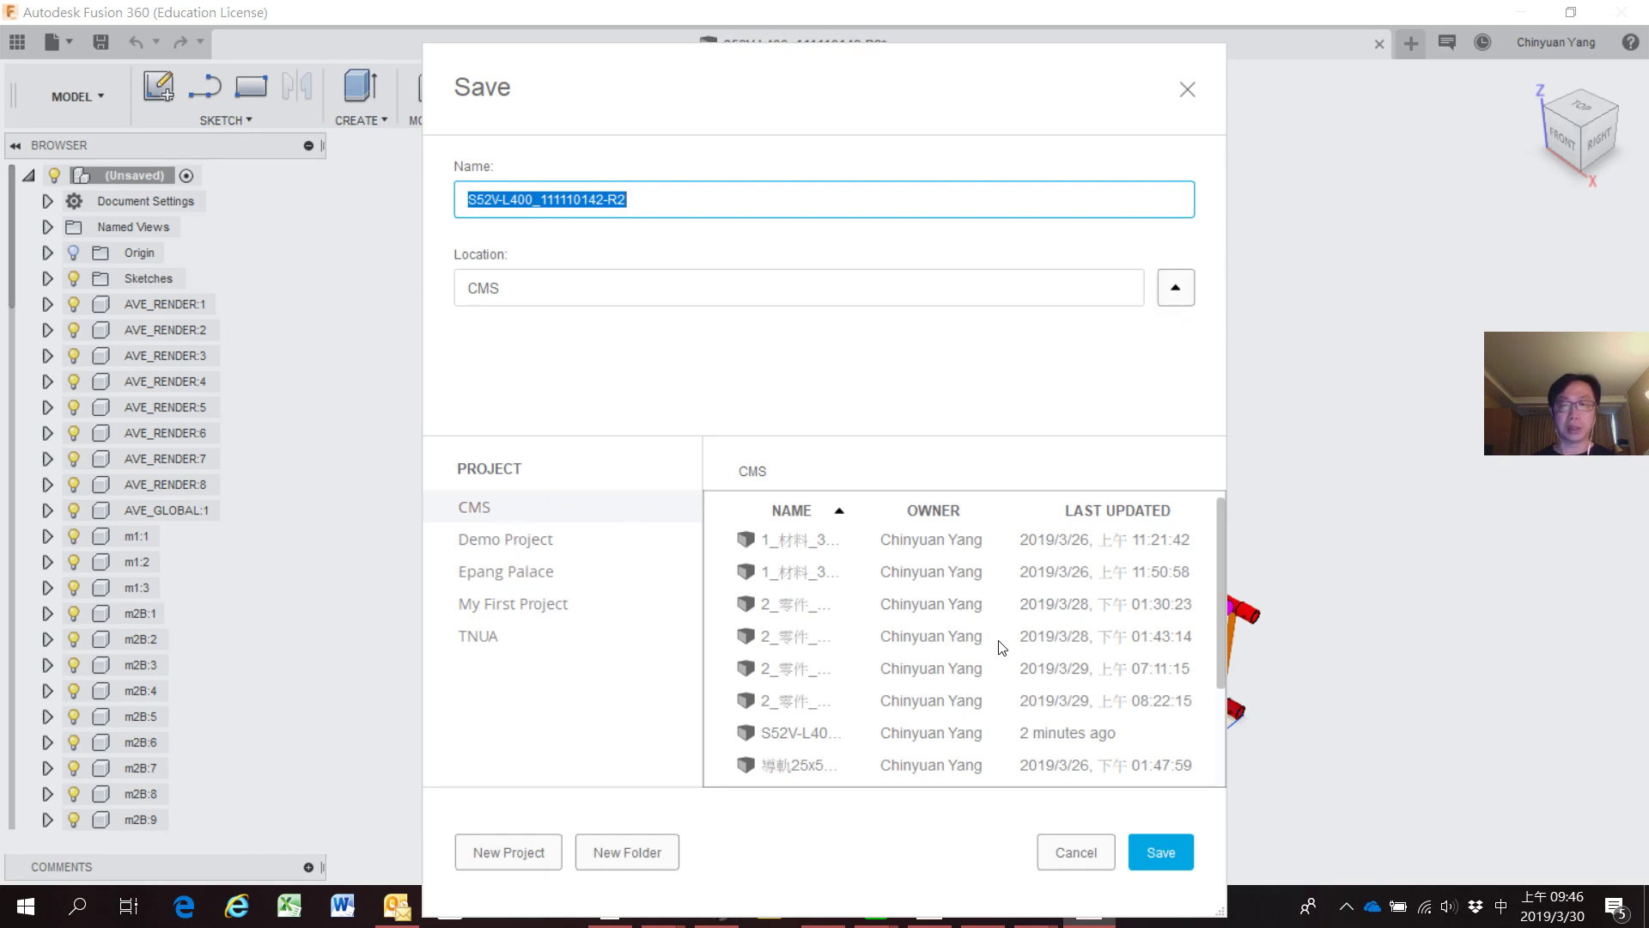
pyautogui.click(1175, 854)
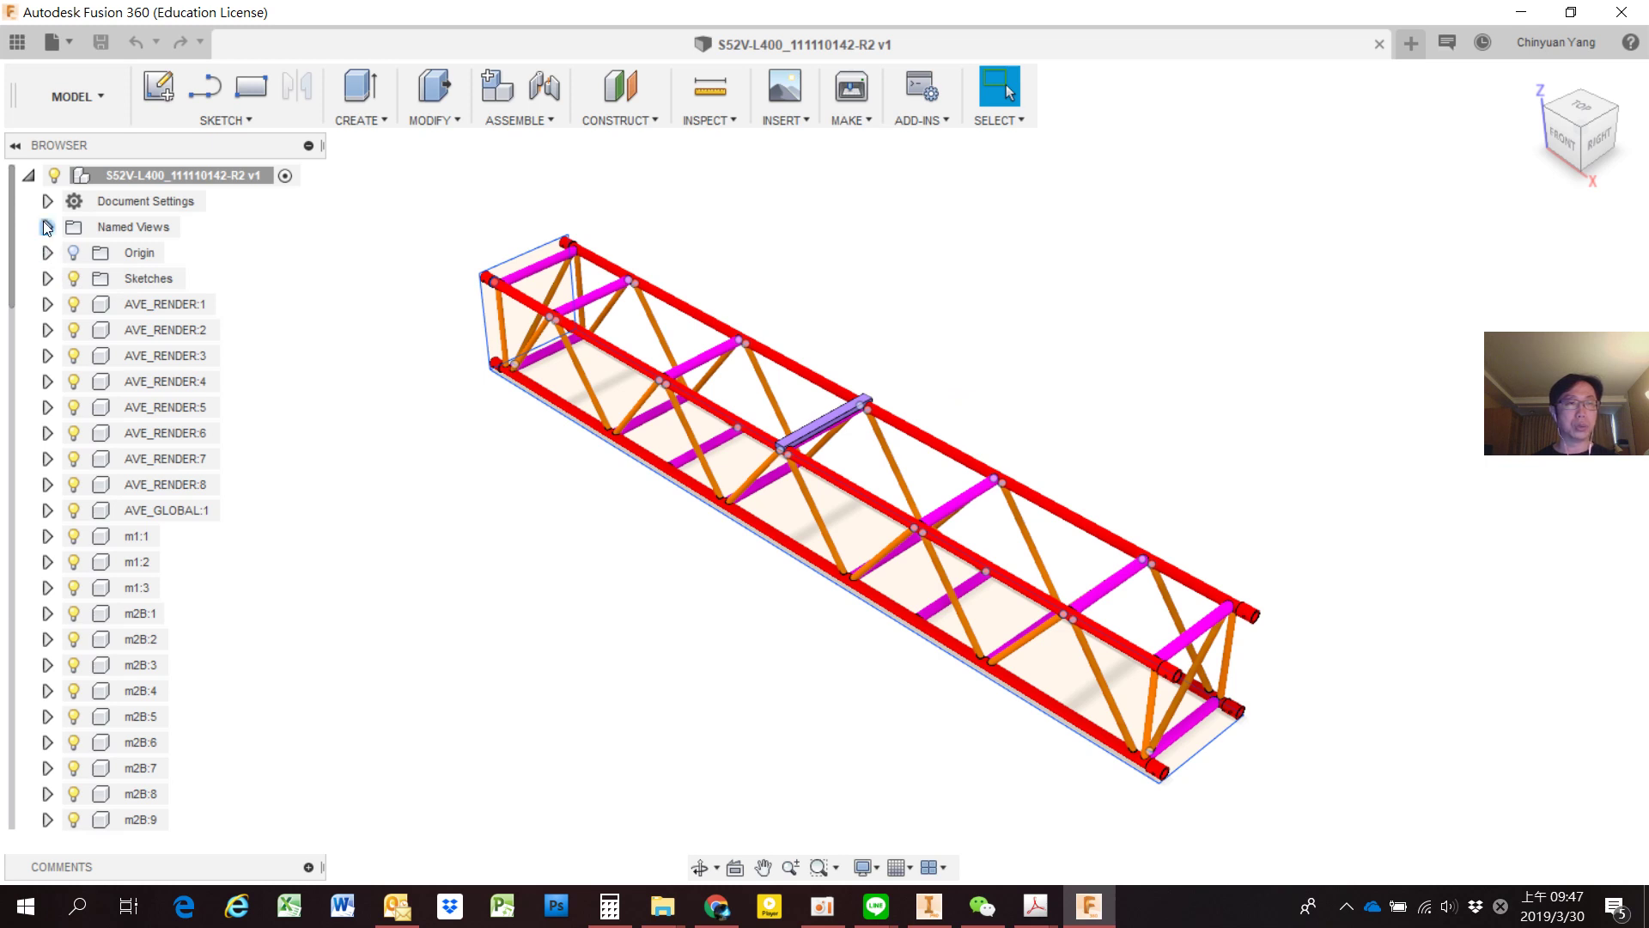
# Hide the Sketches folder and orbit the truss to inspect only the solid tubes.
pyautogui.click(74, 280)
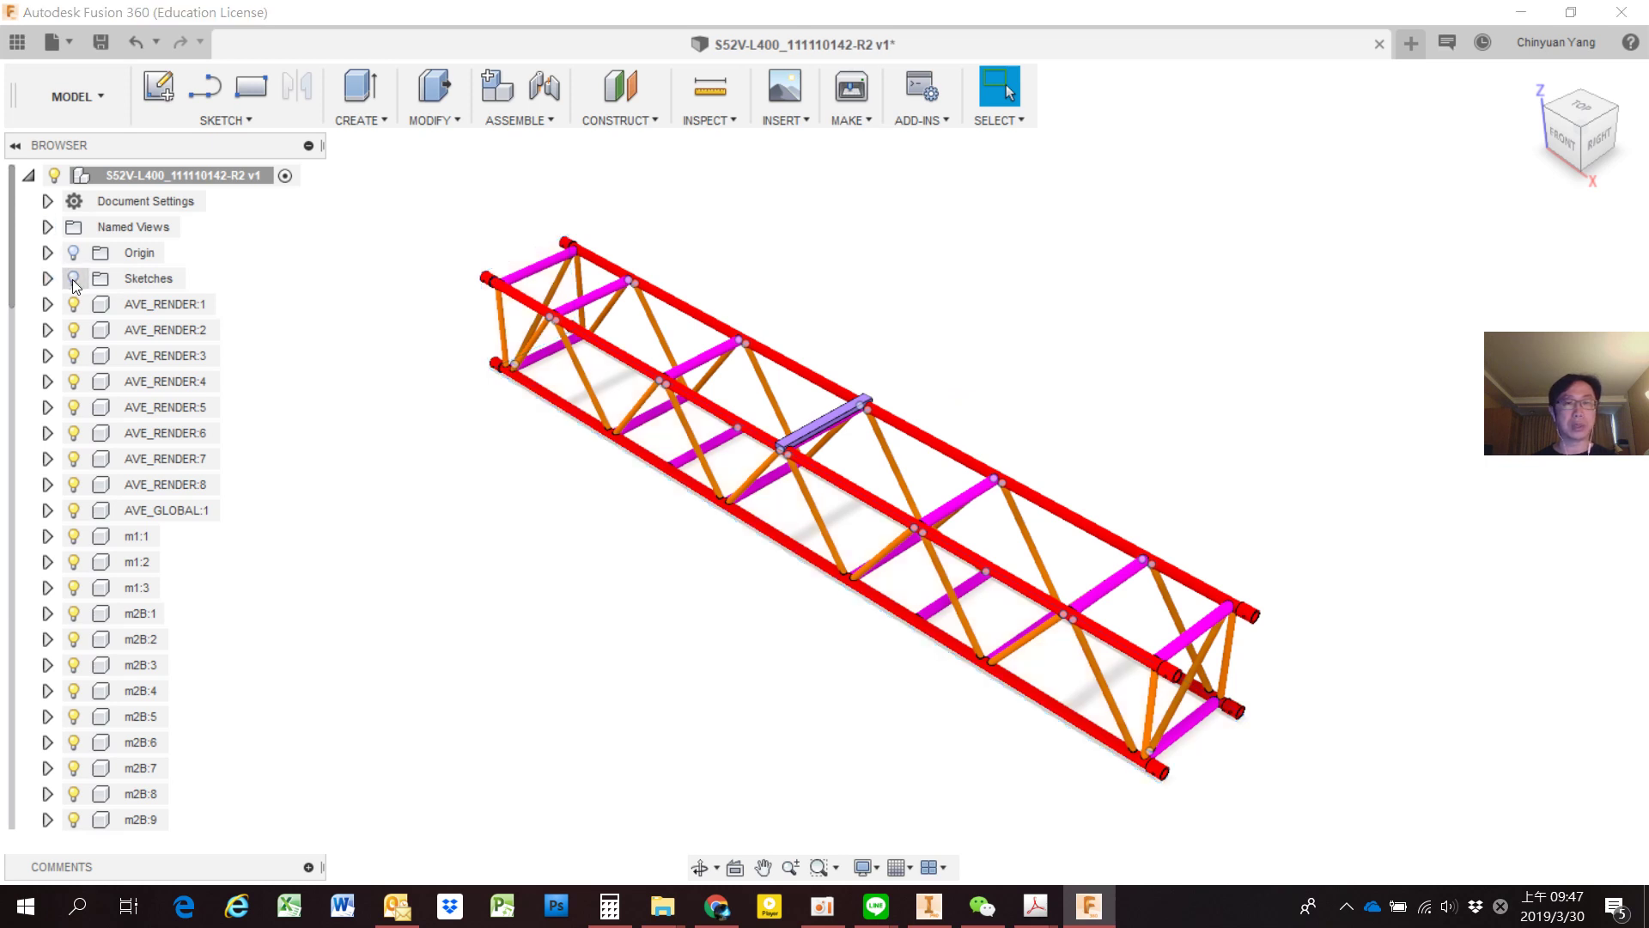
pyautogui.click(74, 280)
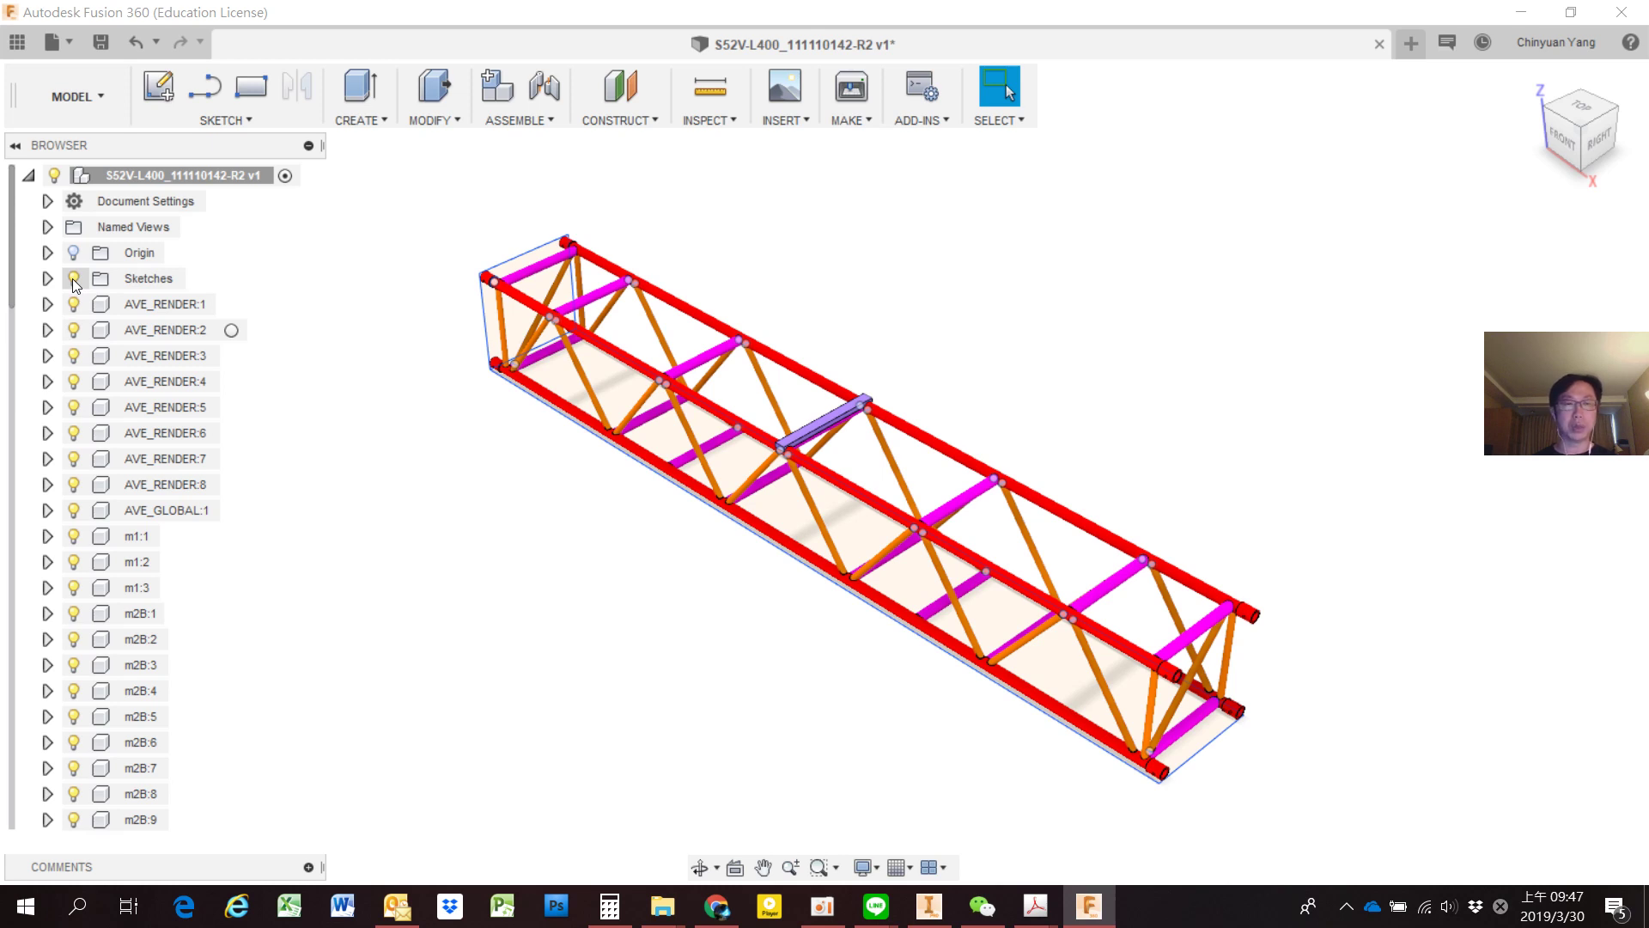
pyautogui.click(74, 280)
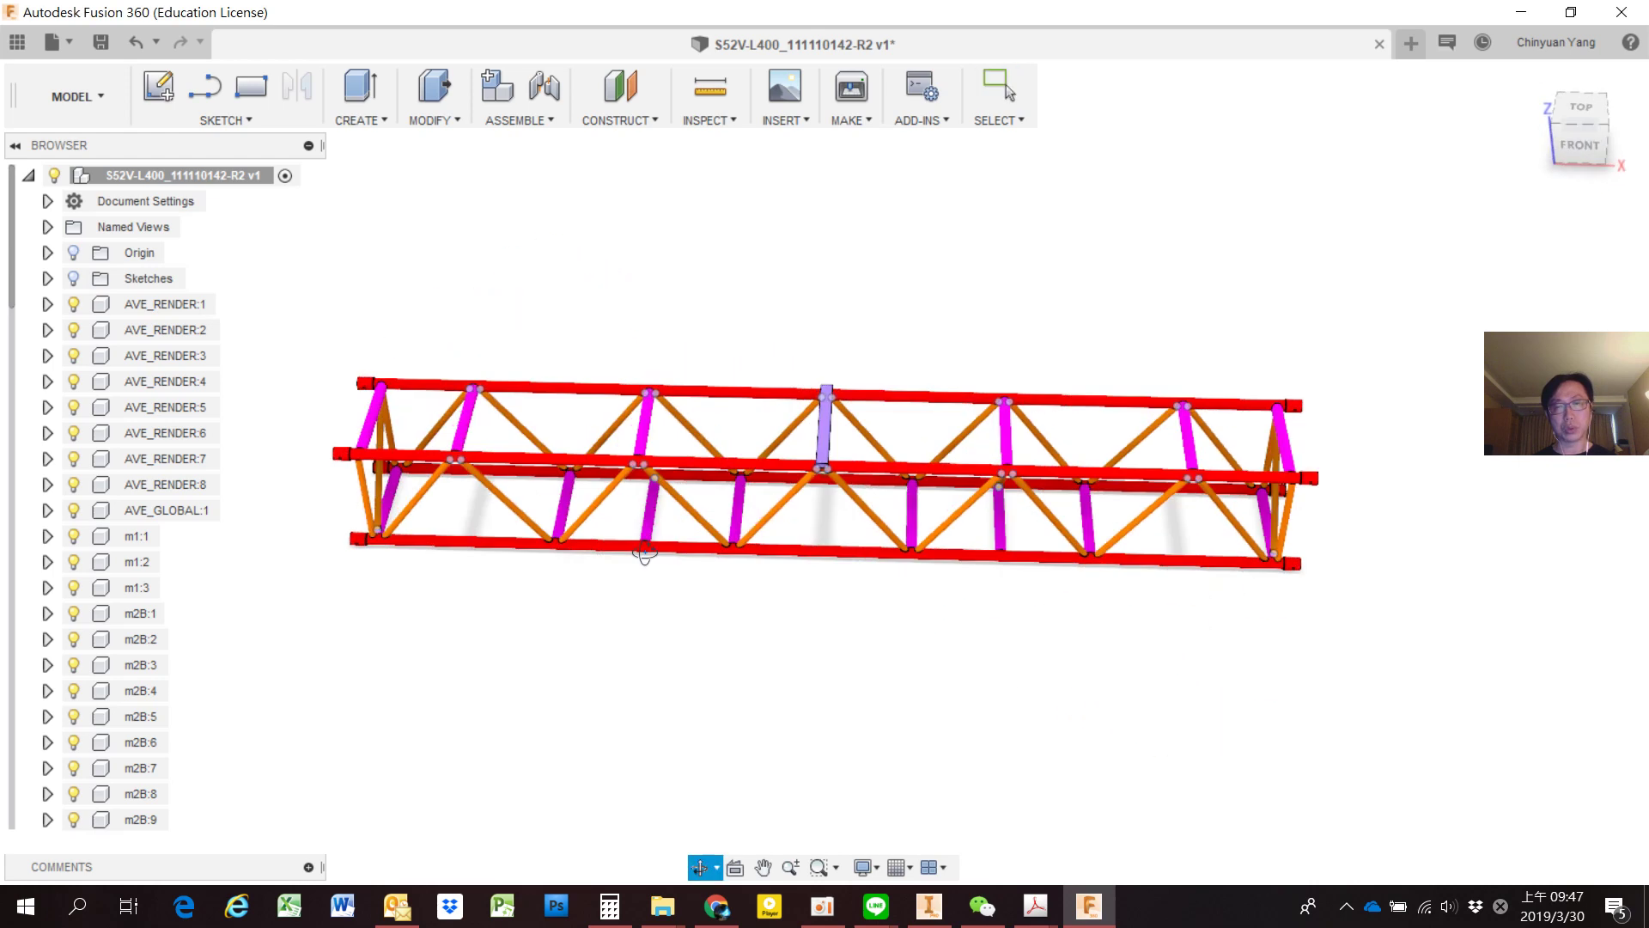
pyautogui.keyDown('shift'); pyautogui.moveTo(554, 547); pyautogui.dragTo(726, 539, button='middle'); pyautogui.keyUp('shift')
pyautogui.moveTo(842, 550); pyautogui.dragTo(814, 494, button='middle')
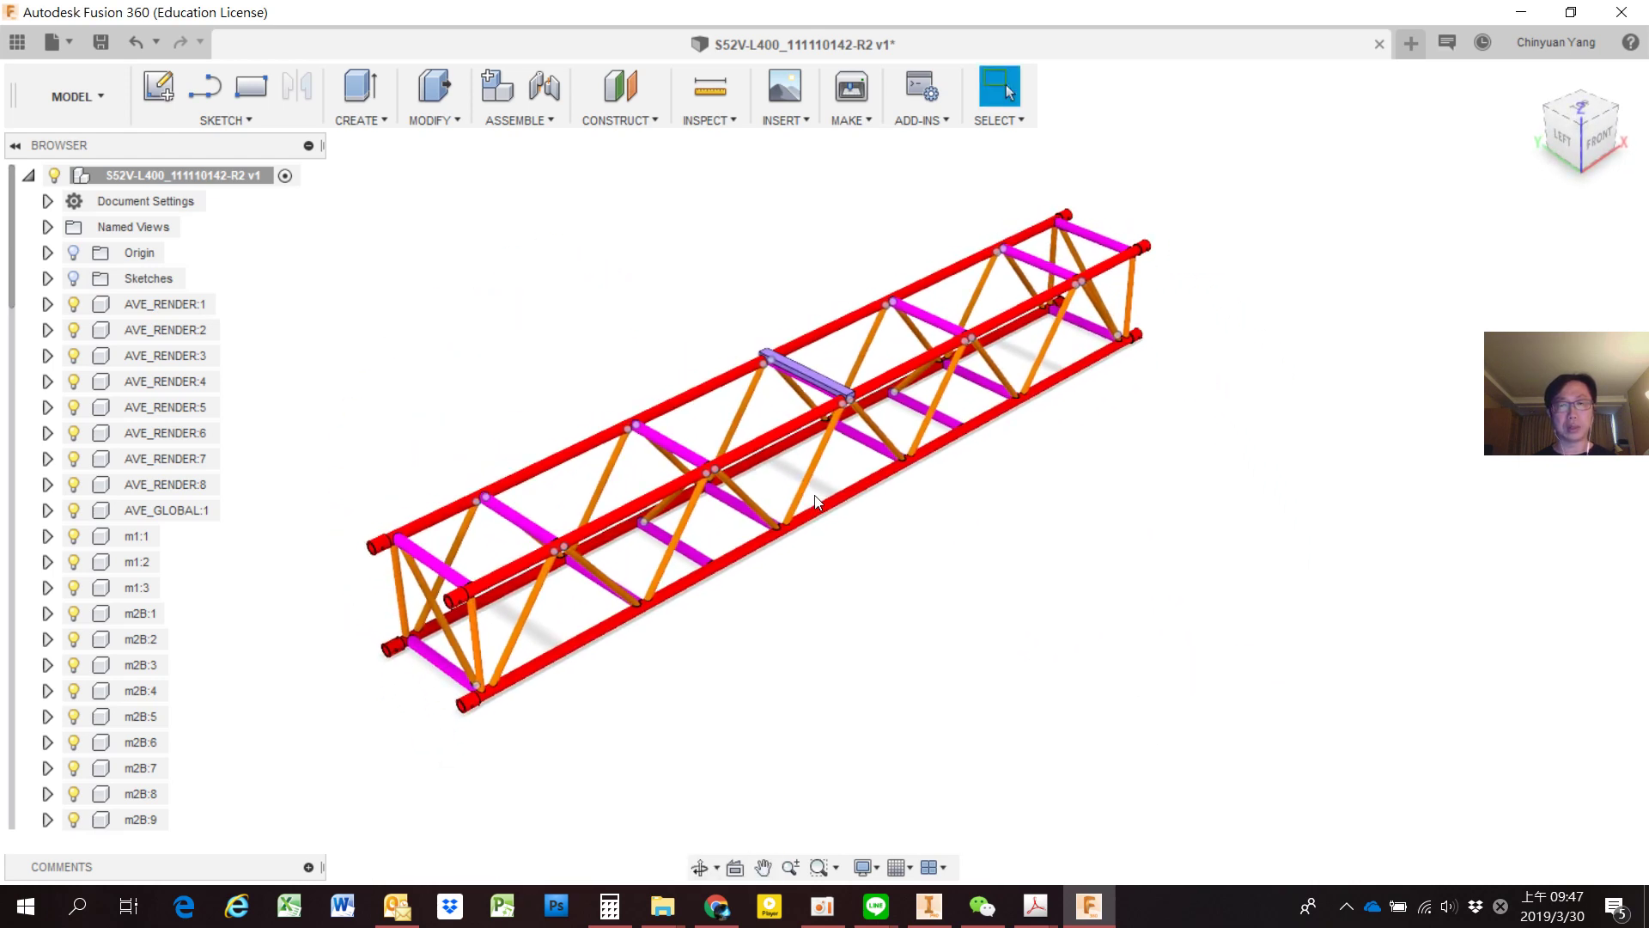
pyautogui.keyDown('shift'); pyautogui.moveTo(711, 423); pyautogui.dragTo(704, 409, button='middle'); pyautogui.keyUp('shift')
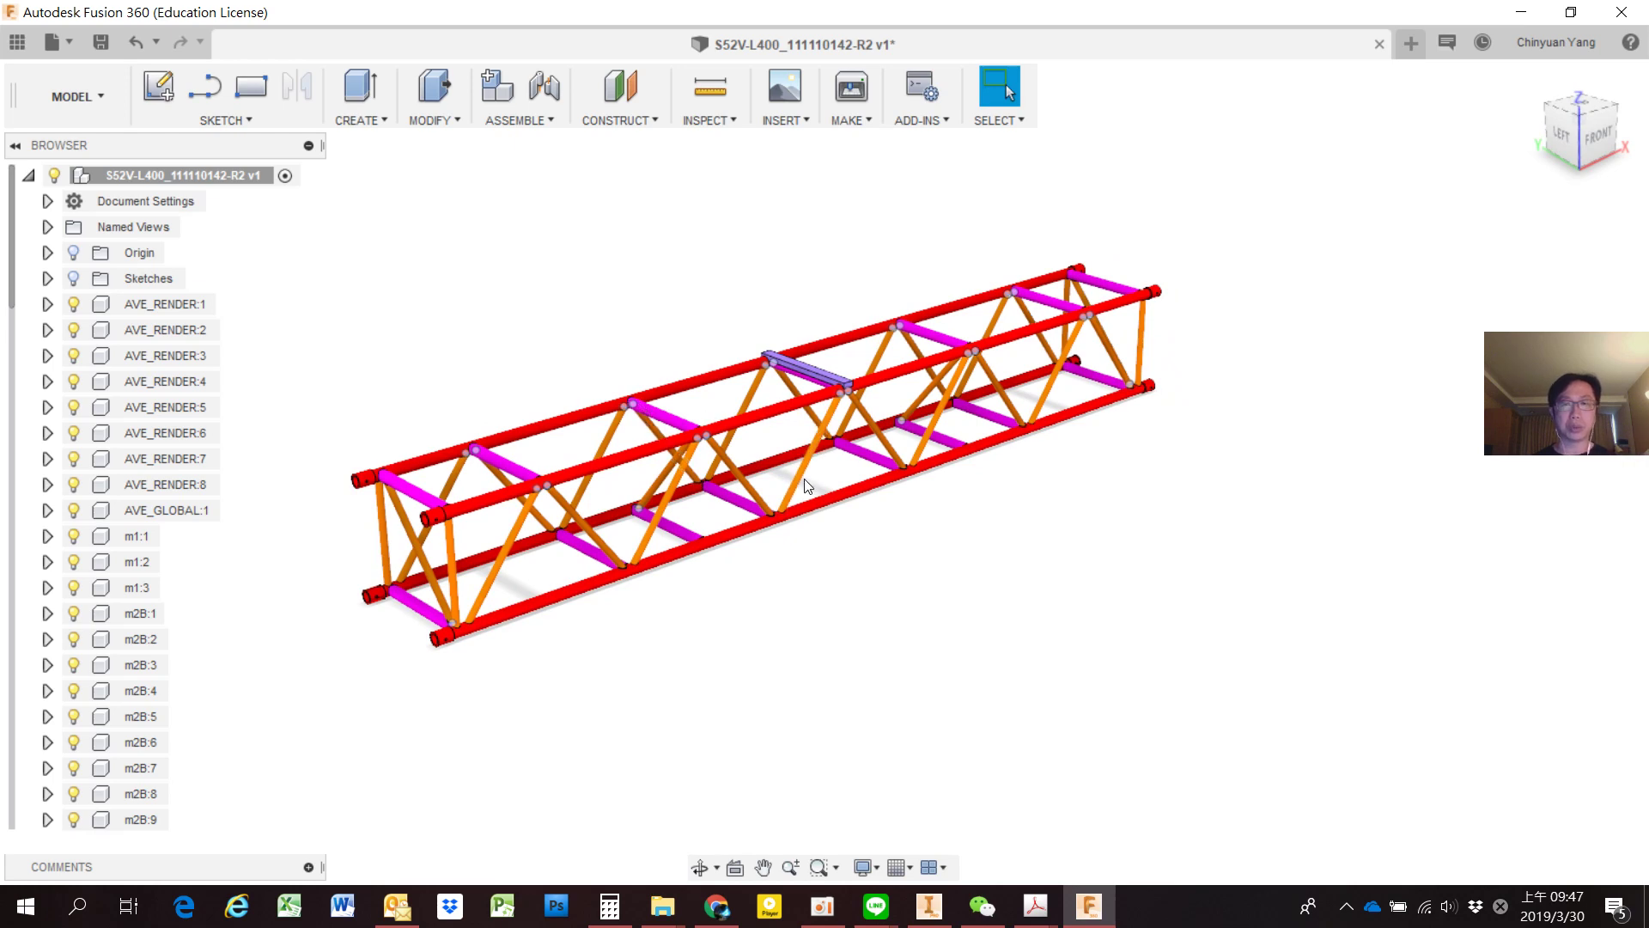
pyautogui.scroll(-1, 685, 560)
pyautogui.scroll(1, 678, 556)
pyautogui.scroll(2, 670, 548)
pyautogui.scroll(1, 670, 548)
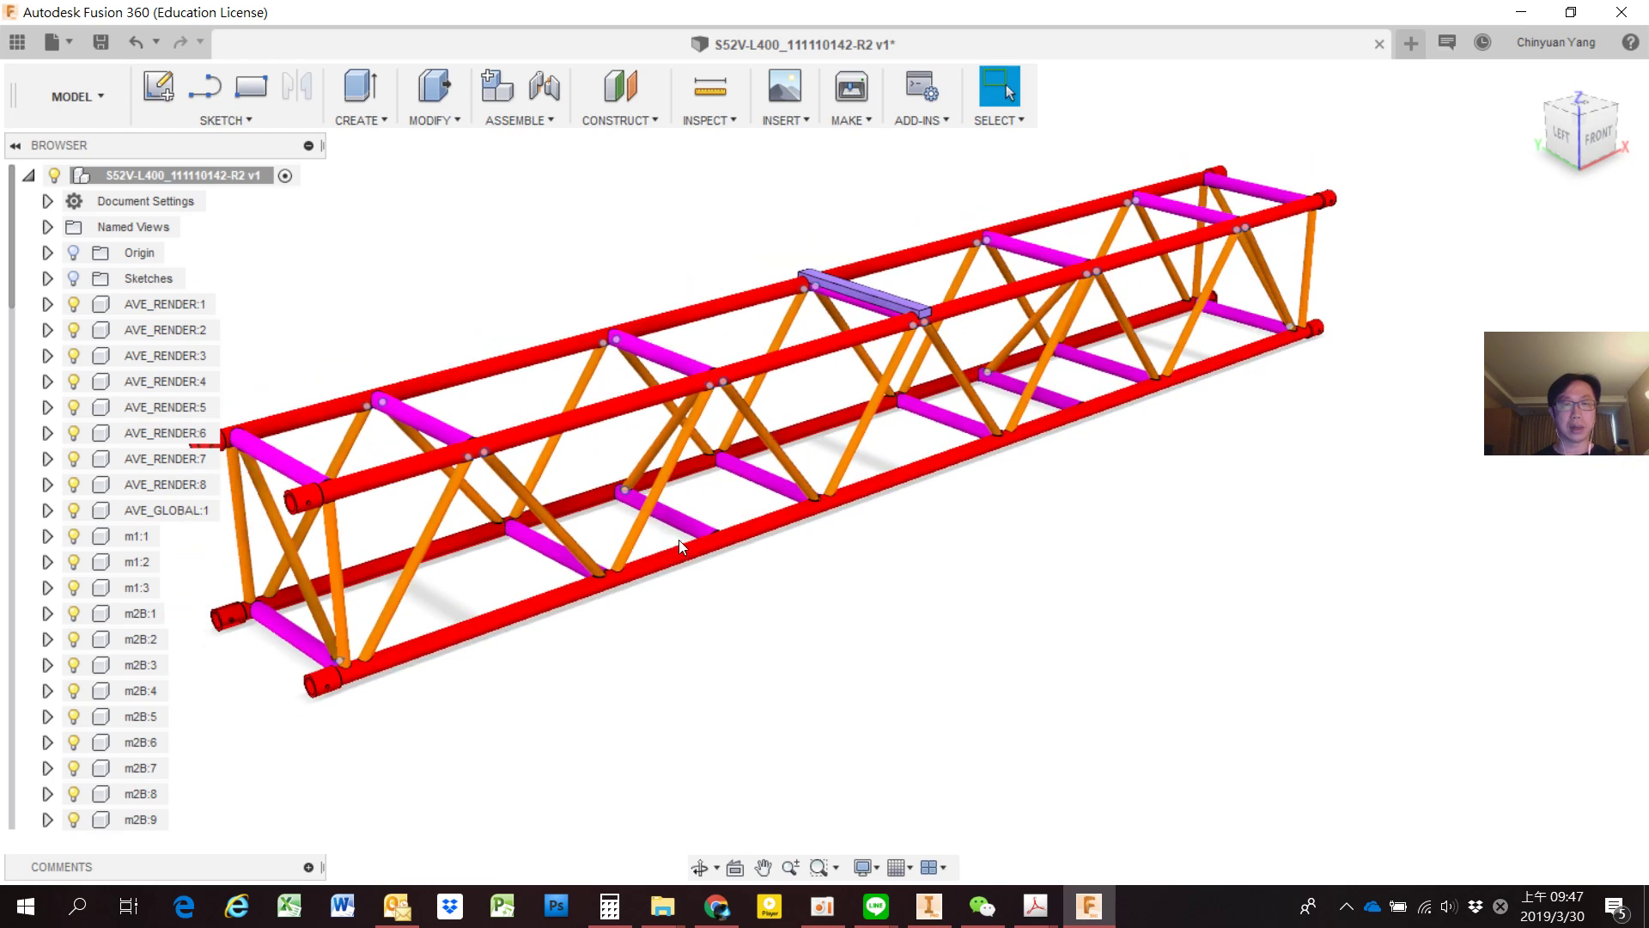
pyautogui.moveTo(679, 540); pyautogui.dragTo(729, 526, button='middle')
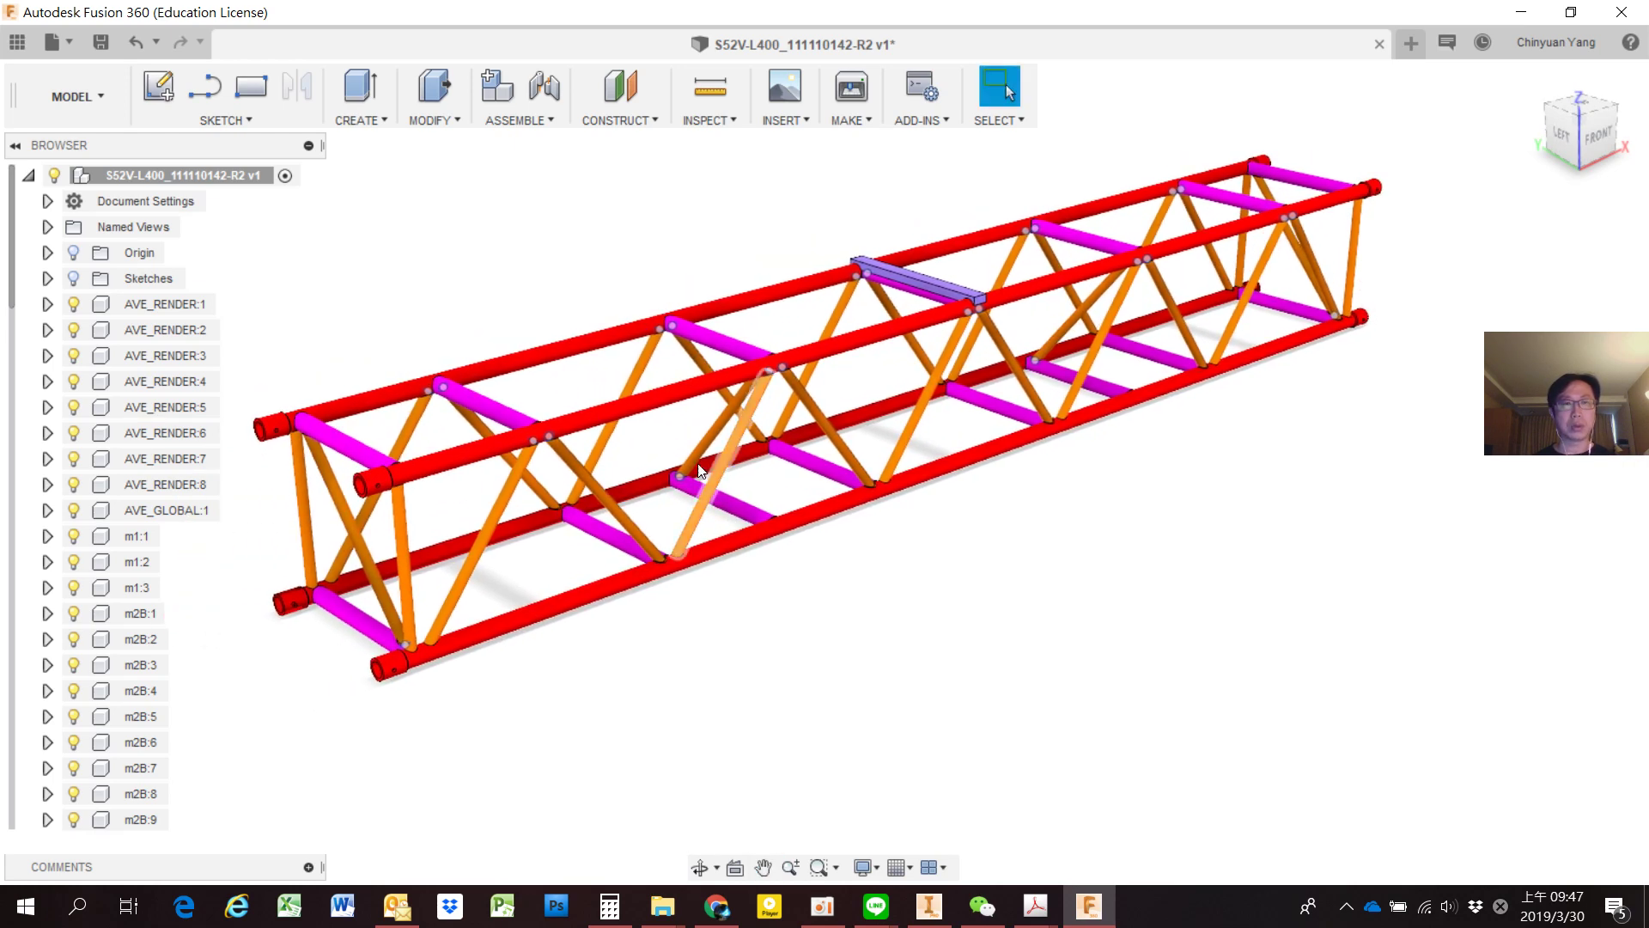
# Bring up the Physical Material panel and position it beside the truss.
pyautogui.click(458, 121)
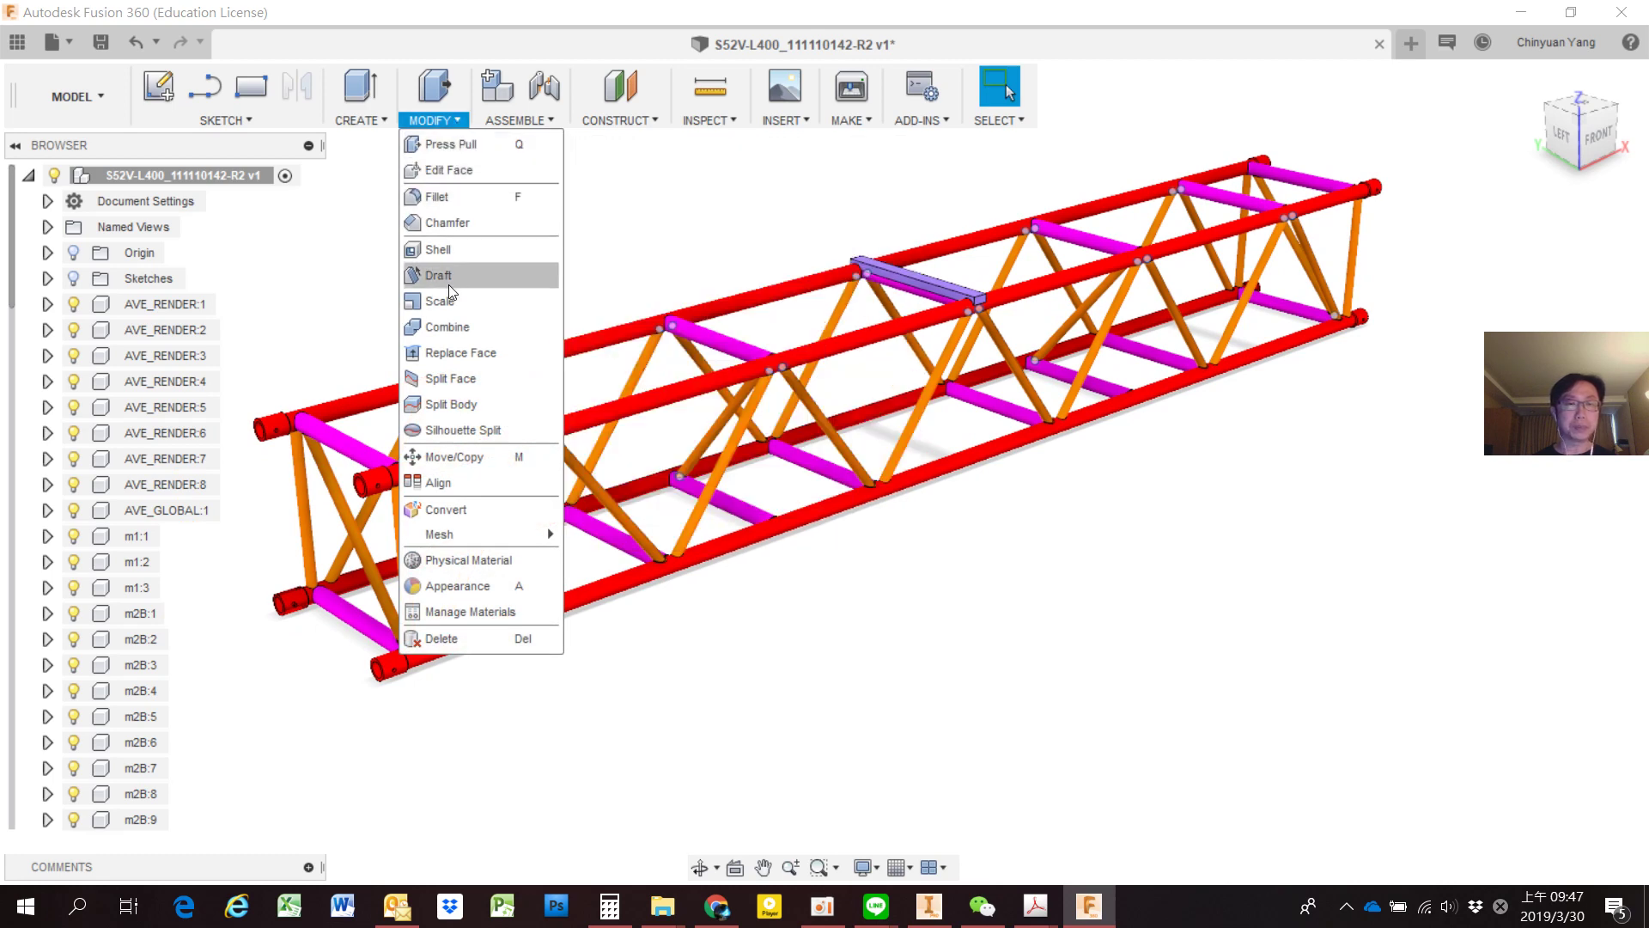
pyautogui.click(490, 556)
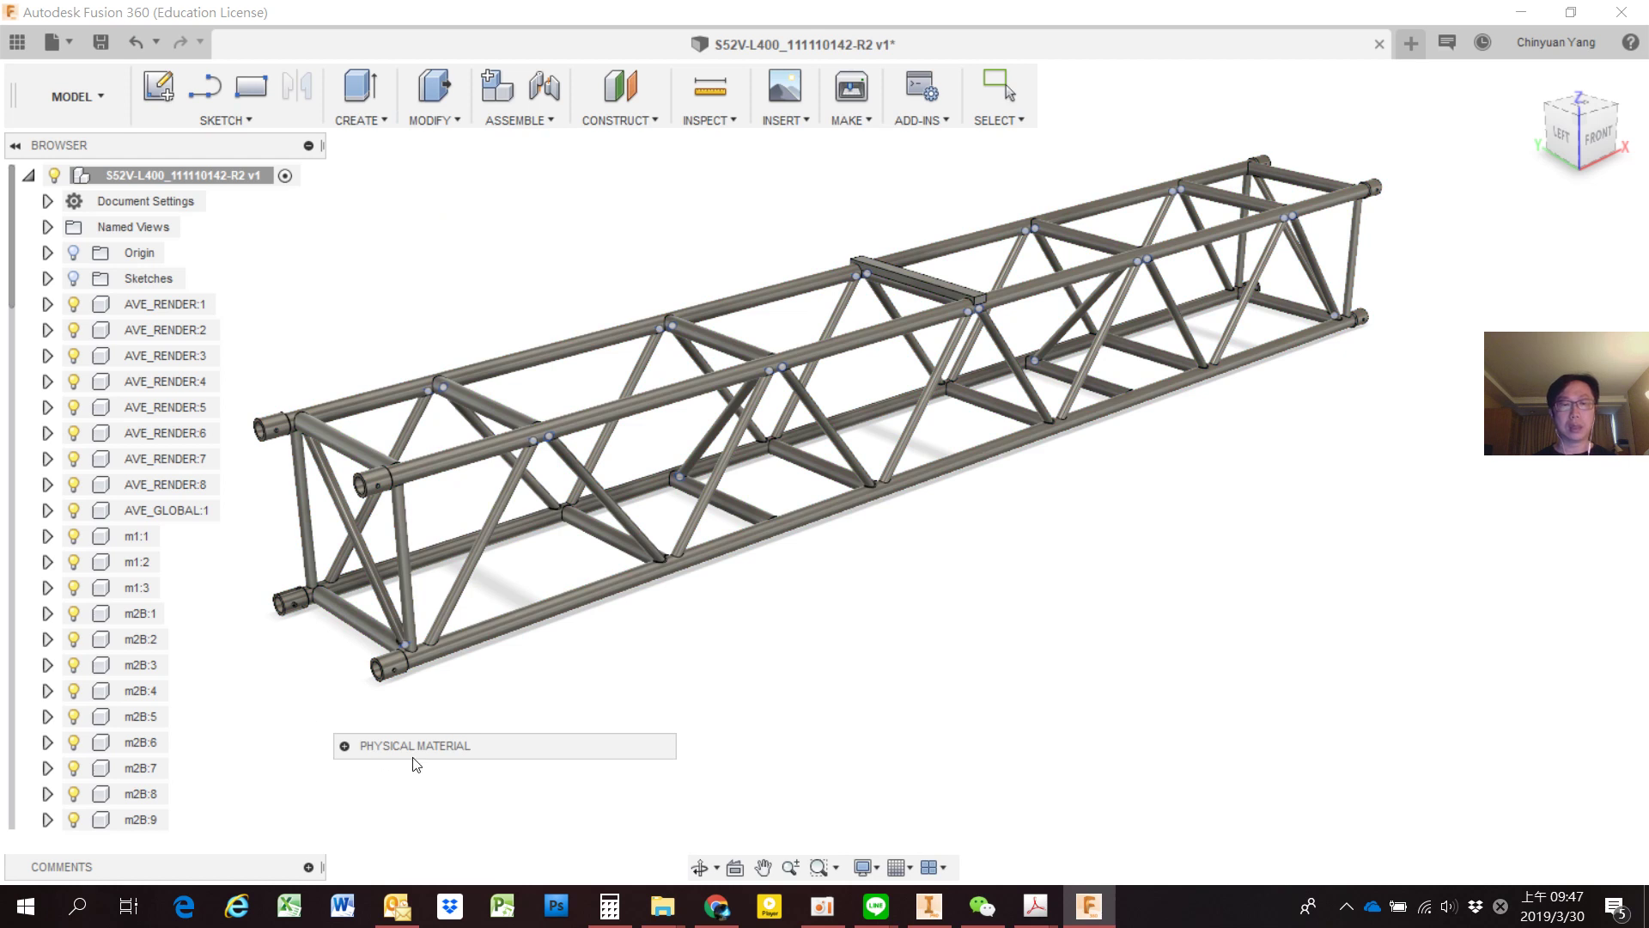
pyautogui.moveTo(421, 757)
pyautogui.mouseDown()
pyautogui.moveTo(1177, 513)
pyautogui.moveTo(1111, 493)
pyautogui.mouseUp()
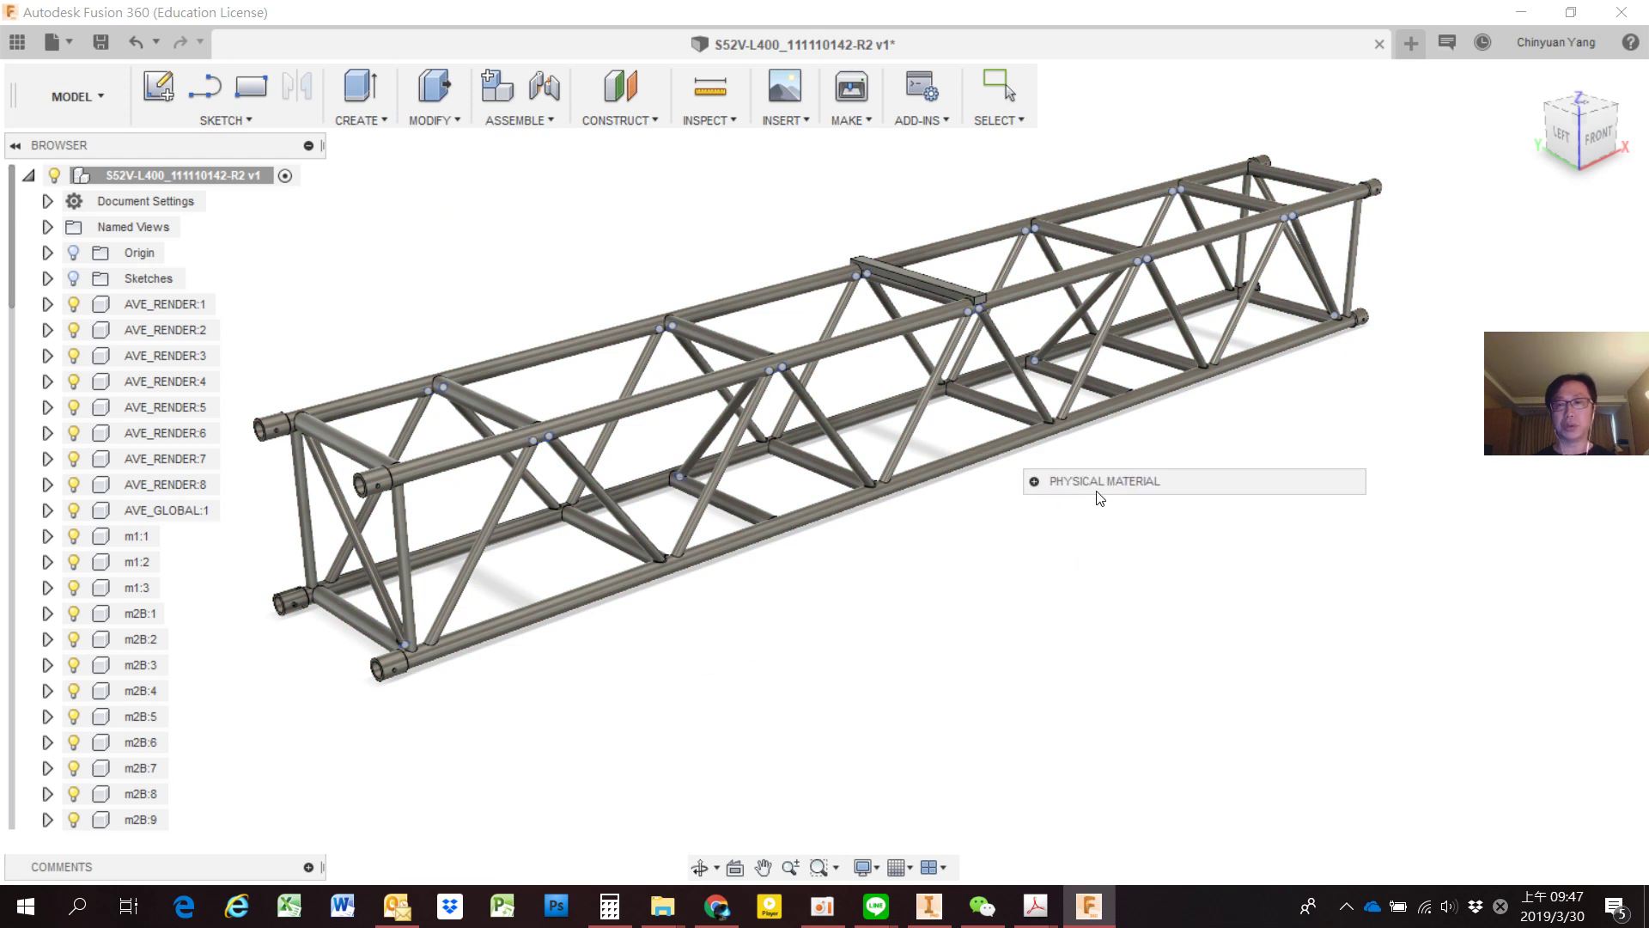
pyautogui.click(1034, 481)
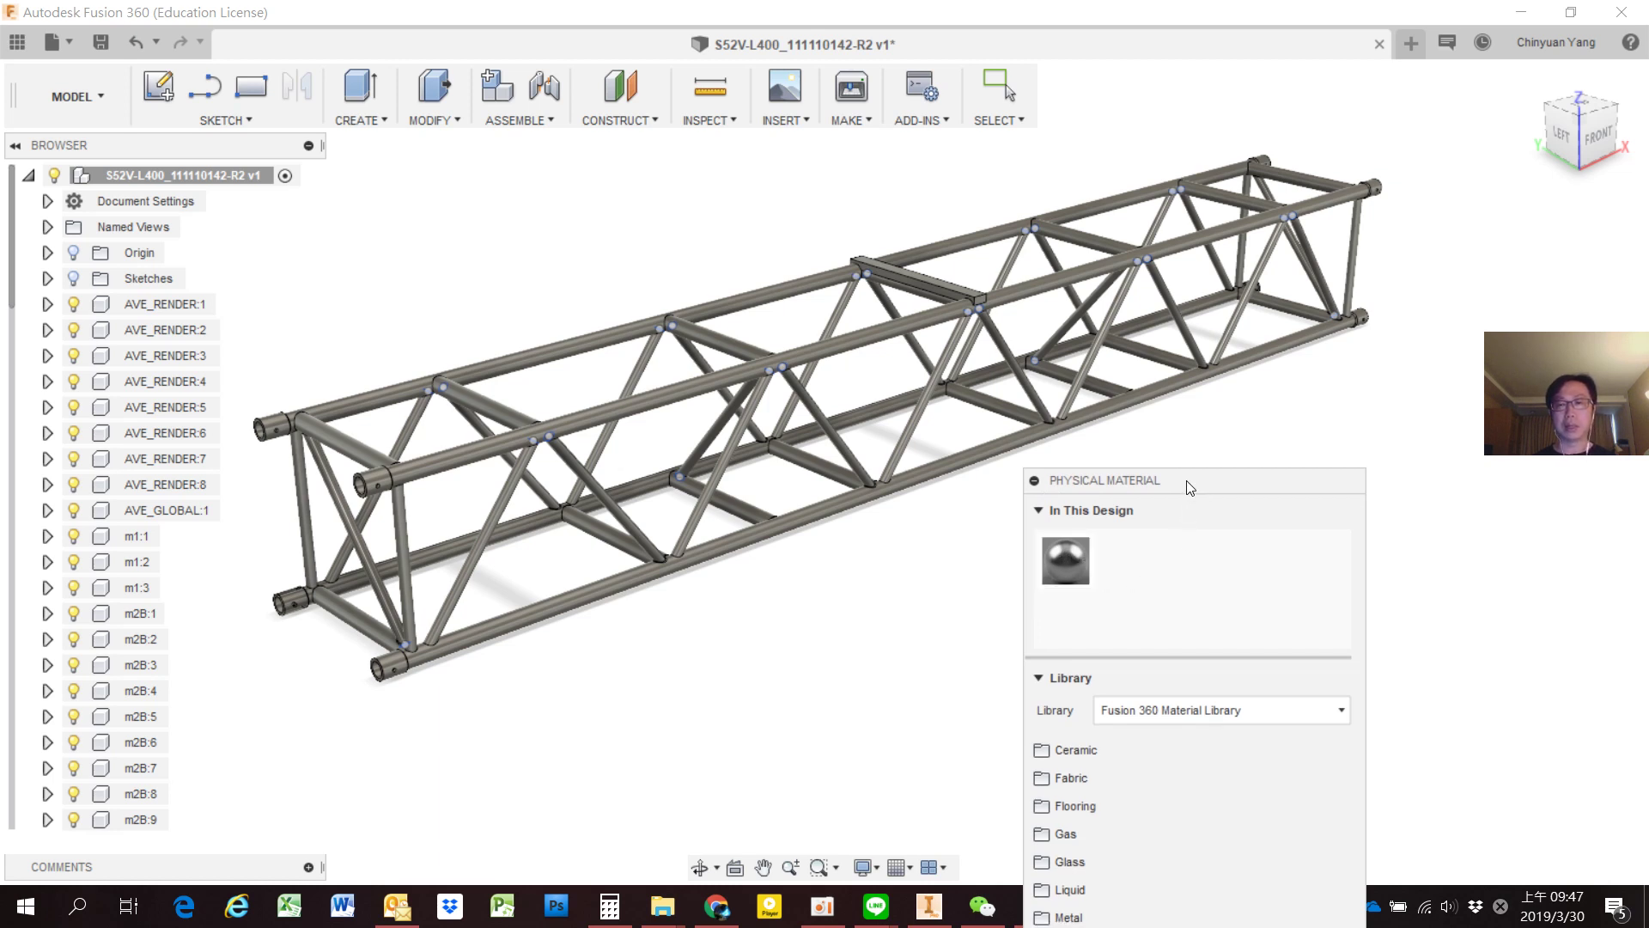
pyautogui.moveTo(1188, 481); pyautogui.dragTo(1111, 190)
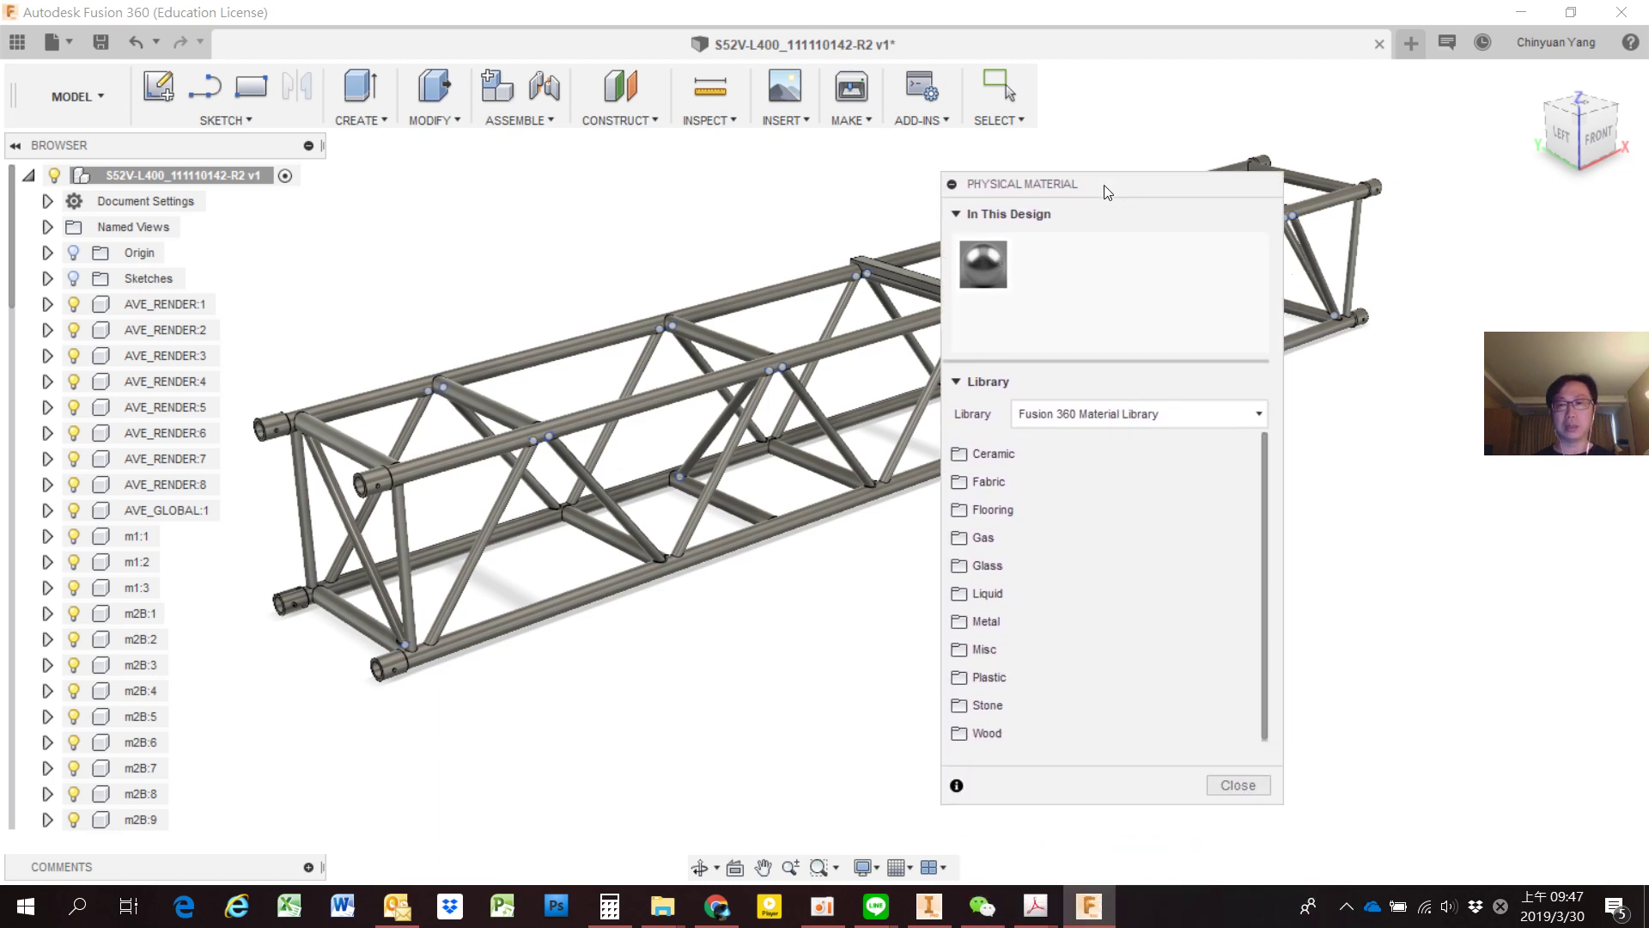
# Add Aluminum 6061 from the Metal library to the design's materials.
pyautogui.click(969, 627)
pyautogui.scroll(-1, 1071, 667)
pyautogui.scroll(-1, 1070, 666)
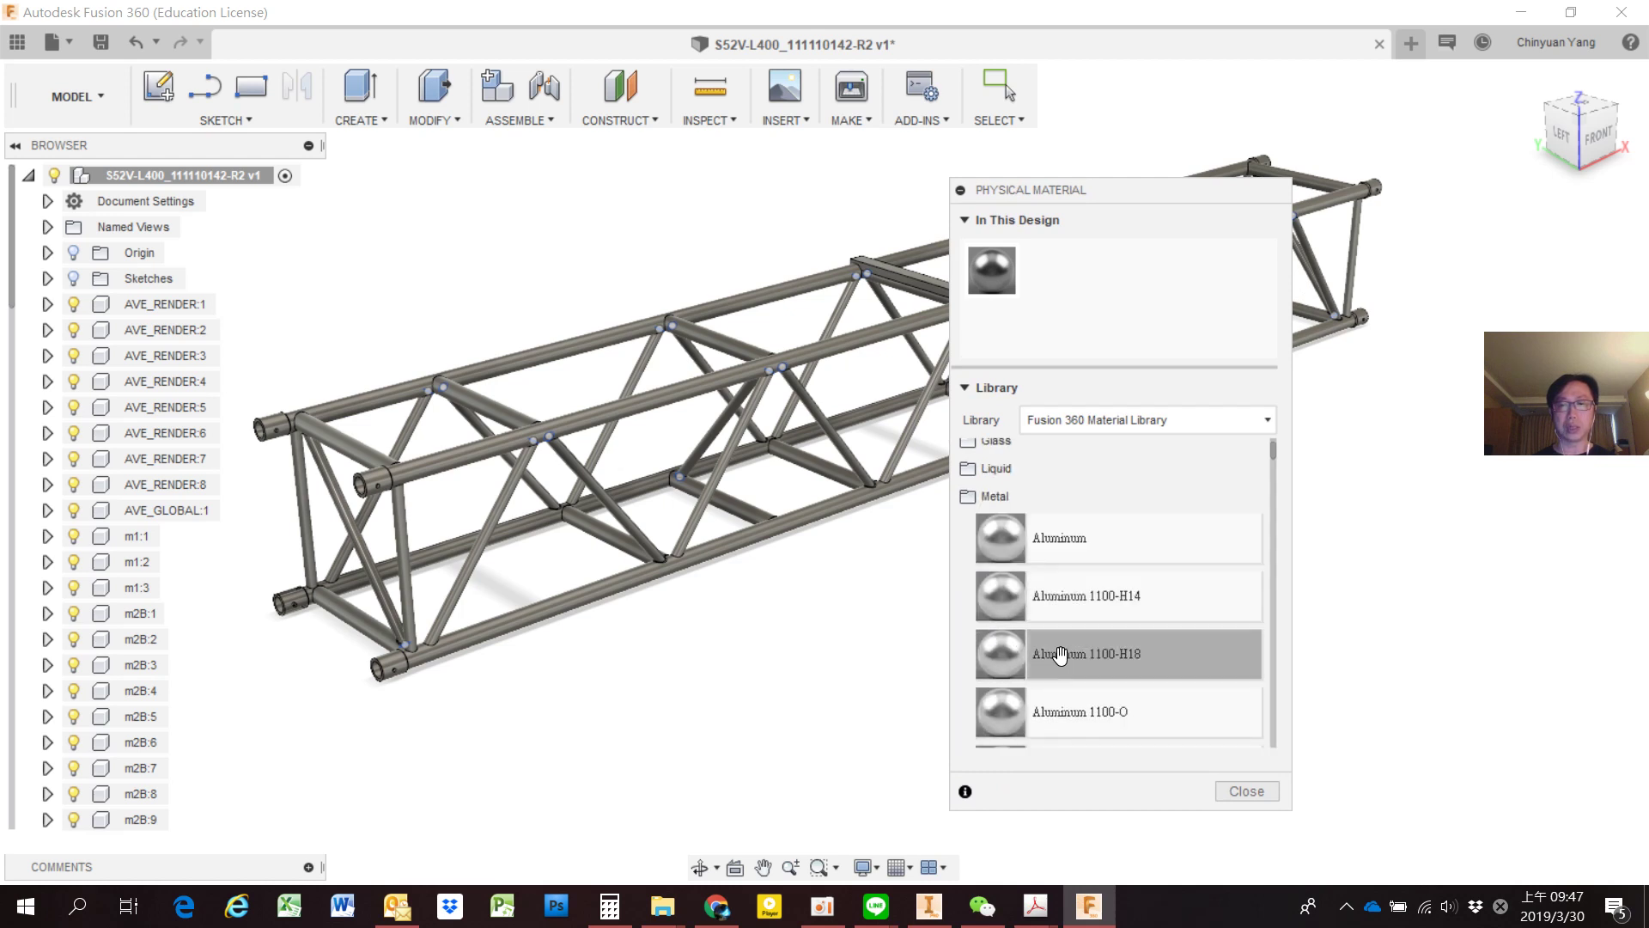
pyautogui.scroll(-1, 1215, 545)
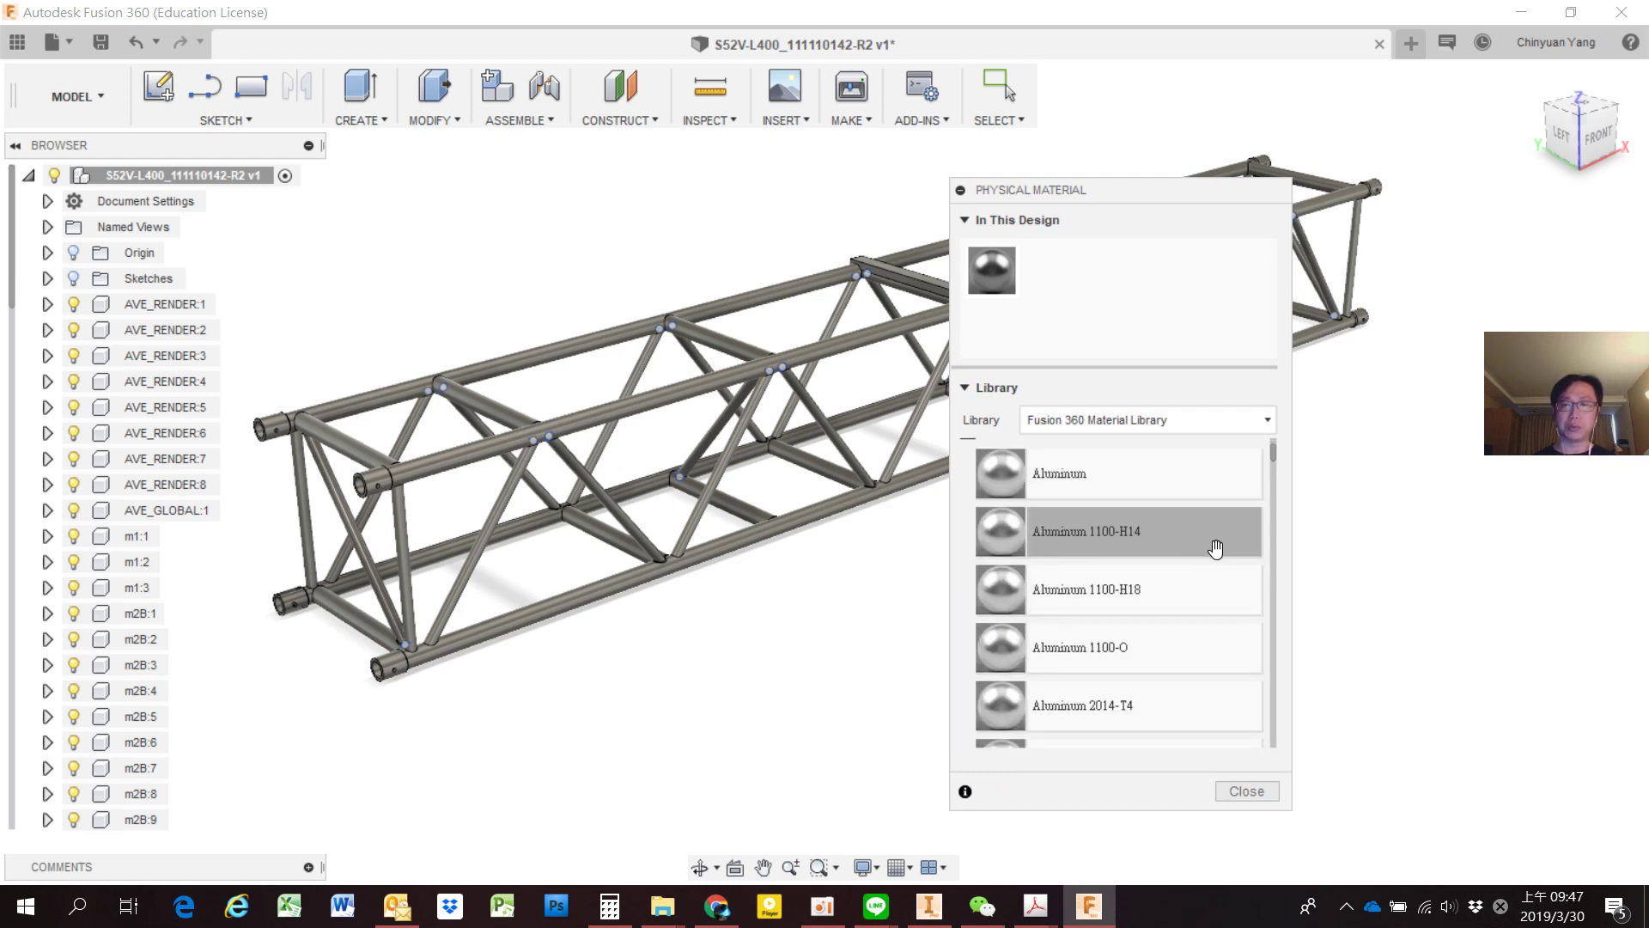
pyautogui.scroll(-4, 1215, 550)
pyautogui.scroll(-5, 1203, 560)
pyautogui.scroll(-3, 1195, 563)
pyautogui.scroll(-3, 1194, 564)
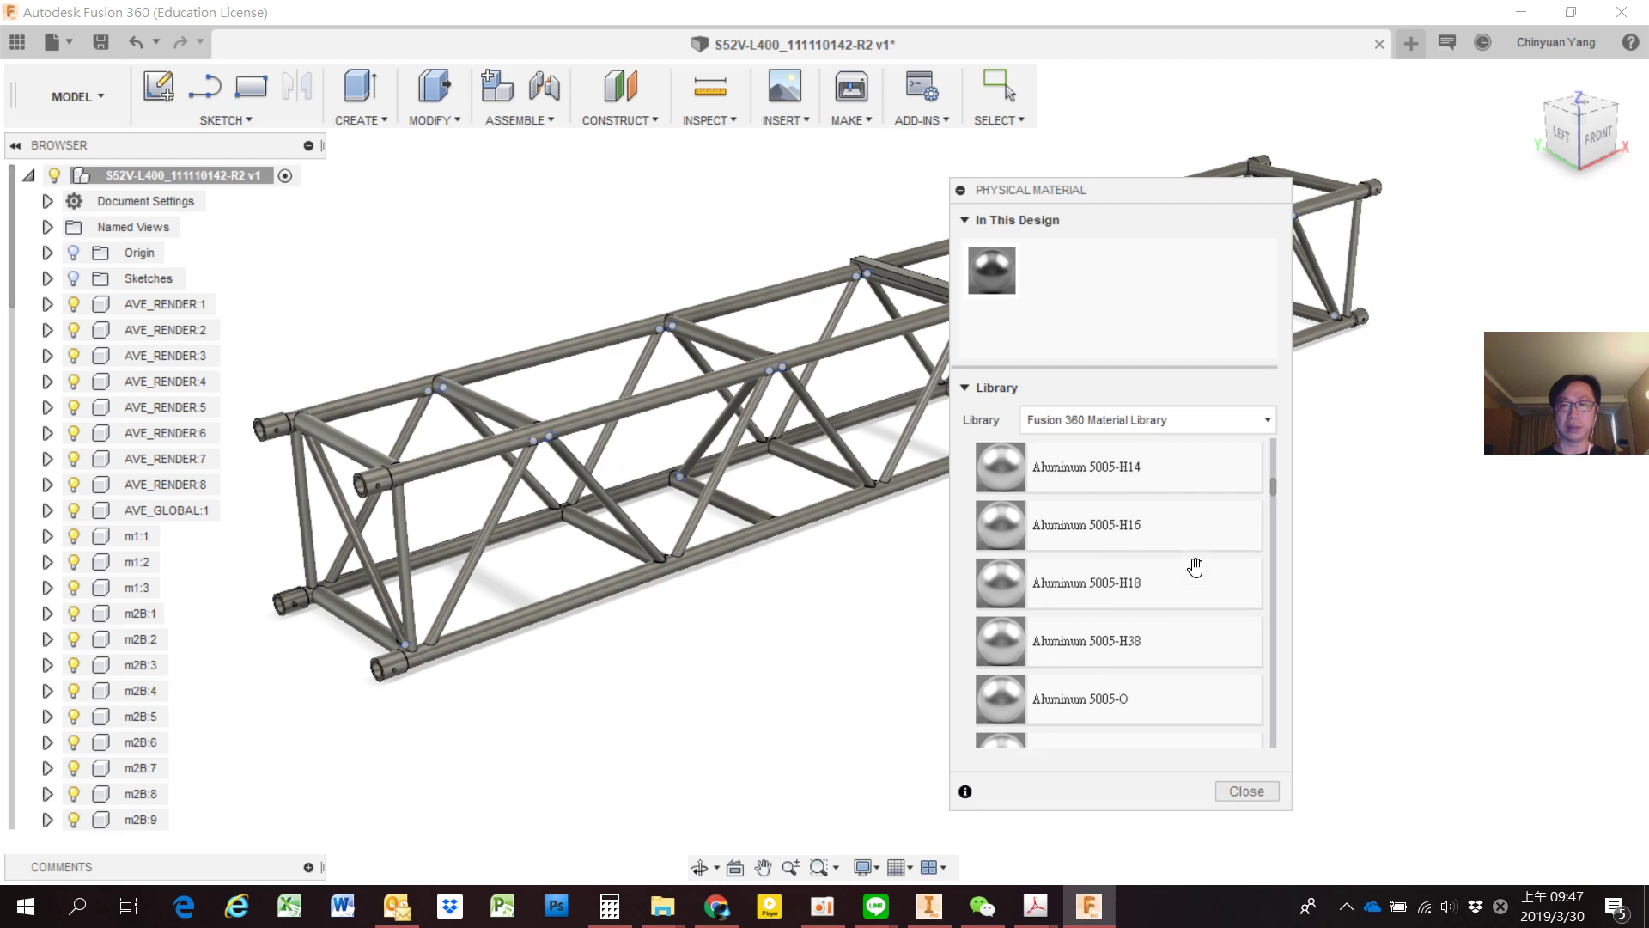
pyautogui.scroll(-3, 1194, 565)
pyautogui.scroll(-2, 1191, 569)
pyautogui.scroll(-3, 1189, 571)
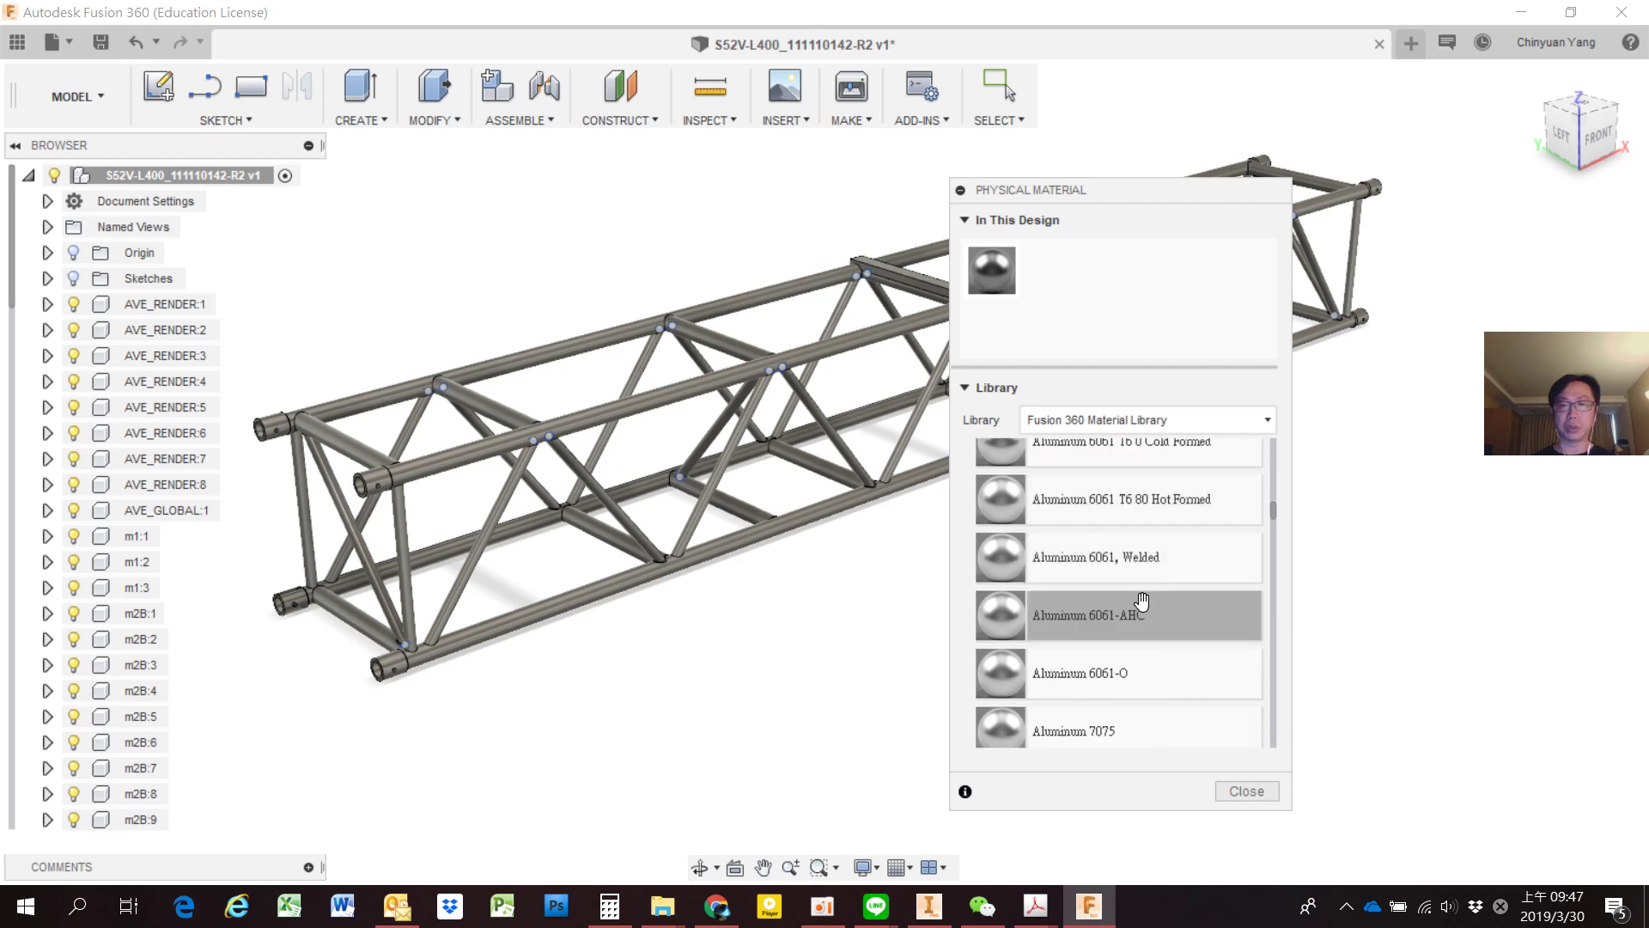
pyautogui.scroll(1, 1139, 541)
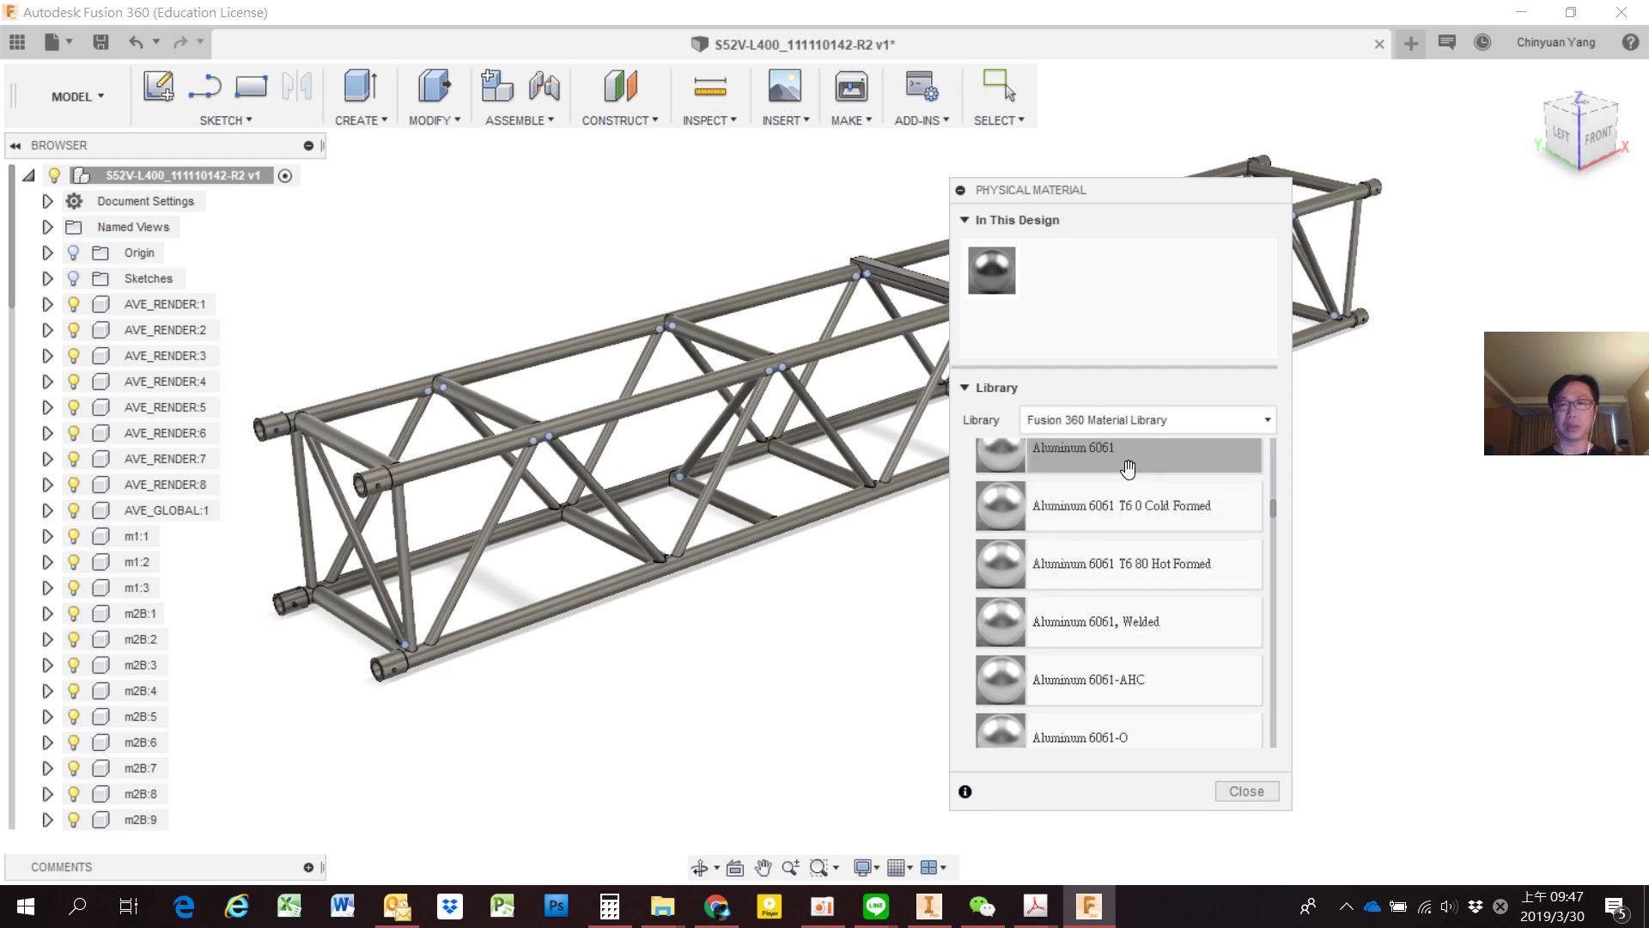
pyautogui.scroll(-1, 1127, 468)
pyautogui.scroll(-3, 1128, 472)
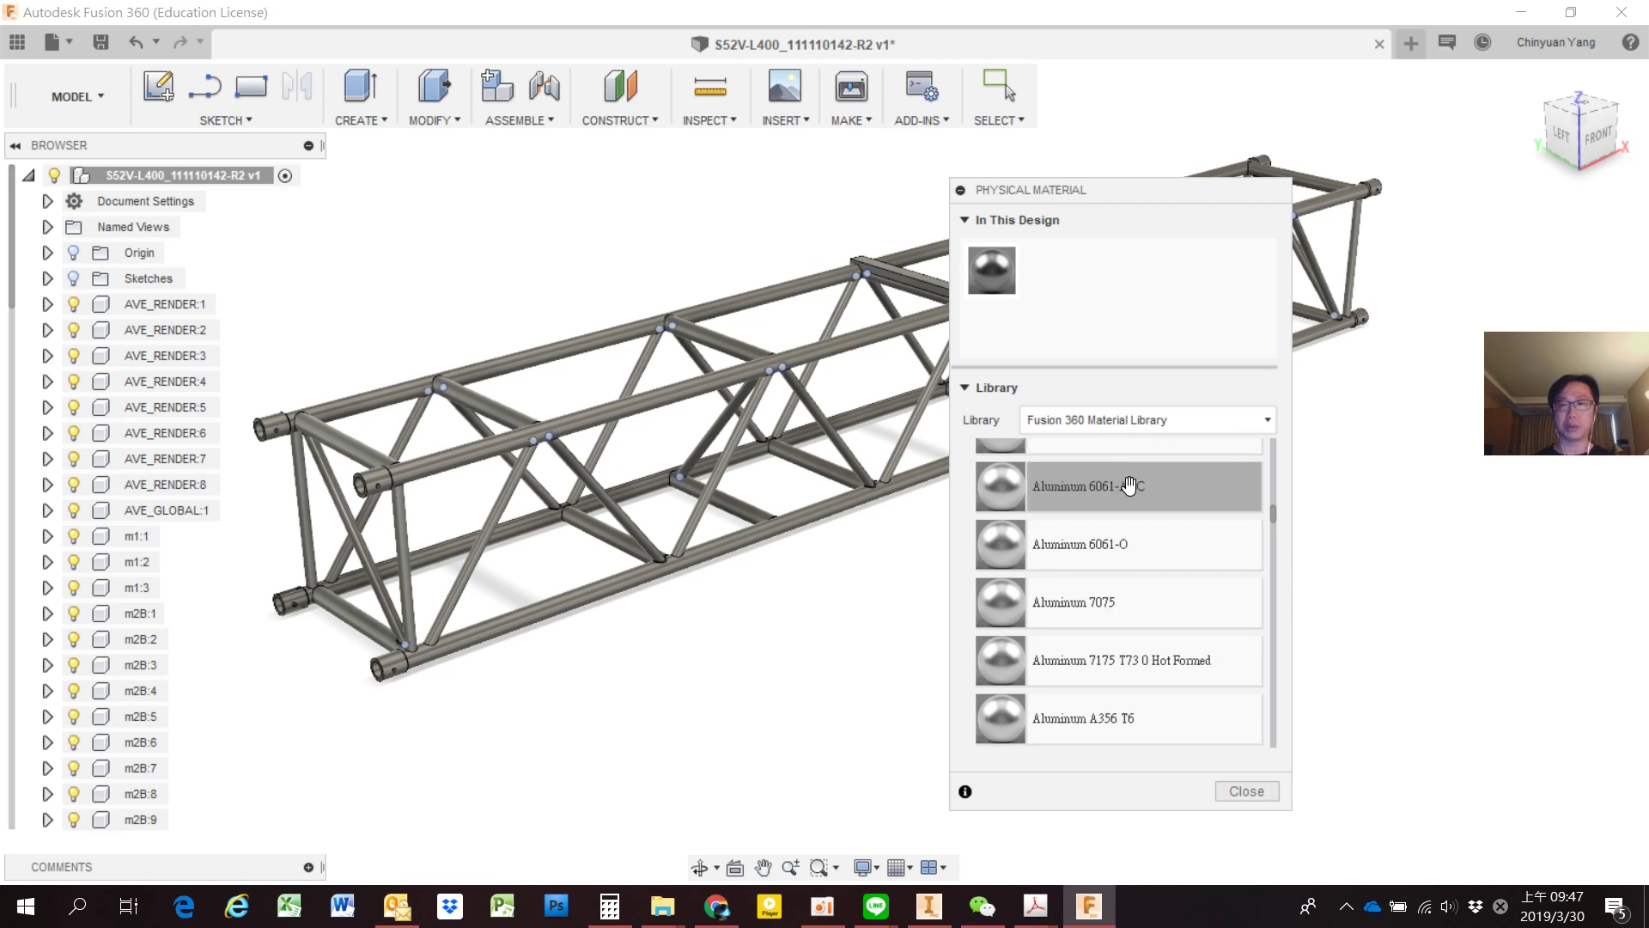
pyautogui.scroll(-2, 1128, 481)
pyautogui.scroll(5, 1131, 496)
pyautogui.scroll(2, 1131, 496)
pyautogui.scroll(2, 1130, 495)
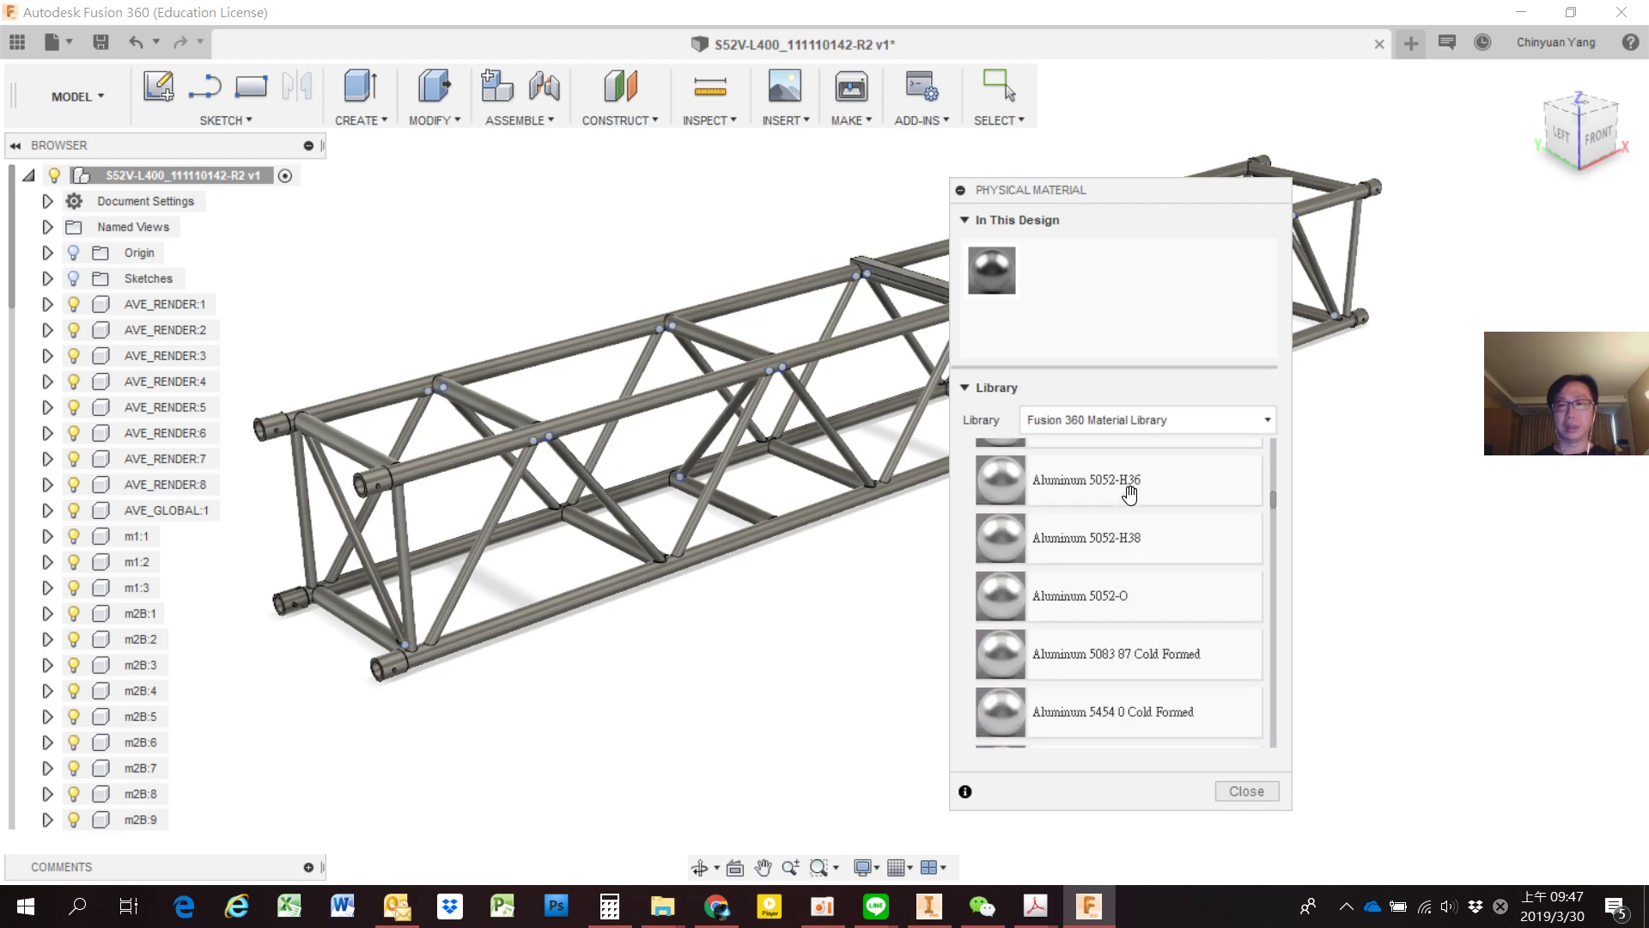
pyautogui.scroll(2, 1130, 499)
pyautogui.scroll(1, 1175, 564)
pyautogui.scroll(3, 1201, 593)
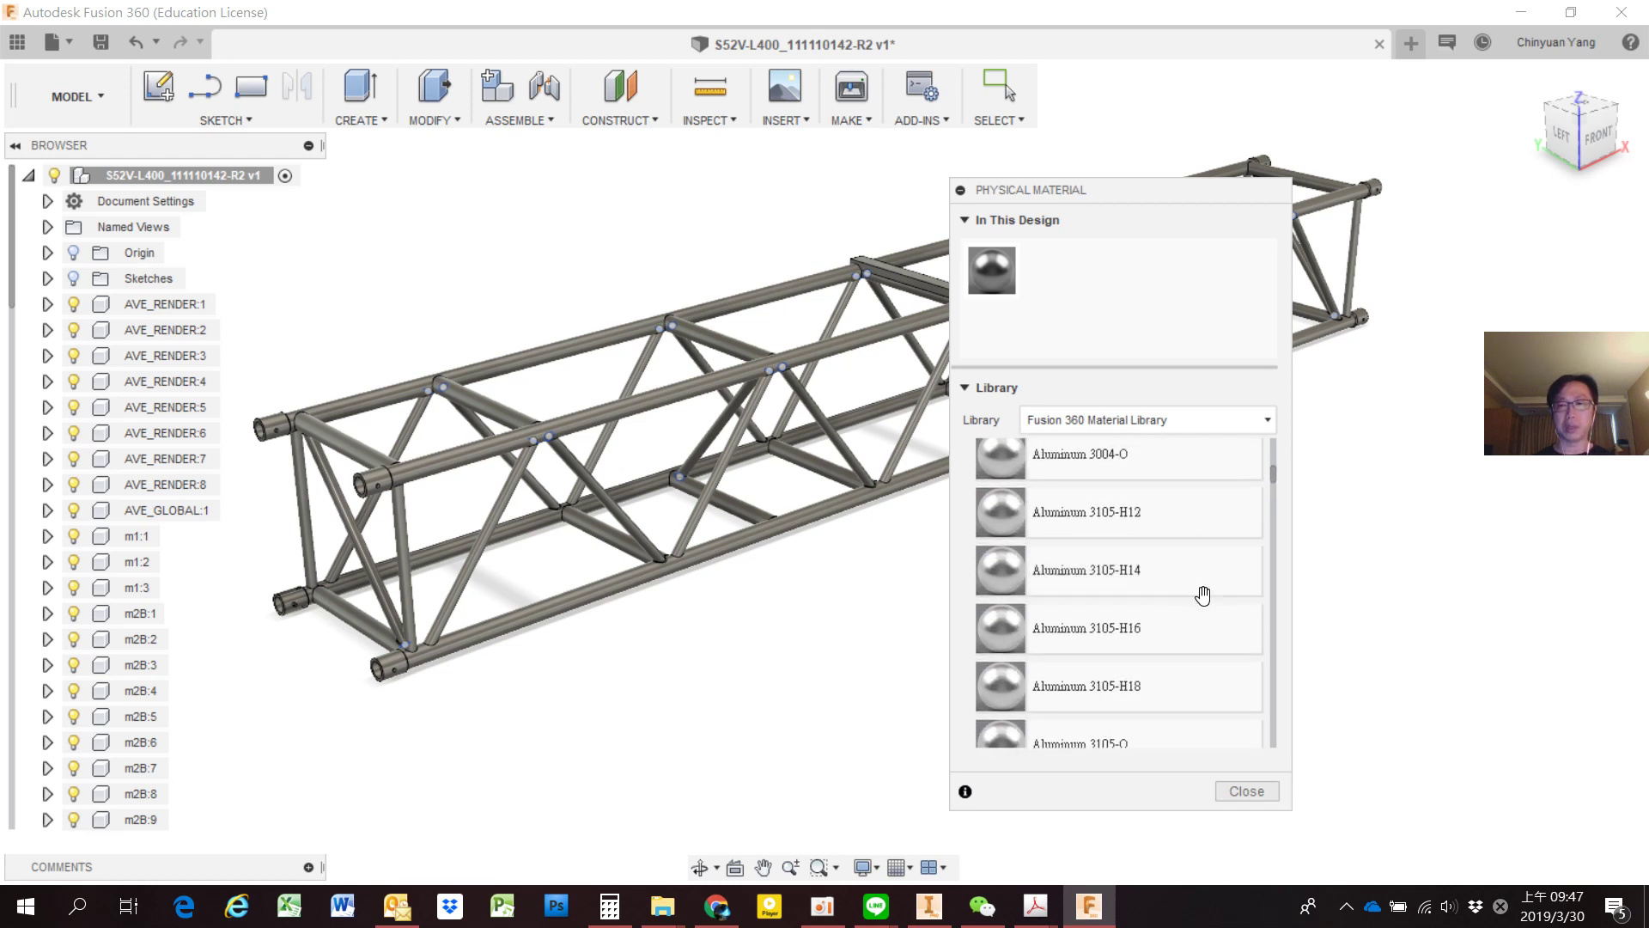
pyautogui.scroll(2, 1233, 619)
pyautogui.scroll(1, 1229, 608)
pyautogui.scroll(-2, 1228, 609)
pyautogui.scroll(-1, 1219, 602)
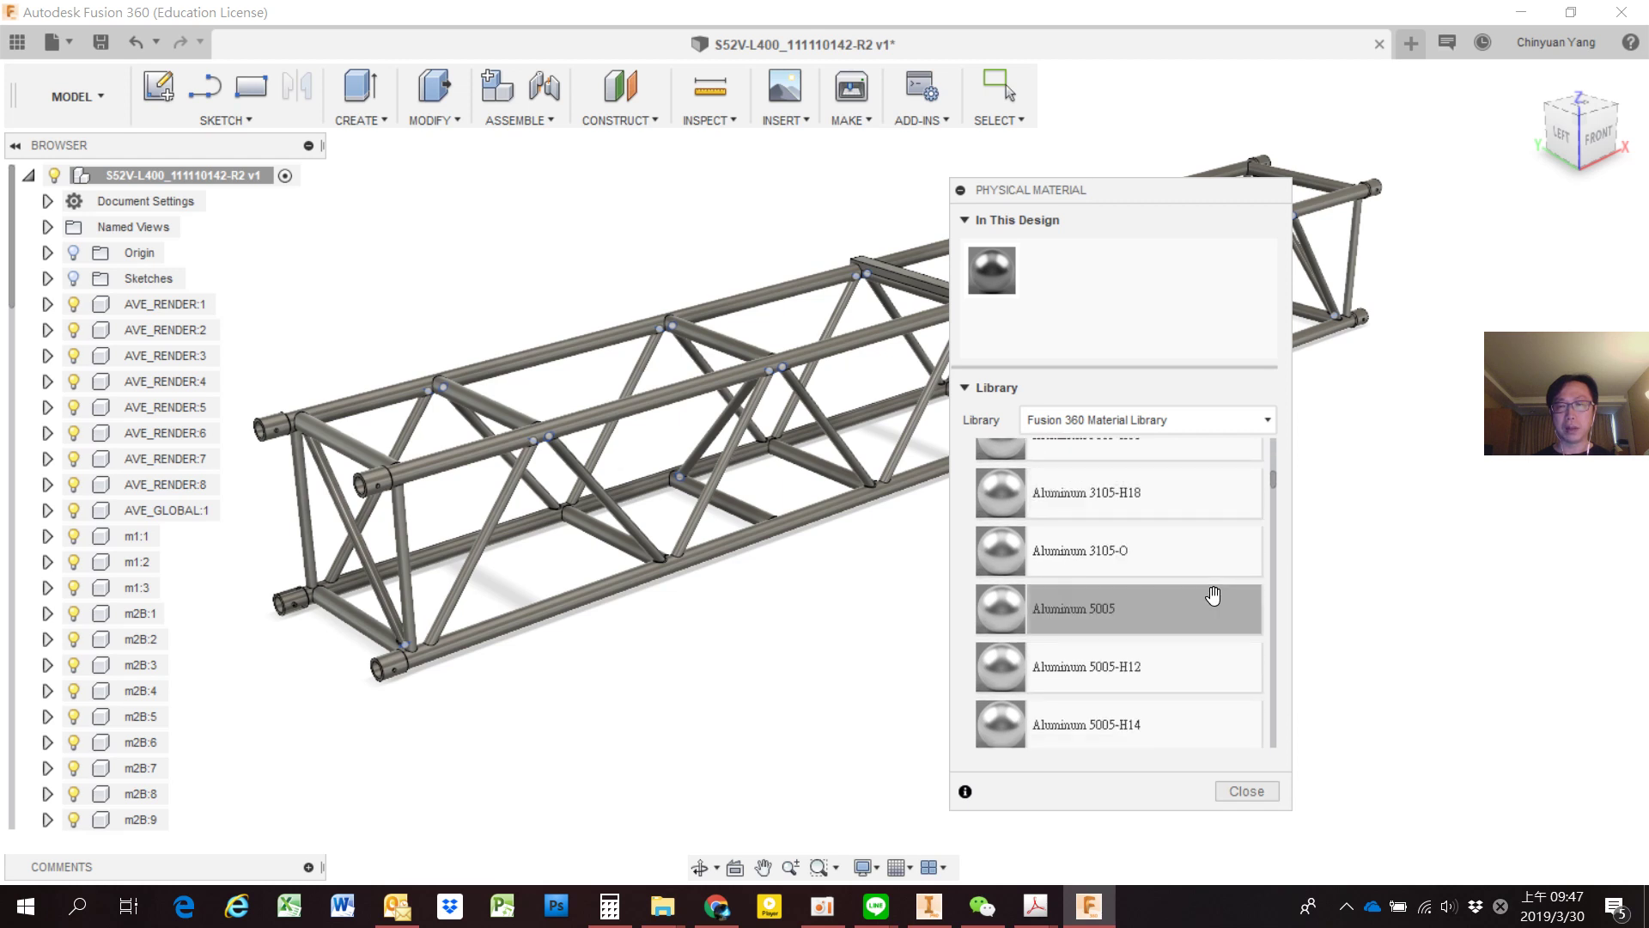
pyautogui.scroll(-2, 1215, 593)
pyautogui.scroll(-2, 1212, 593)
pyautogui.scroll(-2, 1212, 592)
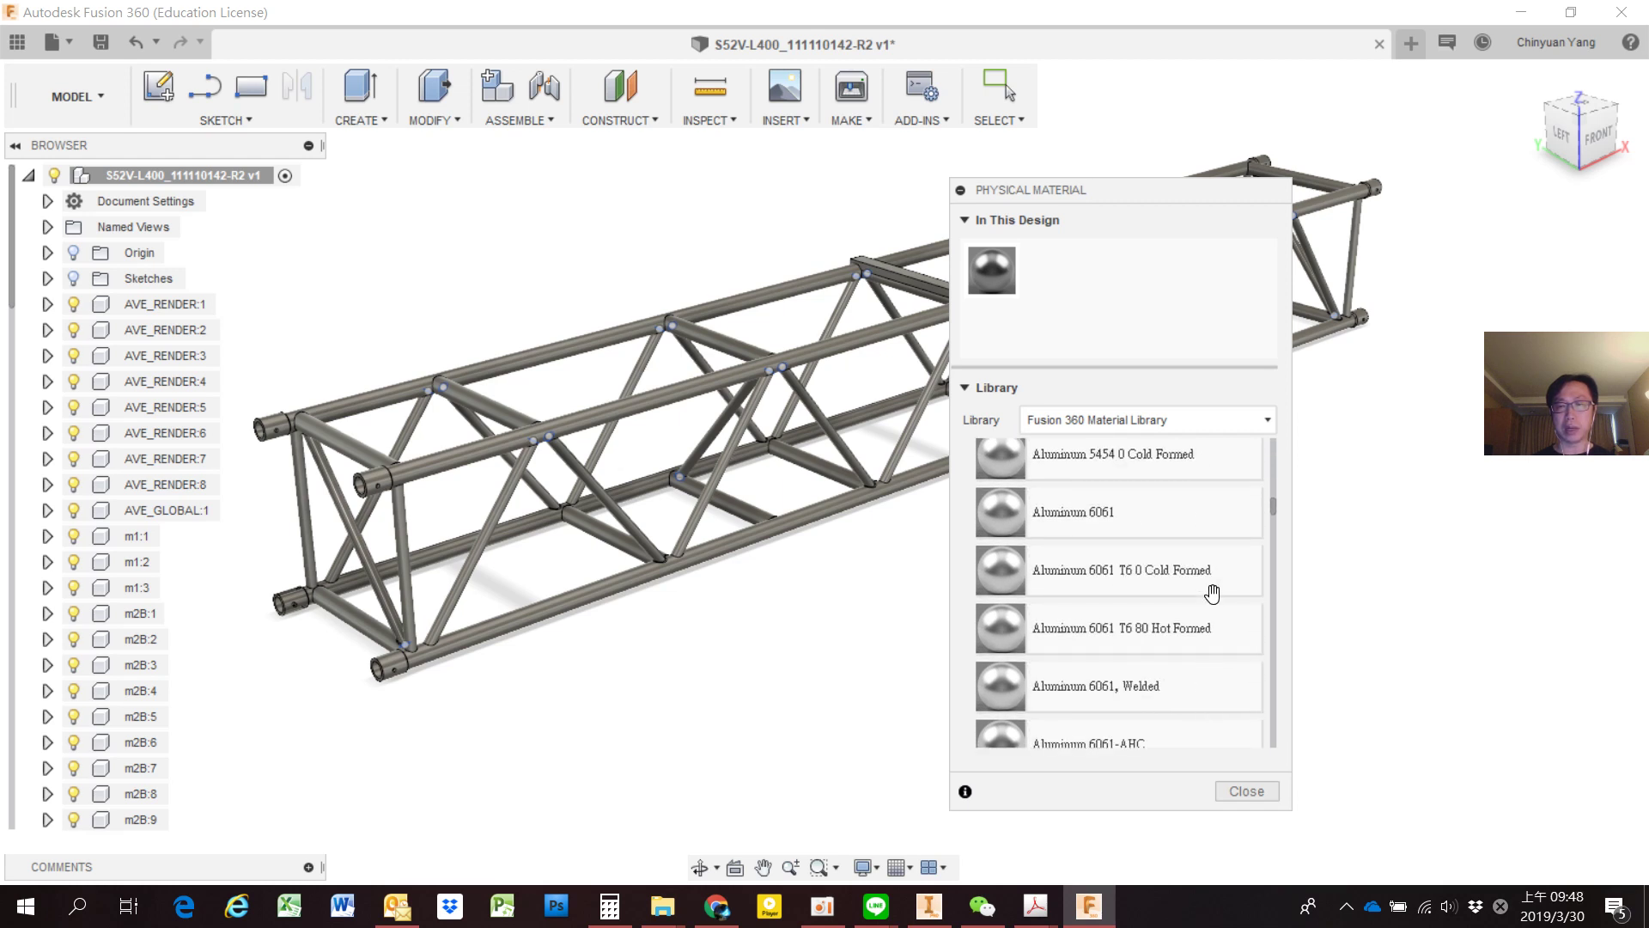
pyautogui.moveTo(1143, 515); pyautogui.dragTo(1065, 292)
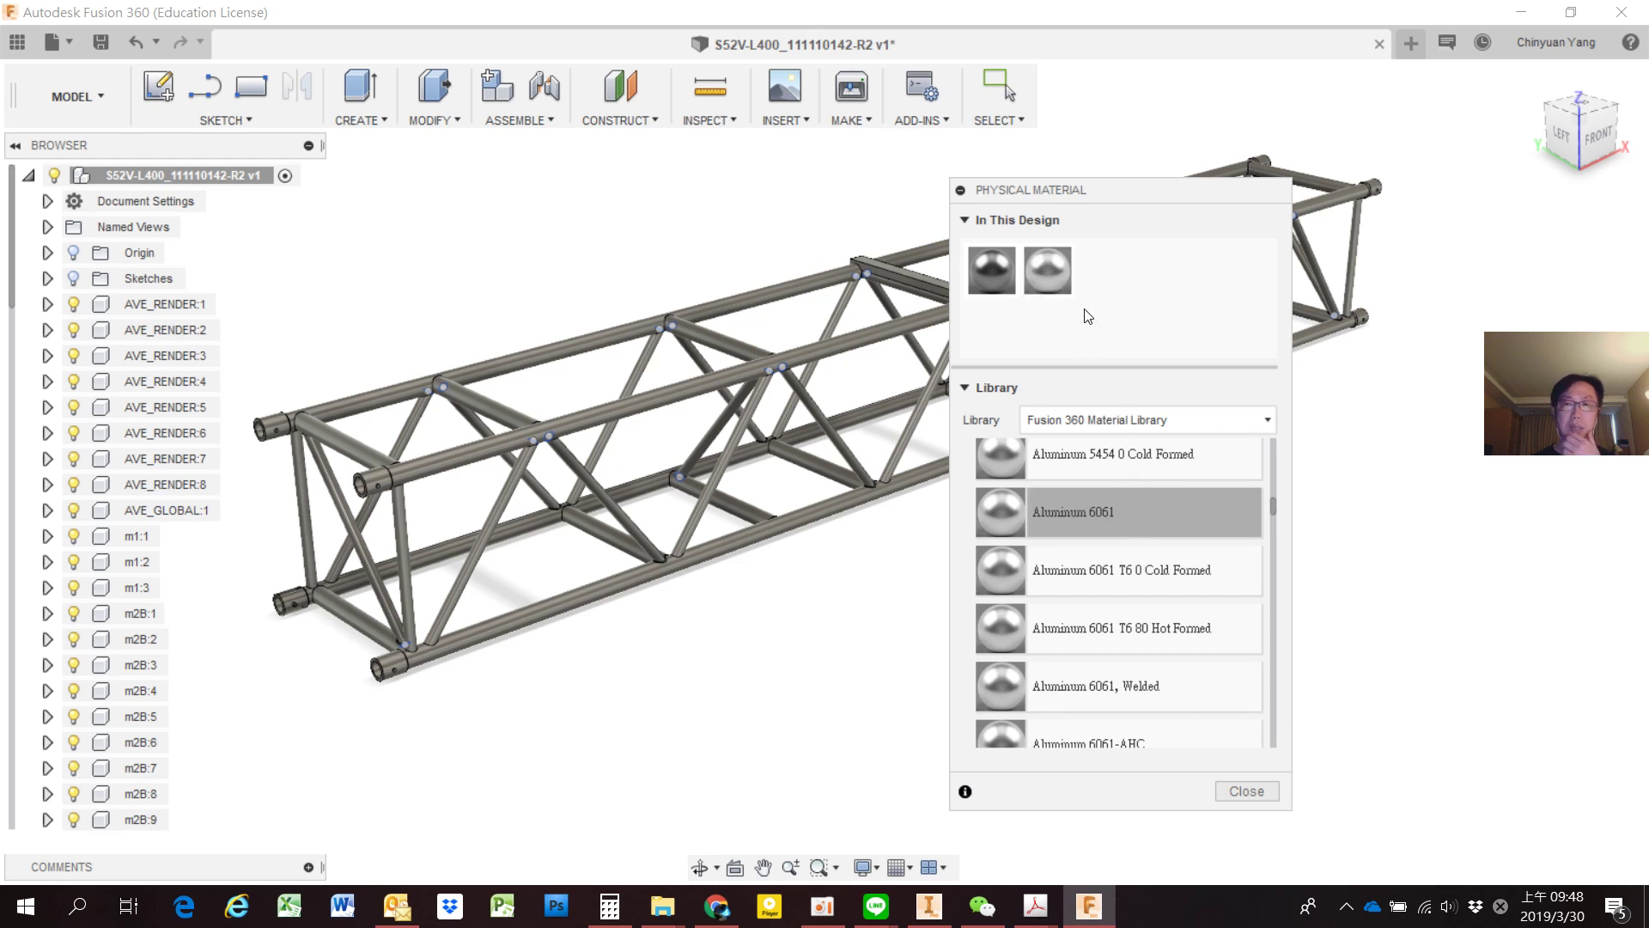
# Duplicate Aluminum 6061 and start editing the copy's name.
pyautogui.rightClick(1048, 281)
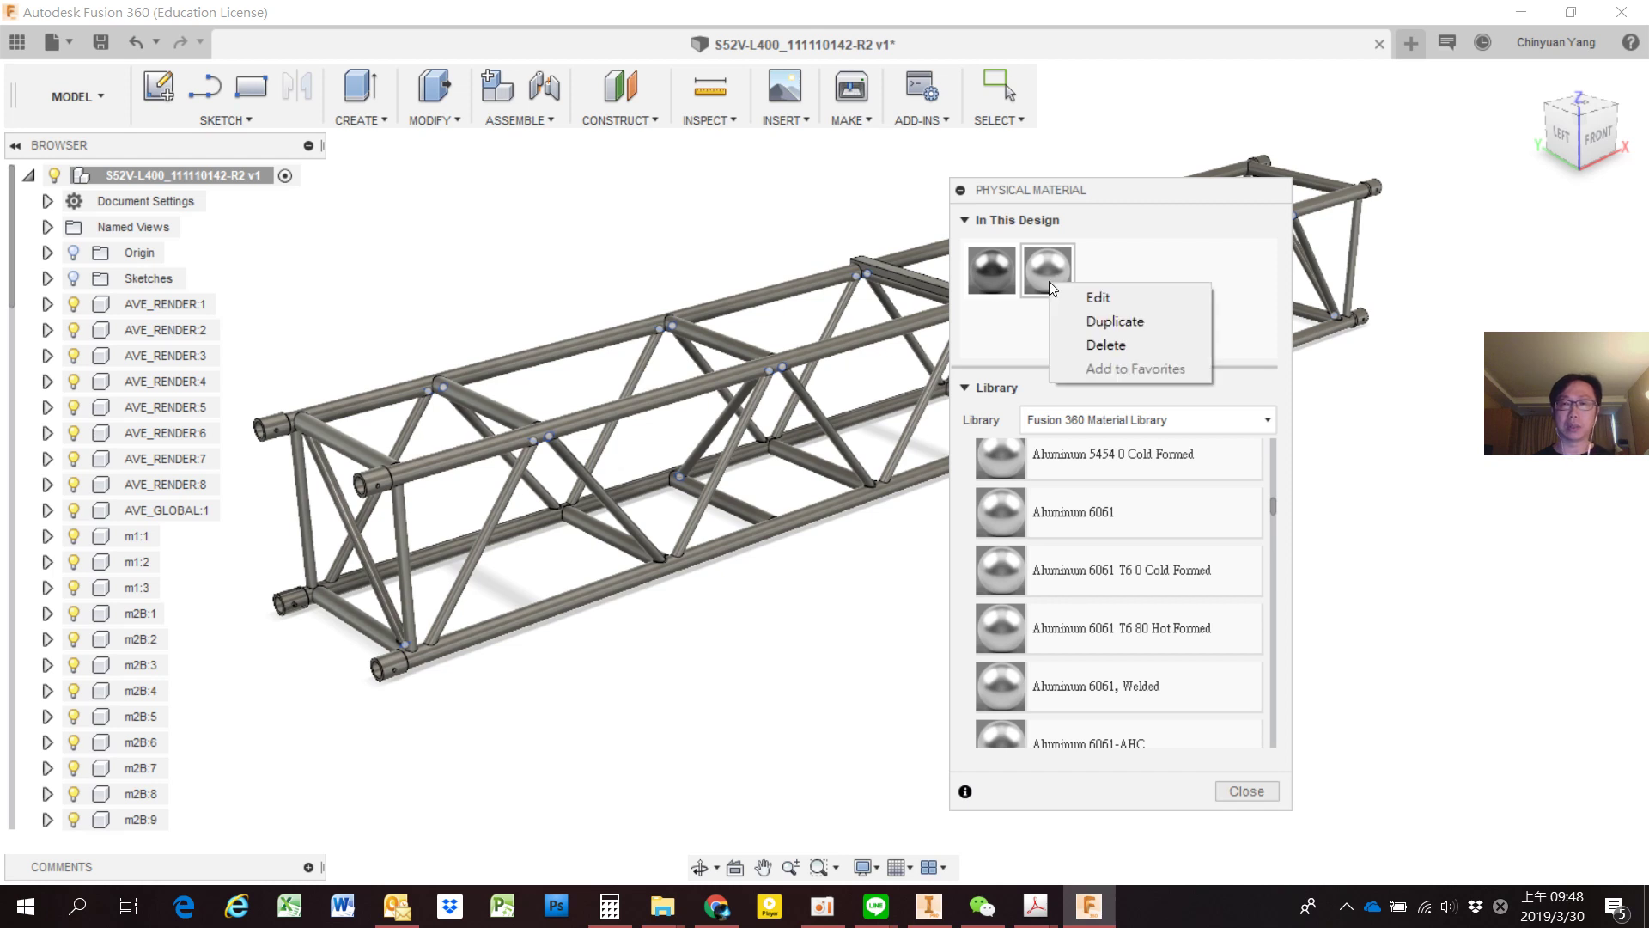
pyautogui.click(1113, 322)
pyautogui.rightClick(1105, 268)
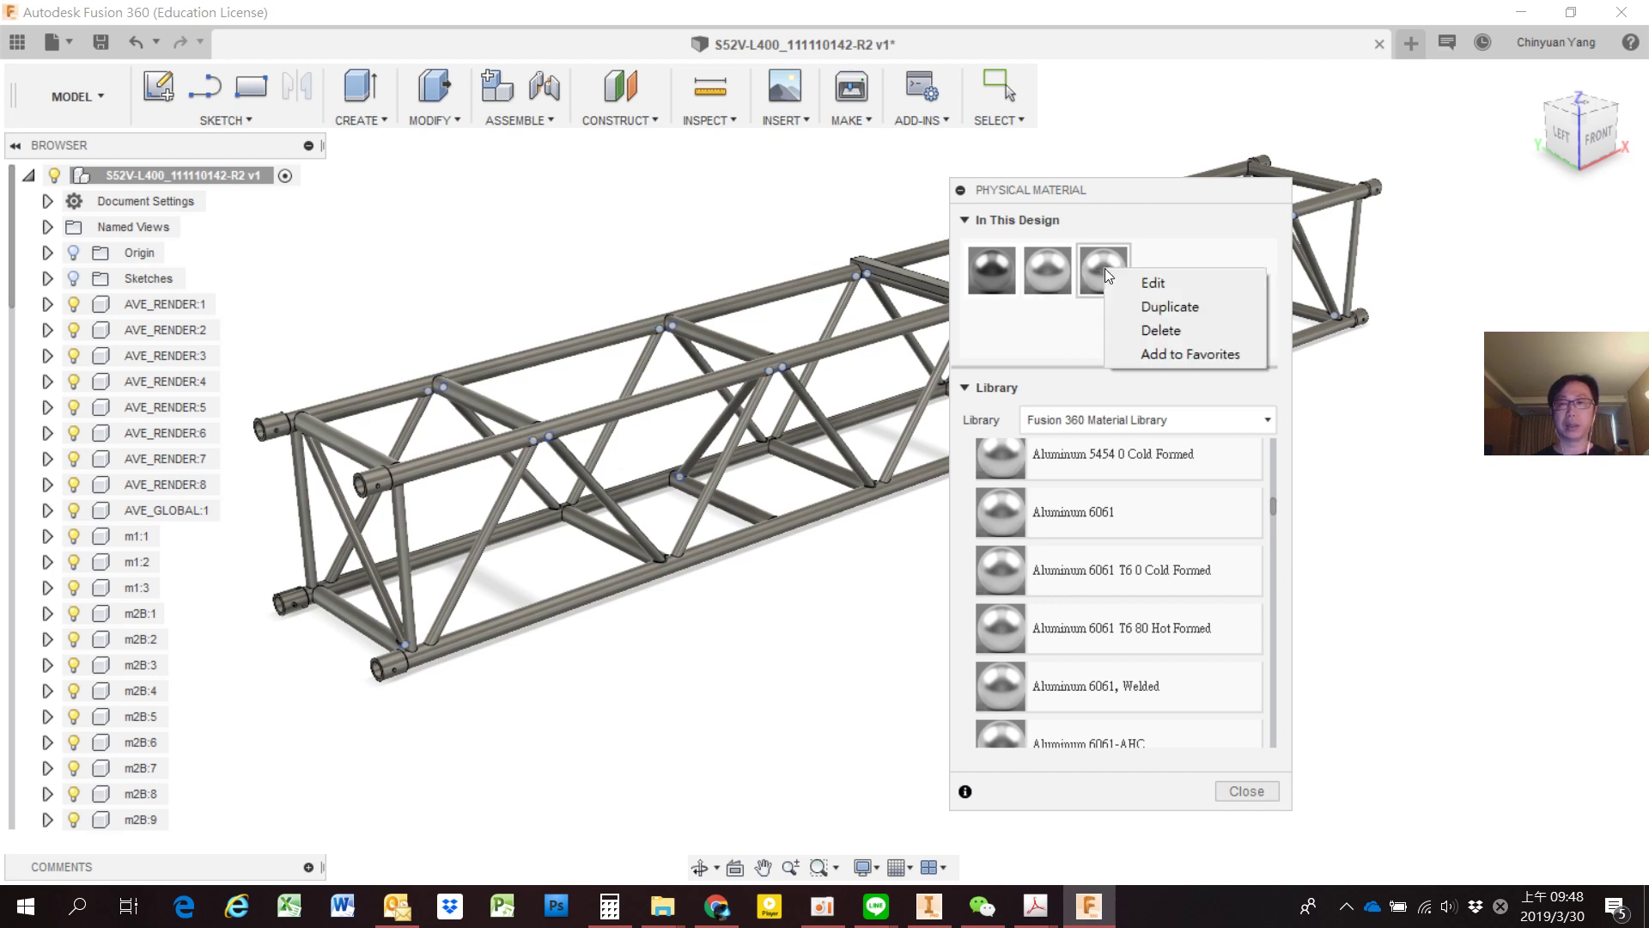
pyautogui.click(1139, 286)
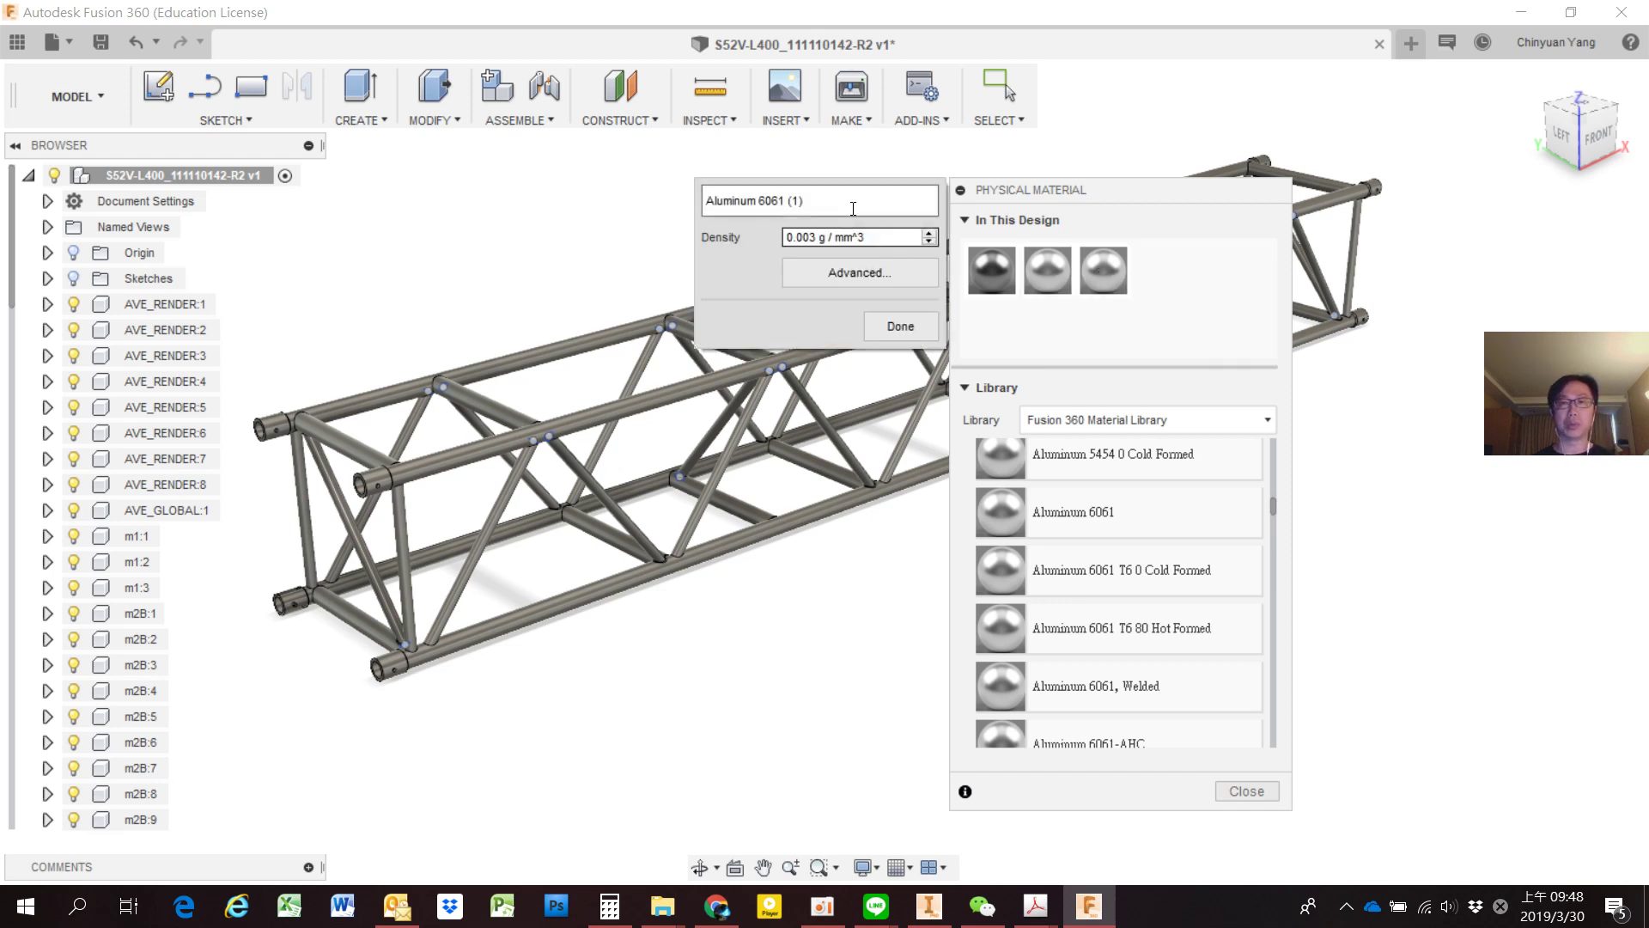
pyautogui.moveTo(831, 200); pyautogui.dragTo(772, 200)
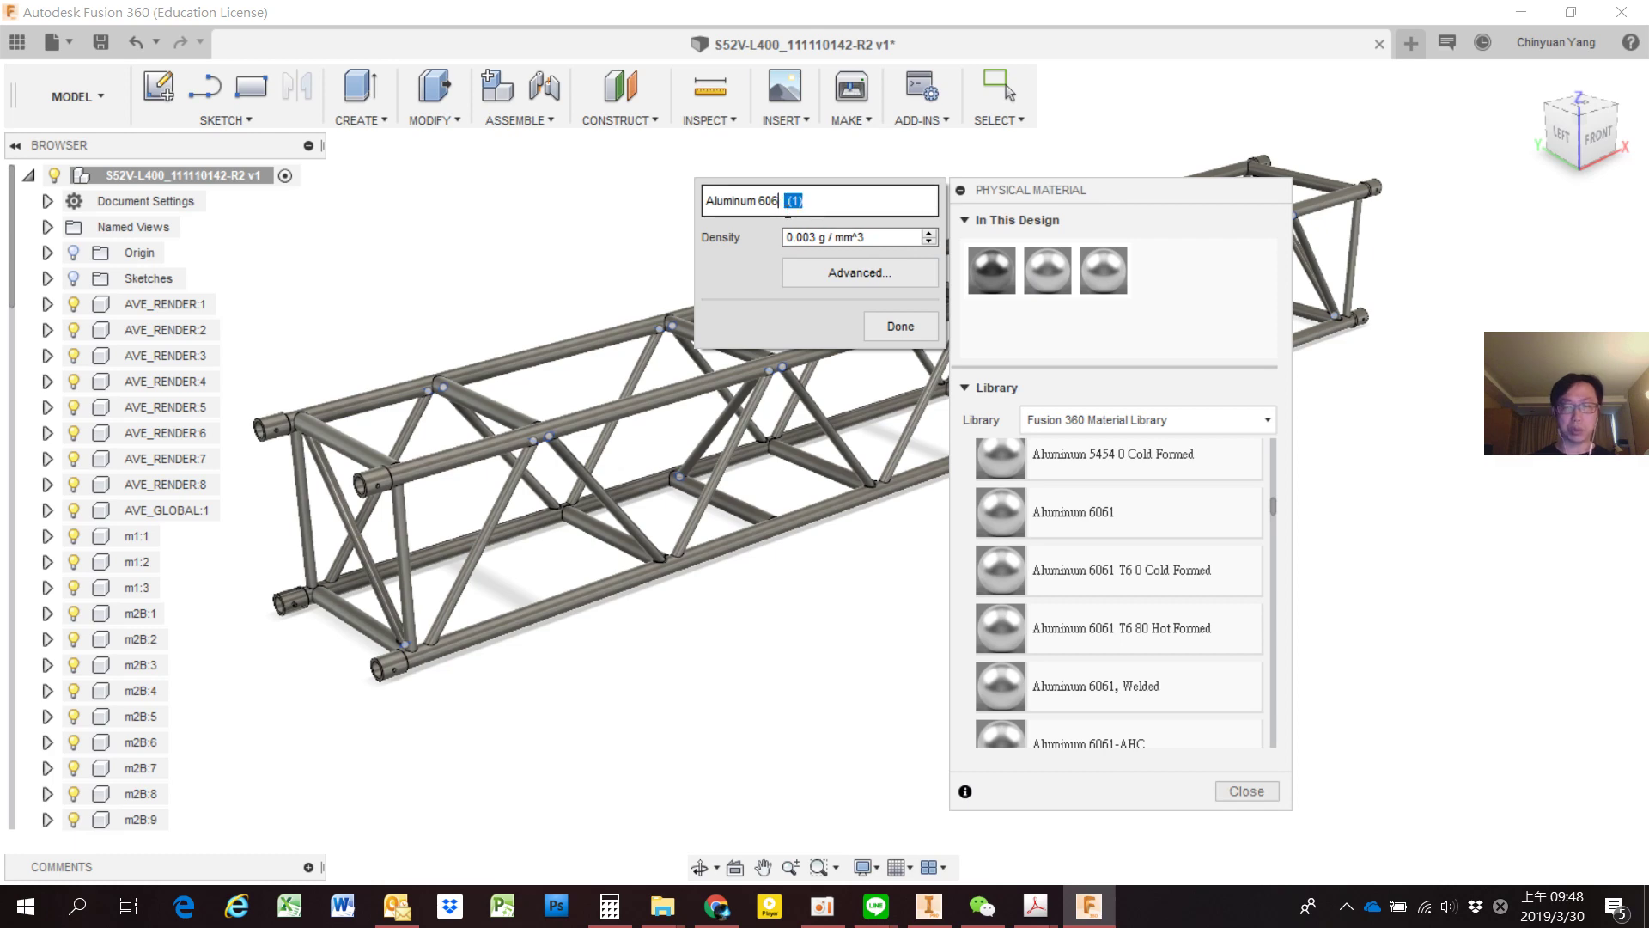
pyautogui.write('3')
pyautogui.hotkey('alt', 'Tab')
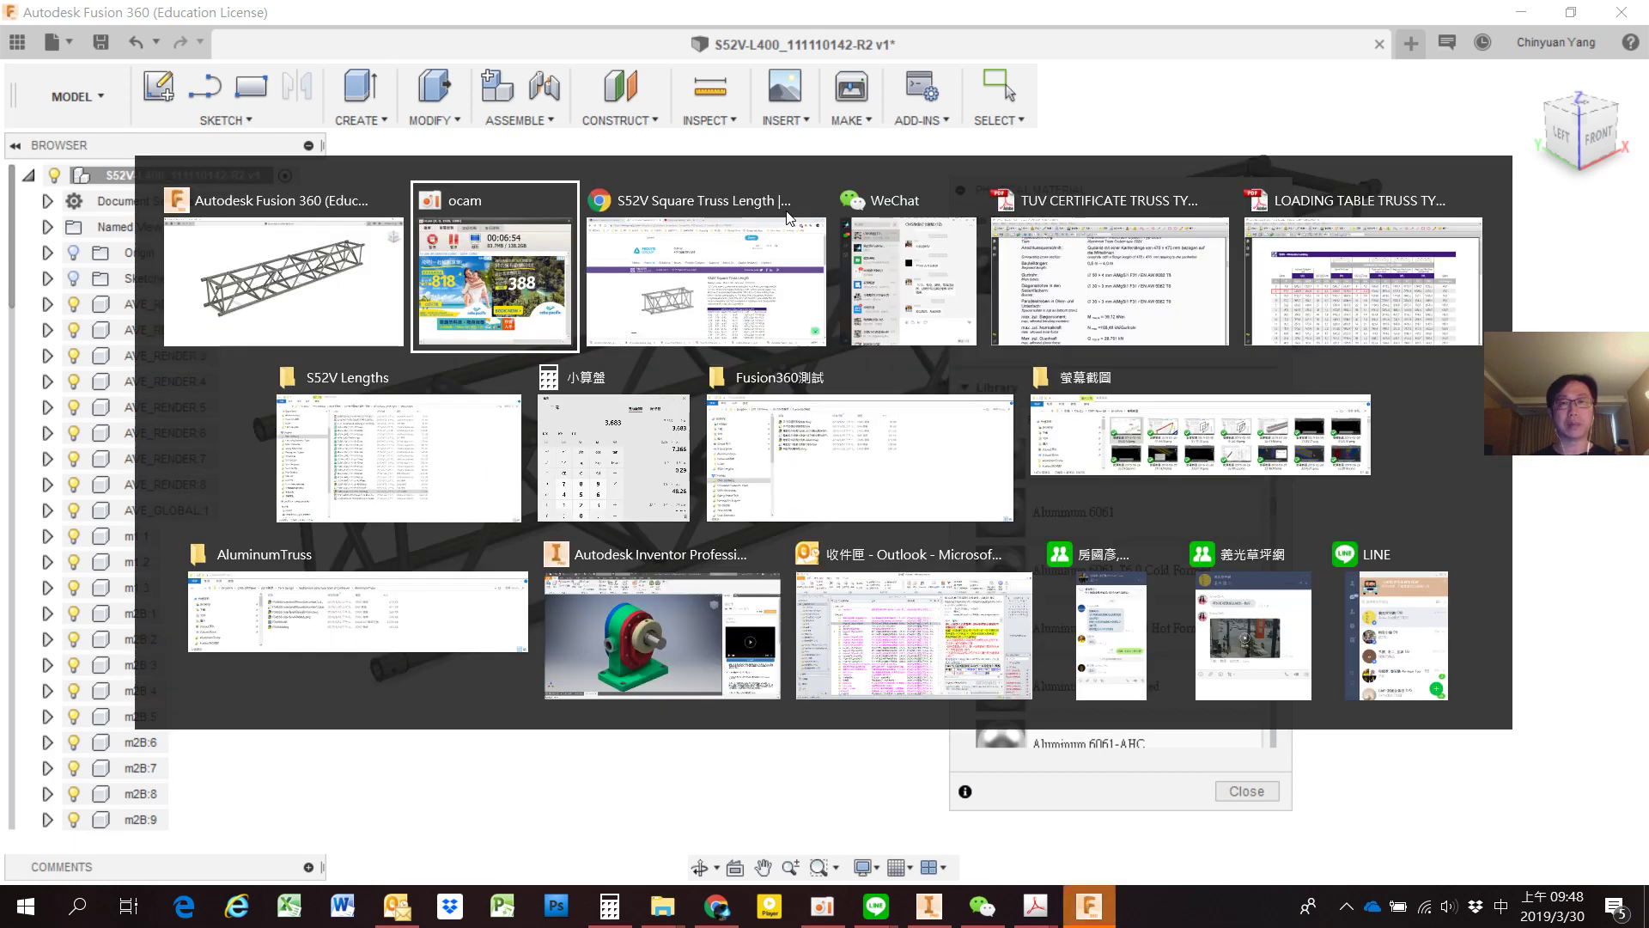
# Check the S52V TÜV certificate for the EN AW 6082 T6 main tube alloy, then return to Chrome.
pyautogui.click(787, 217)
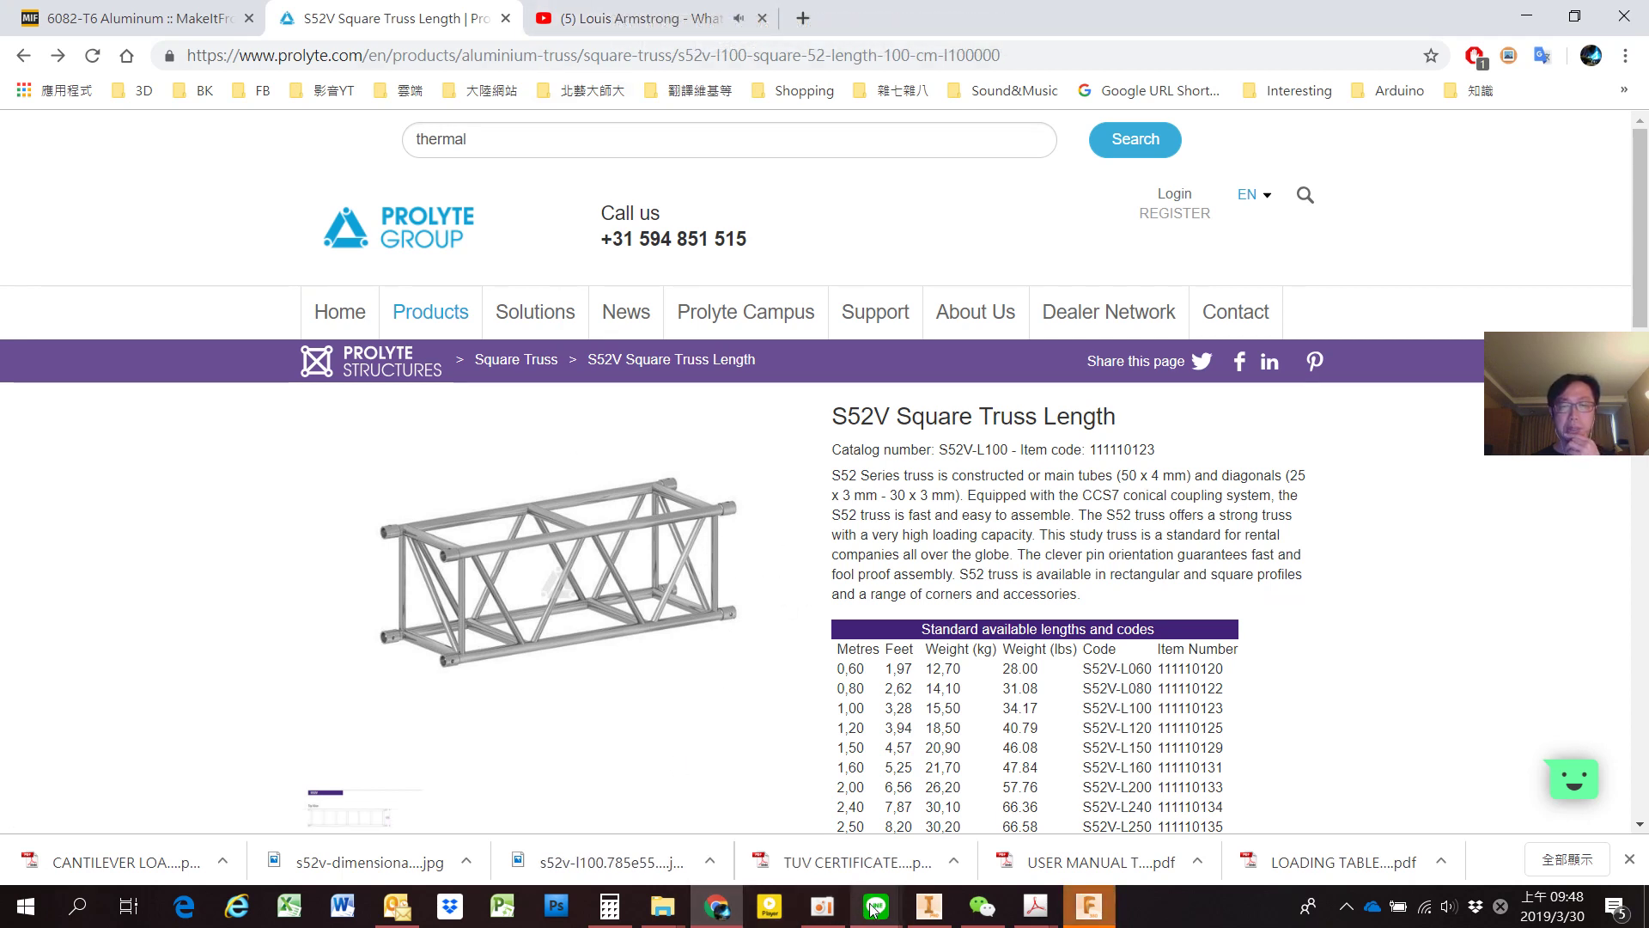
pyautogui.click(1037, 908)
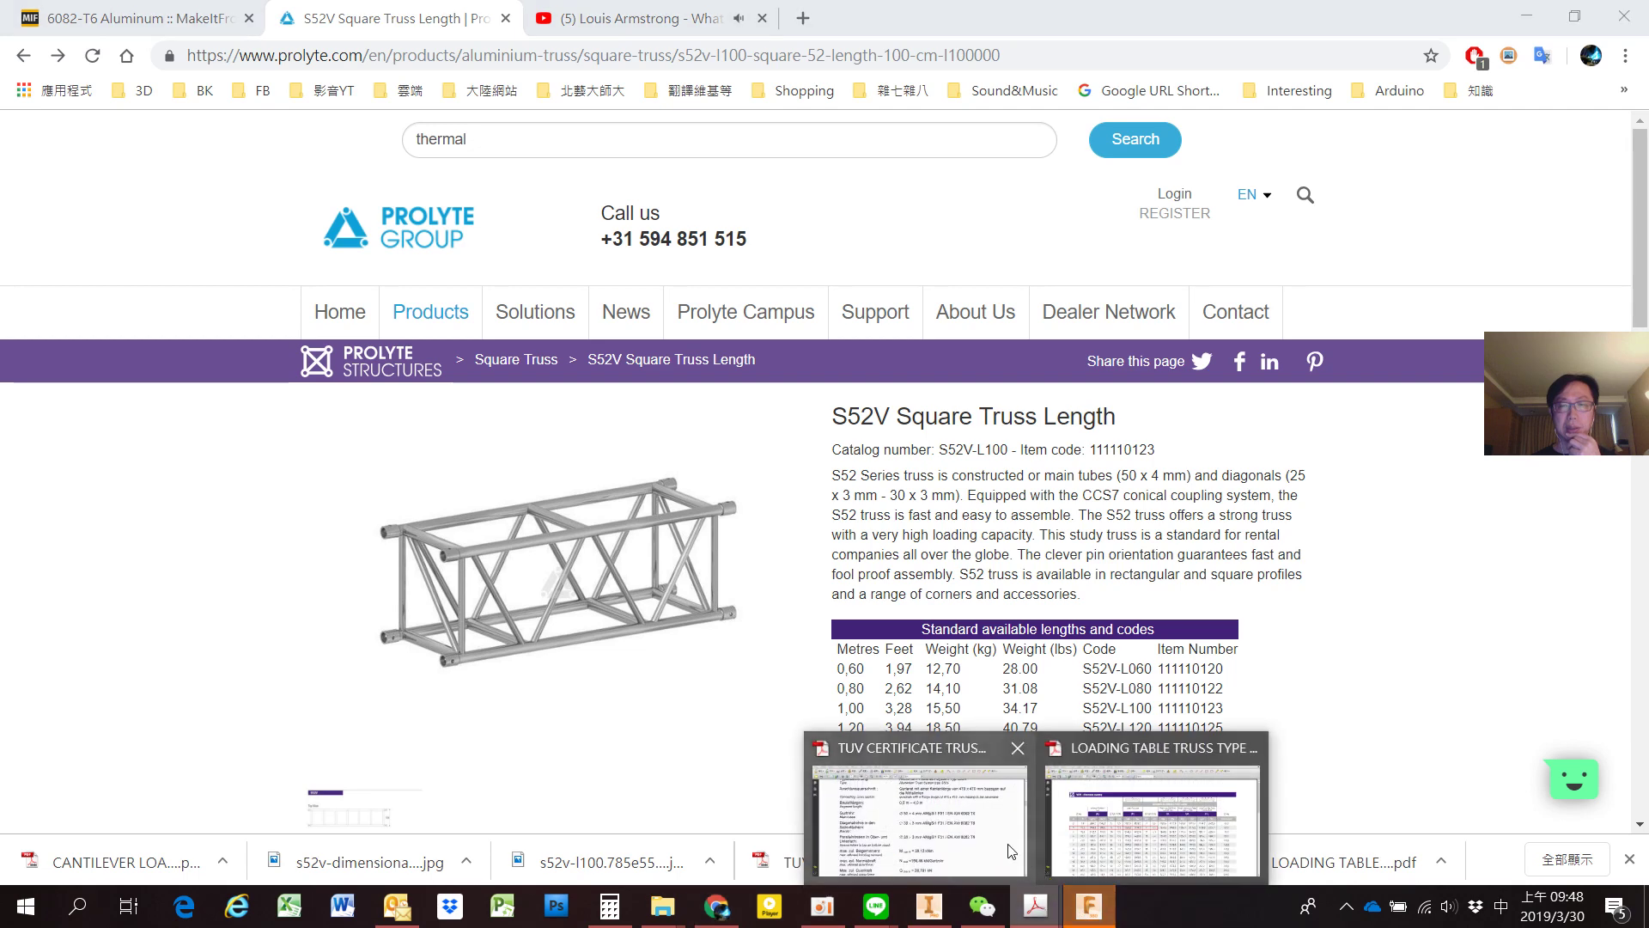
pyautogui.click(972, 831)
pyautogui.scroll(2, 971, 633)
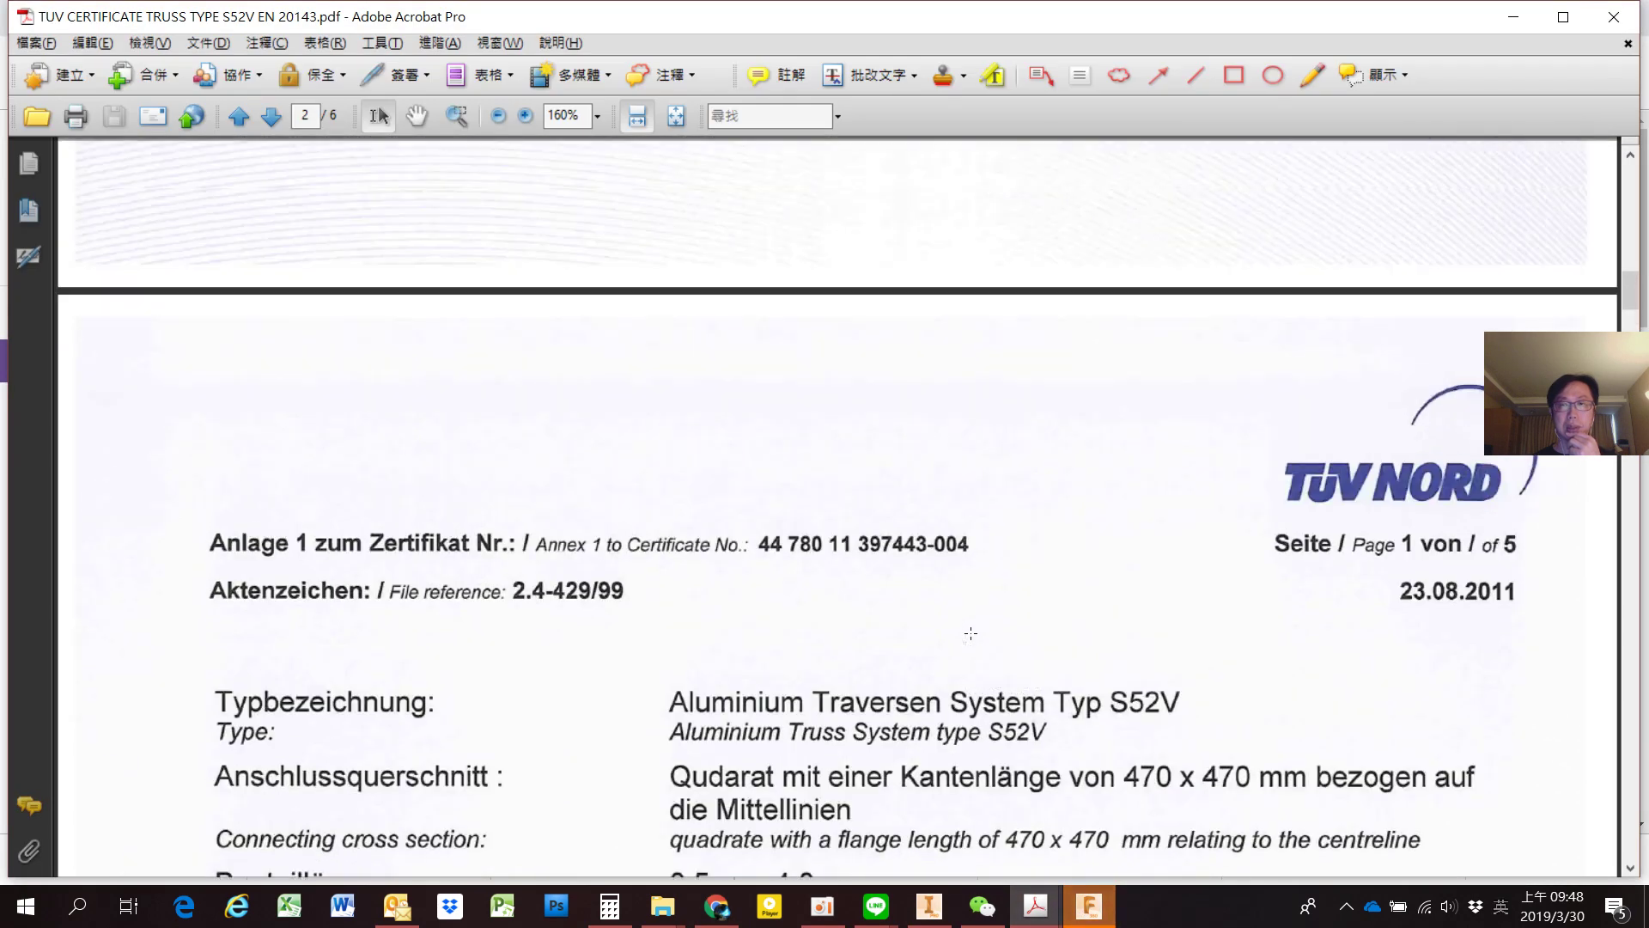
pyautogui.scroll(-2, 971, 633)
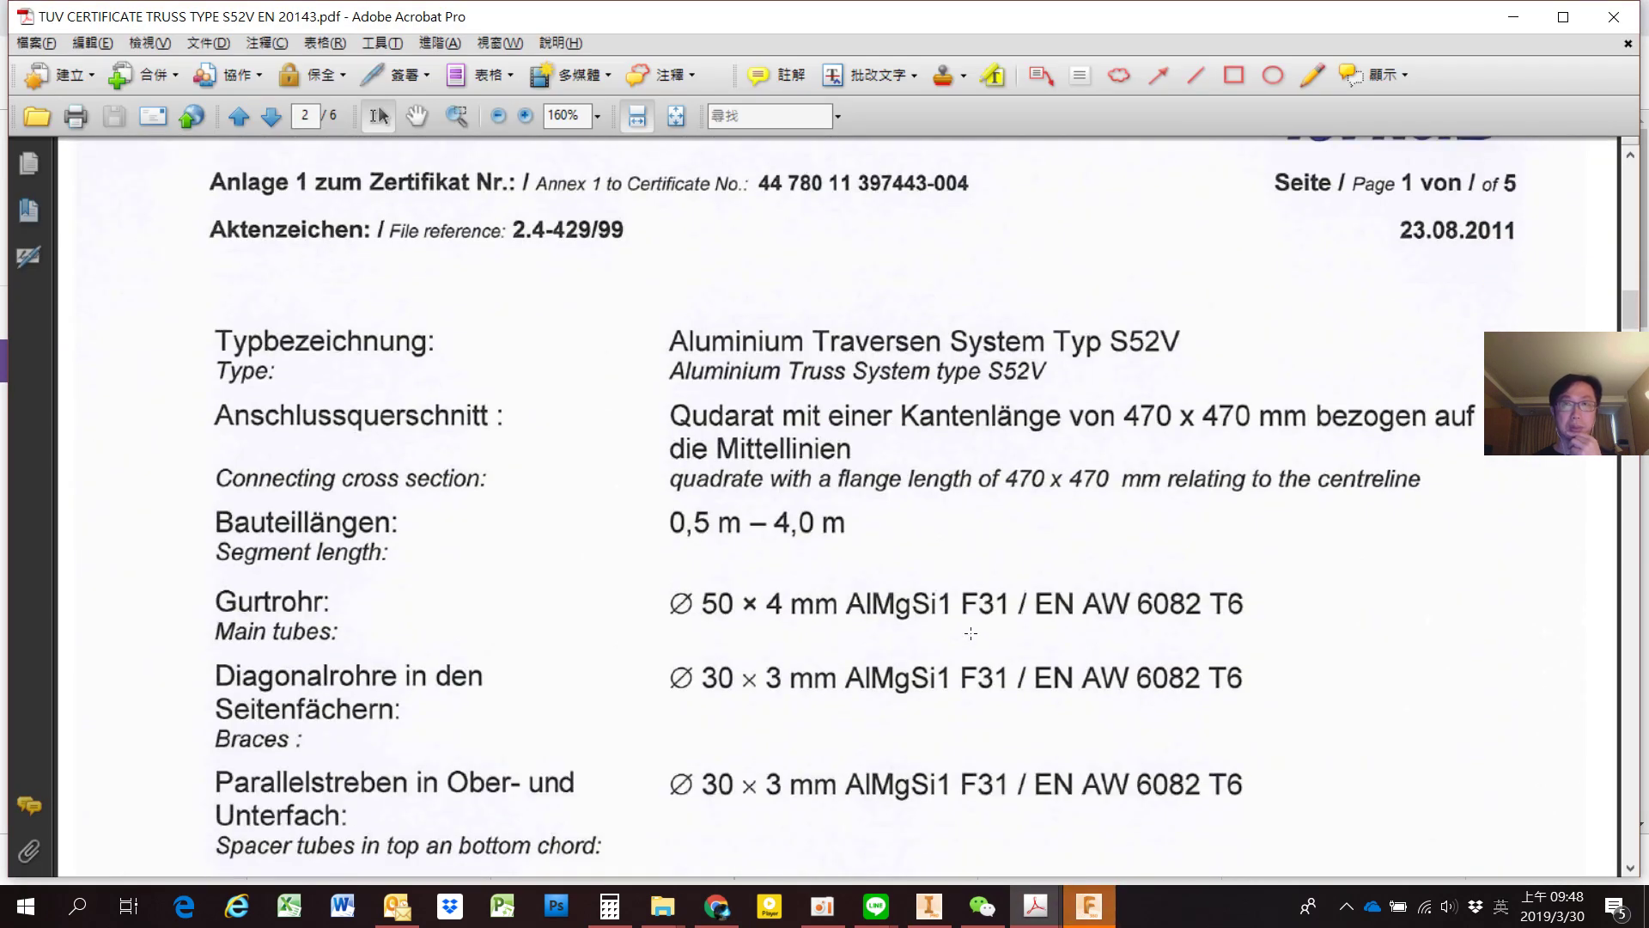
pyautogui.scroll(-1, 778, 647)
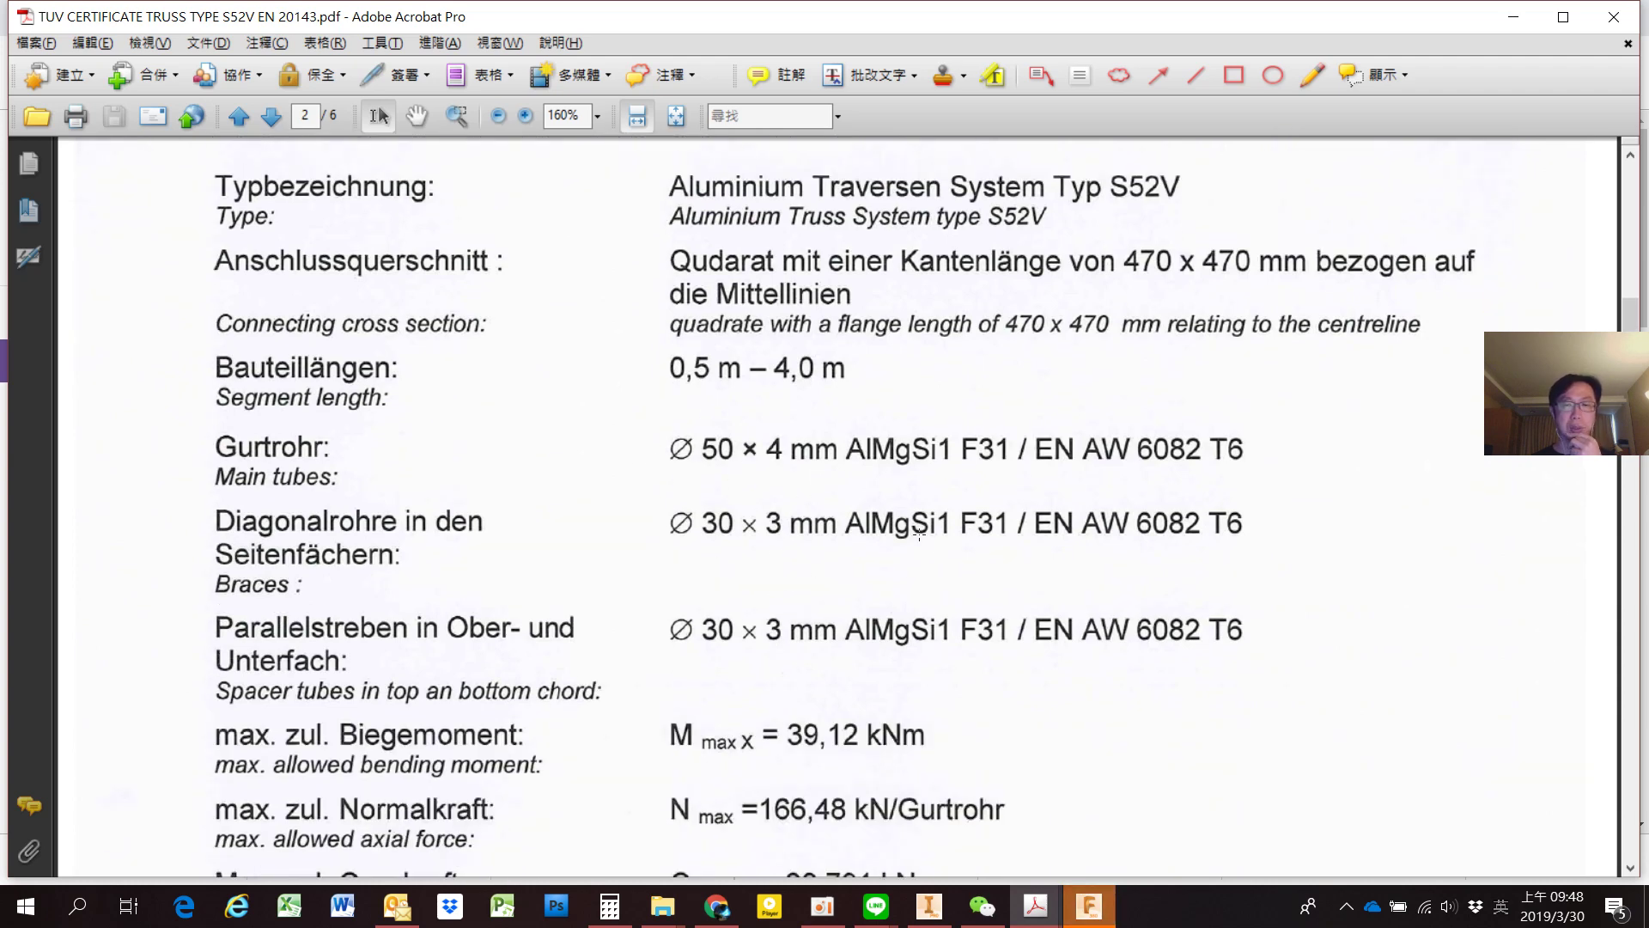
pyautogui.scroll(-2, 919, 535)
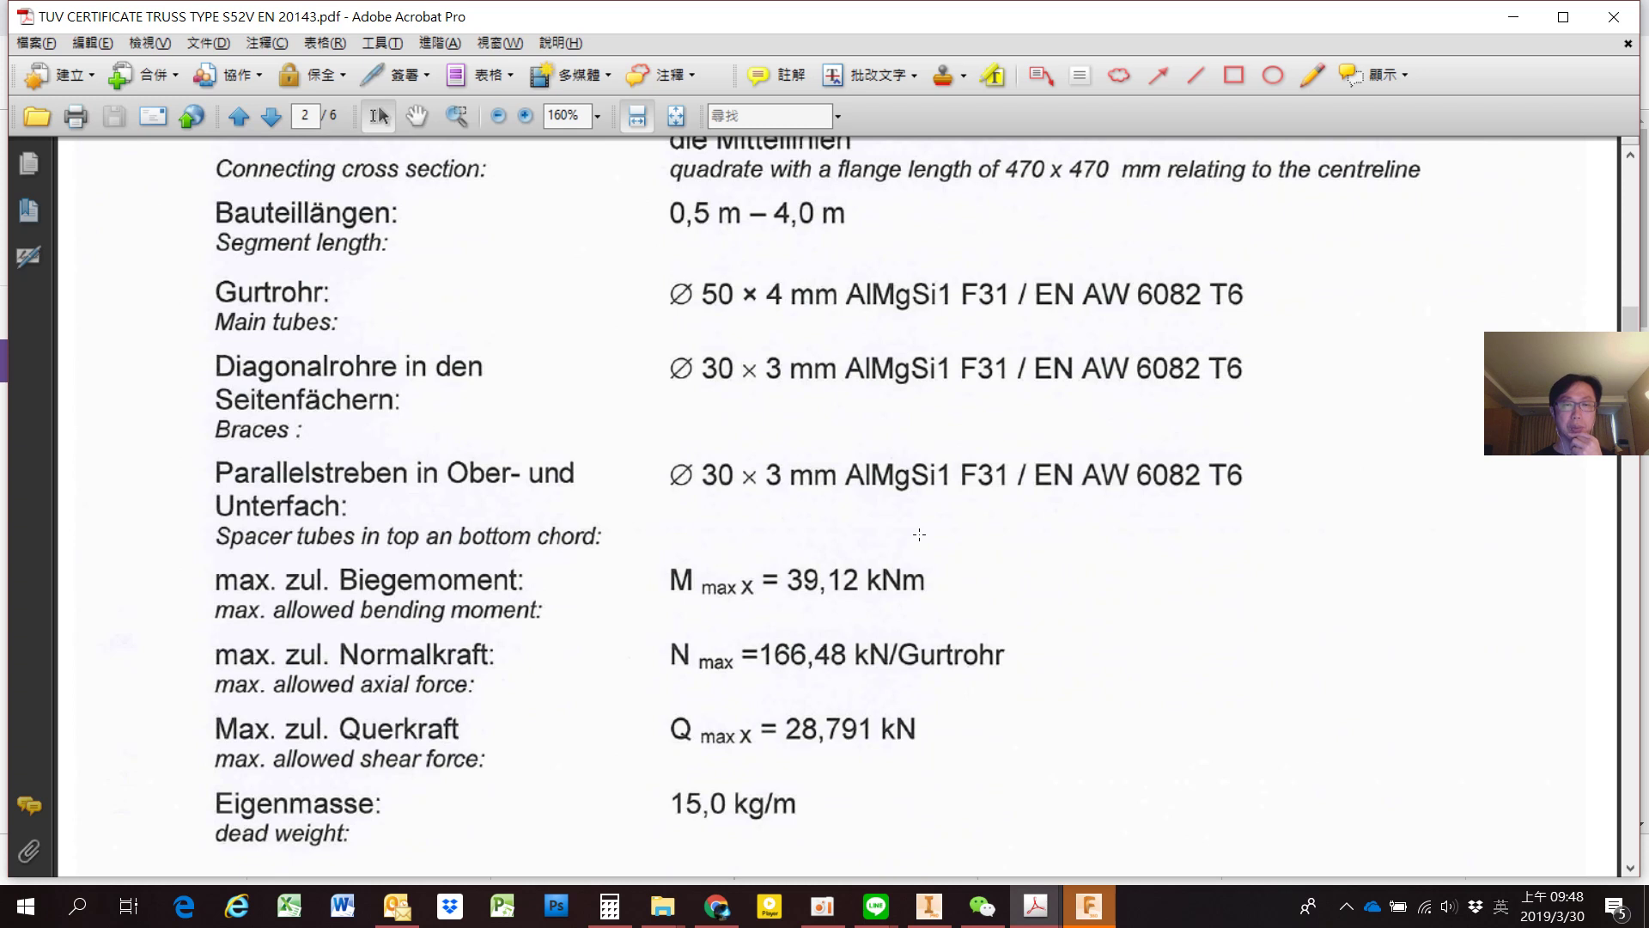
pyautogui.scroll(1, 919, 534)
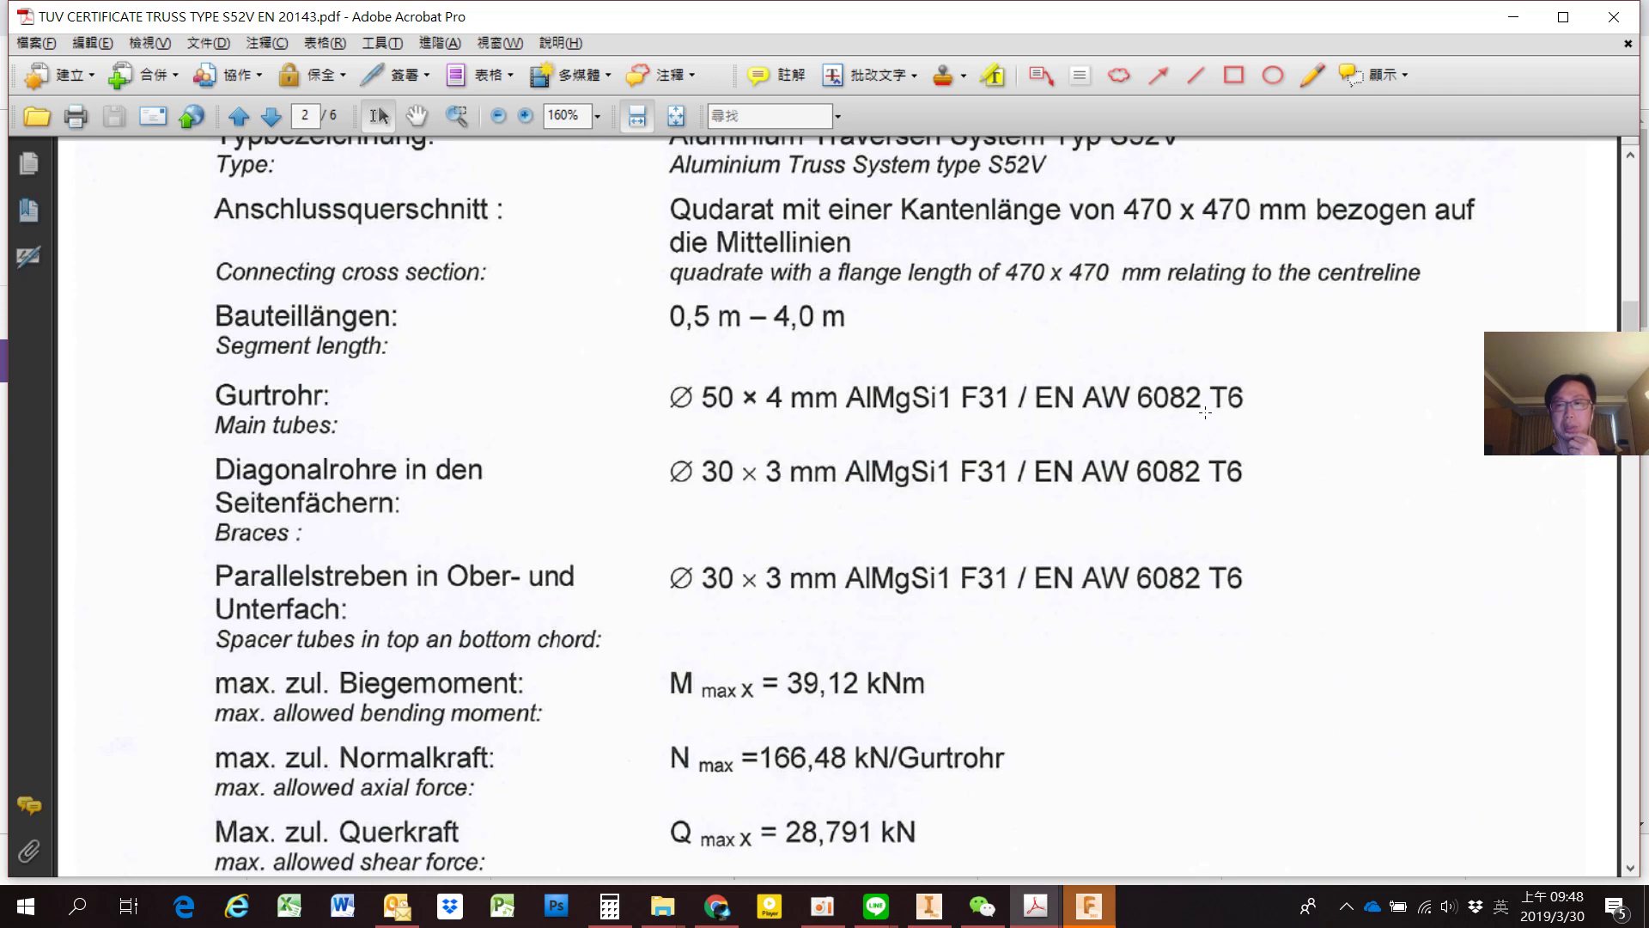
pyautogui.hotkey('alt', 'Tab')
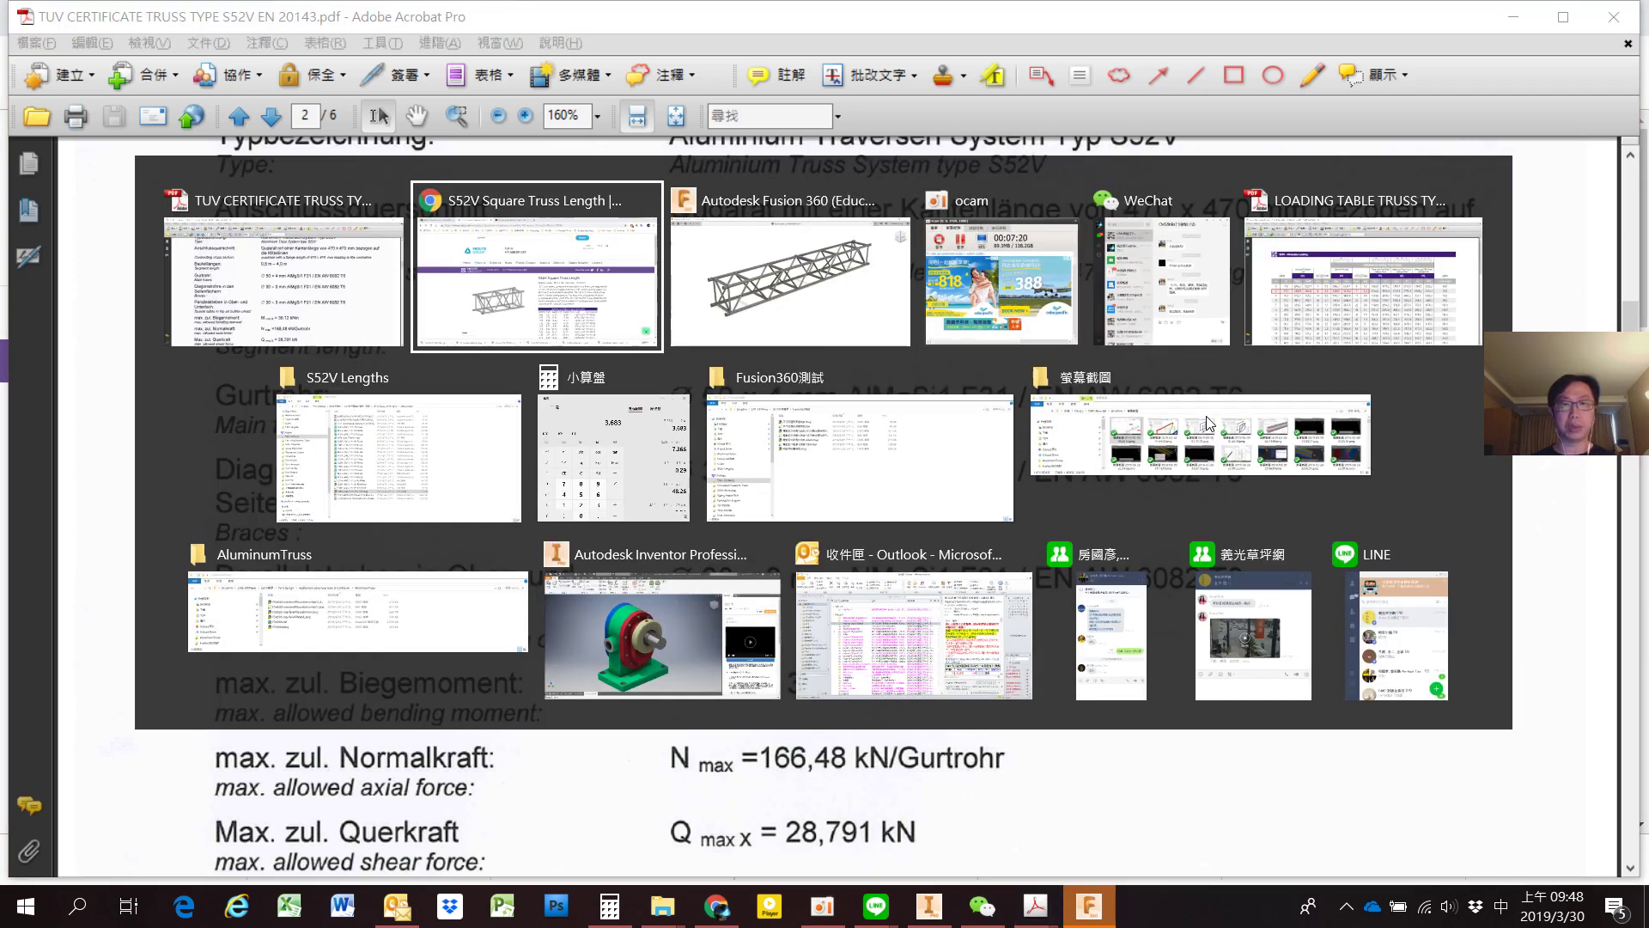
pyautogui.hotkey('alt', 'Tab')
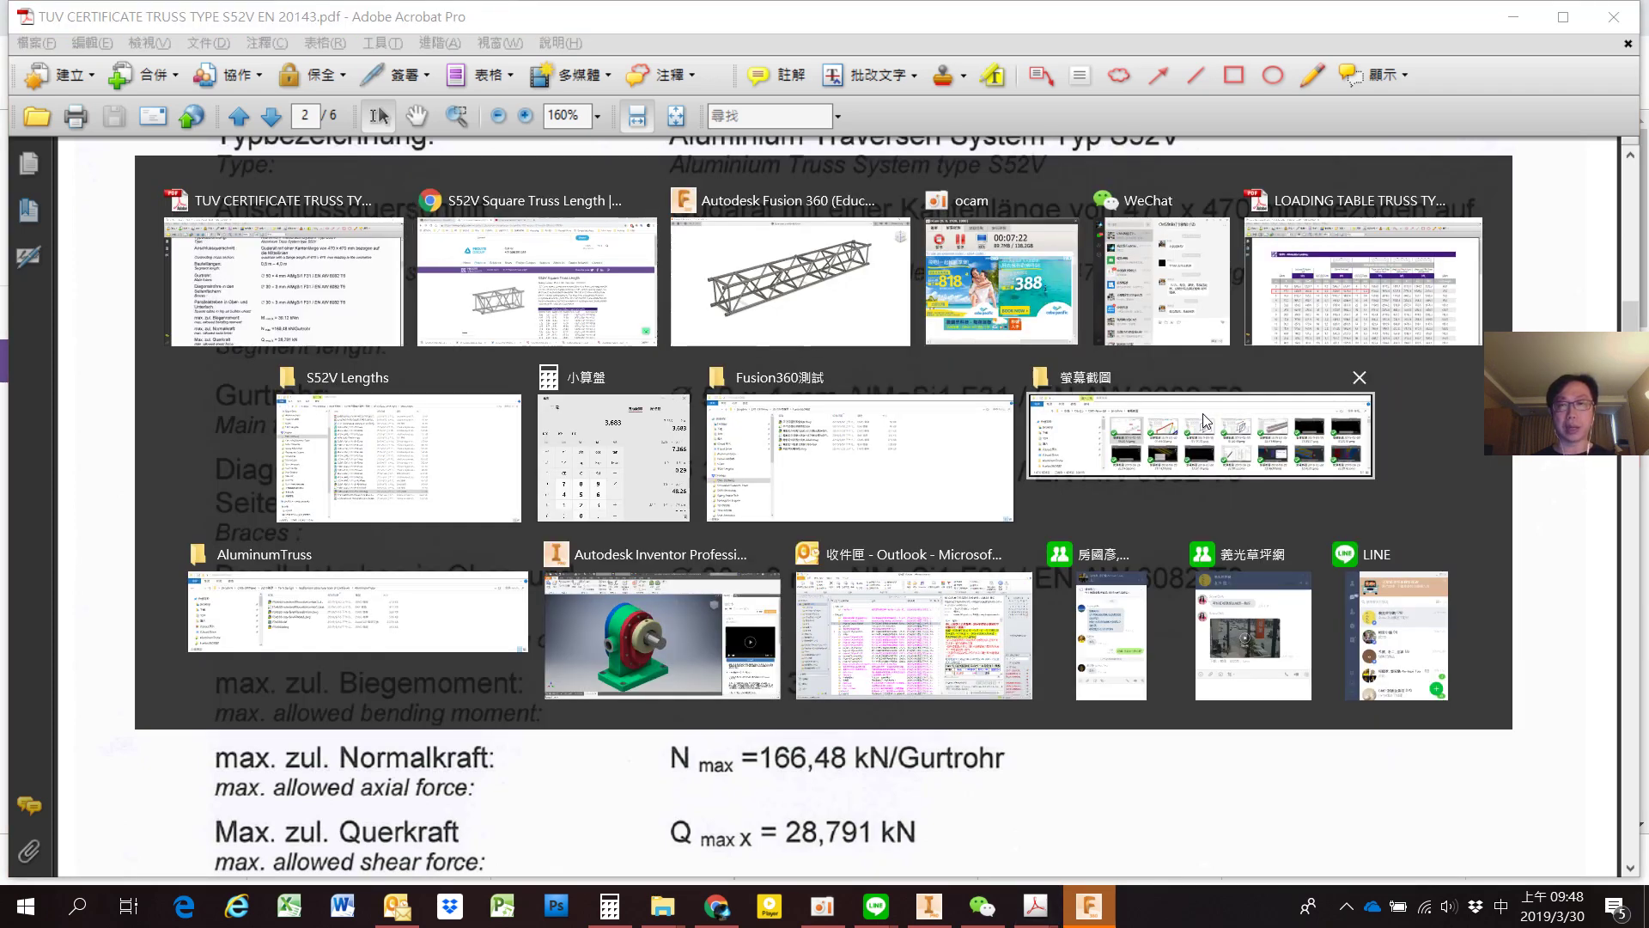
pyautogui.hotkey('alt', 'Tab')
pyautogui.hotkey('alt', 'Tab')
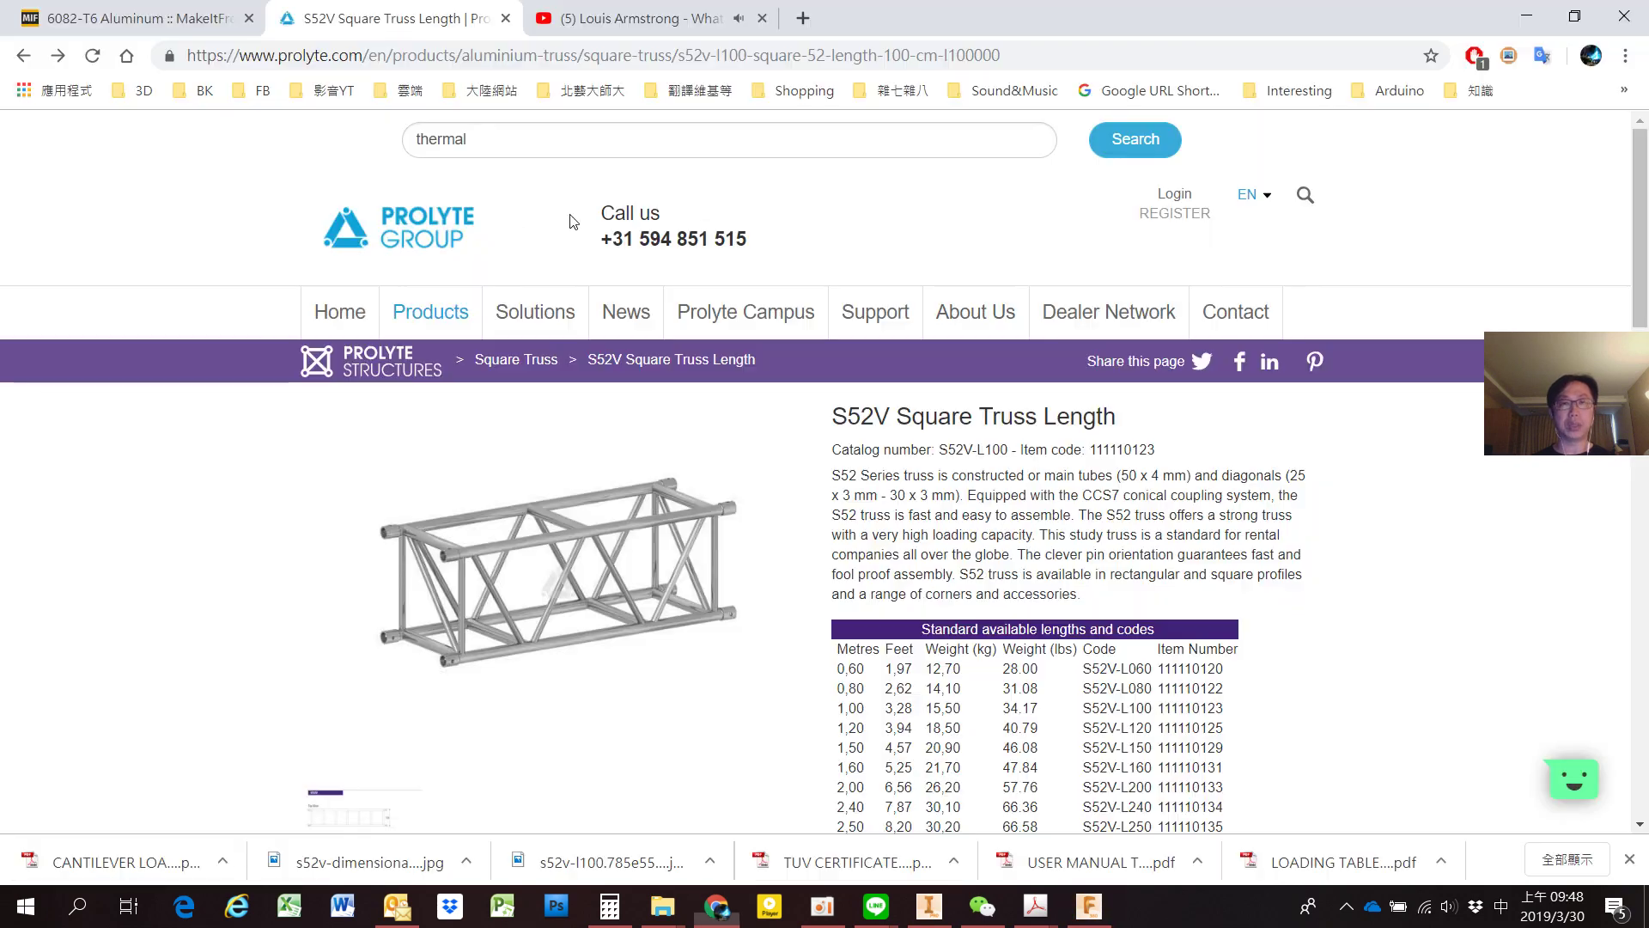
# Review 6082-T6 Aluminum's mechanical properties, including 270 MPa yield, then return to Fusion 360.
pyautogui.click(192, 16)
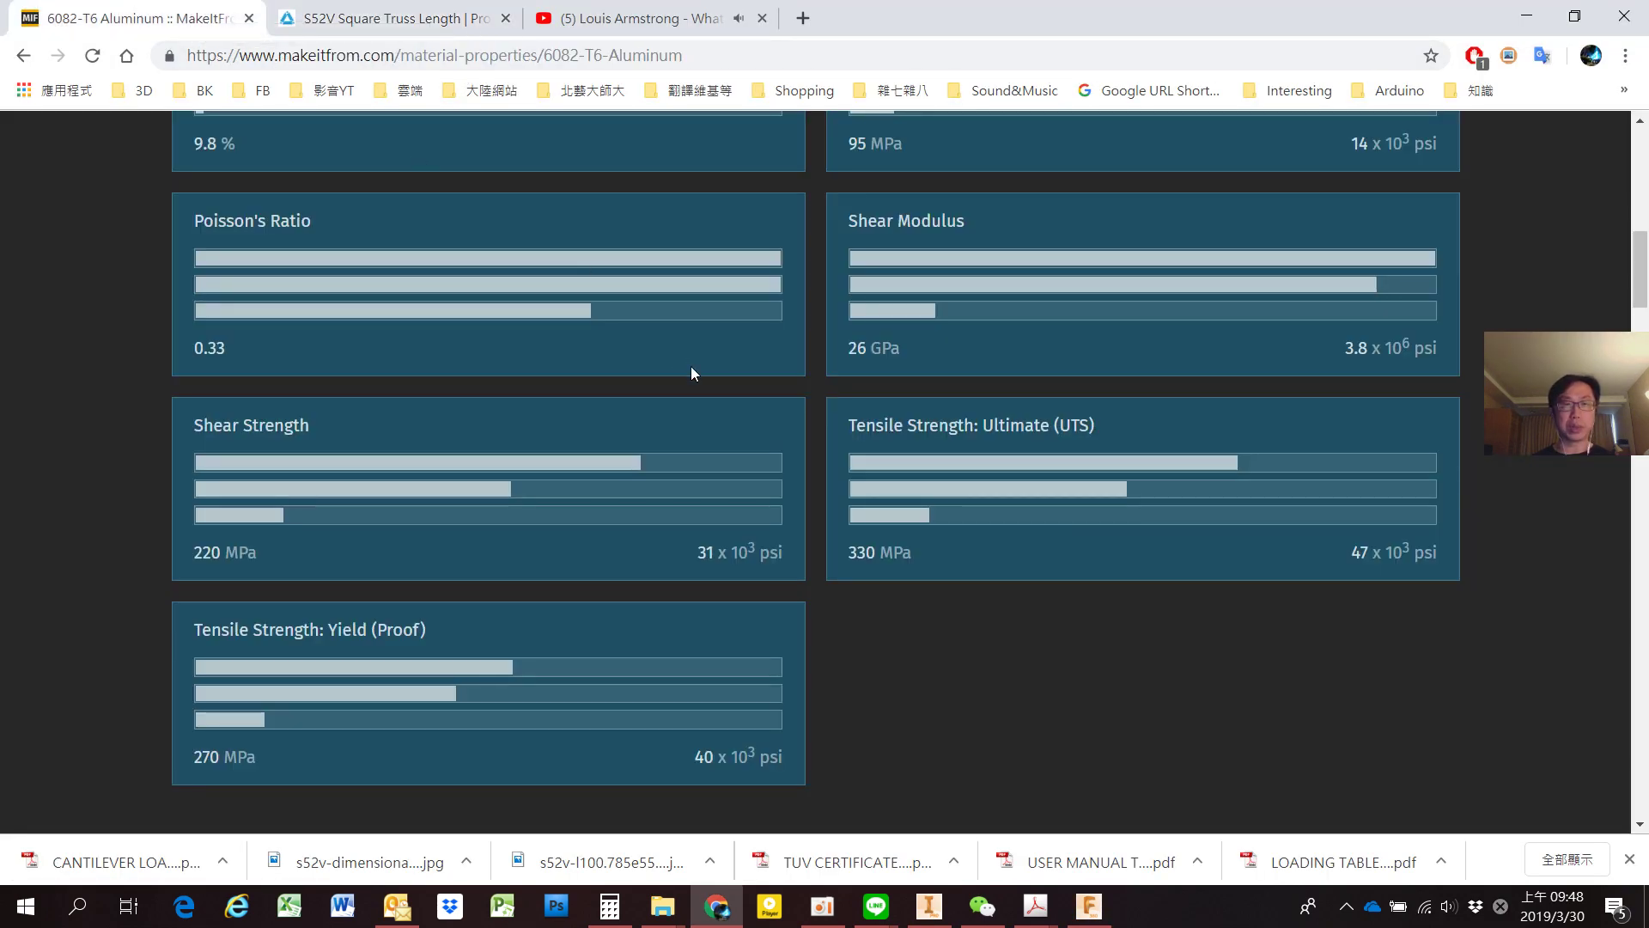
pyautogui.scroll(10, 698, 369)
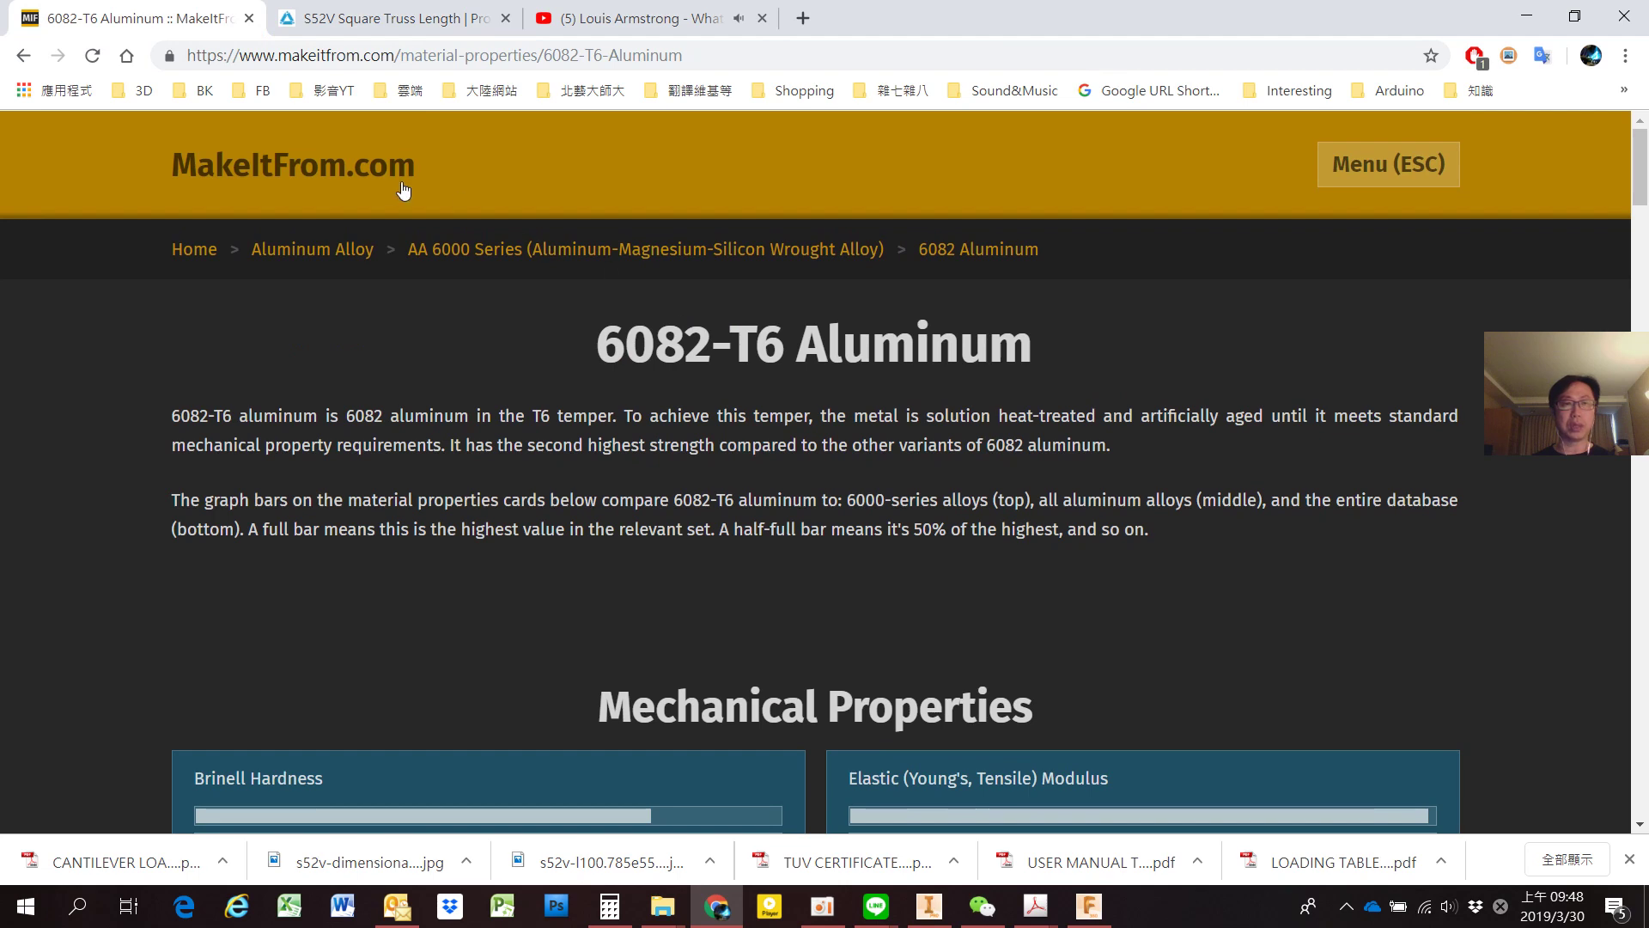
pyautogui.scroll(-5, 819, 378)
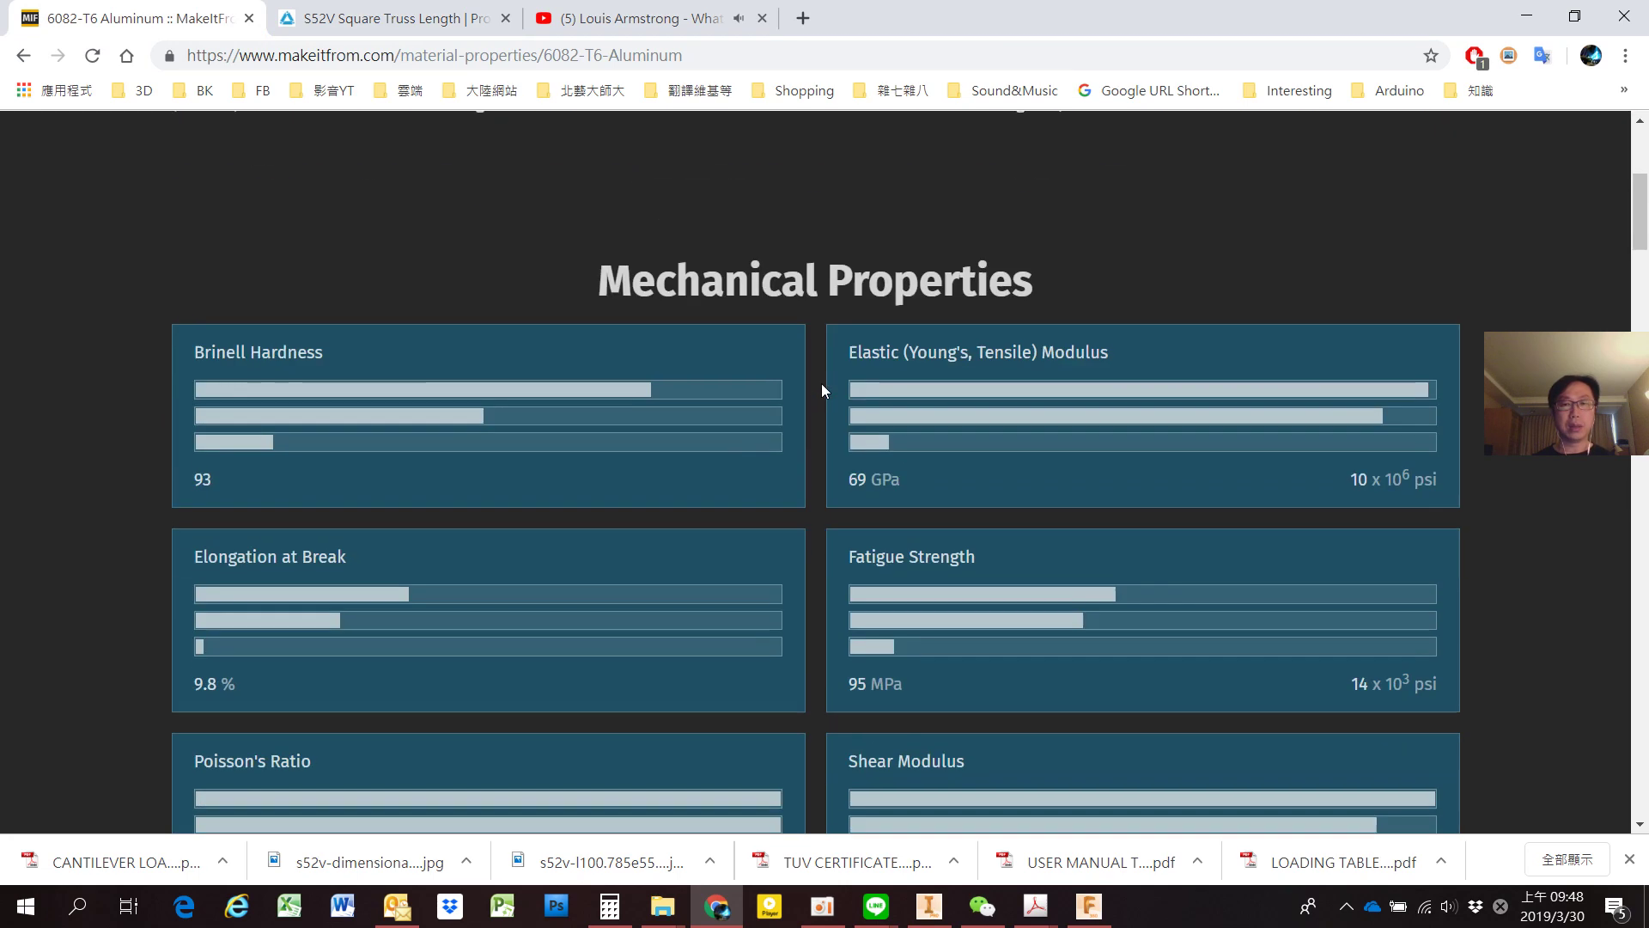
pyautogui.scroll(-7, 822, 387)
pyautogui.scroll(1, 821, 387)
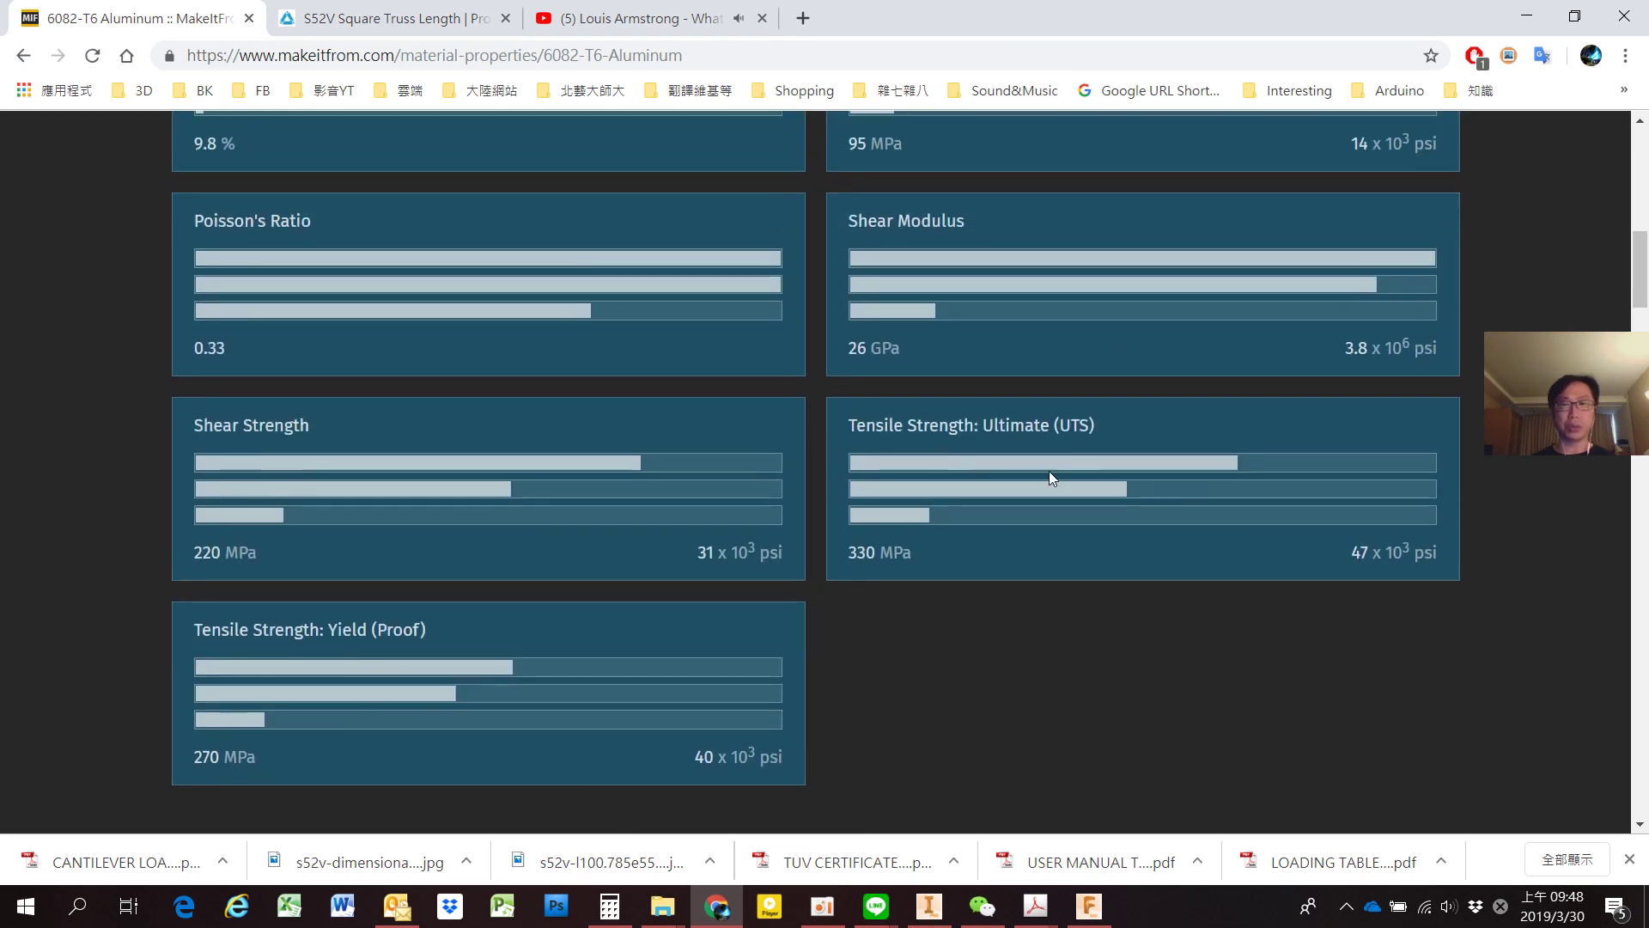
pyautogui.hotkey('alt', 'Tab')
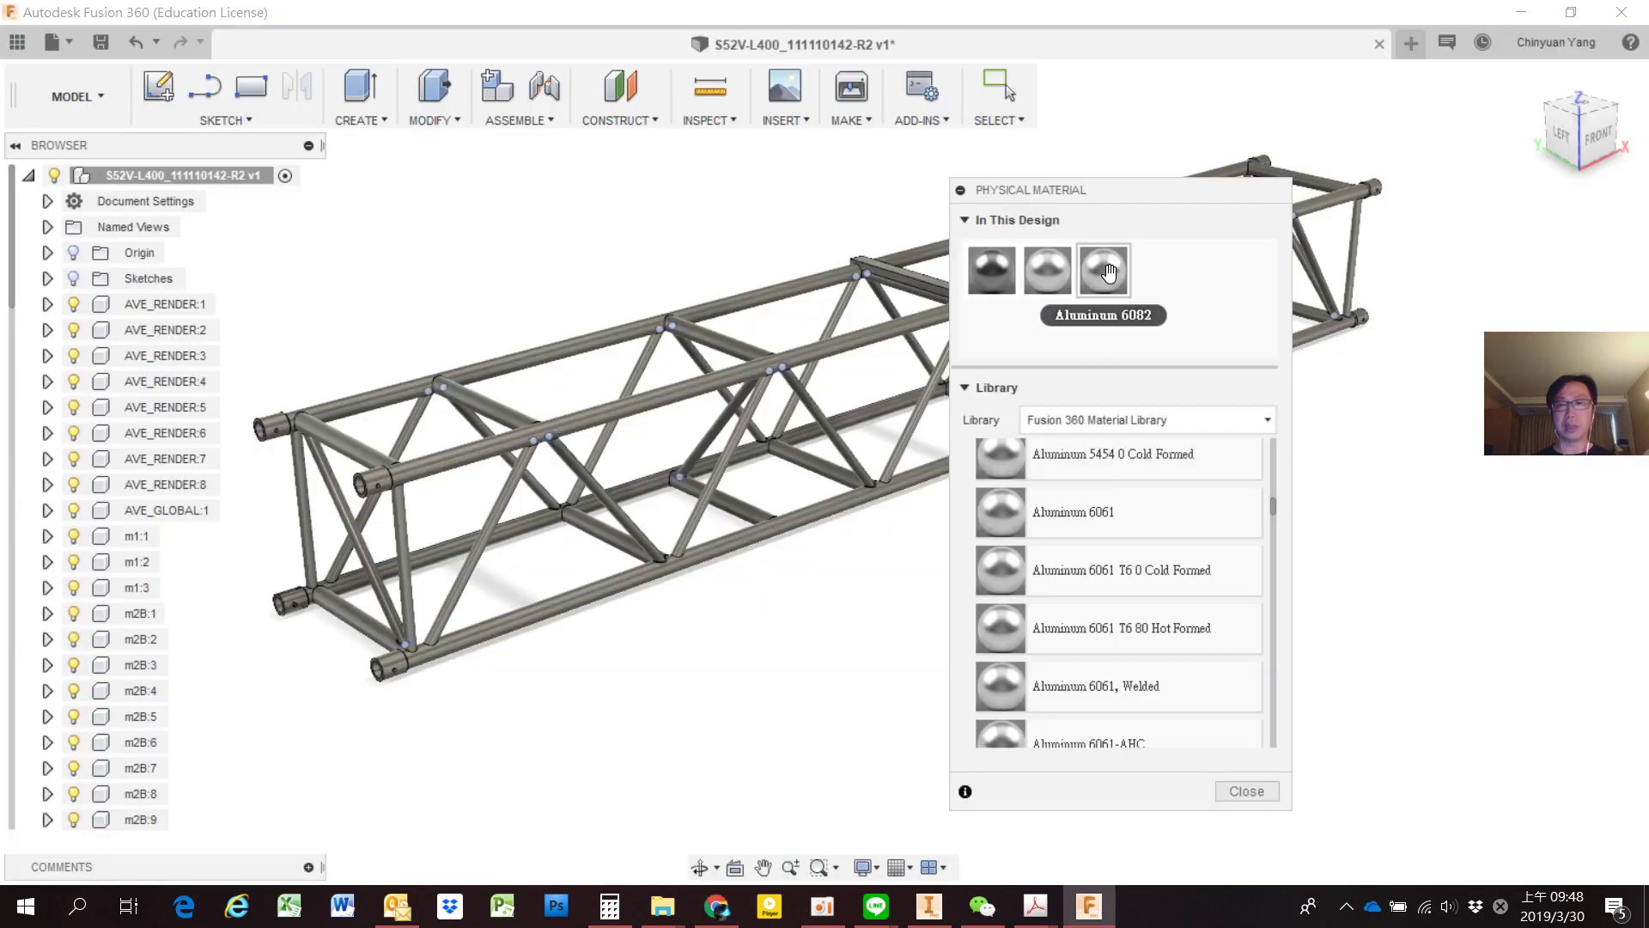
# Open the full Material Editor for Aluminum 6082 and show its appearance parameters.
pyautogui.rightClick(1110, 274)
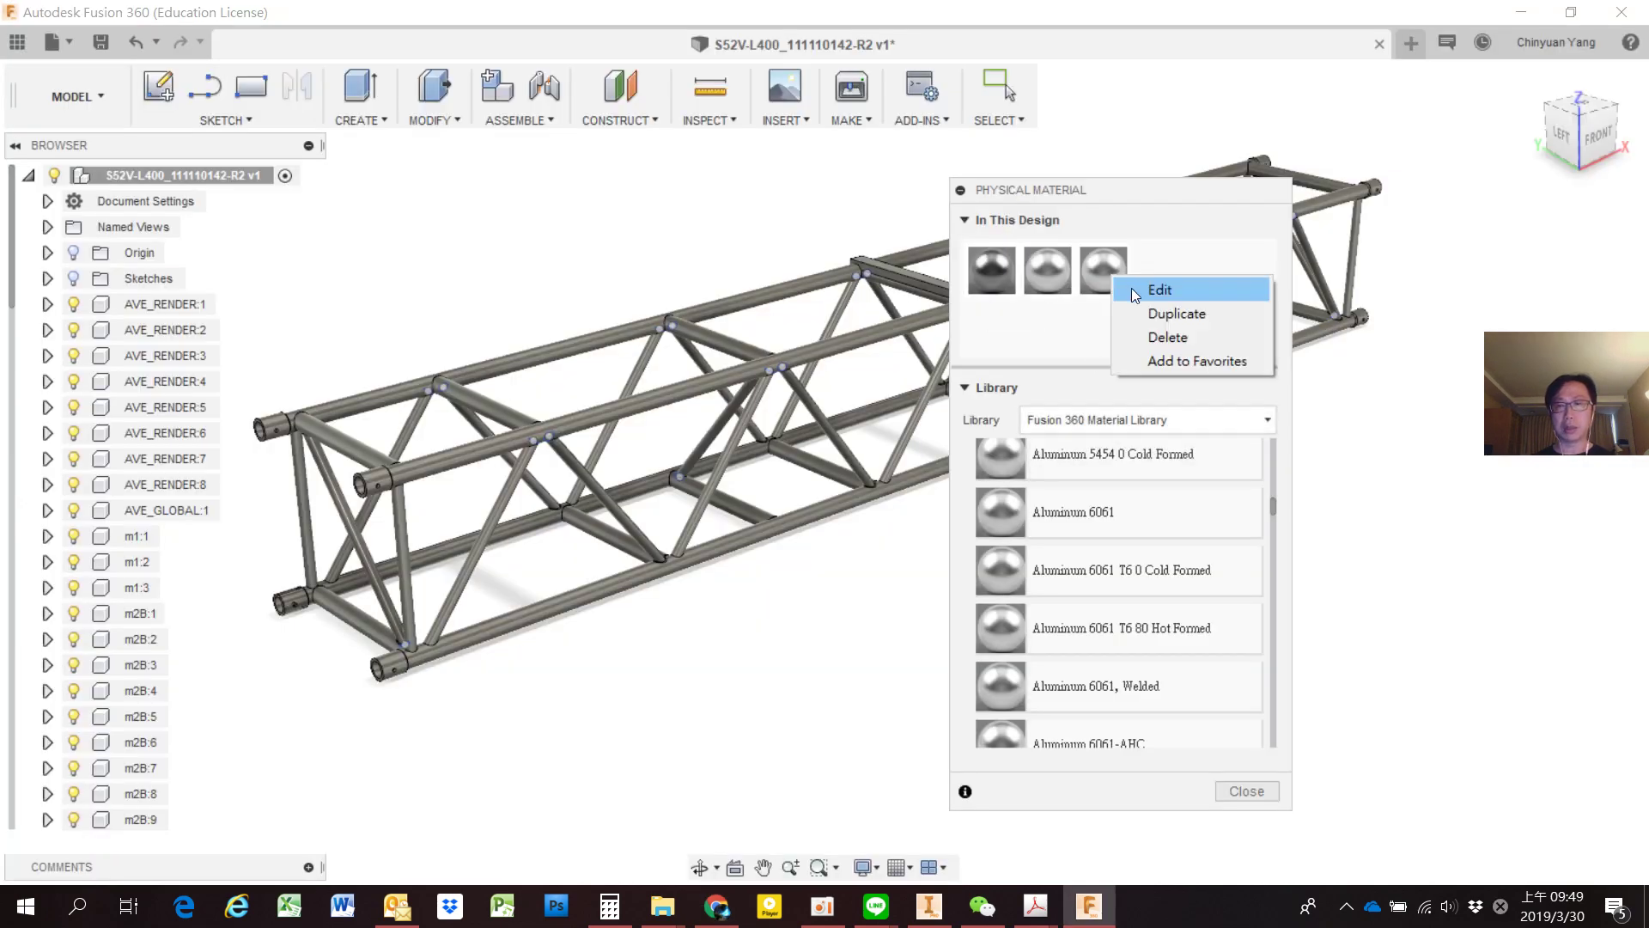
pyautogui.click(1131, 289)
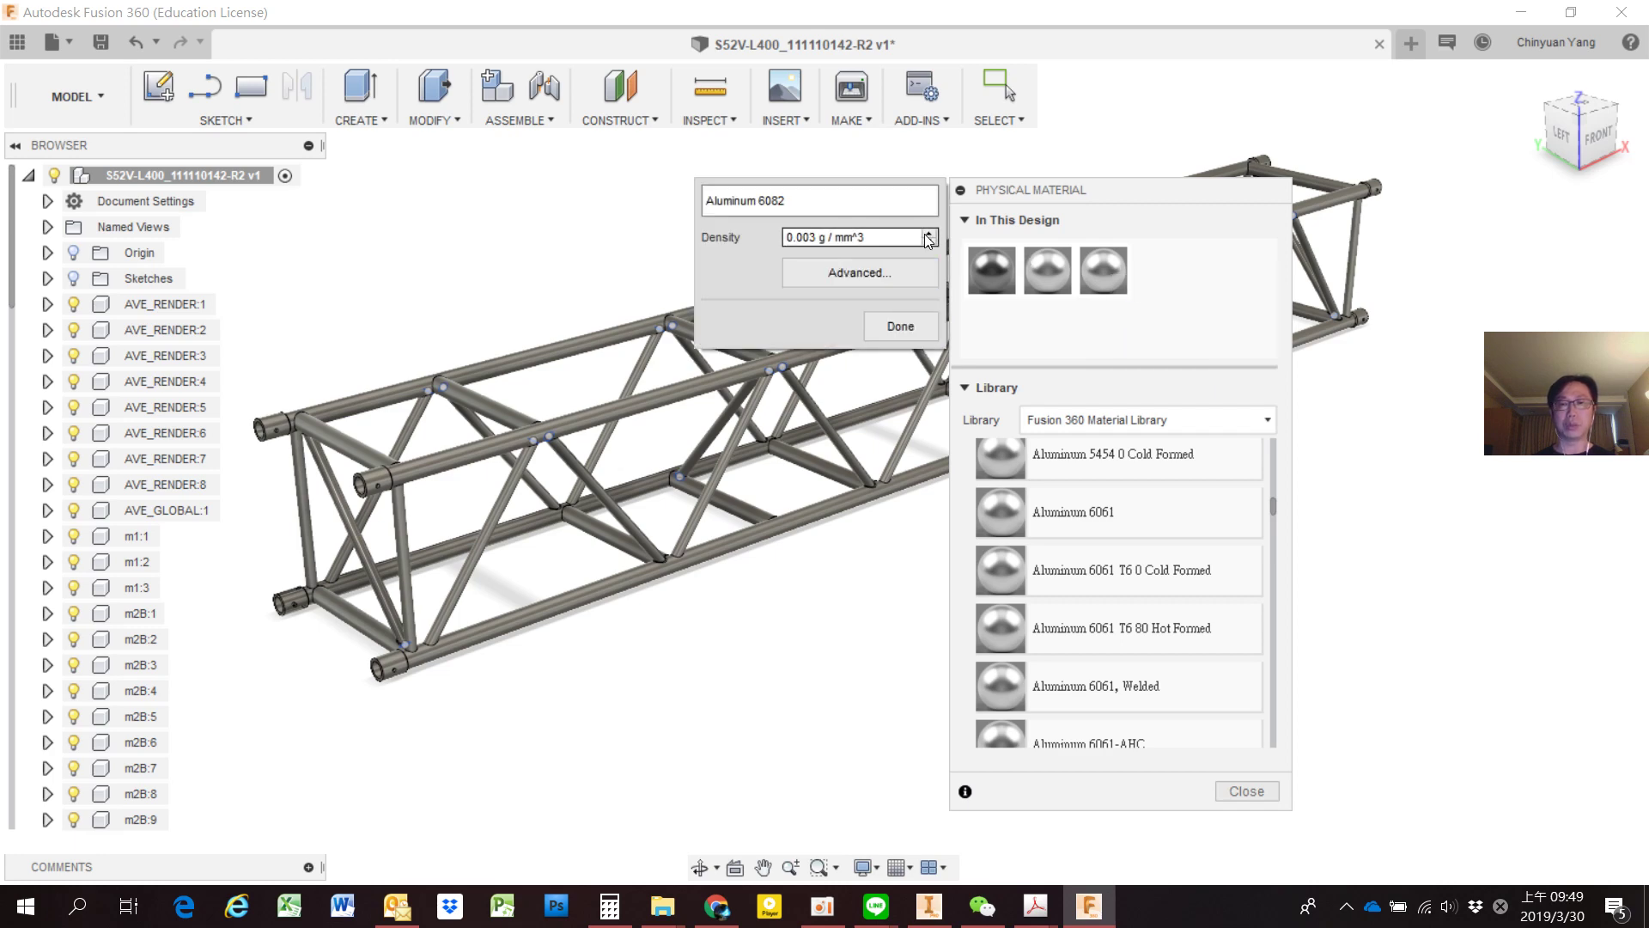
pyautogui.click(862, 273)
pyautogui.click(491, 199)
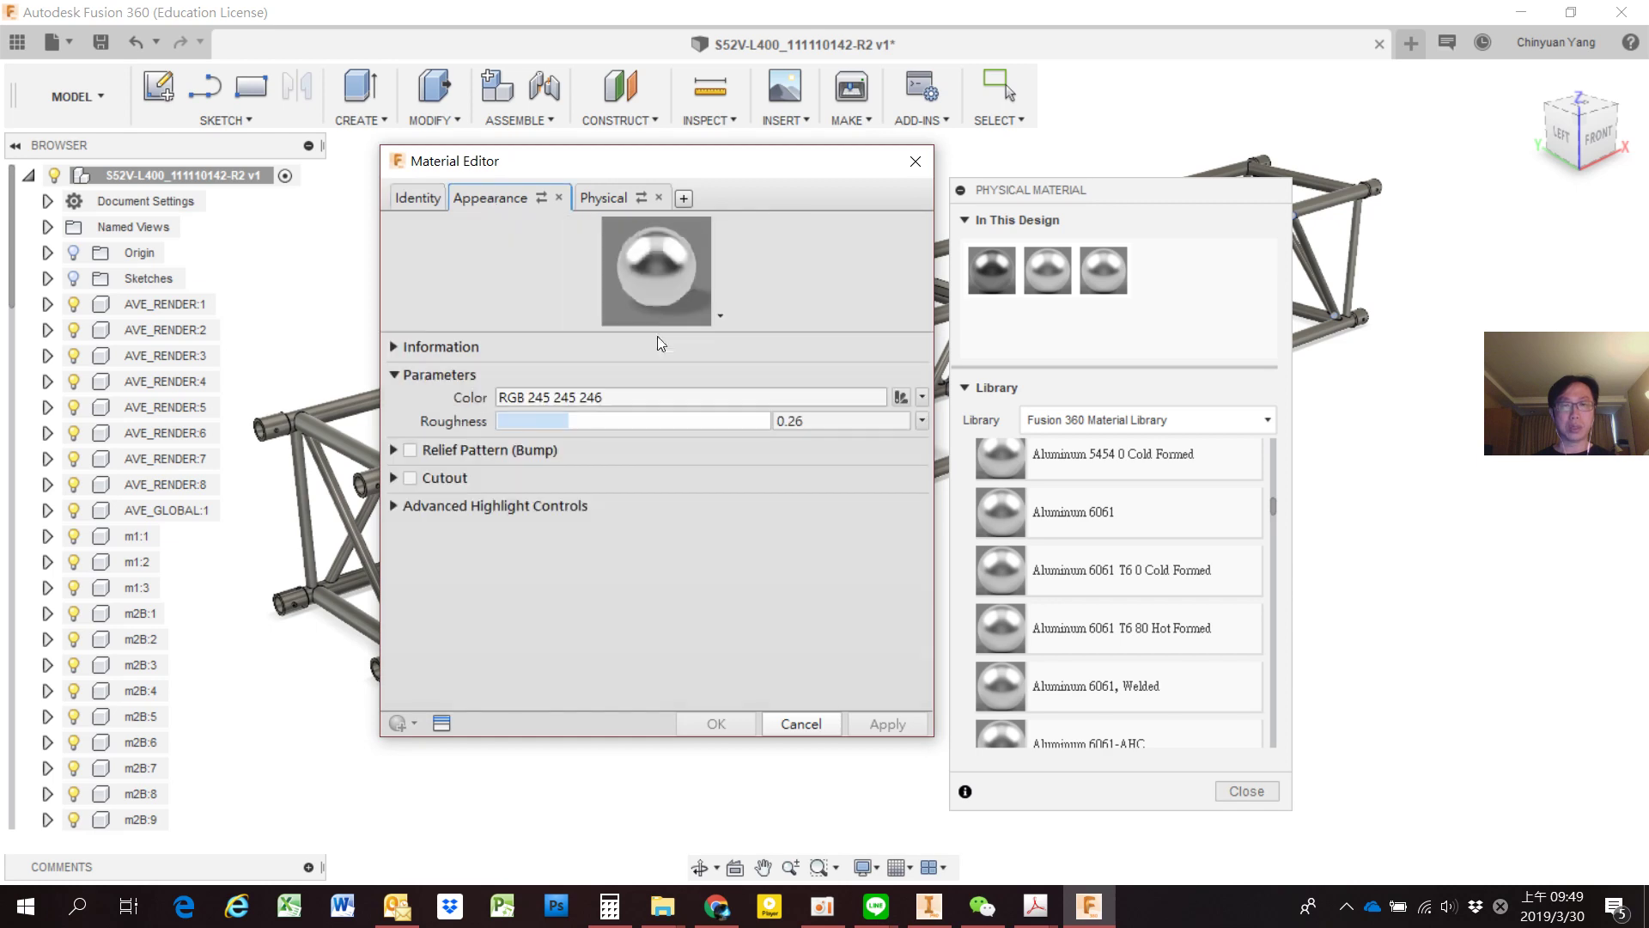
pyautogui.click(720, 315)
pyautogui.click(816, 297)
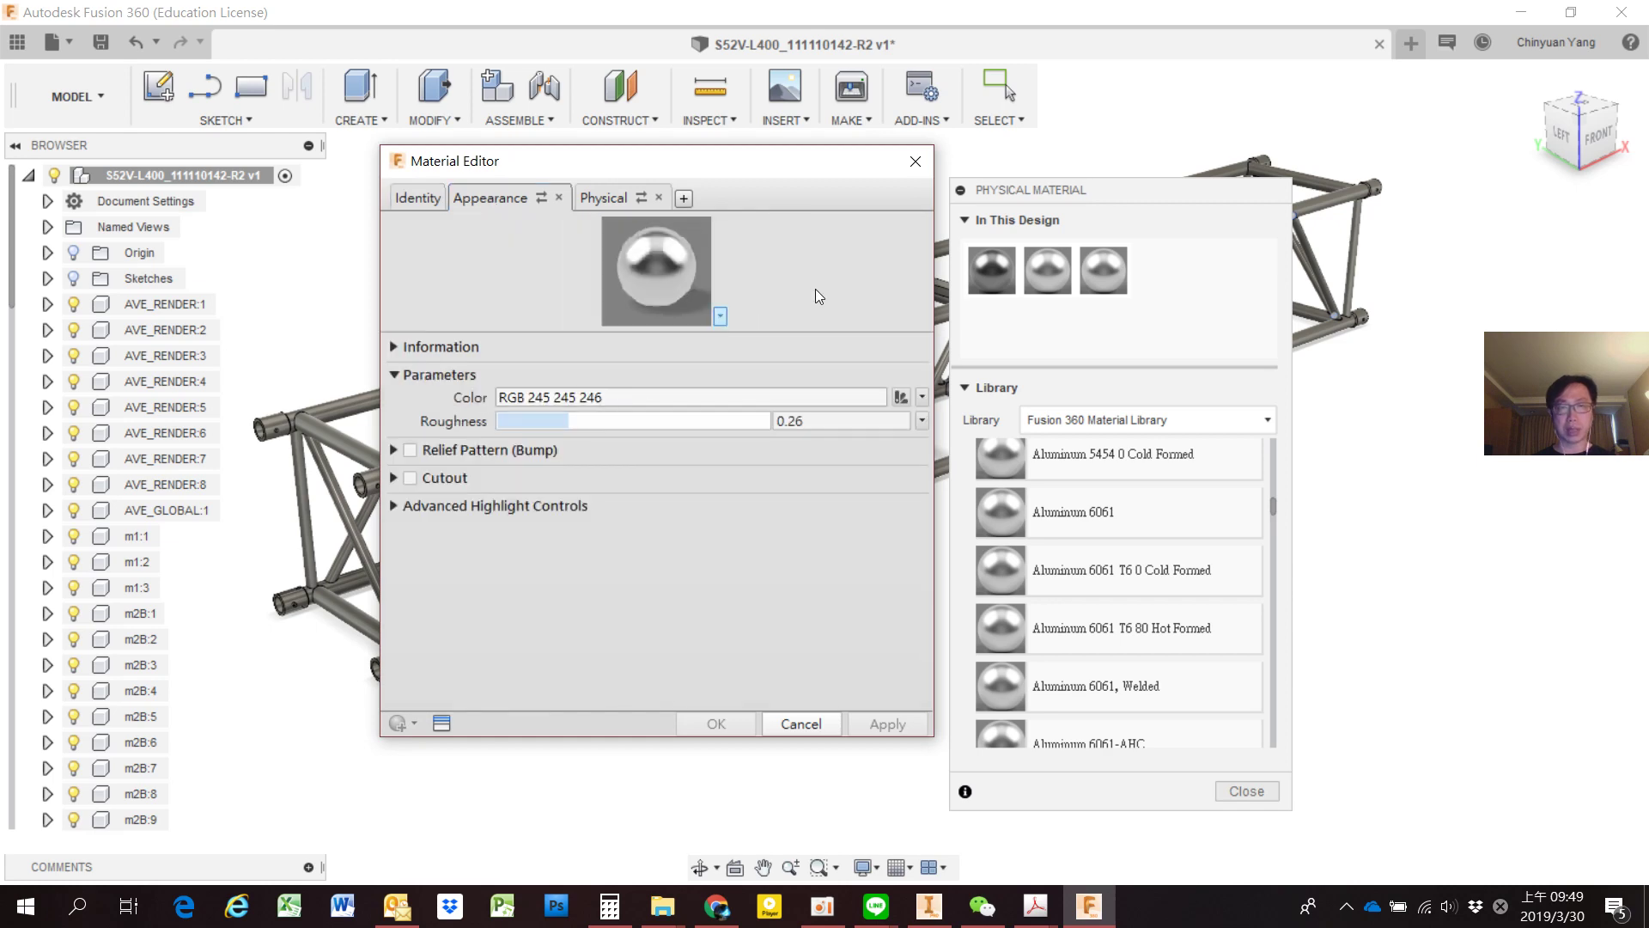
# Set the appearance colour to PANTONE 14-1419 TCX Peach Pearl (RGB 255 178 165).
pyautogui.click(902, 397)
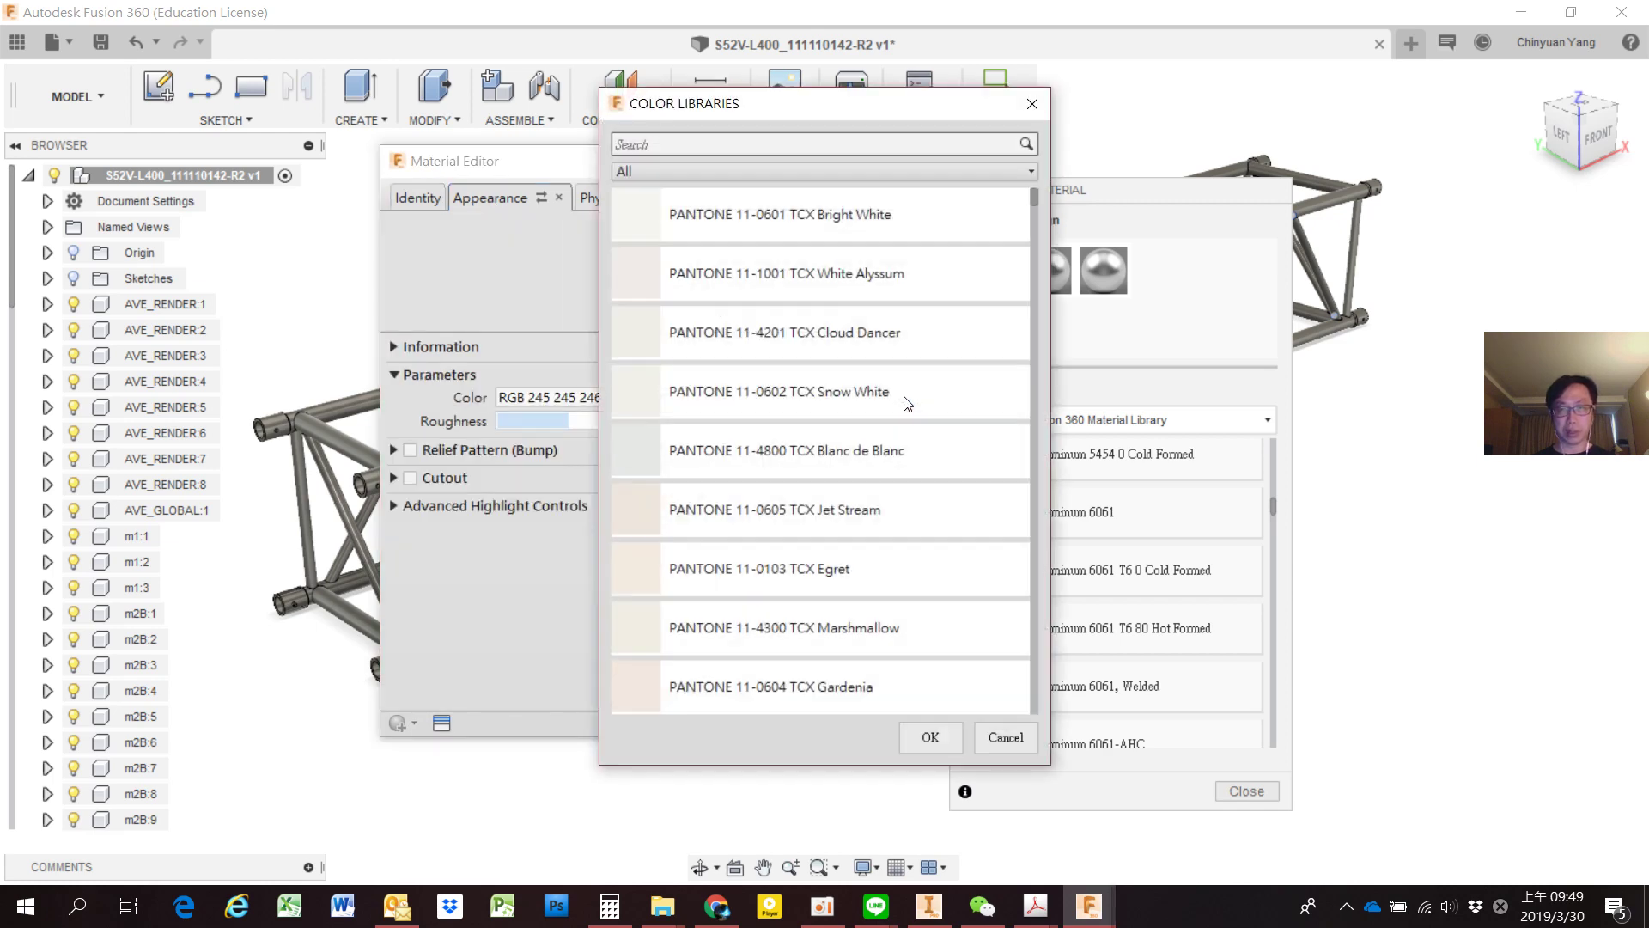
pyautogui.scroll(-1, 953, 370)
pyautogui.scroll(-2, 953, 369)
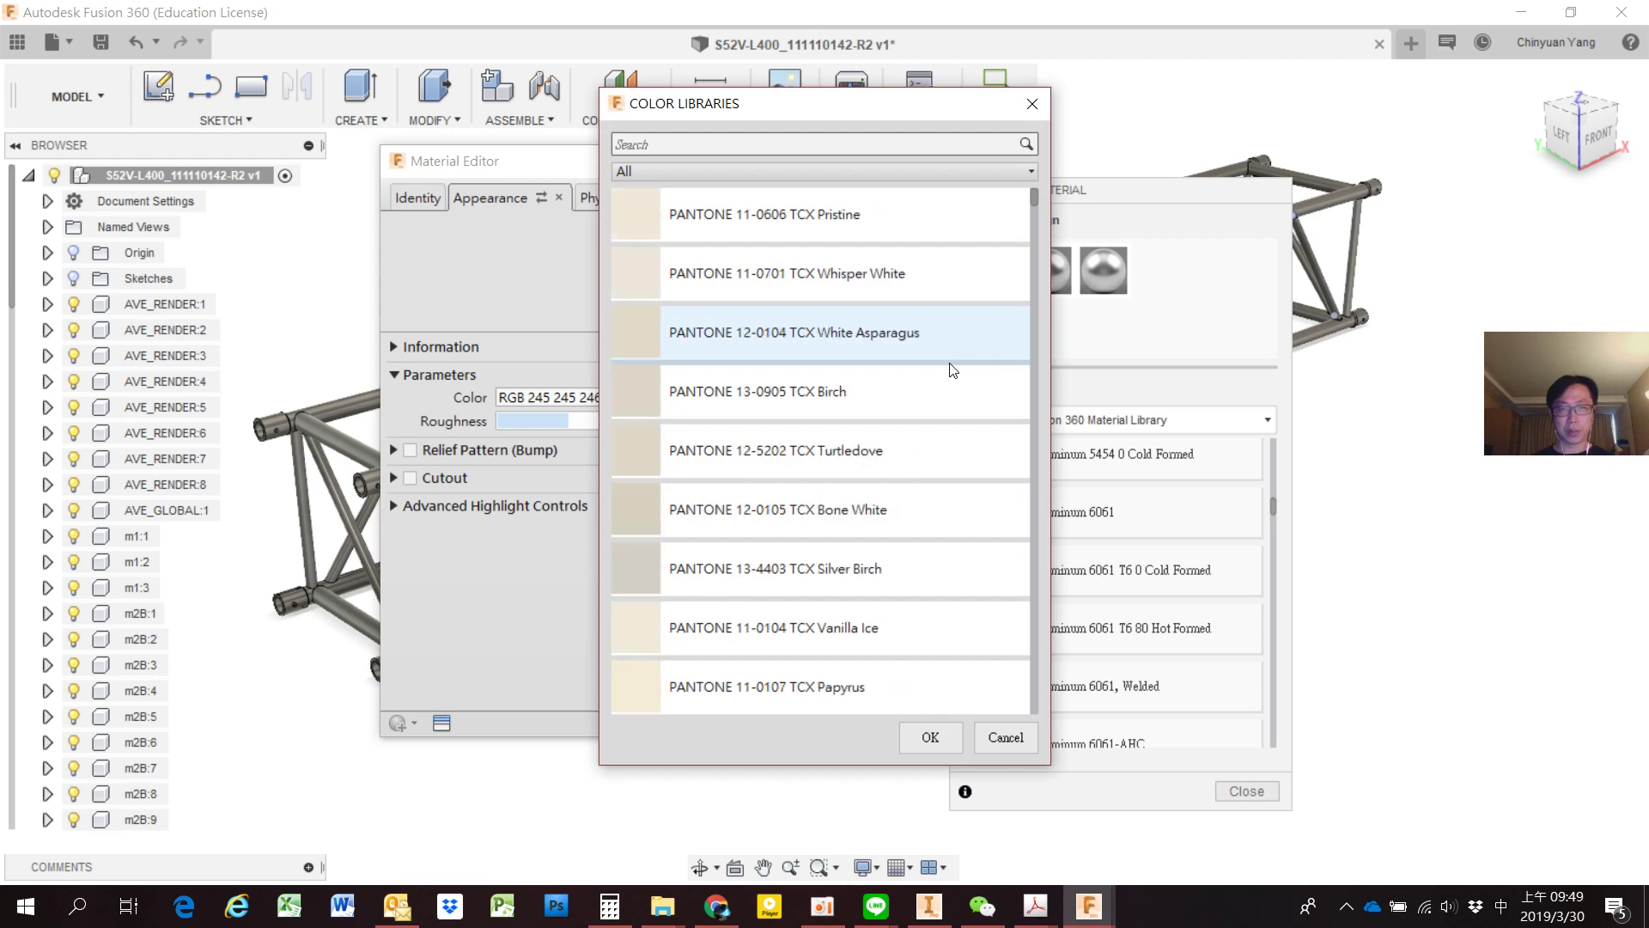
pyautogui.scroll(3, 952, 369)
pyautogui.scroll(-3, 953, 370)
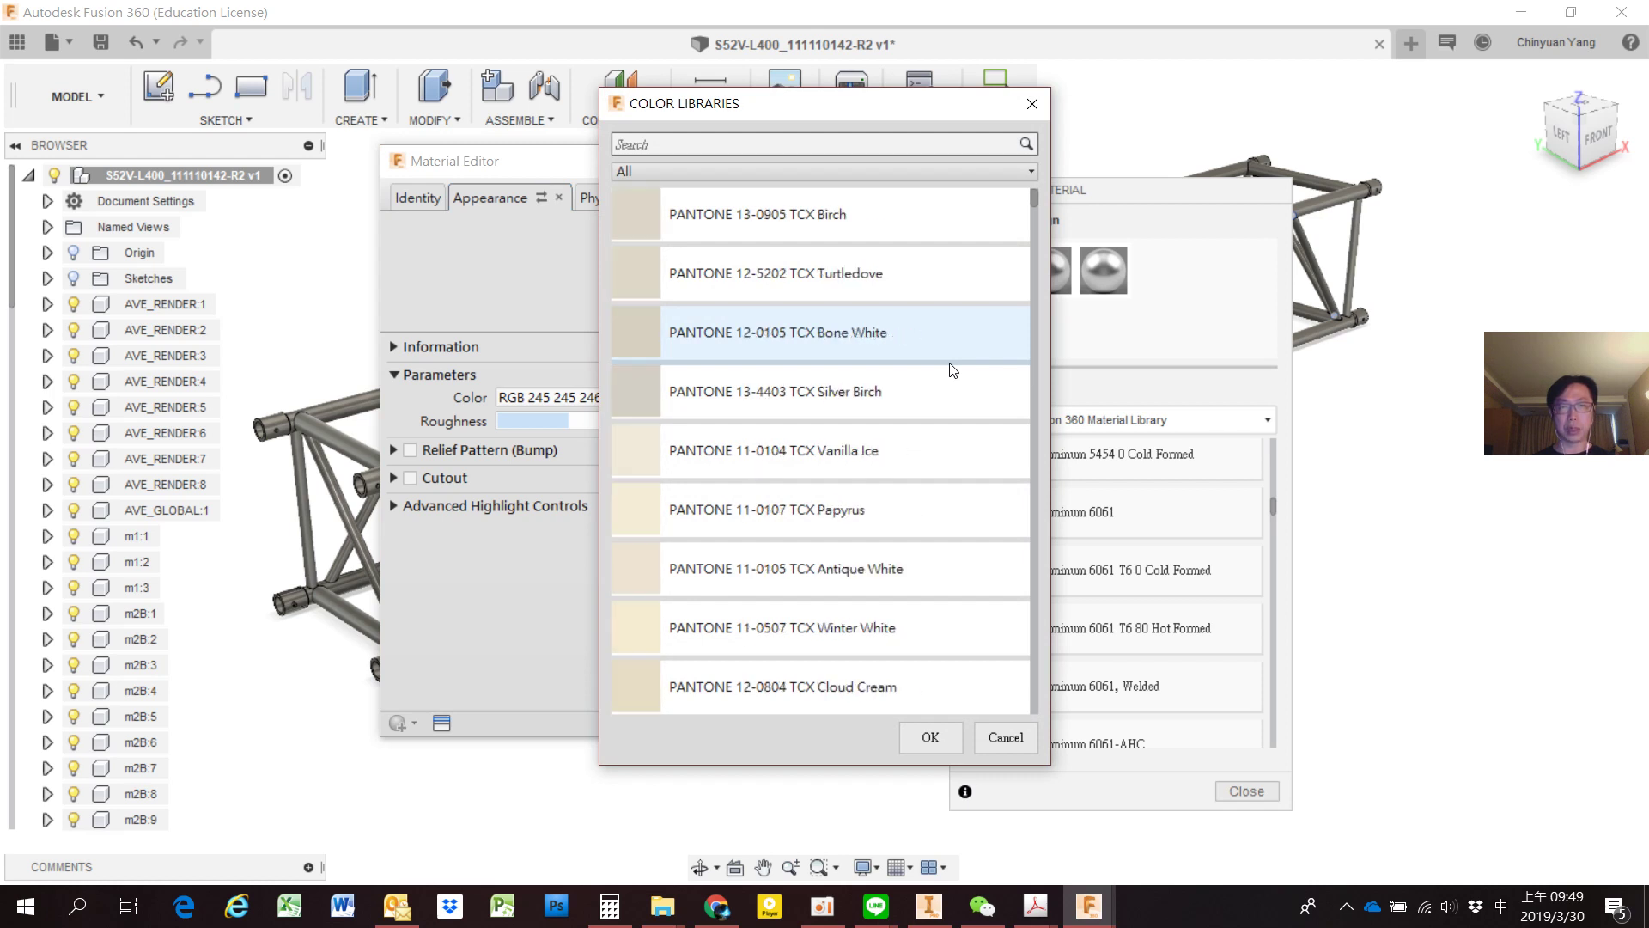
pyautogui.scroll(-3, 953, 369)
pyautogui.scroll(-3, 953, 370)
pyautogui.scroll(-3, 962, 352)
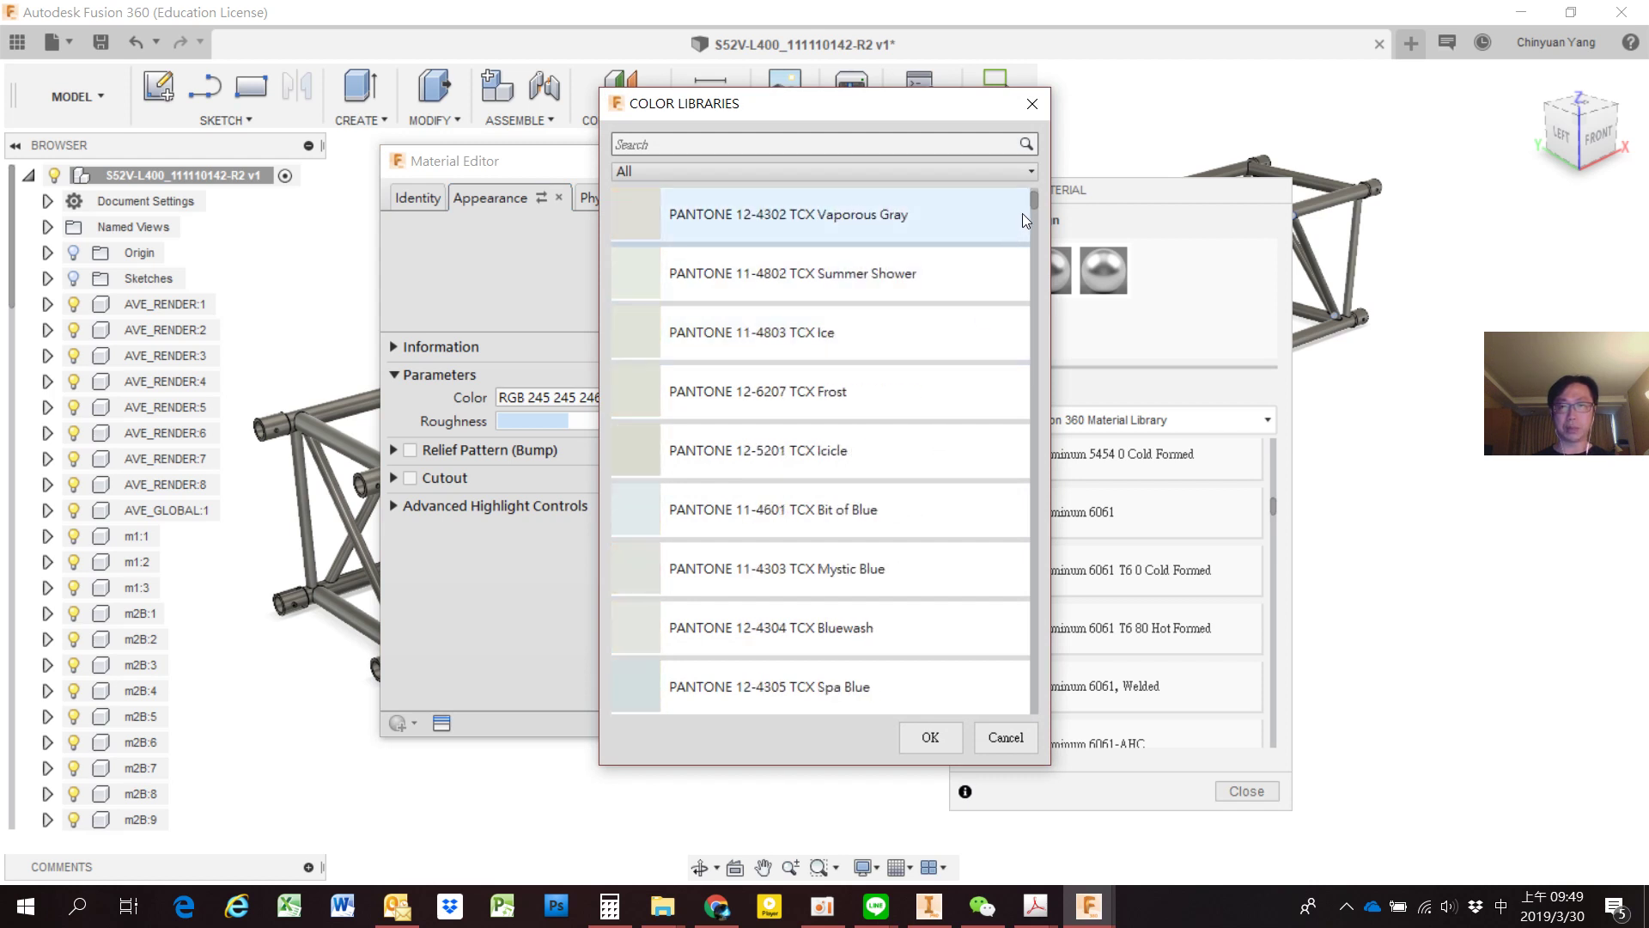
pyautogui.moveTo(1033, 201); pyautogui.dragTo(997, 251)
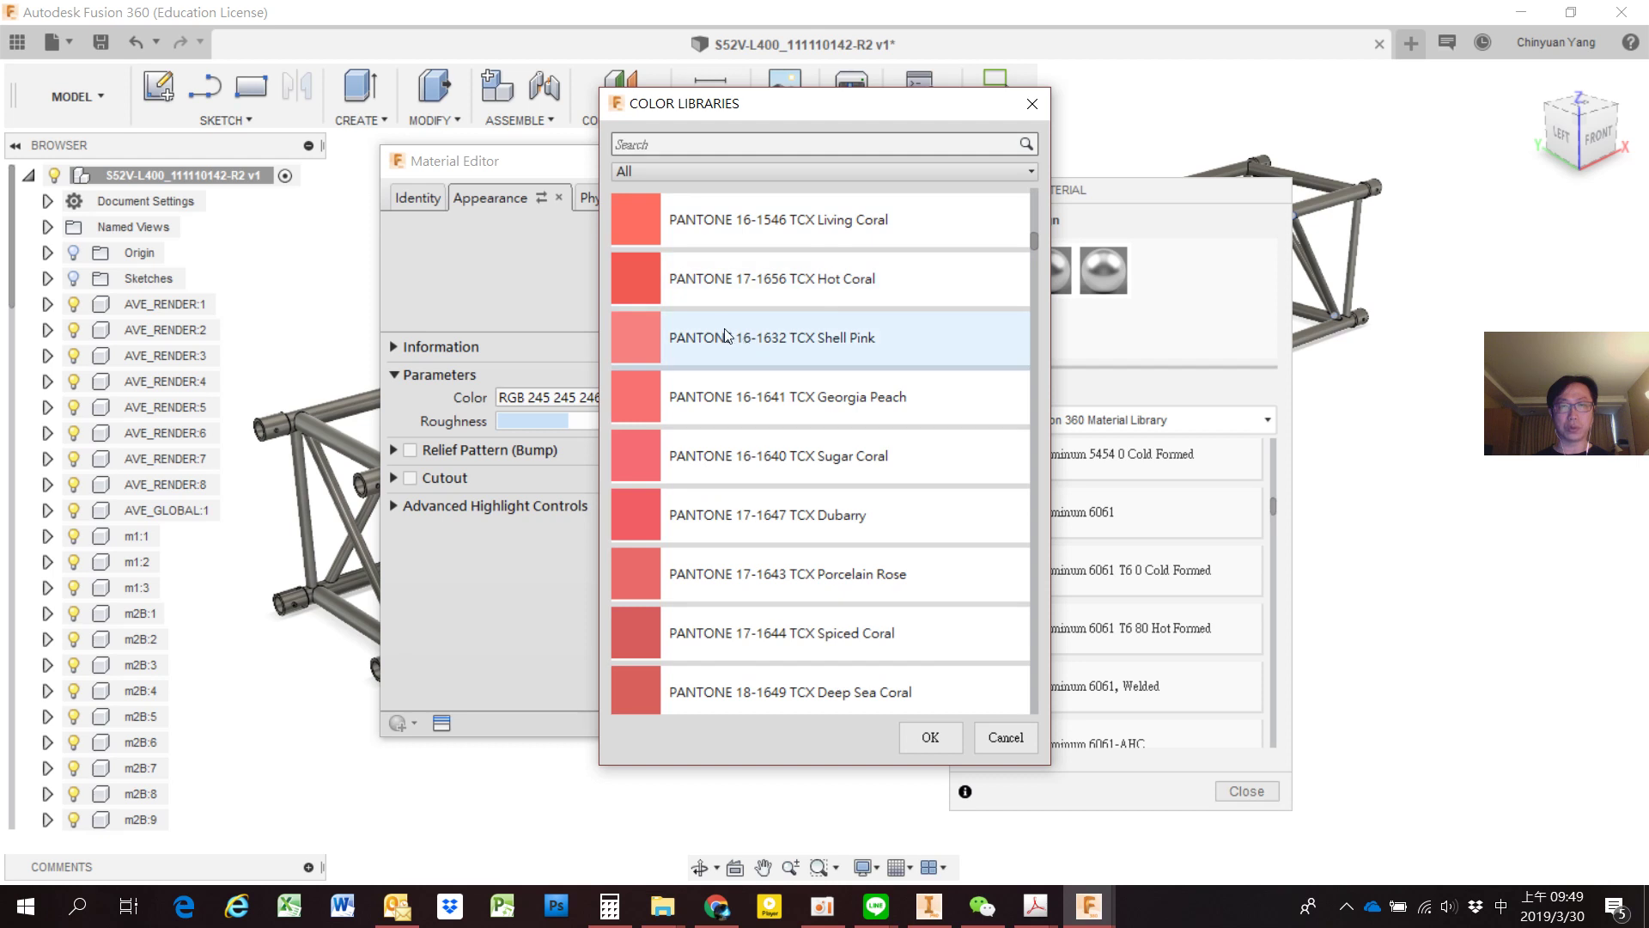
pyautogui.scroll(-3, 724, 336)
pyautogui.scroll(-3, 724, 337)
pyautogui.scroll(-3, 725, 337)
pyautogui.scroll(4, 724, 336)
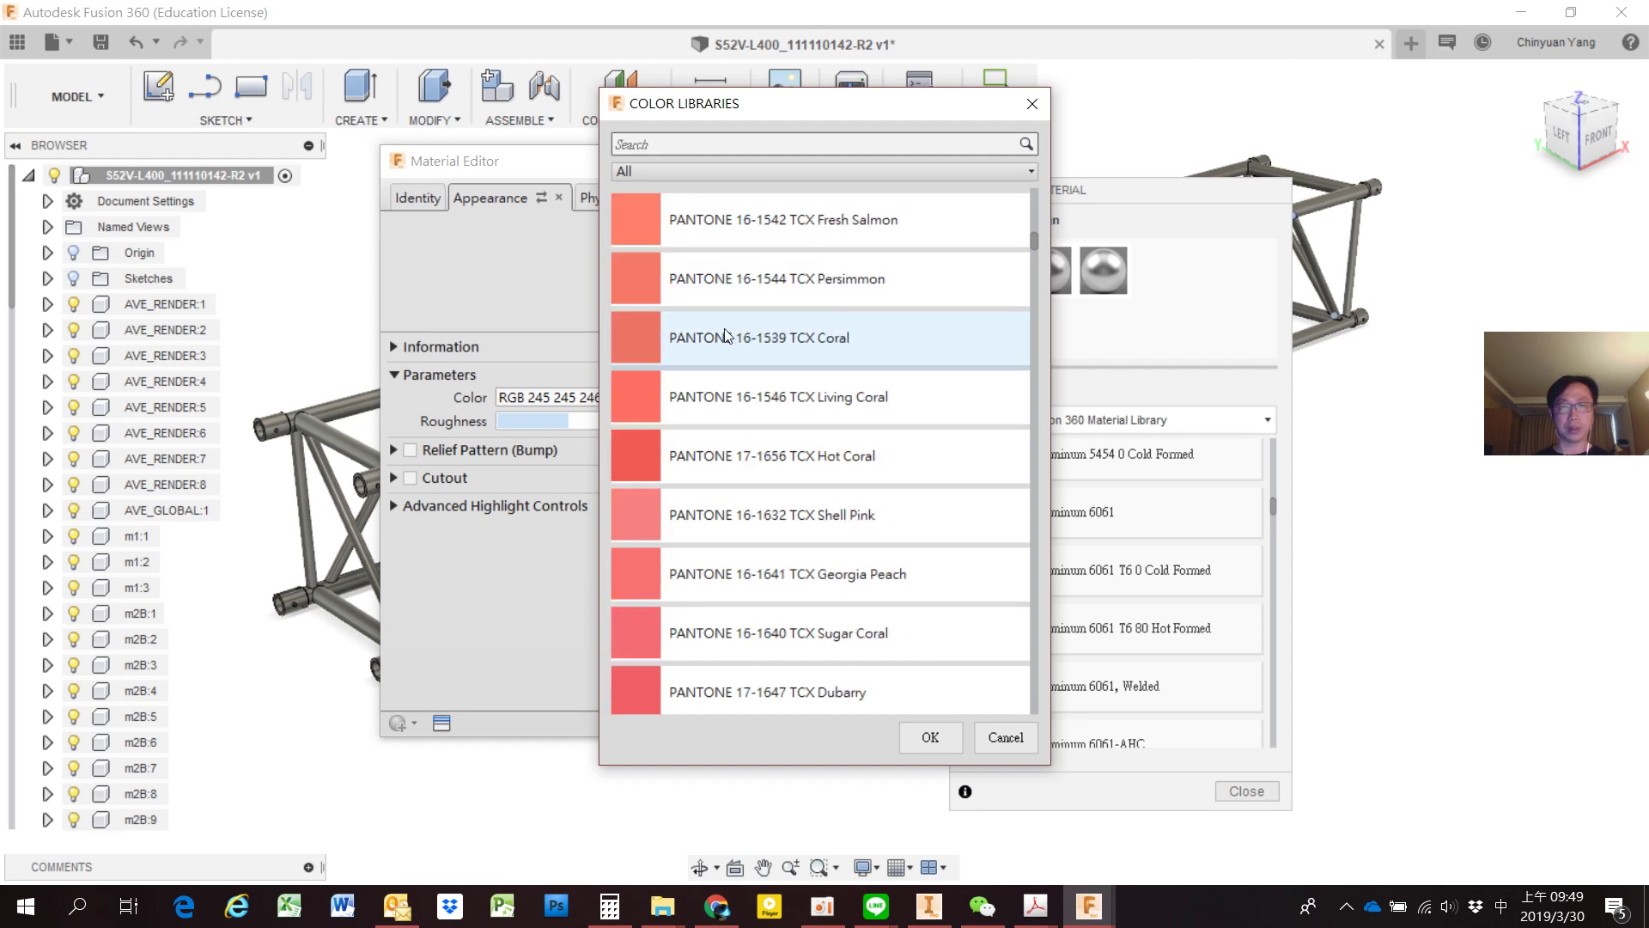
pyautogui.scroll(1, 725, 336)
pyautogui.scroll(-6, 721, 347)
pyautogui.scroll(2, 722, 347)
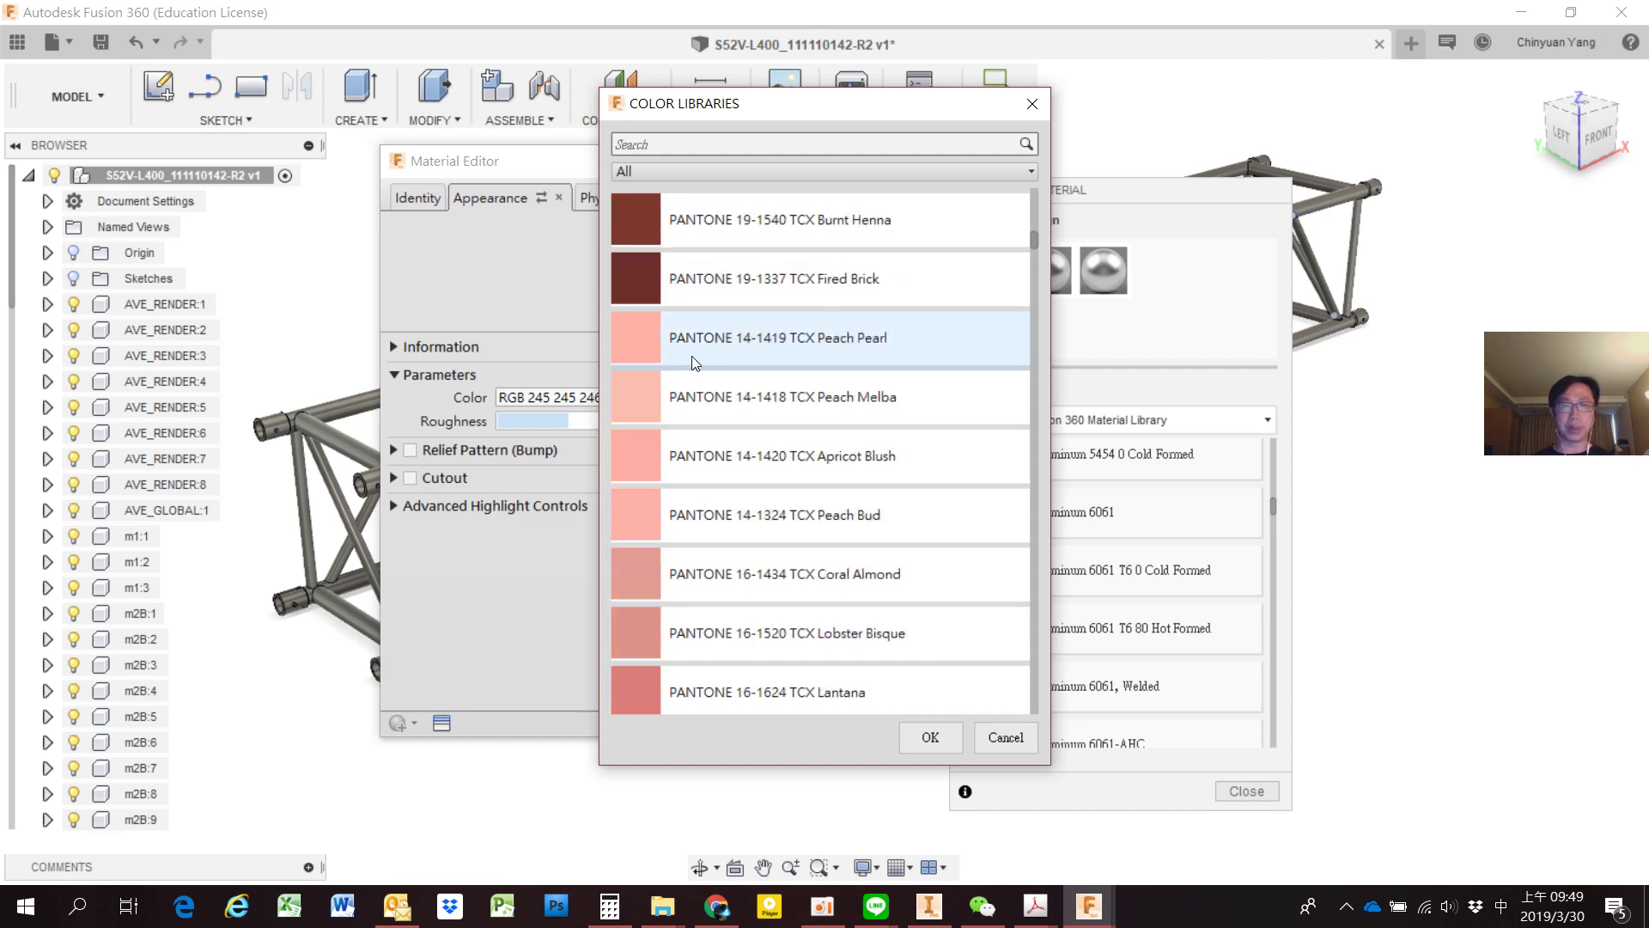
pyautogui.click(693, 355)
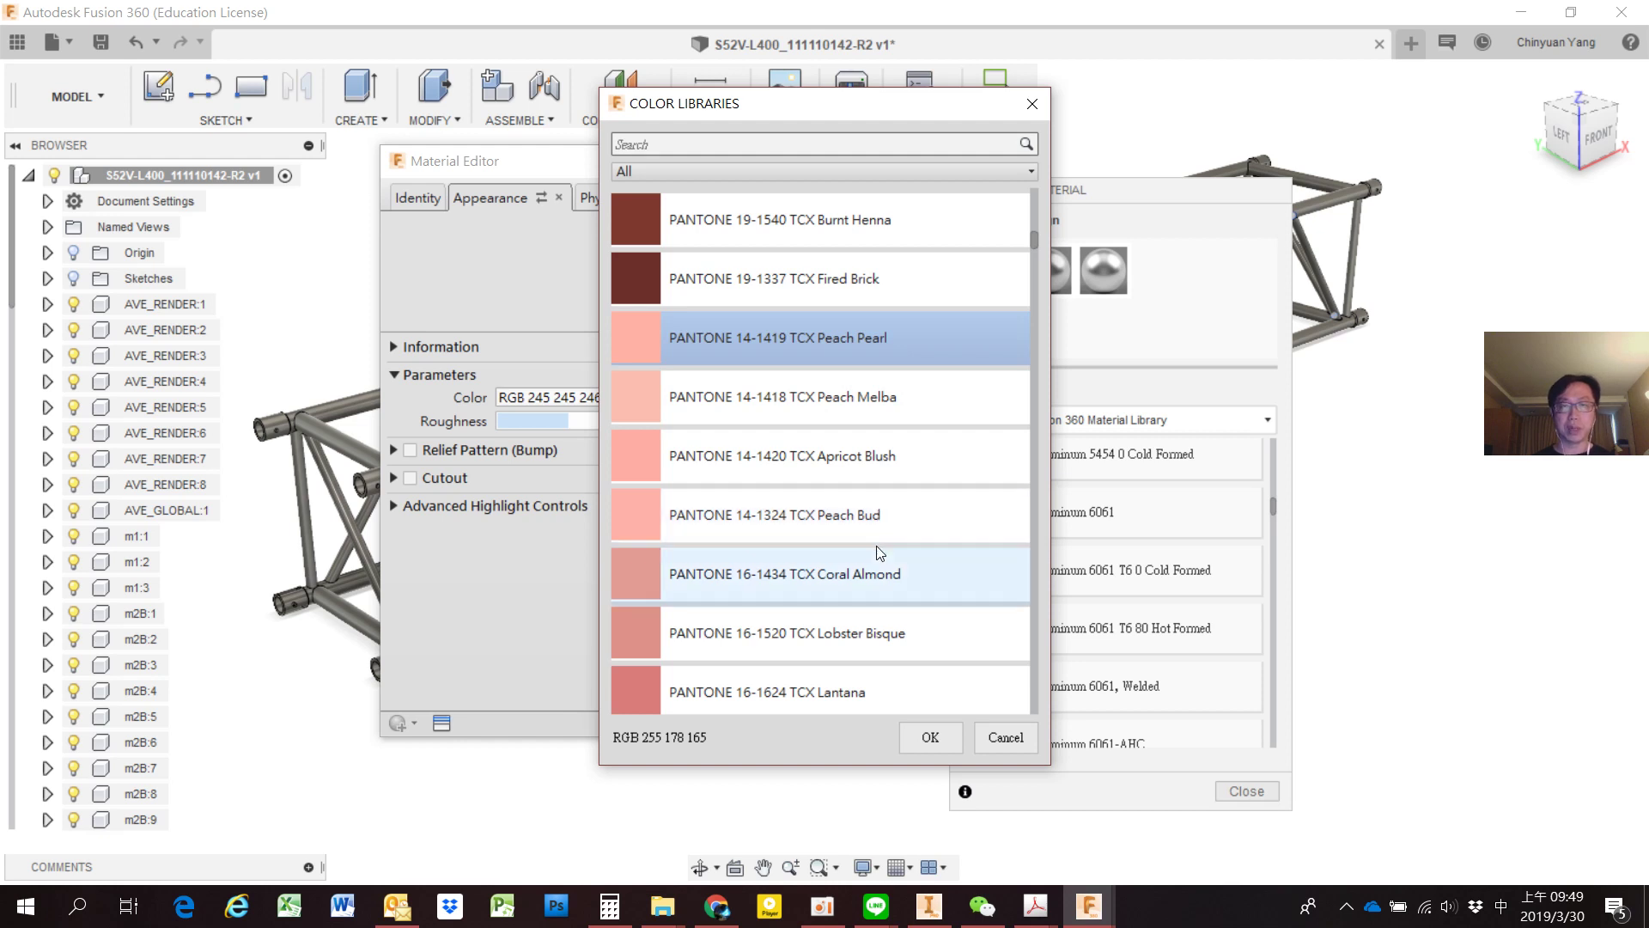
pyautogui.click(932, 737)
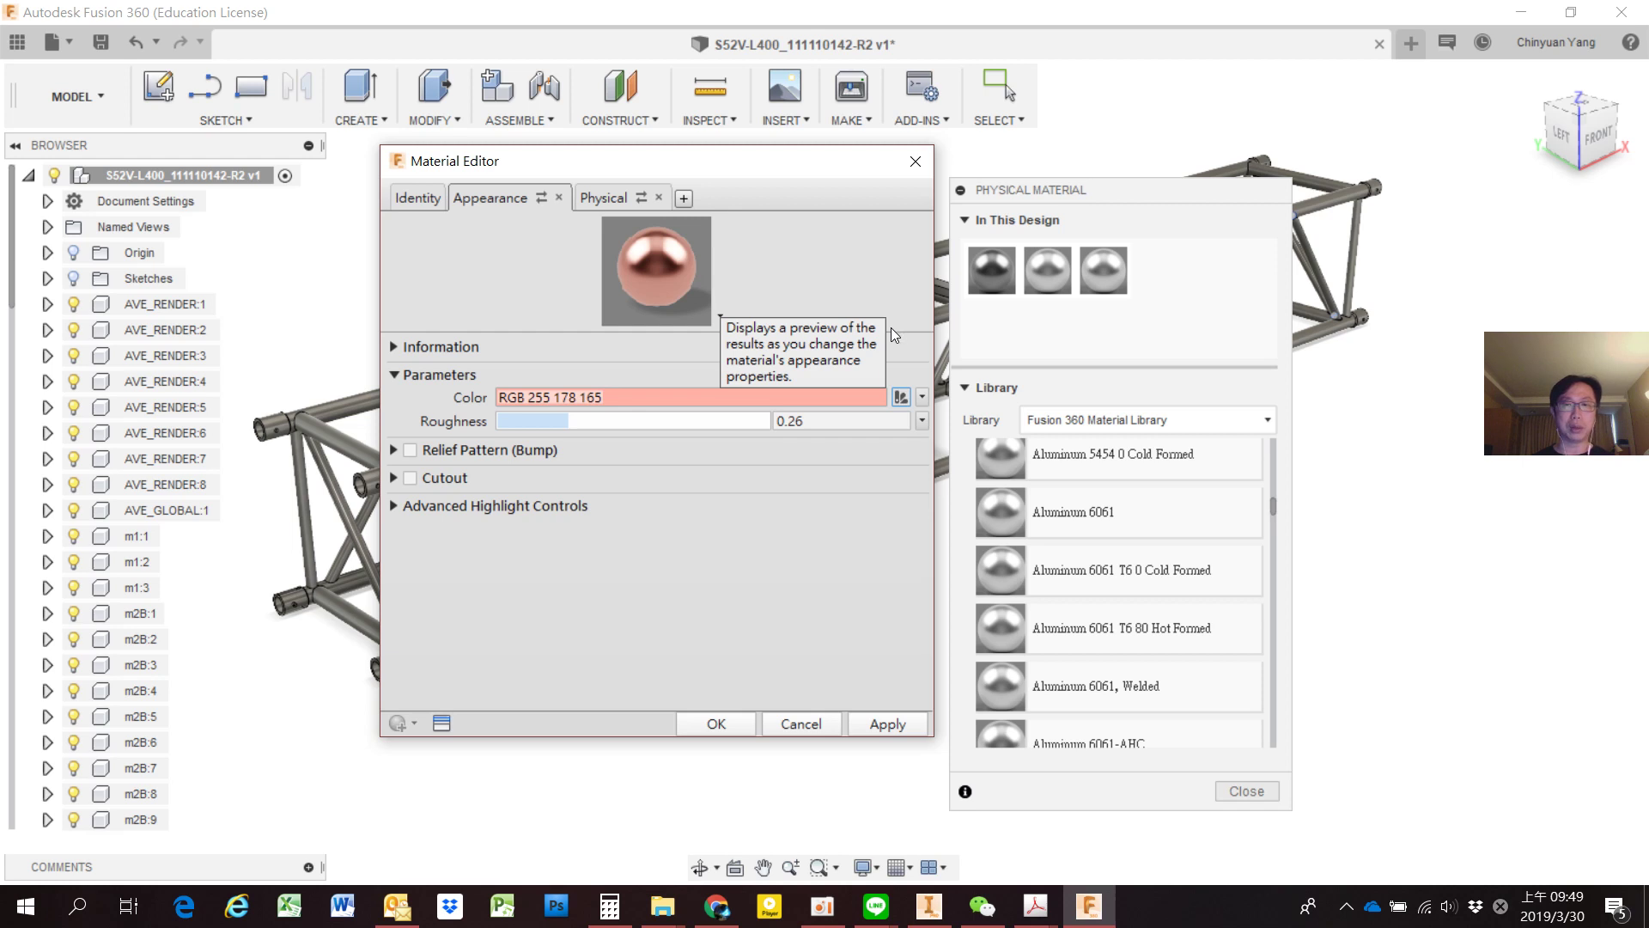
# Inspect the material's Mechanical and Strength properties, then view MakeItFrom's 6082-T6 page (69 GPa modulus).
pyautogui.click(615, 194)
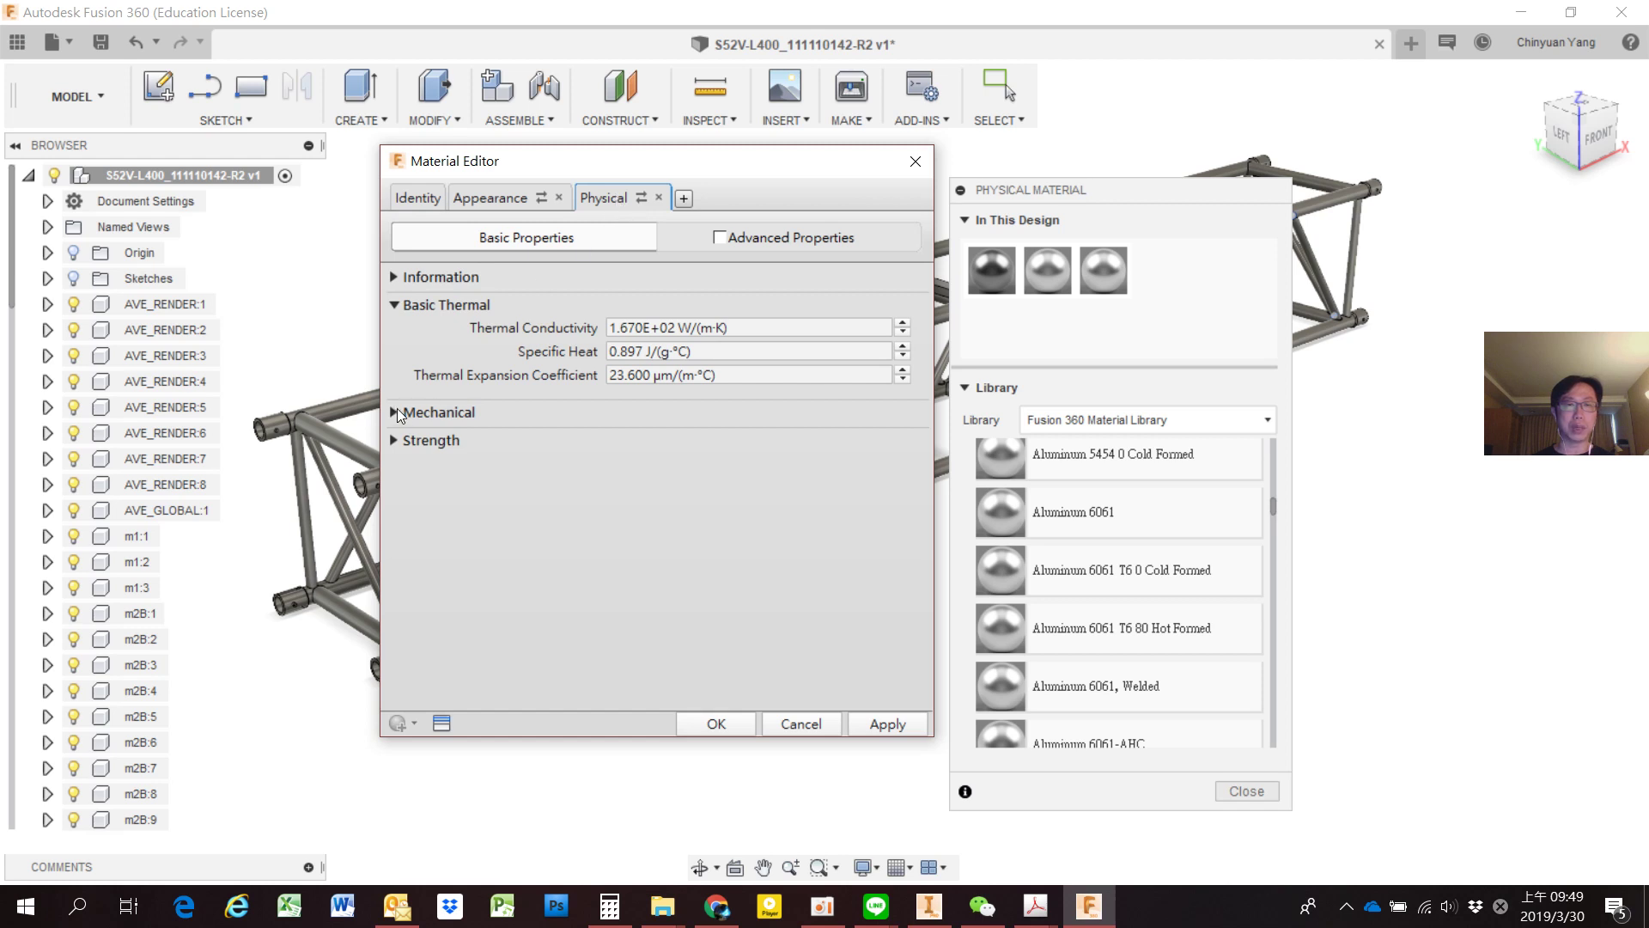
pyautogui.click(395, 411)
pyautogui.click(620, 483)
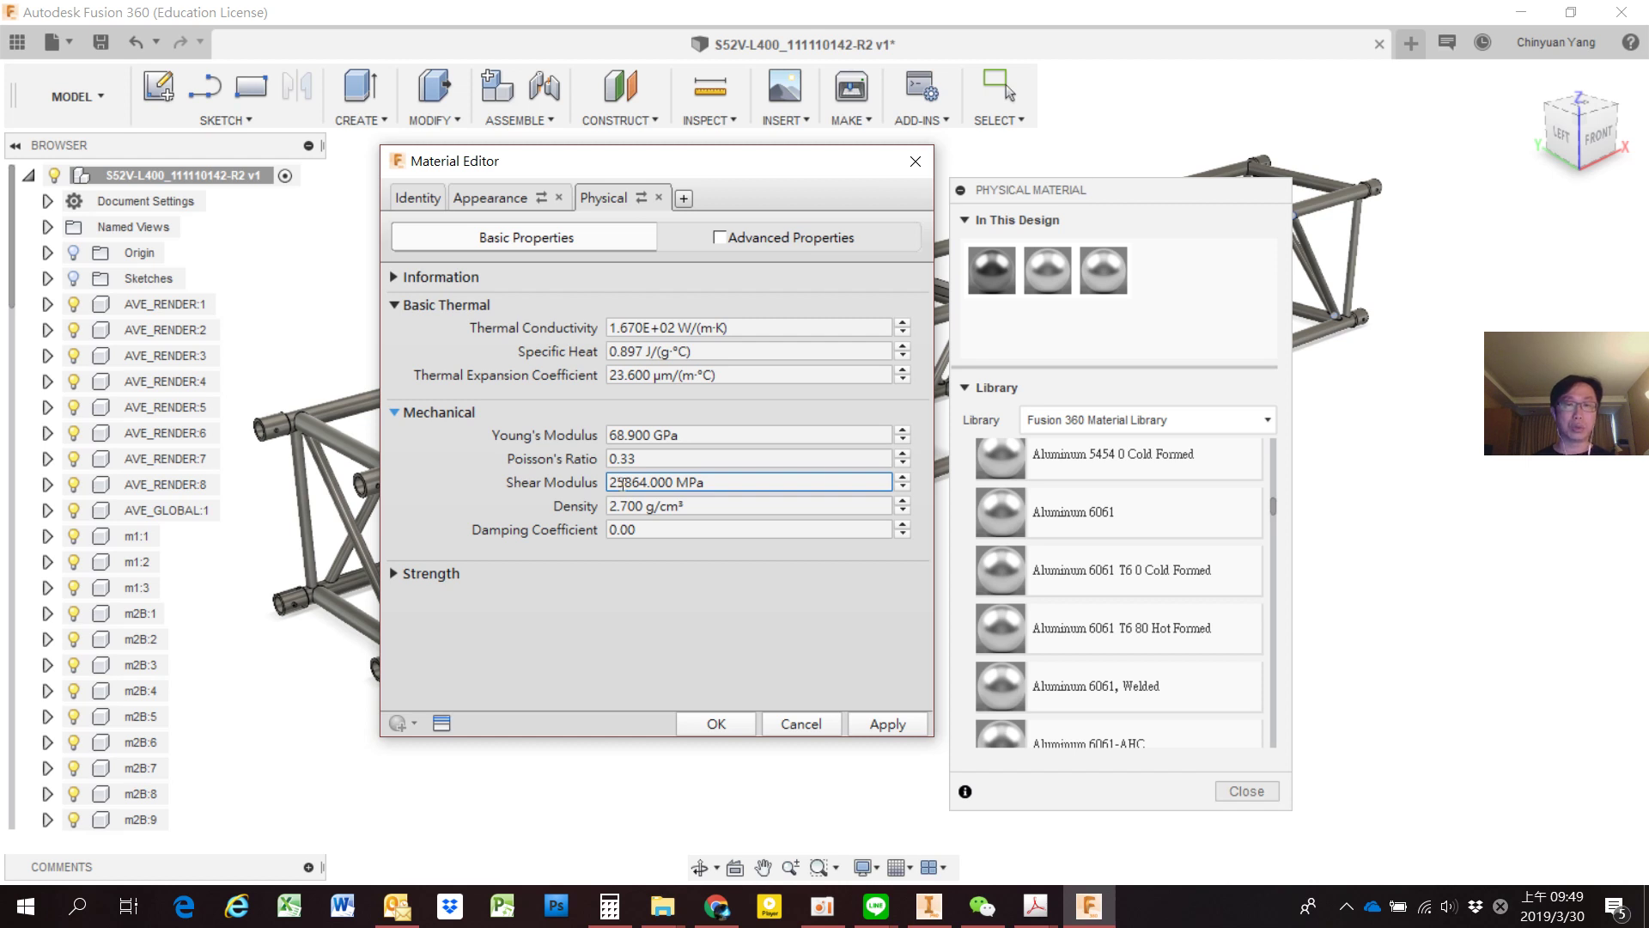
pyautogui.click(395, 572)
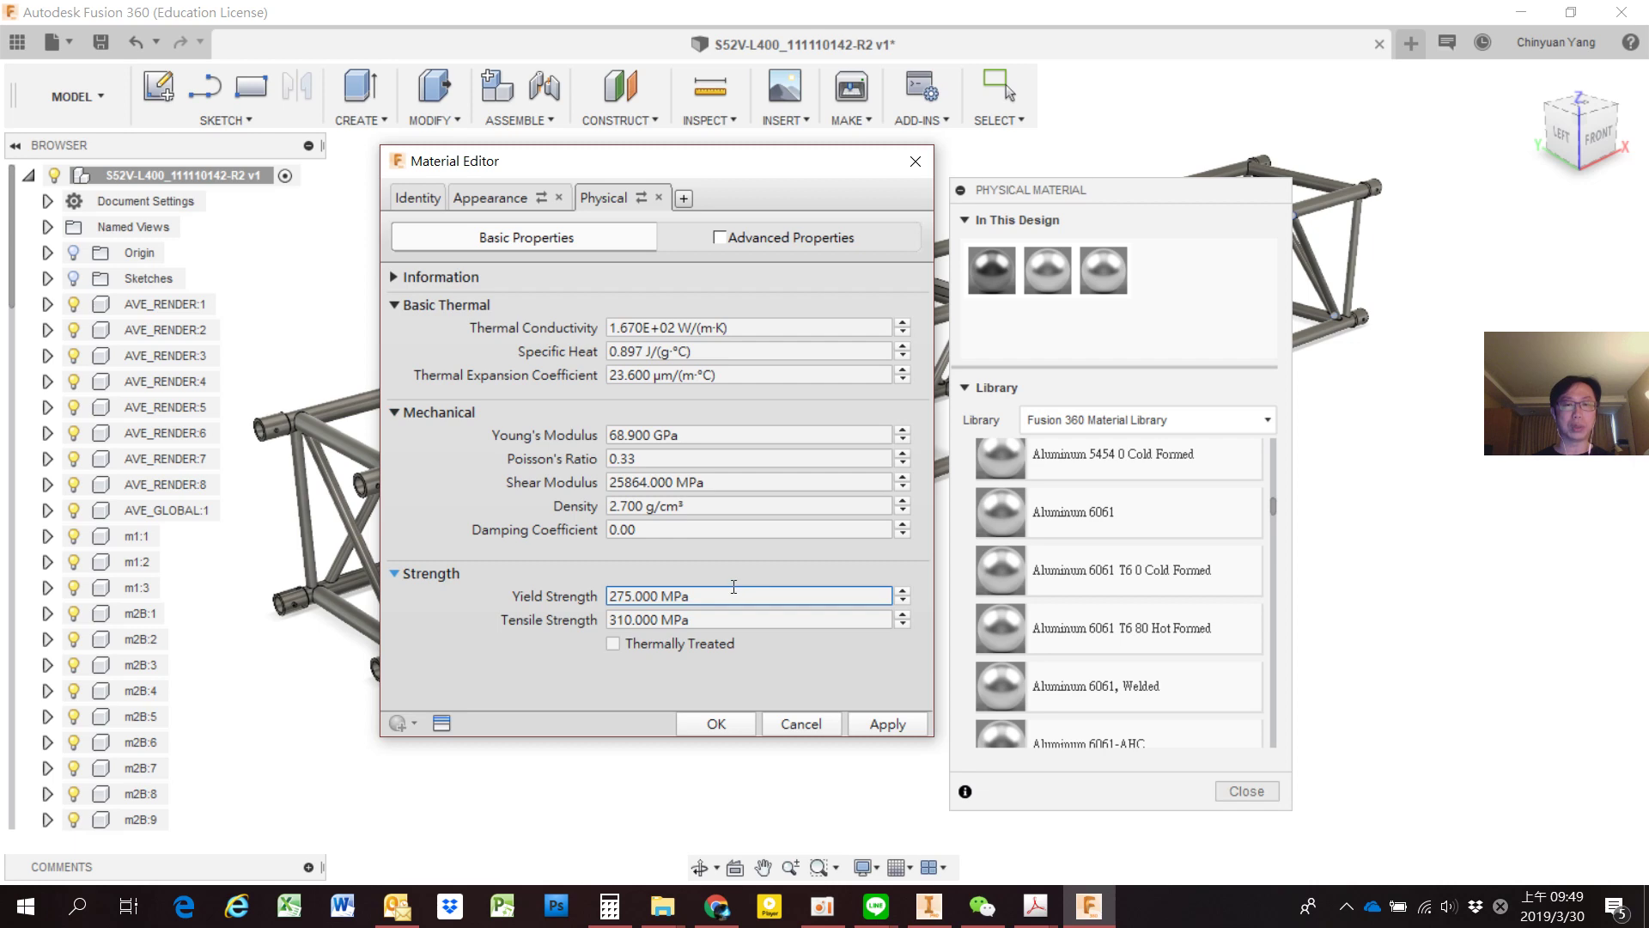
pyautogui.hotkey('alt', 'Tab')
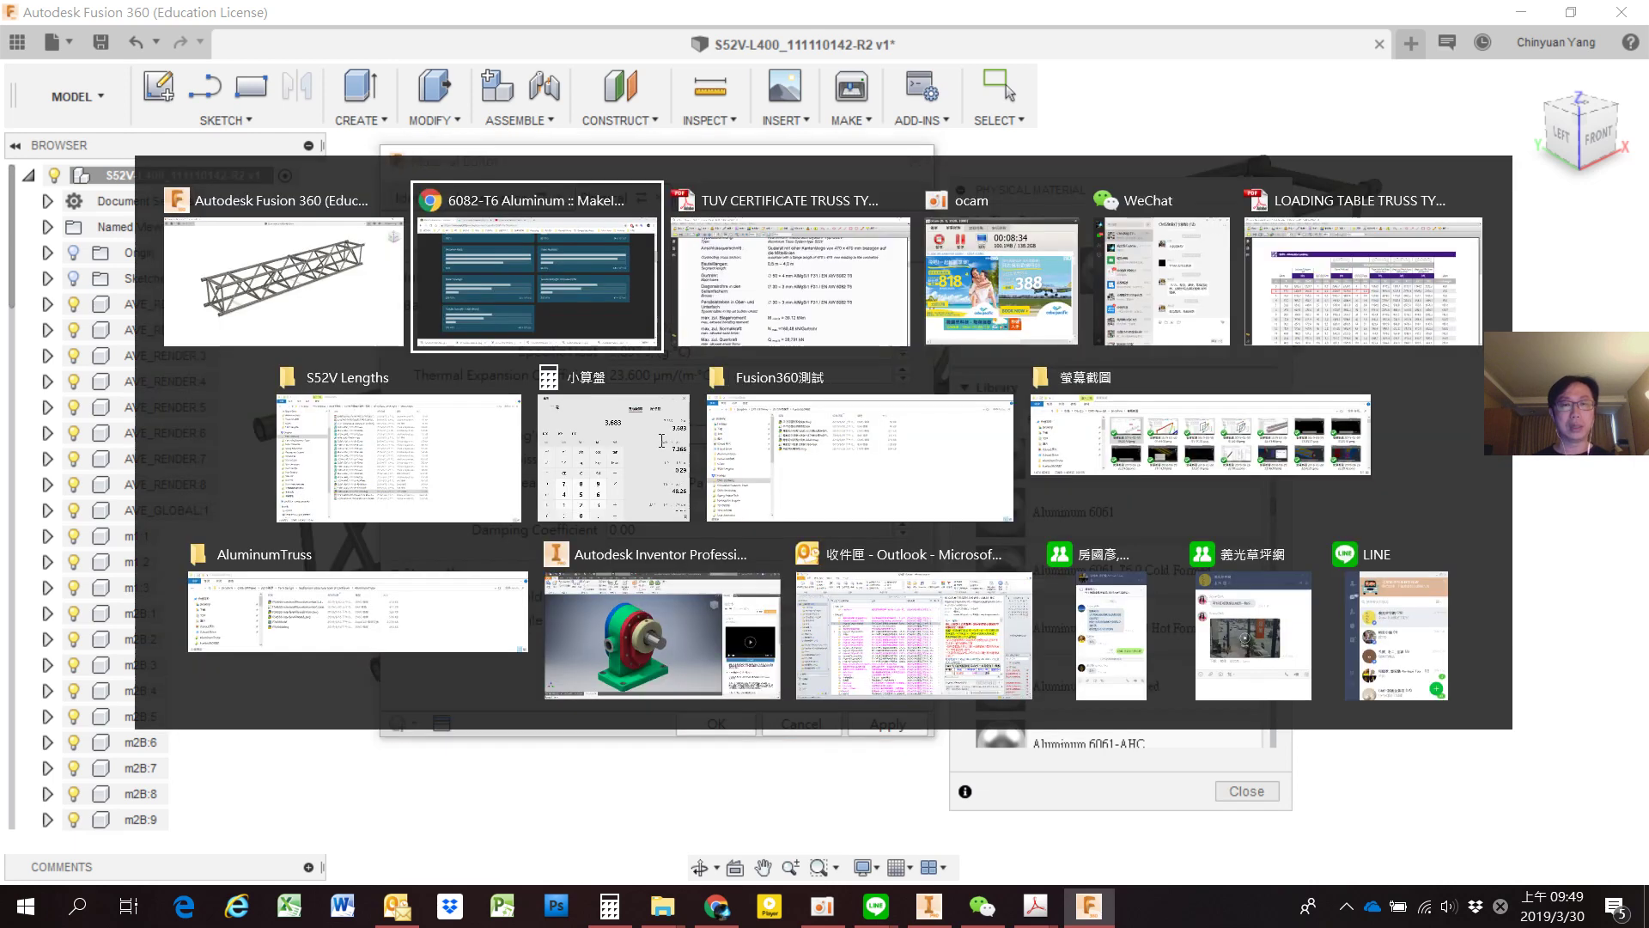
pyautogui.scroll(3, 987, 414)
pyautogui.scroll(5, 986, 414)
pyautogui.scroll(-1, 987, 414)
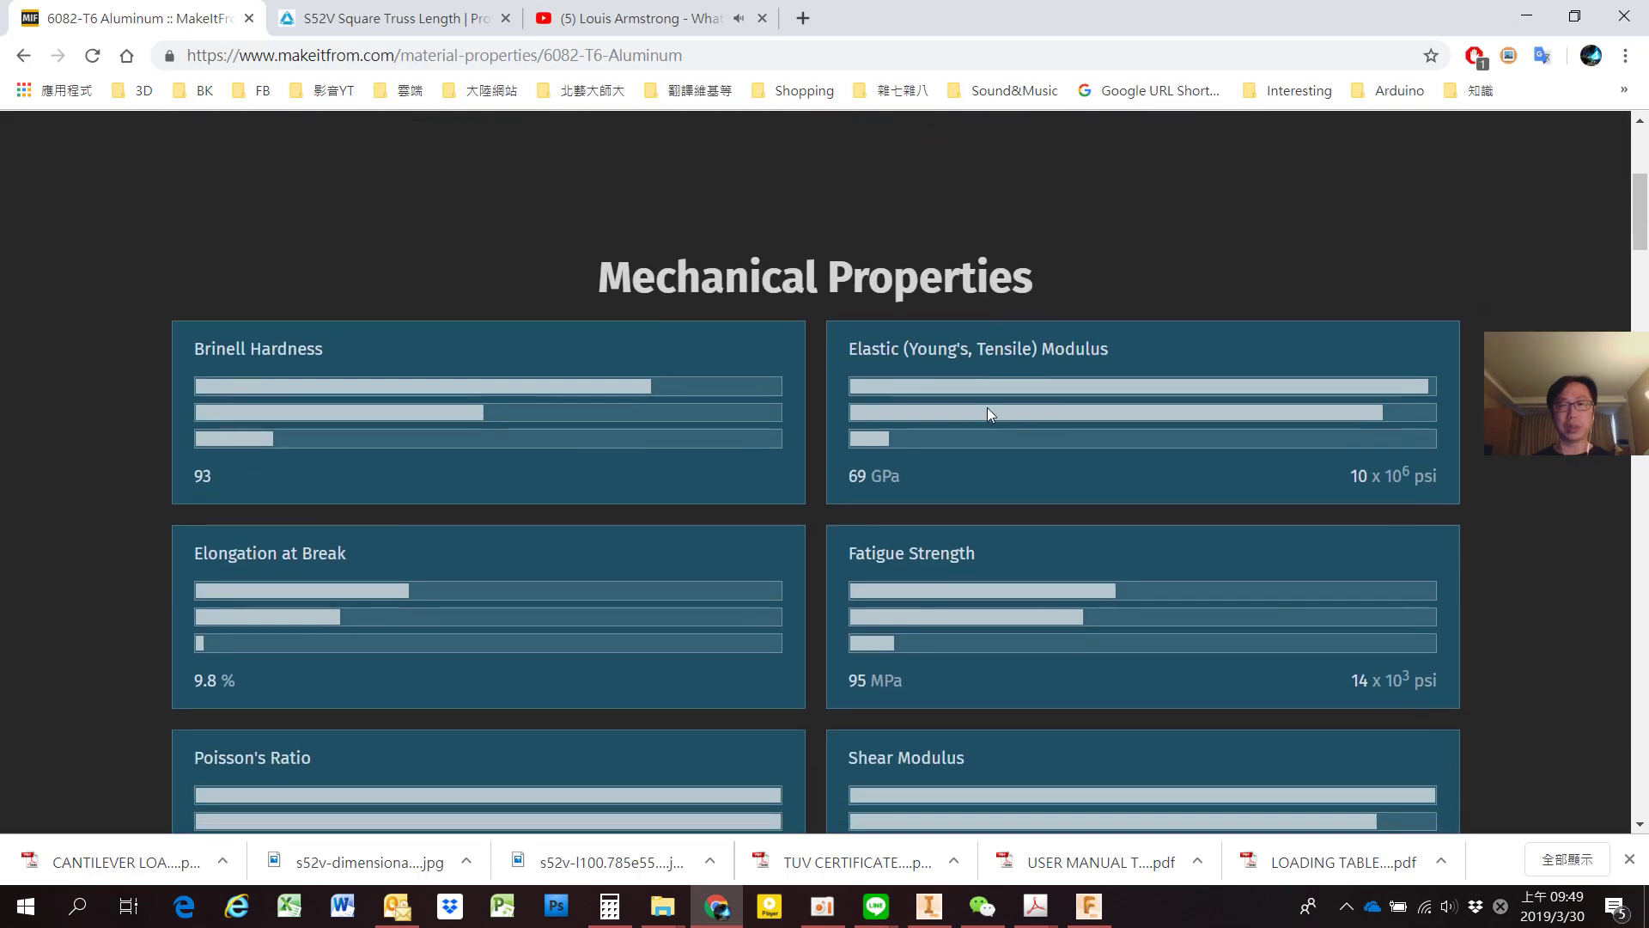
pyautogui.scroll(-1, 987, 414)
pyautogui.scroll(-4, 987, 414)
pyautogui.scroll(-2, 987, 414)
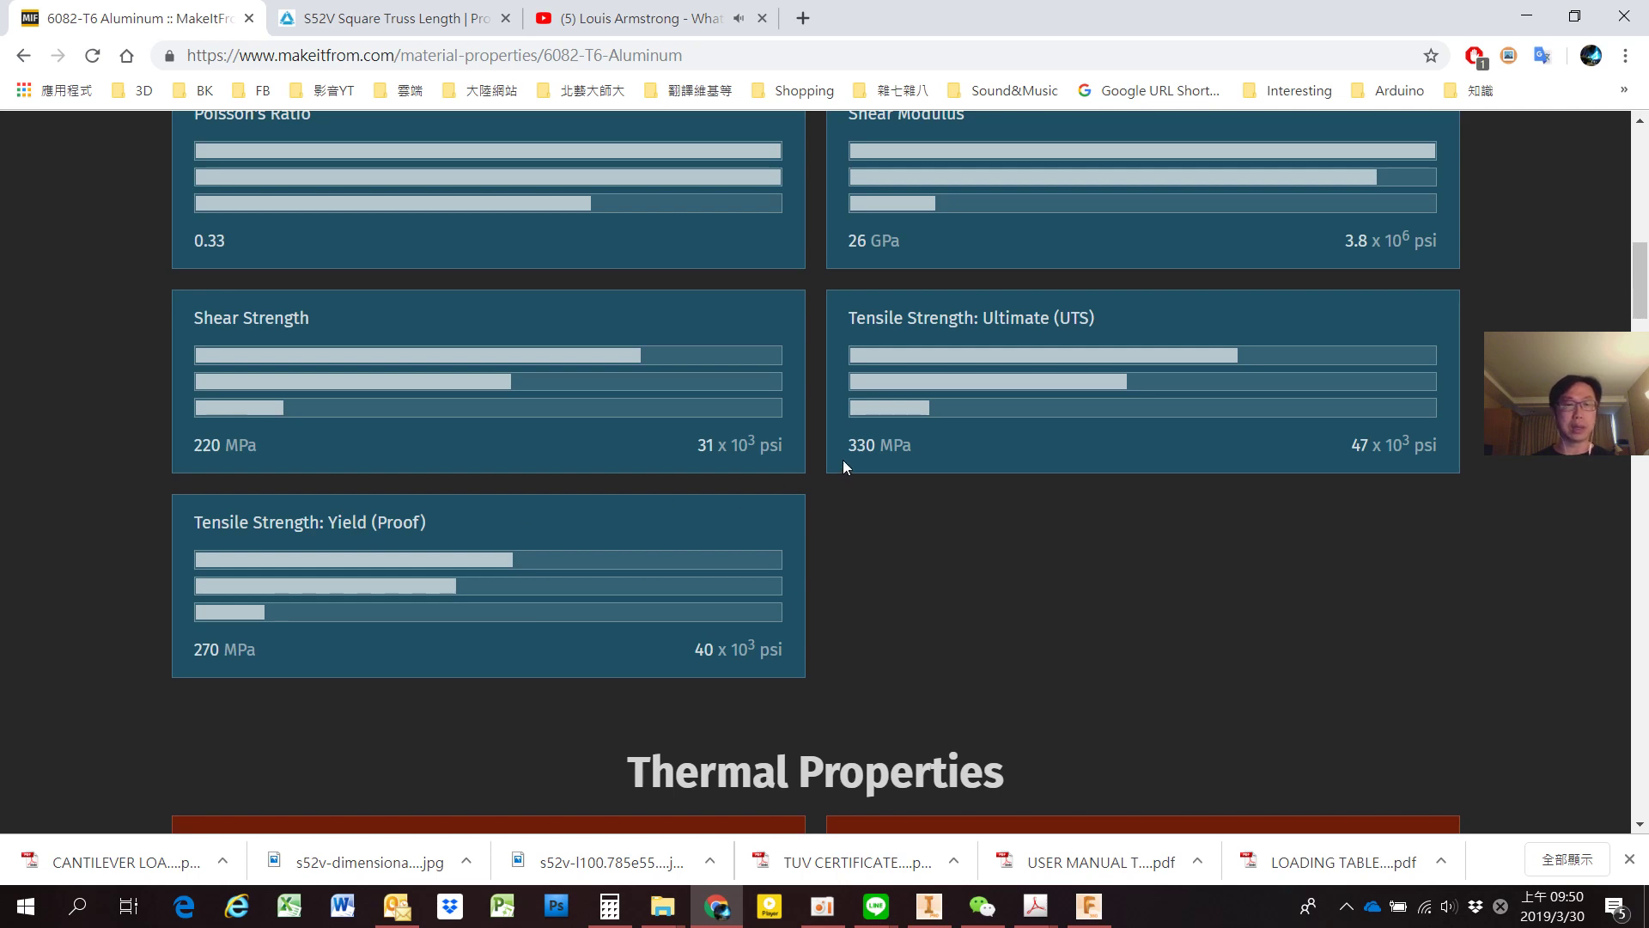
pyautogui.hotkey('alt', 'Tab')
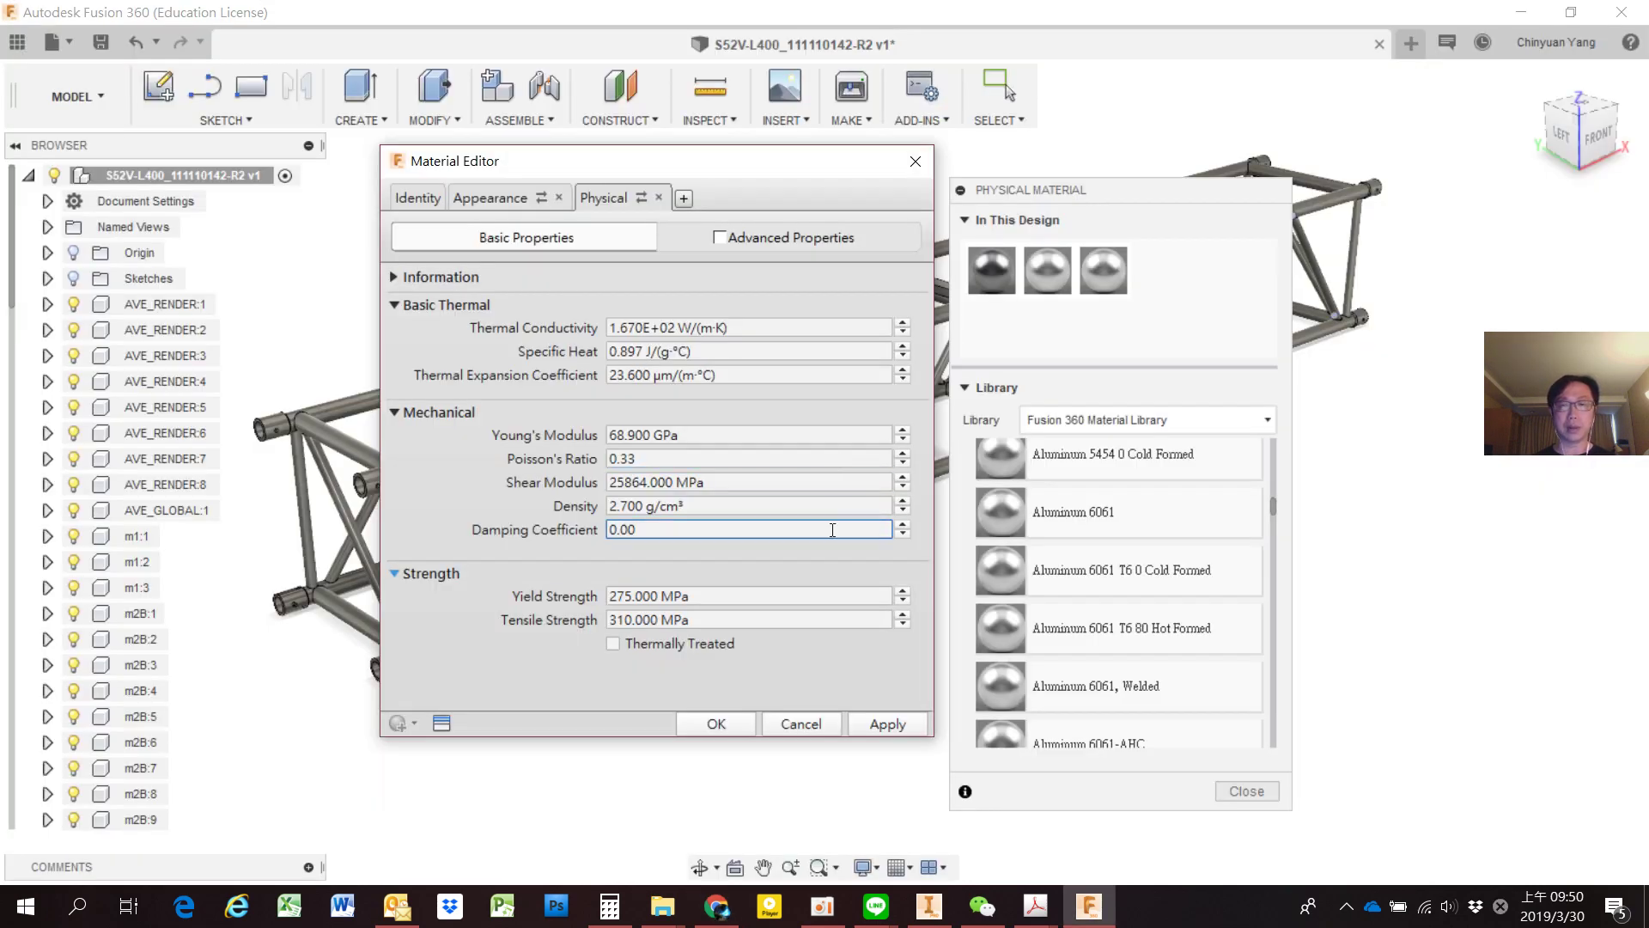
# Set Tensile Strength to 330 MPa and Yield Strength to 270 MPa and confirm.
pyautogui.doubleClick(626, 620)
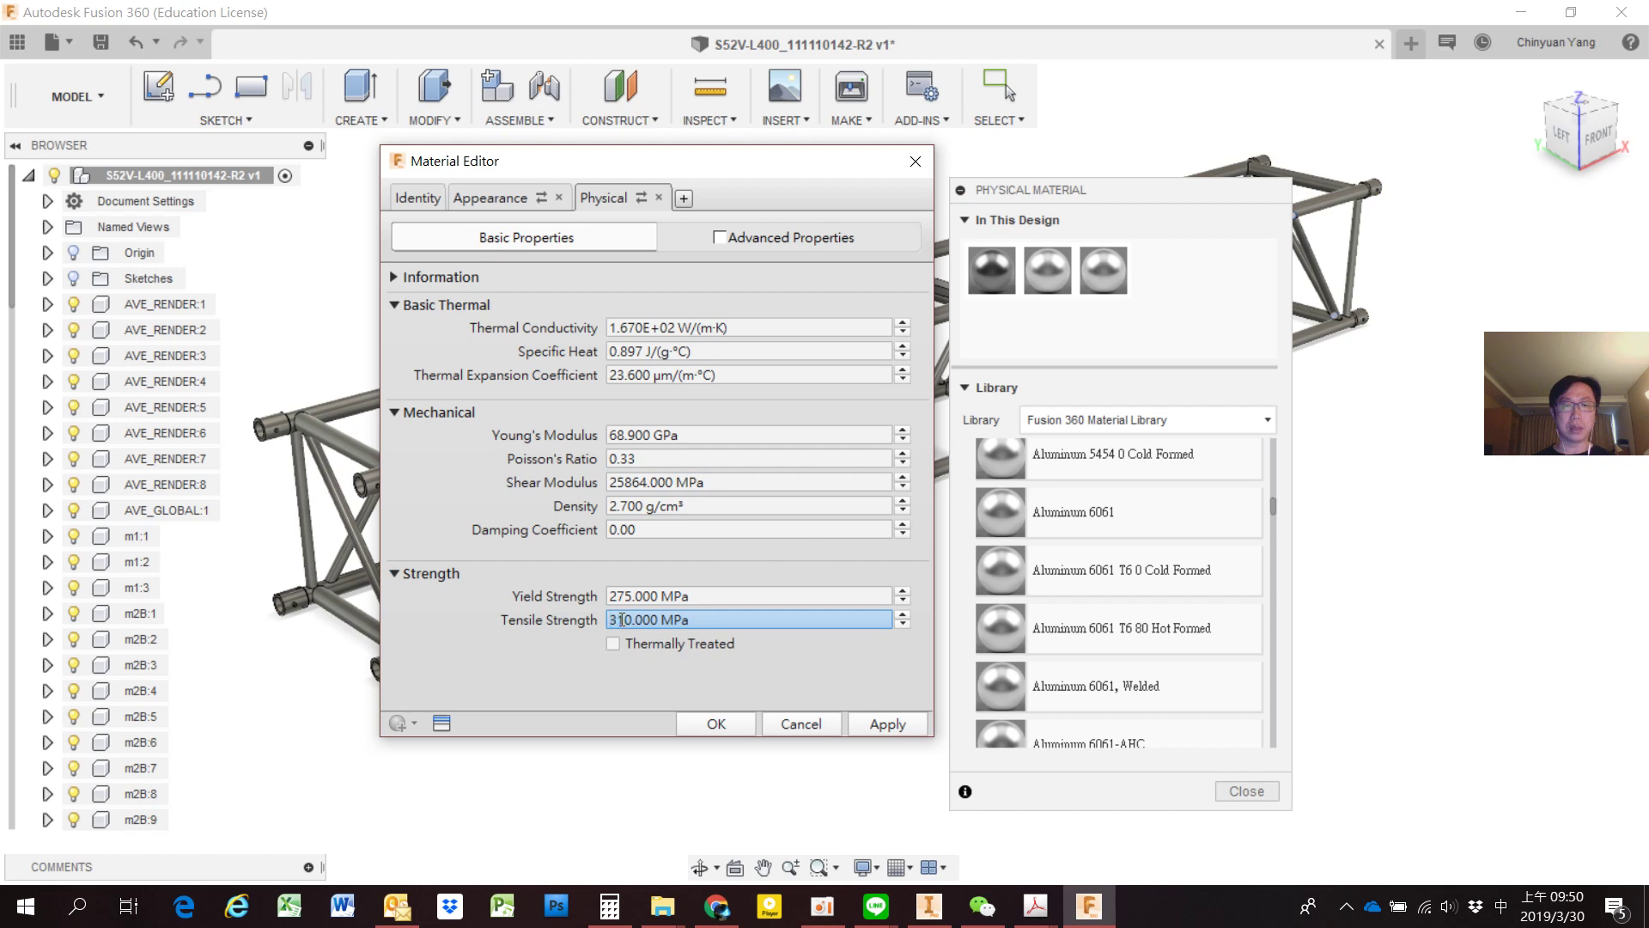
pyautogui.press('BackSpace')
pyautogui.write('3')
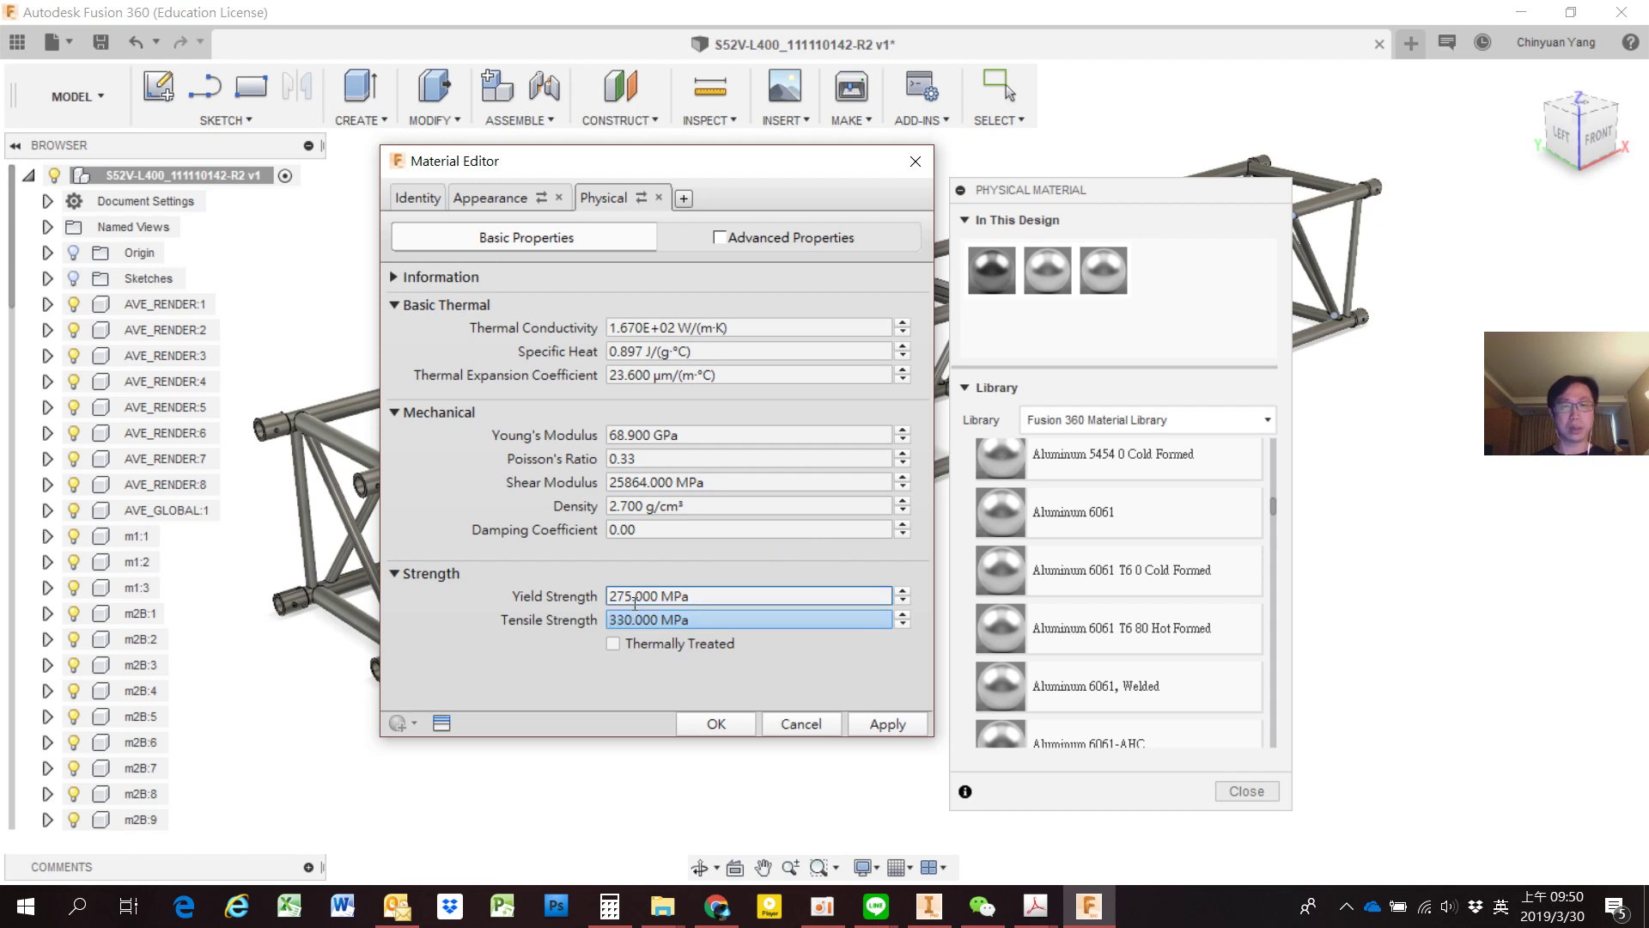
pyautogui.doubleClick(628, 594)
pyautogui.click(634, 595)
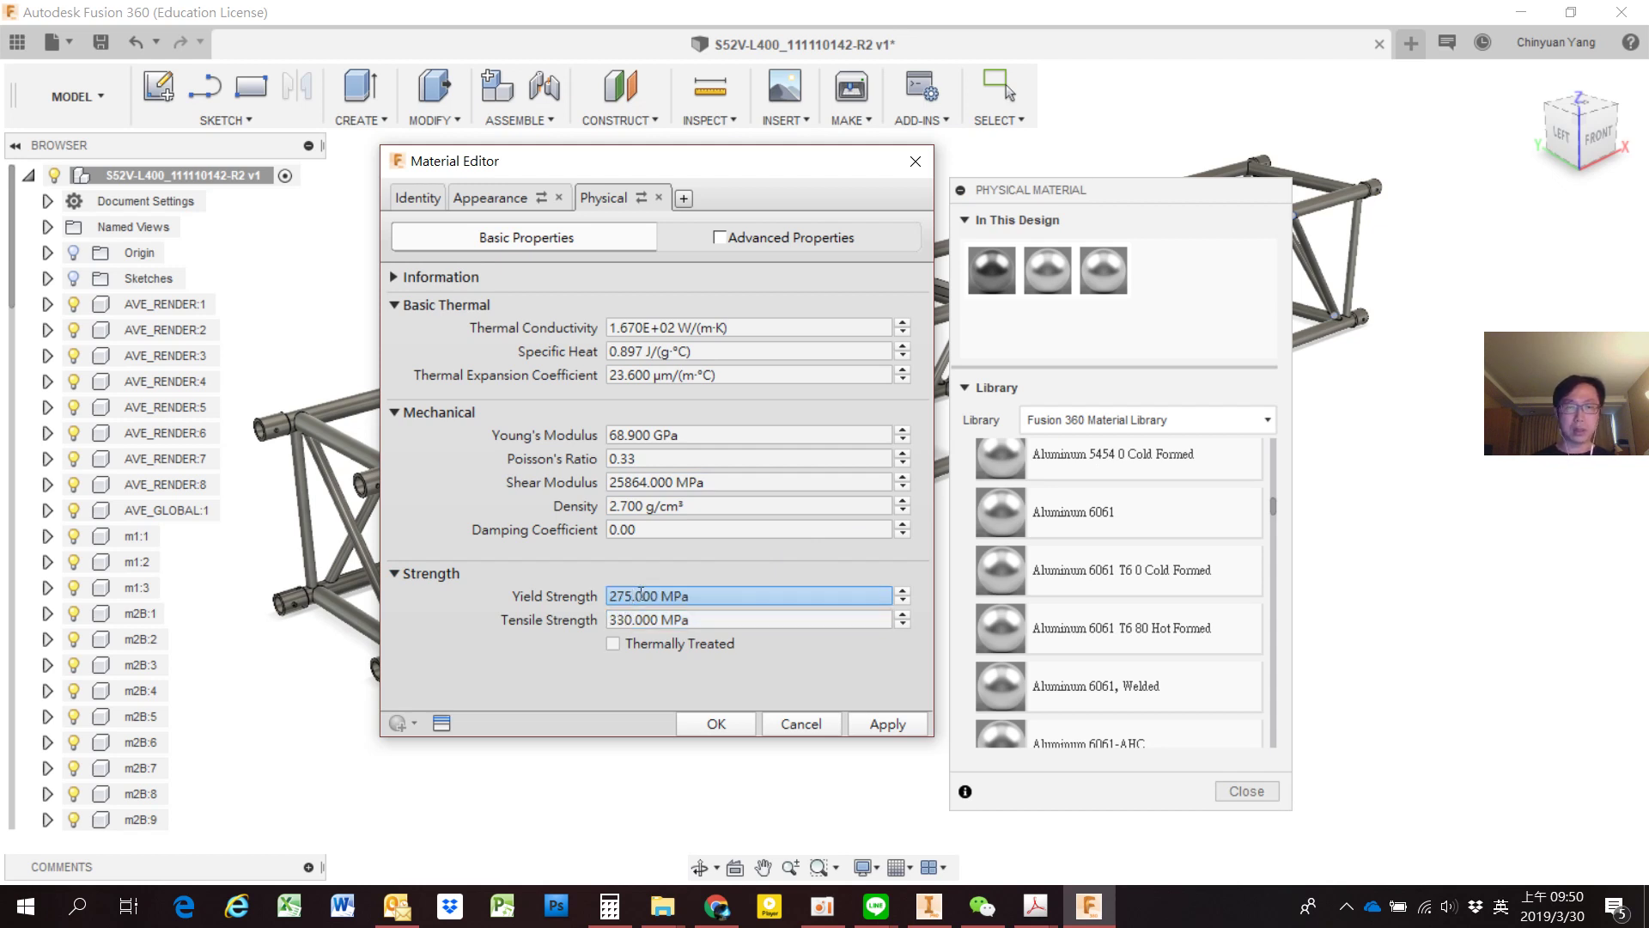
pyautogui.press('BackSpace')
pyautogui.write('0')
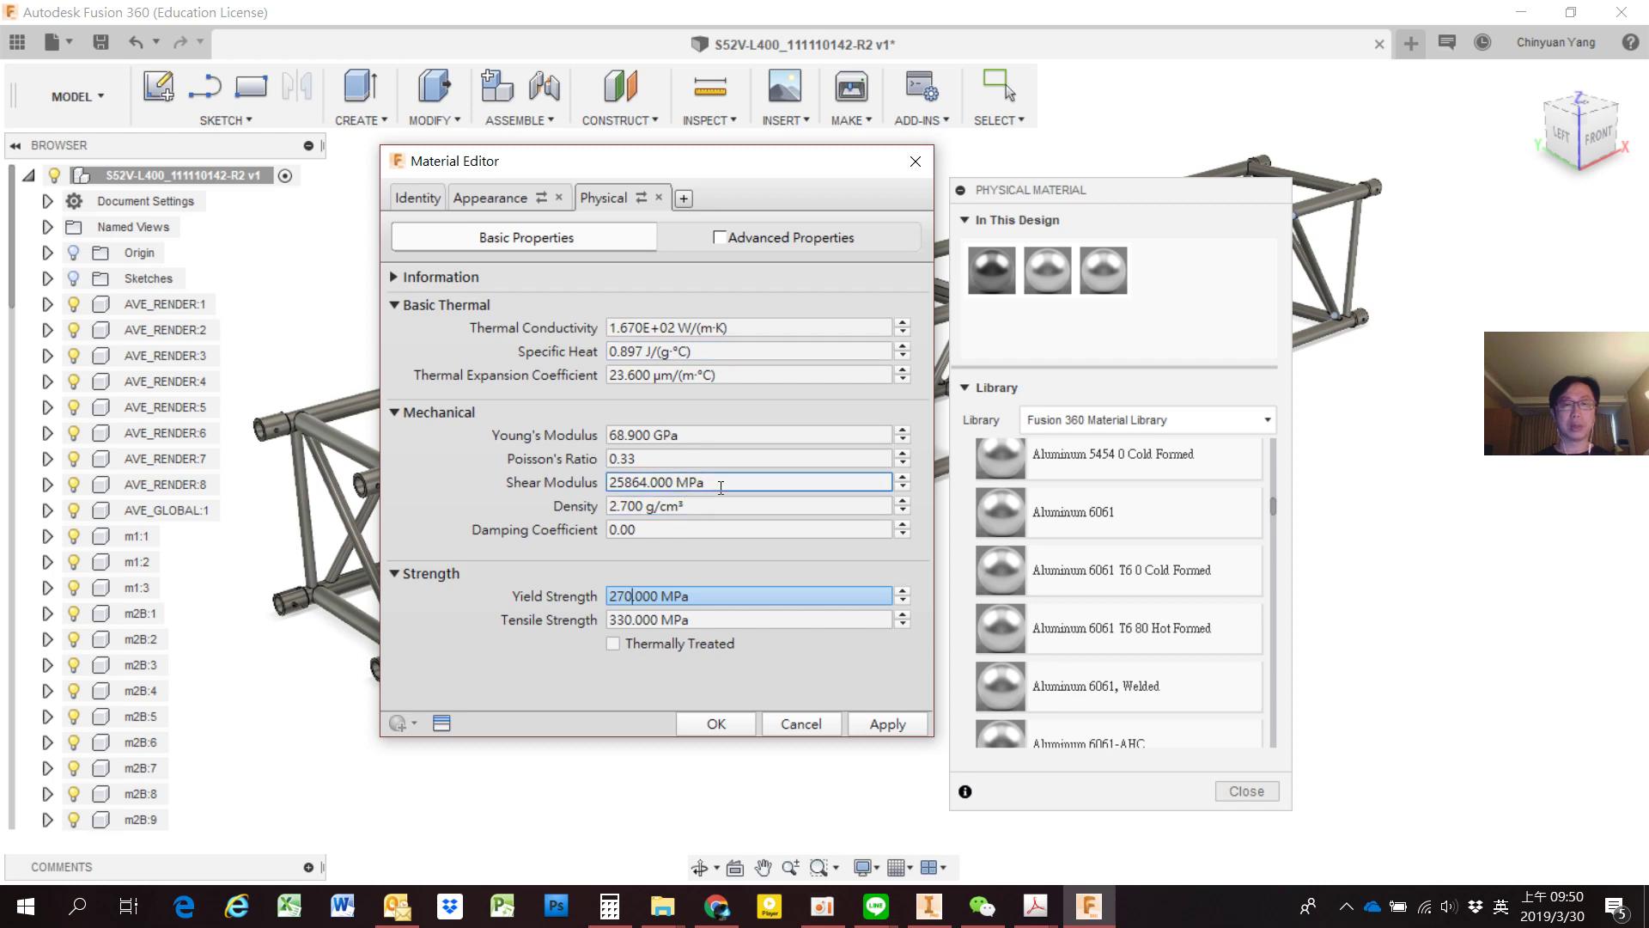
pyautogui.click(724, 723)
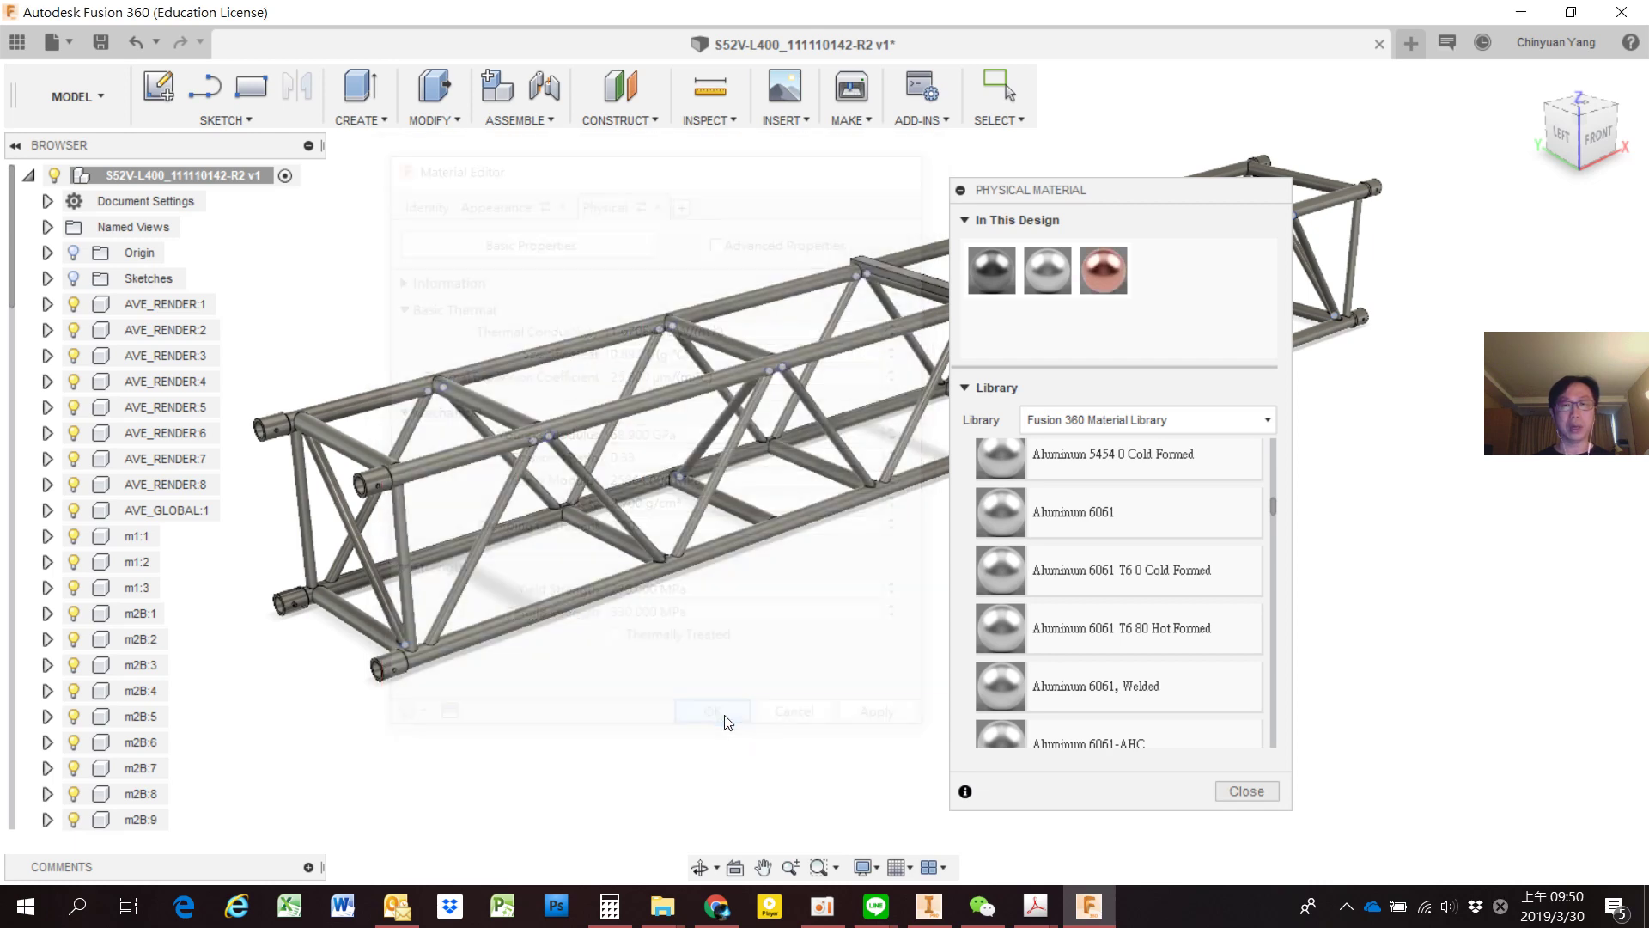
# Rename the material to Aluminum 6082 T2.
pyautogui.rightClick(1100, 283)
pyautogui.click(1132, 294)
pyautogui.click(829, 203)
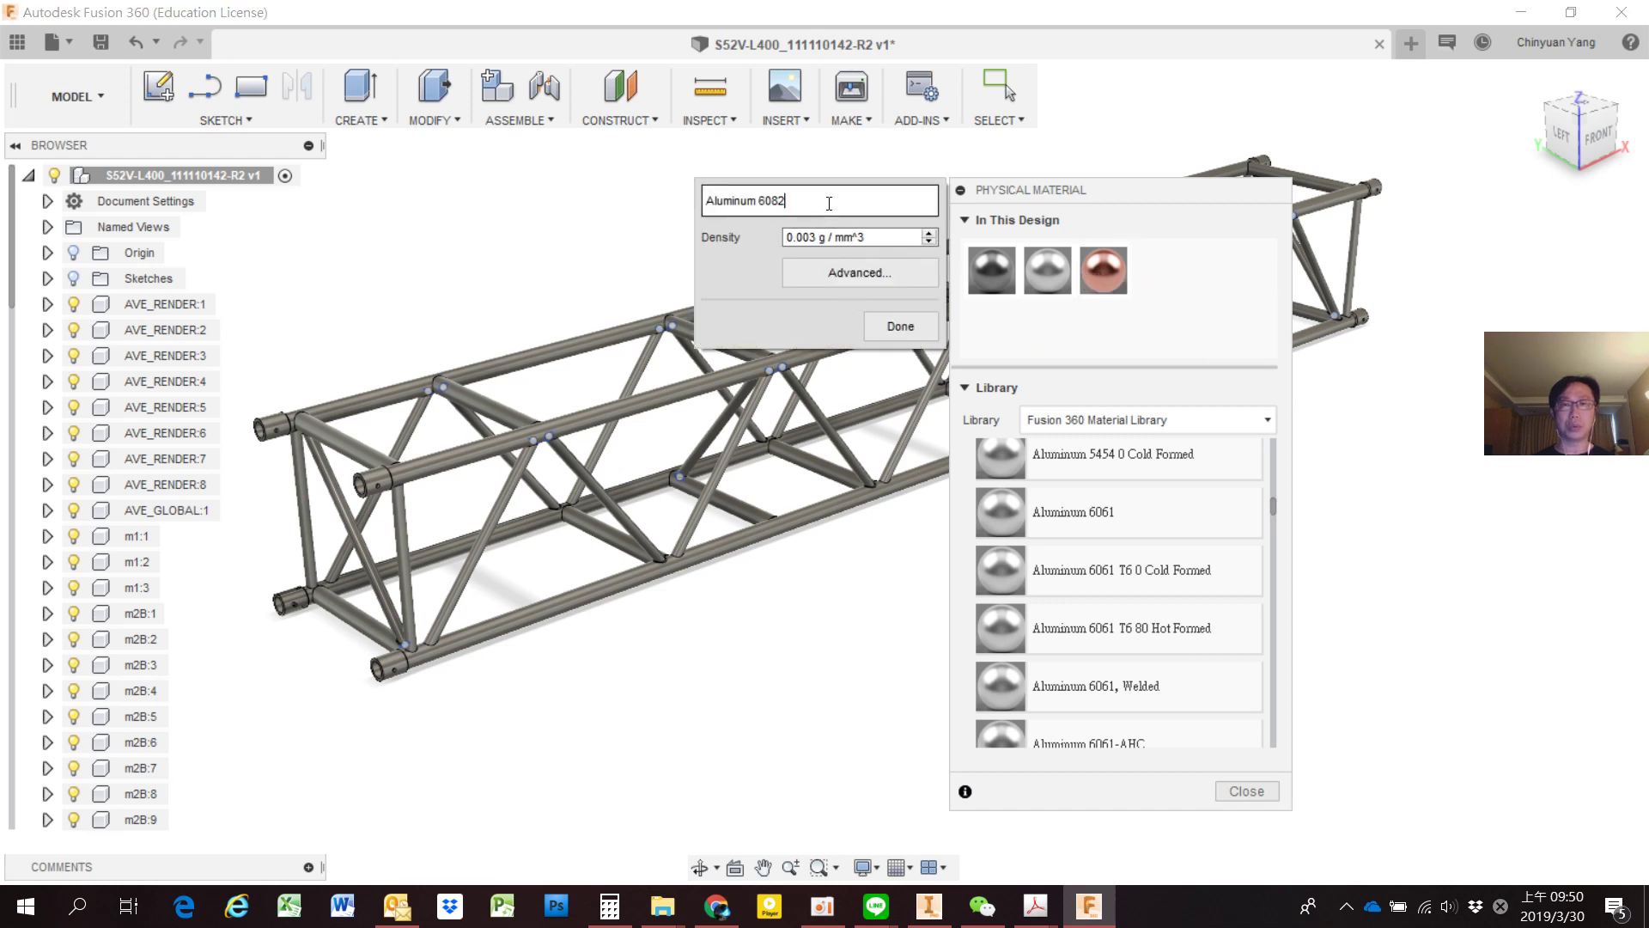
pyautogui.write(' T2')
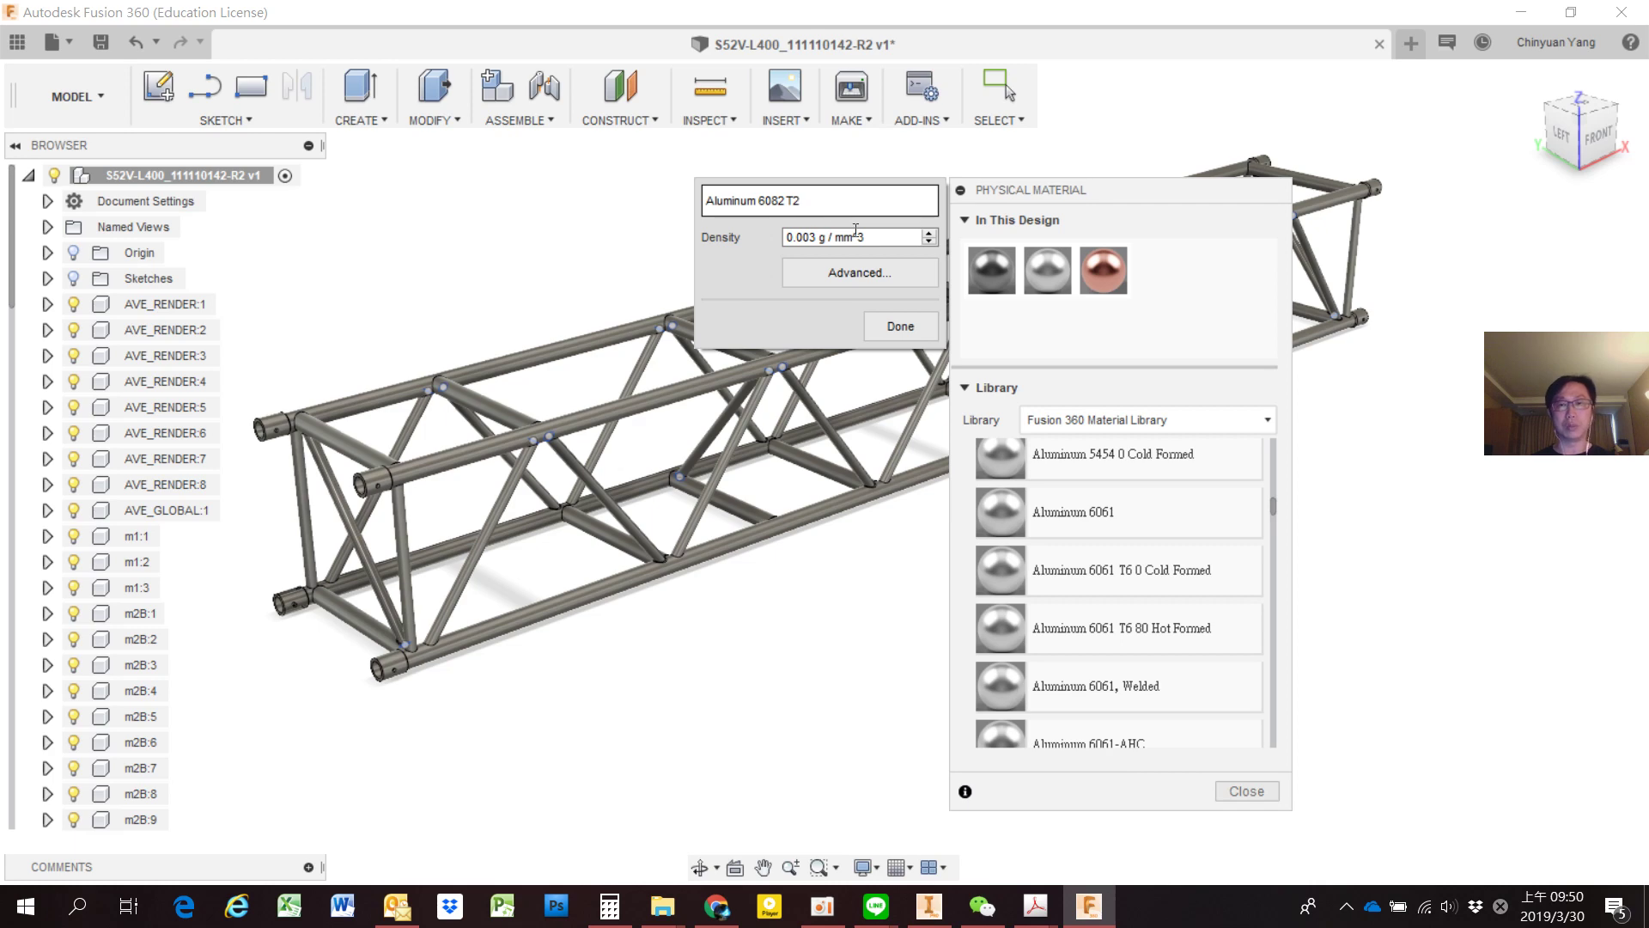
pyautogui.click(899, 328)
# Browse MakeItFrom's AA 6000 series to the 6082-T6 page, reconfirm 270 MPa yield, return to Fusion.
pyautogui.hotkey('alt', 'Tab')
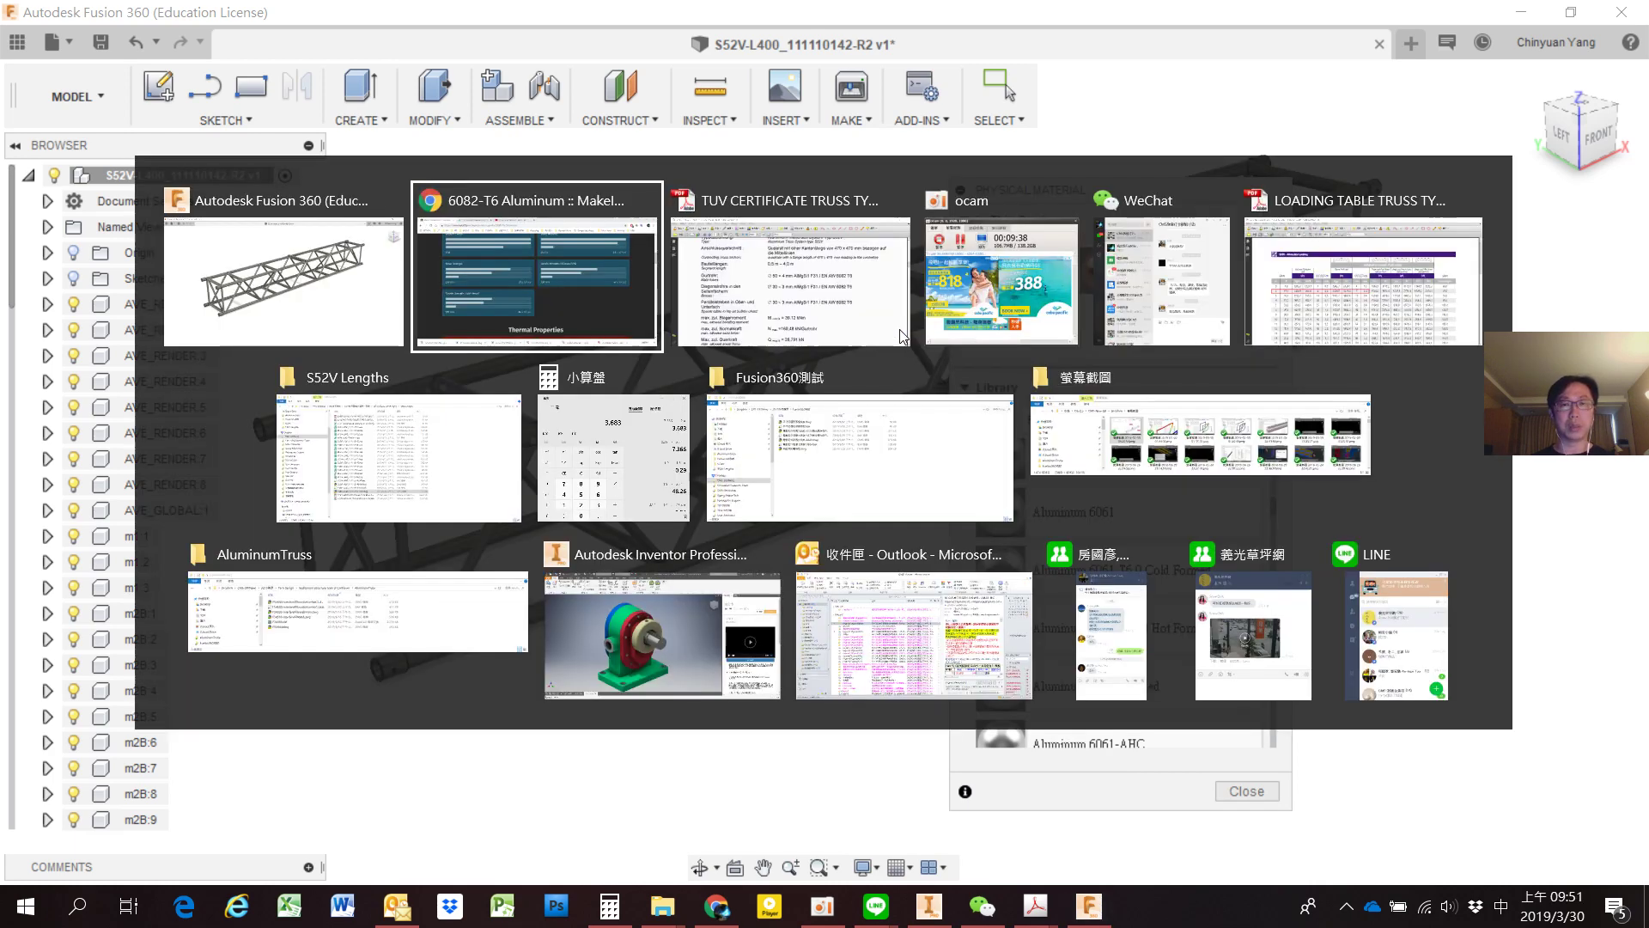
pyautogui.scroll(5, 875, 323)
pyautogui.scroll(7, 811, 323)
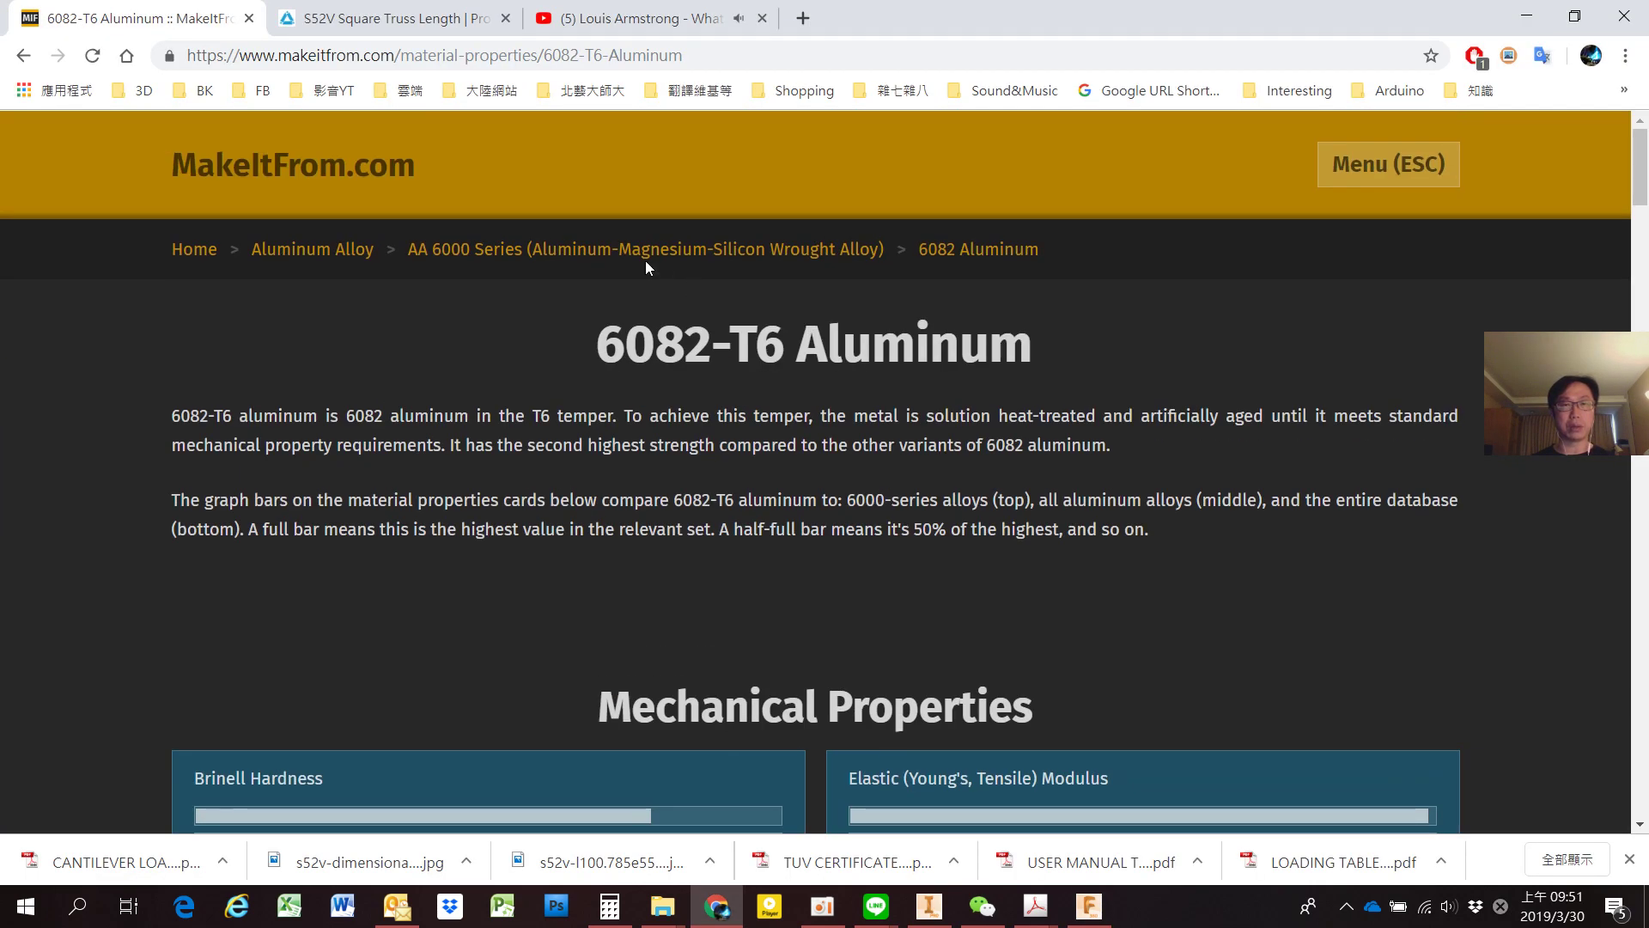
pyautogui.click(739, 257)
pyautogui.scroll(-8, 705, 420)
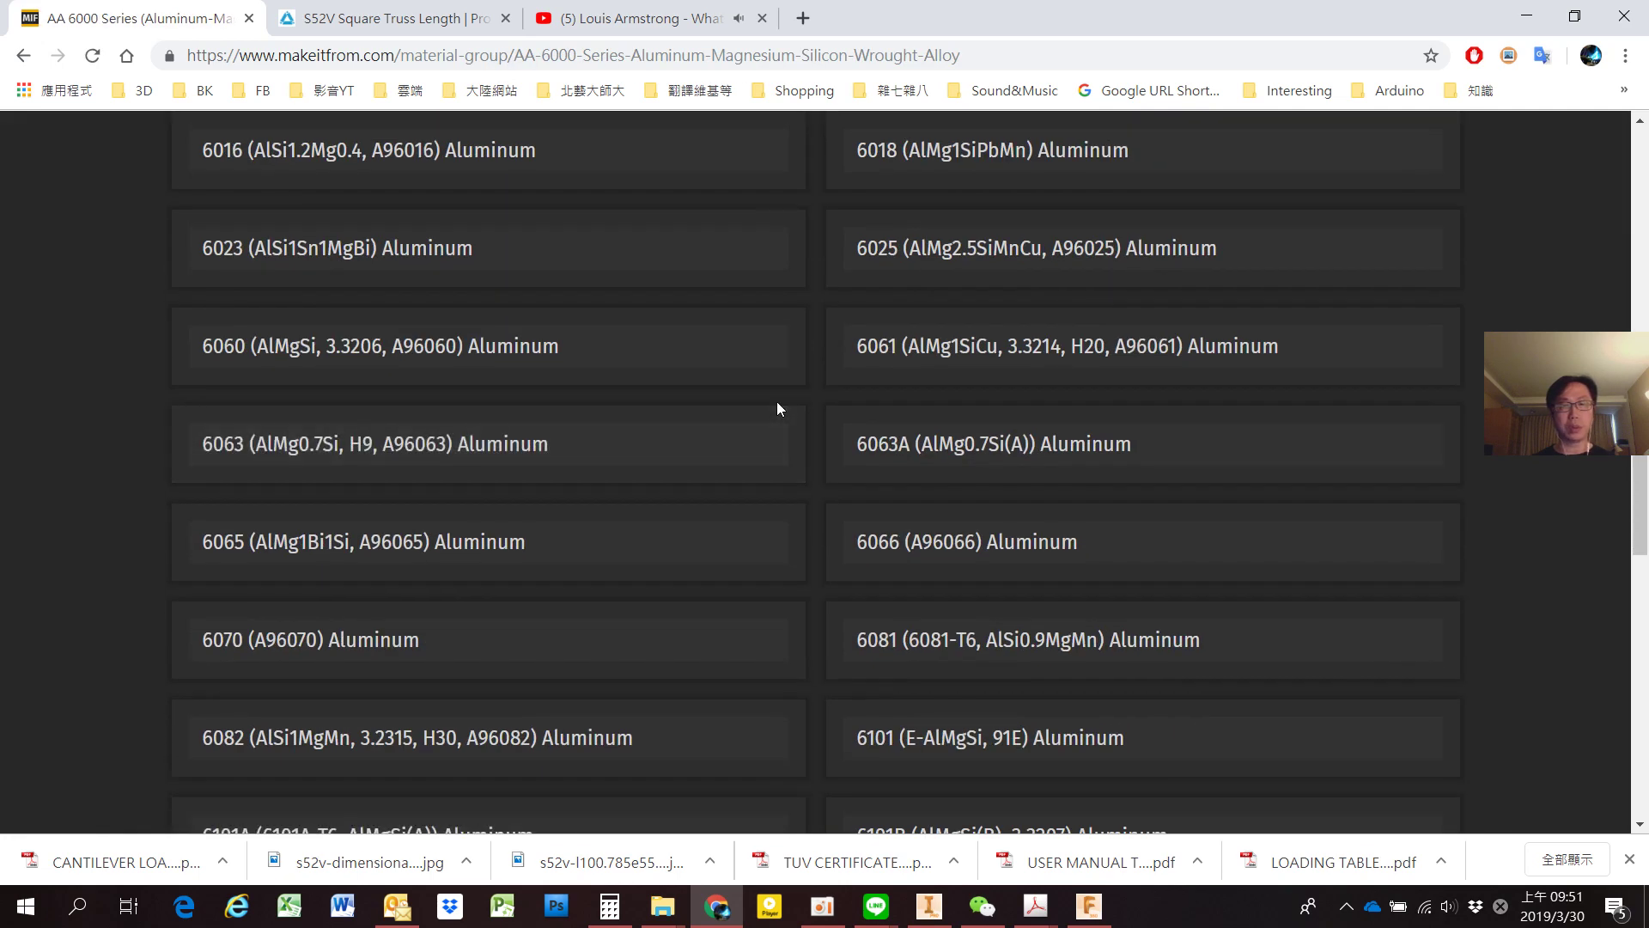
pyautogui.scroll(-2, 776, 409)
pyautogui.scroll(-4, 779, 409)
pyautogui.scroll(1, 430, 235)
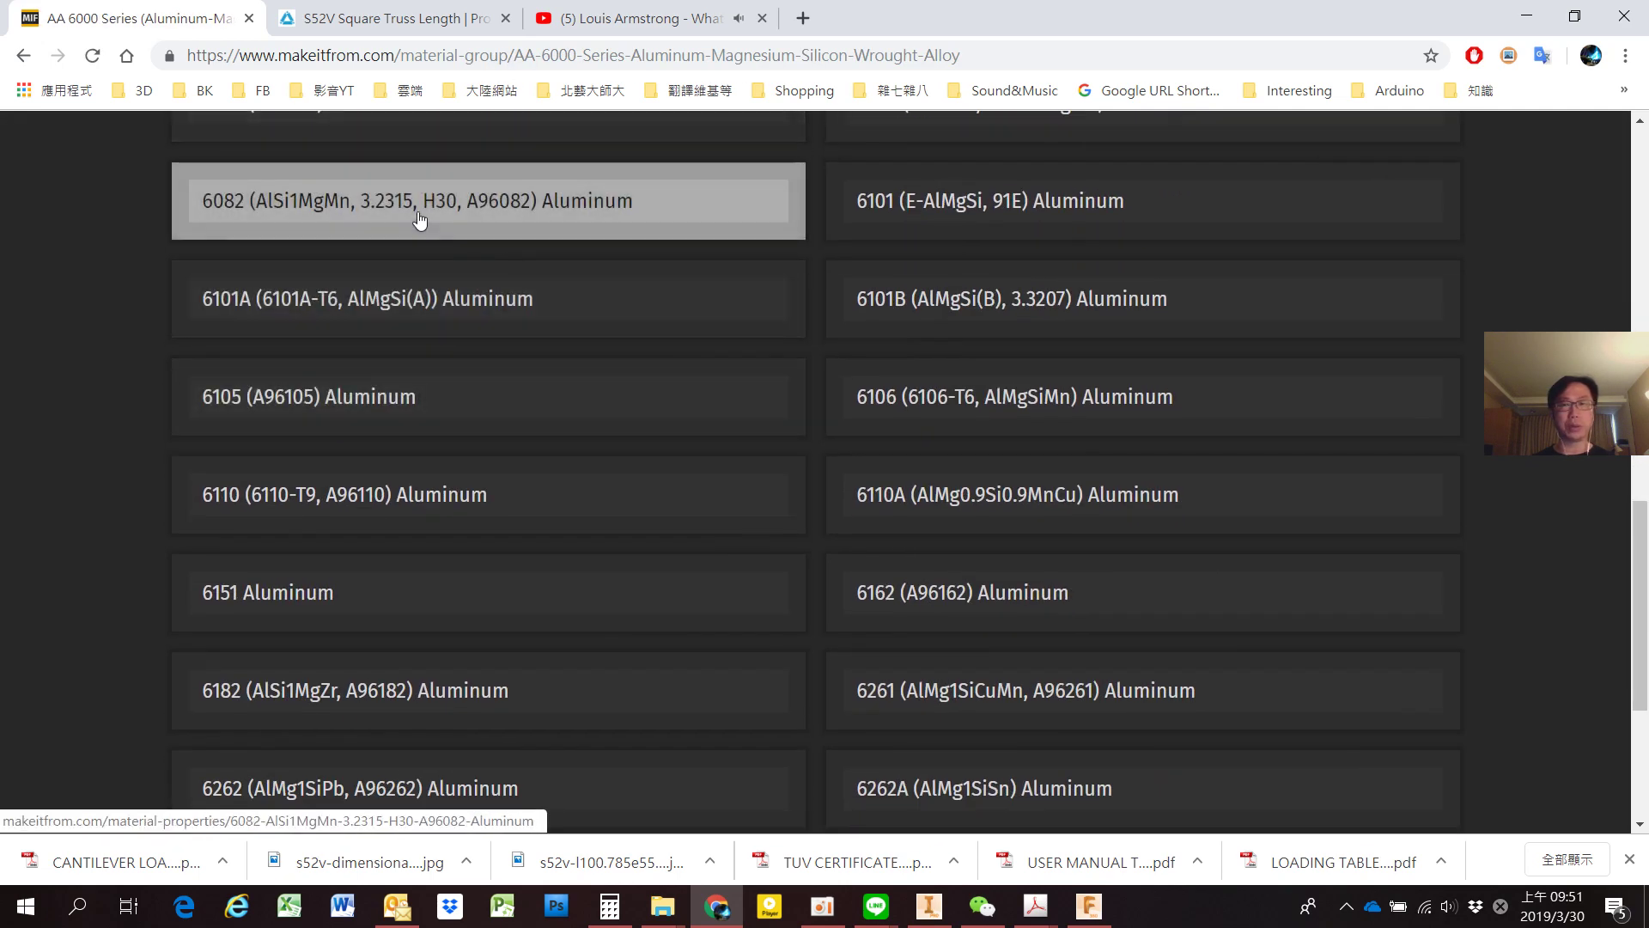
pyautogui.click(419, 221)
pyautogui.scroll(-9, 569, 369)
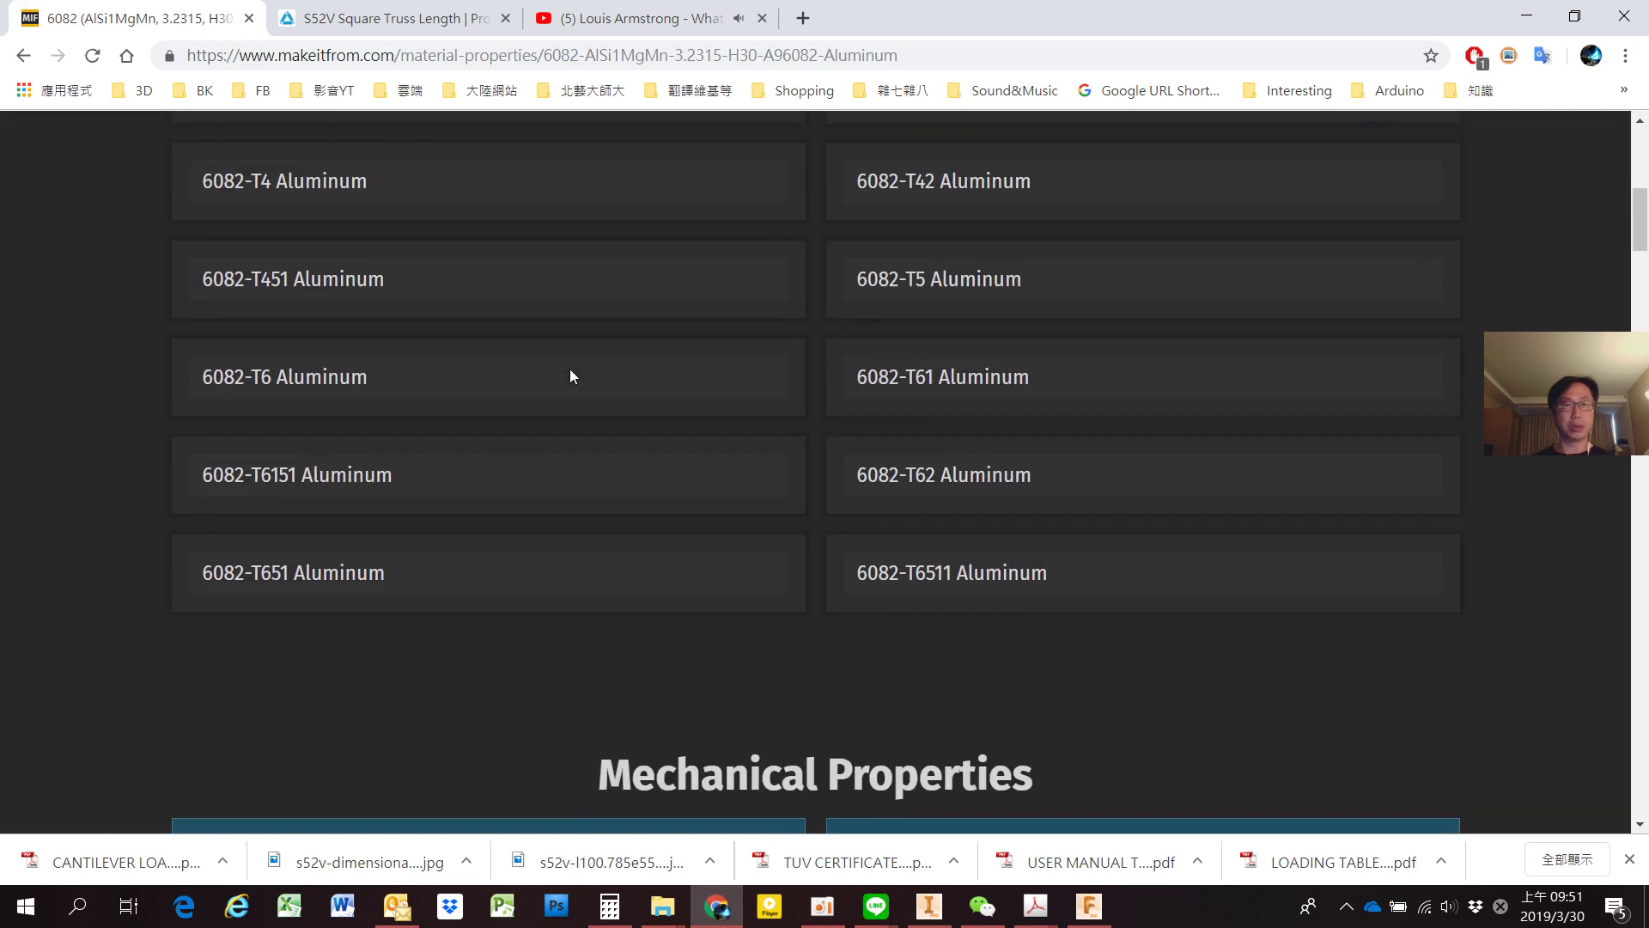
pyautogui.scroll(2, 570, 369)
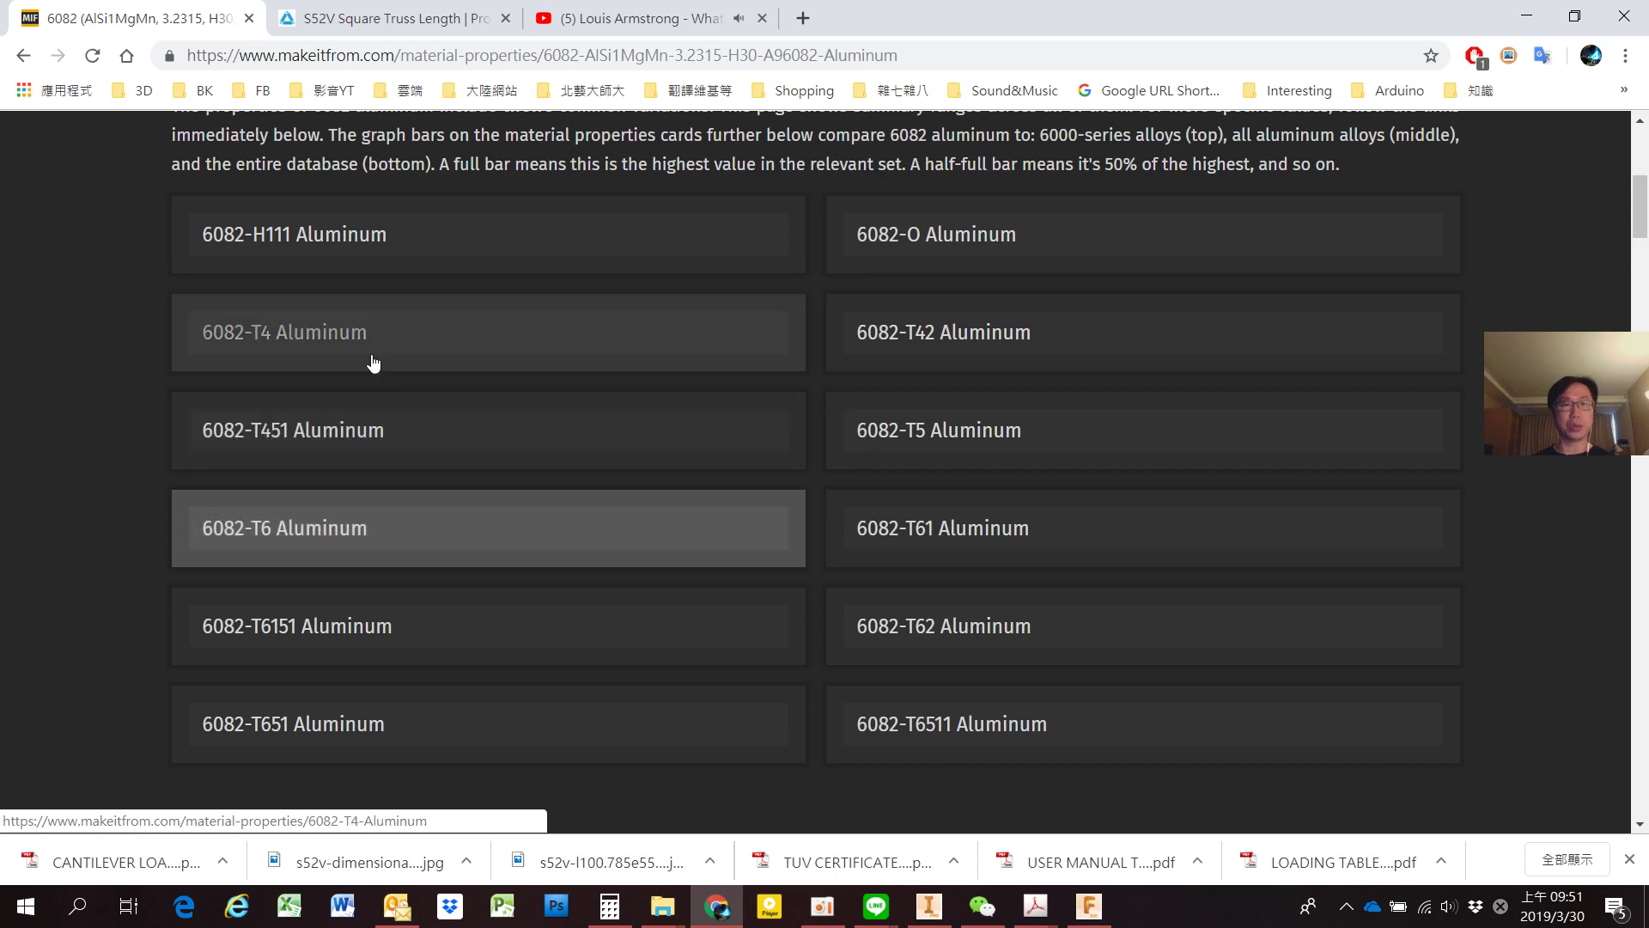
pyautogui.click(490, 522)
pyautogui.scroll(-2, 748, 507)
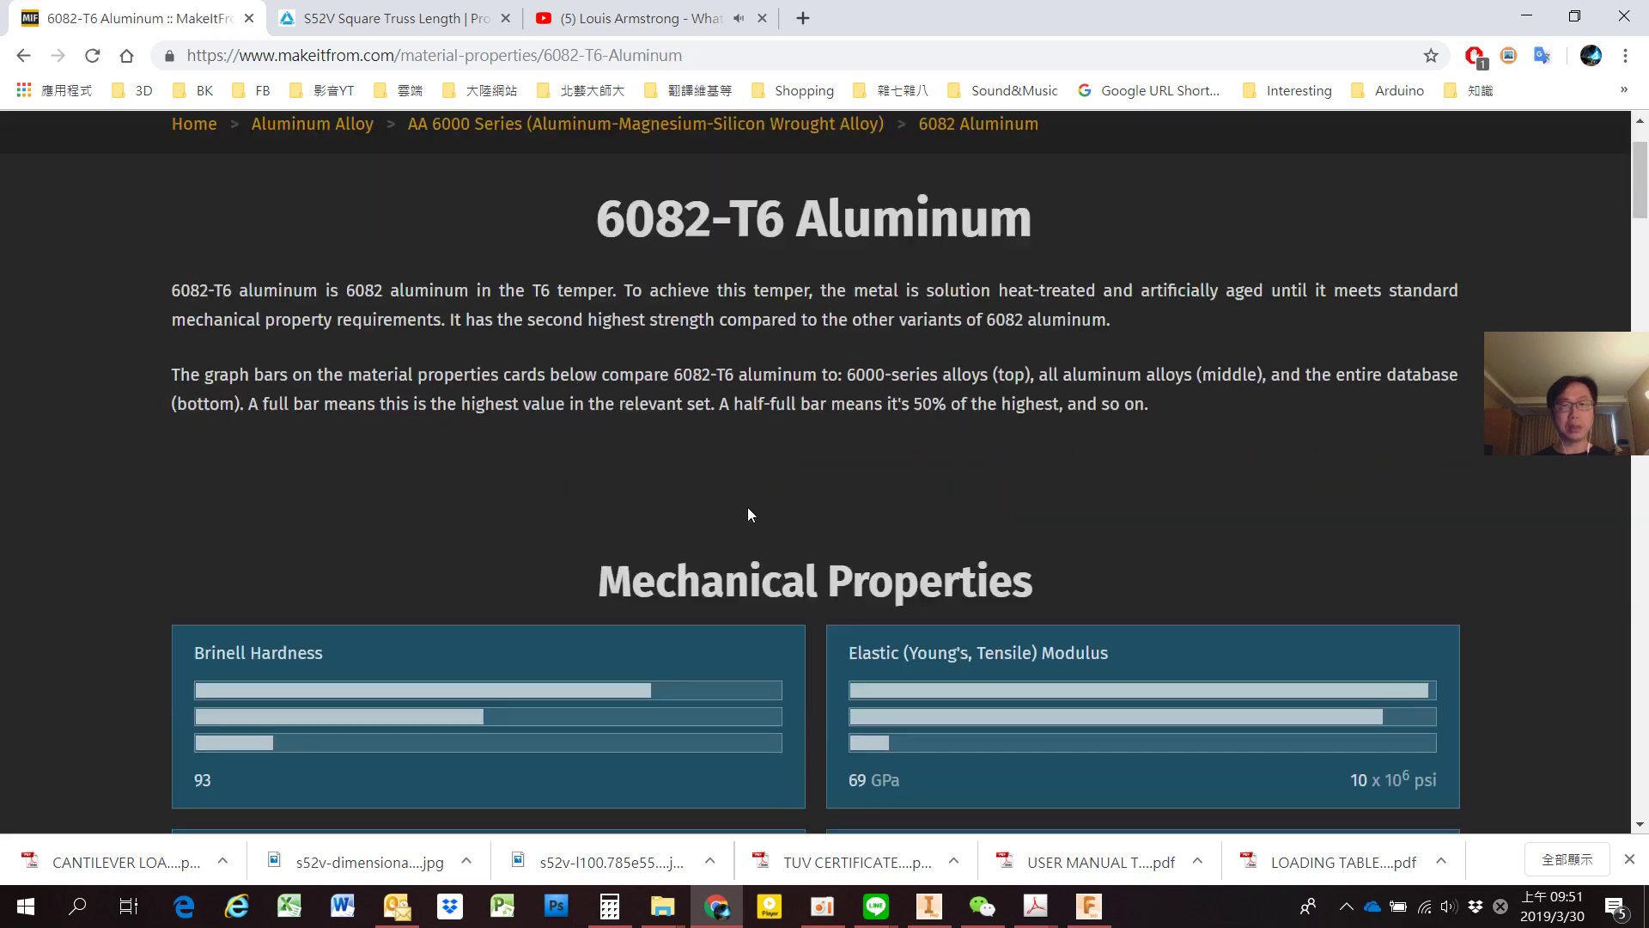
pyautogui.scroll(-7, 748, 507)
pyautogui.scroll(-3, 747, 507)
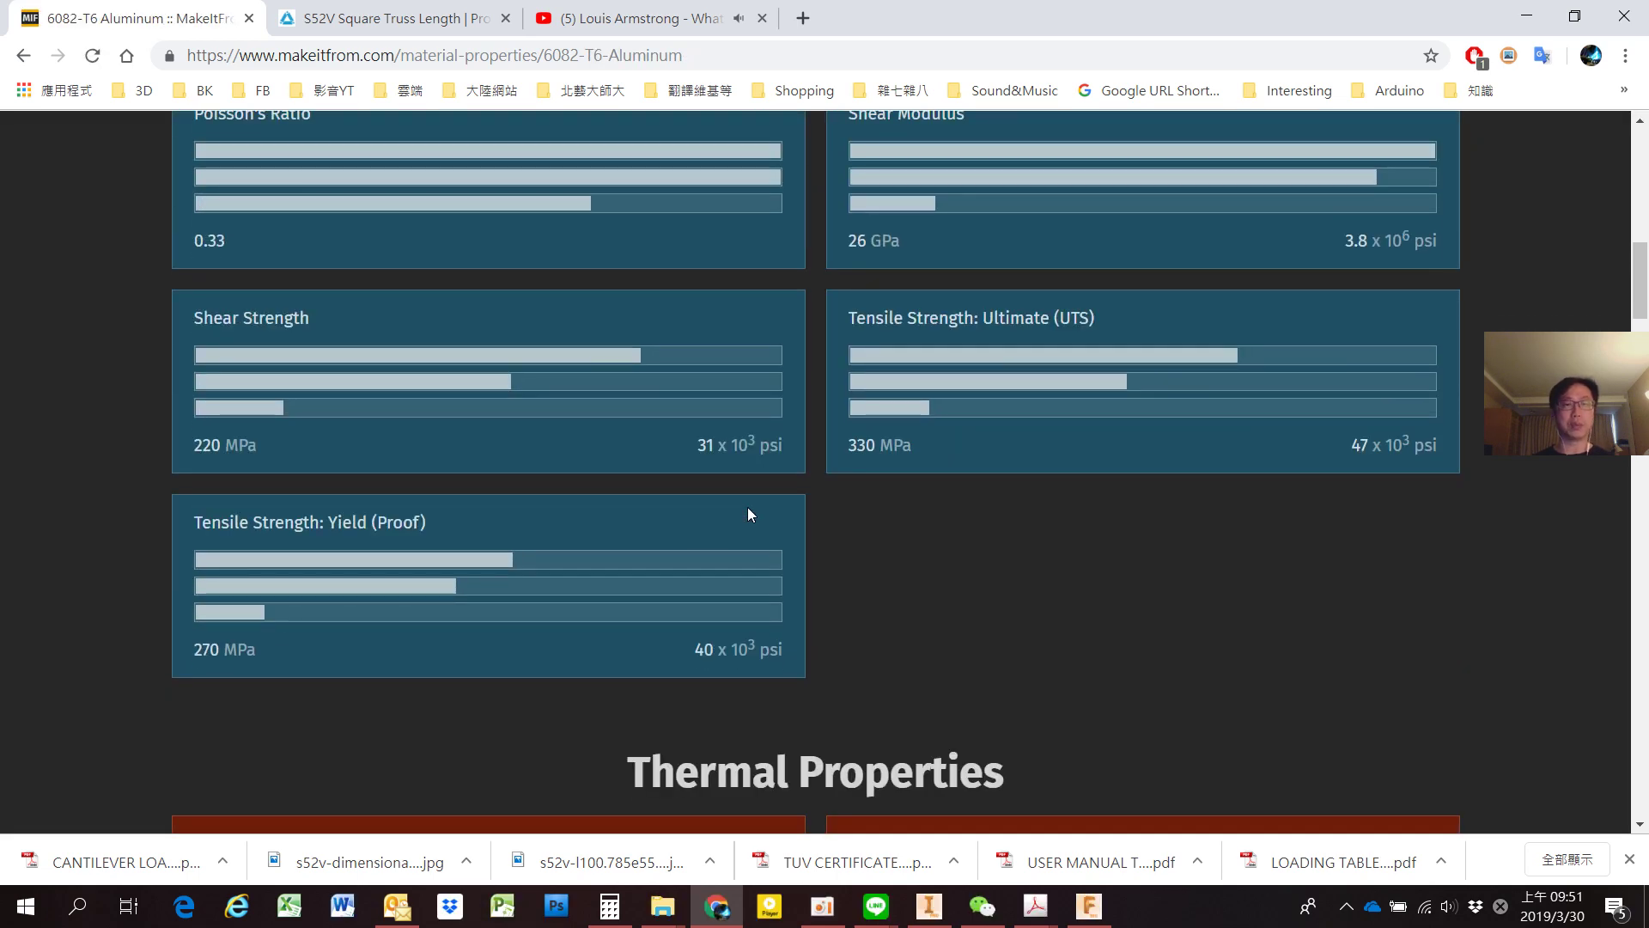
pyautogui.hotkey('alt', 'Tab')
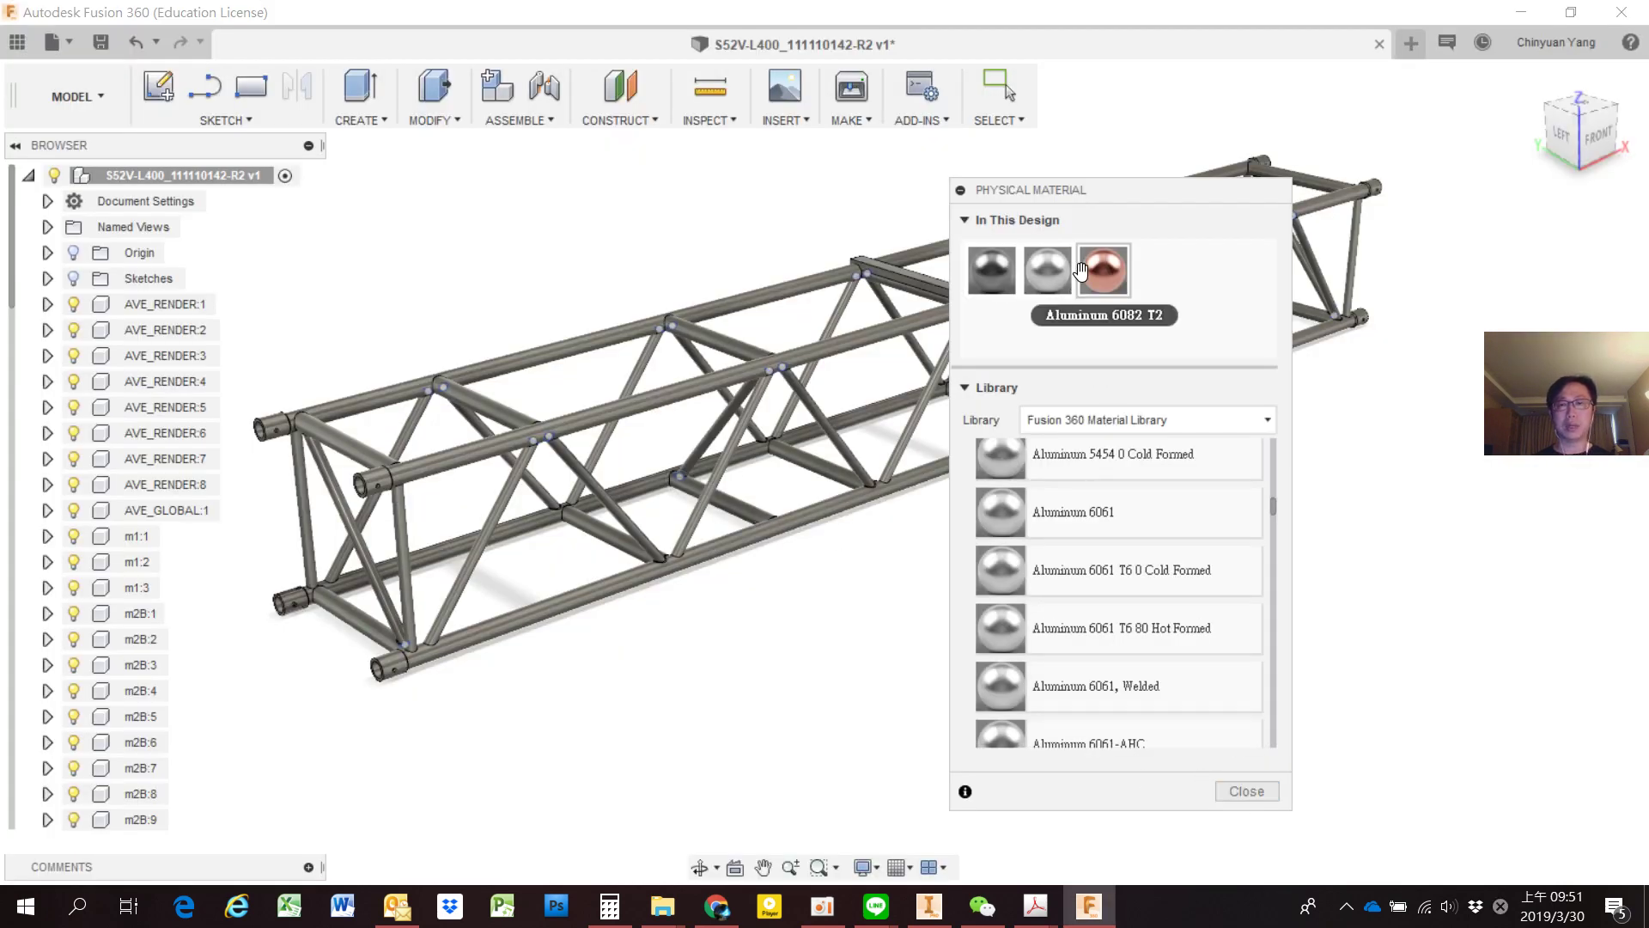
# Apply Aluminum 6082 T2 to a truss tube and check its properties in Chrome.
pyautogui.moveTo(1103, 269)
pyautogui.mouseDown()
pyautogui.moveTo(530, 386)
pyautogui.moveTo(571, 369)
pyautogui.mouseUp()
pyautogui.hotkey('alt', 'Tab')
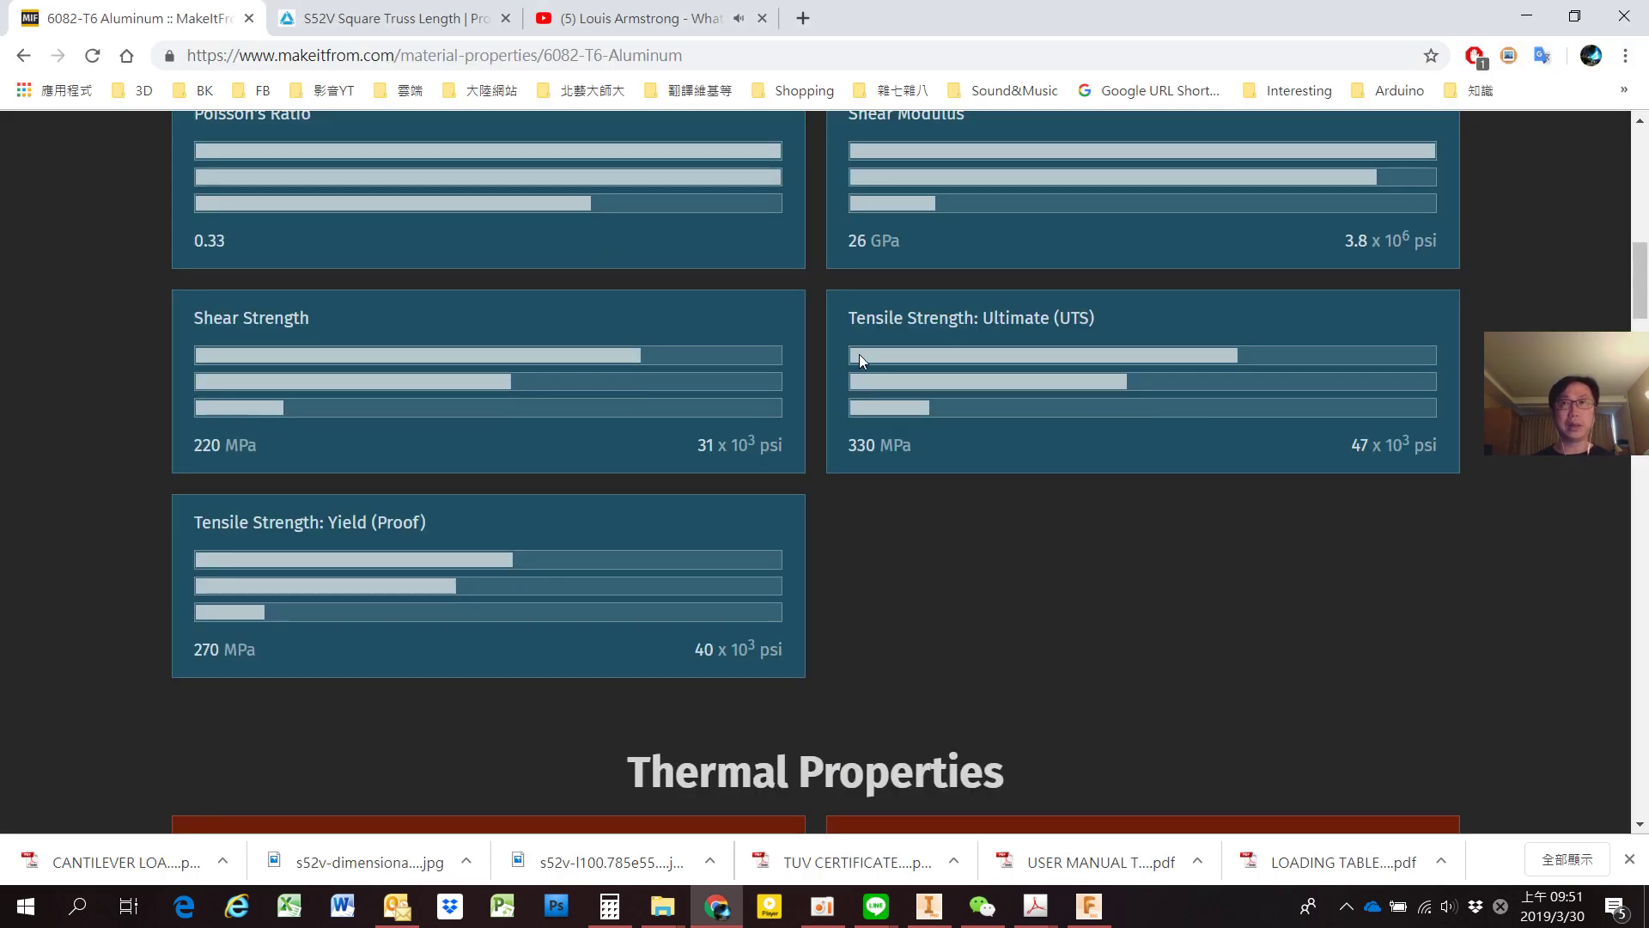
pyautogui.hotkey('alt', 'Tab')
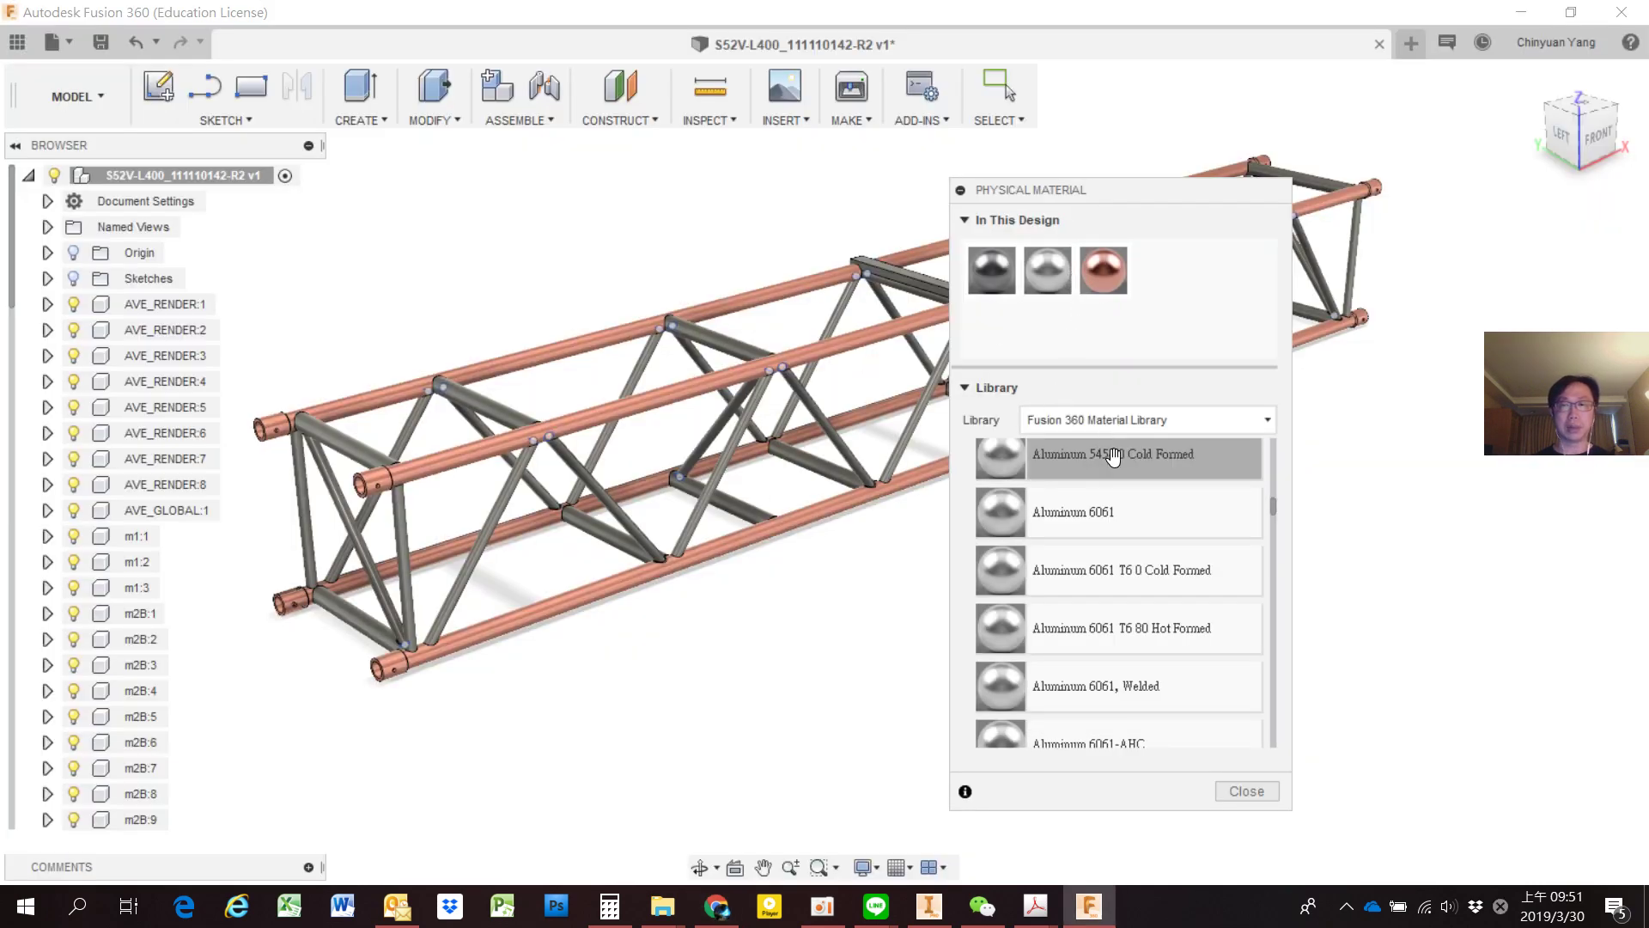
# Apply Aluminum 6082 T2 to the grey cross tubes, a vertical and a horizontal tube.
pyautogui.moveTo(1100, 284); pyautogui.dragTo(1080, 287)
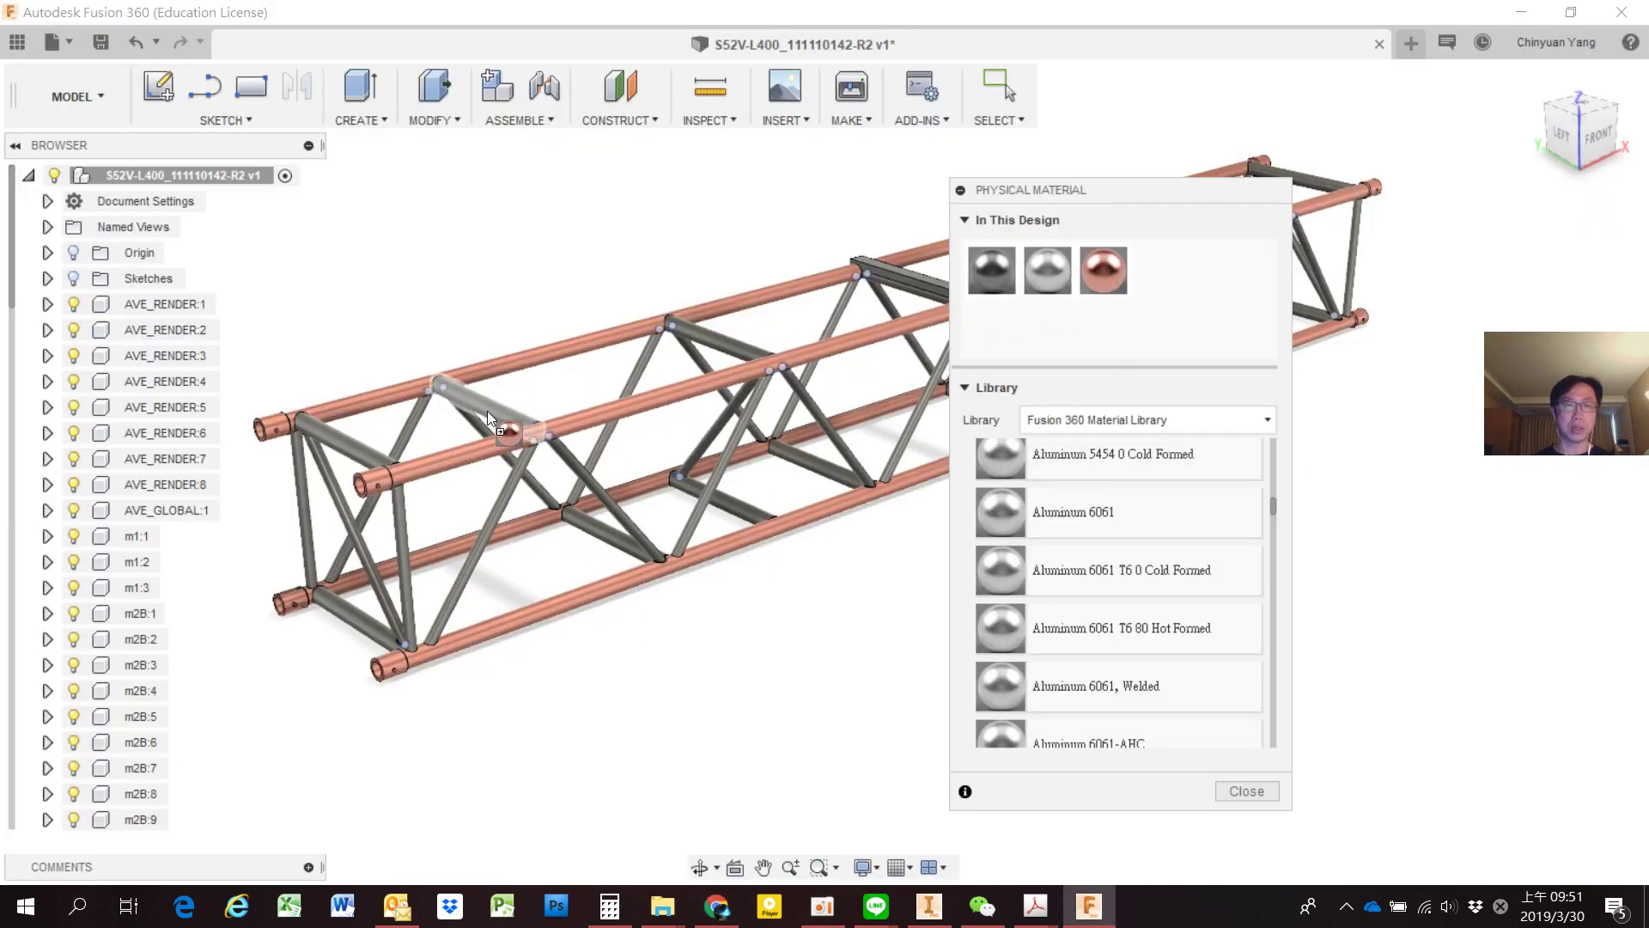
pyautogui.moveTo(487, 410); pyautogui.dragTo(487, 410)
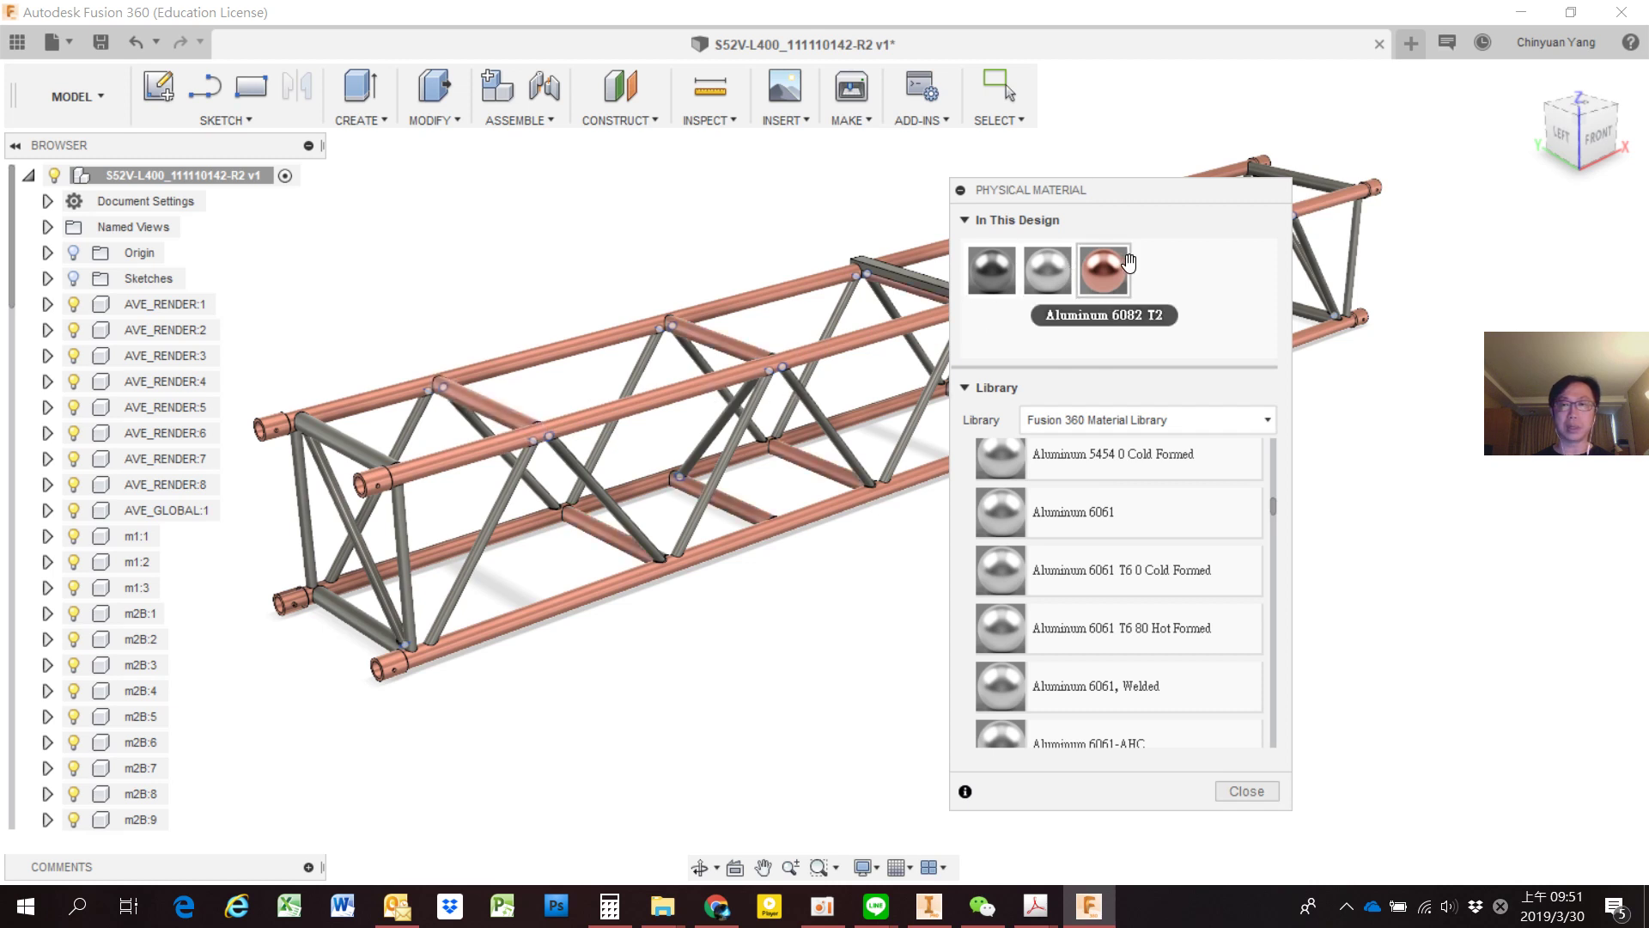
pyautogui.moveTo(1127, 262); pyautogui.dragTo(345, 440)
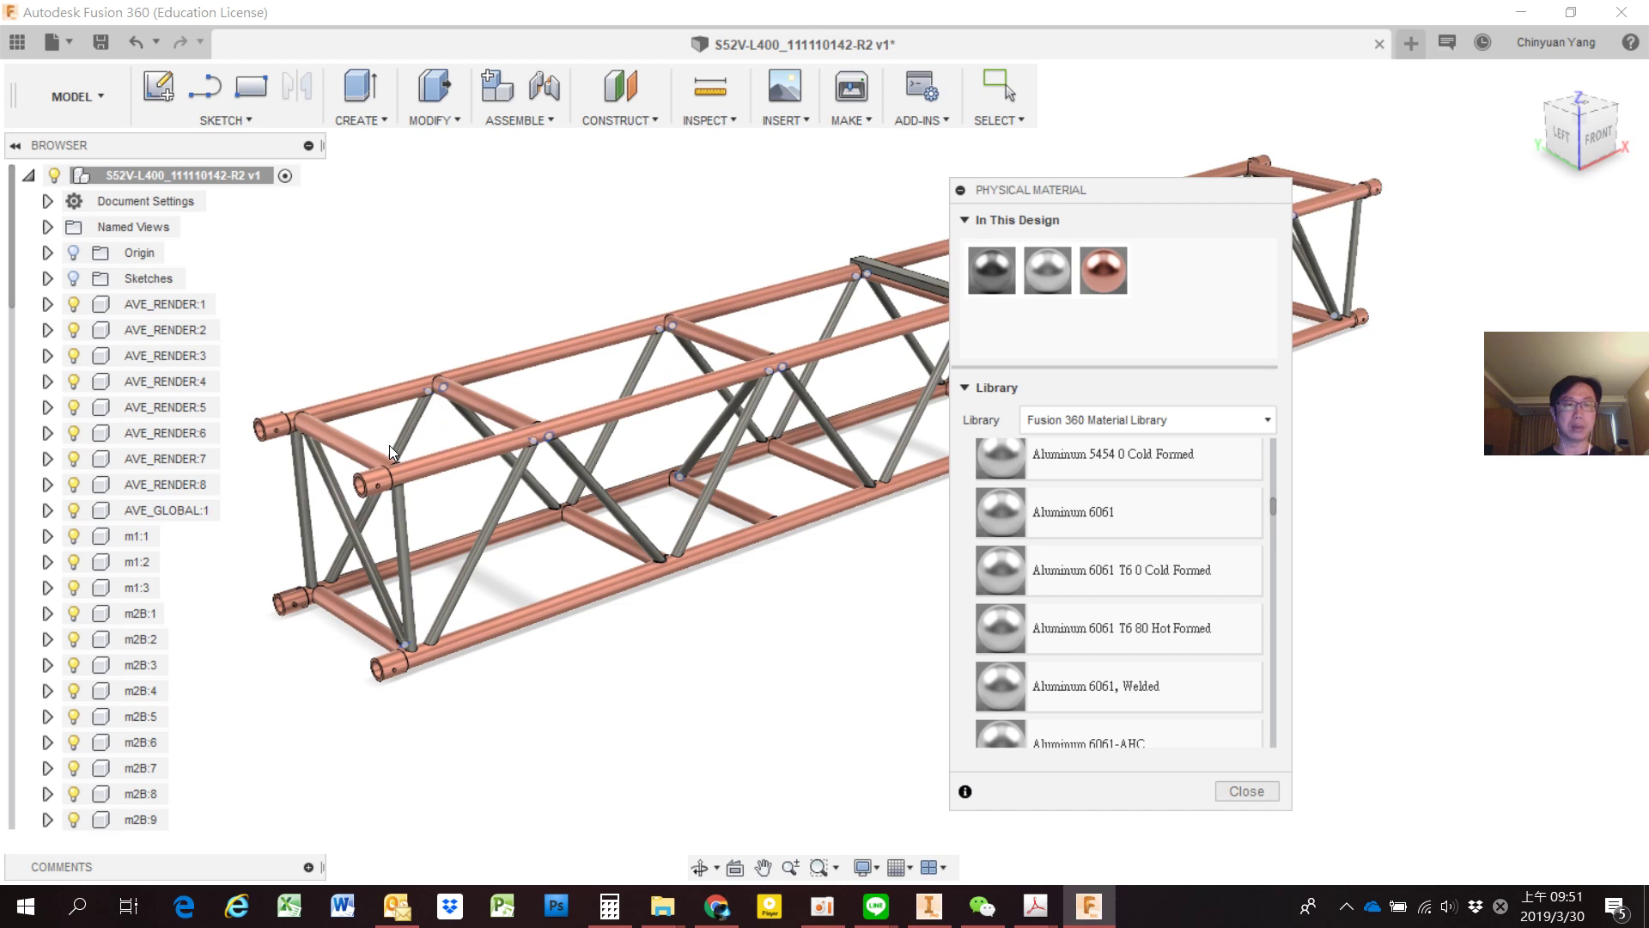
pyautogui.scroll(-3, 110, 568)
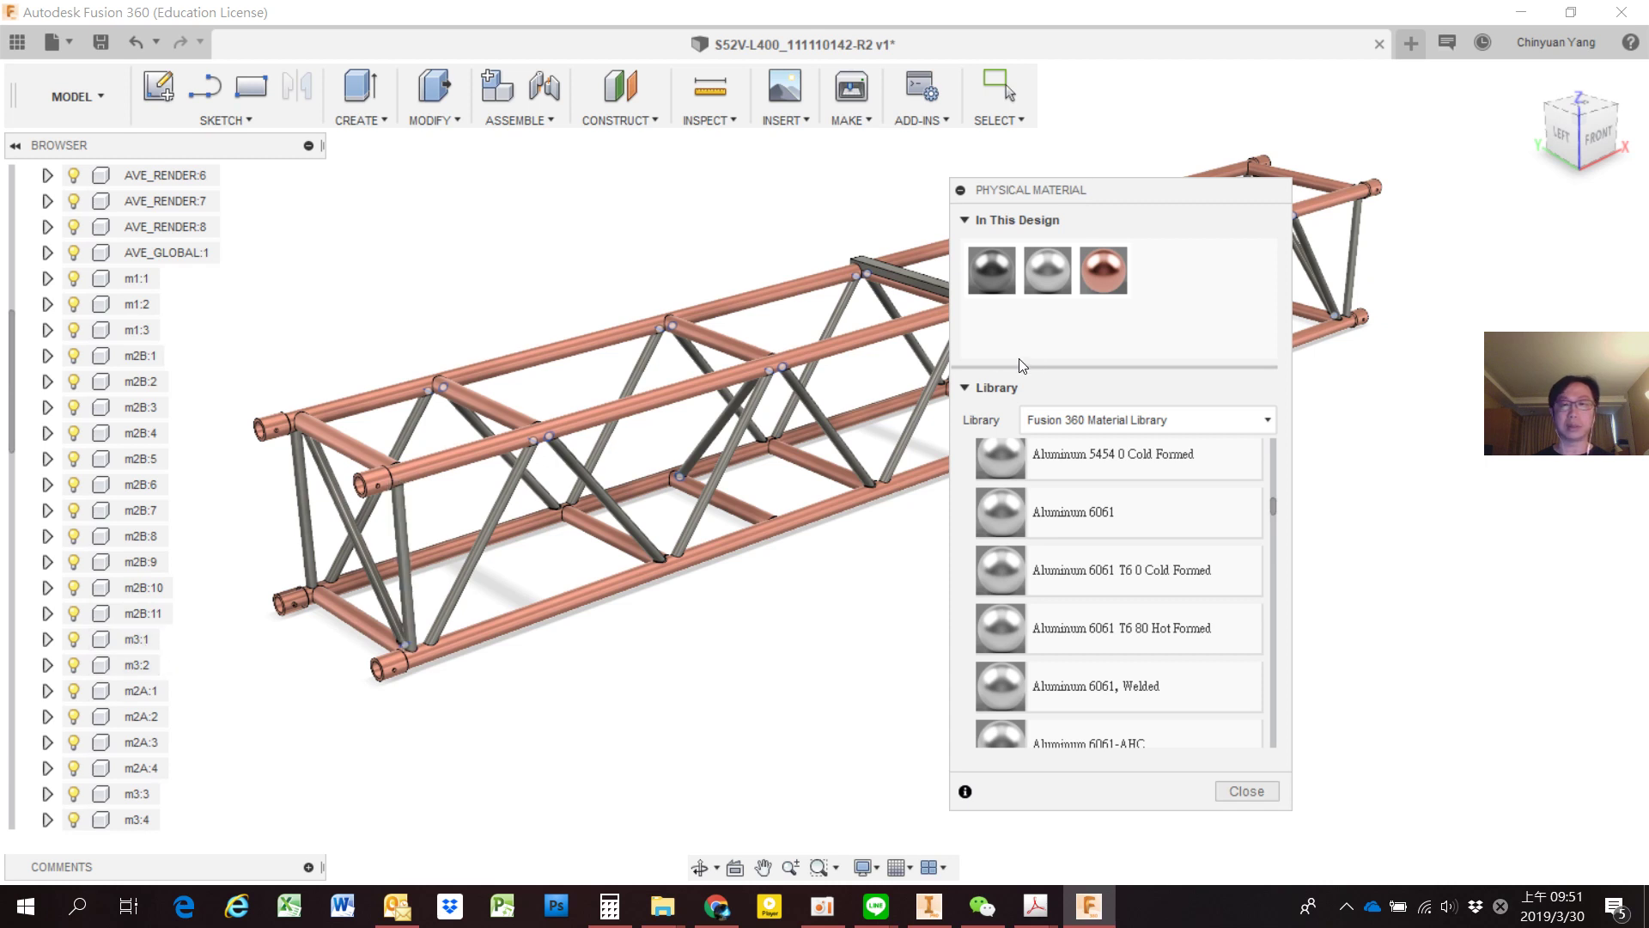
pyautogui.moveTo(1103, 272); pyautogui.dragTo(400, 509)
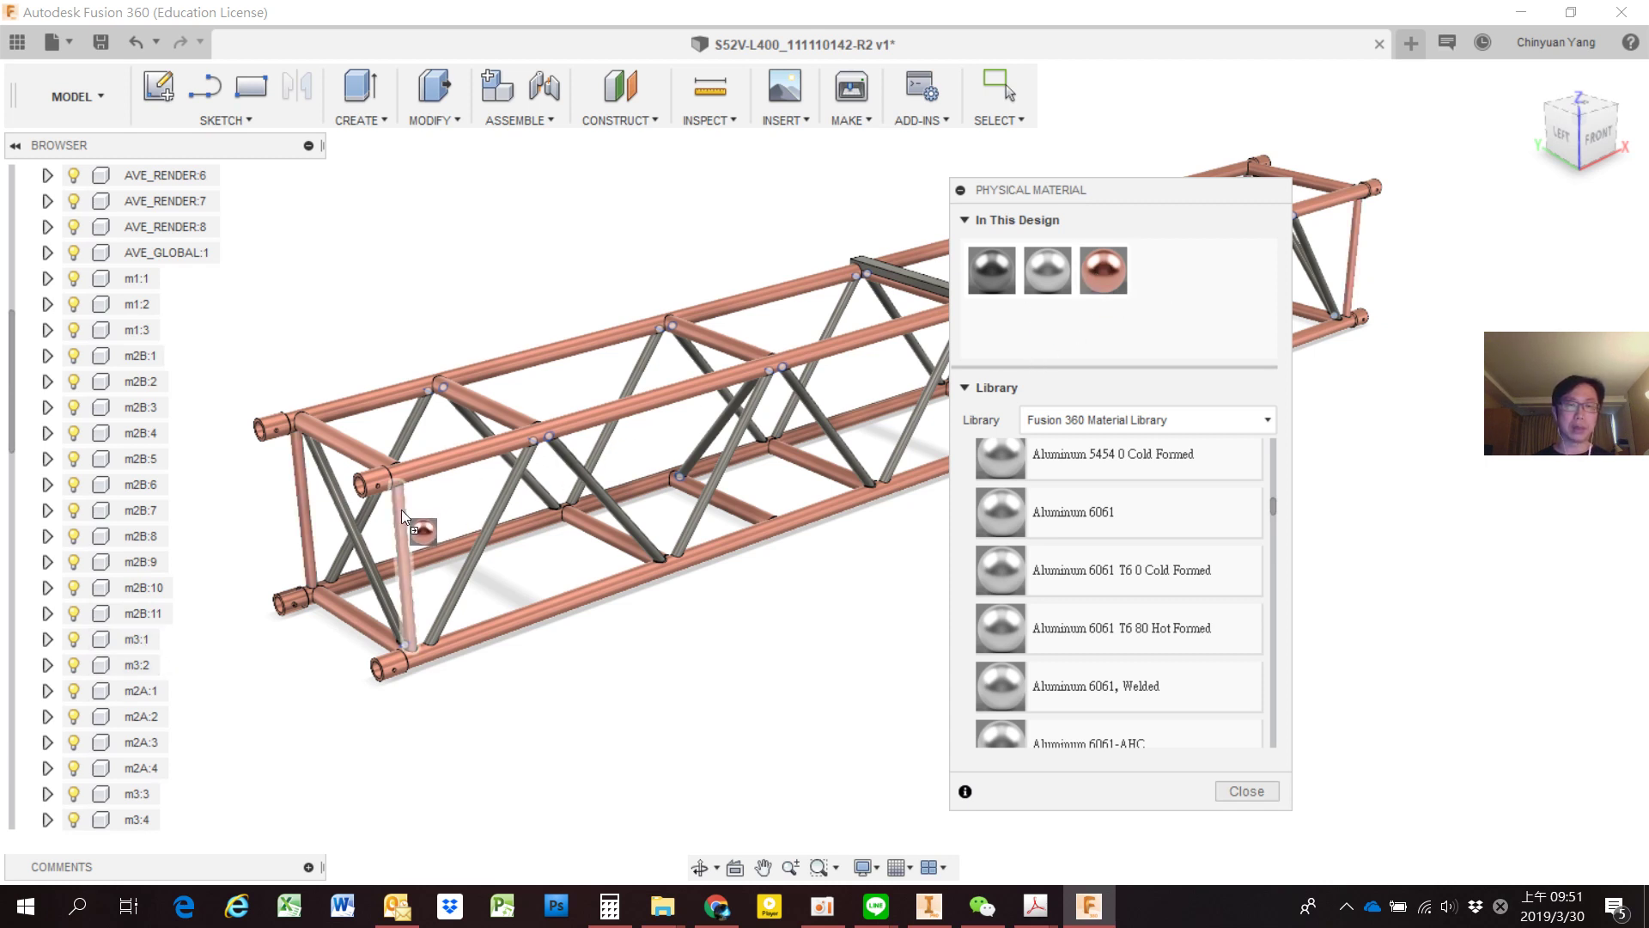
pyautogui.moveTo(1103, 271)
pyautogui.mouseDown()
pyautogui.moveTo(675, 496)
pyautogui.moveTo(509, 503)
pyautogui.mouseUp()
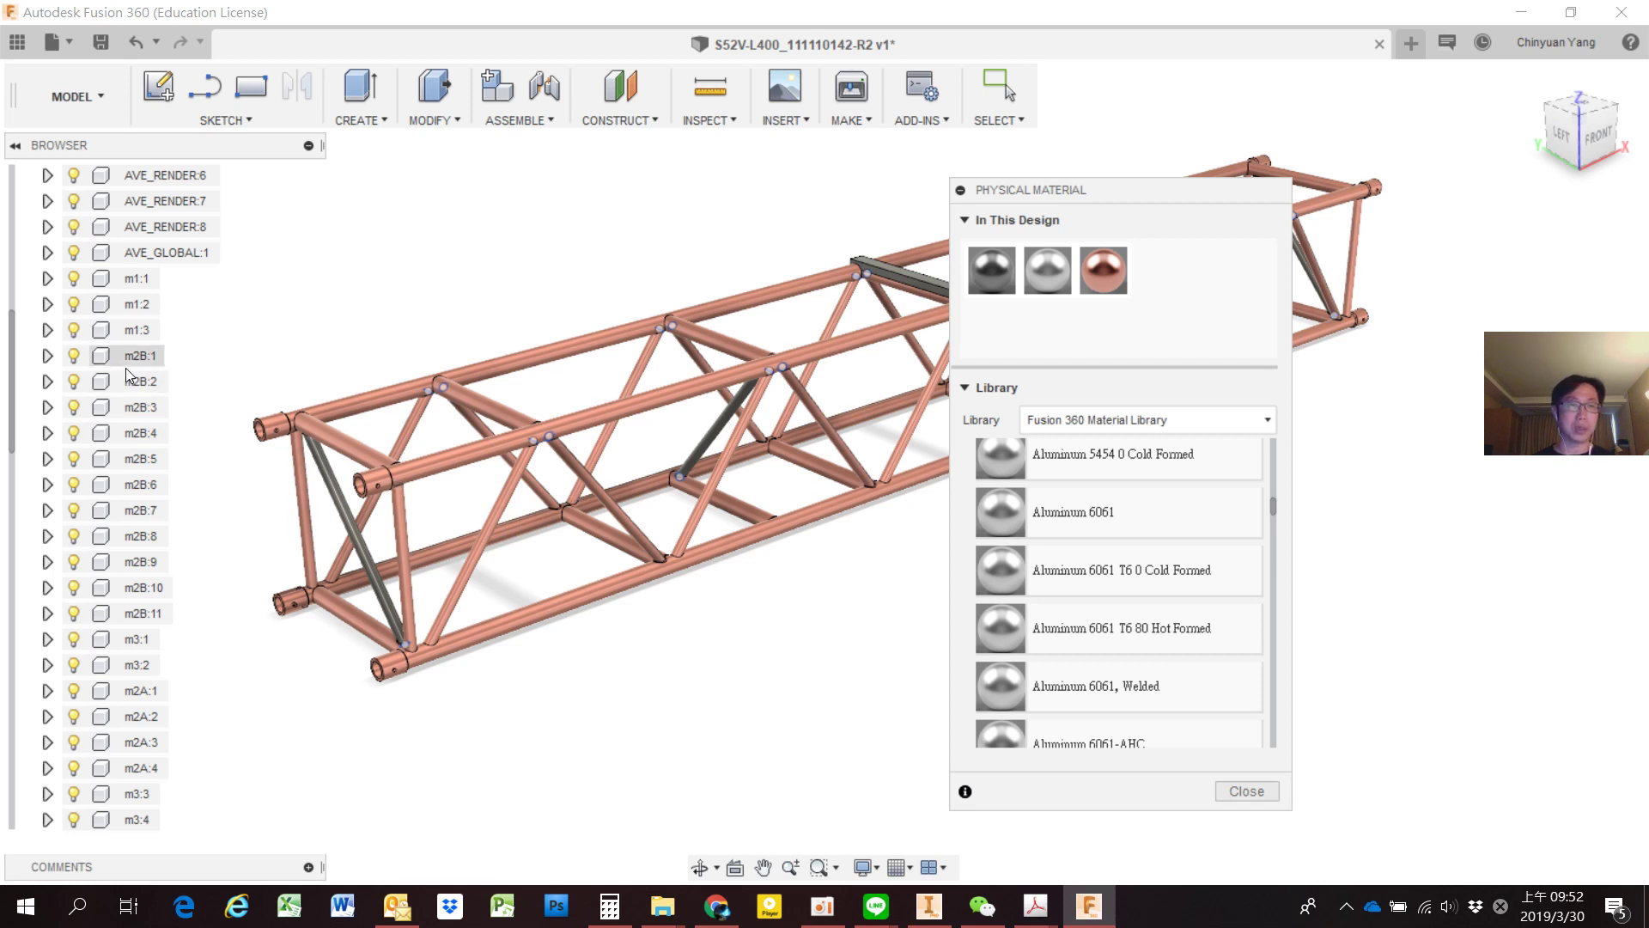
# Inspect the m2B:1 component, then apply Aluminum 6082 T2 to the two grey diagonals.
pyautogui.click(47, 355)
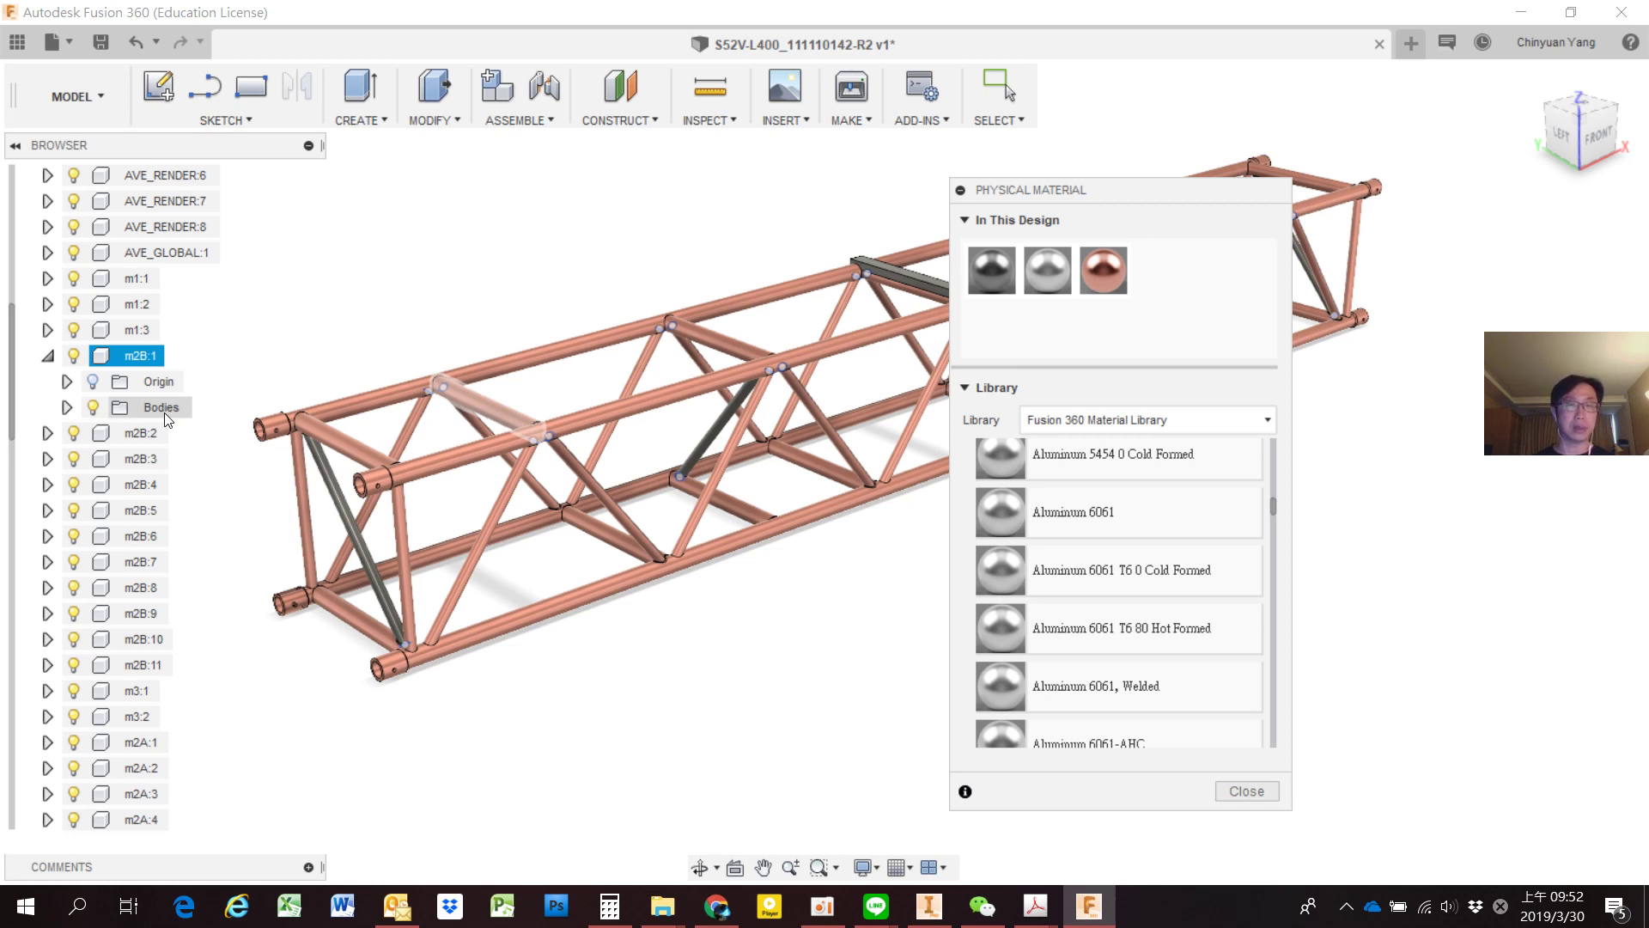
pyautogui.click(47, 355)
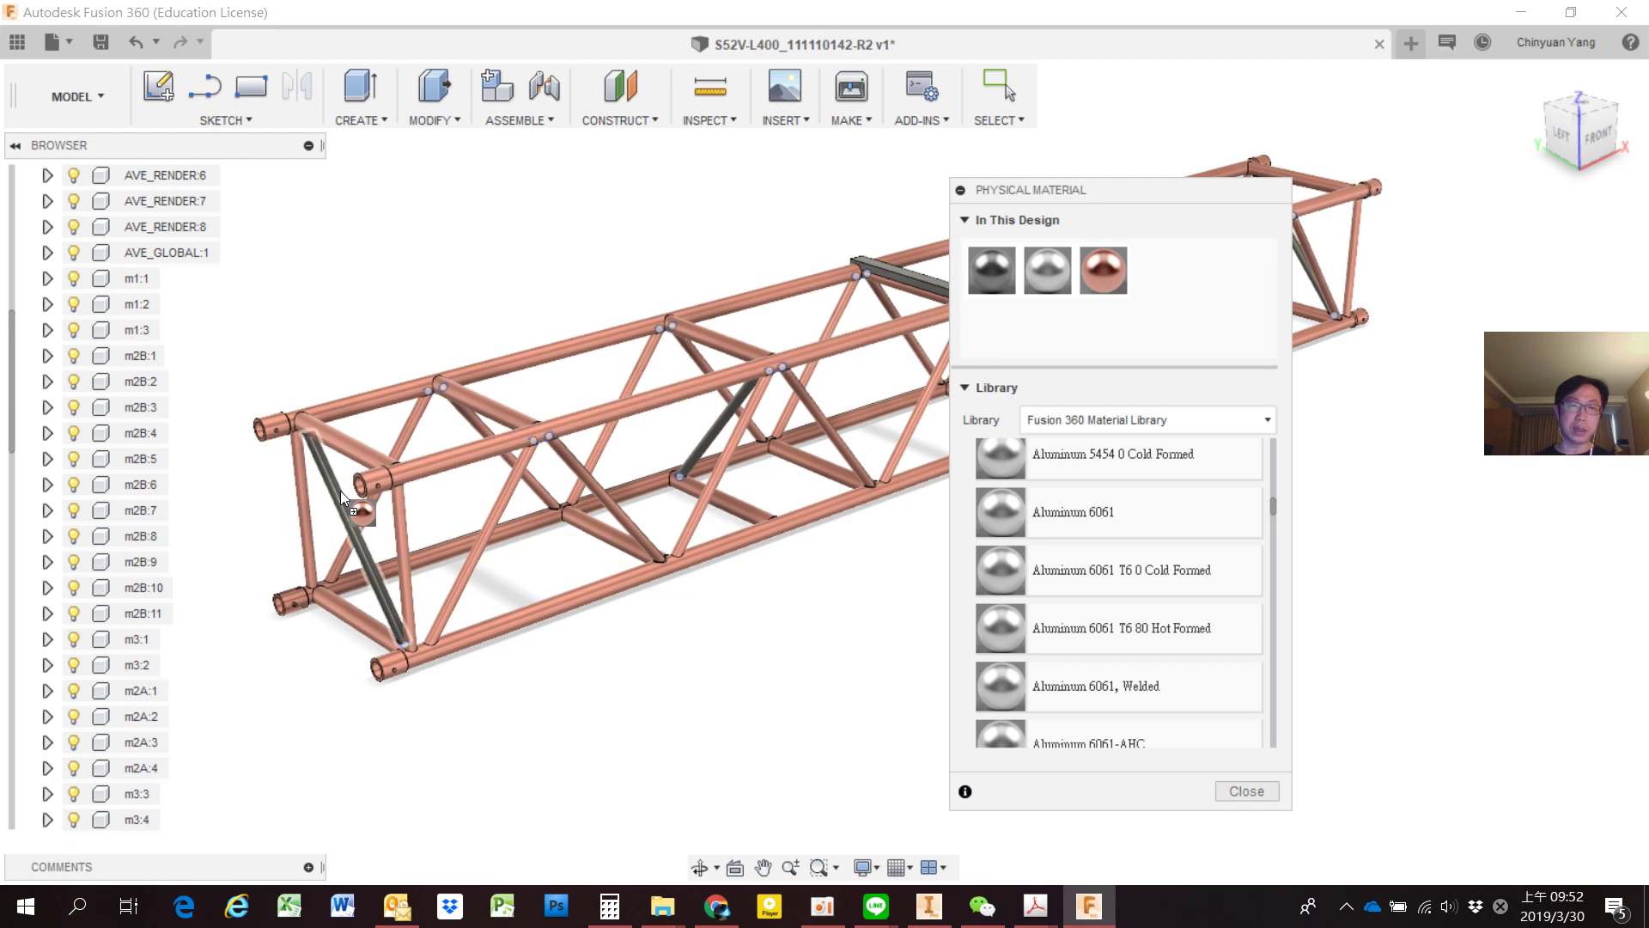
pyautogui.moveTo(1103, 271); pyautogui.dragTo(340, 492)
# Apply Aluminum 6082 T2 to the flat crossbar and bring the whole truss back into view.
pyautogui.moveTo(591, 514)
pyautogui.keyDown('shift'); pyautogui.mouseDown(button='middle')
pyautogui.moveTo(344, 646)
pyautogui.moveTo(426, 549)
pyautogui.moveTo(568, 489)
pyautogui.moveTo(541, 622)
pyautogui.moveTo(592, 601)
pyautogui.moveTo(531, 598)
pyautogui.moveTo(504, 570)
pyautogui.moveTo(472, 467)
pyautogui.moveTo(460, 552)
pyautogui.moveTo(533, 596)
pyautogui.moveTo(550, 584)
pyautogui.mouseUp(button='middle'); pyautogui.keyUp('shift')
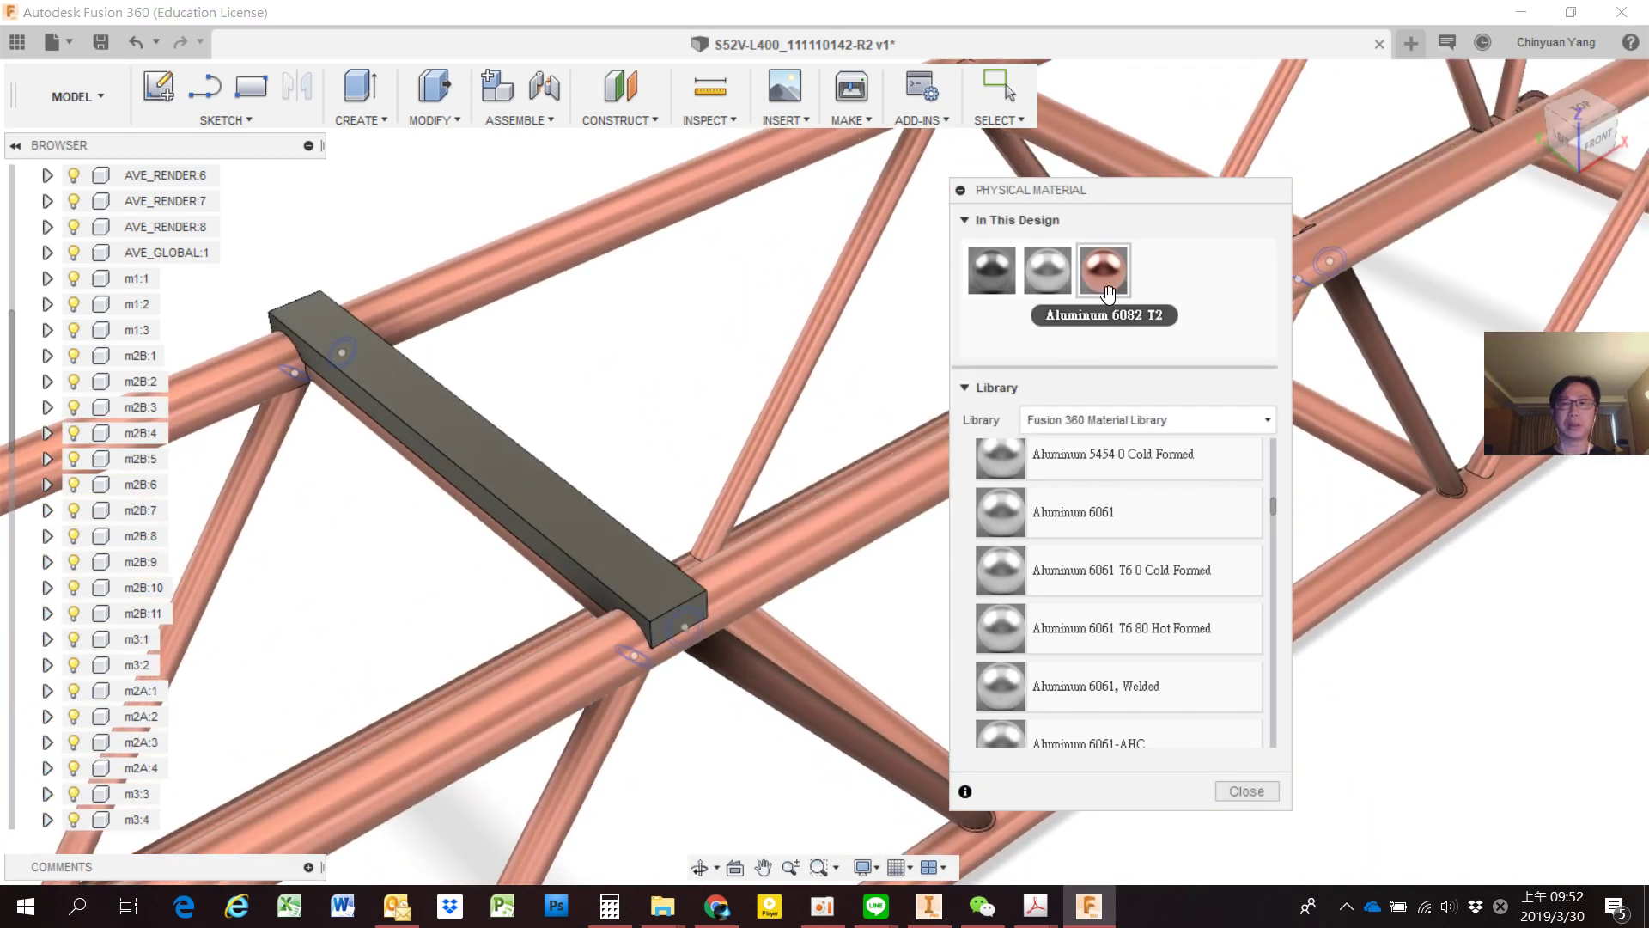
pyautogui.moveTo(1103, 270)
pyautogui.mouseDown()
pyautogui.moveTo(631, 499)
pyautogui.moveTo(544, 493)
pyautogui.mouseUp()
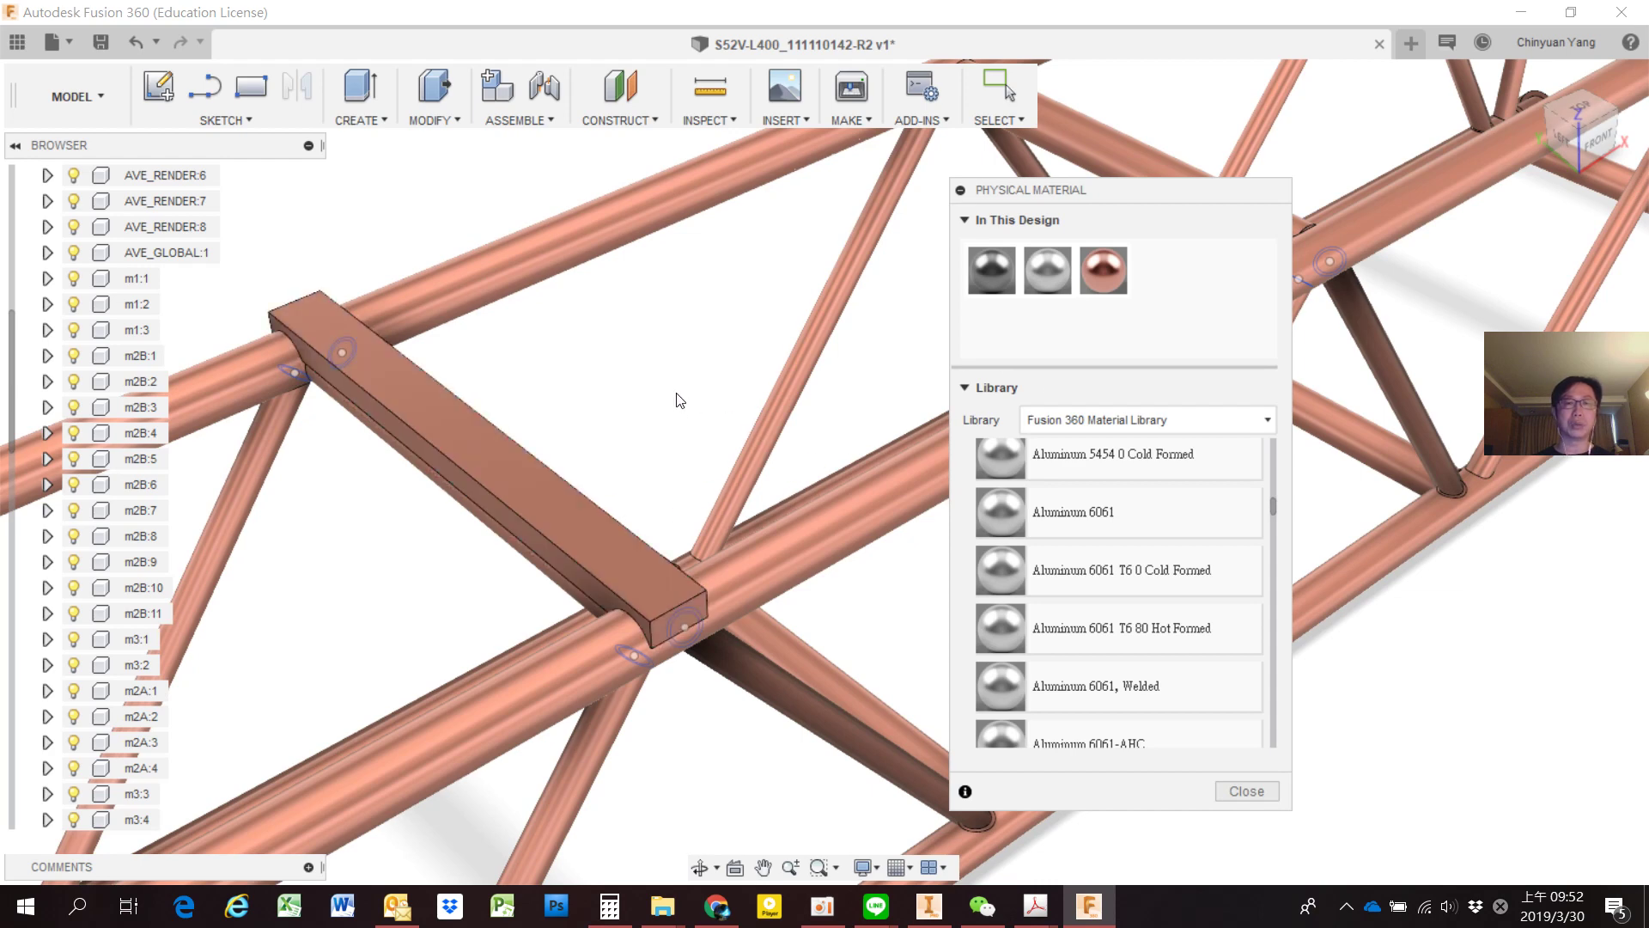
pyautogui.scroll(-3, 679, 397)
pyautogui.scroll(-5, 678, 398)
pyautogui.moveTo(679, 398)
pyautogui.keyDown('shift'); pyautogui.mouseDown(button='middle')
pyautogui.moveTo(677, 450)
pyautogui.moveTo(632, 392)
pyautogui.moveTo(531, 571)
pyautogui.moveTo(688, 509)
pyautogui.mouseUp(button='middle'); pyautogui.keyUp('shift')
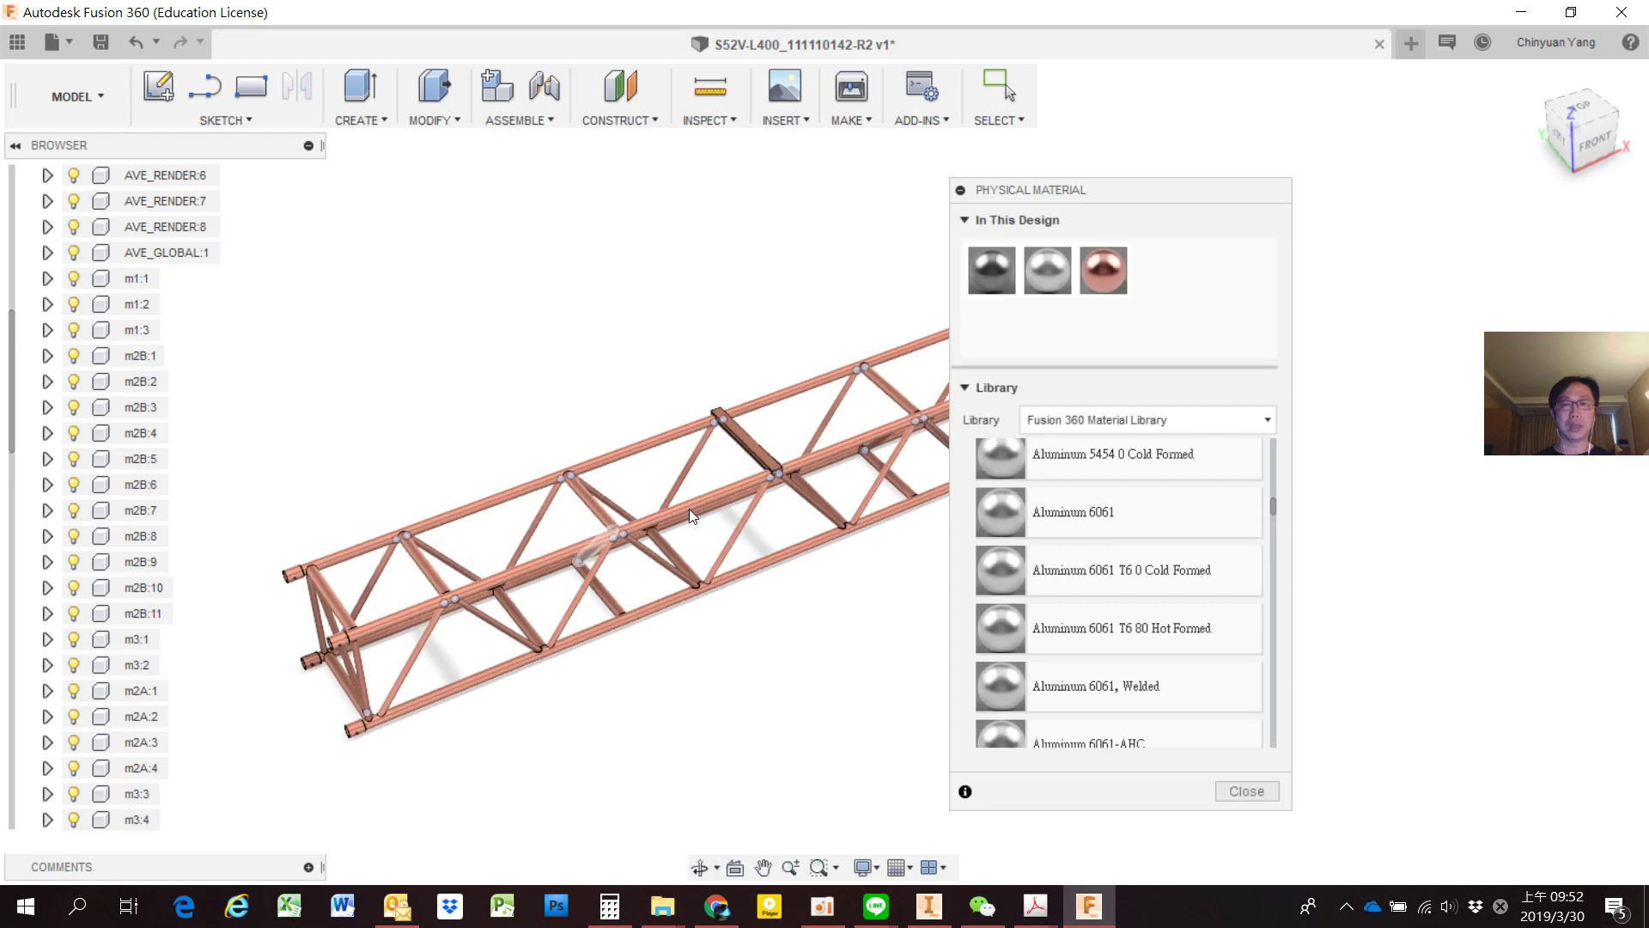
# Read the 4 m span allowable loads in the S52V loading table PDF.
pyautogui.hotkey('alt', 'Tab')
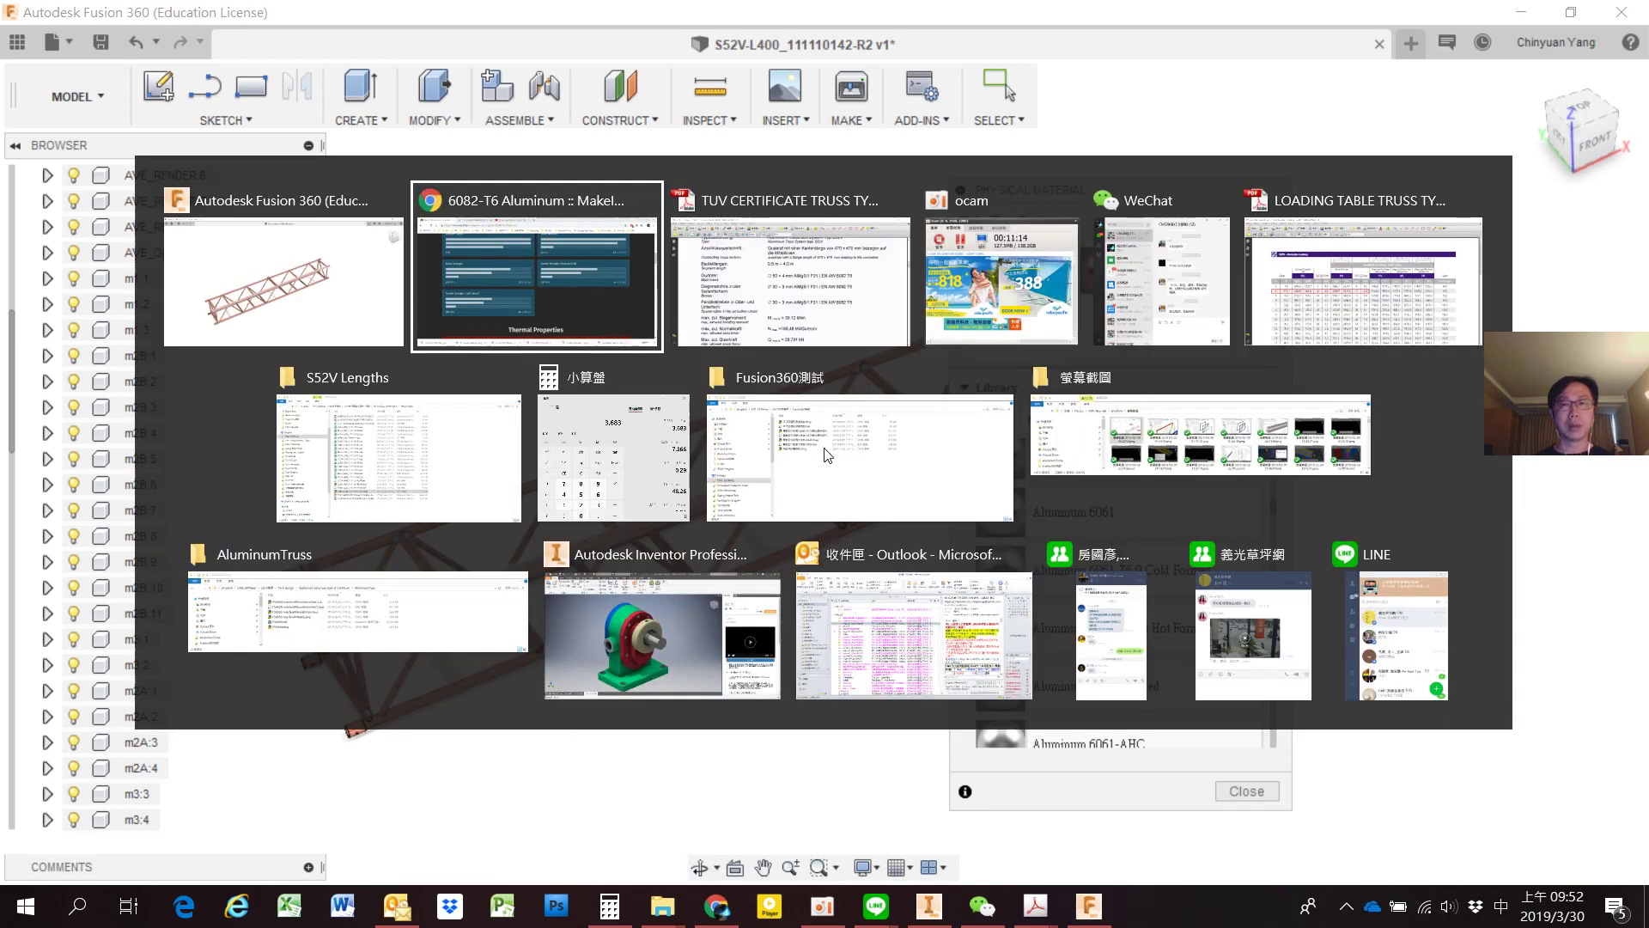
pyautogui.press('Tab')
pyautogui.press('Tab')
pyautogui.press('Tab')
pyautogui.press('Tab')
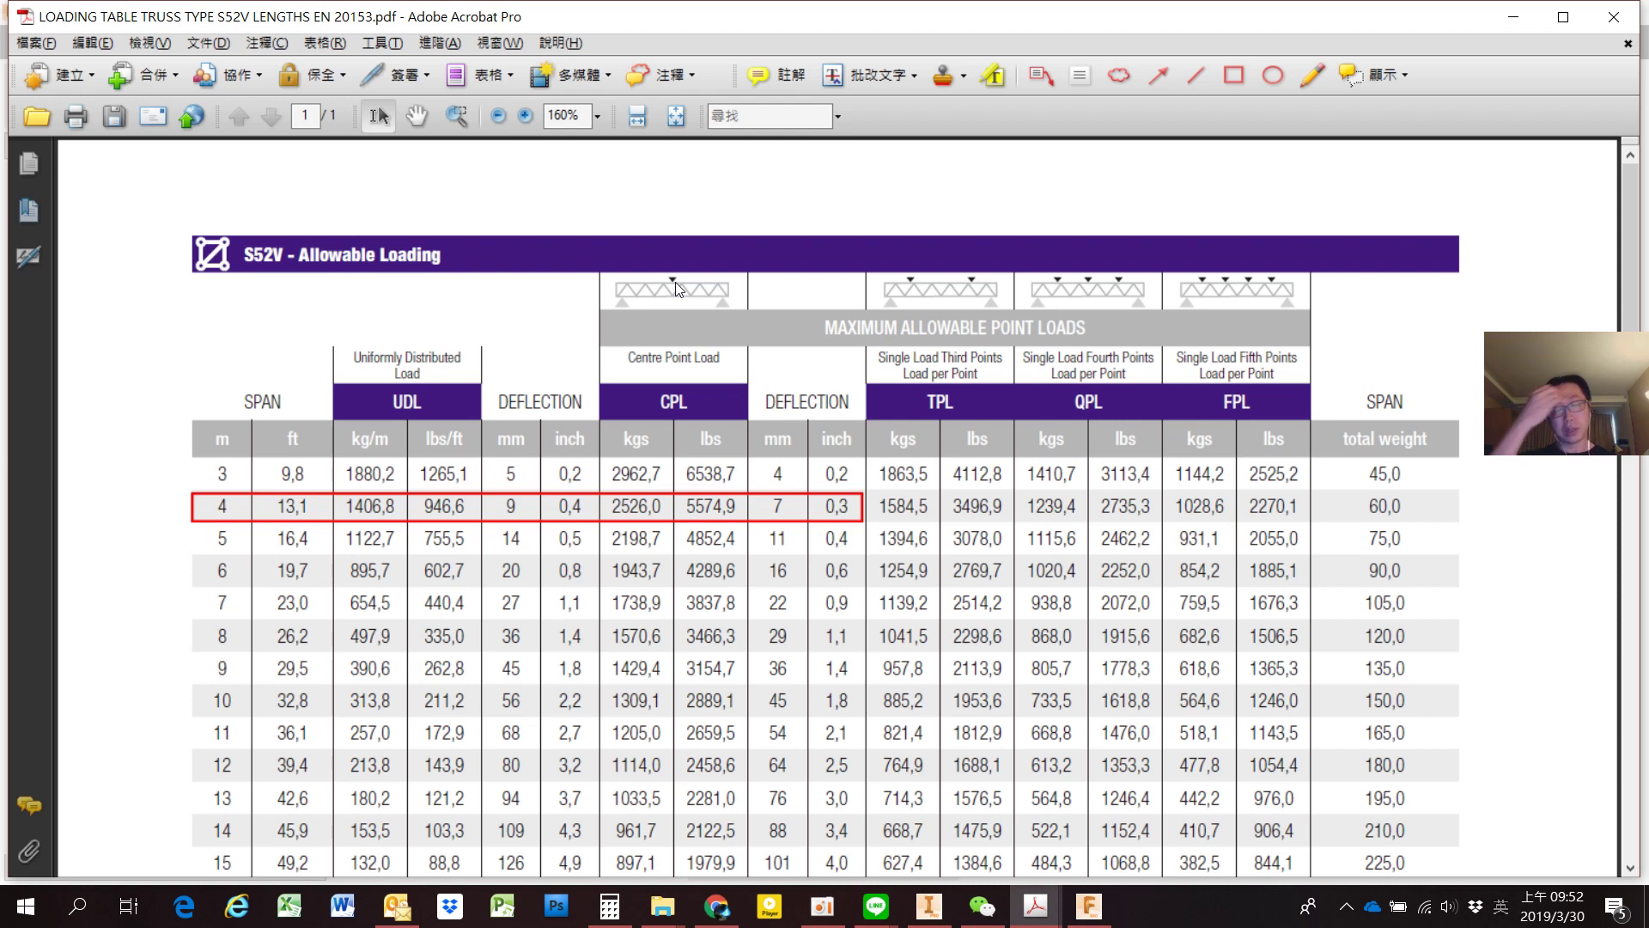
pyautogui.hotkey('alt', 'Tab')
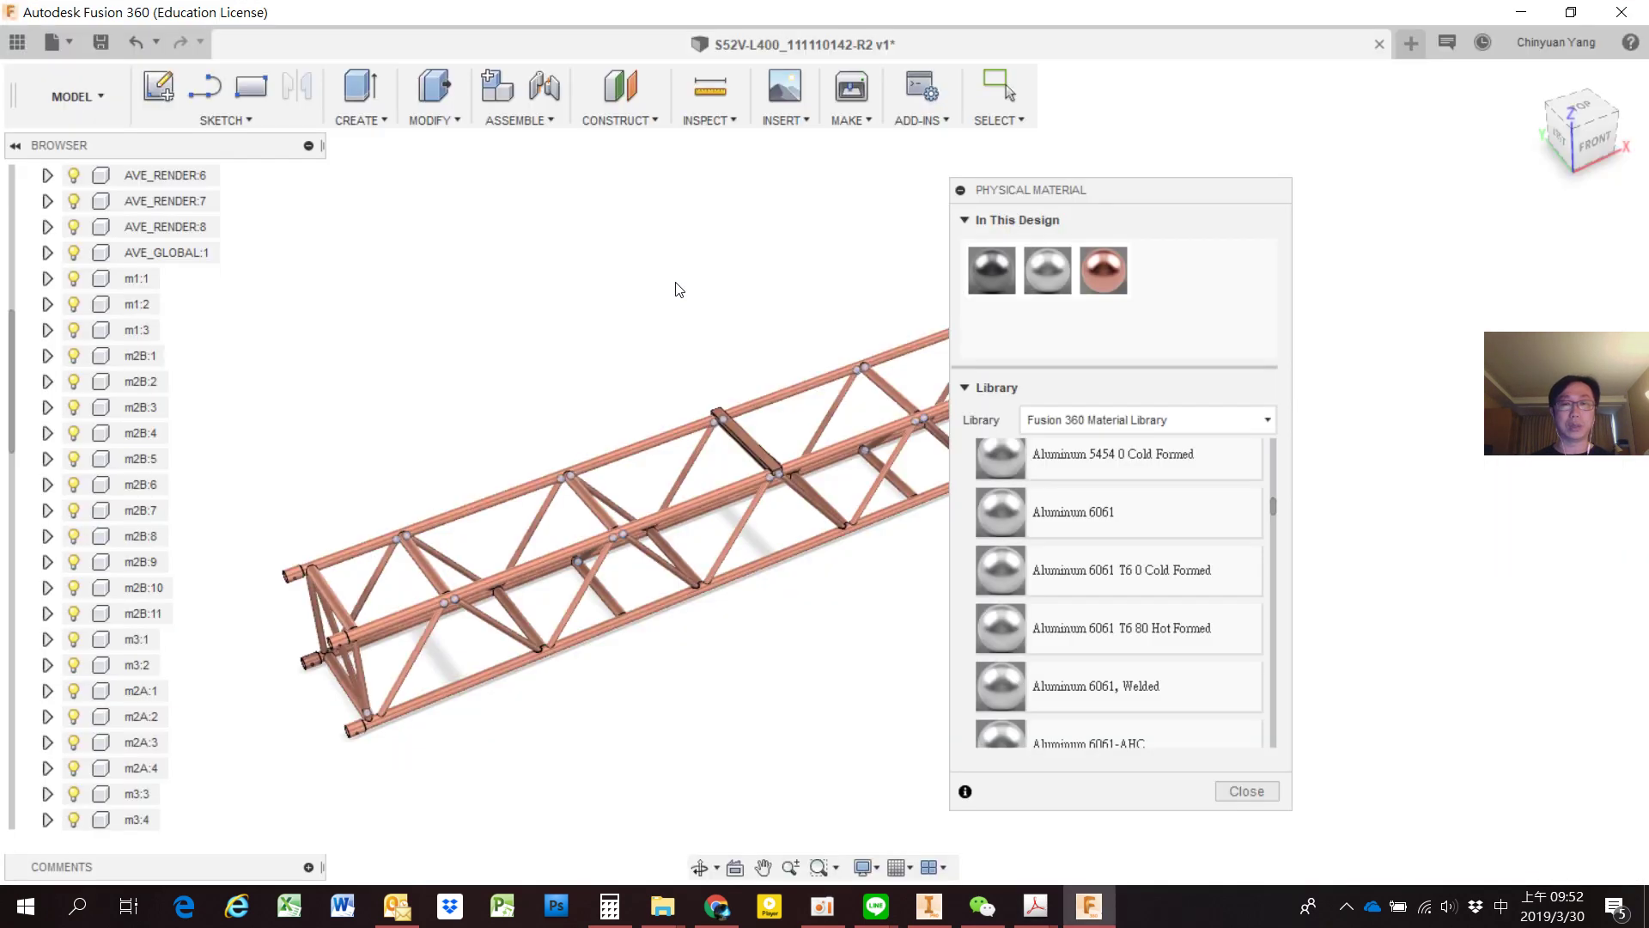
# Back in Fusion 360, close the Physical Material panel and bring up the workspace list.
pyautogui.click(1247, 792)
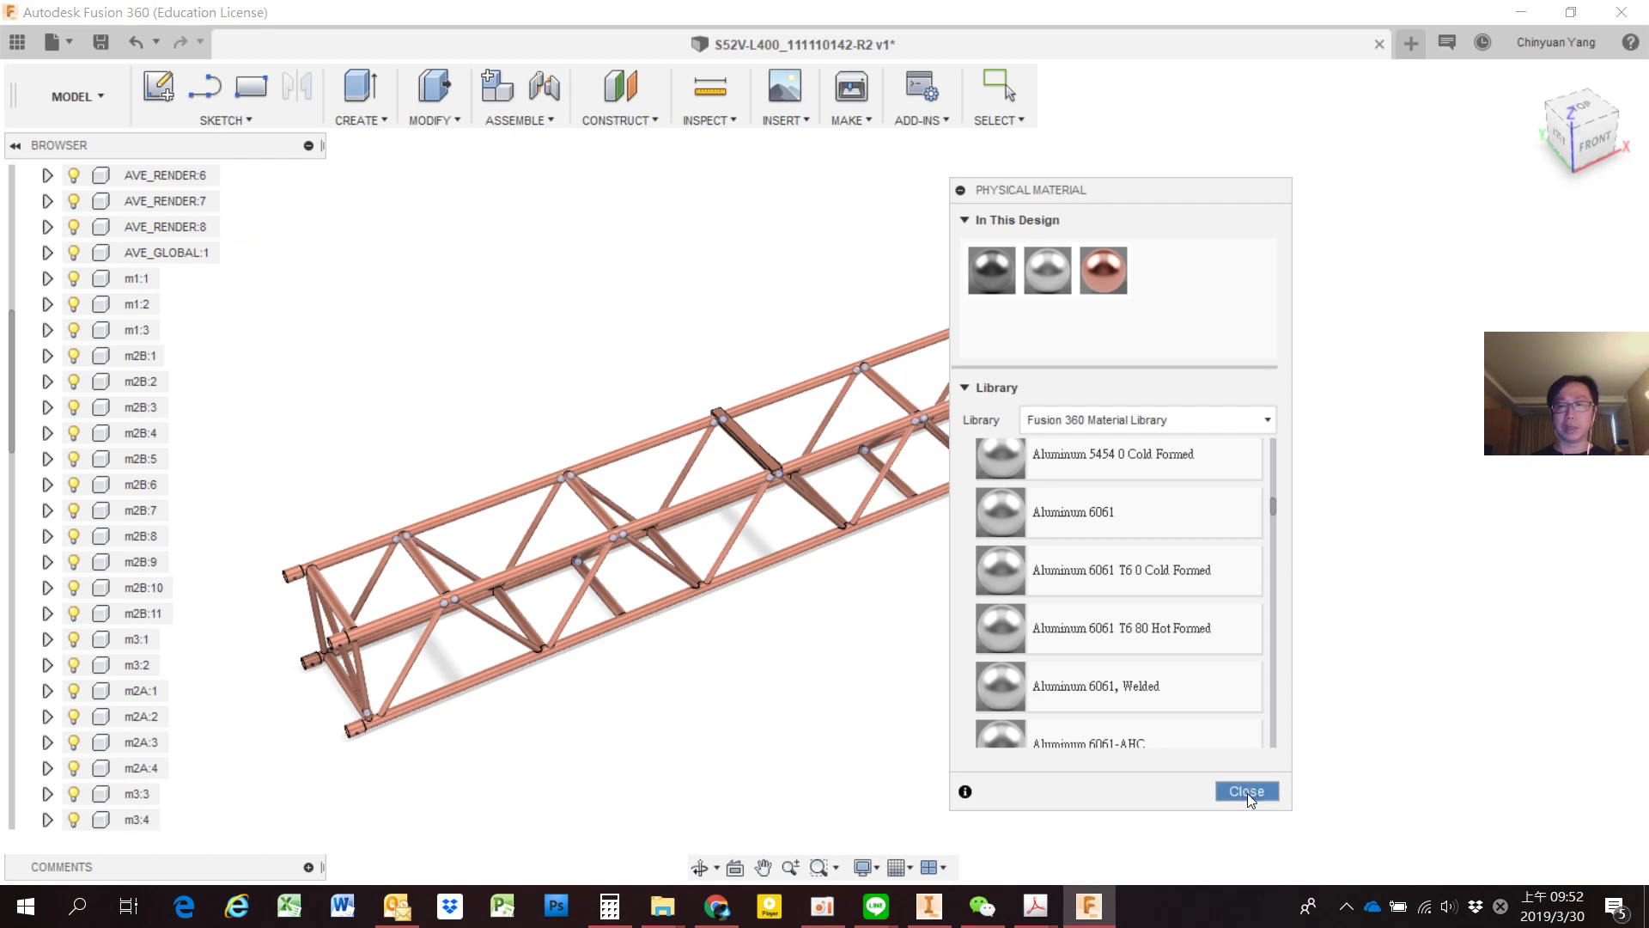
pyautogui.click(1247, 792)
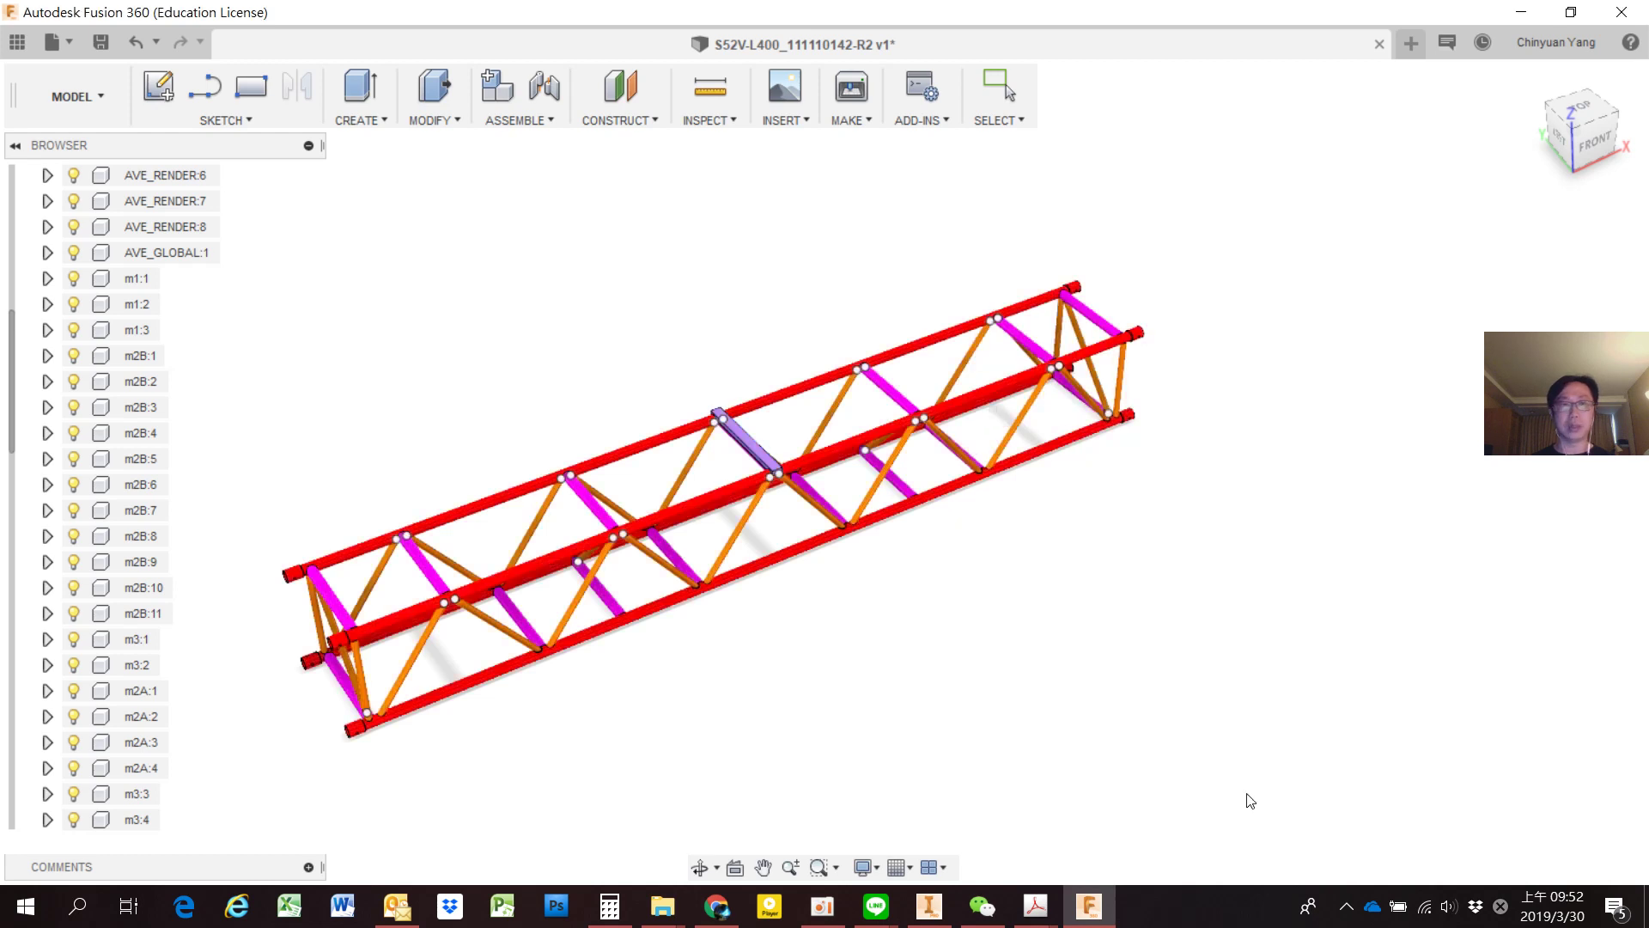
pyautogui.click(104, 106)
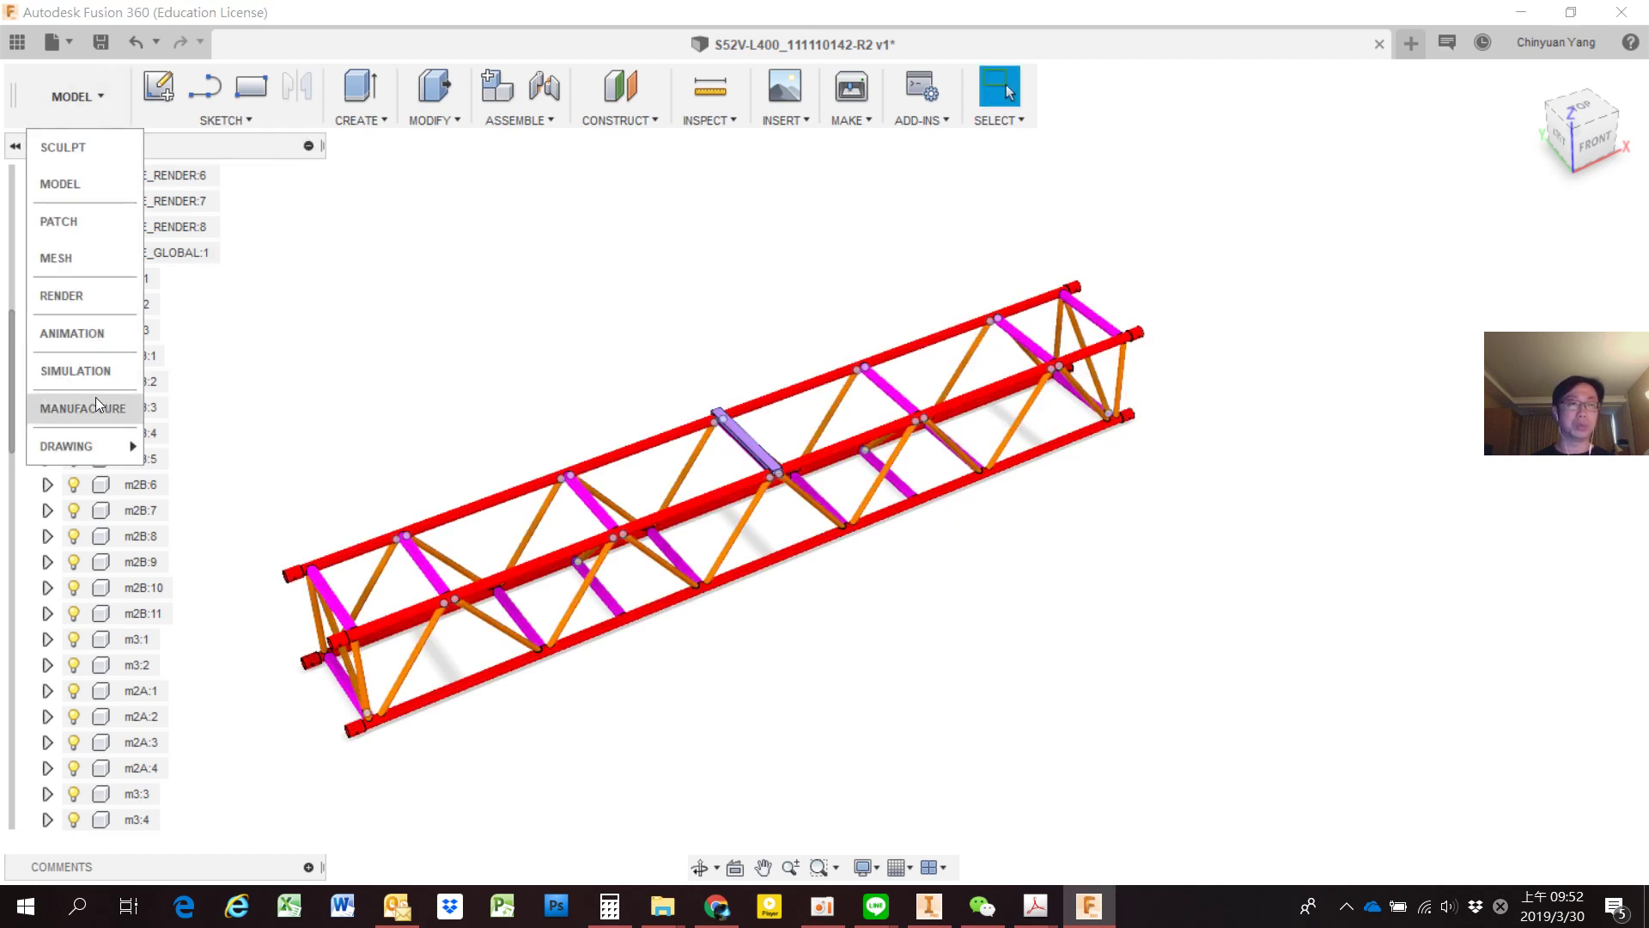
pyautogui.click(103, 96)
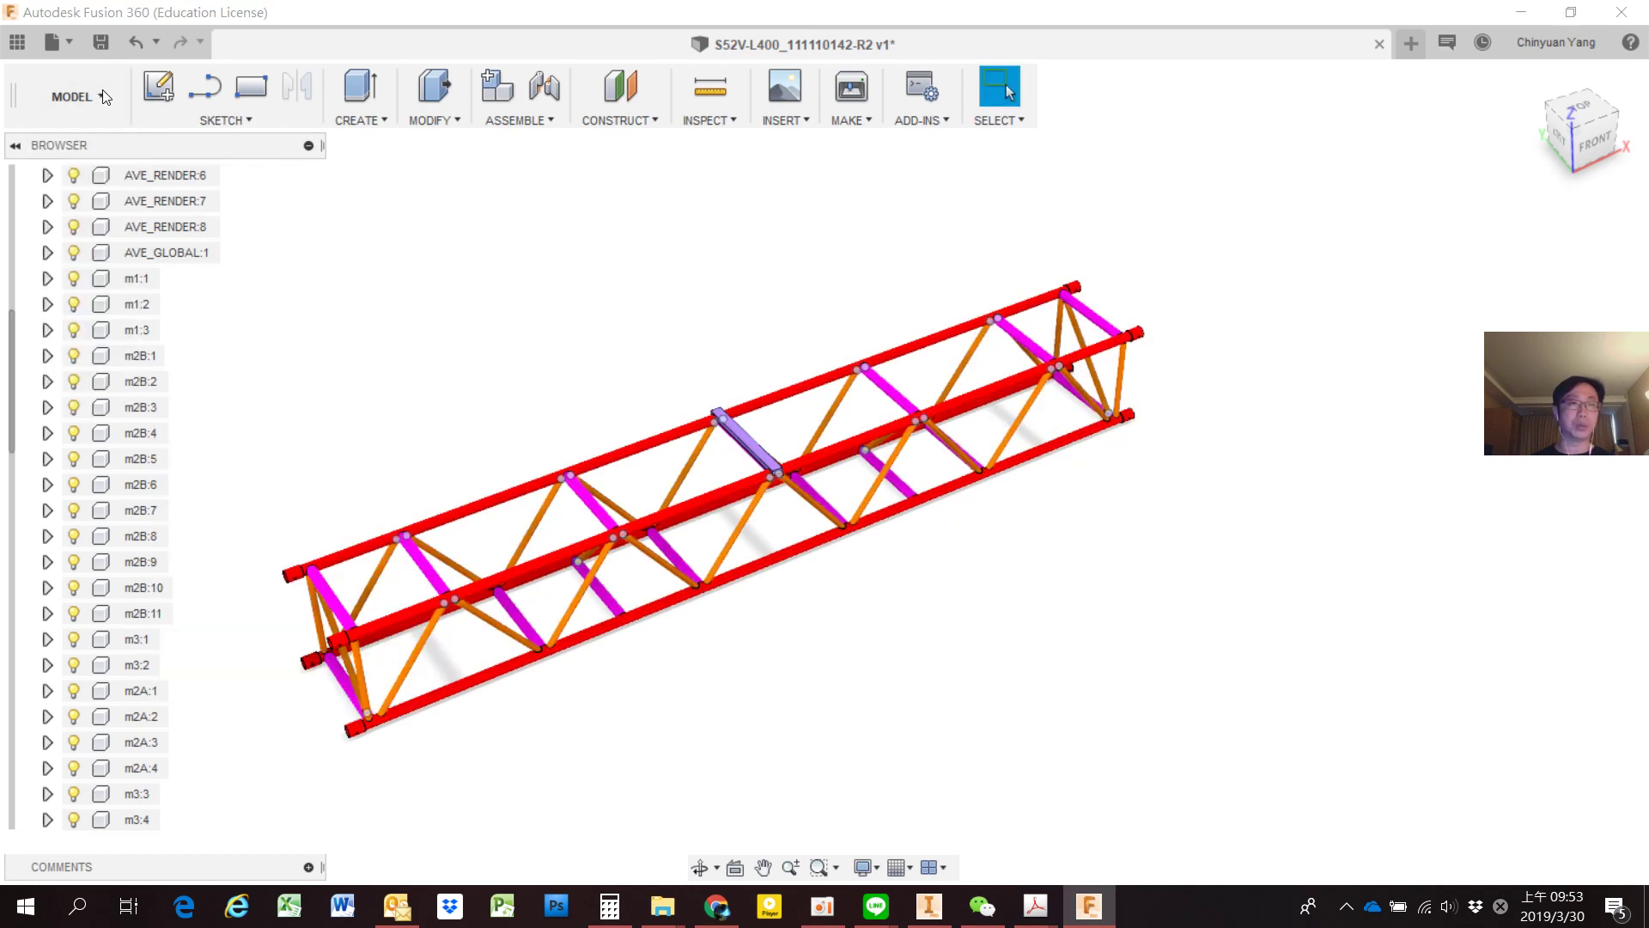
pyautogui.click(105, 97)
# Create a Static Stress study in the Simulation workspace, accepting the Legacy Model notice.
pyautogui.click(74, 378)
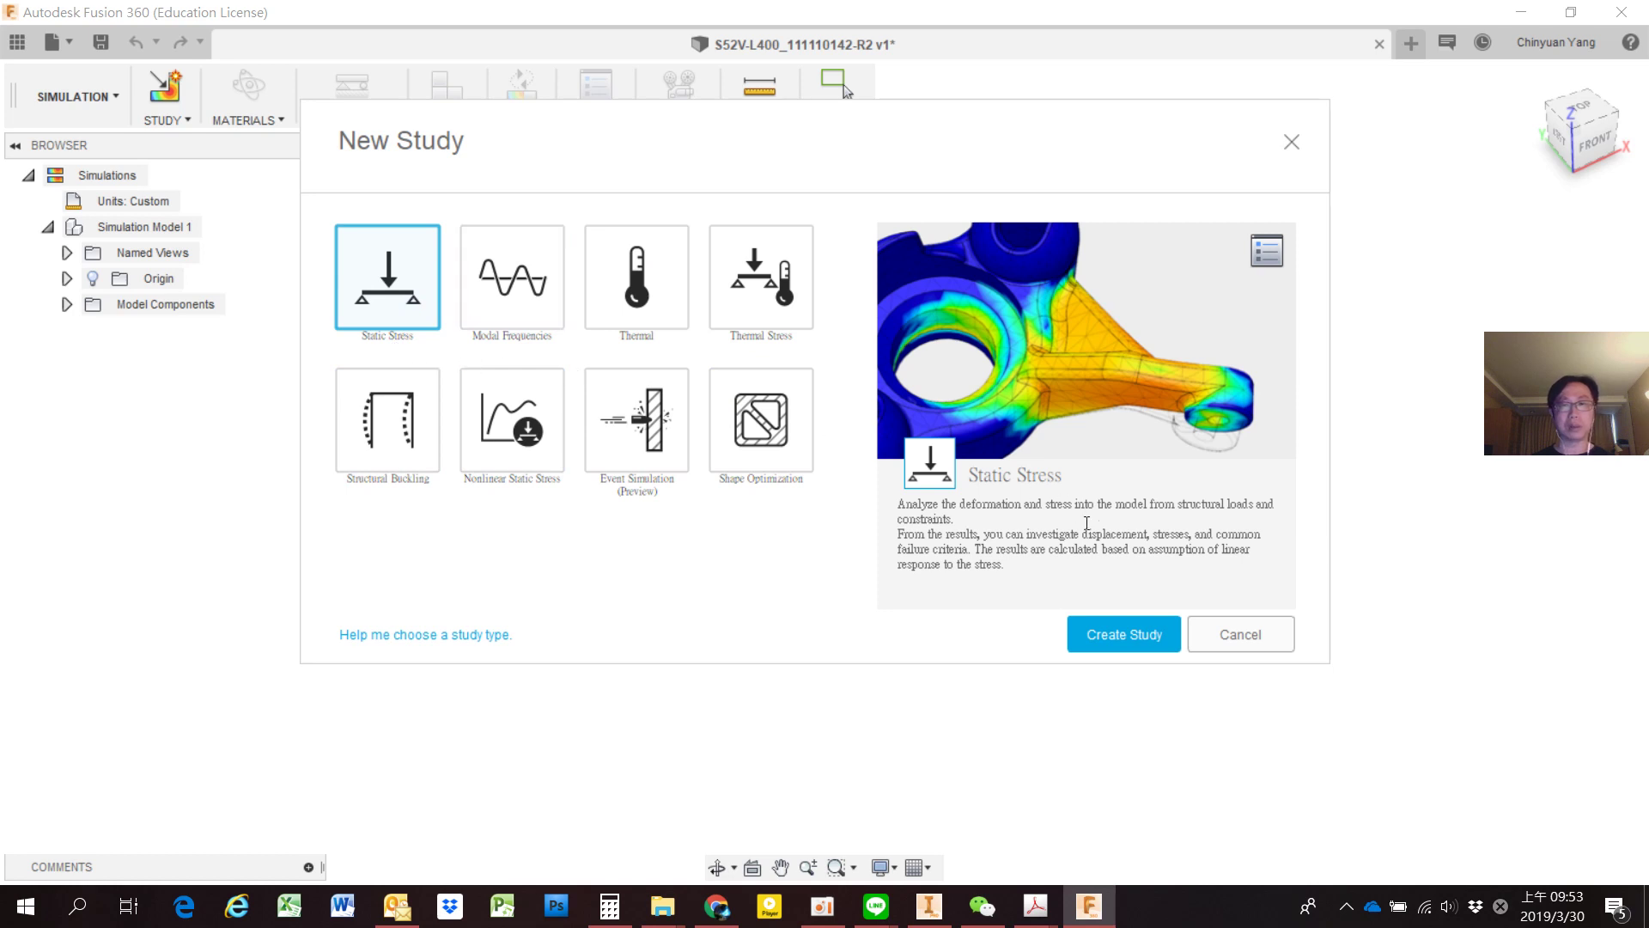
pyautogui.click(1132, 646)
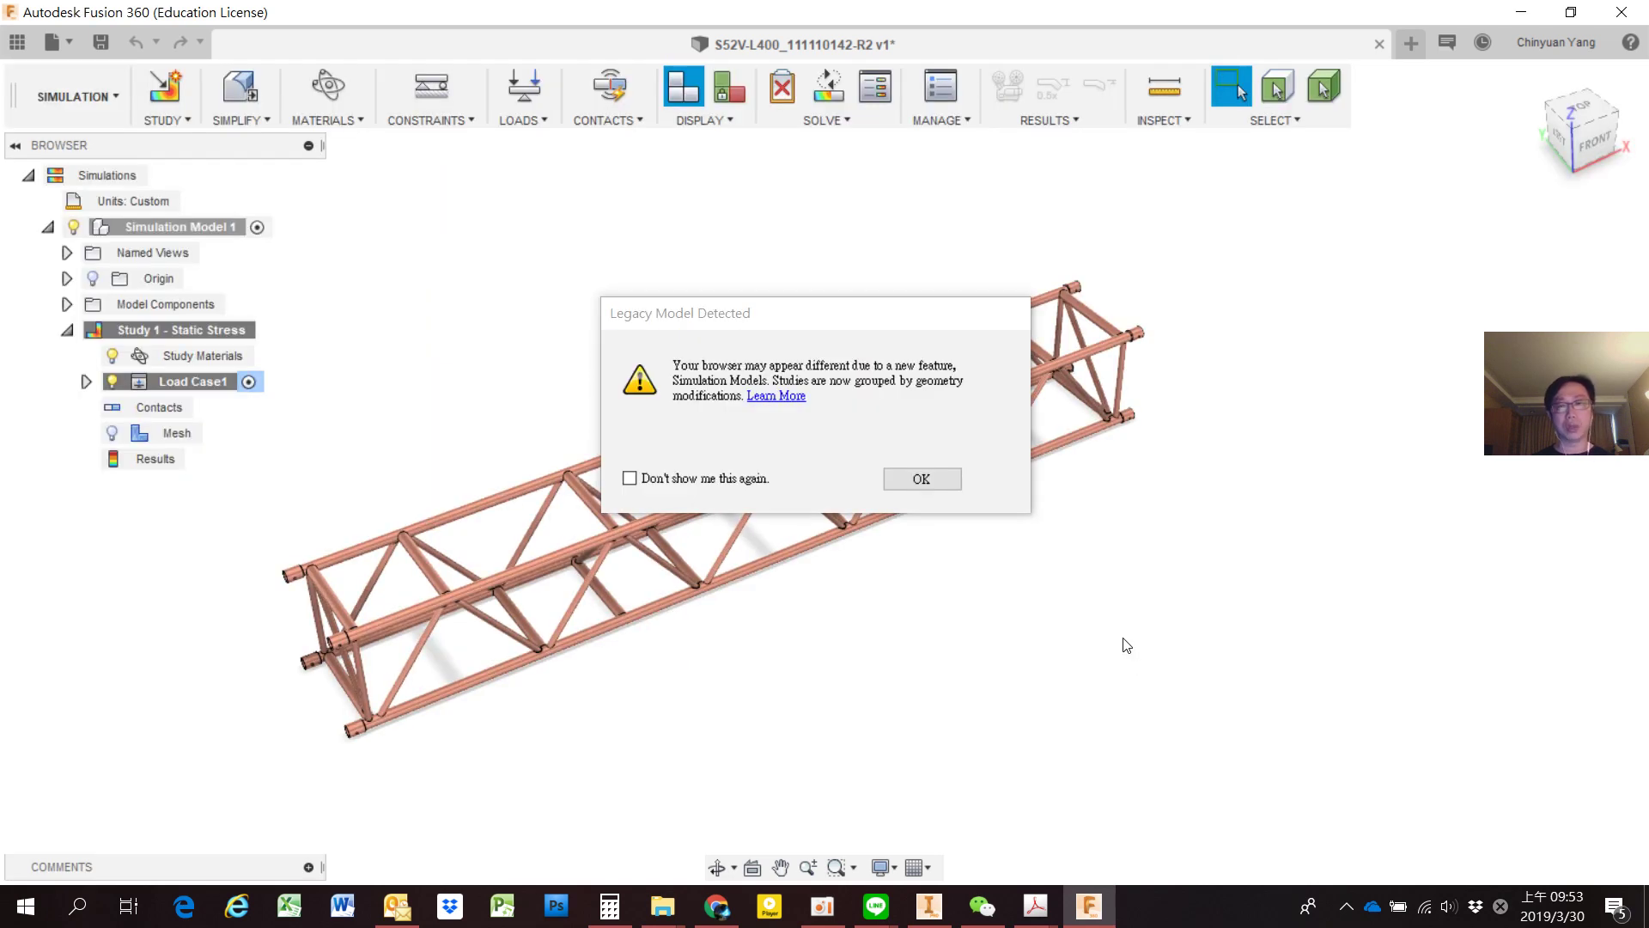
pyautogui.click(942, 482)
pyautogui.scroll(3, 579, 590)
pyautogui.scroll(3, 515, 614)
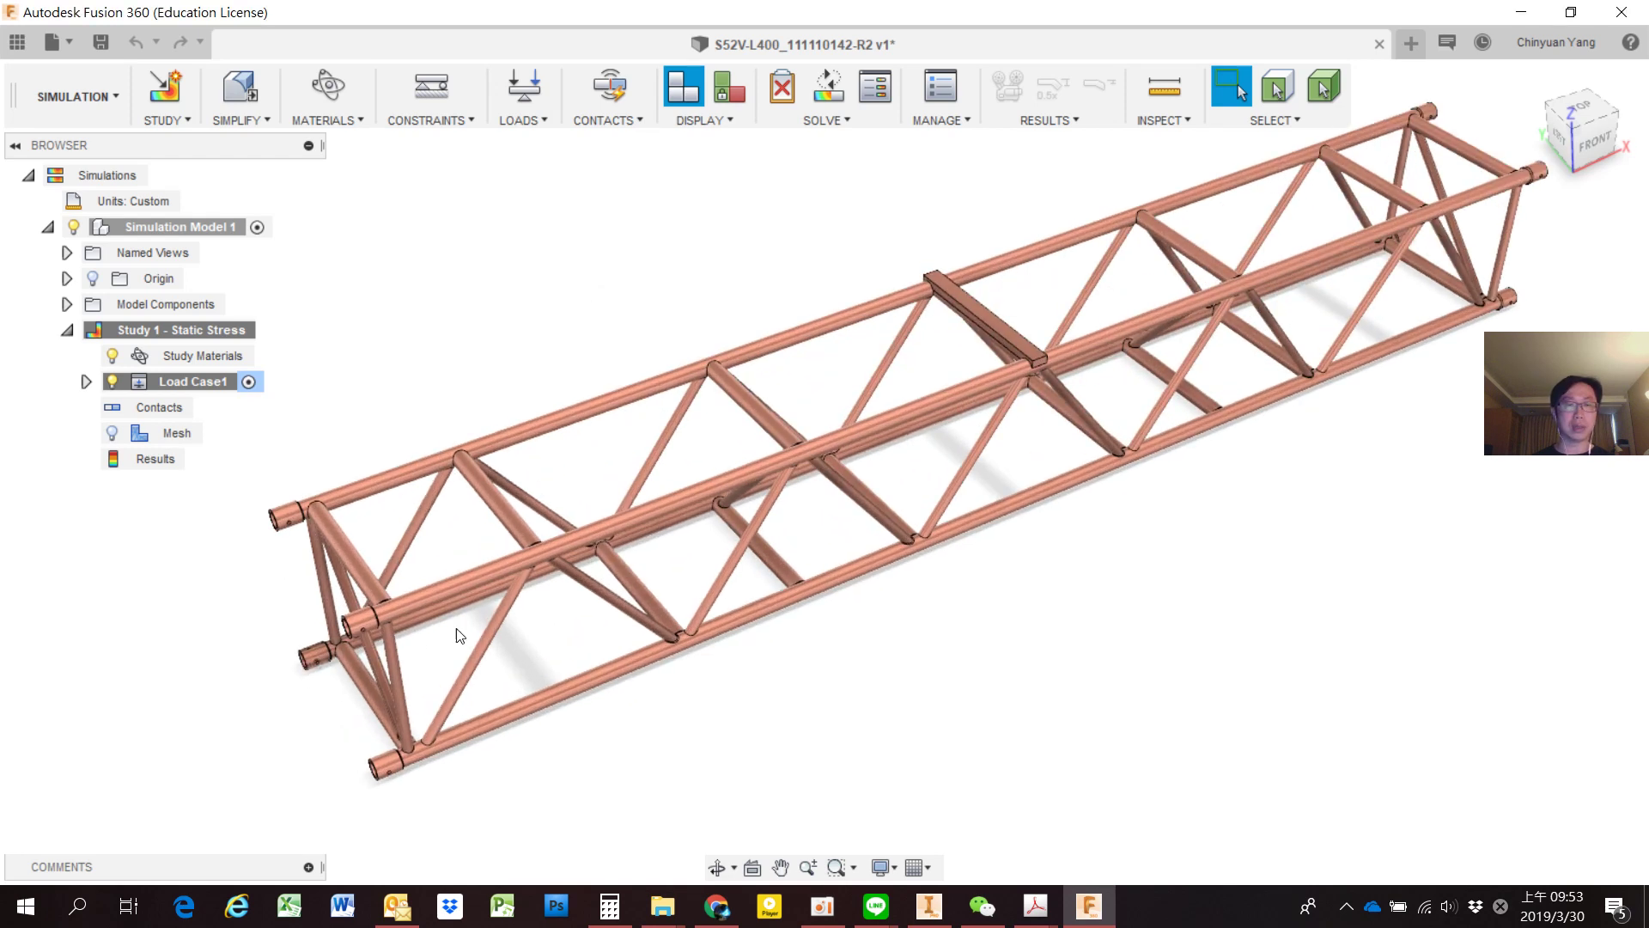
pyautogui.moveTo(459, 636)
pyautogui.keyDown('shift'); pyautogui.mouseDown(button='middle')
pyautogui.moveTo(696, 575)
pyautogui.moveTo(747, 584)
pyautogui.moveTo(769, 508)
pyautogui.moveTo(693, 522)
pyautogui.moveTo(695, 536)
pyautogui.mouseUp(button='middle'); pyautogui.keyUp('shift')
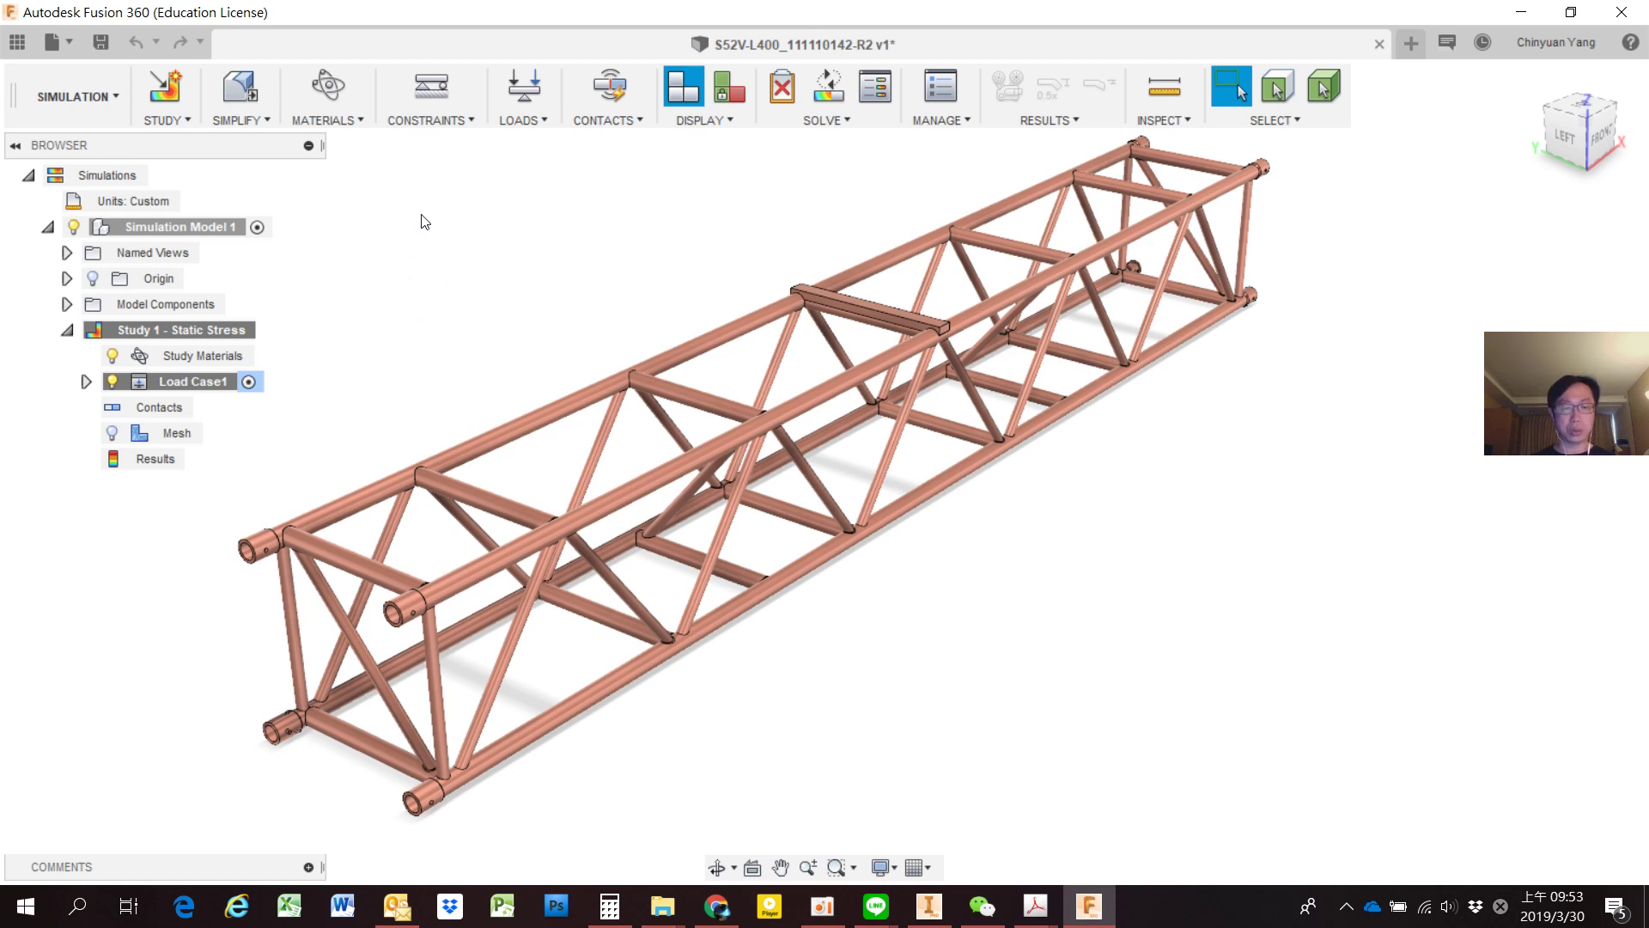
# Start a Pin structural constraint and pick the first two pin-hole faces.
pyautogui.click(1177, 625)
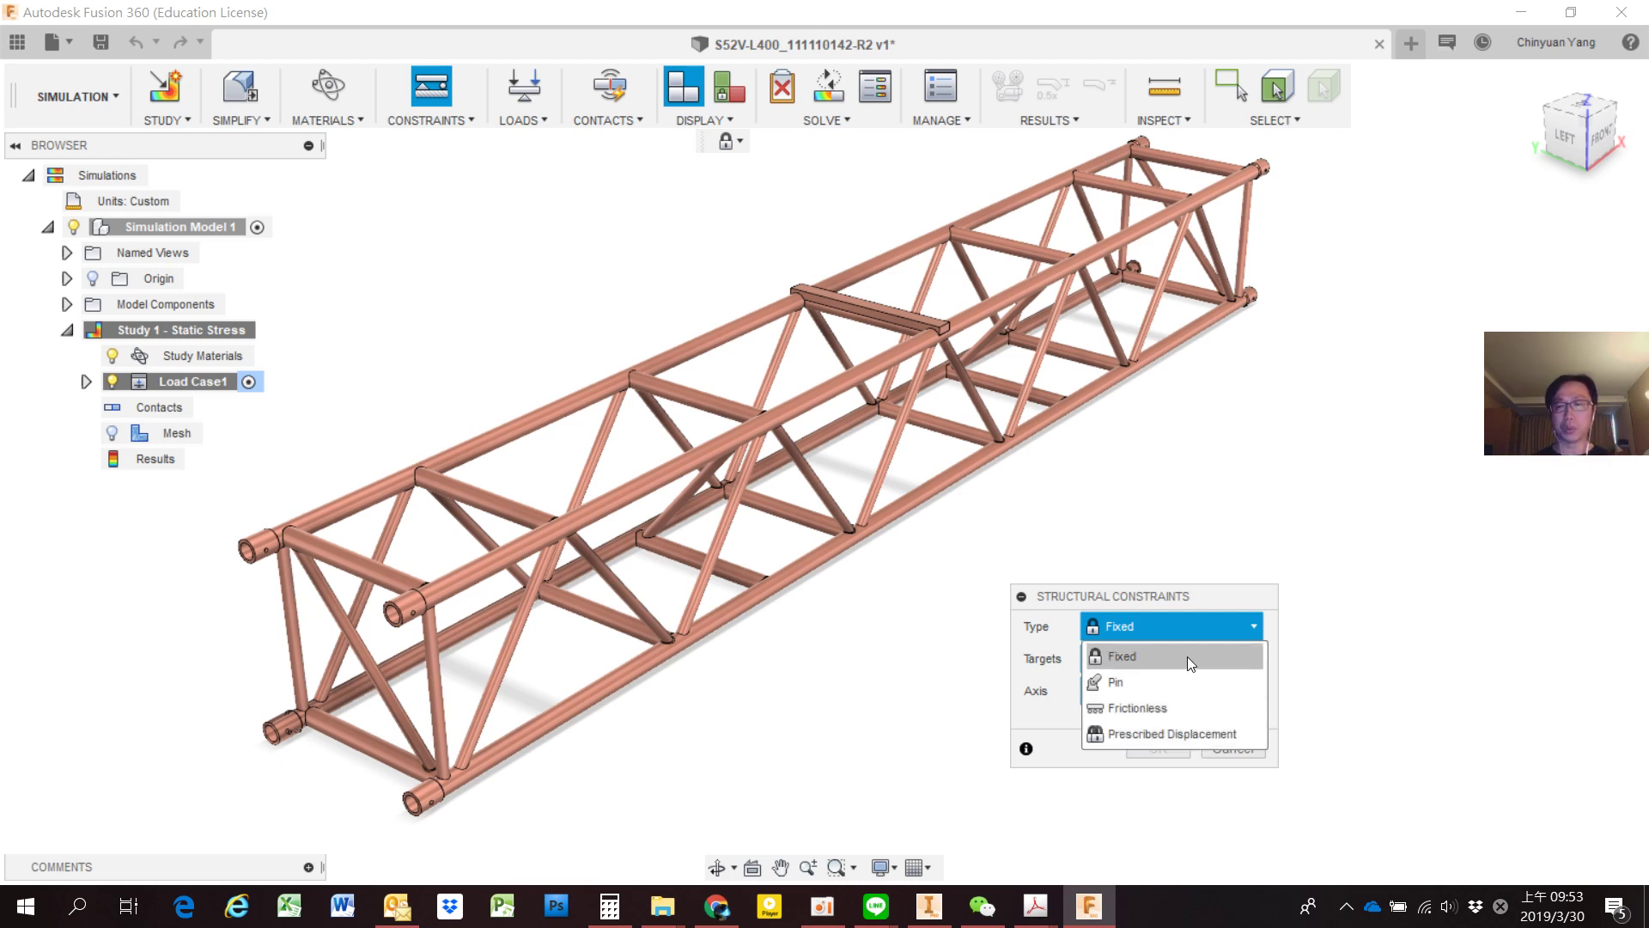
pyautogui.click(1184, 675)
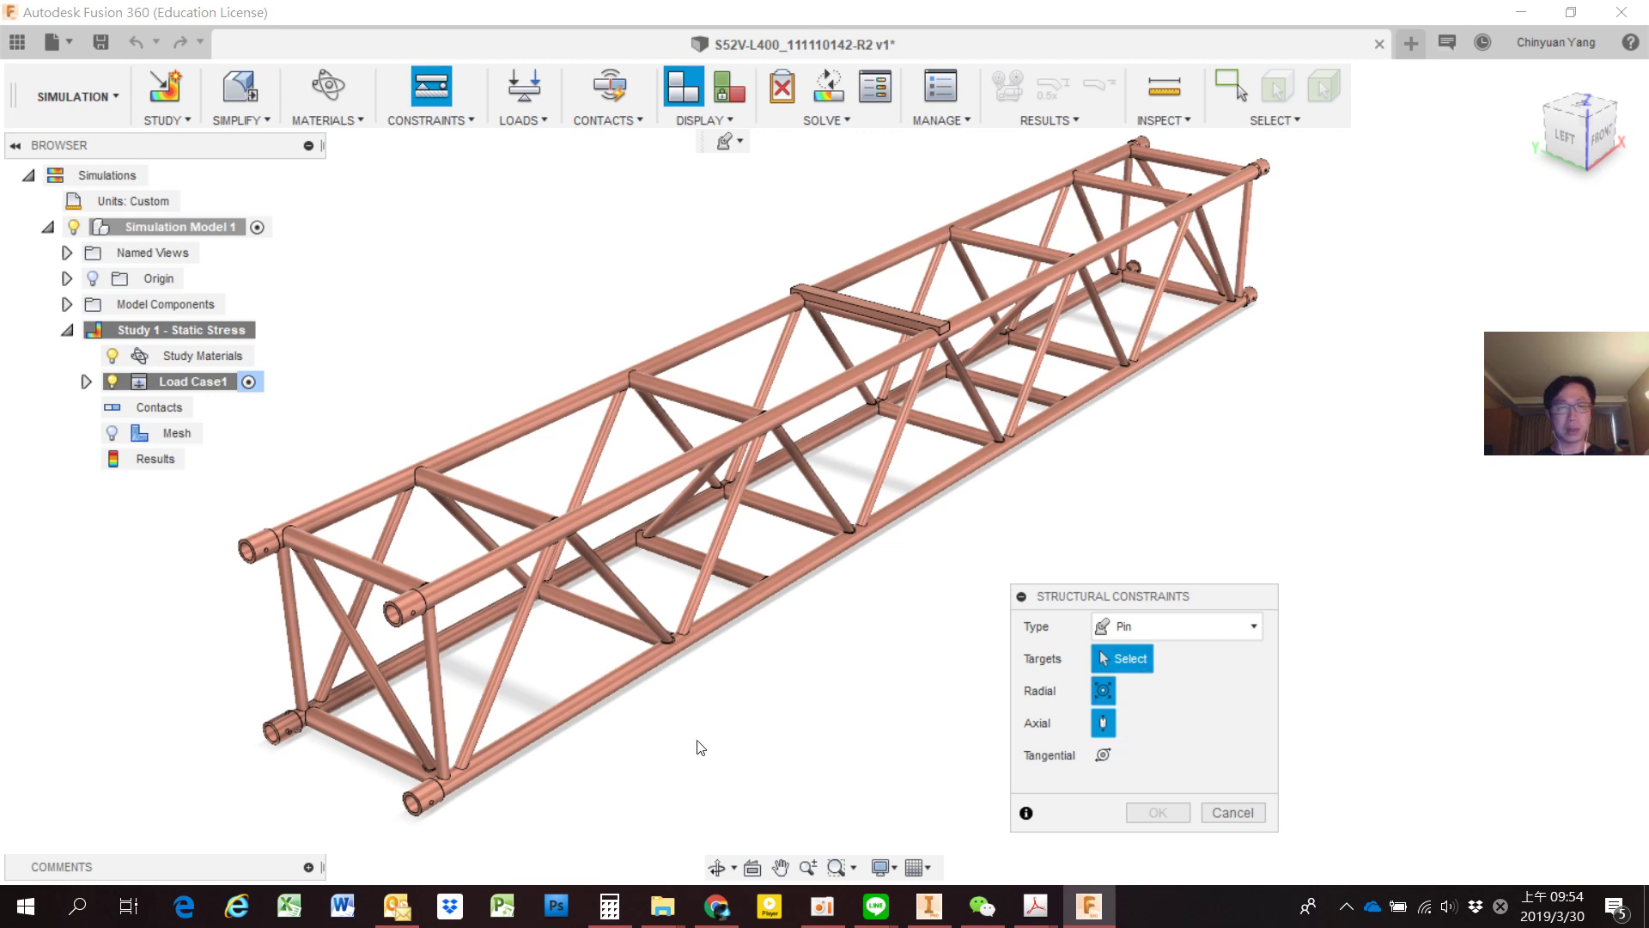
pyautogui.scroll(2, 313, 766)
pyautogui.scroll(5, 239, 729)
pyautogui.scroll(3, 420, 652)
pyautogui.scroll(2, 455, 616)
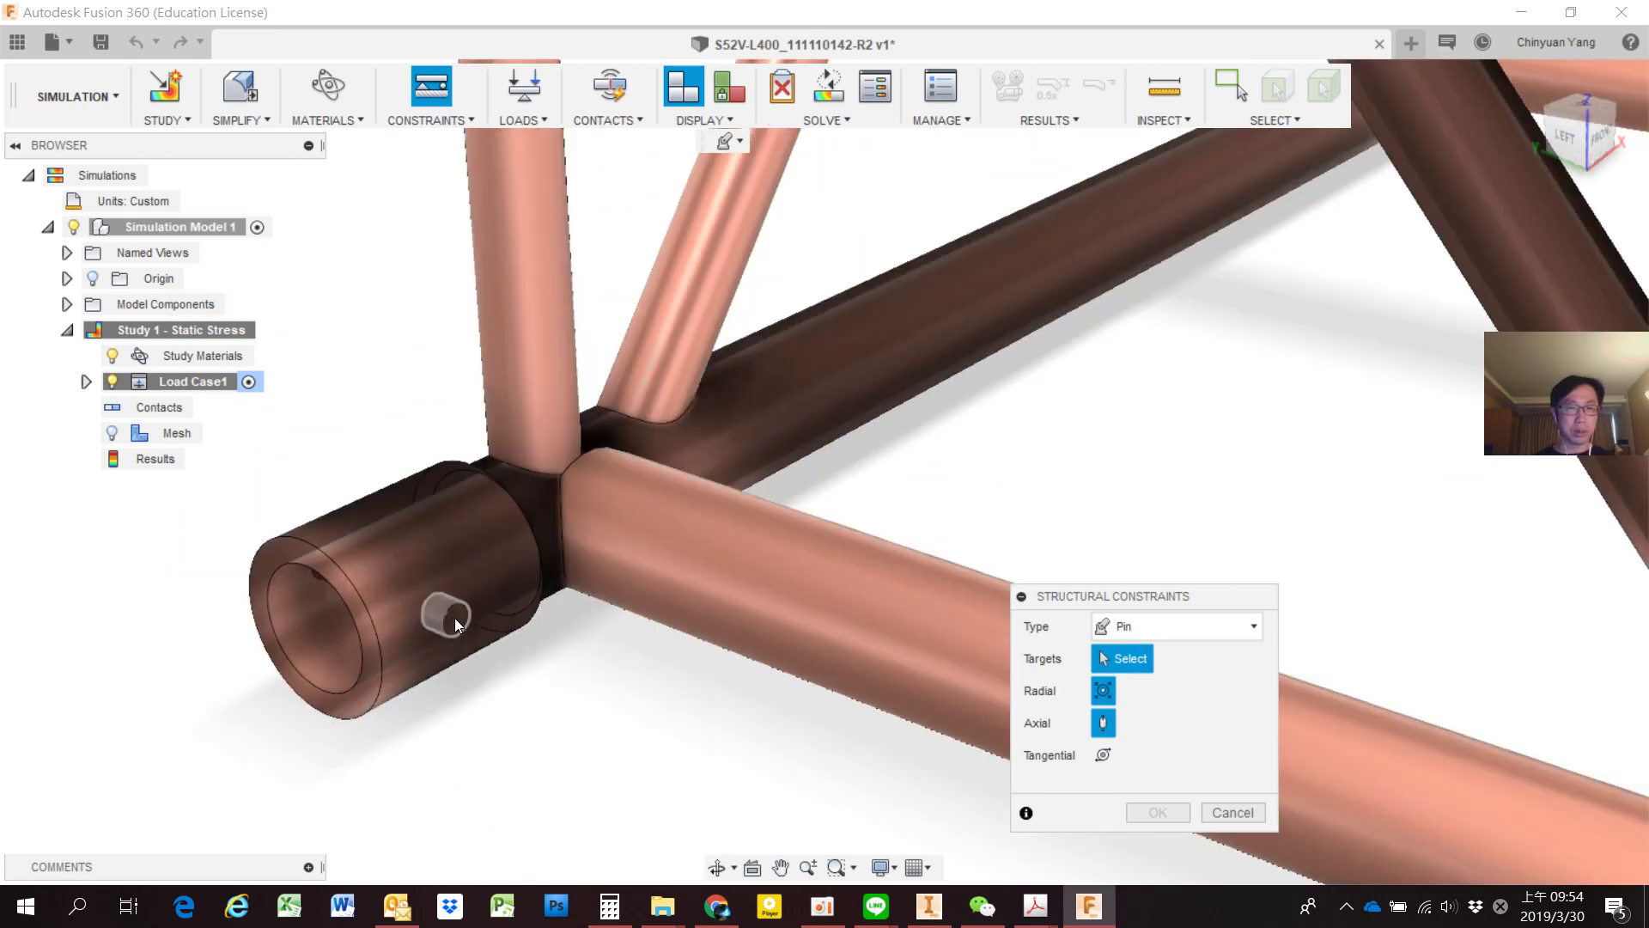
pyautogui.scroll(2, 455, 617)
pyautogui.click(457, 619)
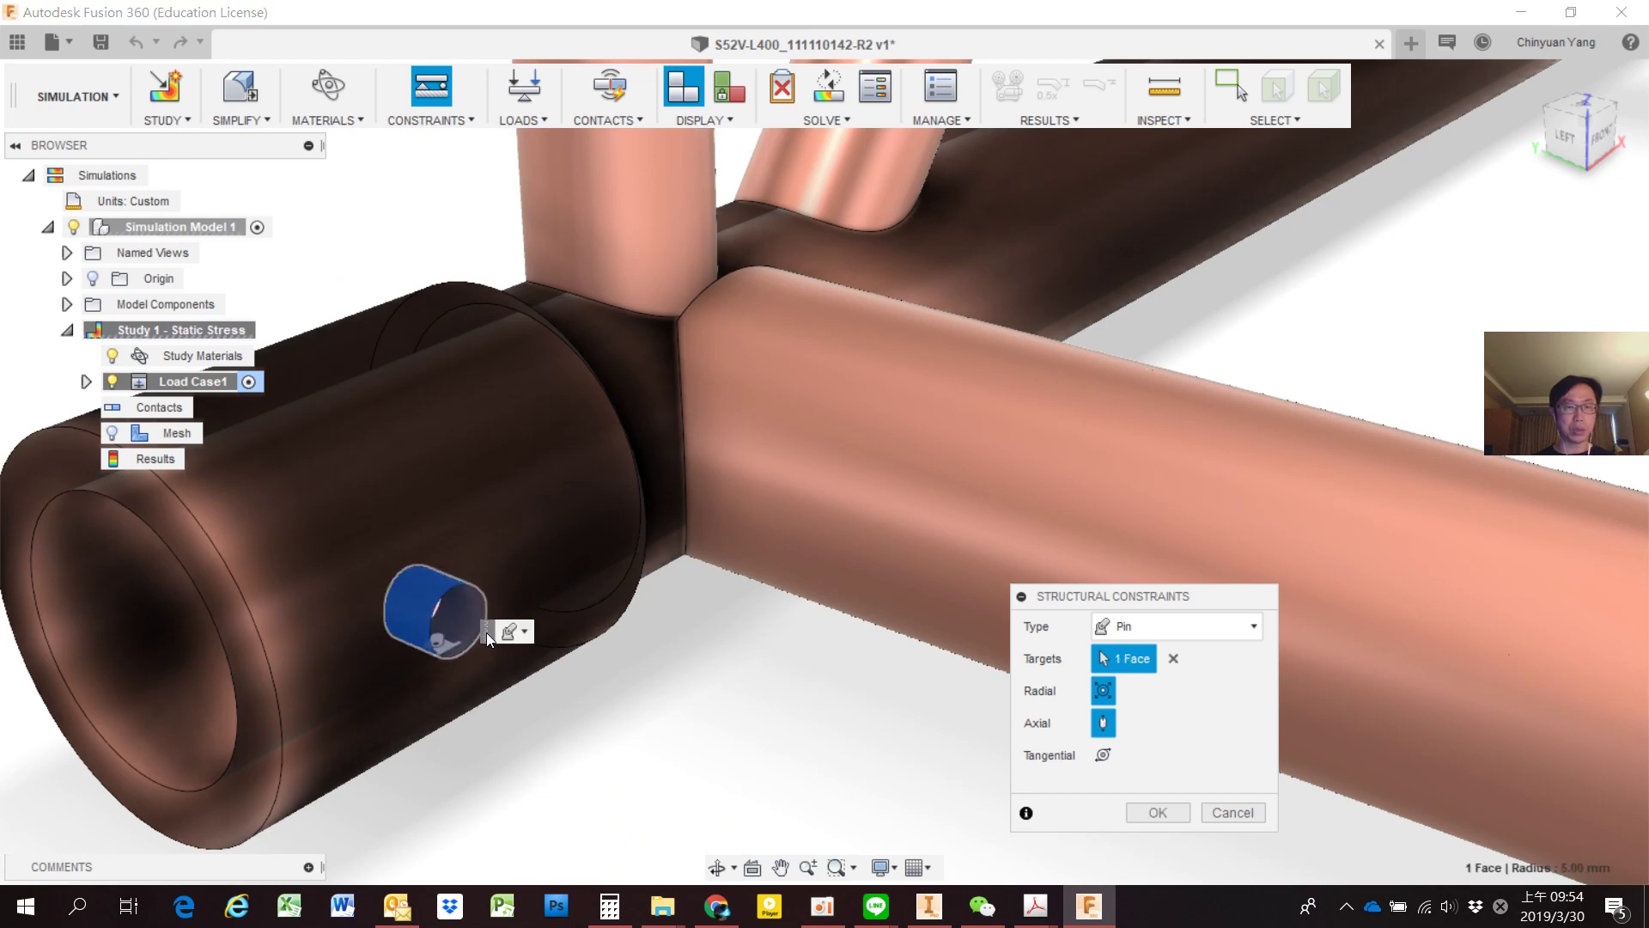
pyautogui.keyDown('shift'); pyautogui.moveTo(550, 582); pyautogui.dragTo(291, 598, button='middle'); pyautogui.keyUp('shift')
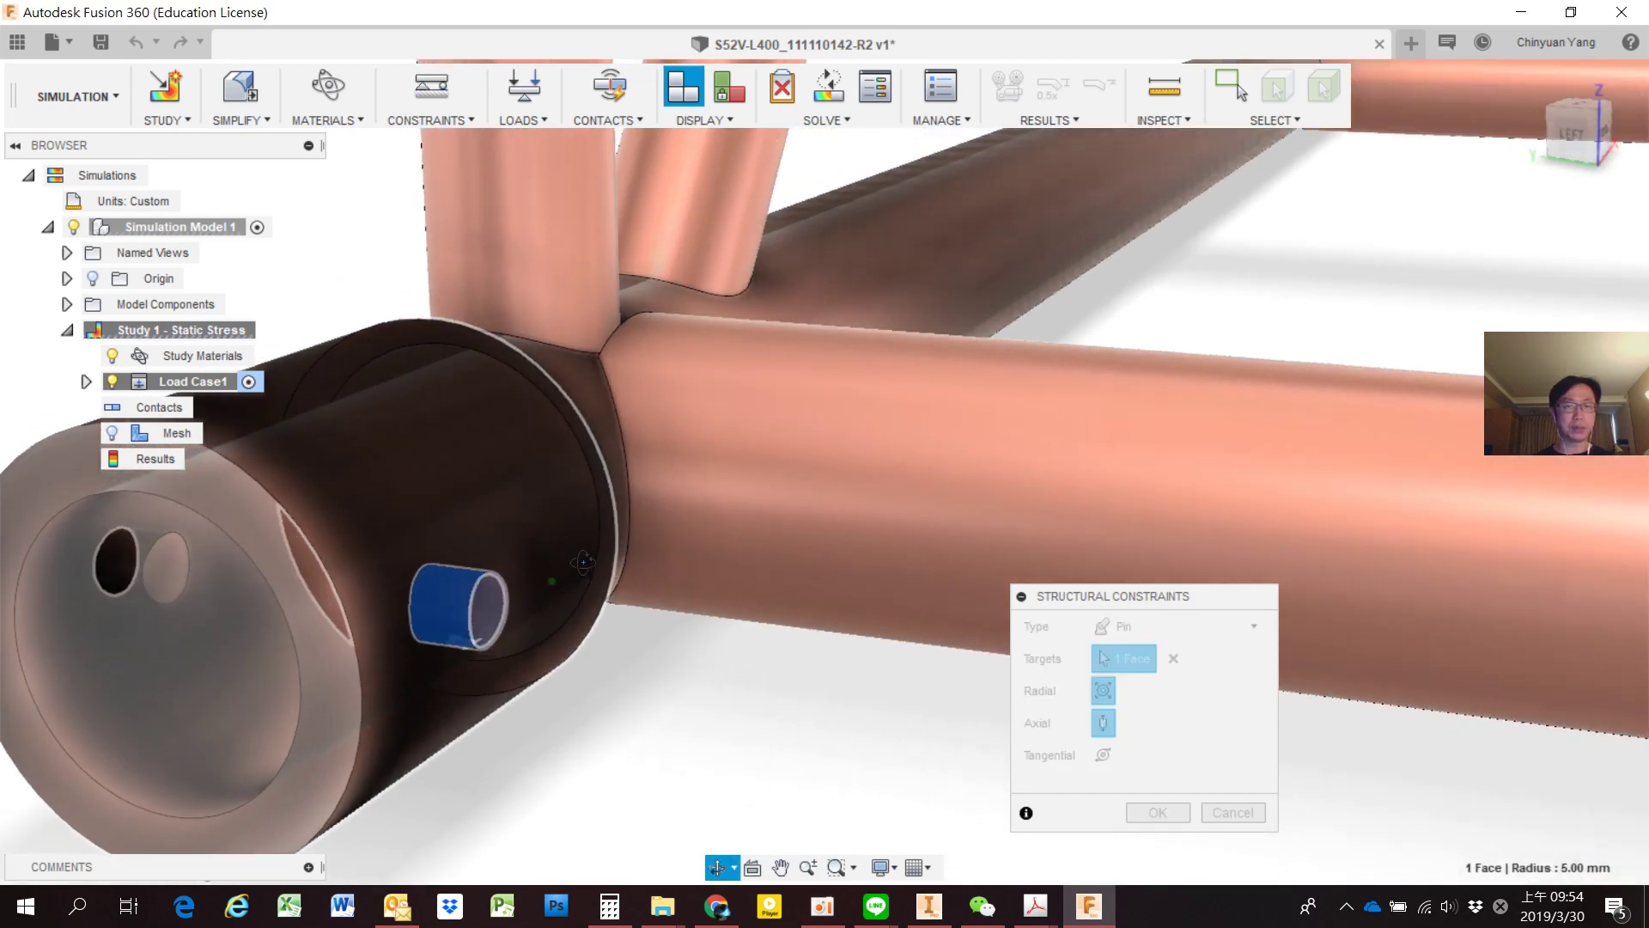
pyautogui.click(148, 590)
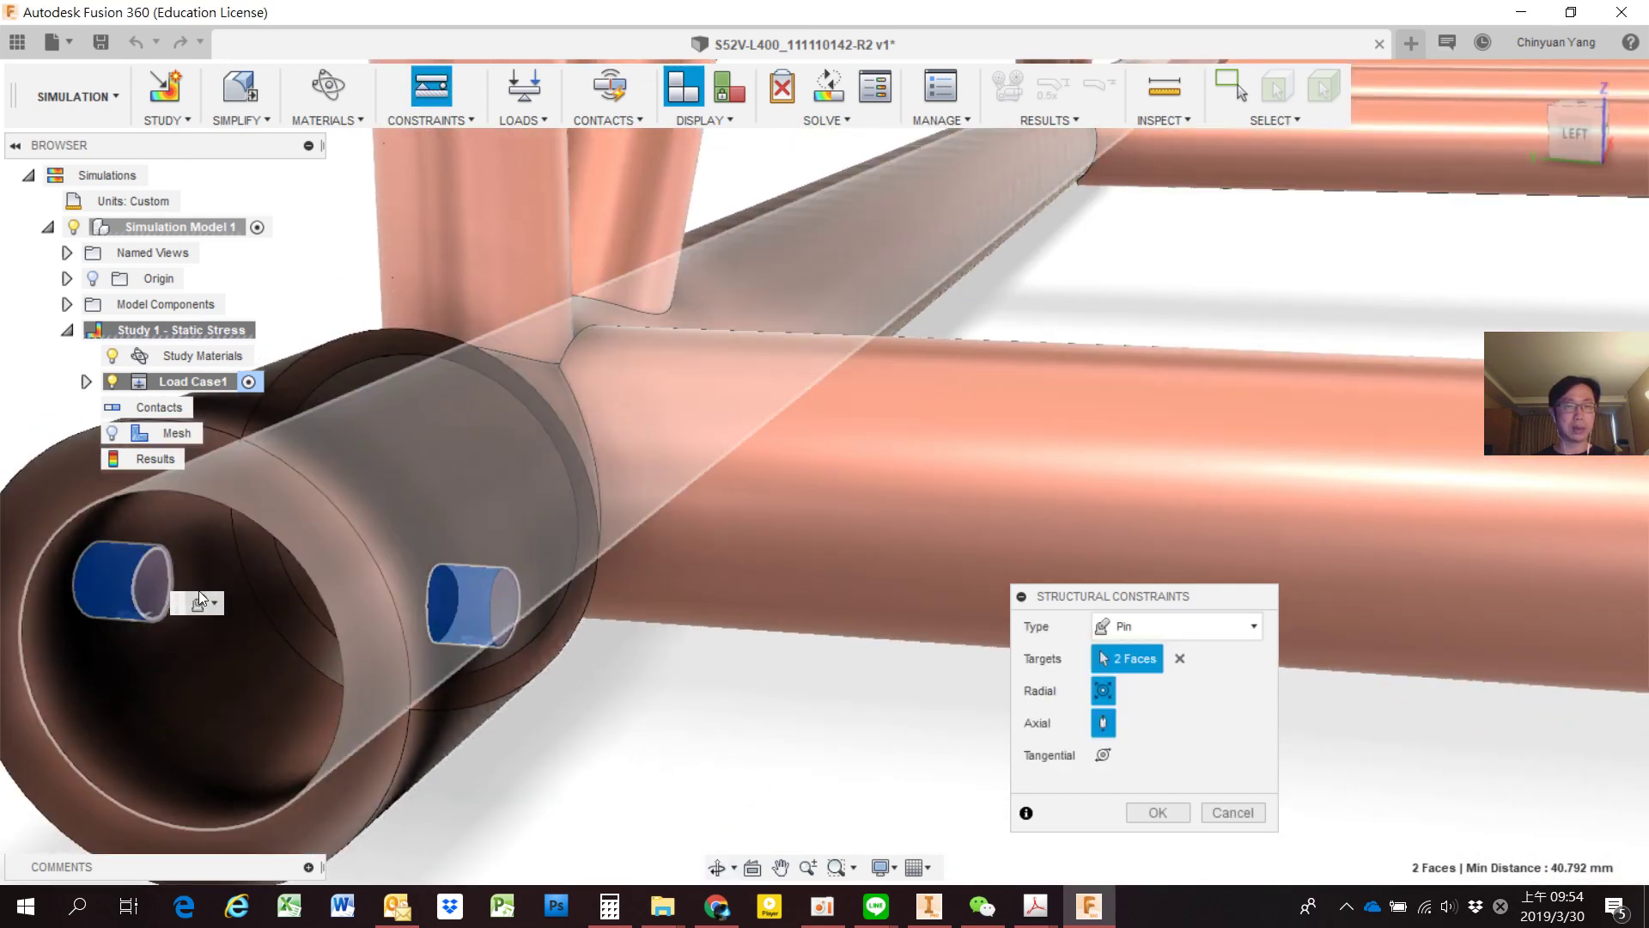
# Add the third, fourth and fifth pin-hole faces at the truss end connectors.
pyautogui.scroll(-10, 673, 607)
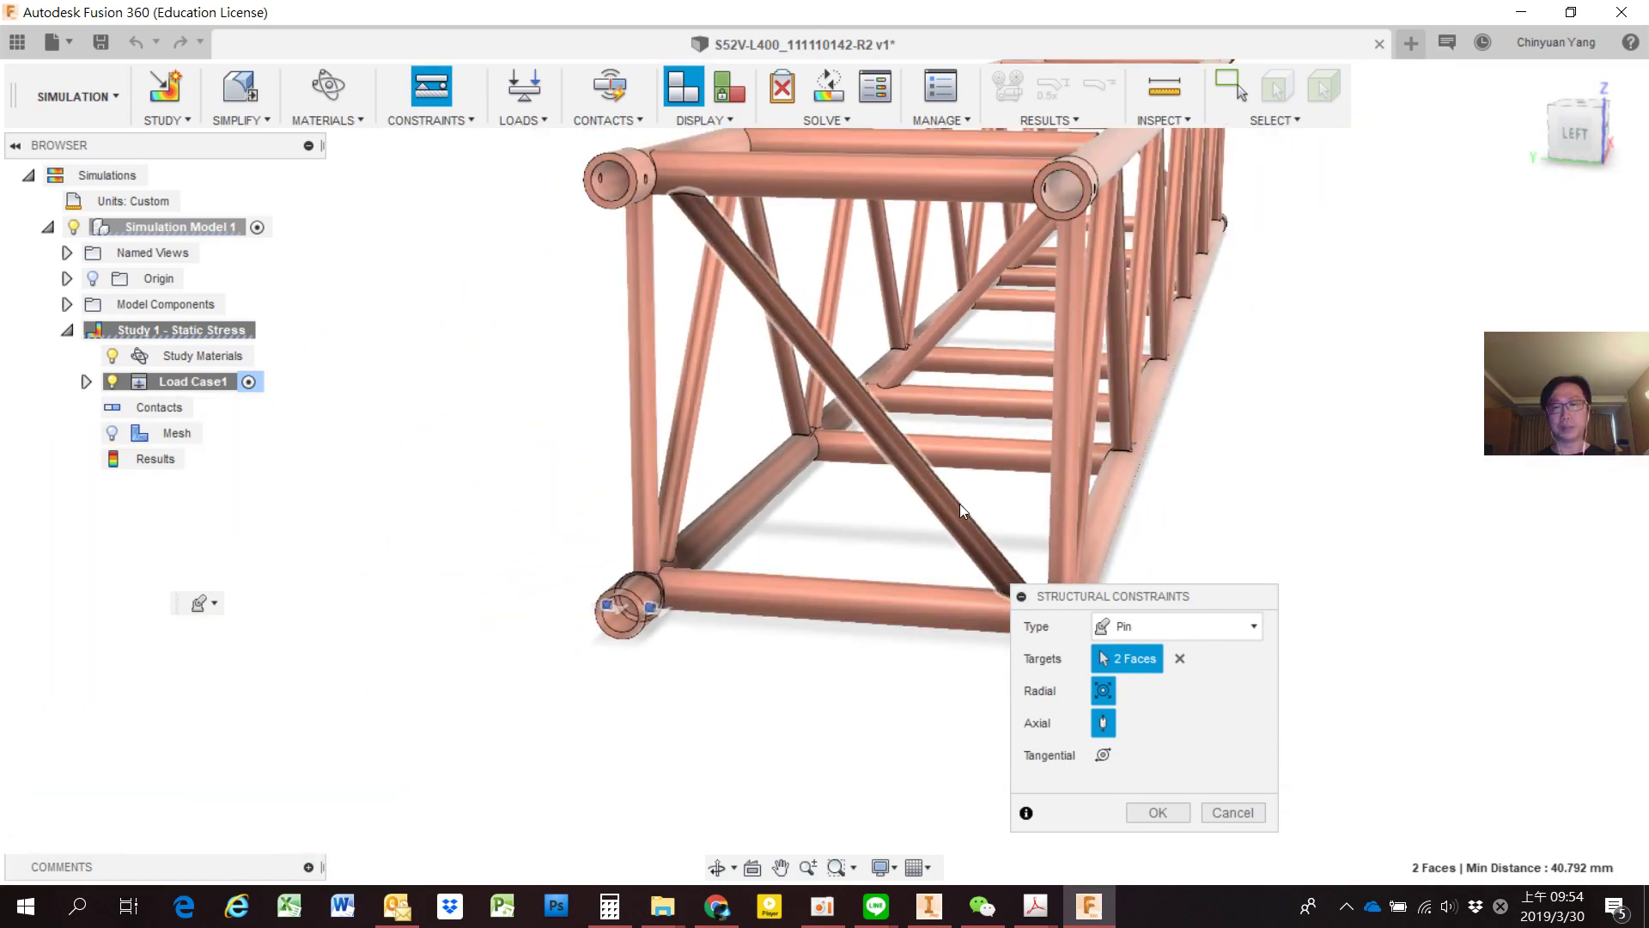
pyautogui.moveTo(673, 607)
pyautogui.keyDown('shift'); pyautogui.mouseDown(button='middle')
pyautogui.moveTo(814, 498)
pyautogui.moveTo(964, 541)
pyautogui.moveTo(913, 515)
pyautogui.mouseUp(button='middle'); pyautogui.keyUp('shift')
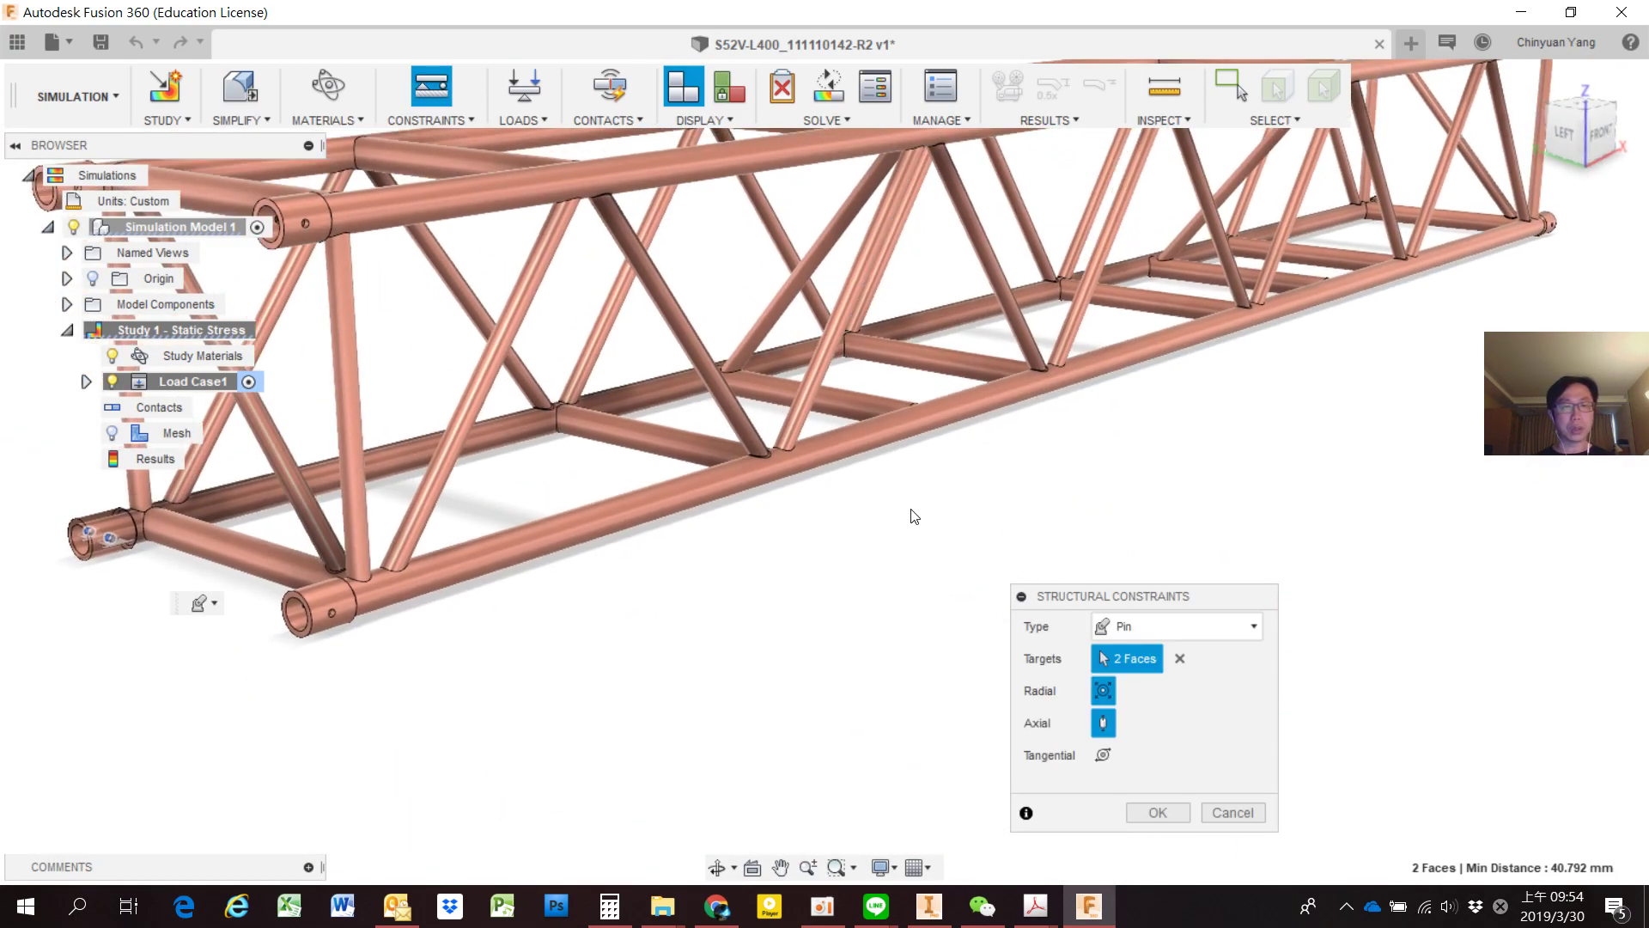
pyautogui.scroll(5, 301, 599)
pyautogui.scroll(3, 299, 599)
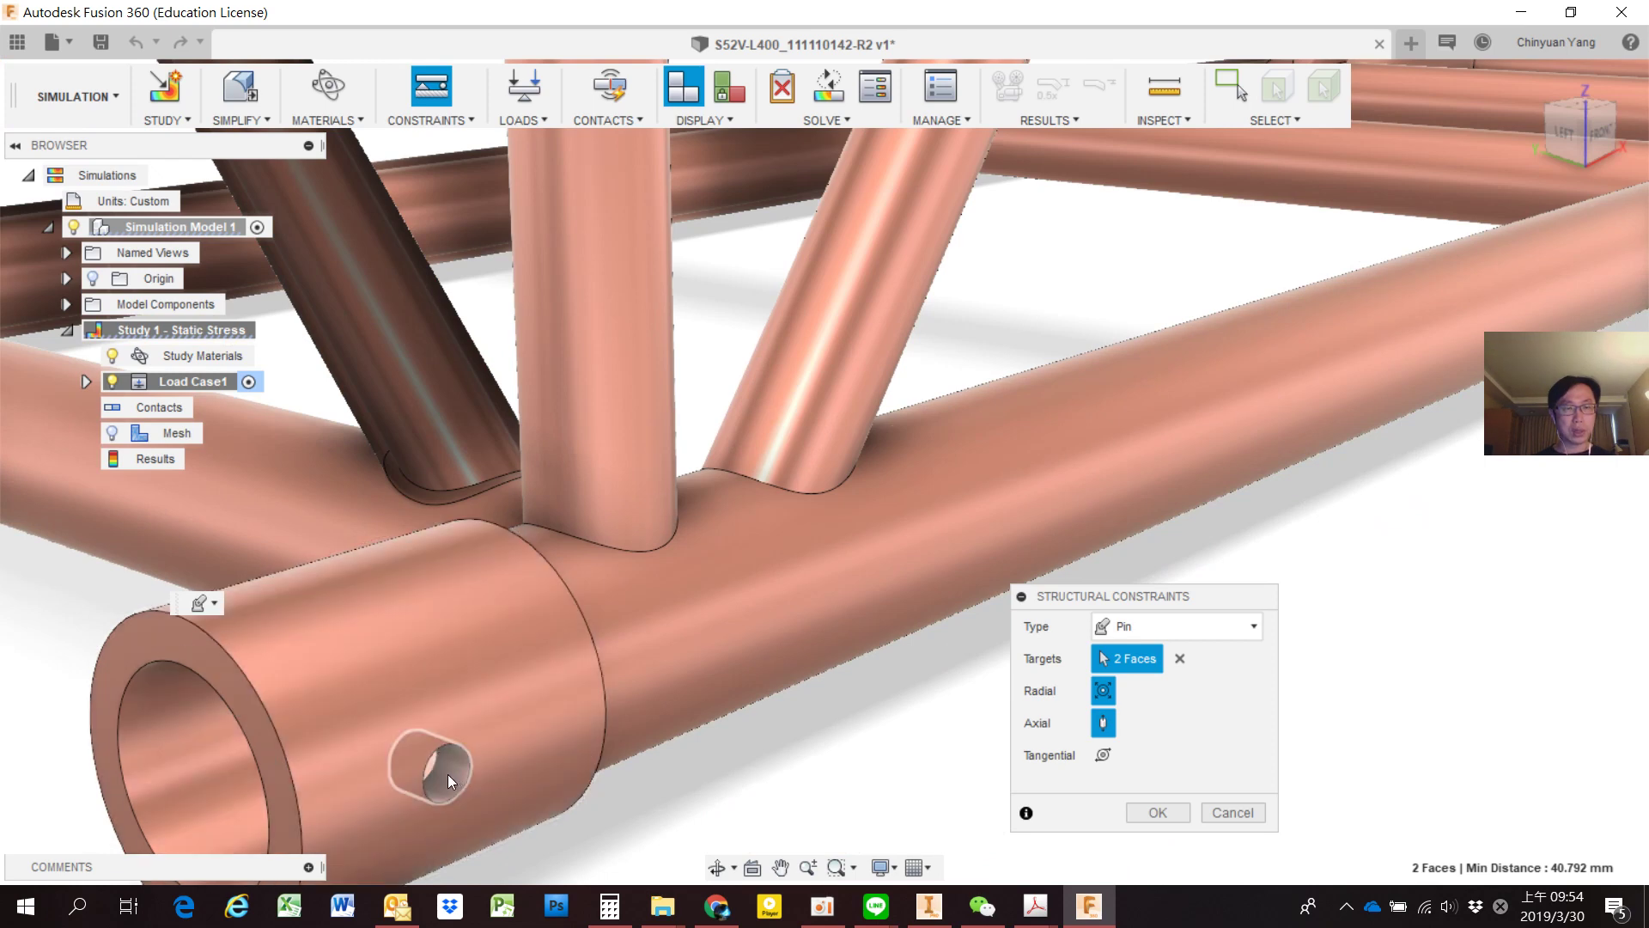
pyautogui.click(429, 770)
pyautogui.keyDown('shift'); pyautogui.moveTo(429, 770); pyautogui.dragTo(222, 731, button='middle'); pyautogui.keyUp('shift')
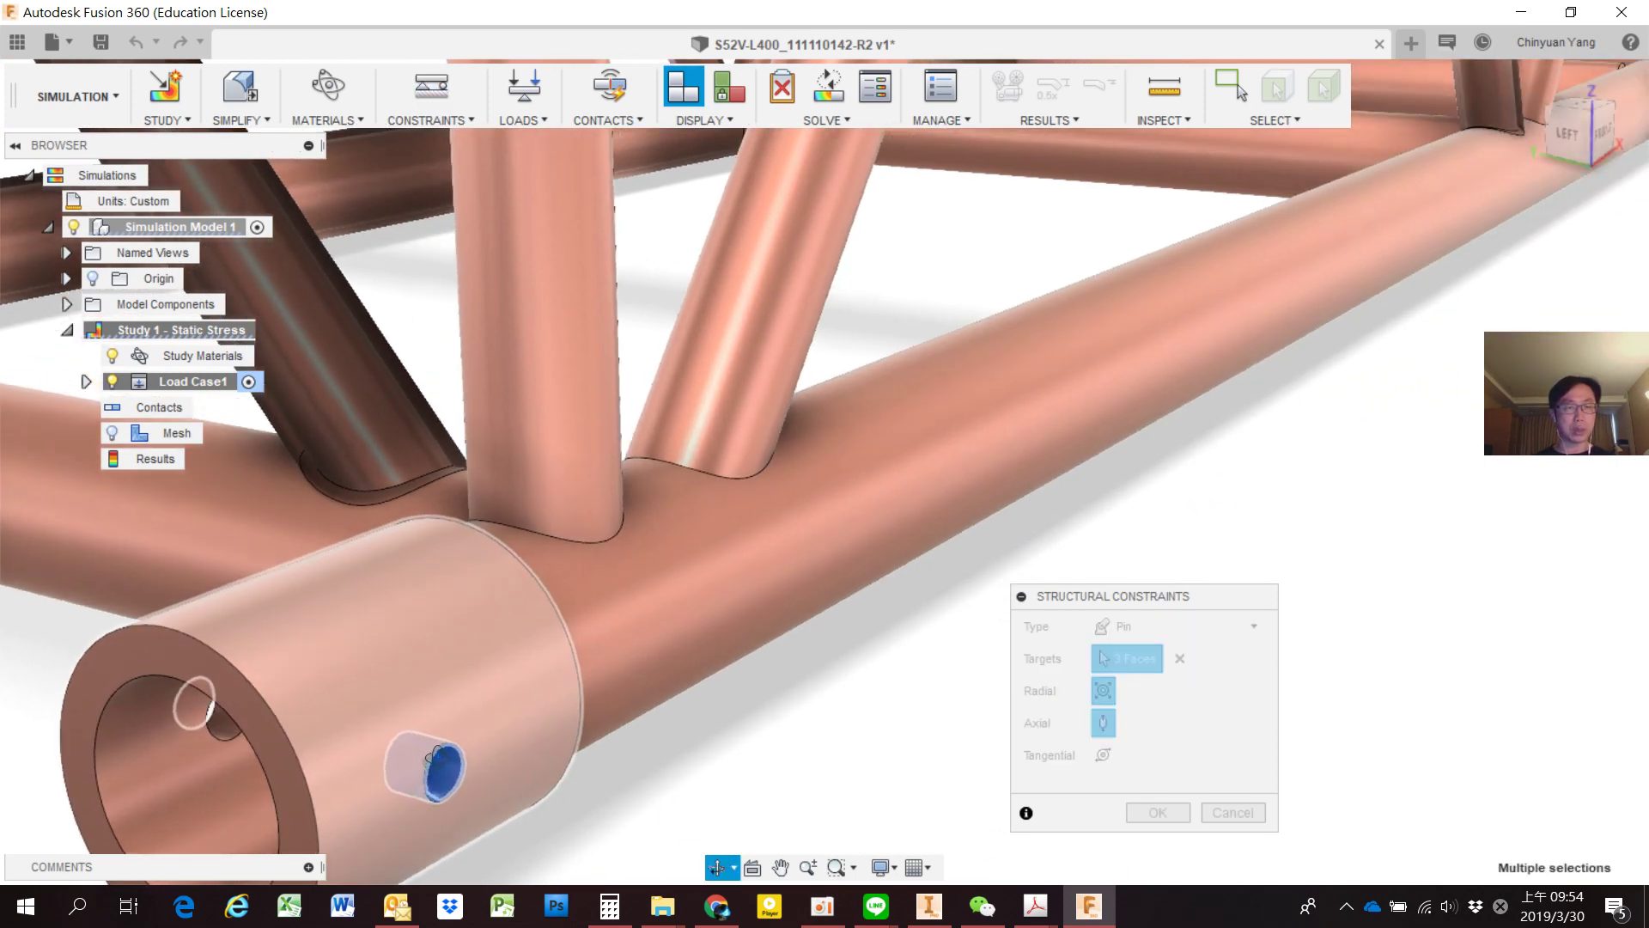
pyautogui.click(222, 731)
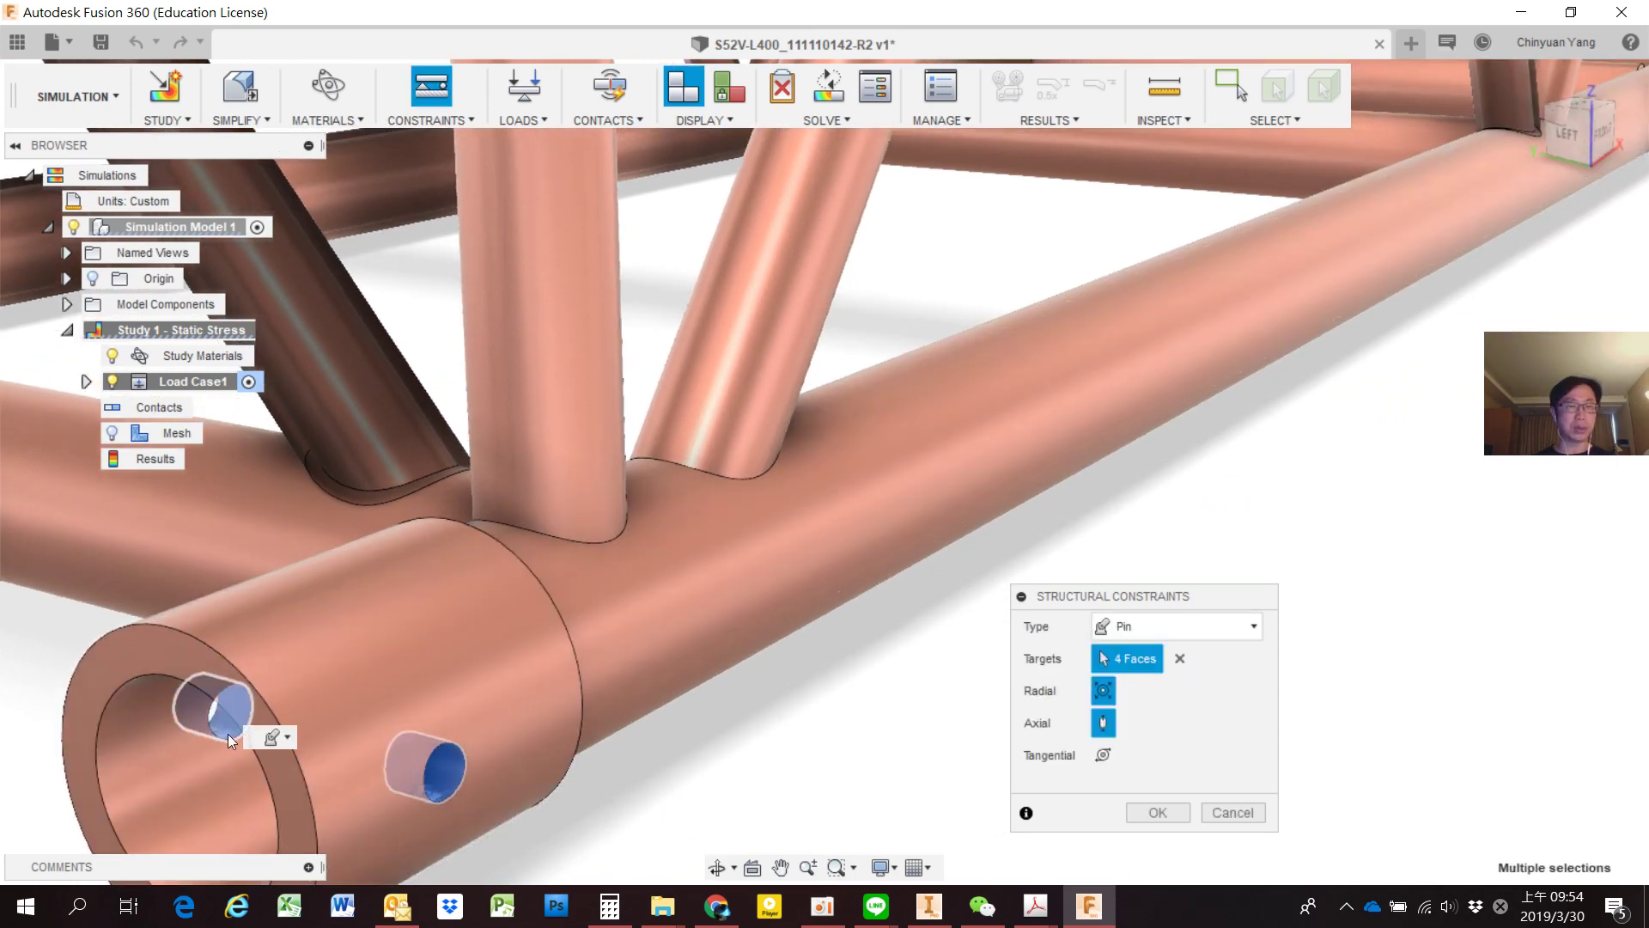
pyautogui.scroll(-5, 496, 658)
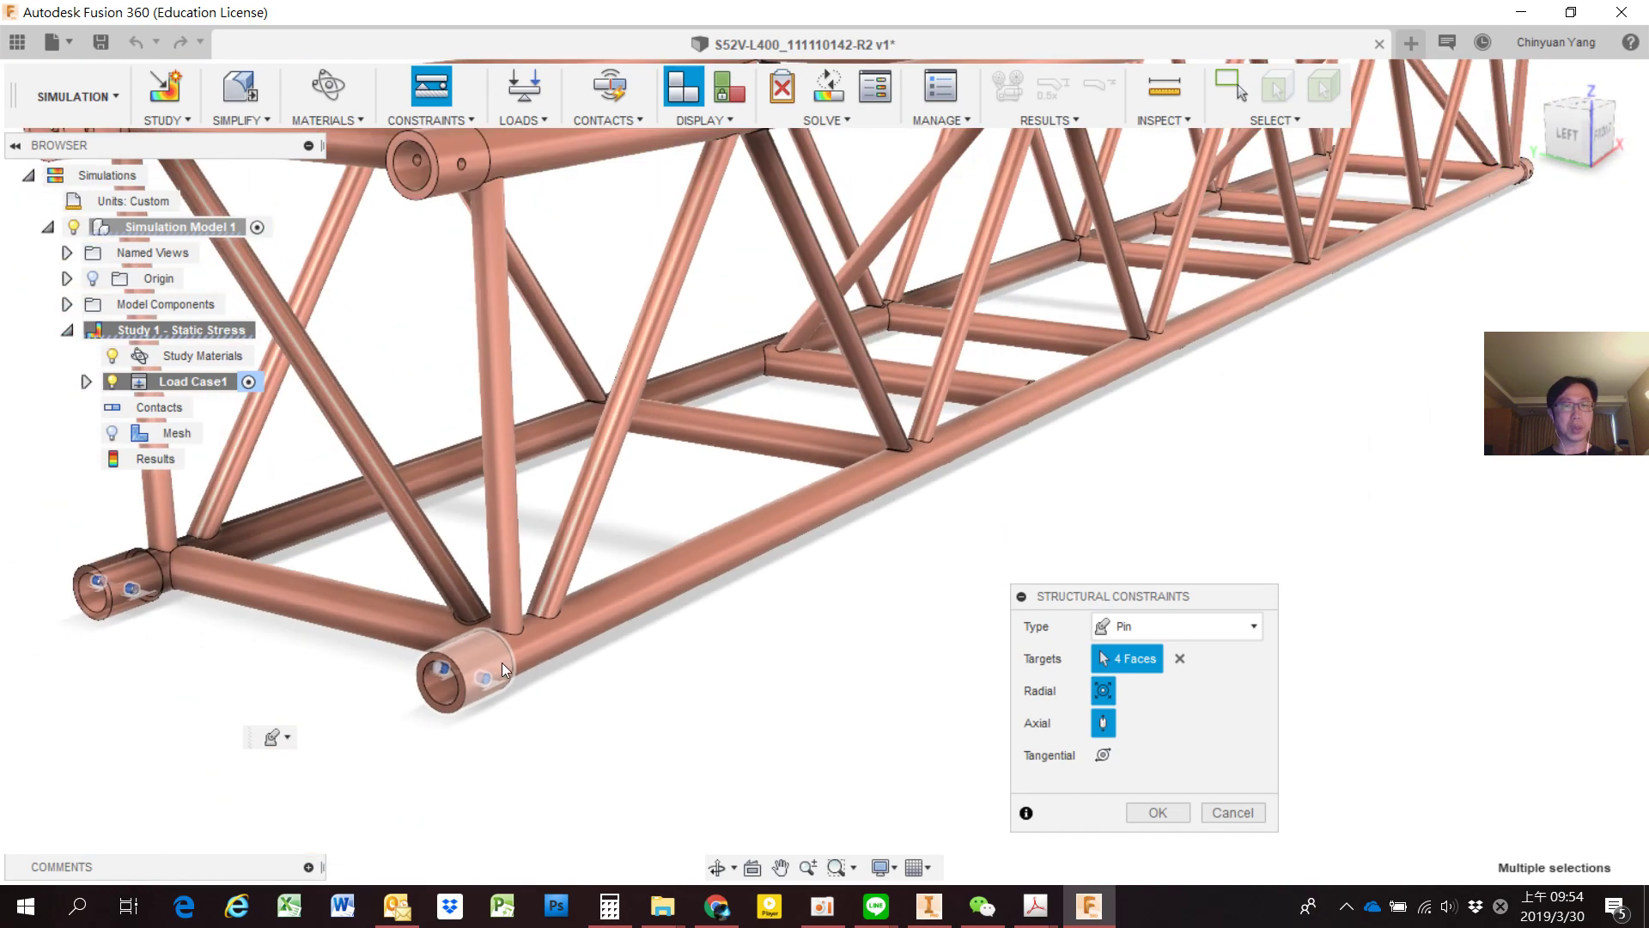
pyautogui.moveTo(593, 666)
pyautogui.keyDown('shift'); pyautogui.mouseDown(button='middle')
pyautogui.moveTo(607, 651)
pyautogui.moveTo(589, 655)
pyautogui.mouseUp(button='middle'); pyautogui.keyUp('shift')
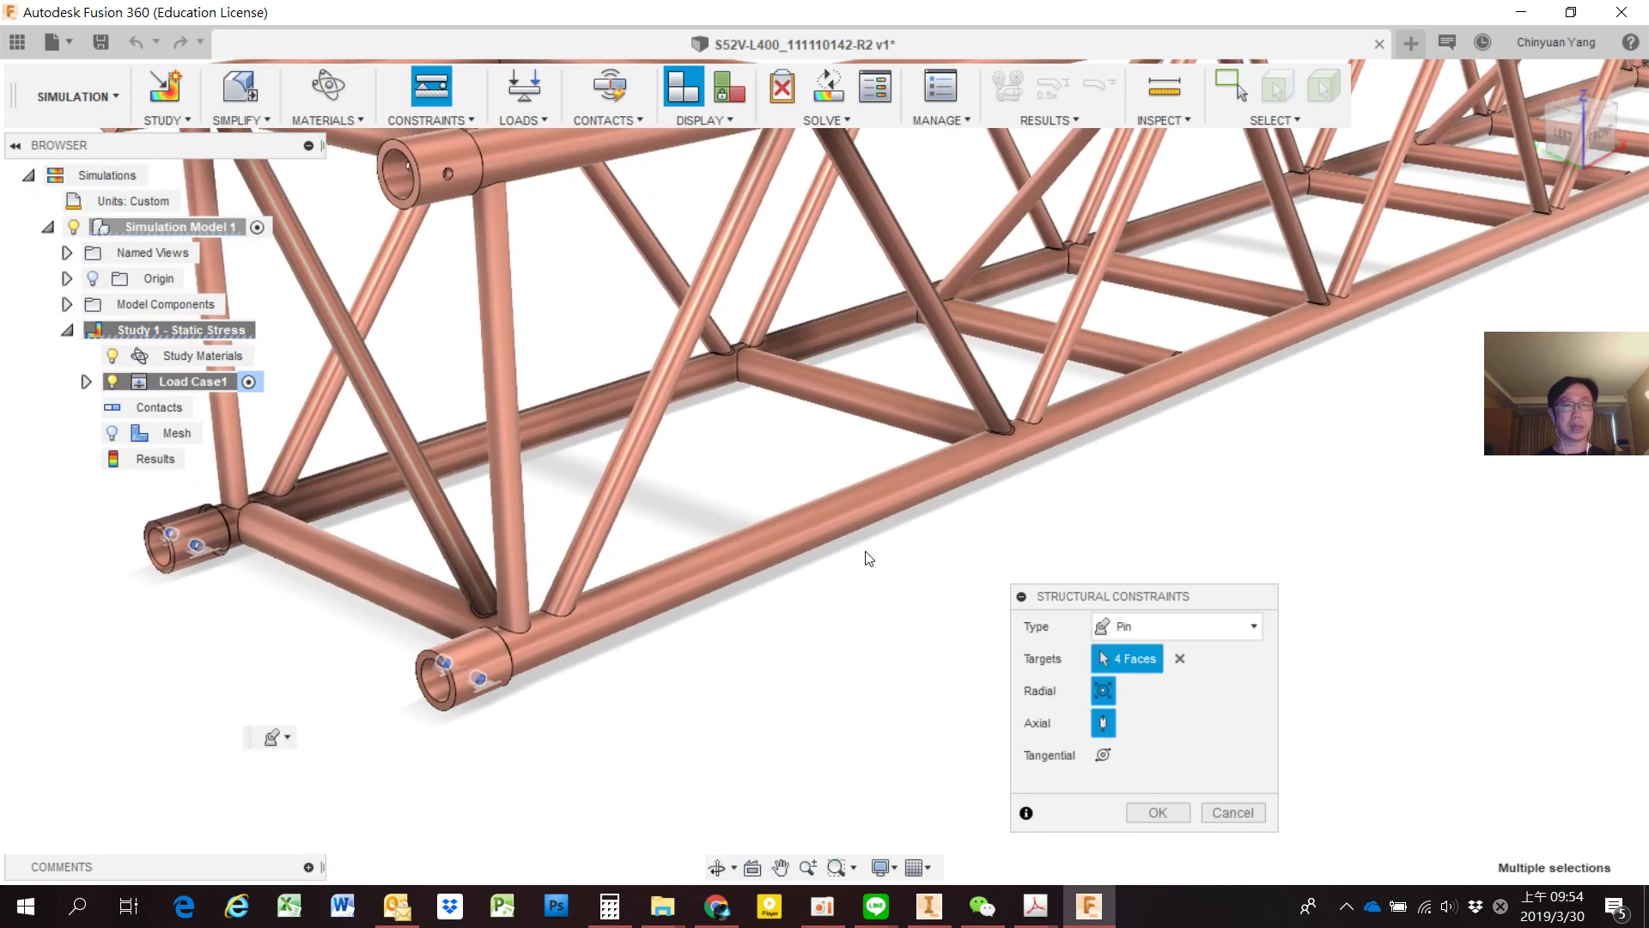
pyautogui.moveTo(1365, 421)
pyautogui.keyDown('shift'); pyautogui.mouseDown(button='middle')
pyautogui.moveTo(1443, 268)
pyautogui.moveTo(1248, 302)
pyautogui.moveTo(1203, 361)
pyautogui.moveTo(1273, 422)
pyautogui.mouseUp(button='middle'); pyautogui.keyUp('shift')
pyautogui.keyDown('shift'); pyautogui.moveTo(1208, 423); pyautogui.dragTo(987, 361, button='middle'); pyautogui.keyUp('shift')
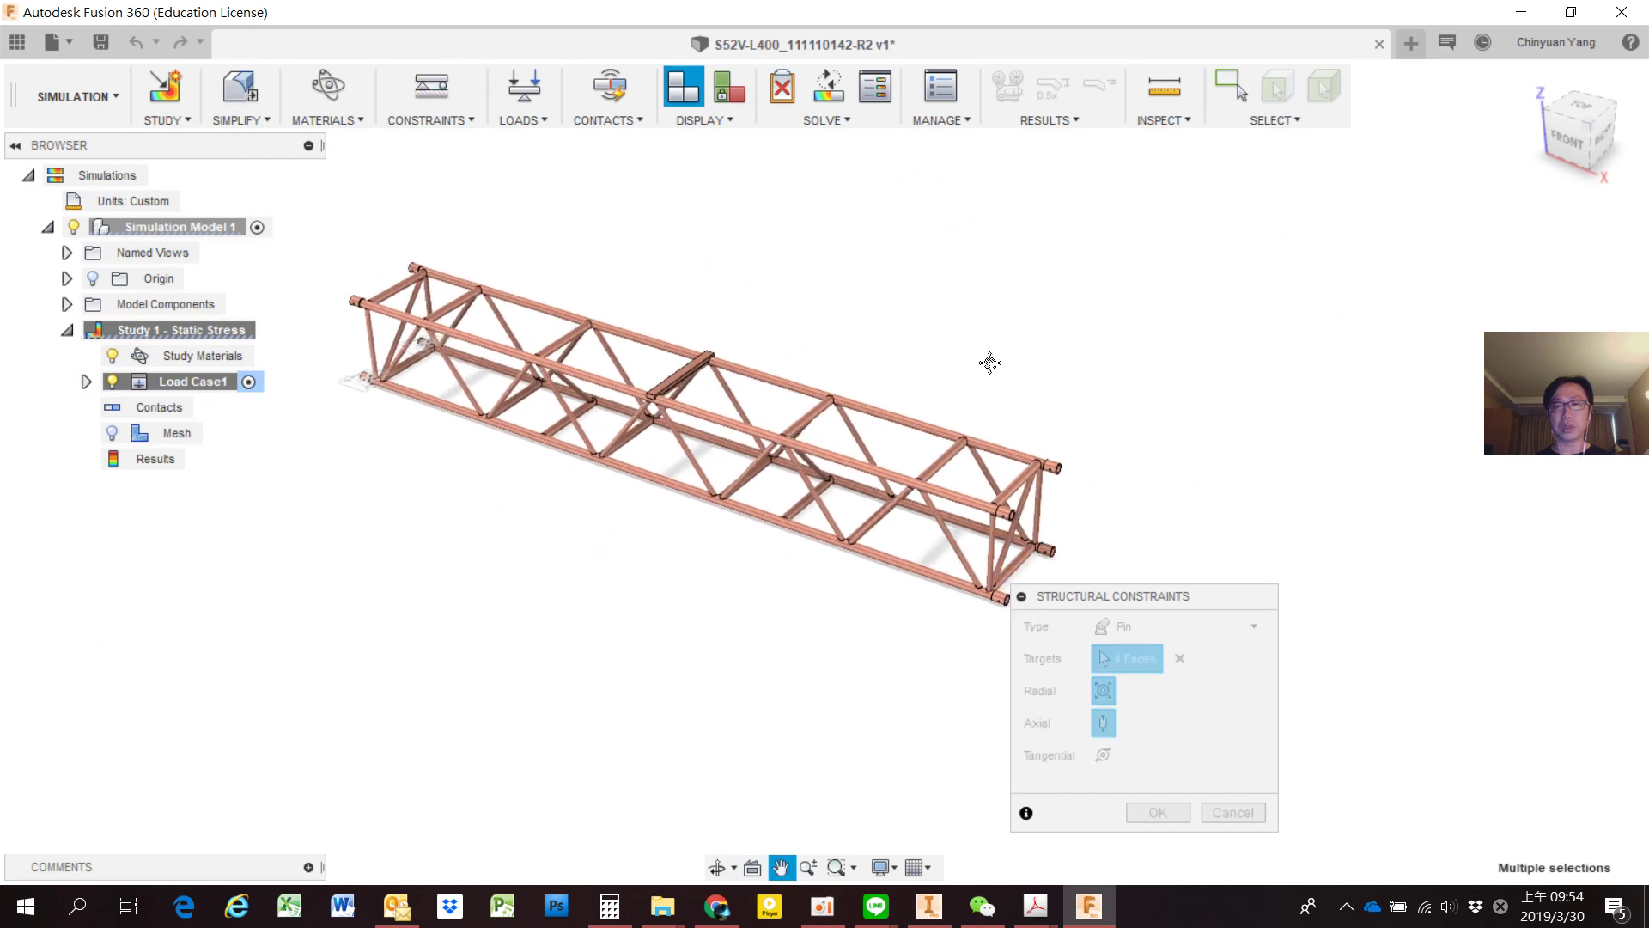
pyautogui.scroll(3, 859, 463)
pyautogui.scroll(3, 825, 485)
pyautogui.scroll(4, 827, 497)
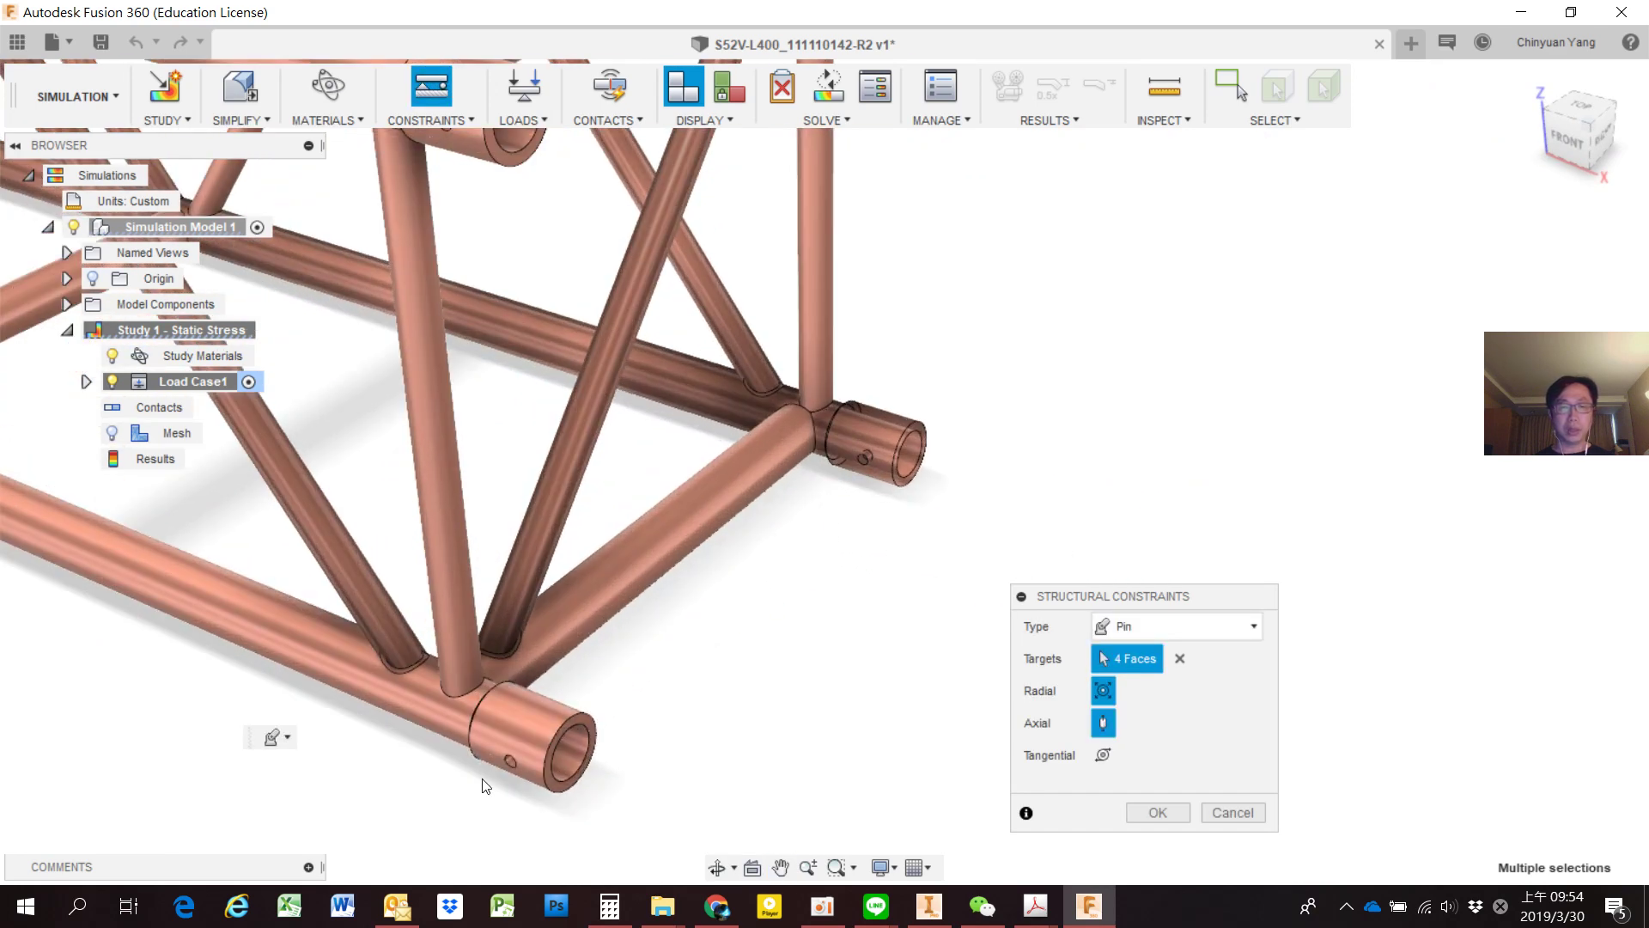
pyautogui.scroll(2, 482, 785)
pyautogui.scroll(2, 548, 777)
pyautogui.scroll(3, 640, 791)
pyautogui.scroll(2, 573, 751)
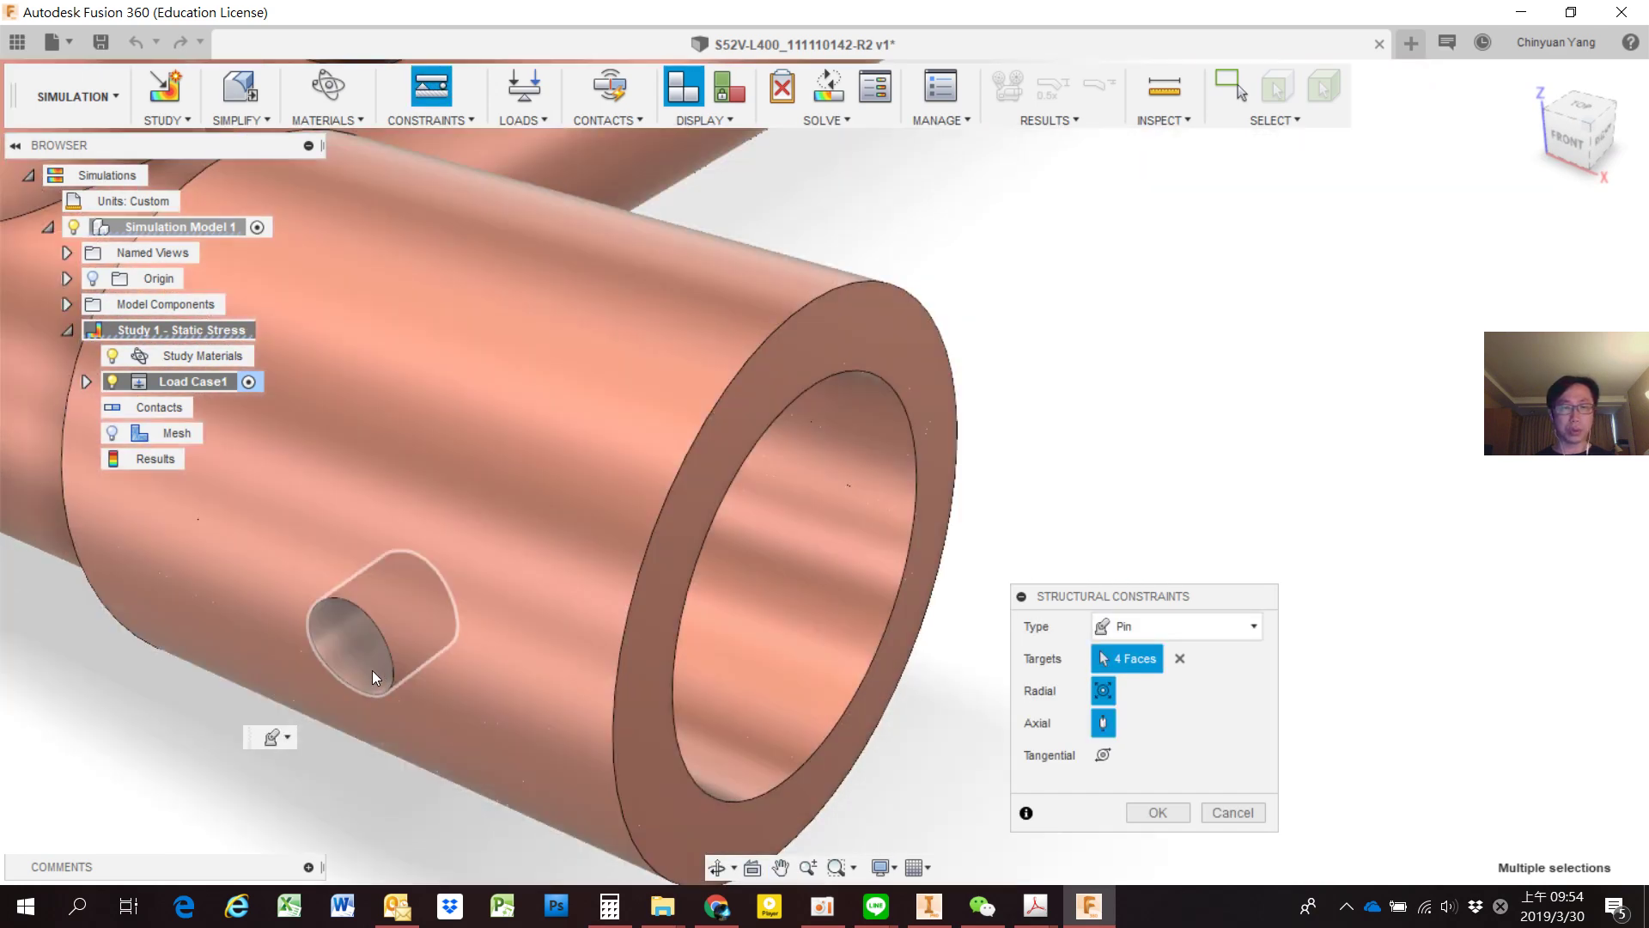
pyautogui.click(373, 670)
# Add the last three pin-hole faces and confirm the Pin constraint on all eight faces.
pyautogui.scroll(4, 365, 683)
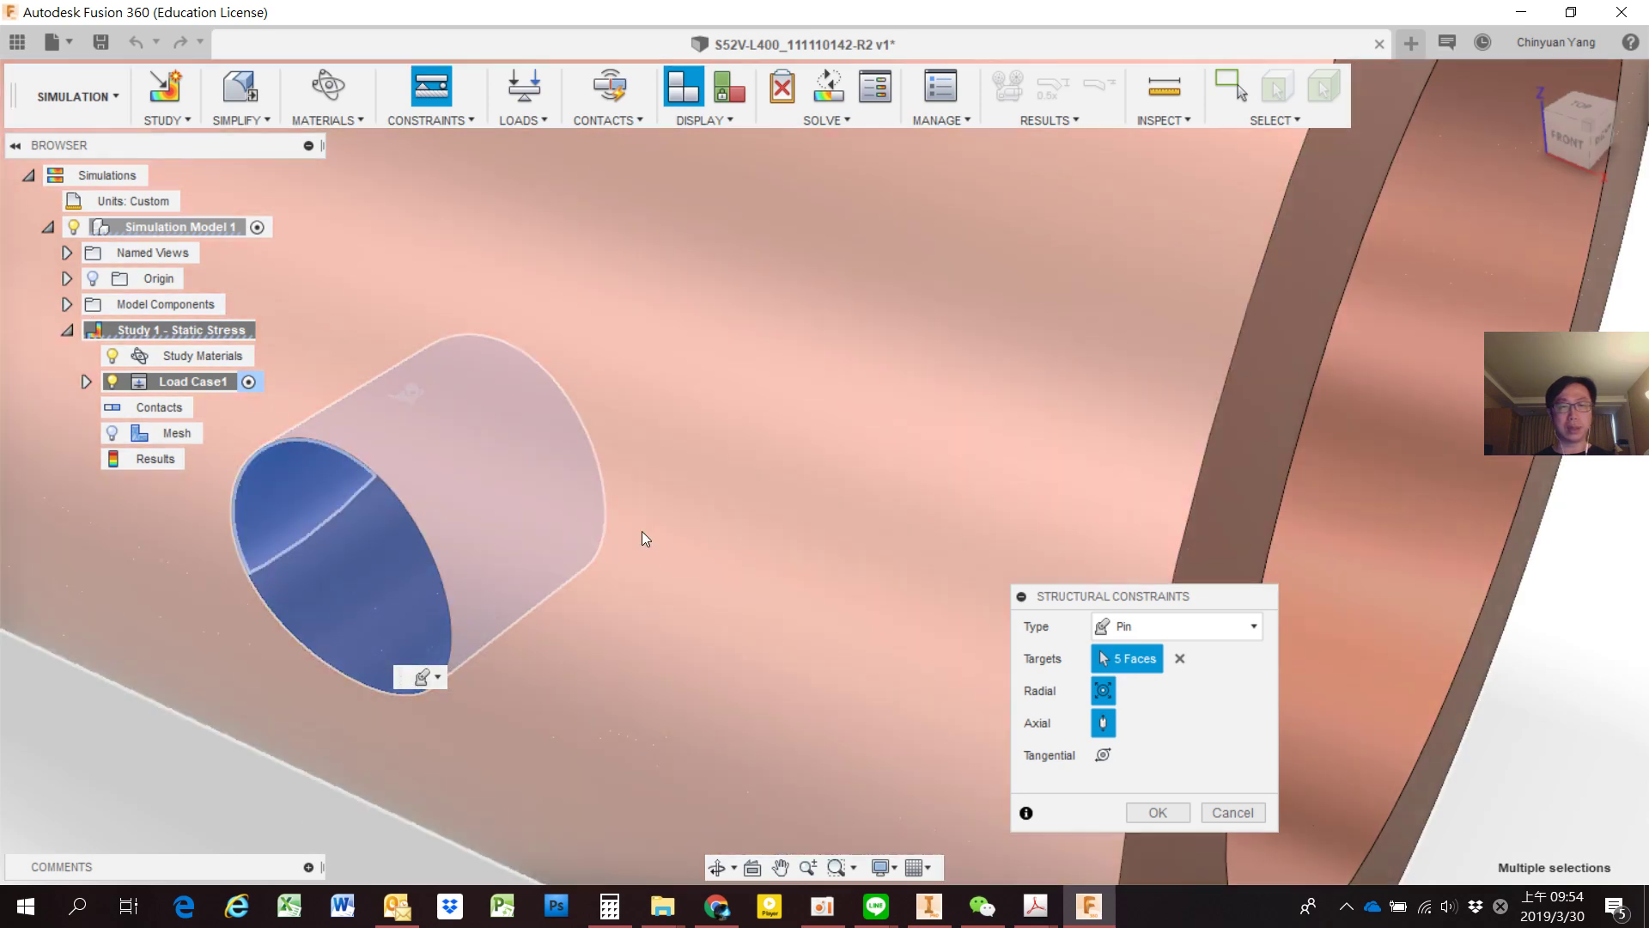
pyautogui.scroll(-5, 687, 515)
pyautogui.keyDown('shift'); pyautogui.moveTo(749, 498); pyautogui.dragTo(775, 446, button='middle'); pyautogui.keyUp('shift')
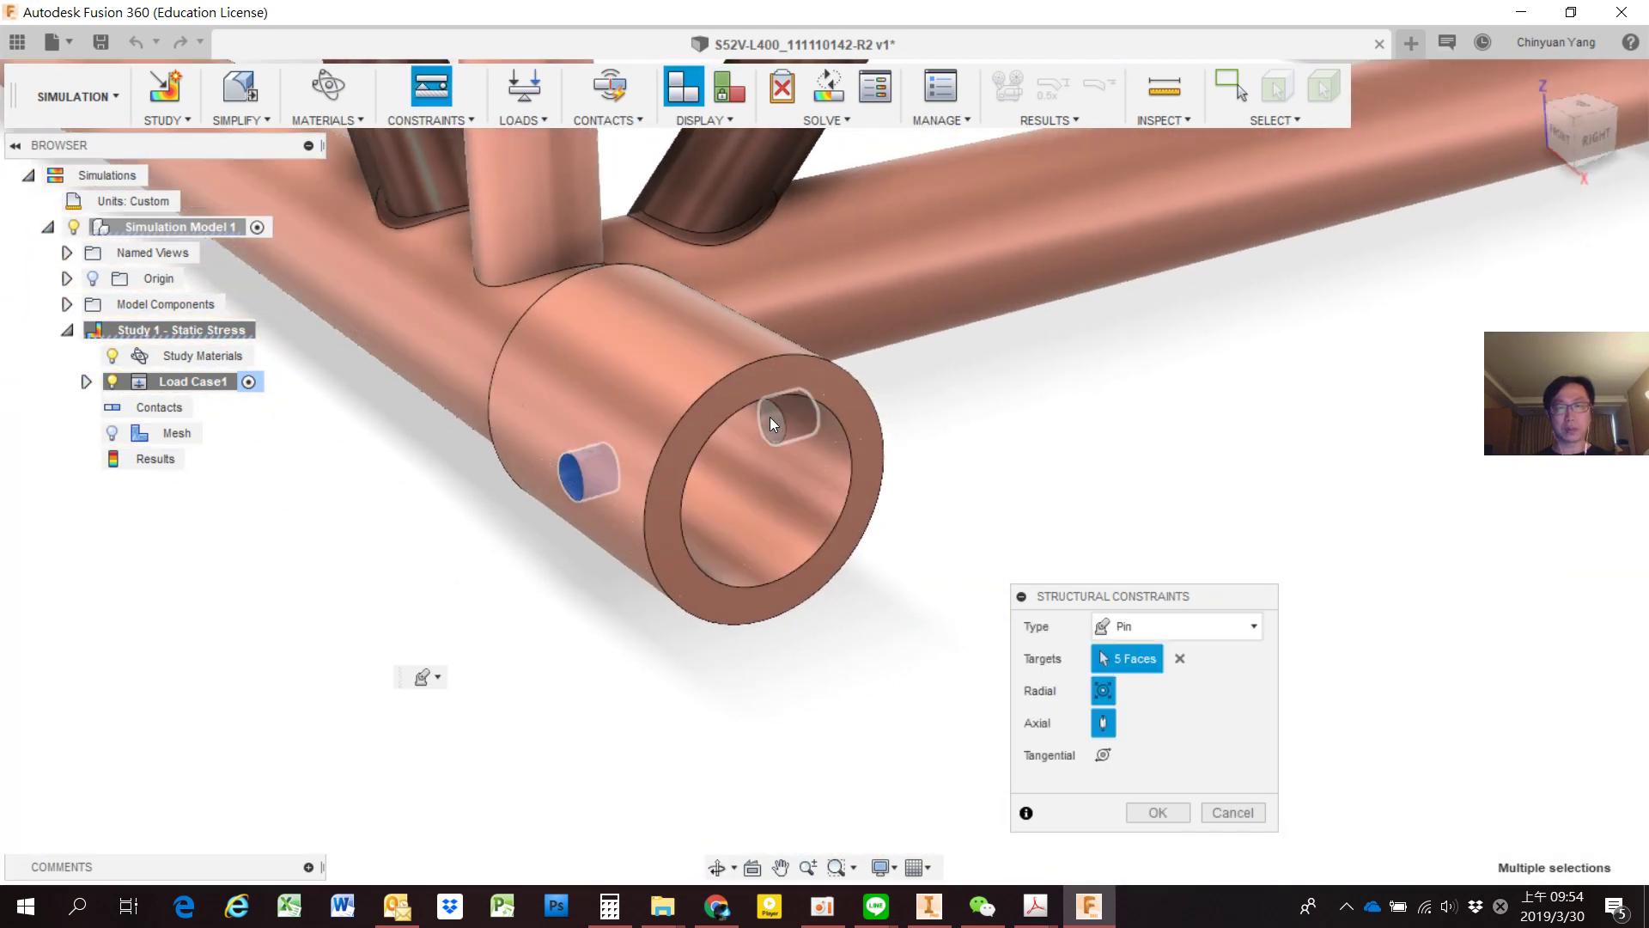
pyautogui.click(769, 416)
pyautogui.scroll(-5, 637, 578)
pyautogui.scroll(3, 601, 558)
pyautogui.scroll(2, 575, 548)
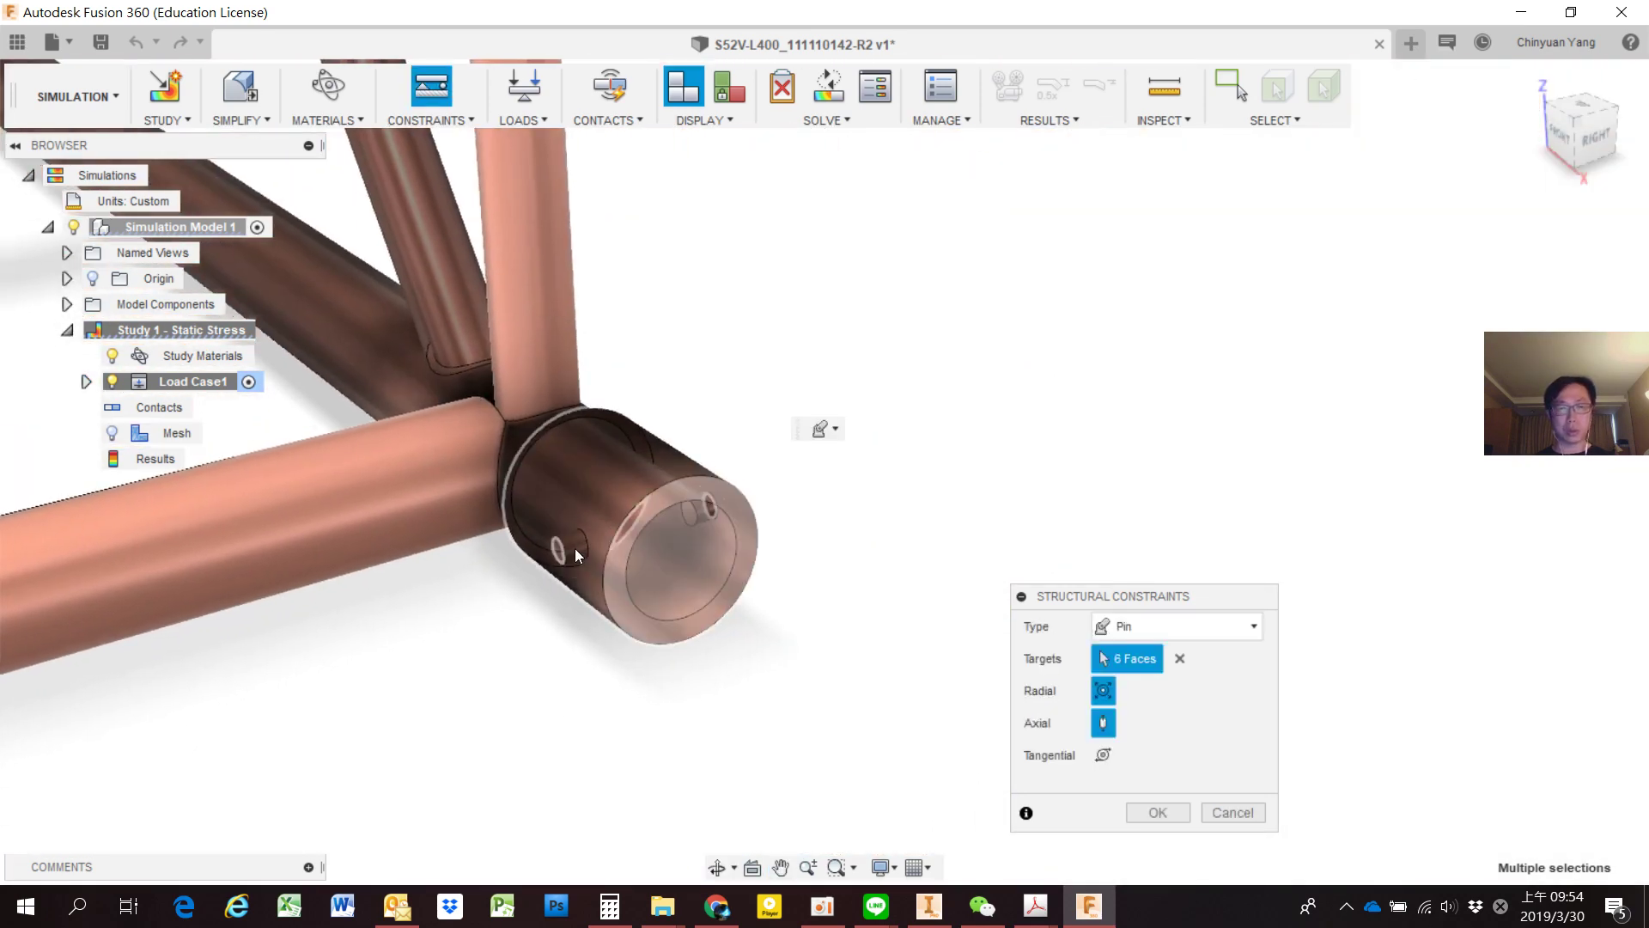
pyautogui.scroll(2, 575, 548)
pyautogui.scroll(2, 552, 556)
pyautogui.click(555, 554)
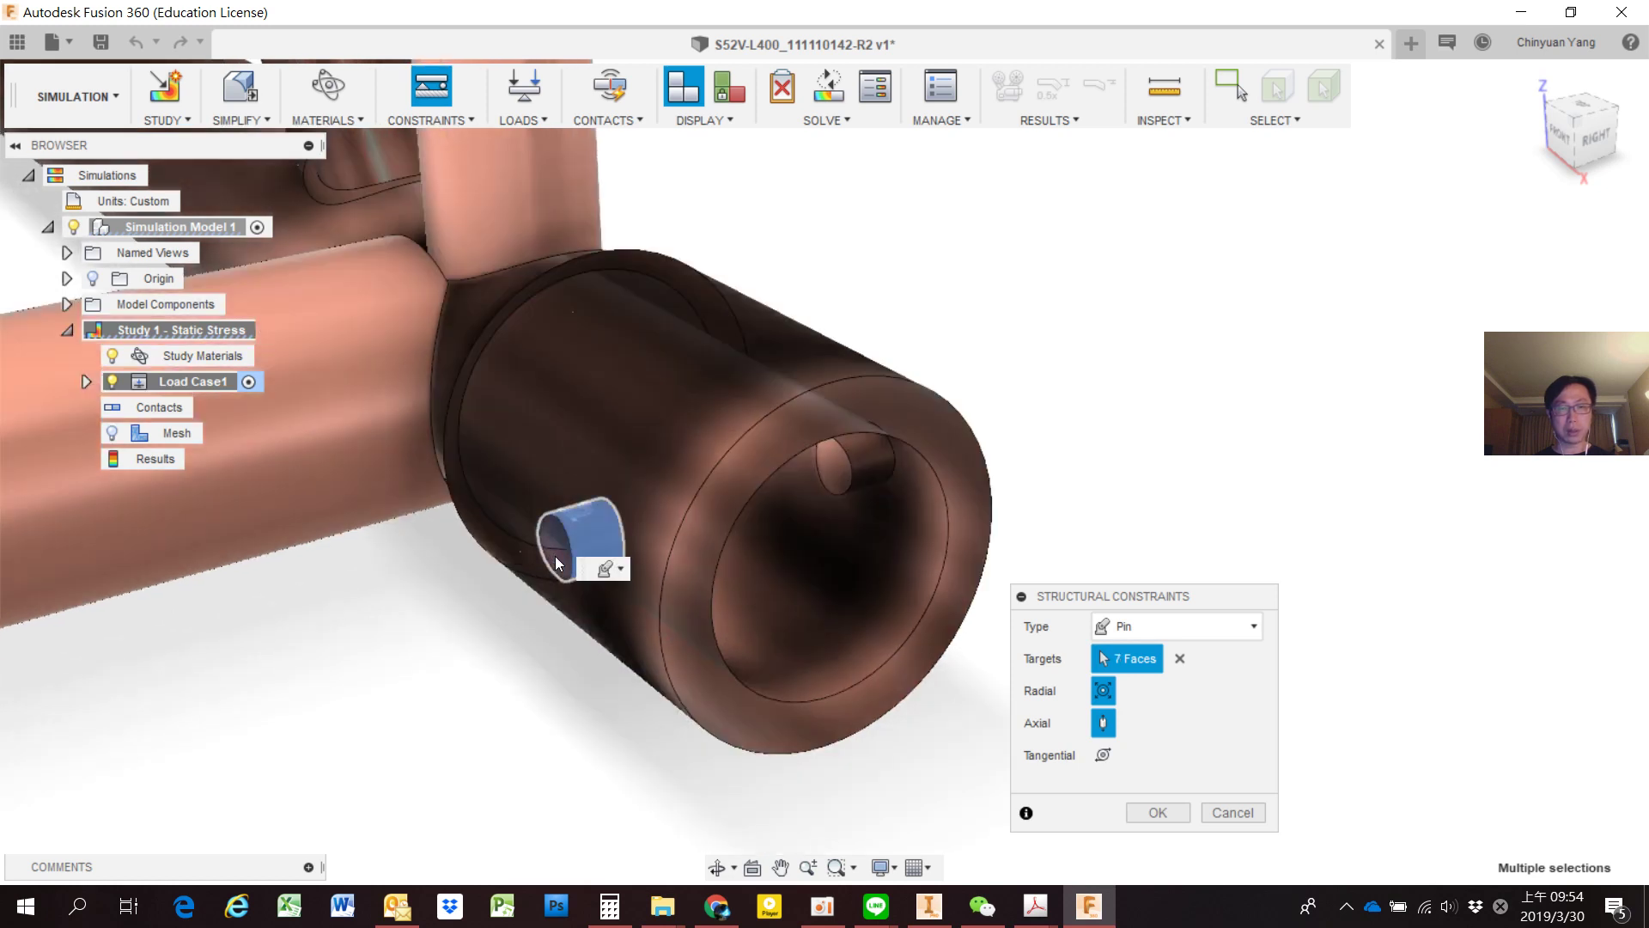
pyautogui.keyDown('shift'); pyautogui.moveTo(838, 515); pyautogui.dragTo(823, 514, button='middle'); pyautogui.keyUp('shift')
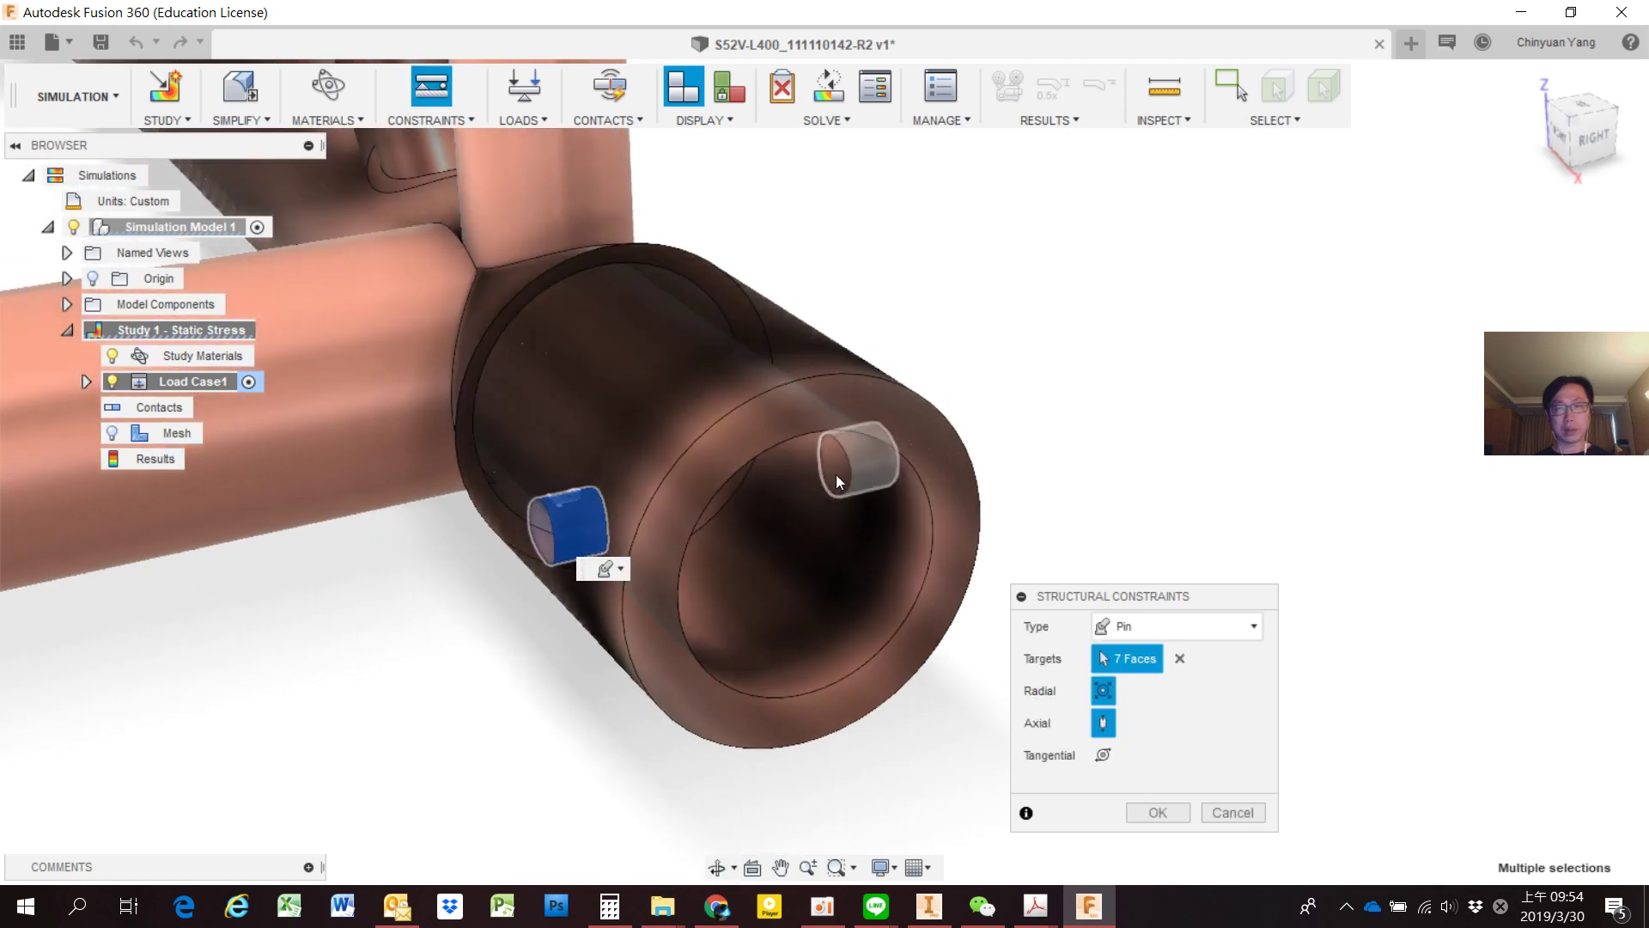
pyautogui.click(836, 474)
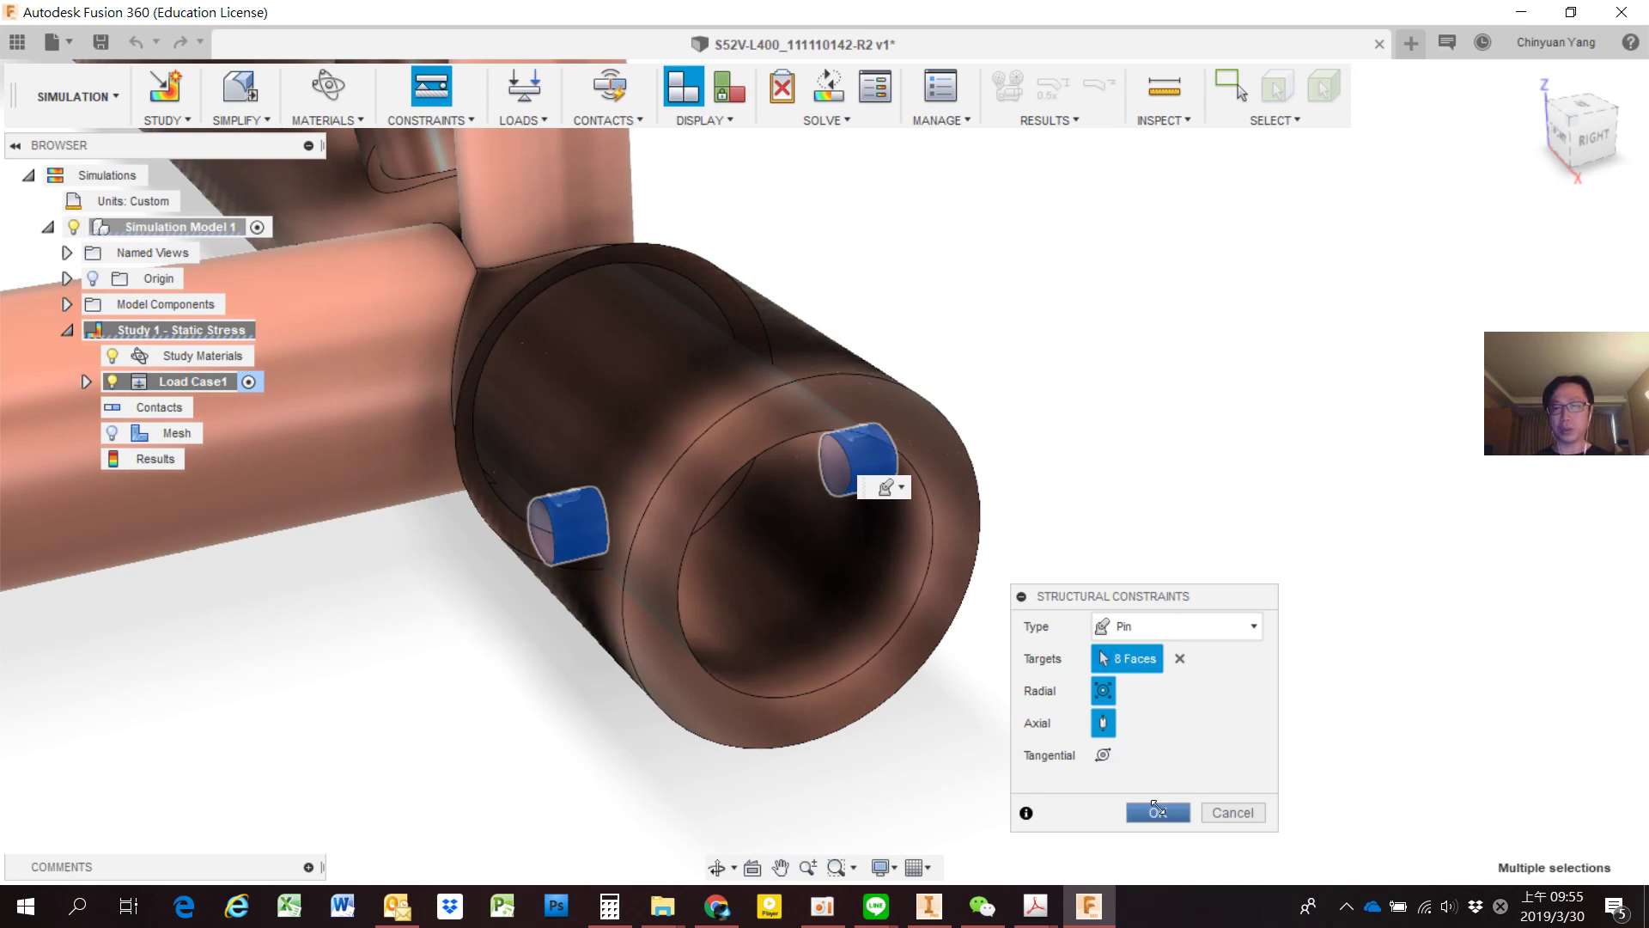
pyautogui.click(1158, 811)
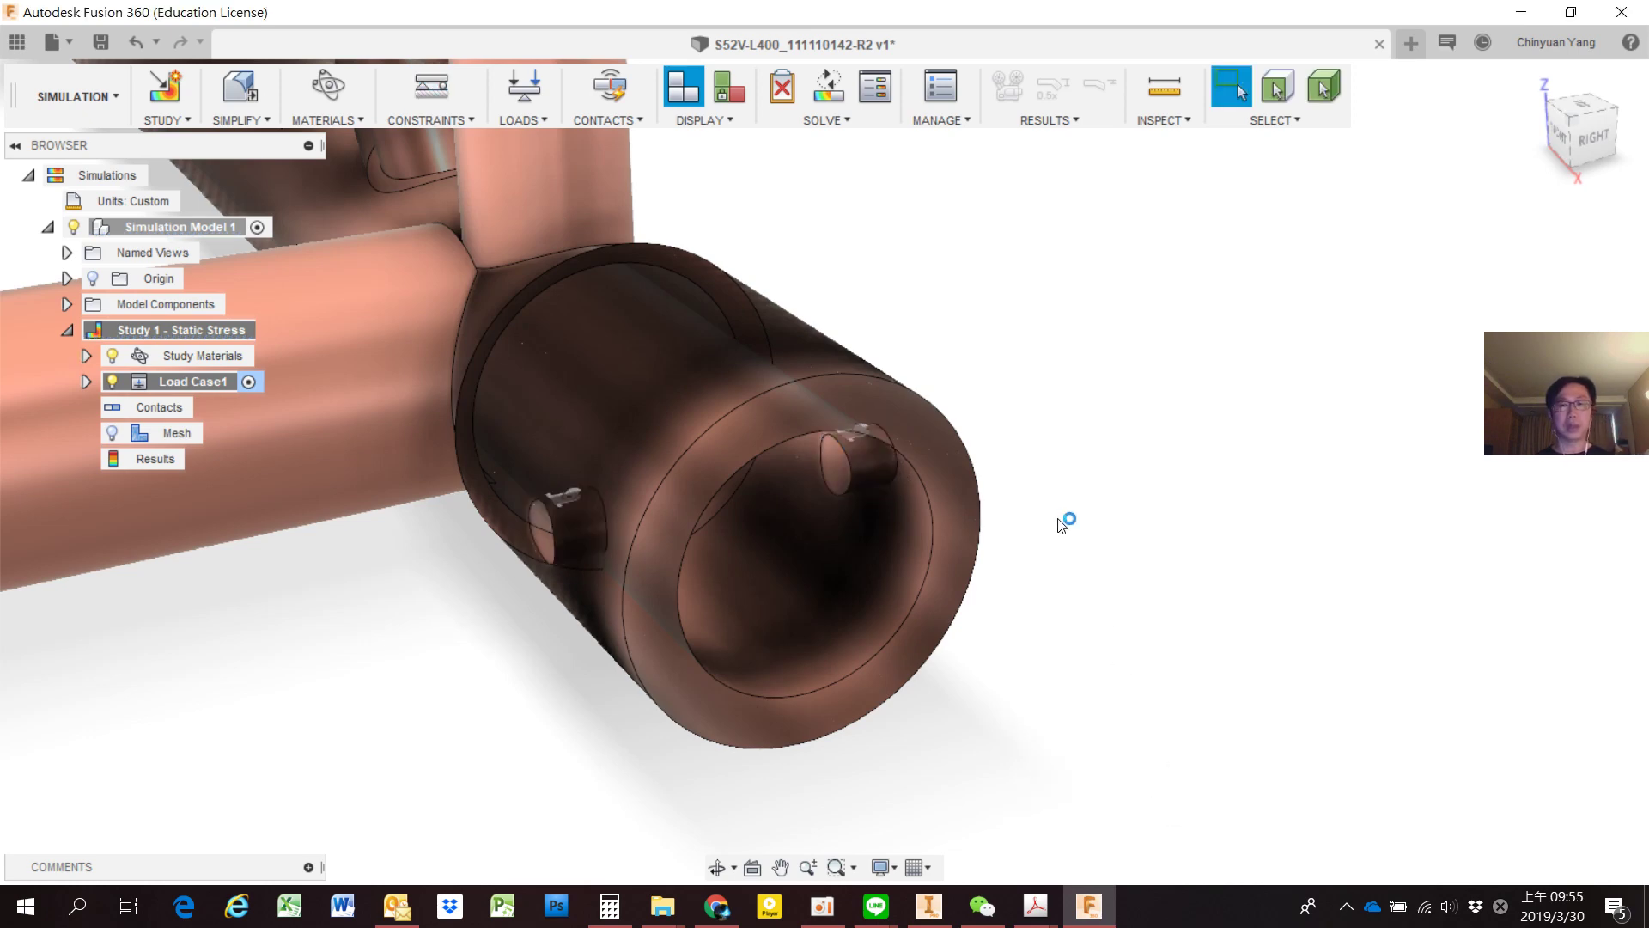
# Expand Load Case1 to list its Pin1–Pin8 constraints.
pyautogui.press('F6')
pyautogui.keyDown('shift'); pyautogui.moveTo(1068, 519); pyautogui.dragTo(902, 550, button='middle'); pyautogui.keyUp('shift')
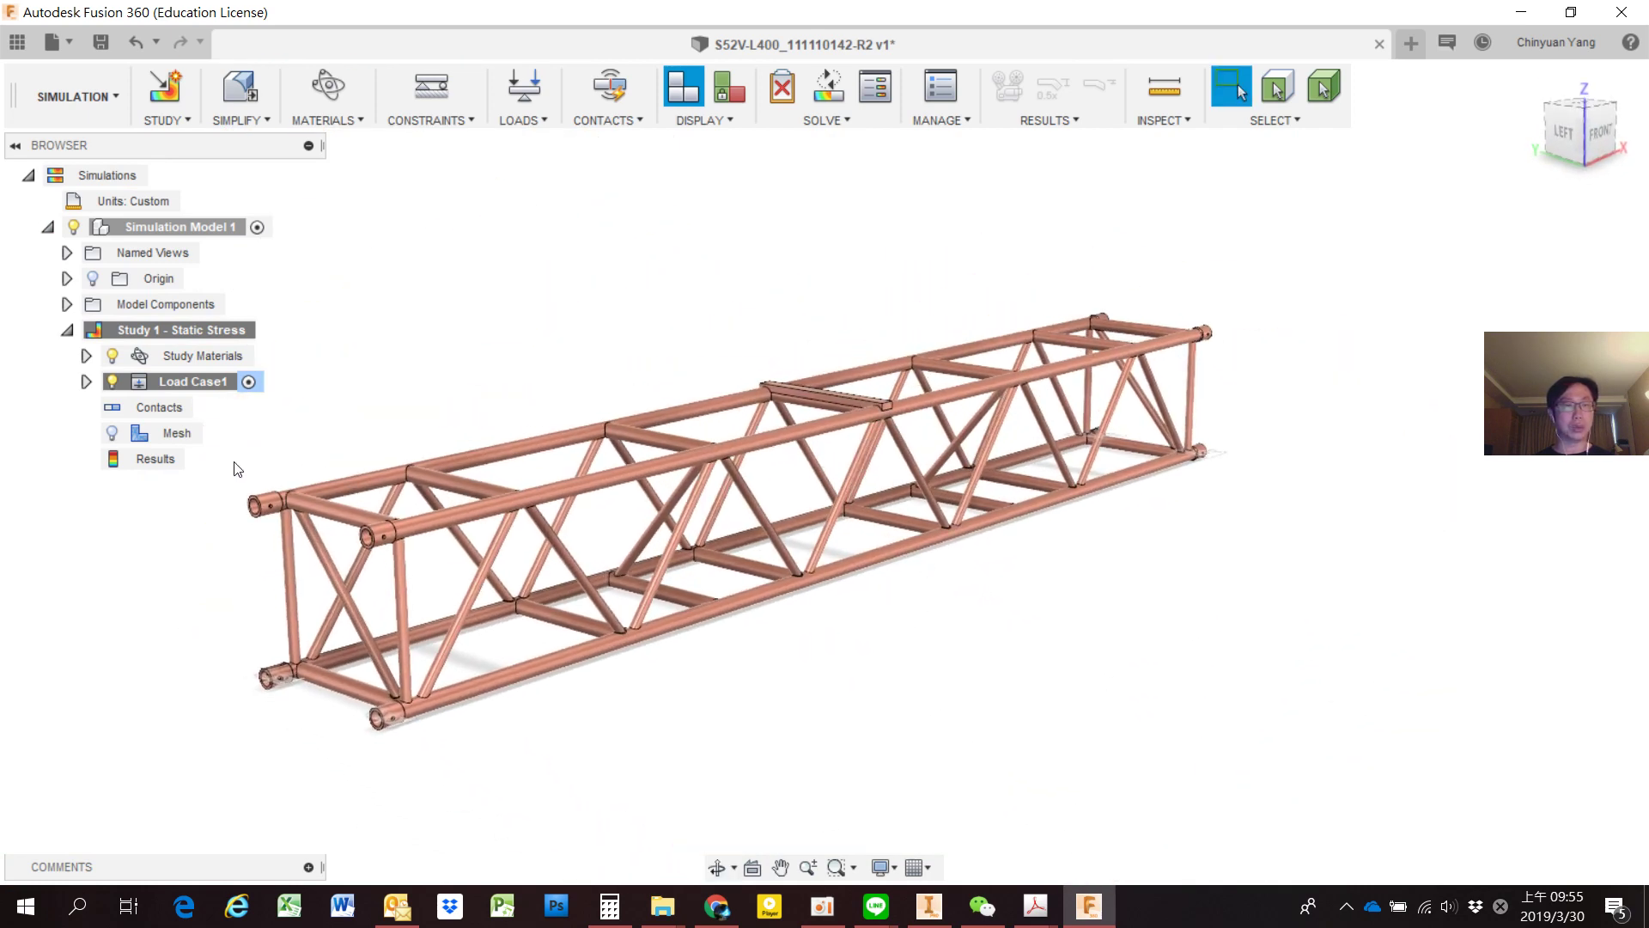
pyautogui.click(87, 382)
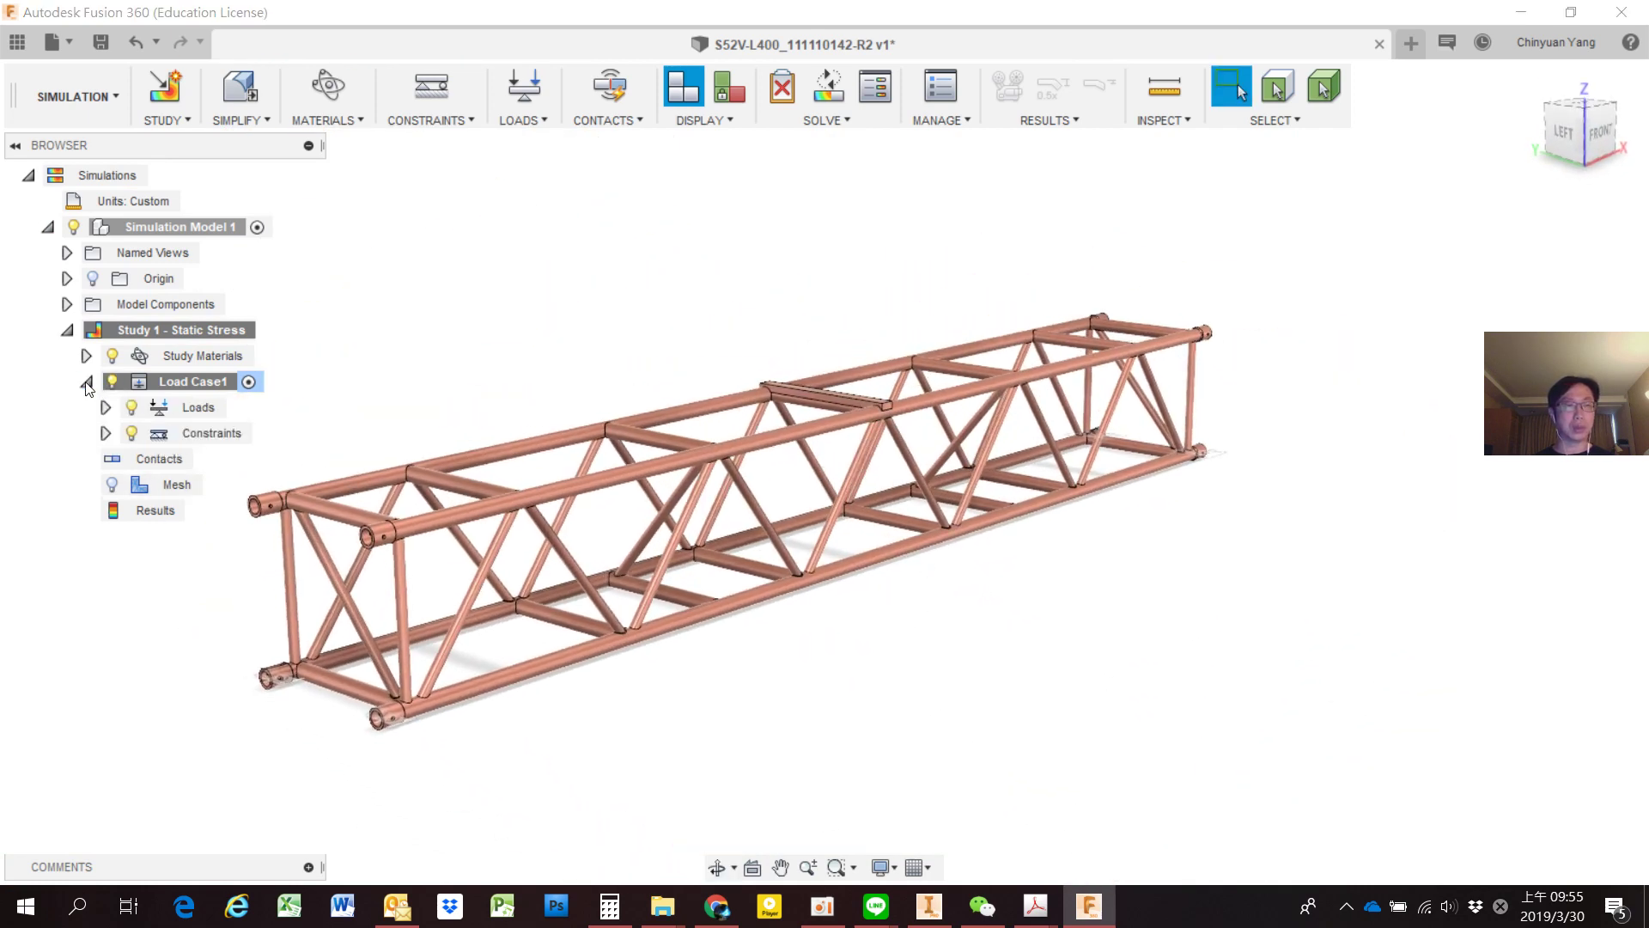
pyautogui.click(105, 433)
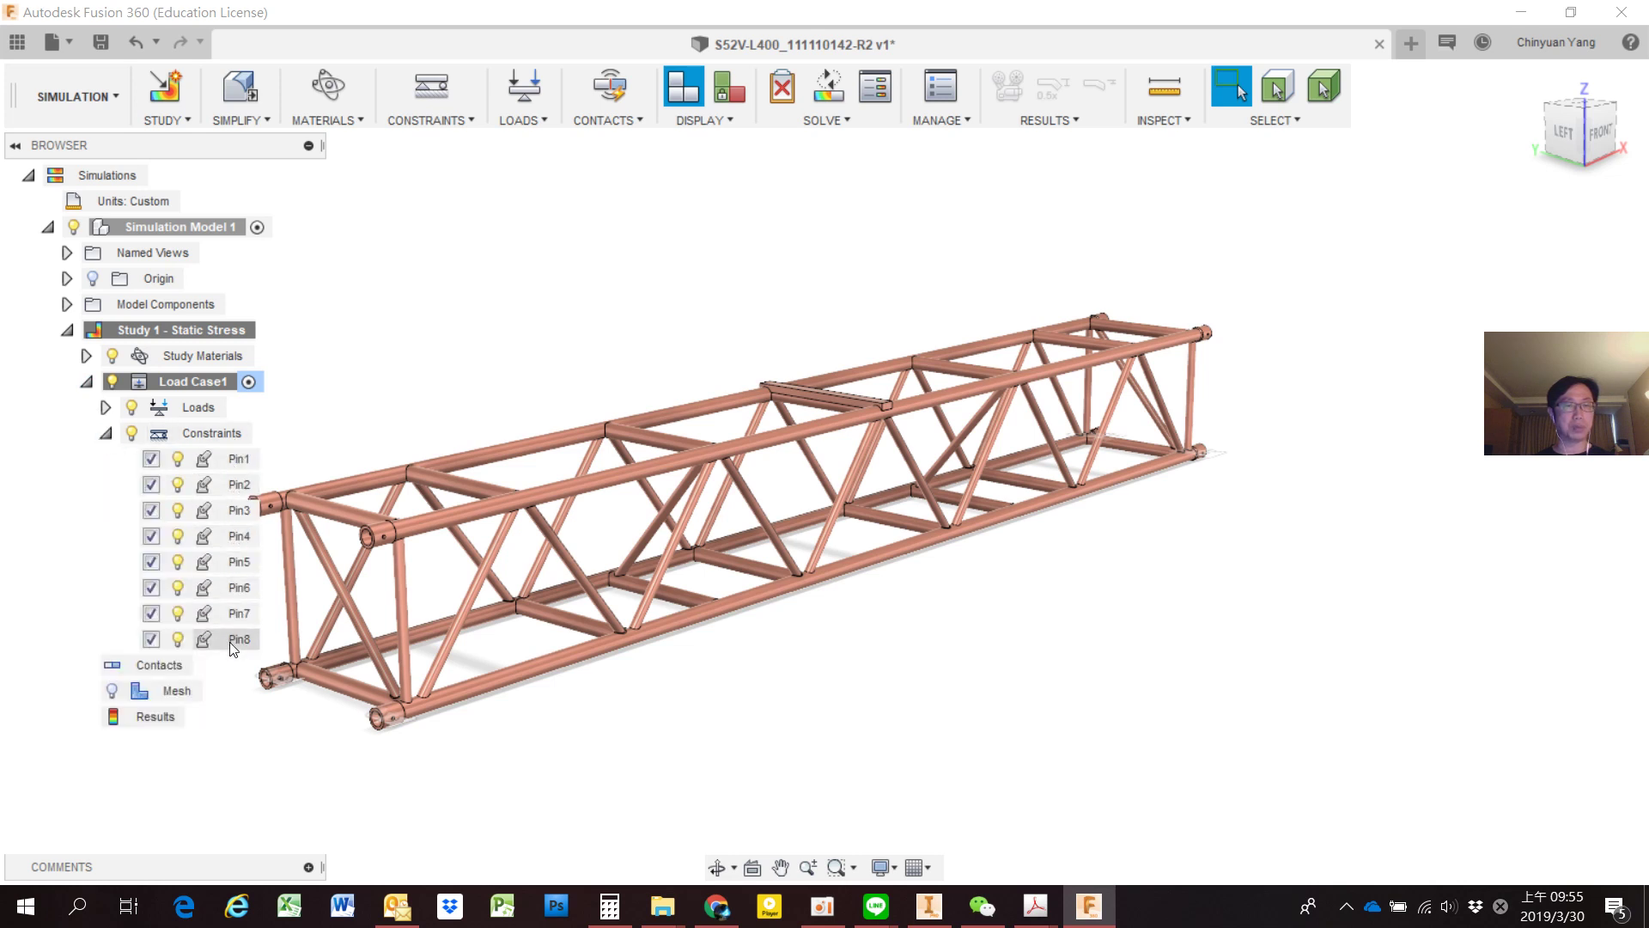
pyautogui.moveTo(654, 612)
pyautogui.keyDown('shift'); pyautogui.mouseDown(button='middle')
pyautogui.moveTo(693, 622)
pyautogui.moveTo(670, 627)
pyautogui.mouseUp(button='middle'); pyautogui.keyUp('shift')
# Check Pin1's settings without changes, then show the downward Gravity load.
pyautogui.click(239, 459)
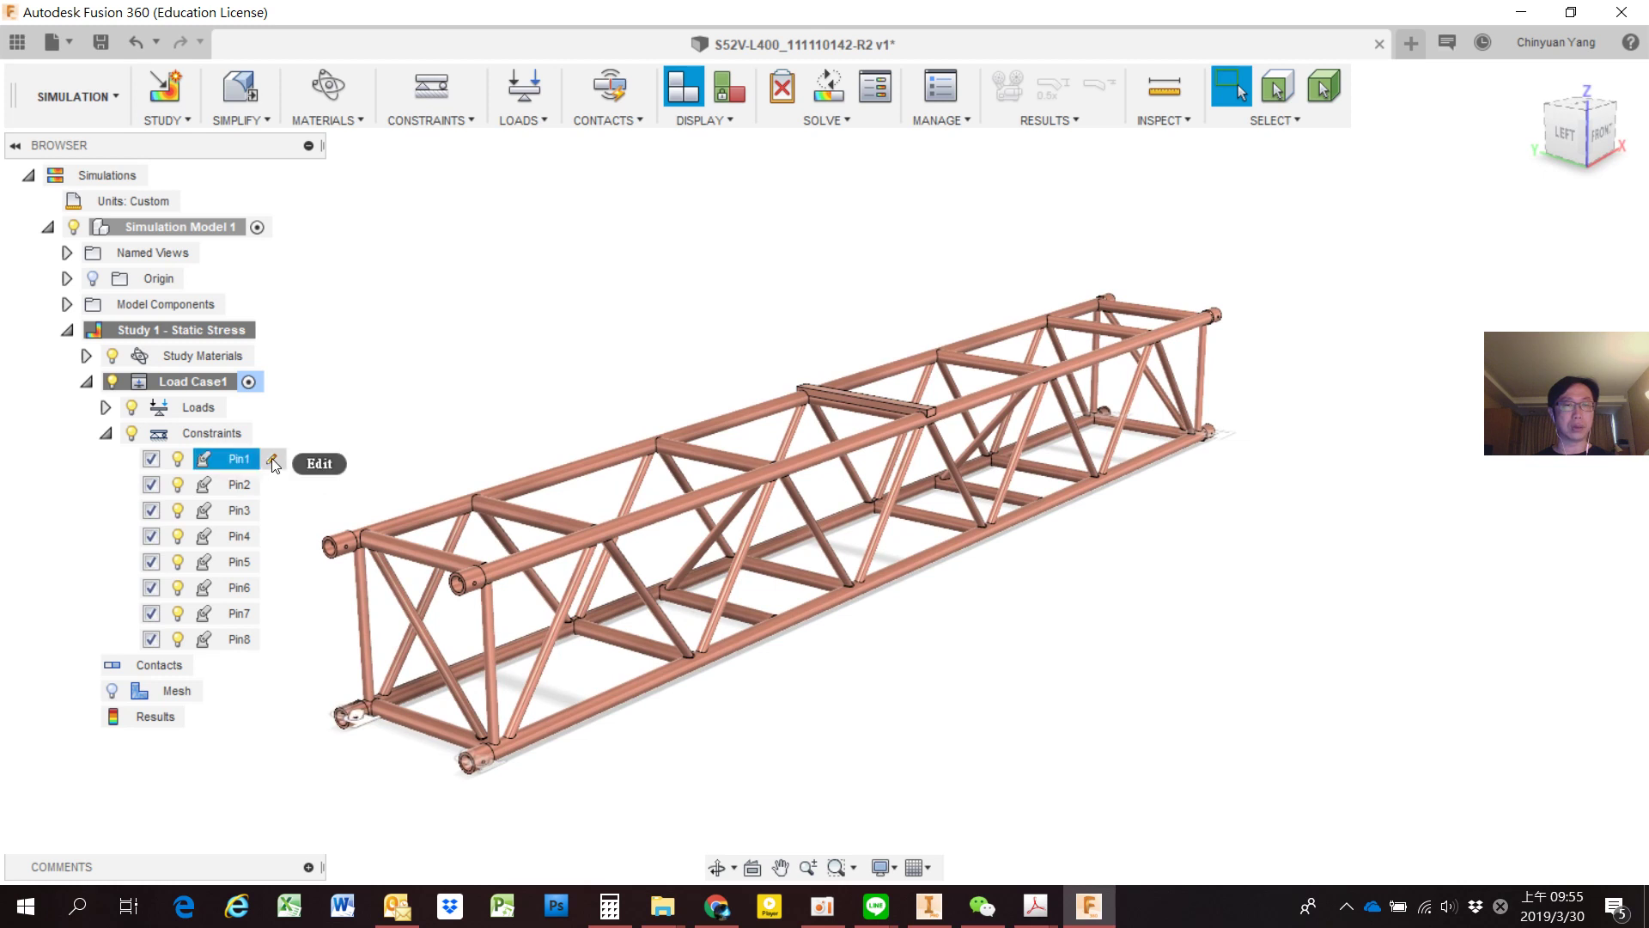
pyautogui.click(273, 463)
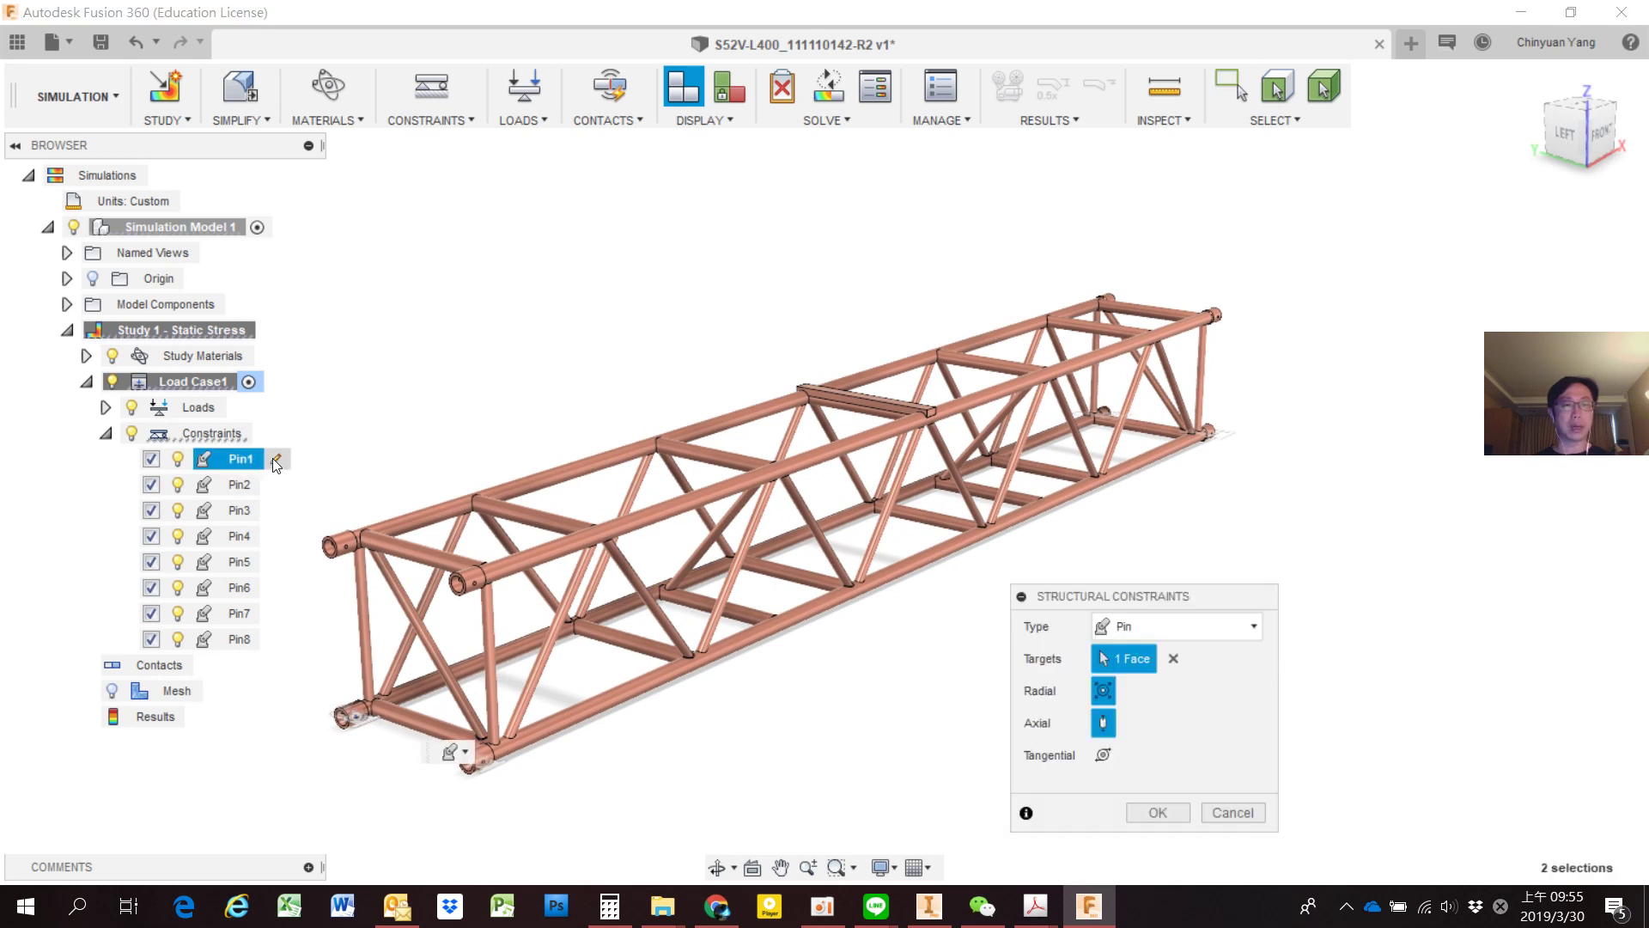
pyautogui.click(1208, 811)
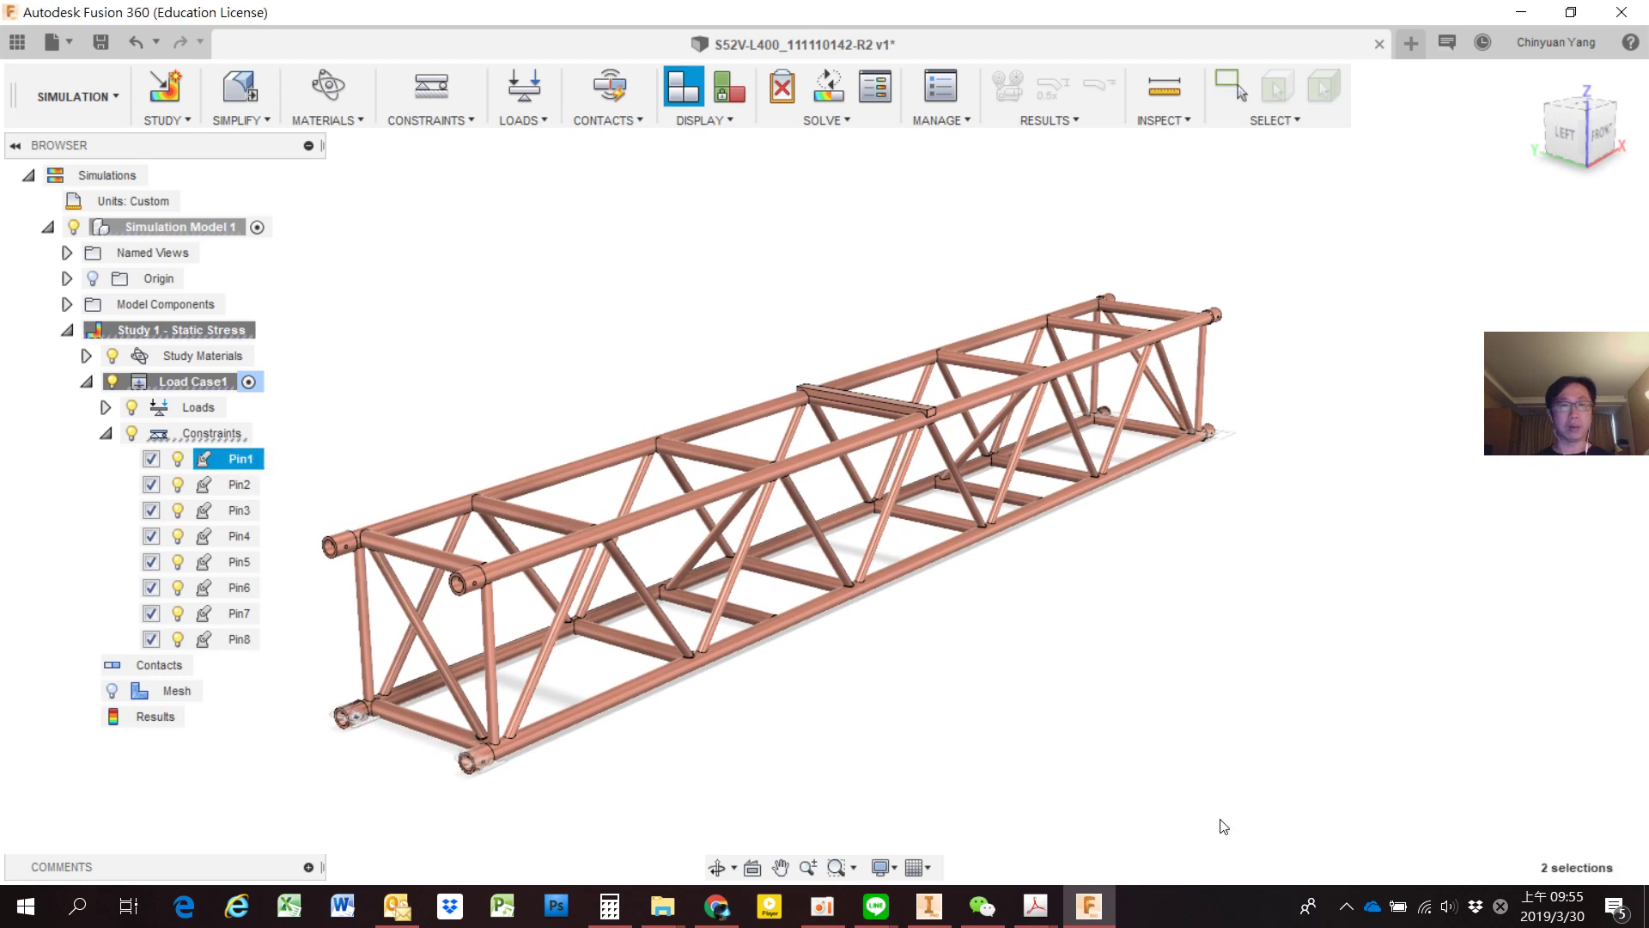
pyautogui.click(105, 407)
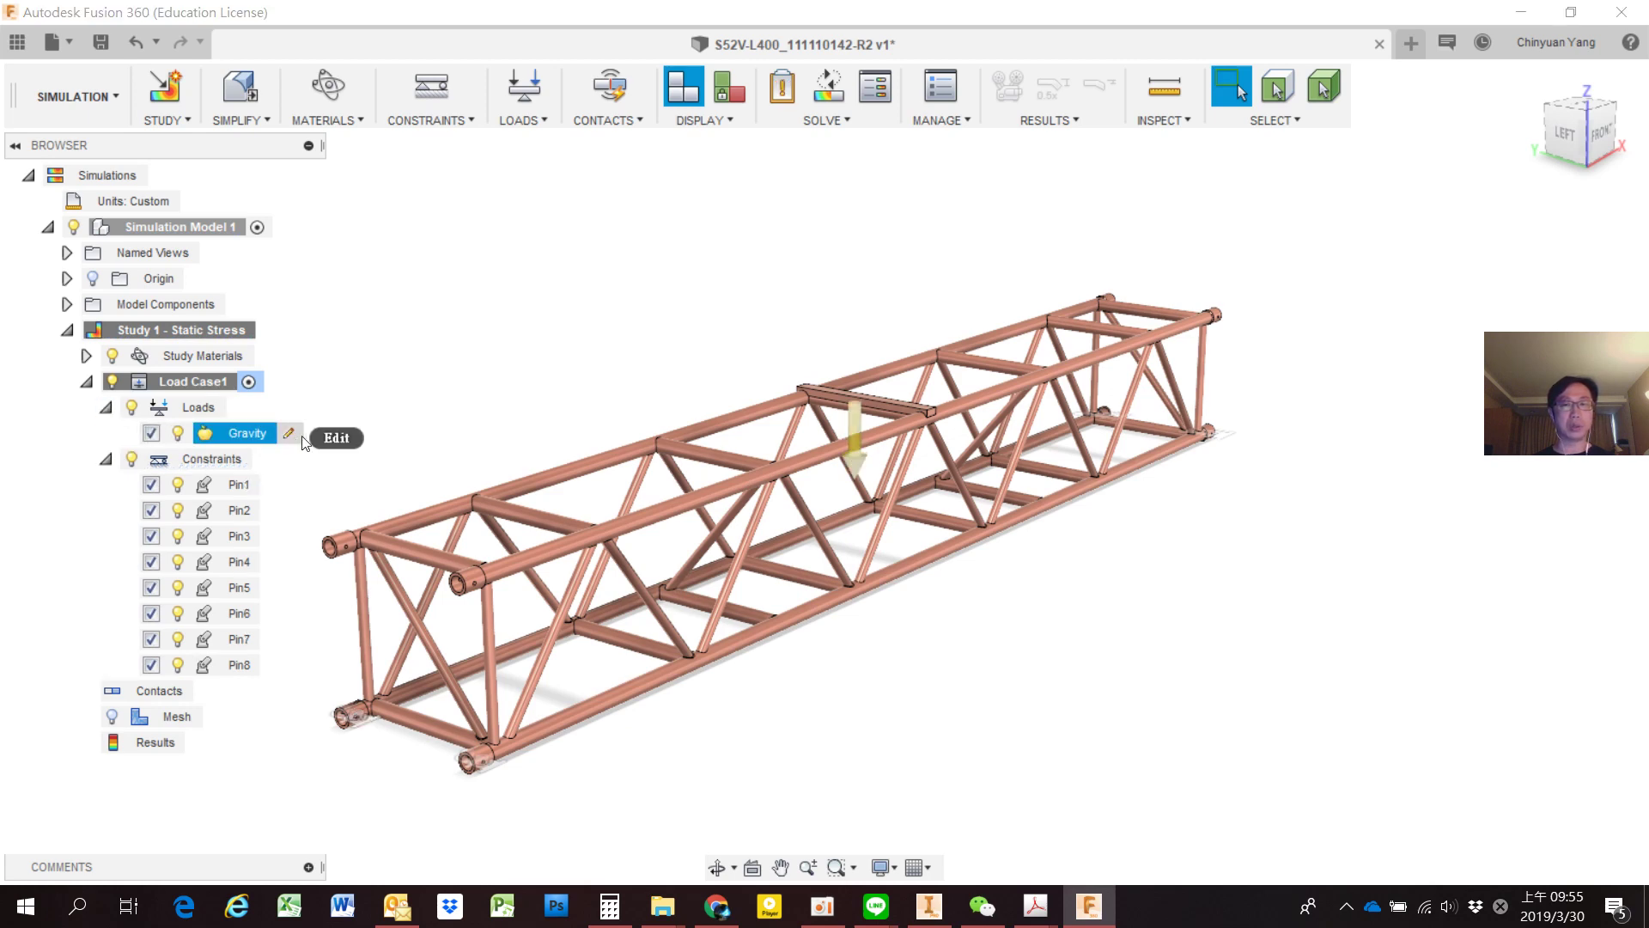
pyautogui.moveTo(888, 472)
pyautogui.keyDown('shift'); pyautogui.mouseDown(button='middle')
pyautogui.moveTo(864, 504)
pyautogui.moveTo(920, 458)
pyautogui.mouseUp(button='middle'); pyautogui.keyUp('shift')
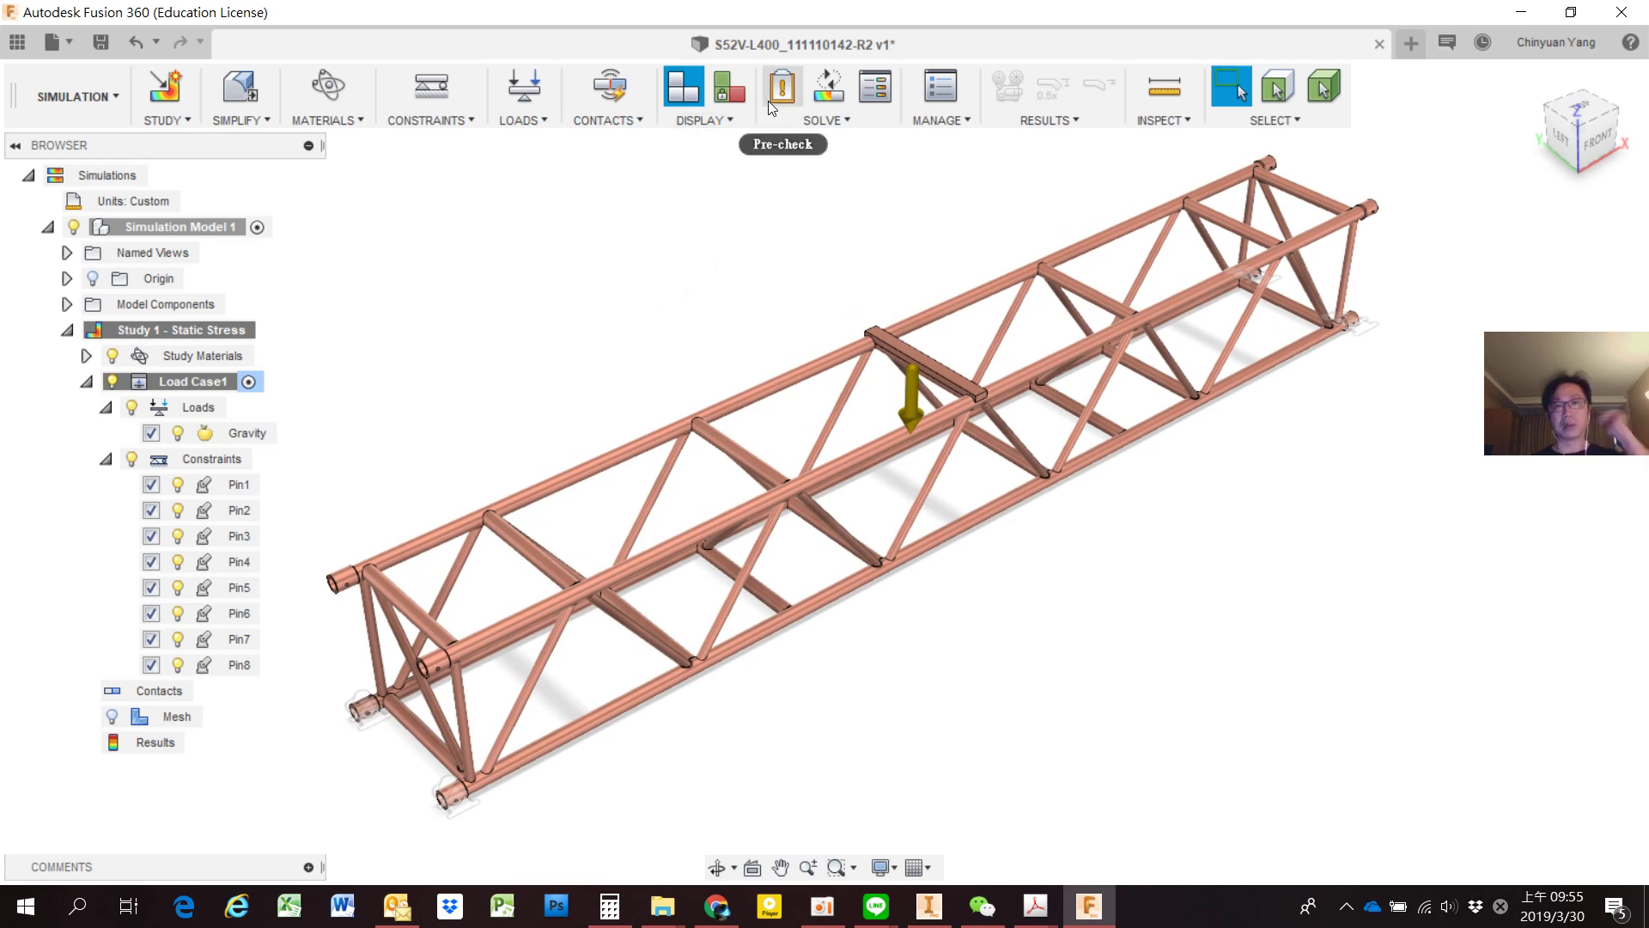
# Switch back to the modelling workspace.
pyautogui.click(80, 99)
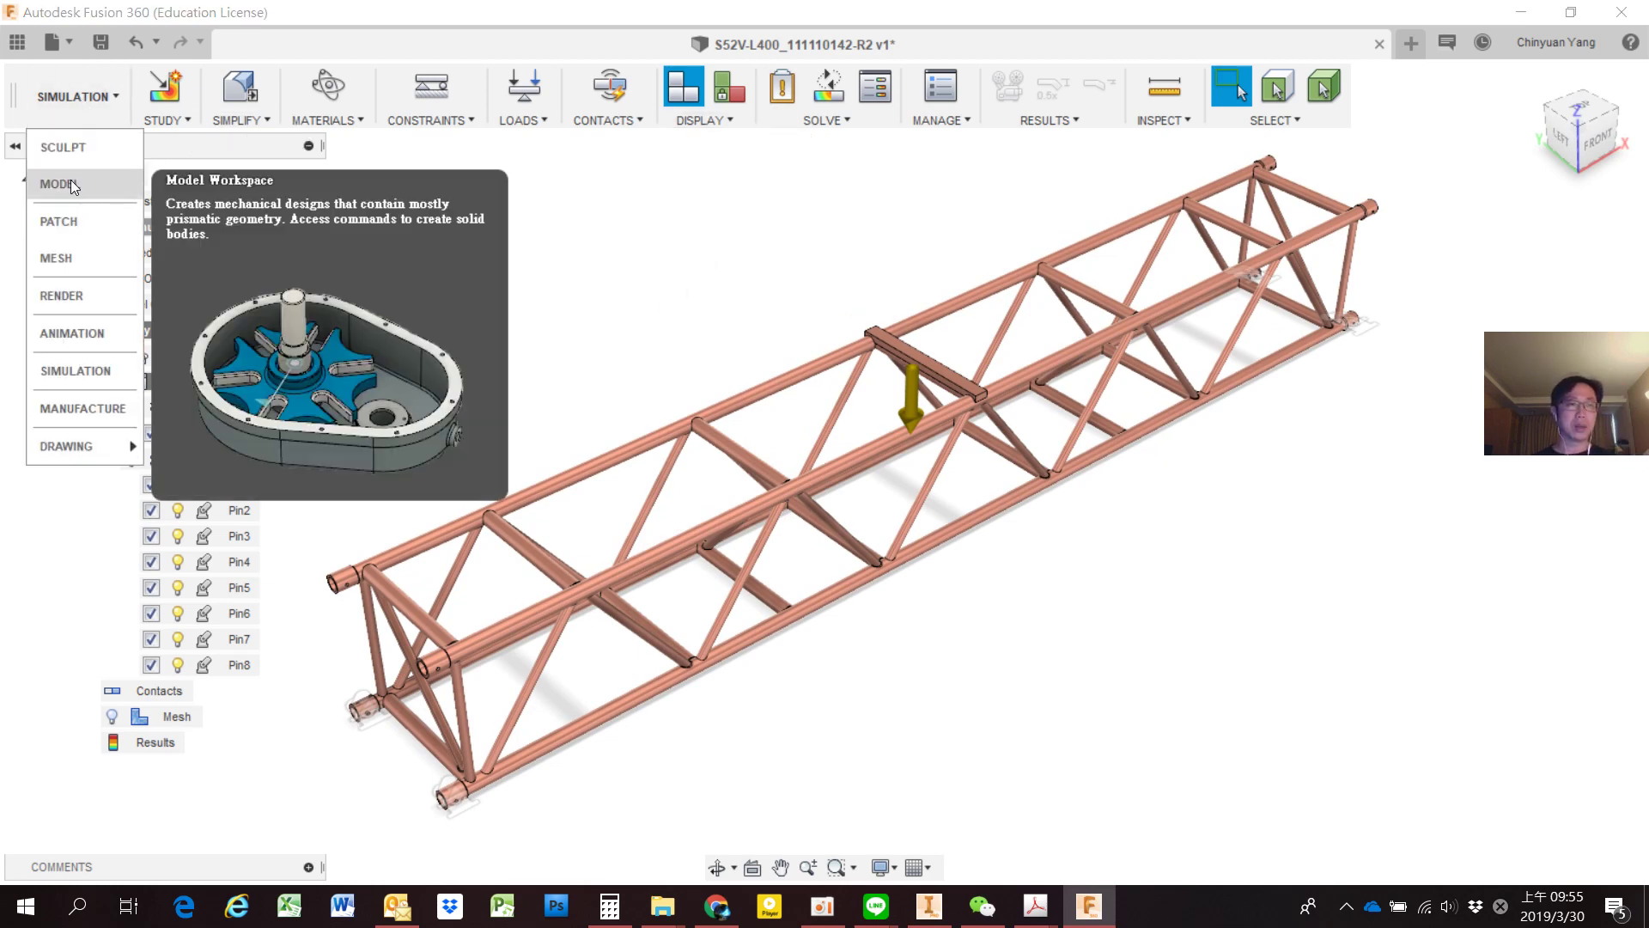
pyautogui.click(71, 178)
pyautogui.keyDown('shift'); pyautogui.moveTo(808, 414); pyautogui.dragTo(775, 421, button='middle'); pyautogui.keyUp('shift')
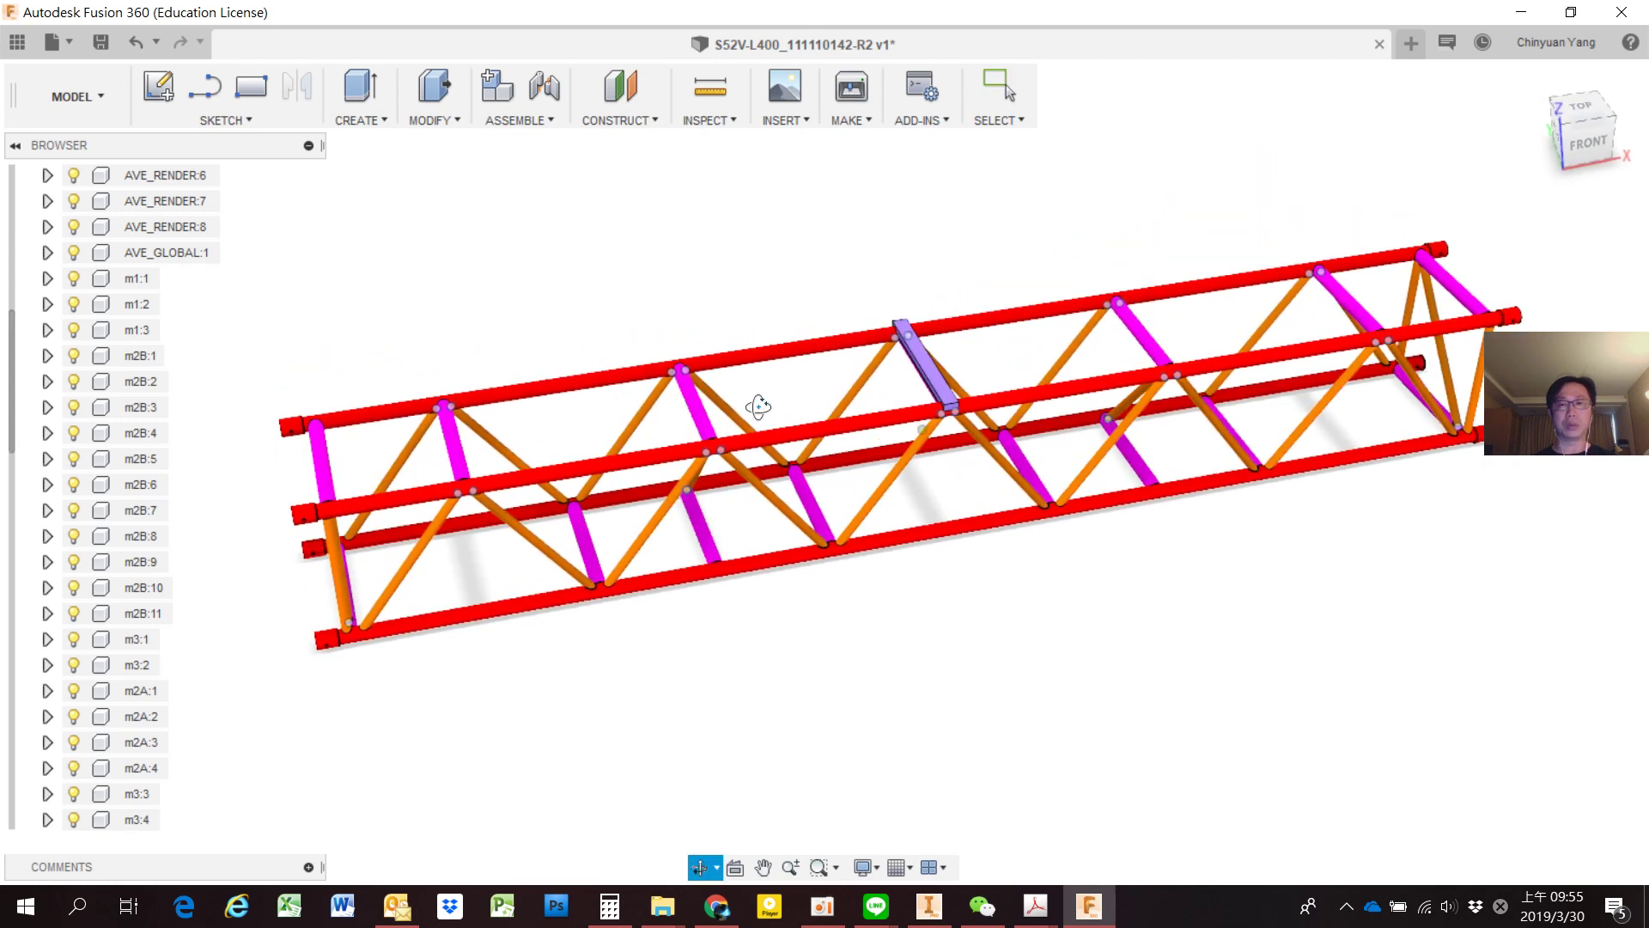
pyautogui.scroll(-3, 772, 419)
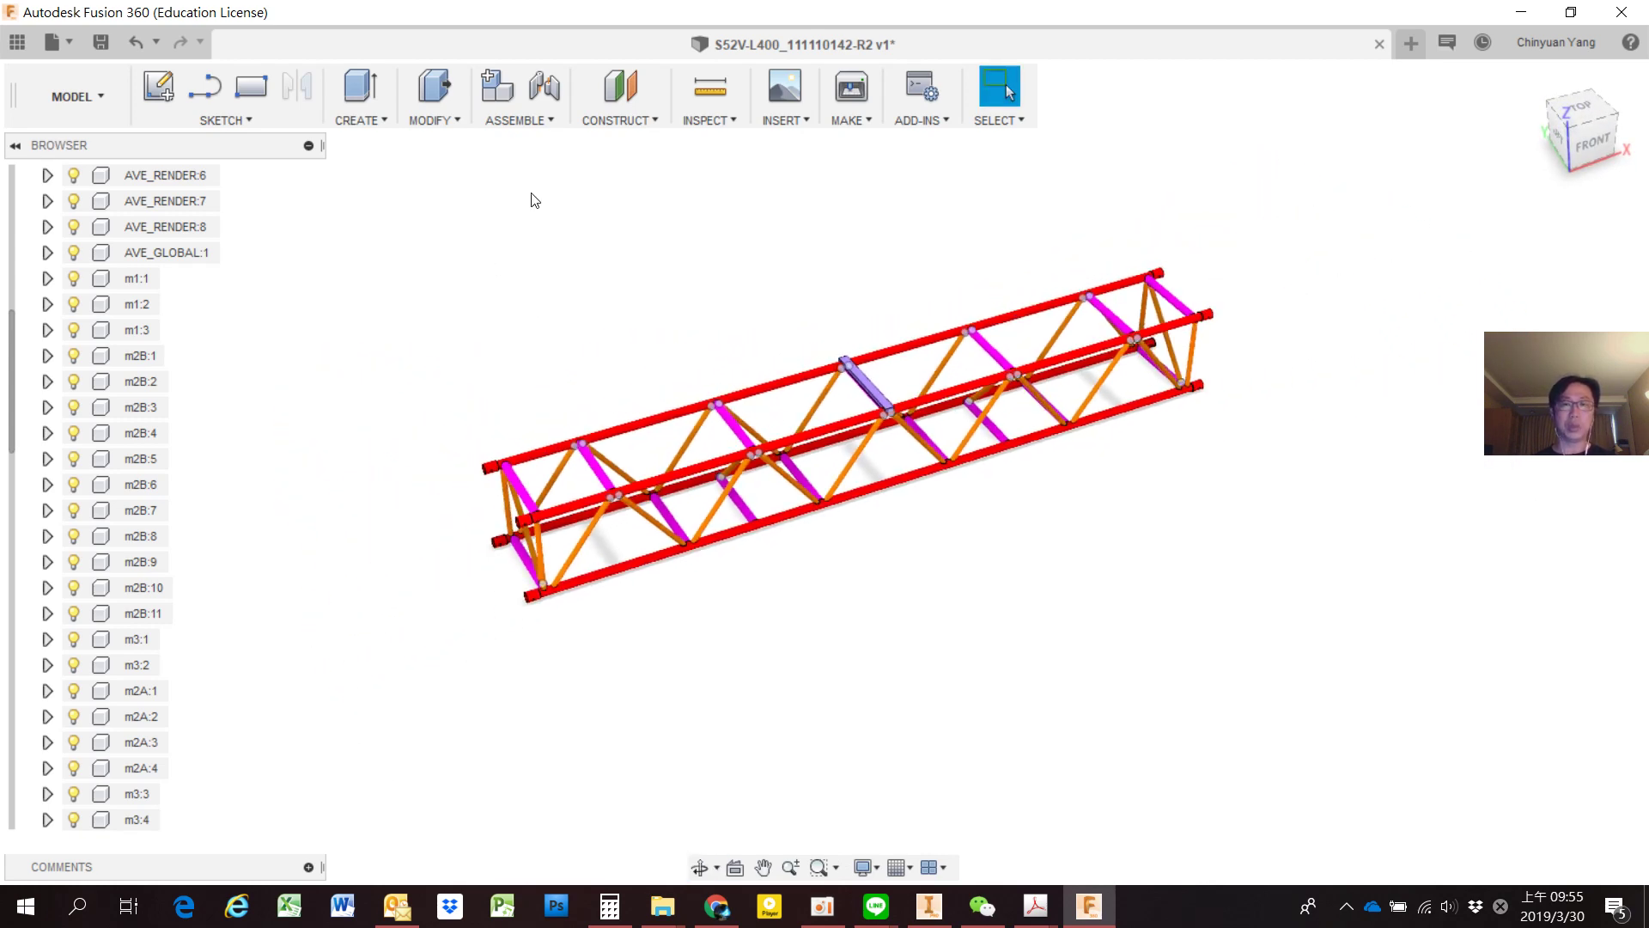
# Run an interference check on all 72 truss bodies, which finds no interferences.
pyautogui.click(701, 120)
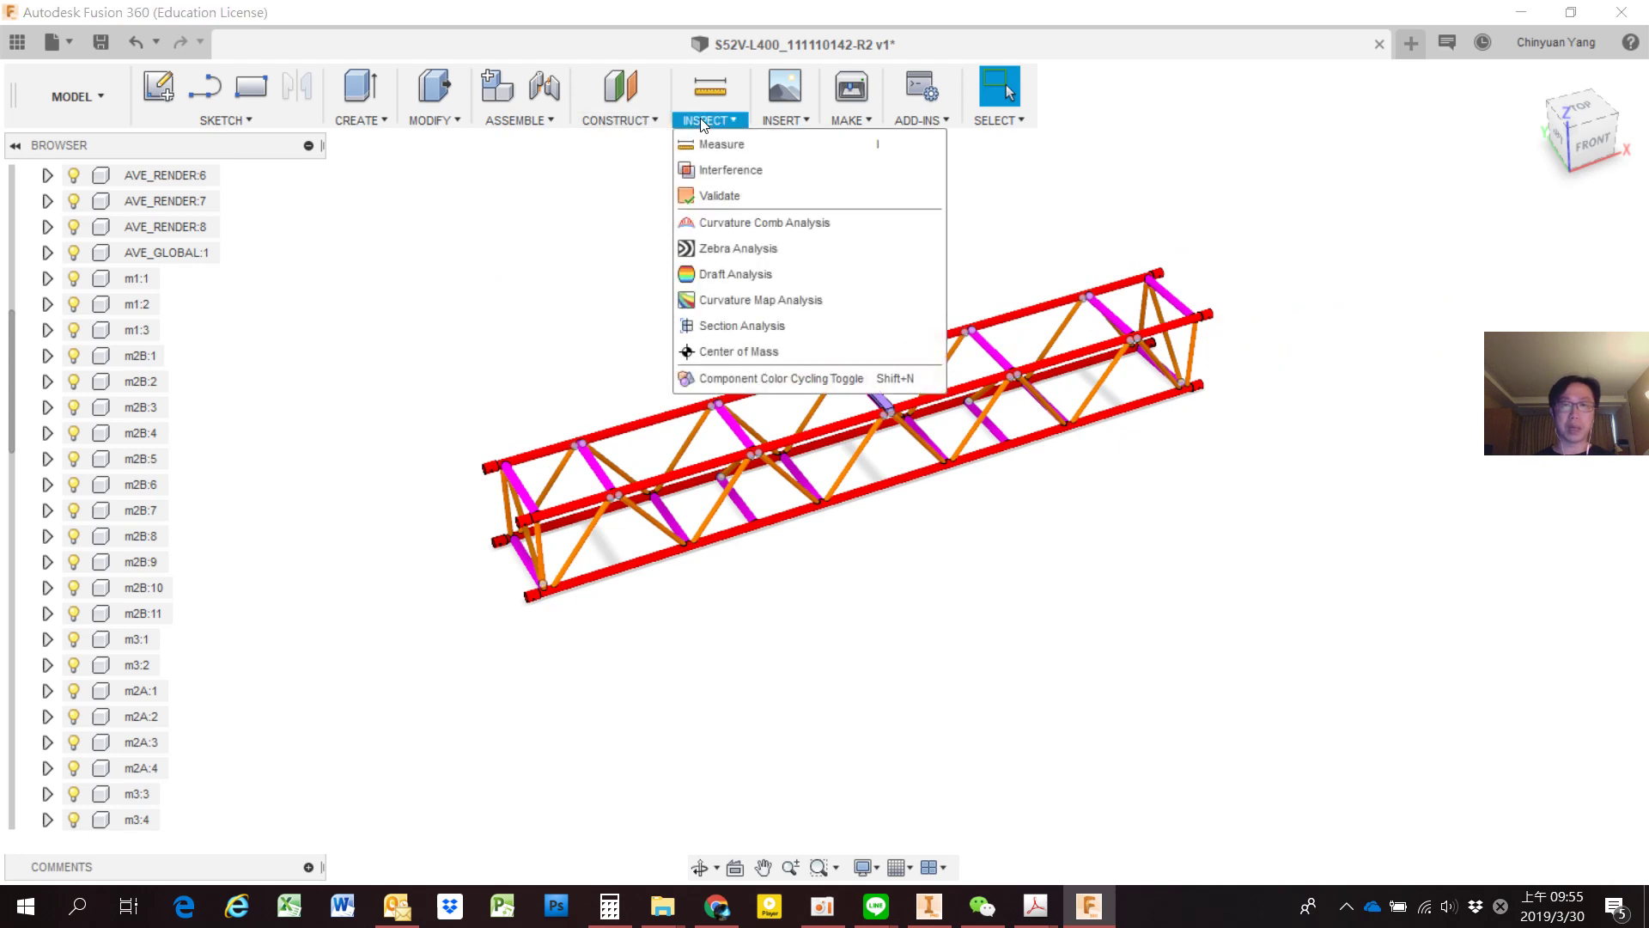
pyautogui.click(719, 170)
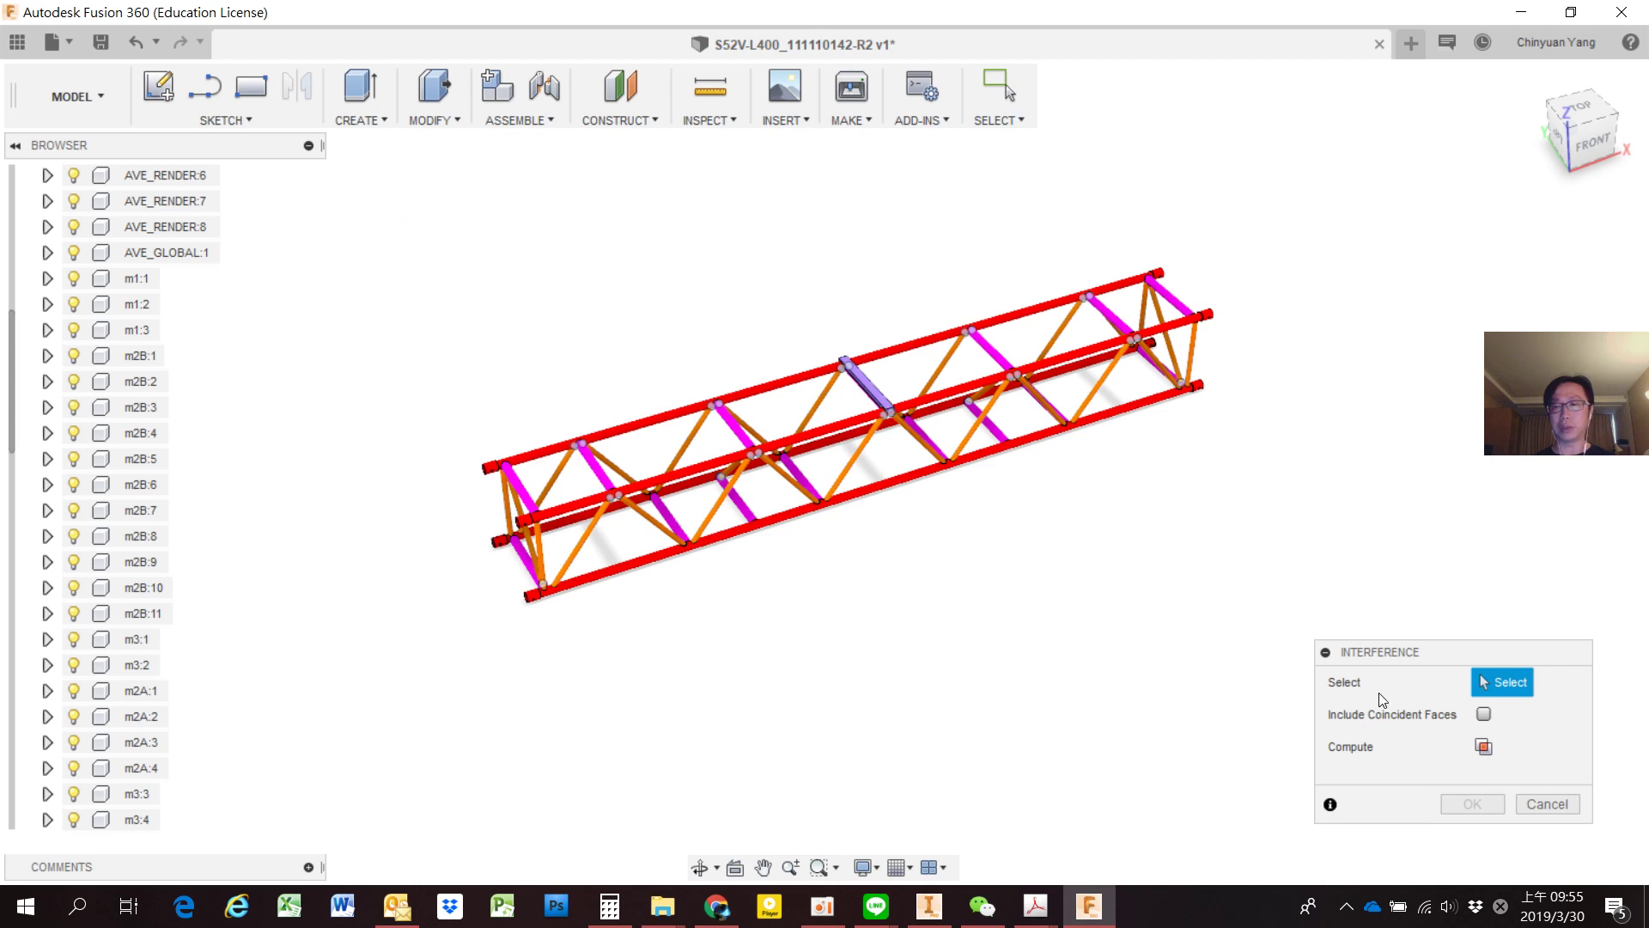
pyautogui.moveTo(423, 250); pyautogui.dragTo(1263, 781)
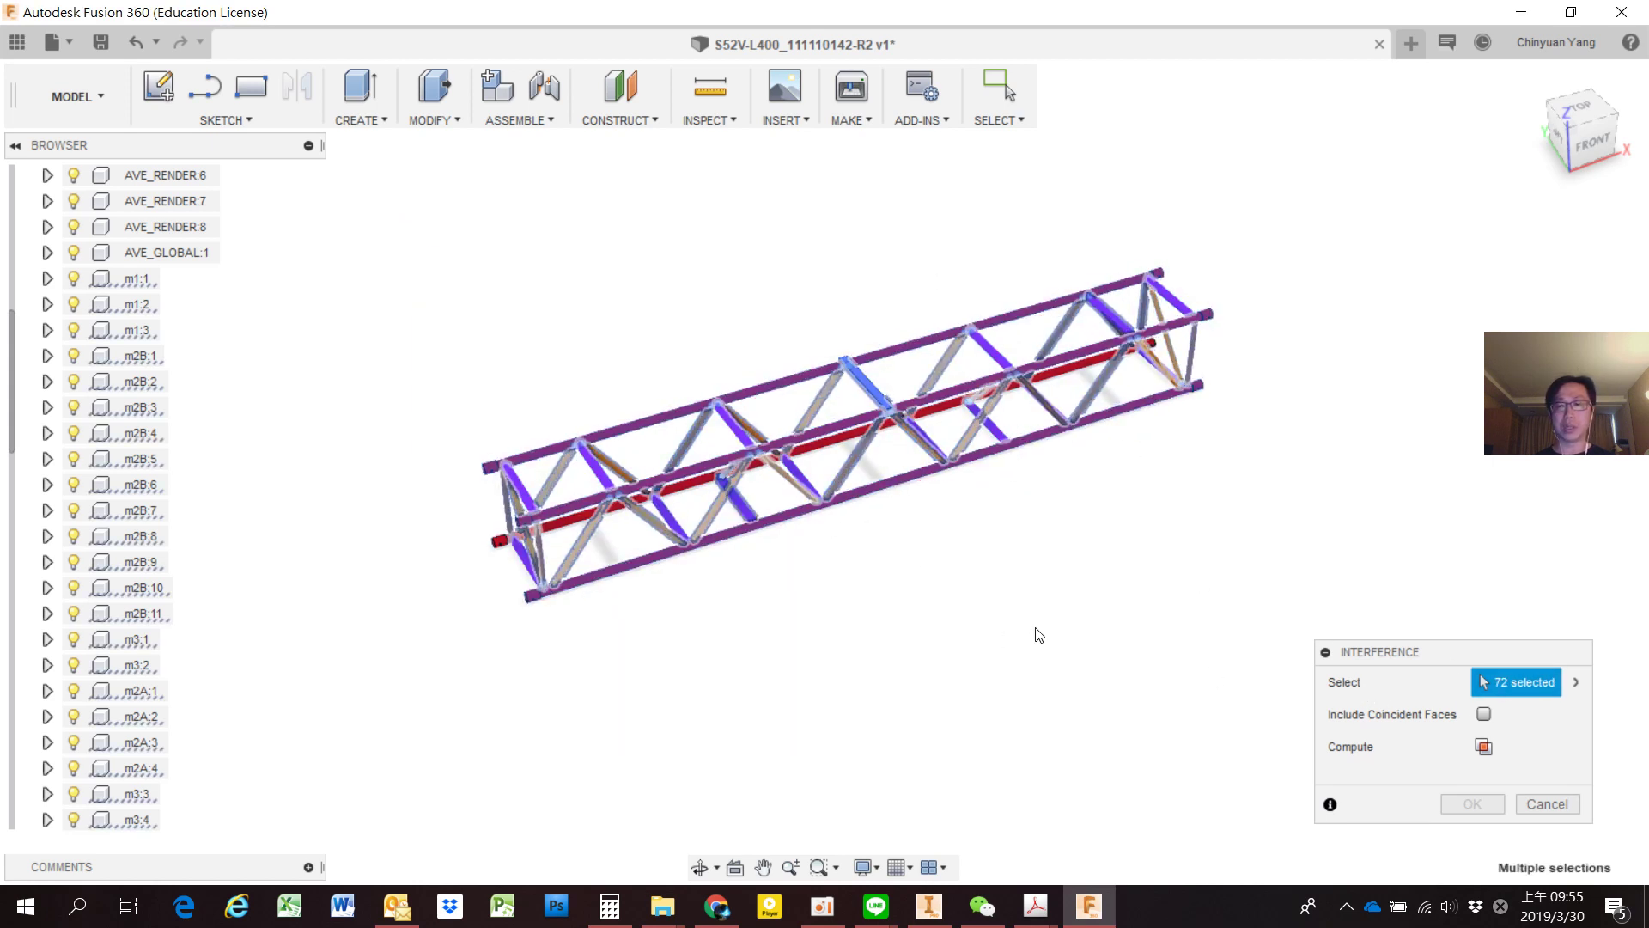
pyautogui.click(1485, 748)
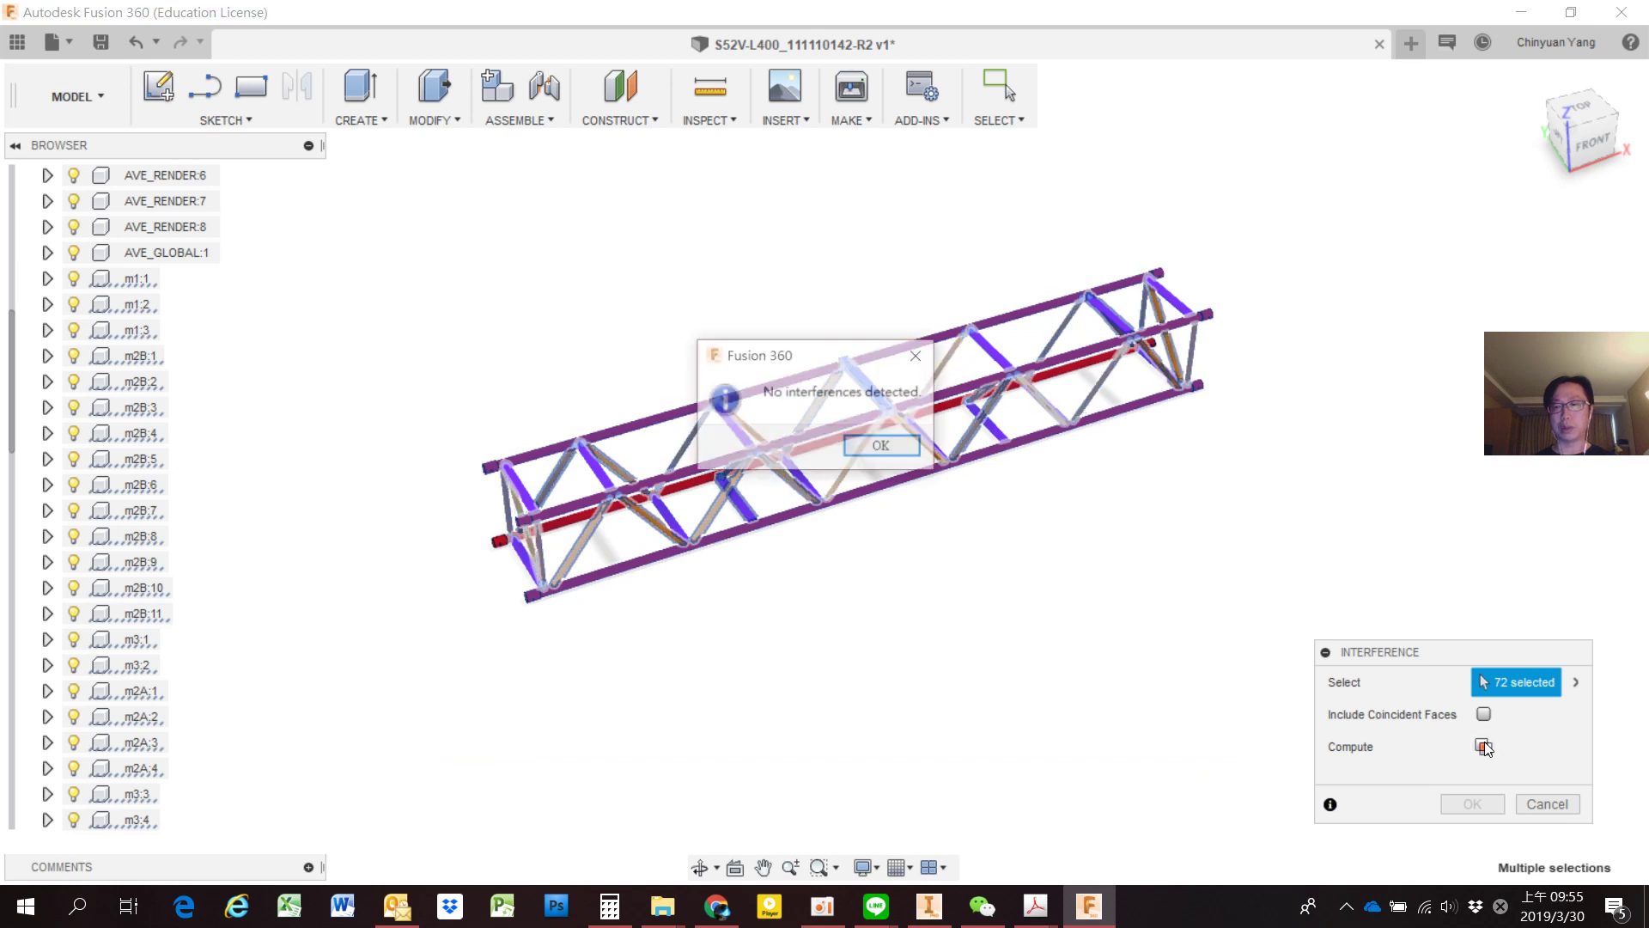
pyautogui.click(888, 441)
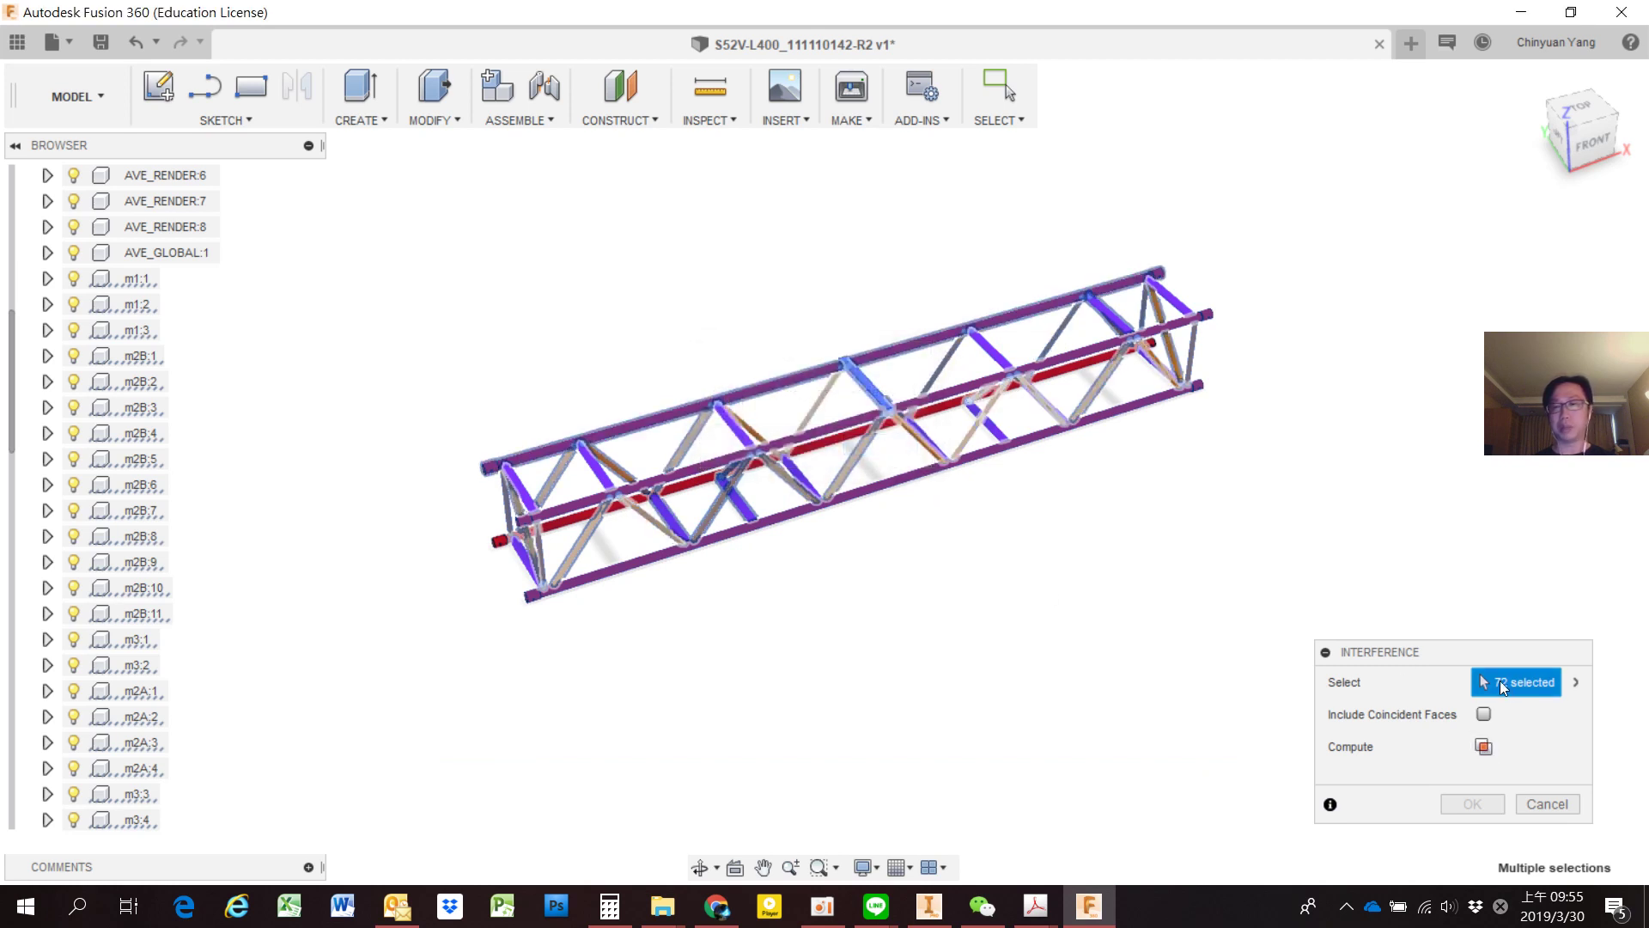
pyautogui.click(1543, 806)
pyautogui.scroll(-2, 831, 420)
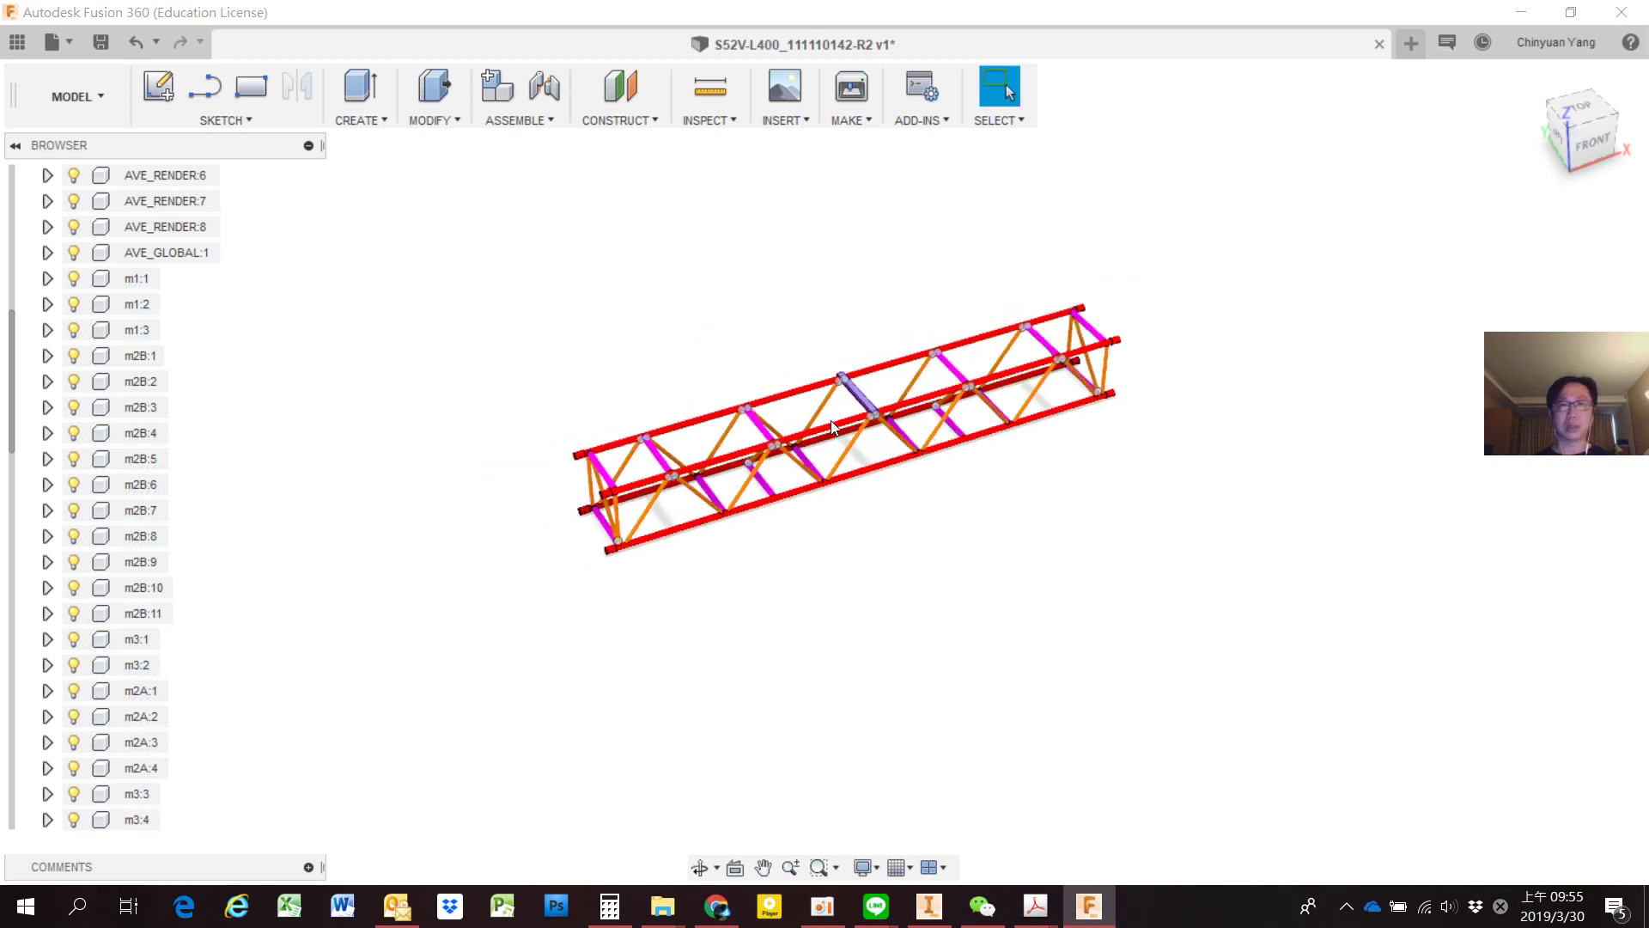
pyautogui.scroll(4, 825, 424)
pyautogui.click(121, 97)
pyautogui.moveTo(75, 371)
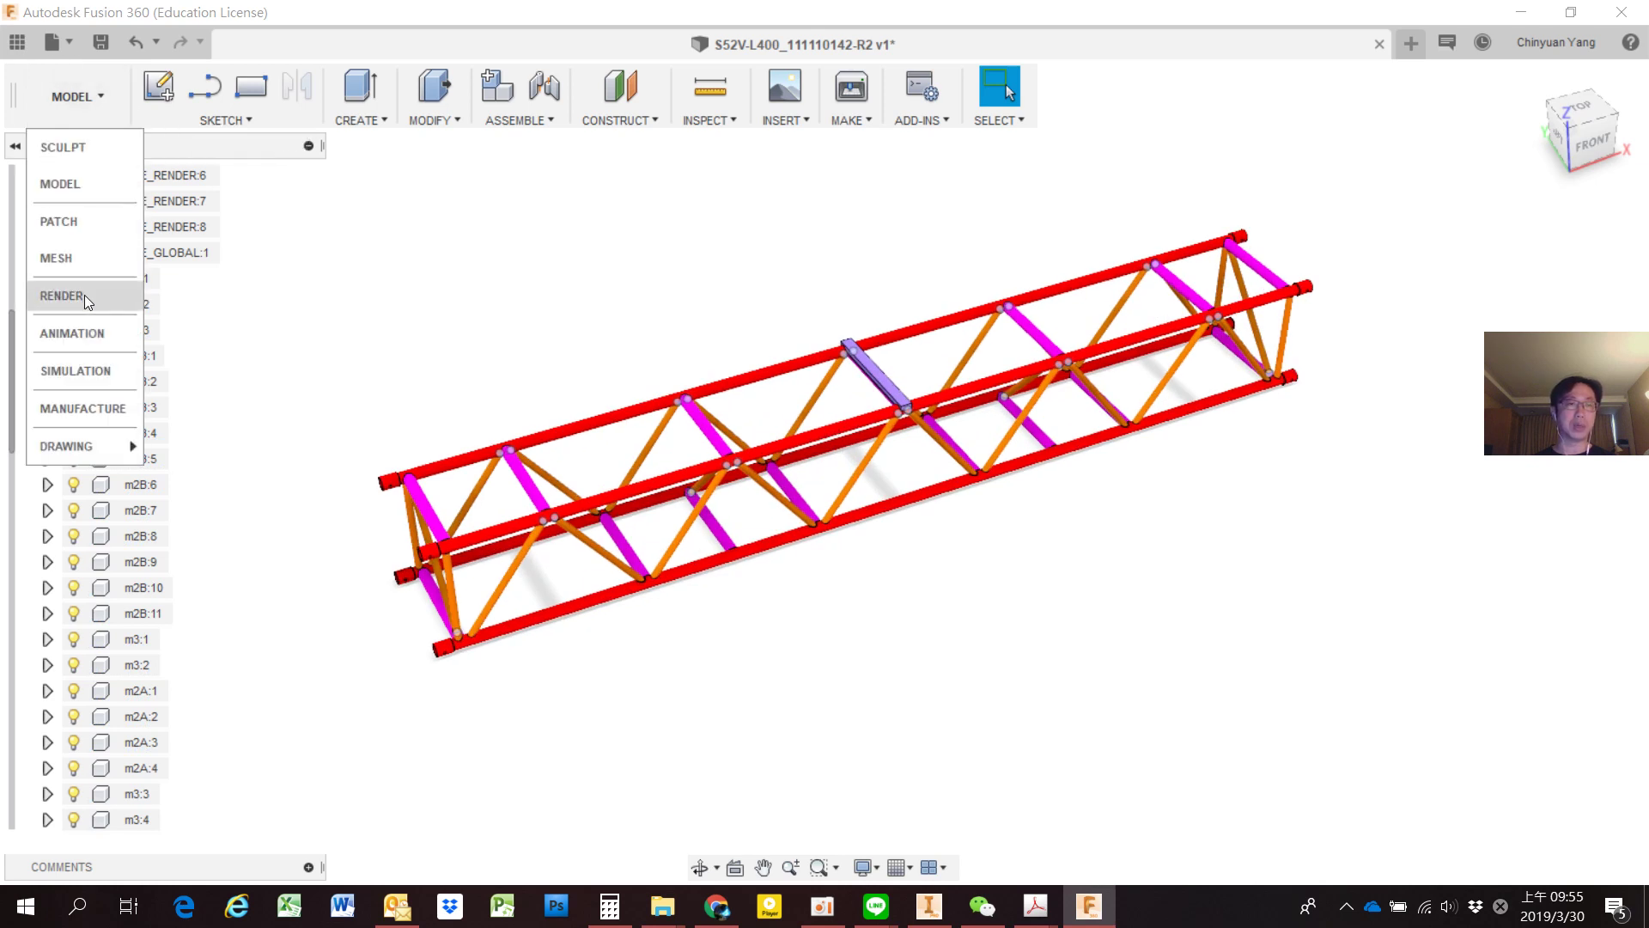
# Return to Simulation and pre-check the study, revealing 46 fully unconstrained groups.
pyautogui.click(91, 373)
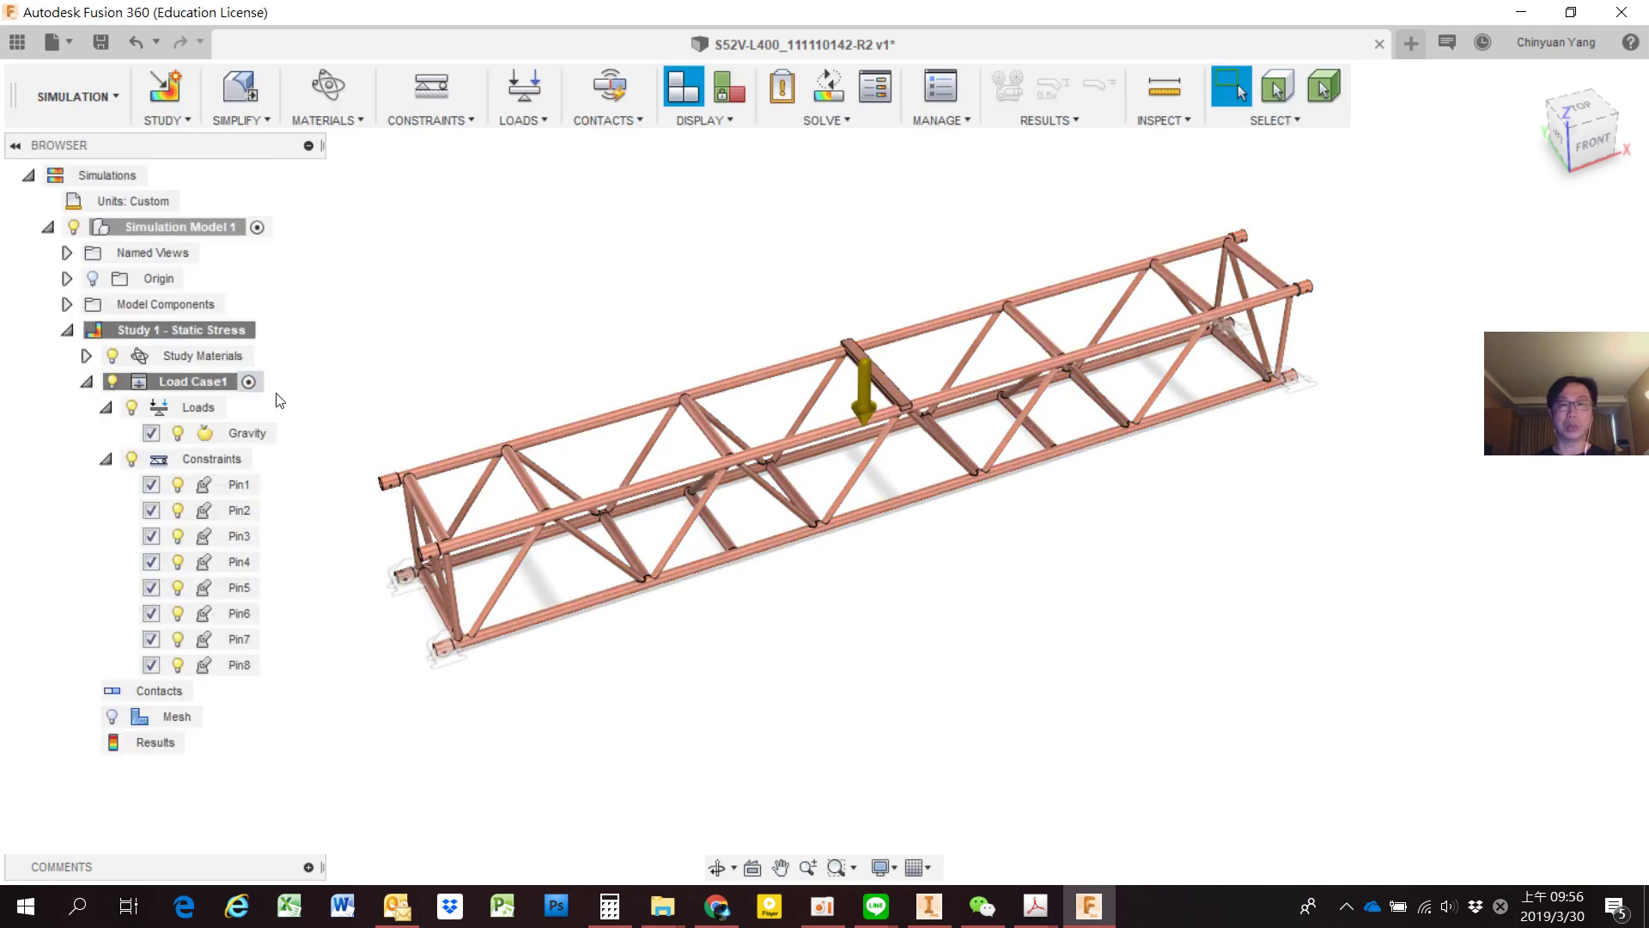
pyautogui.click(781, 95)
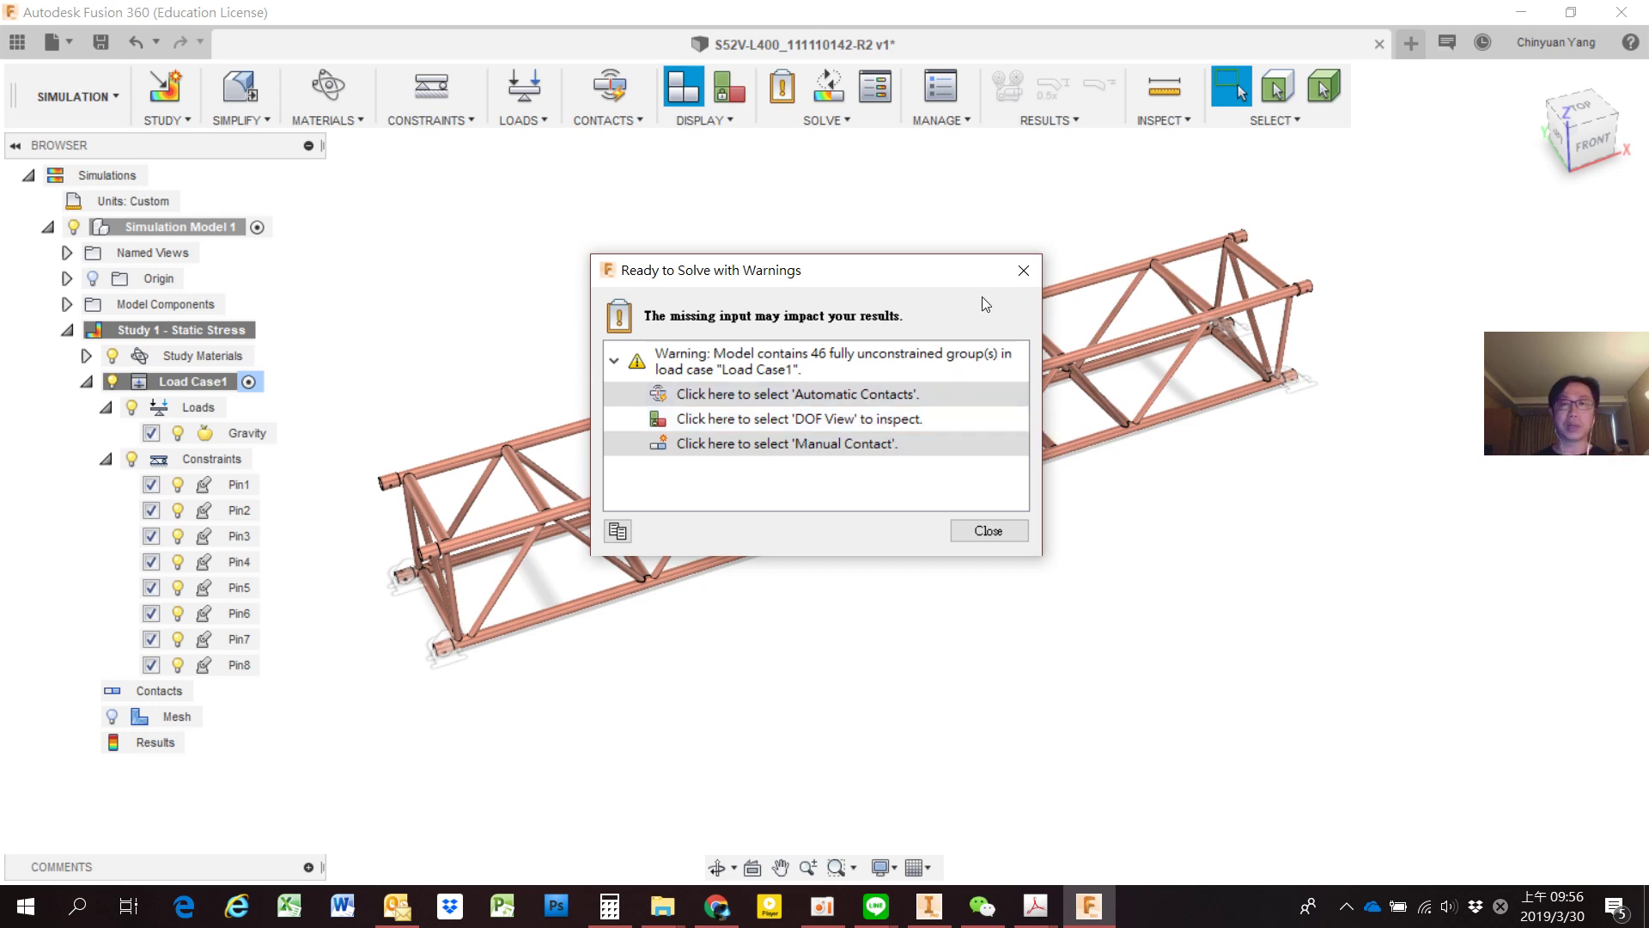
# Generate automatic contacts between the truss solids with a 0.10 mm tolerance.
pyautogui.click(893, 402)
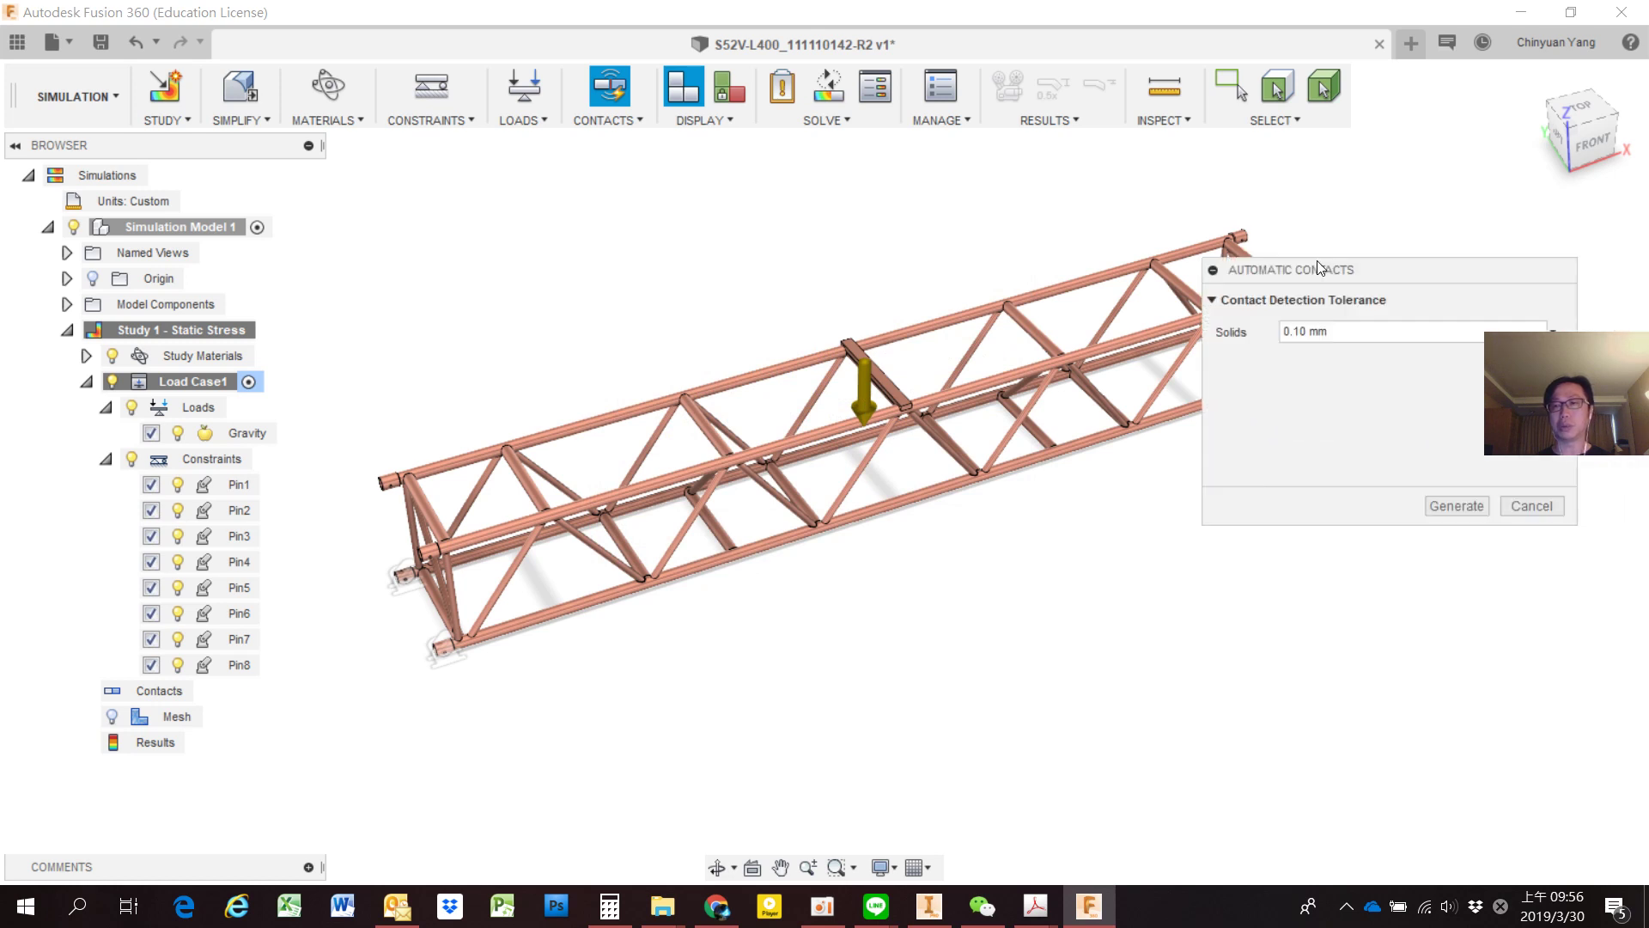
pyautogui.moveTo(1396, 275); pyautogui.dragTo(482, 154)
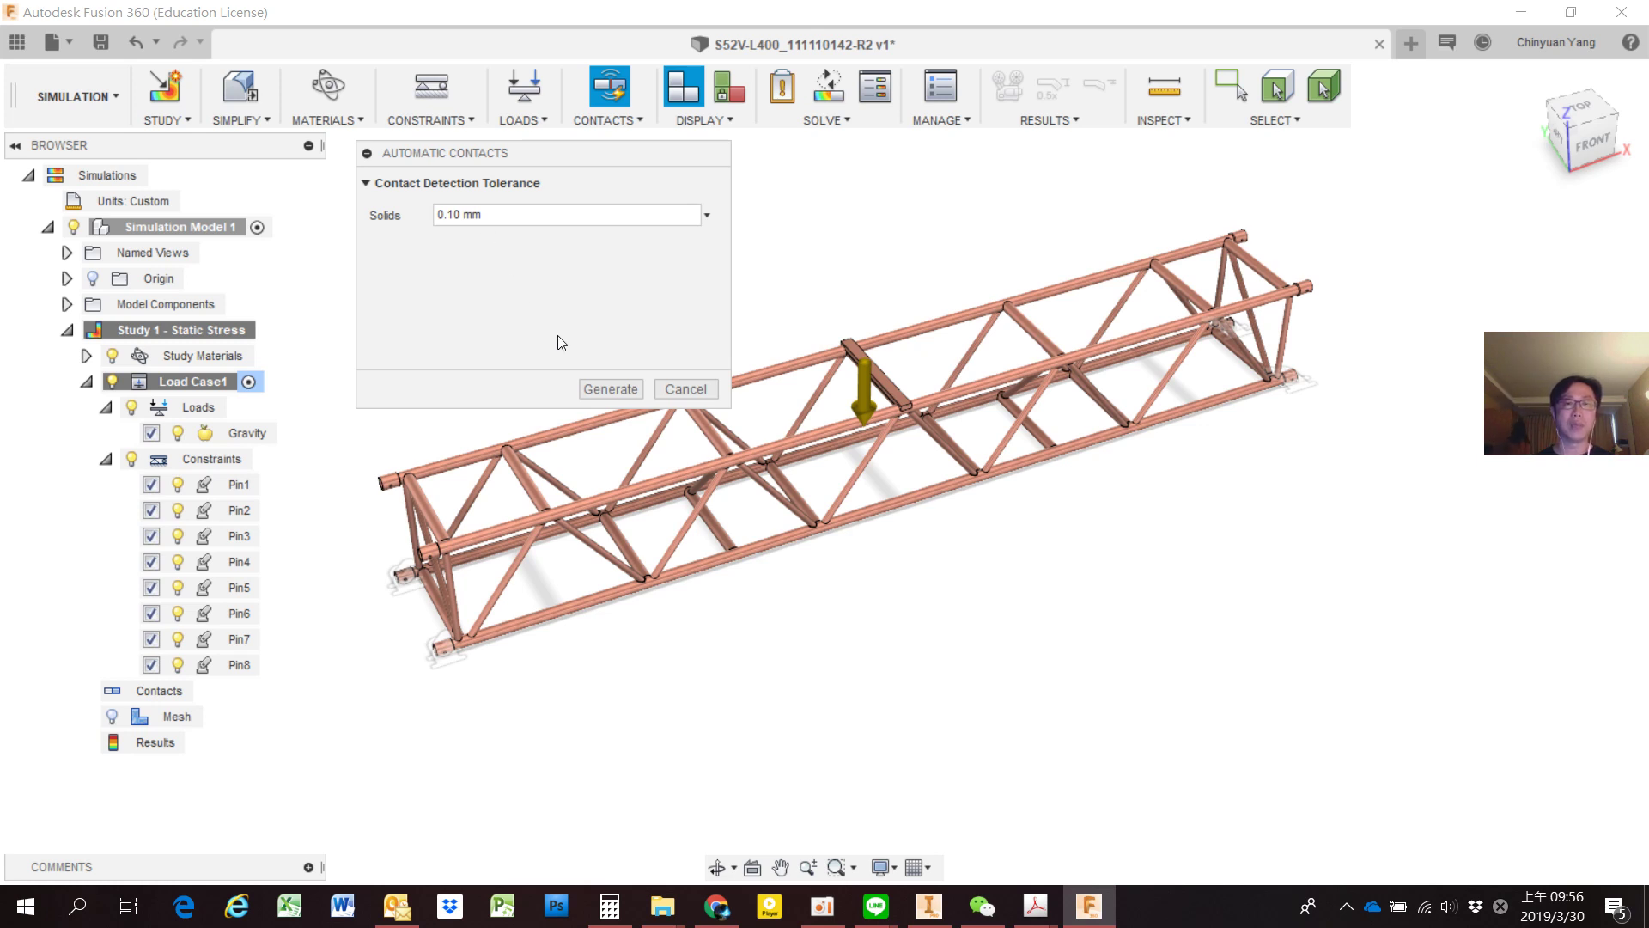
pyautogui.click(607, 387)
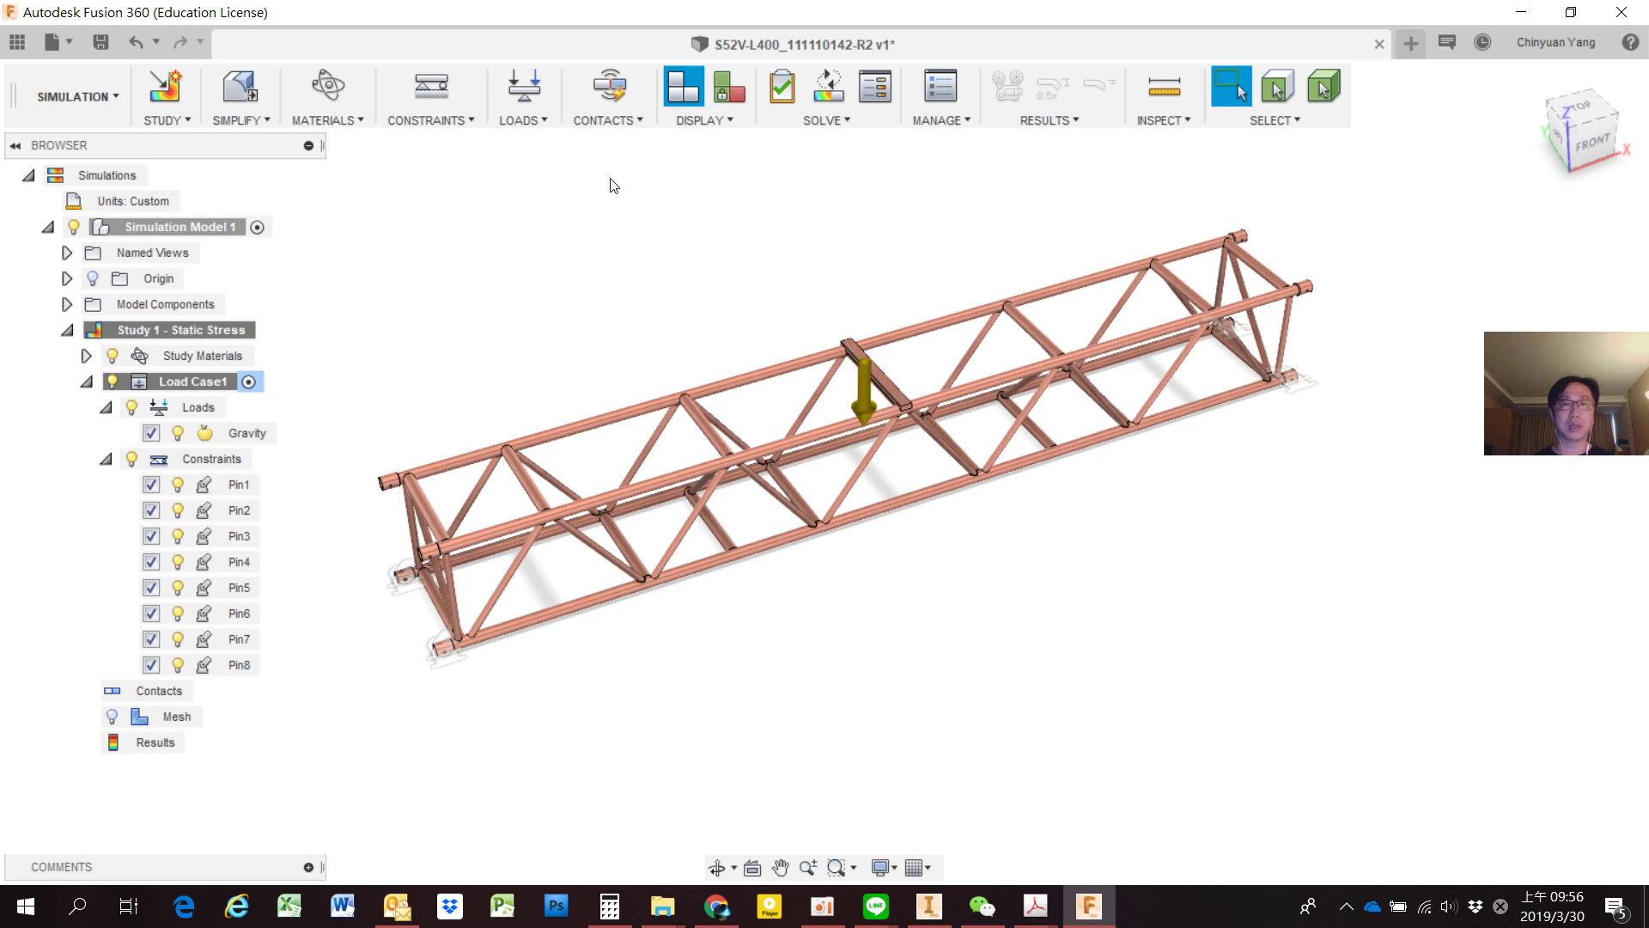
pyautogui.click(606, 120)
pyautogui.click(622, 198)
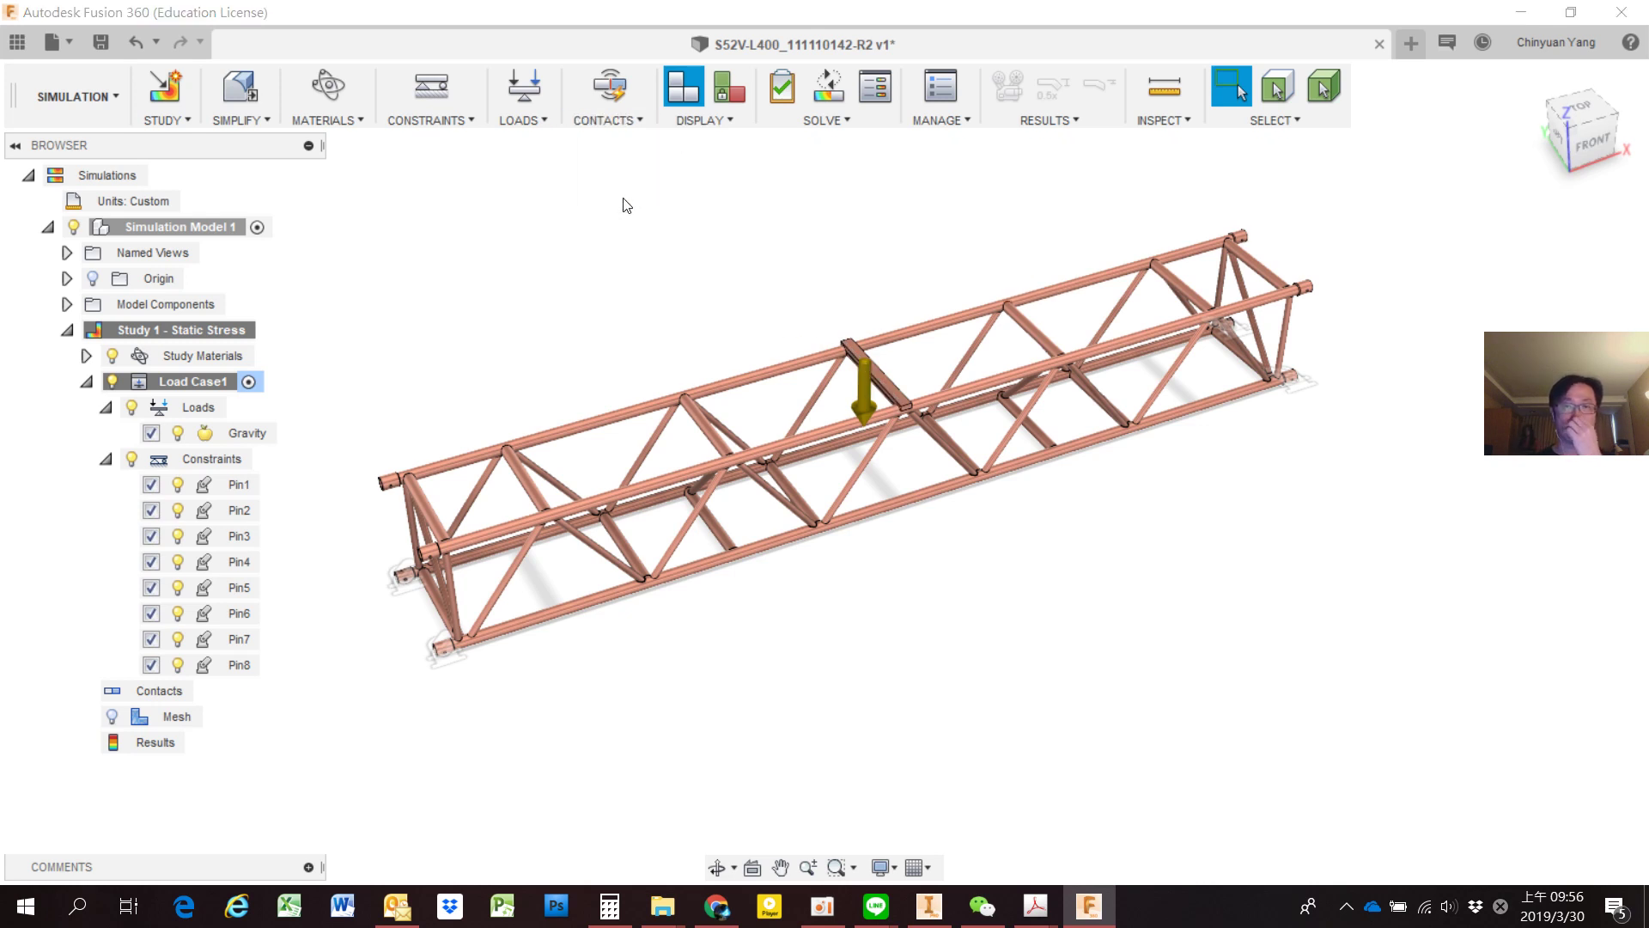
pyautogui.scroll(-14, 1601, 317)
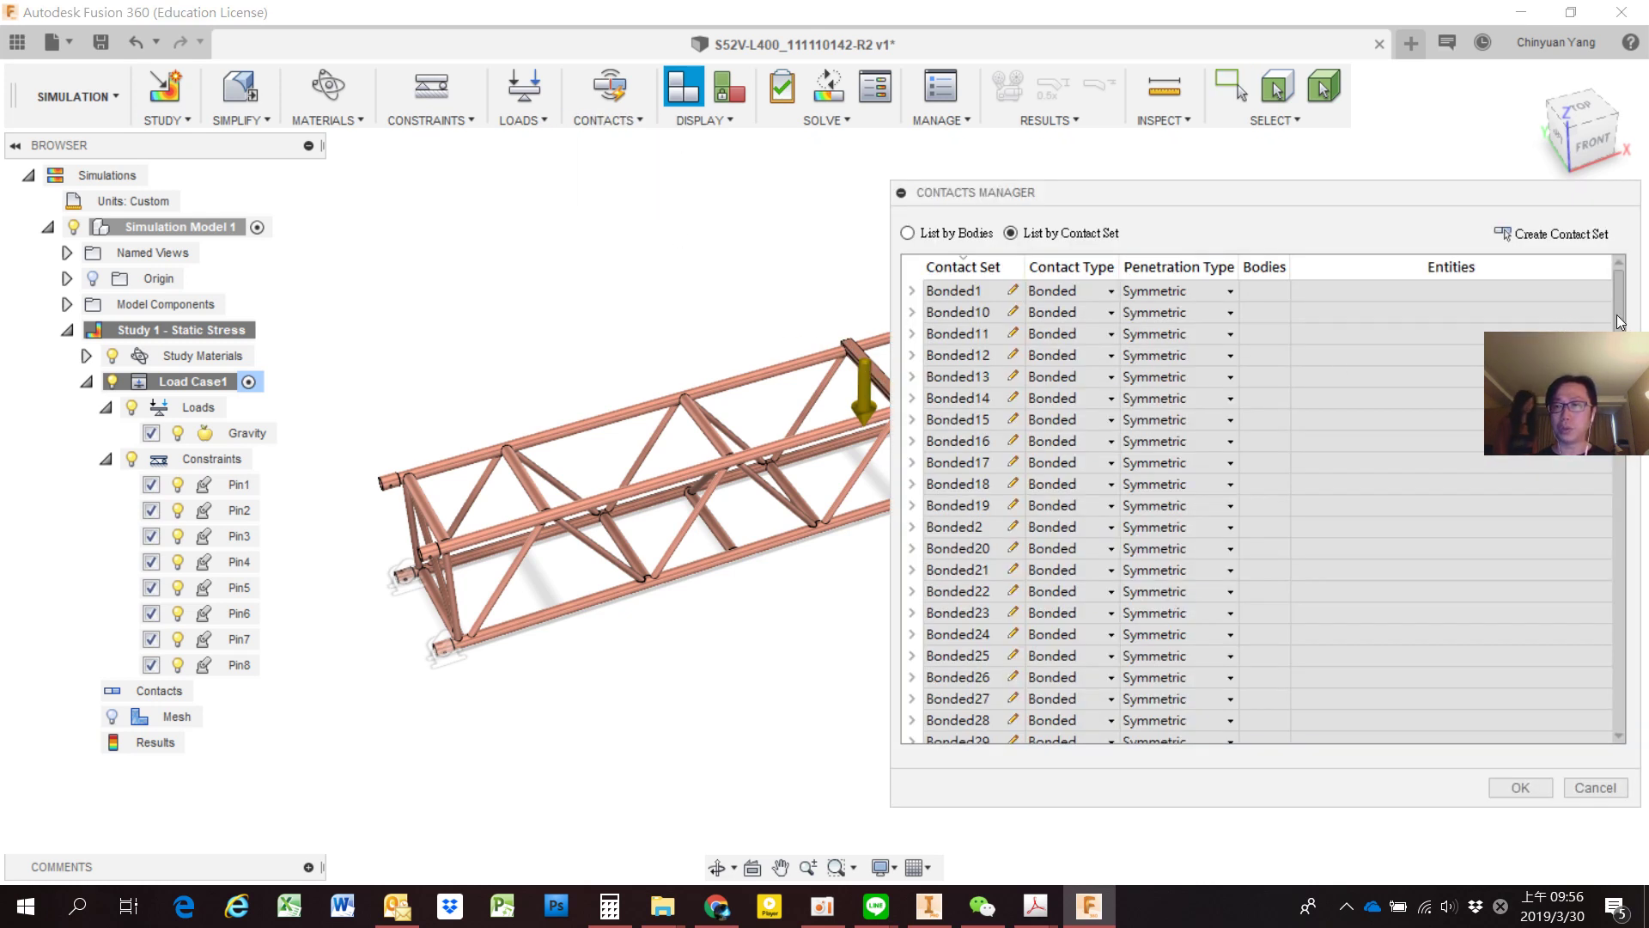
pyautogui.scroll(-4, 1582, 533)
pyautogui.scroll(-4, 1575, 610)
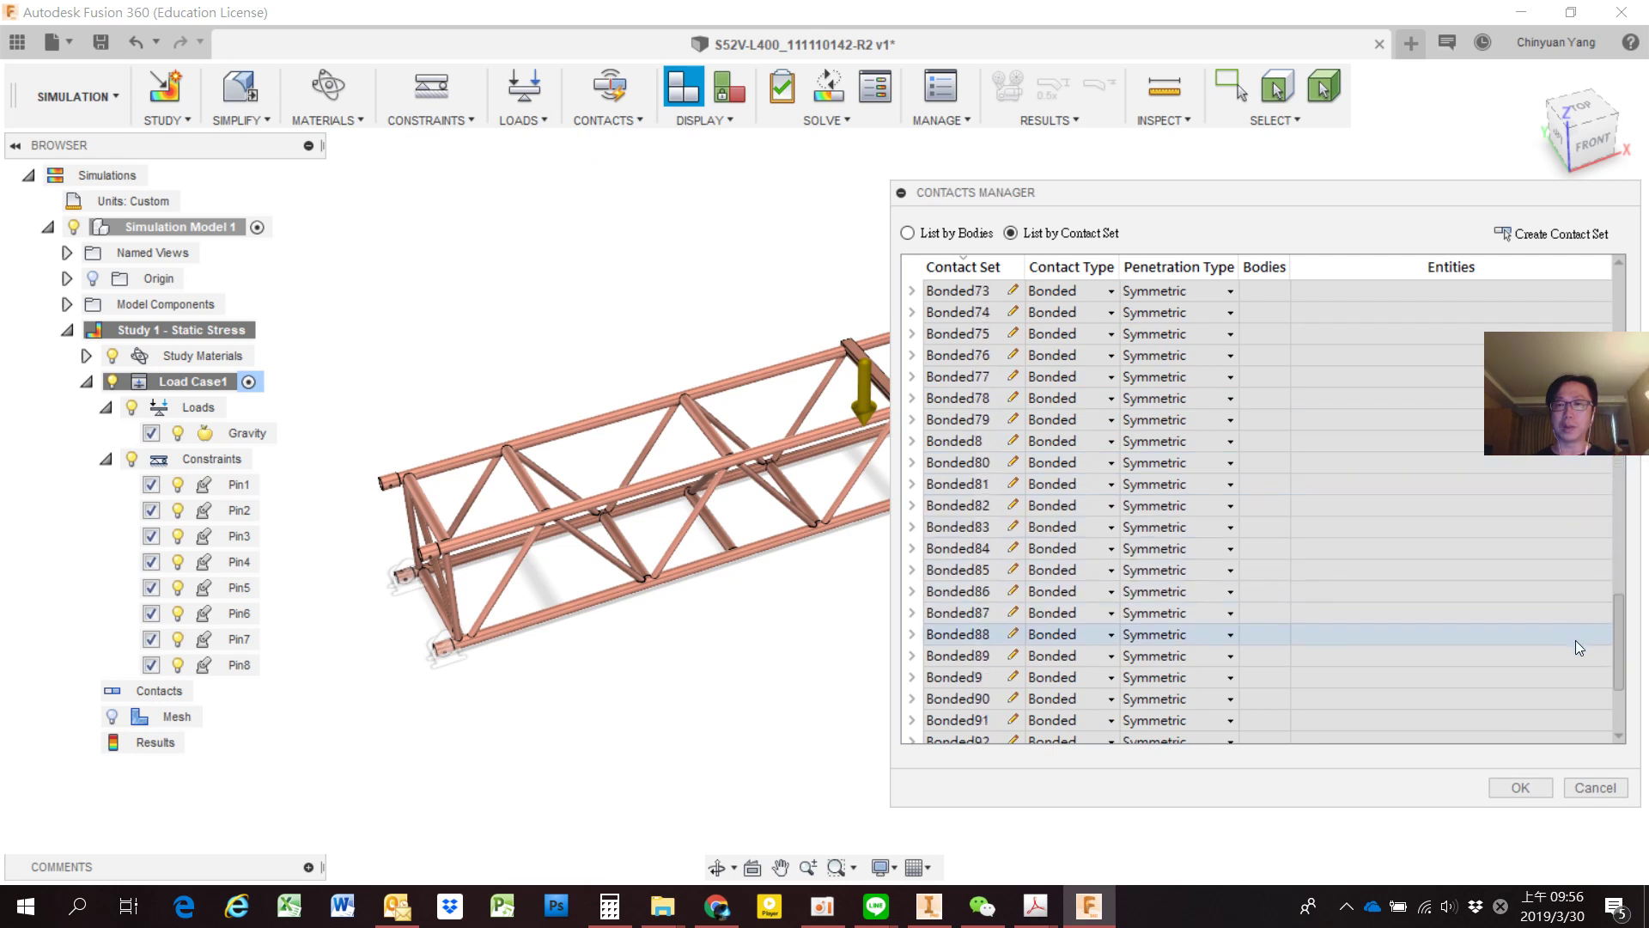
pyautogui.scroll(-4, 1577, 670)
pyautogui.scroll(20, 1577, 618)
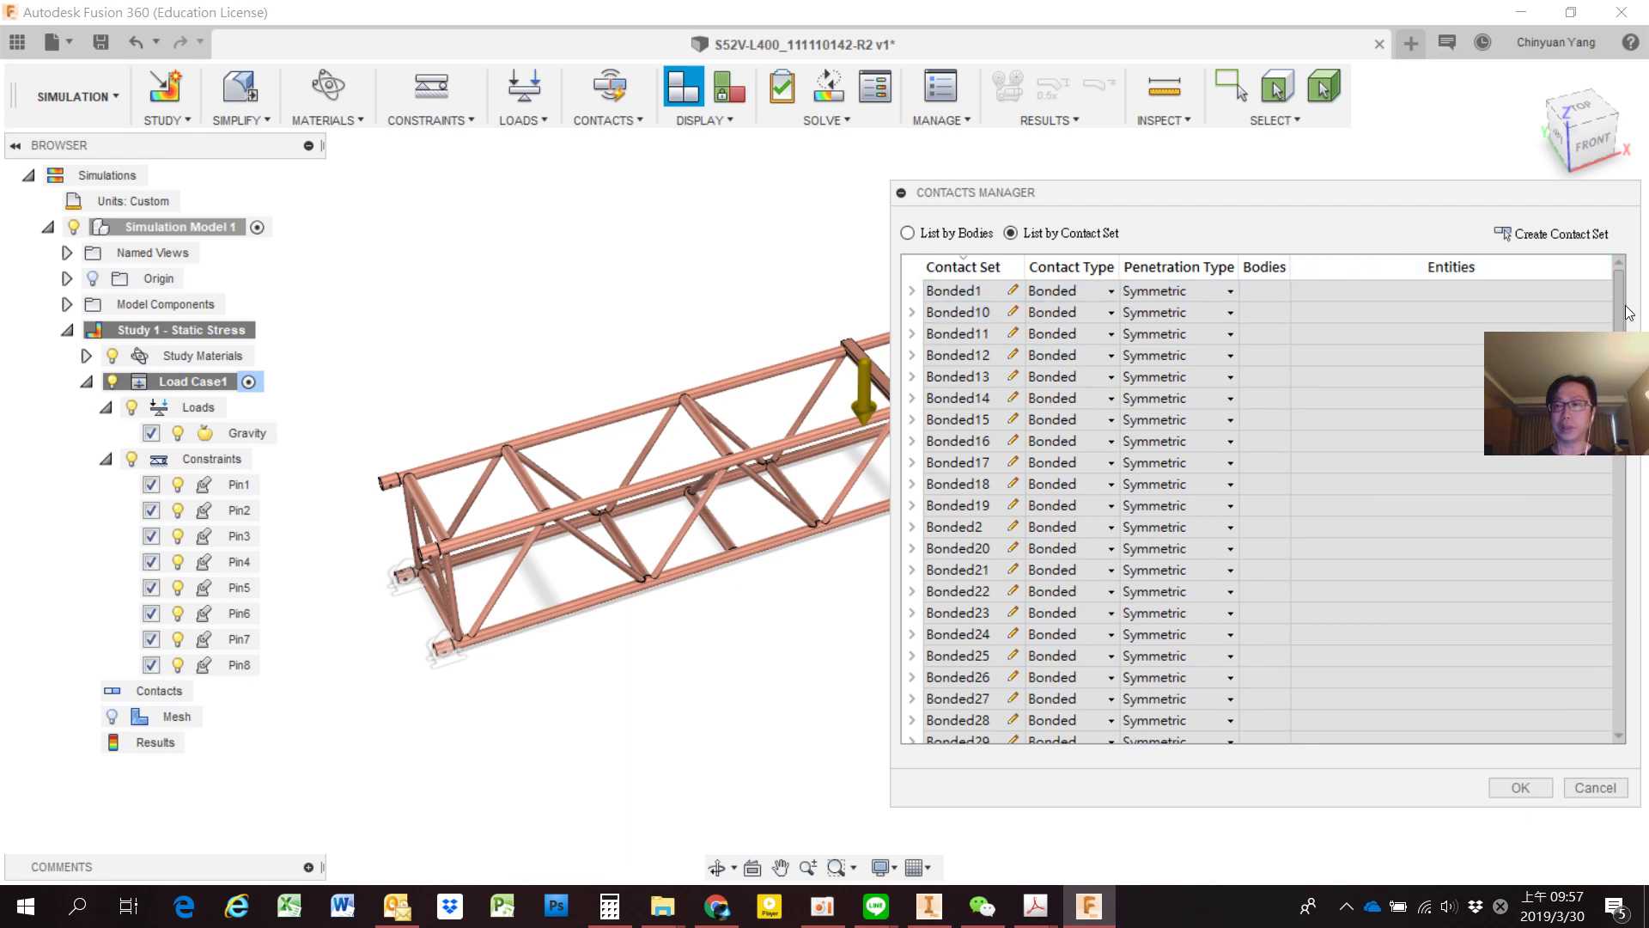
pyautogui.moveTo(1620, 306); pyautogui.dragTo(1645, 687)
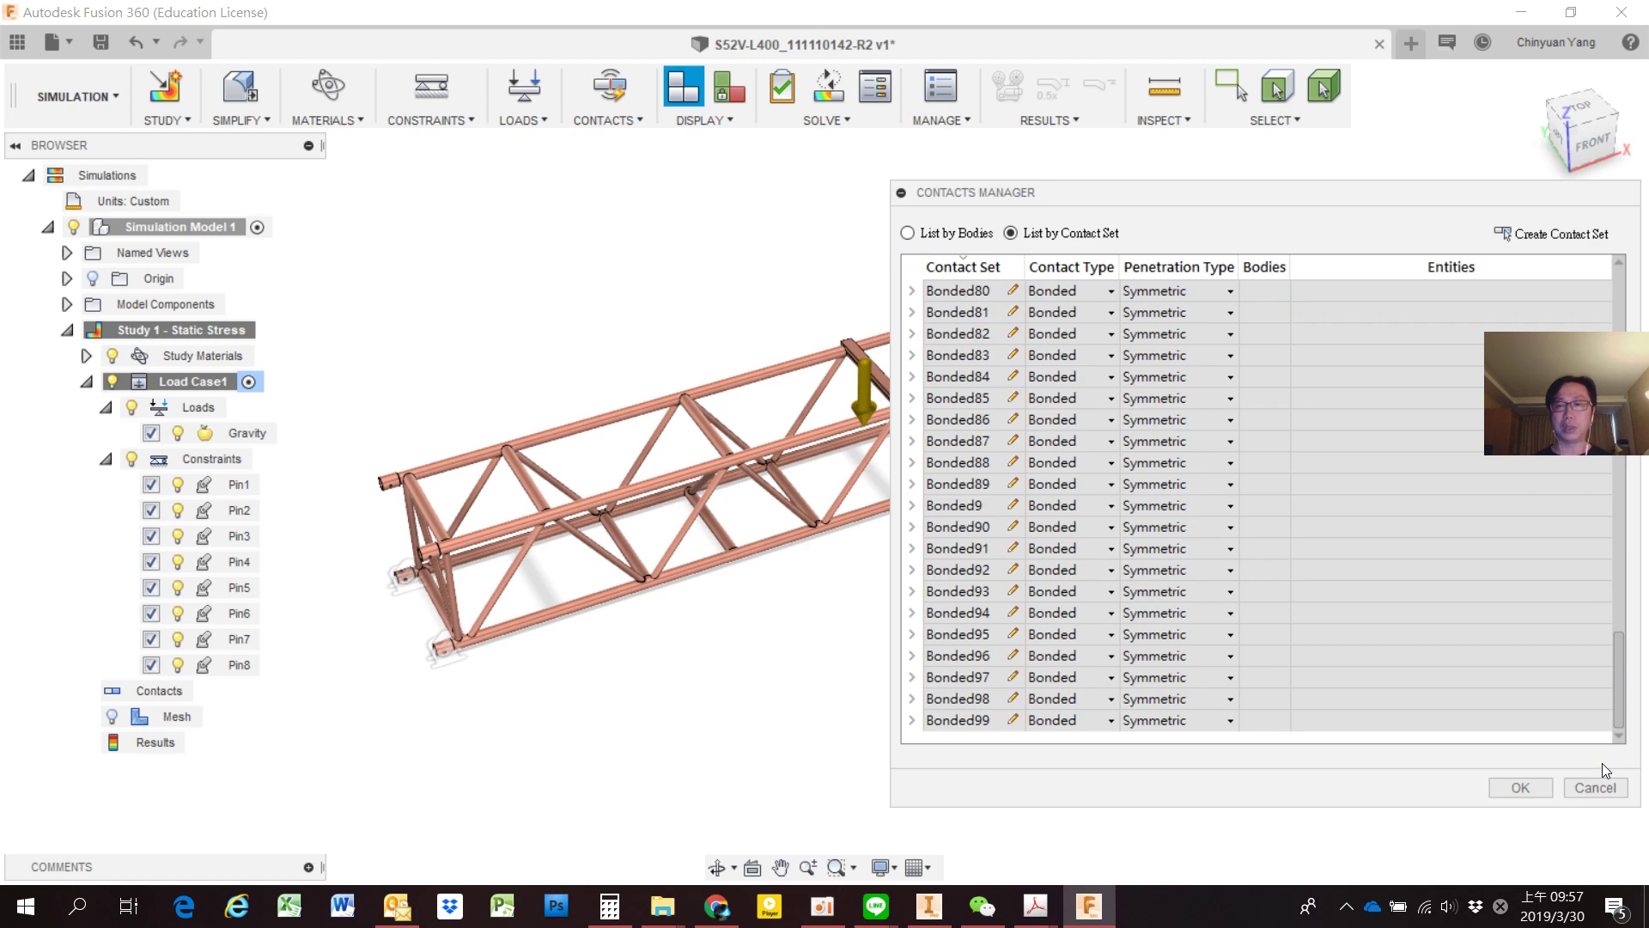
pyautogui.click(1596, 787)
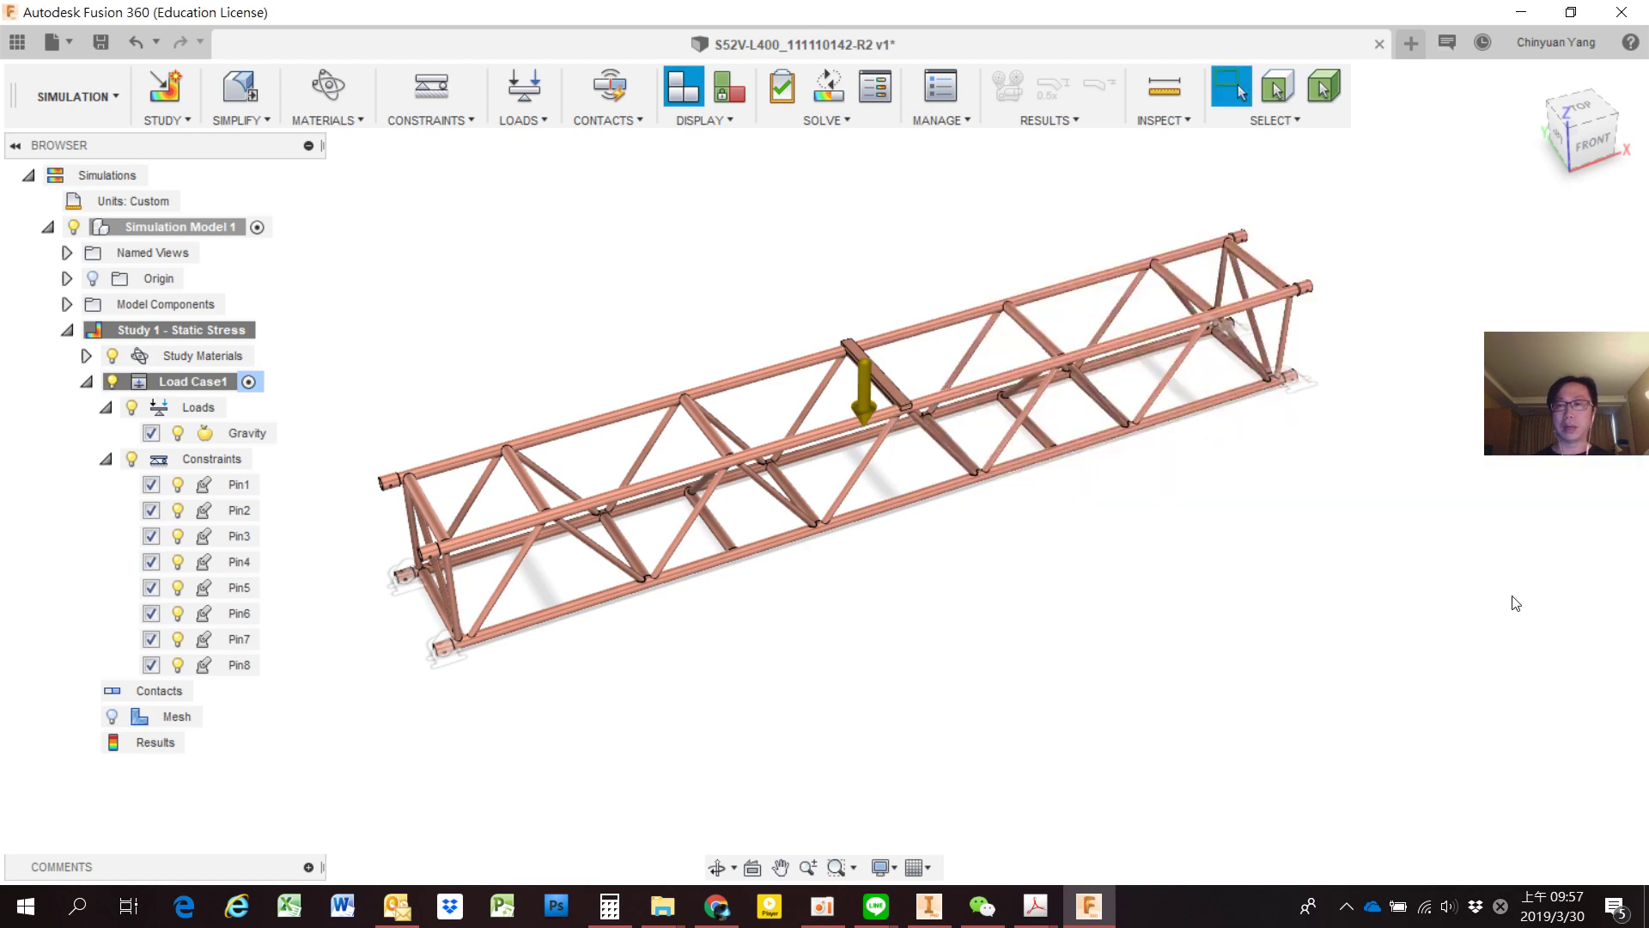
pyautogui.click(604, 120)
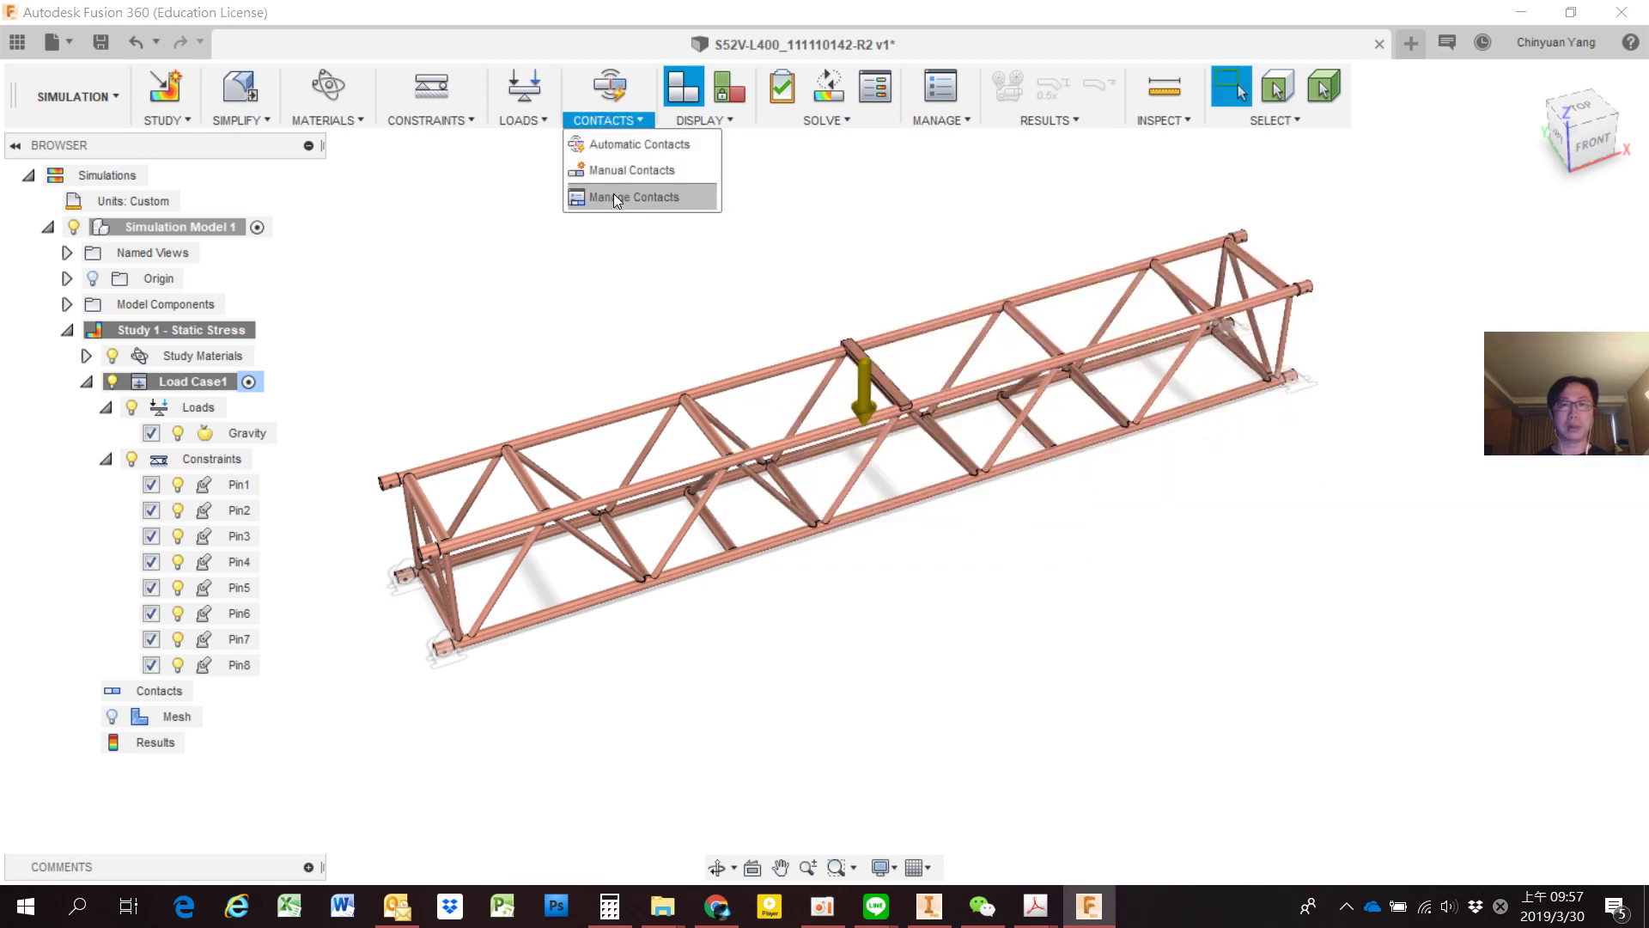
pyautogui.click(633, 197)
pyautogui.click(918, 236)
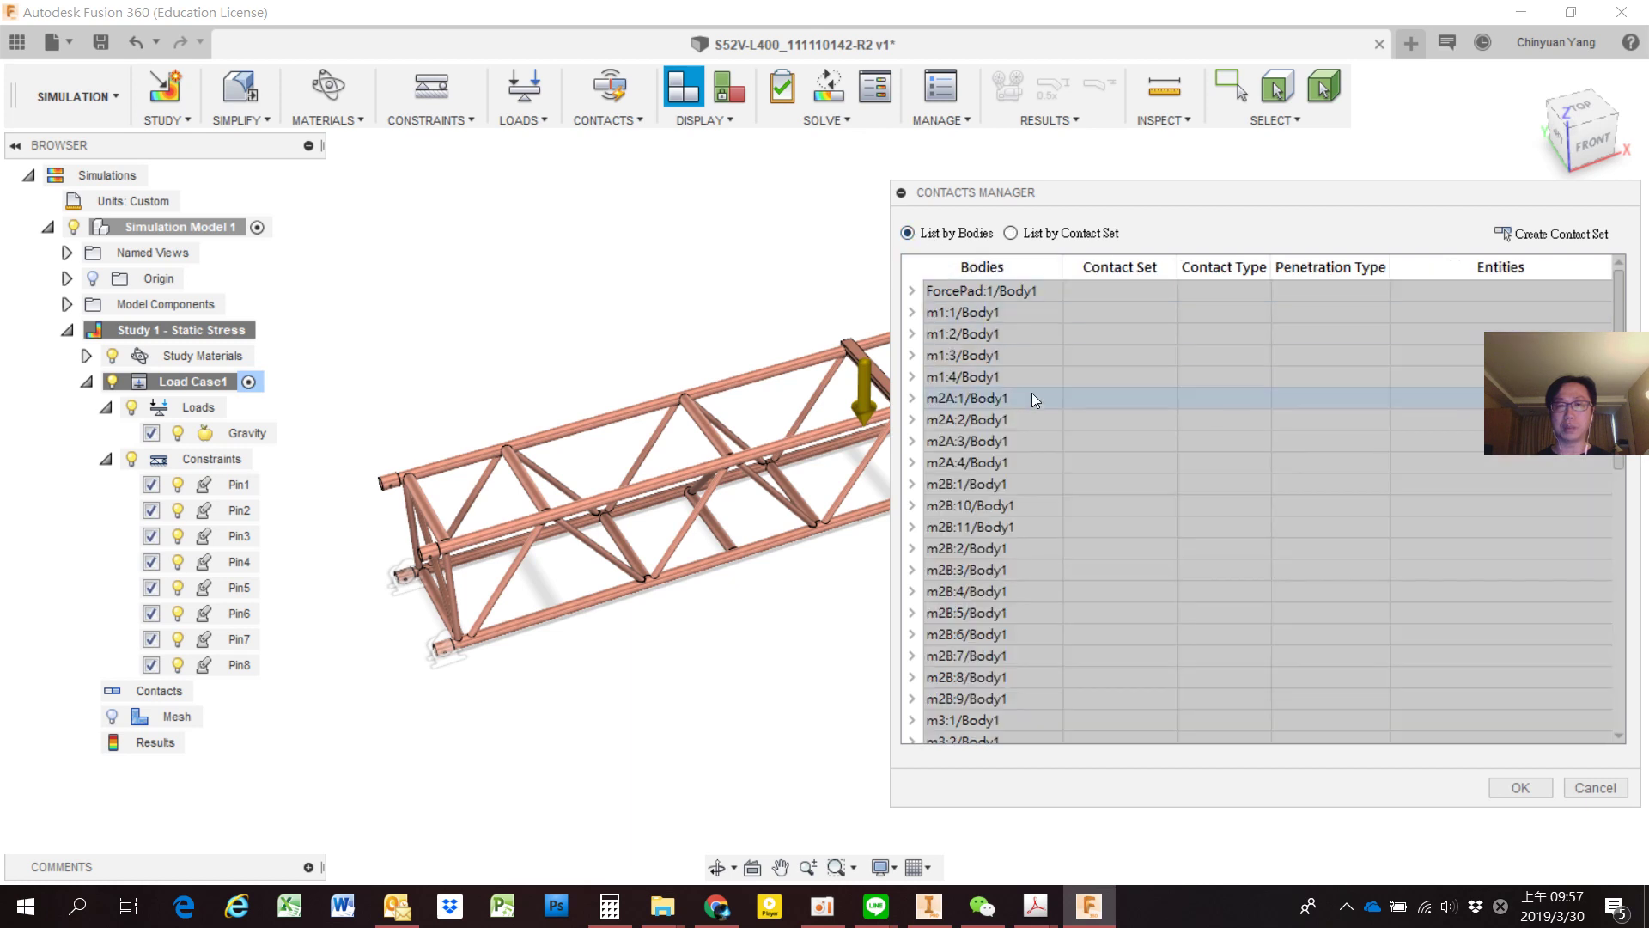
pyautogui.scroll(-5, 991, 310)
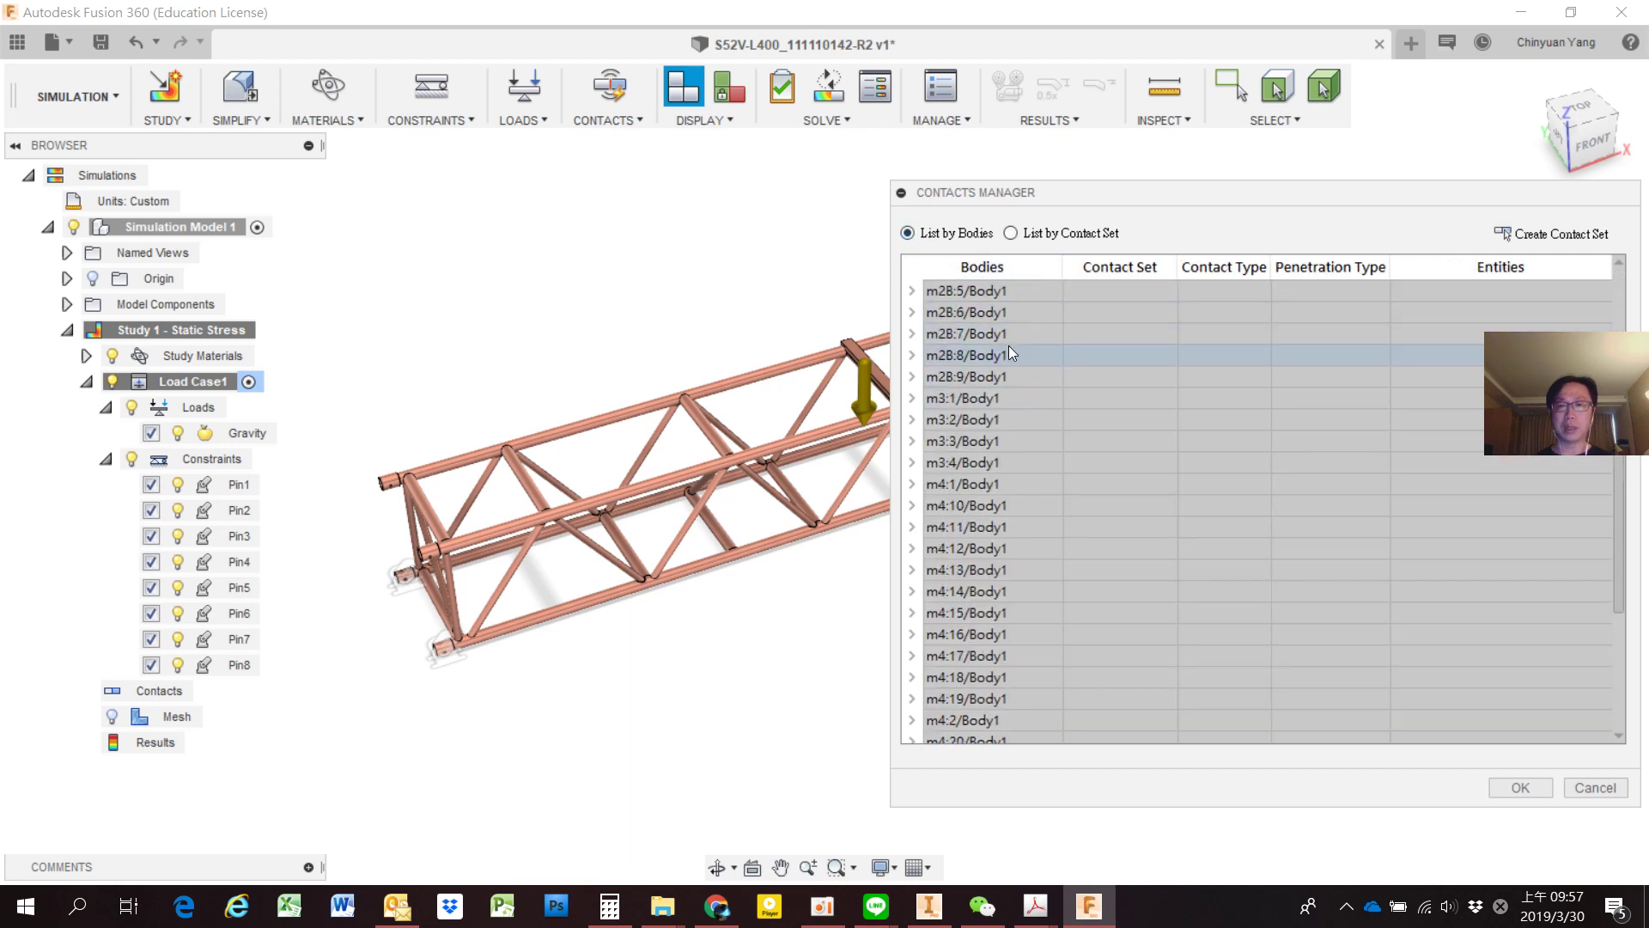
pyautogui.scroll(-5, 1009, 345)
pyautogui.scroll(-3, 1012, 353)
pyautogui.scroll(15, 988, 382)
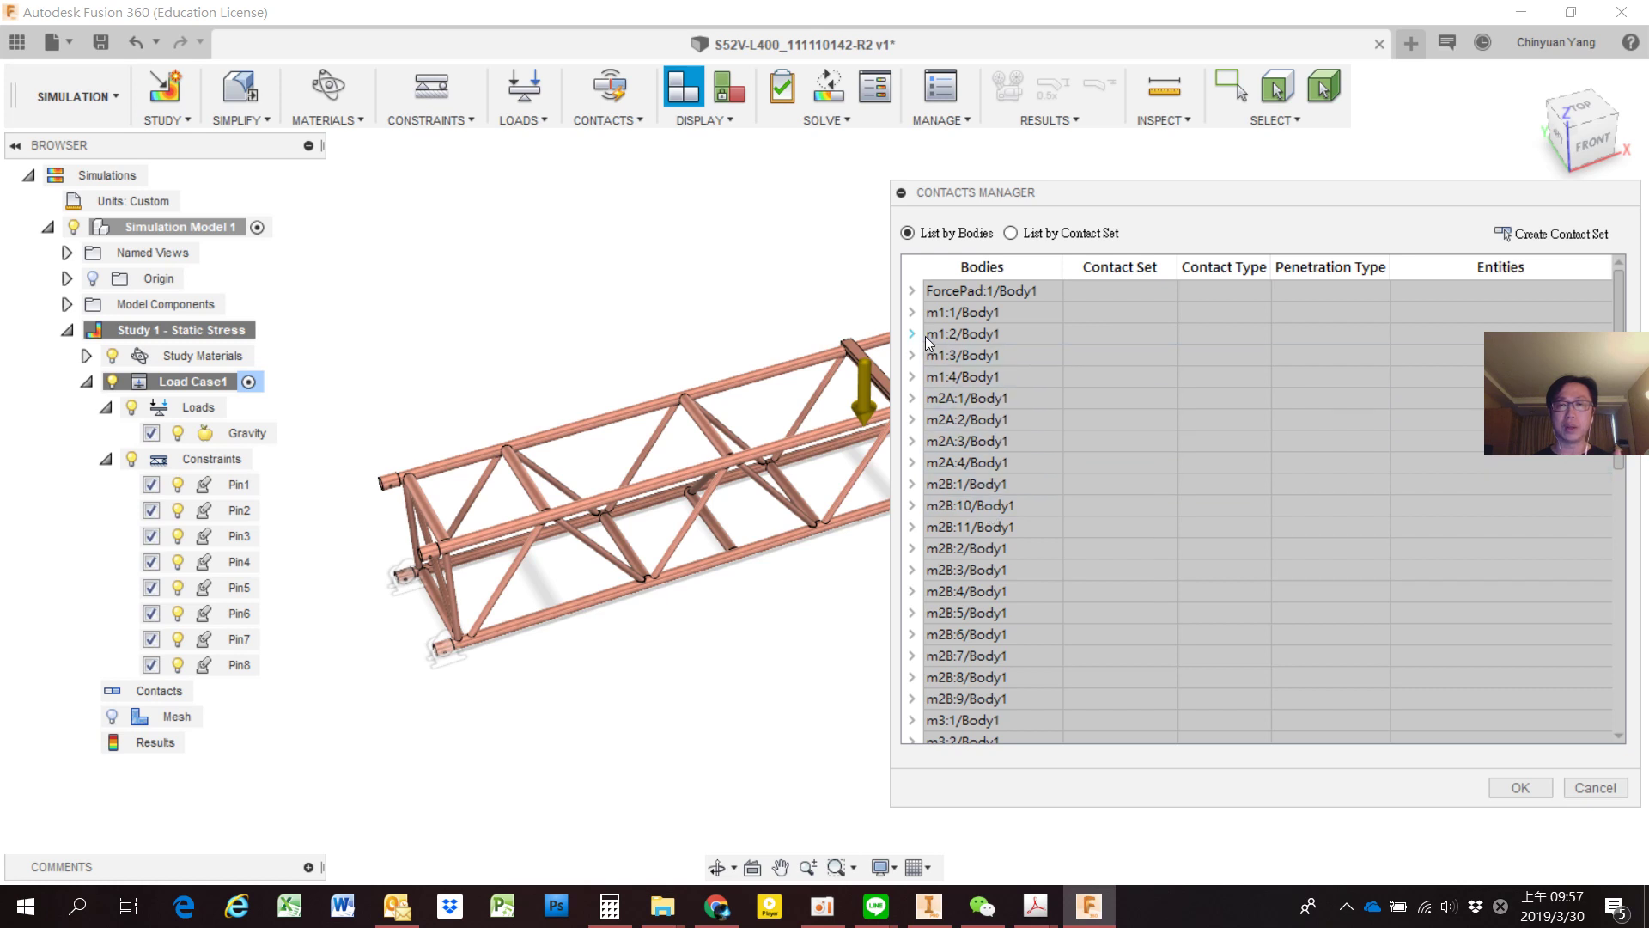
pyautogui.click(912, 312)
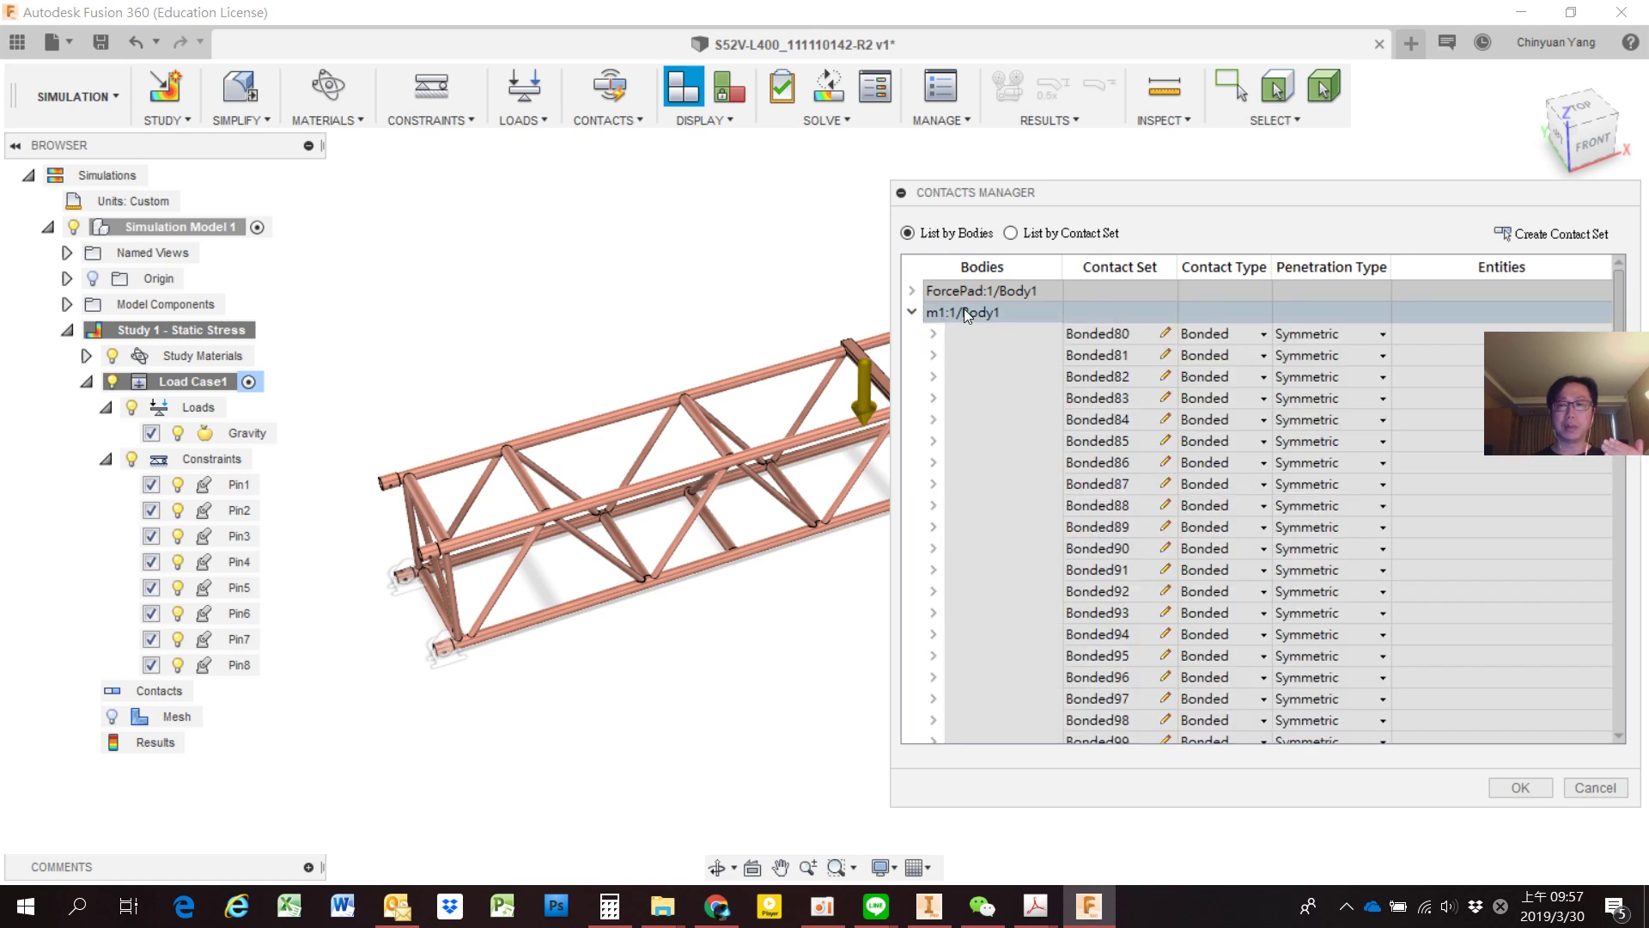
pyautogui.click(912, 313)
pyautogui.scroll(-5, 971, 413)
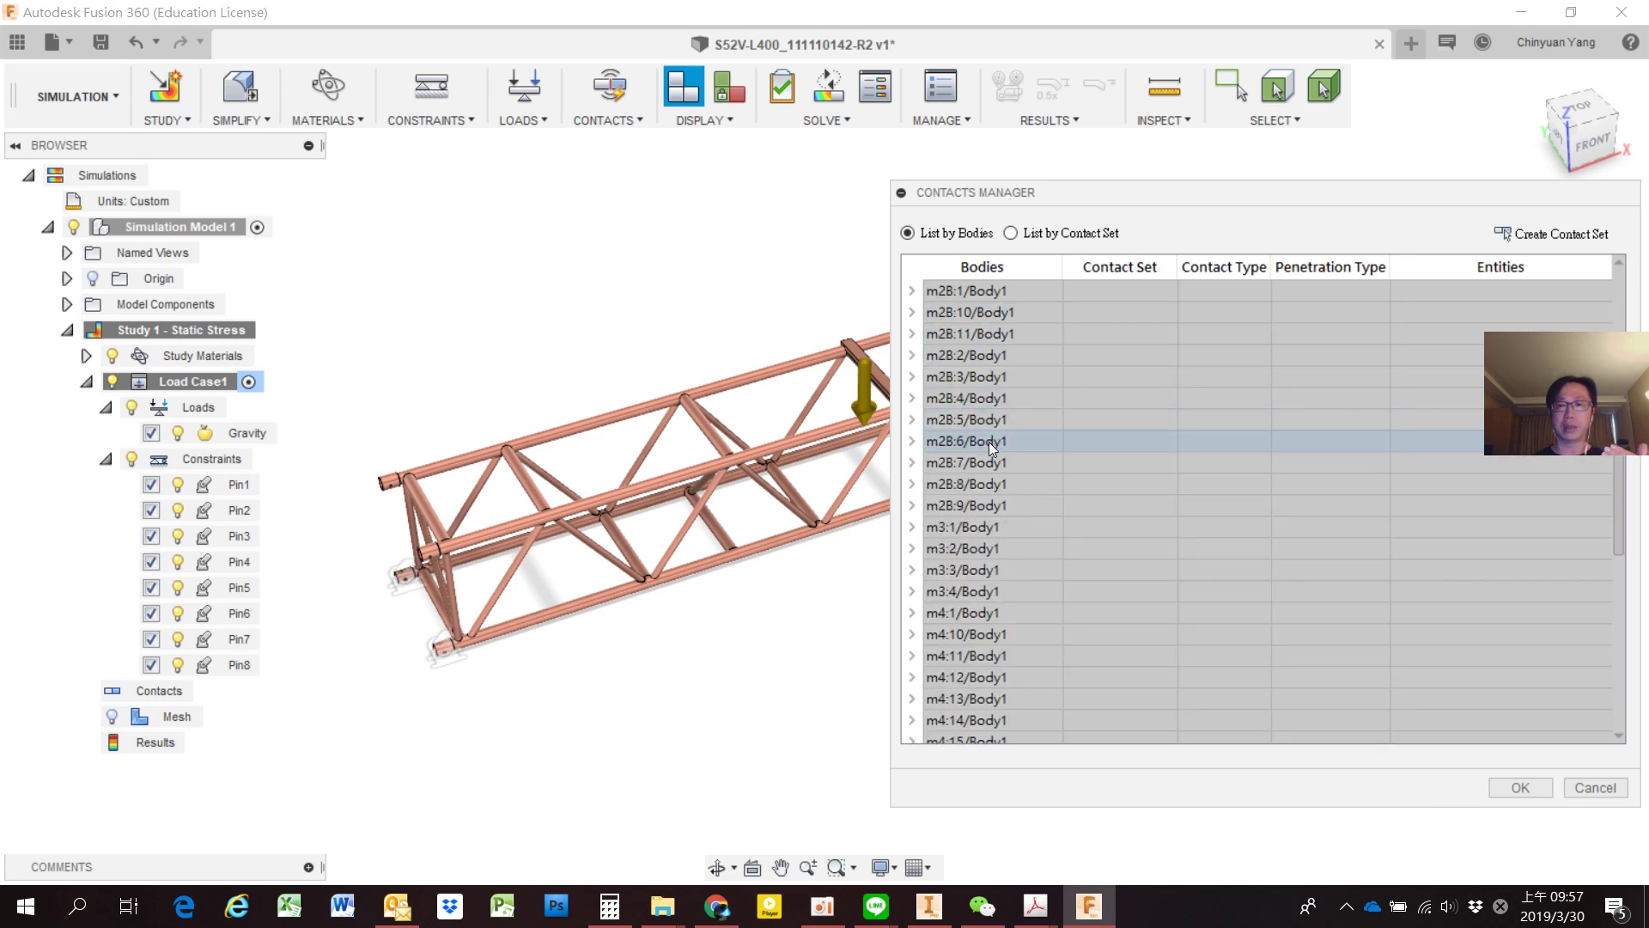
pyautogui.click(913, 464)
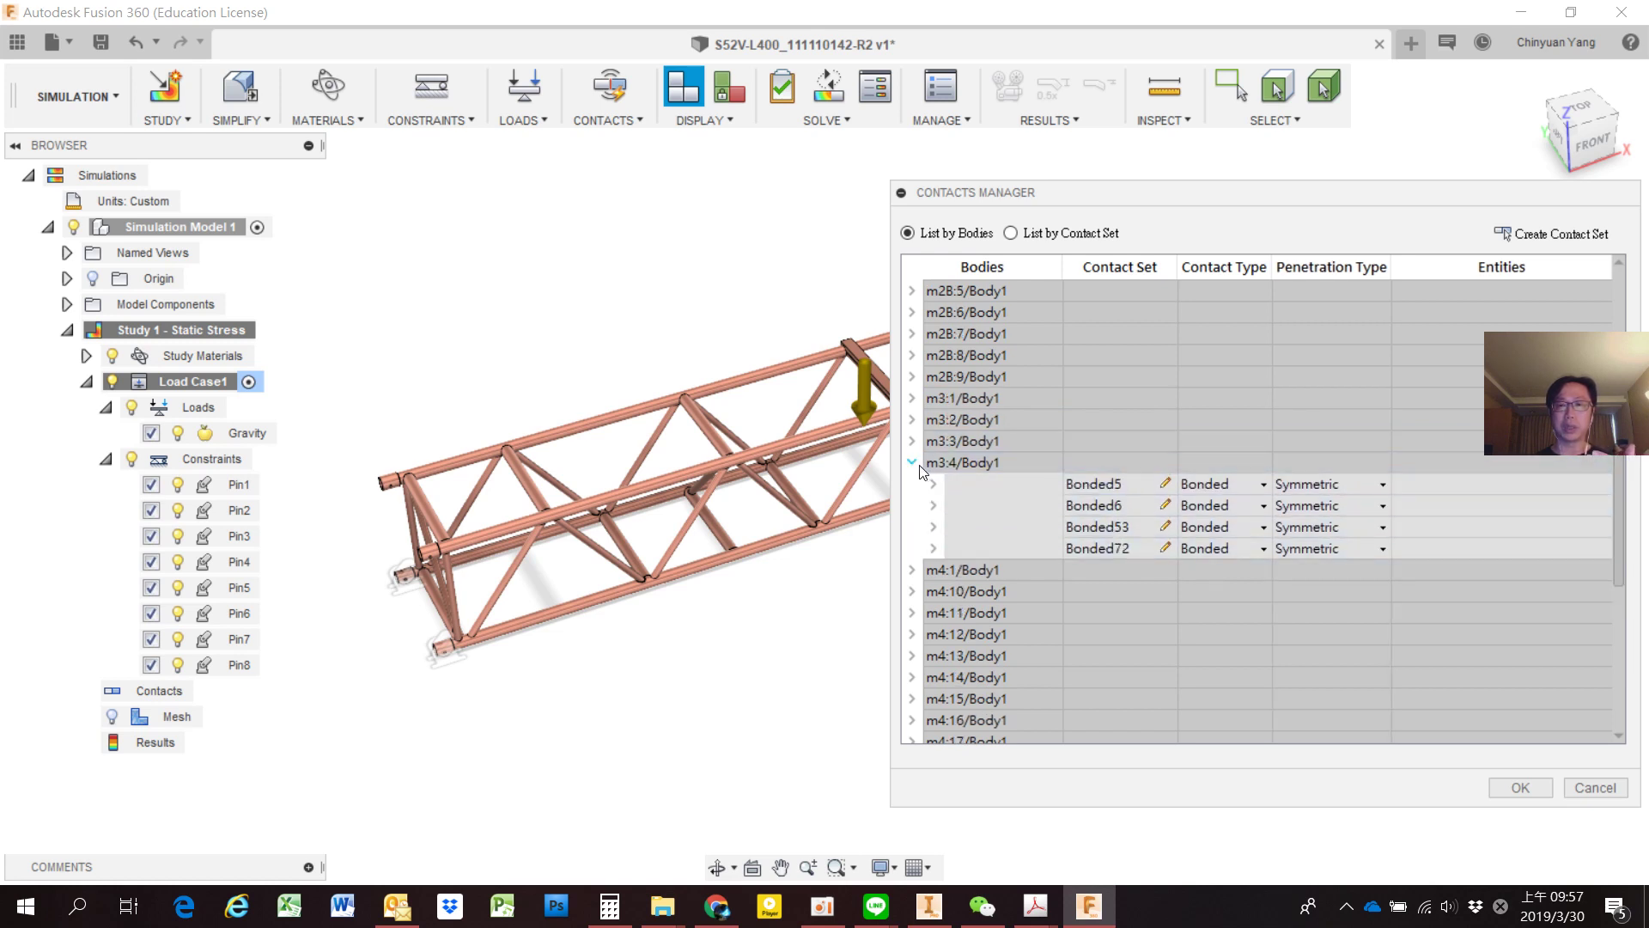
pyautogui.click(913, 463)
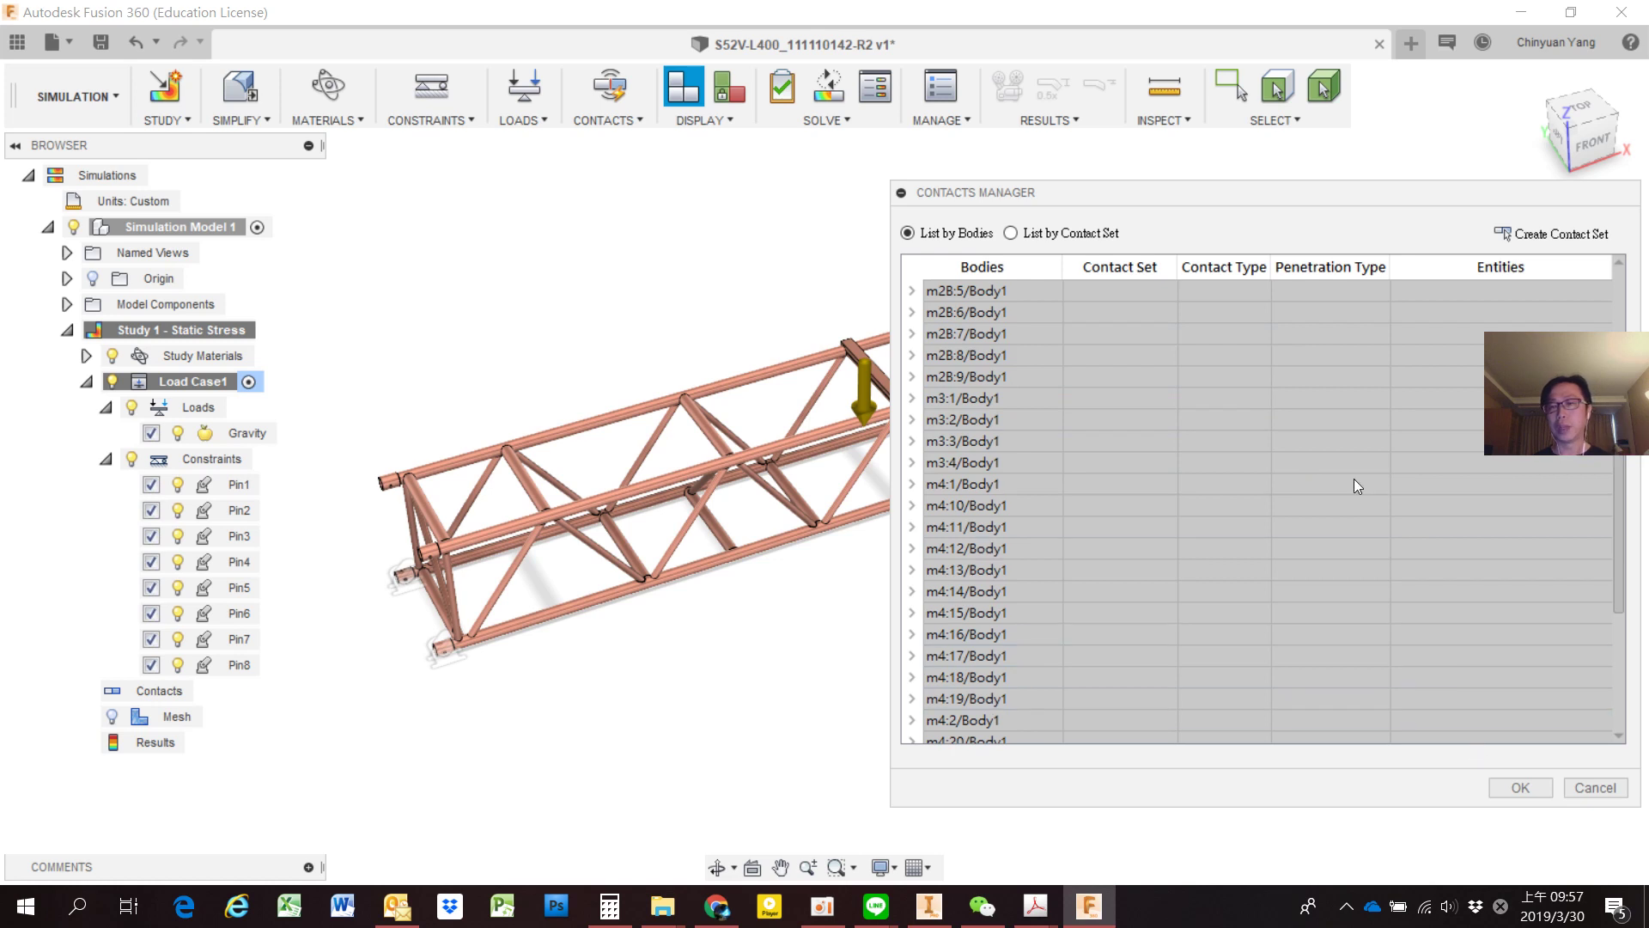
pyautogui.moveTo(1583, 129)
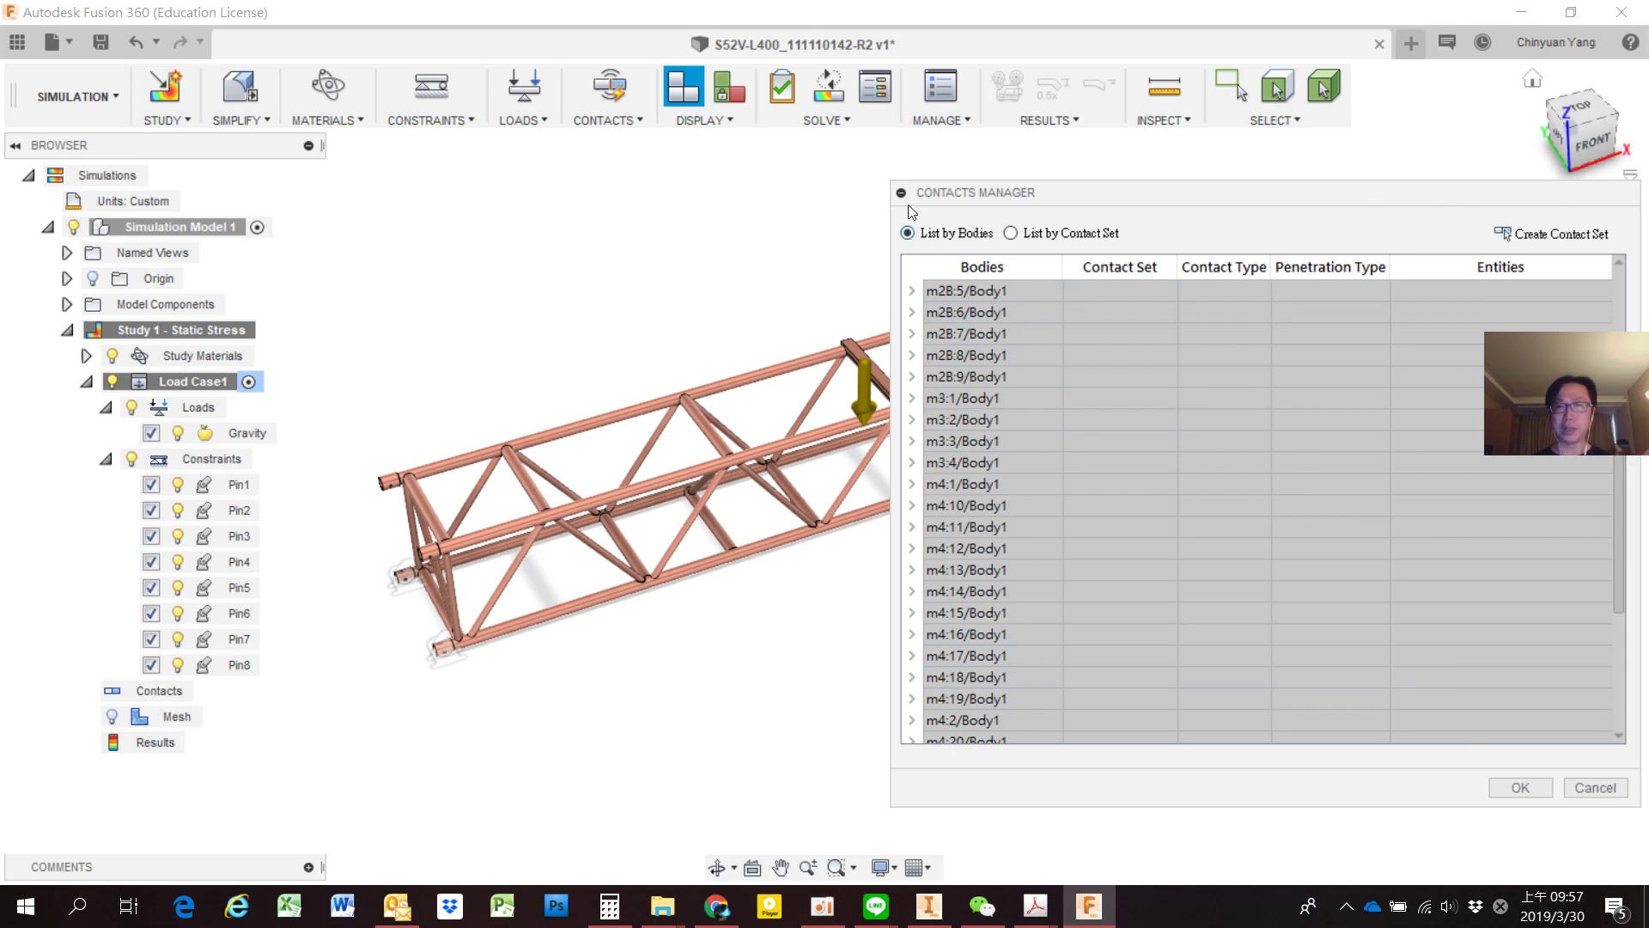
pyautogui.click(1012, 235)
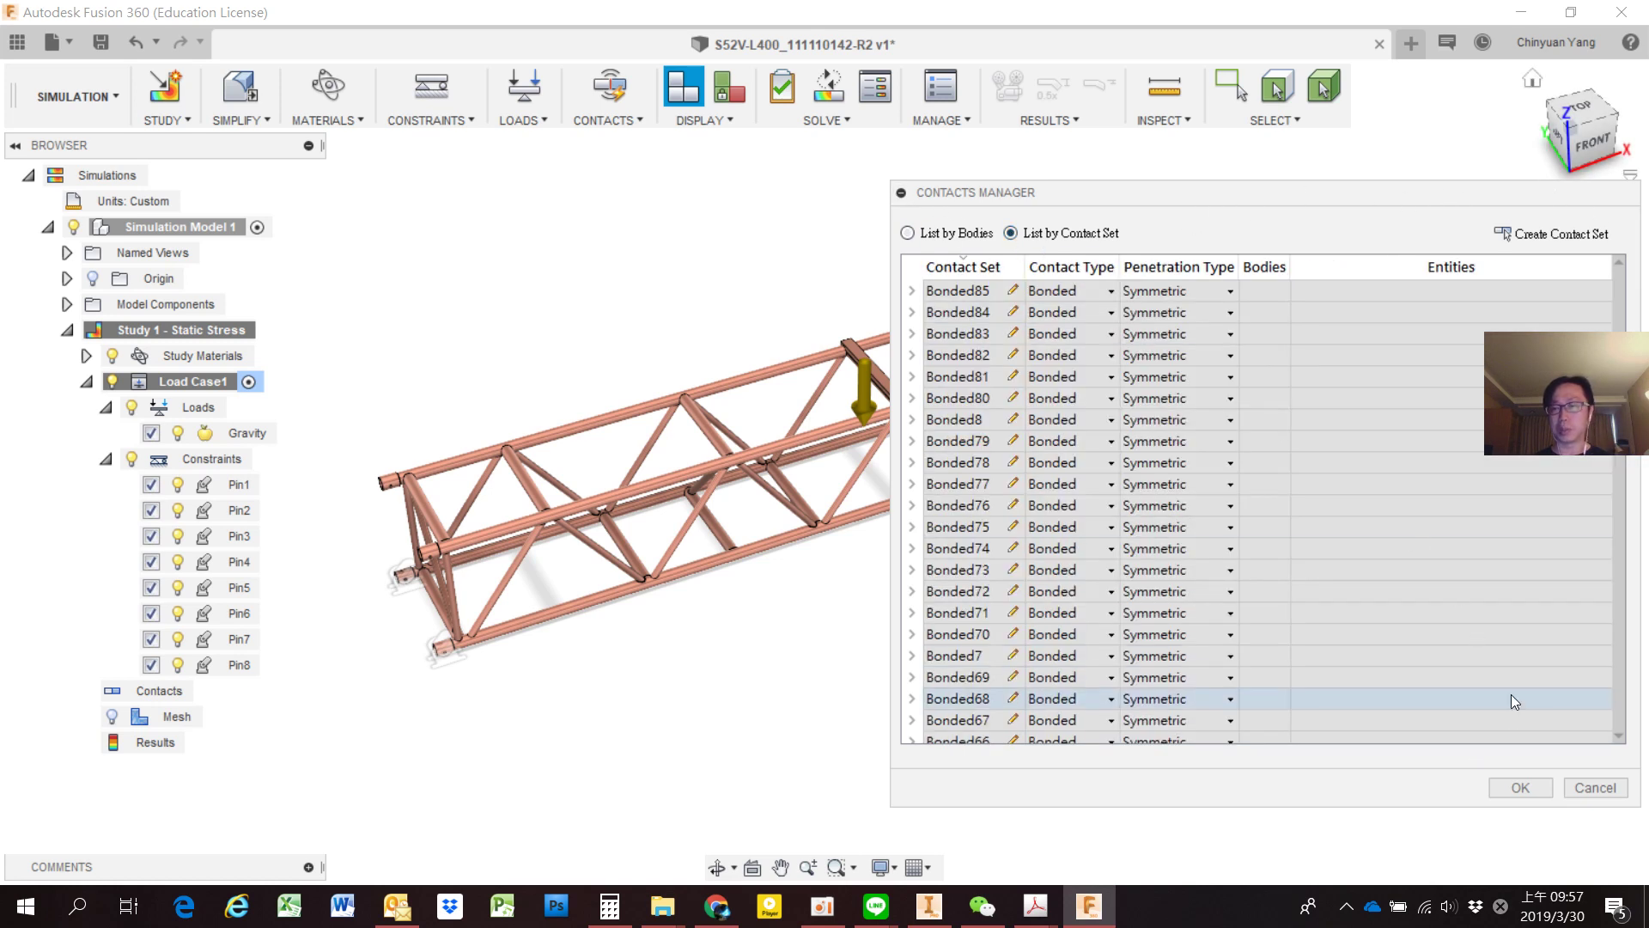
pyautogui.click(1595, 791)
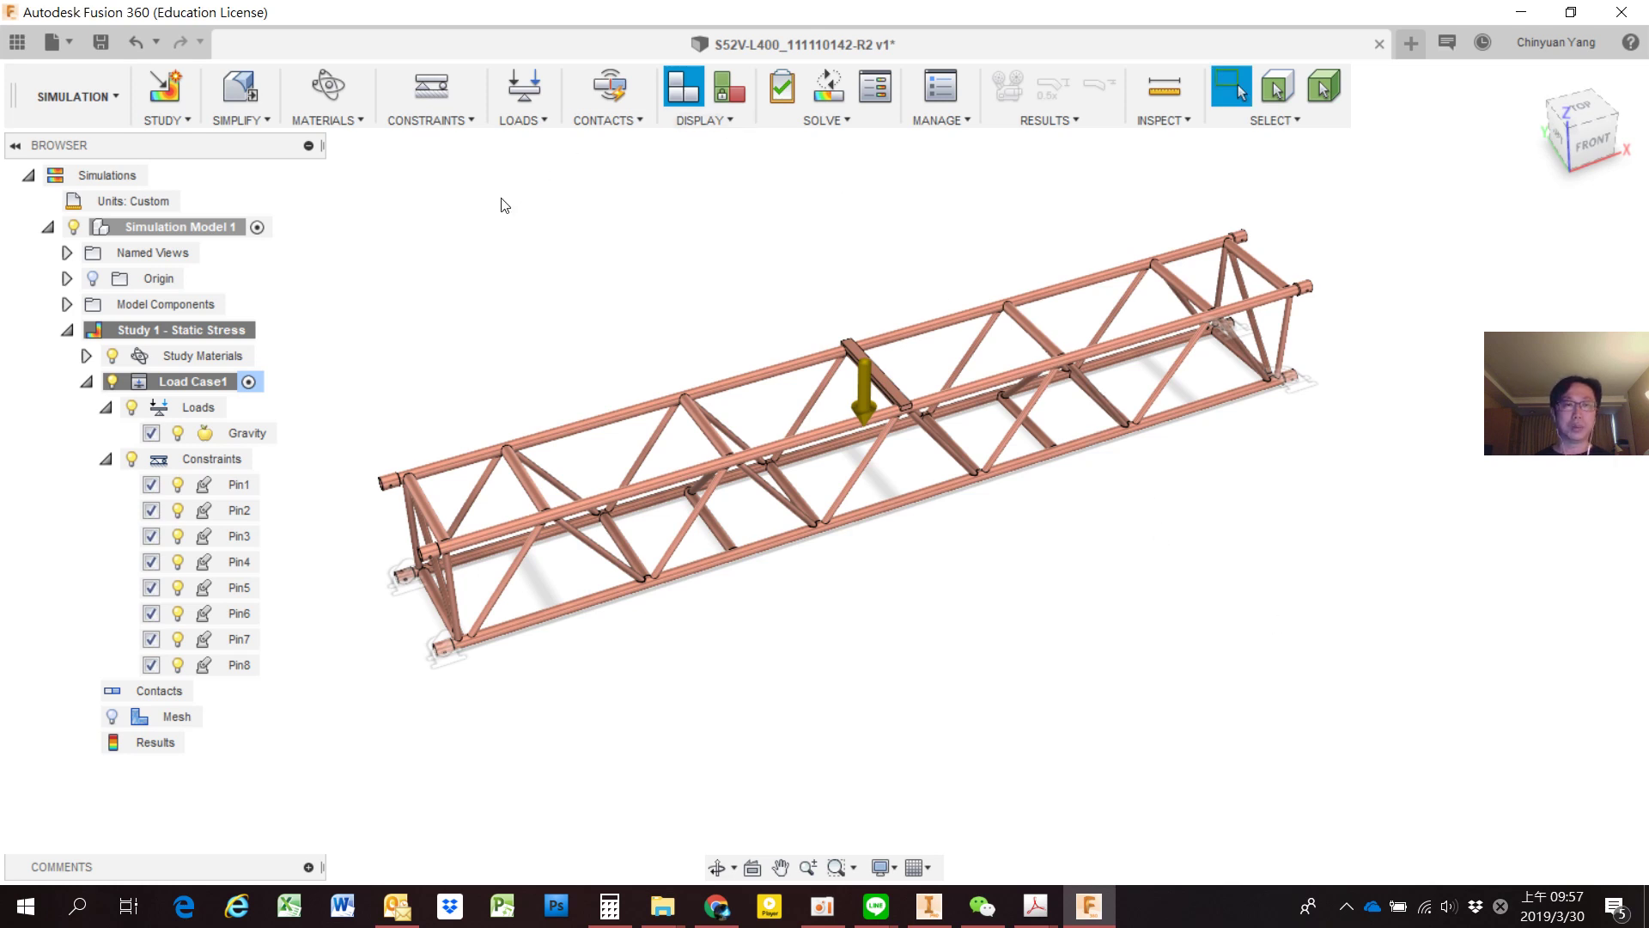
pyautogui.click(787, 94)
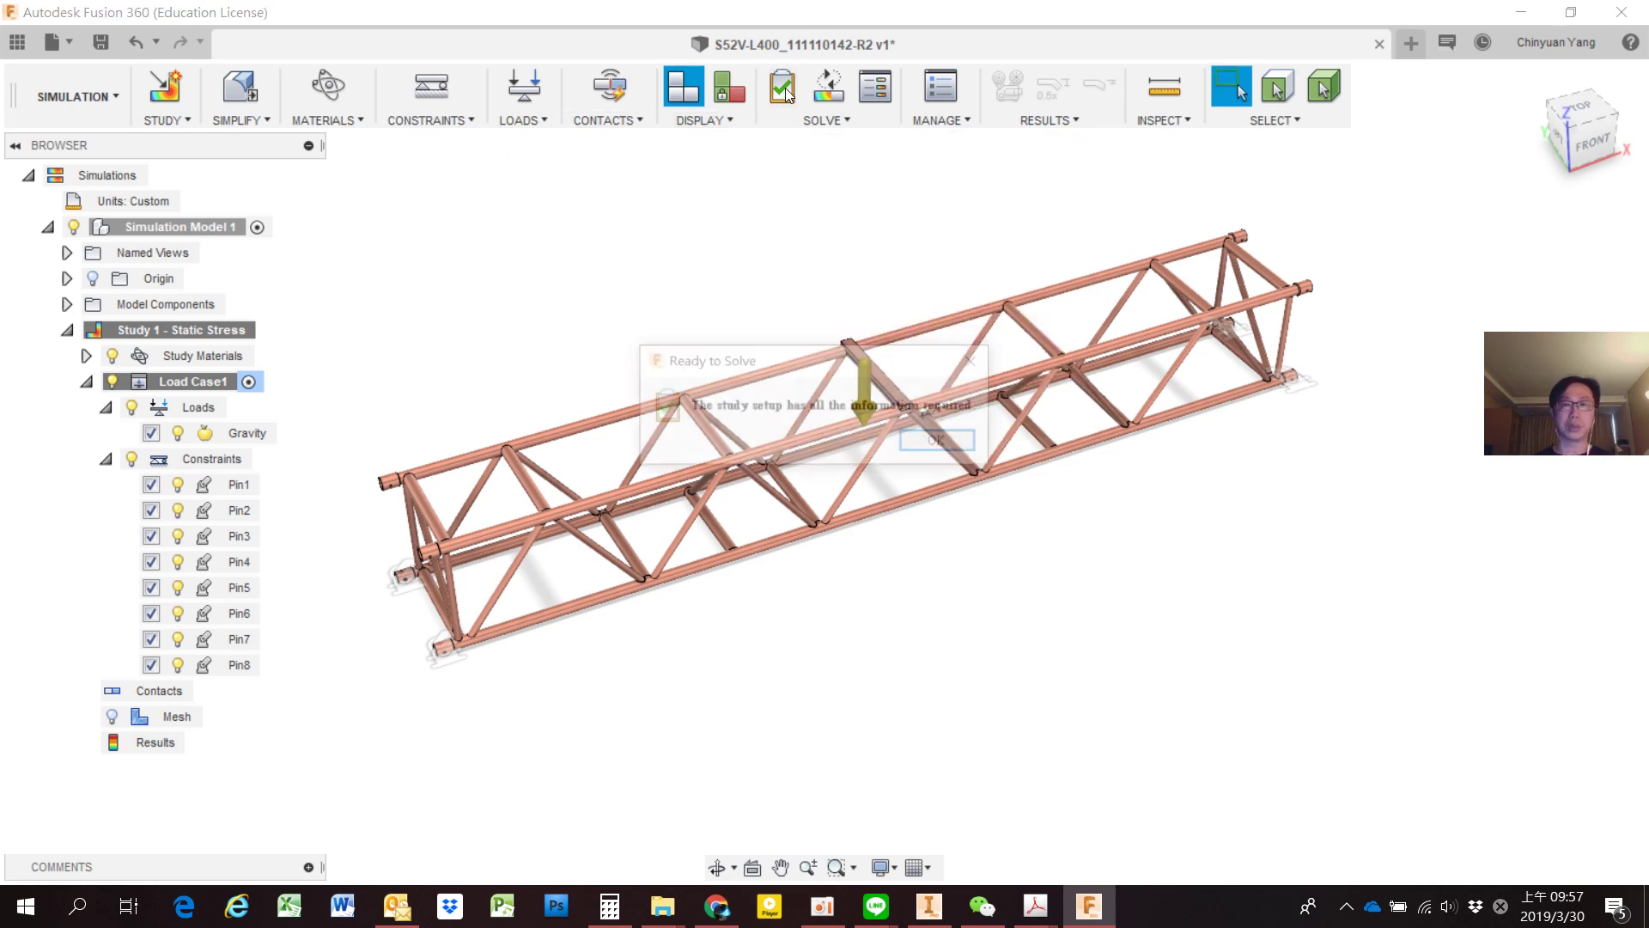
pyautogui.click(934, 444)
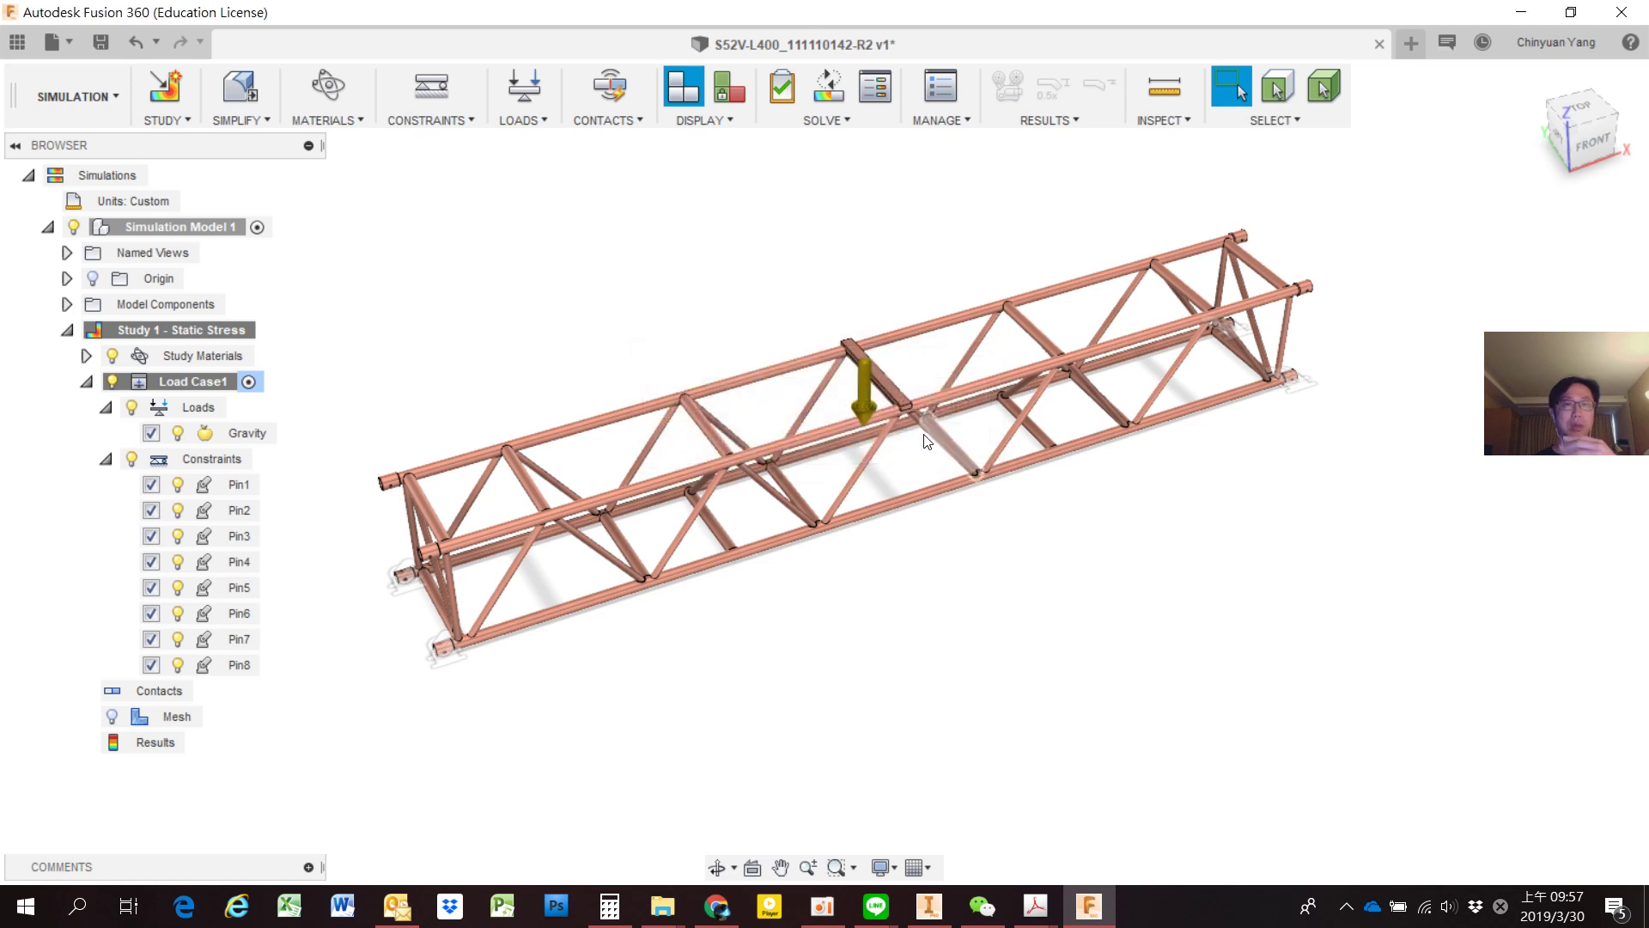
pyautogui.click(605, 121)
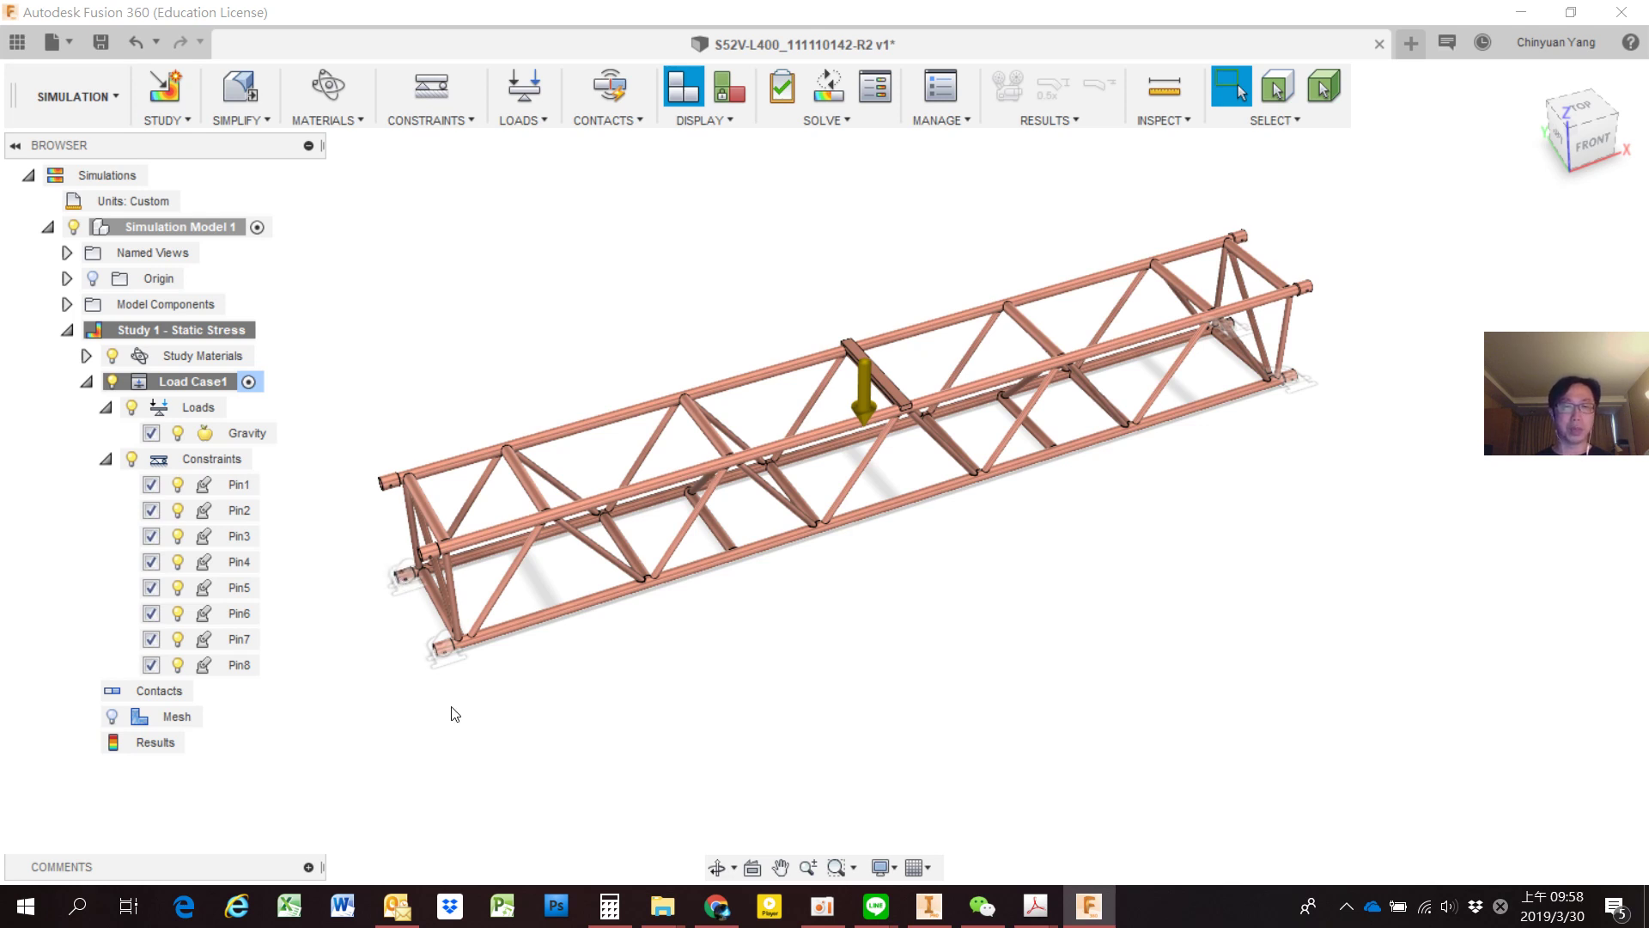
# Zoom onto the cross-bar, start a Force structural load, then view the 6082-T6 aluminium page.
pyautogui.scroll(1, 880, 338)
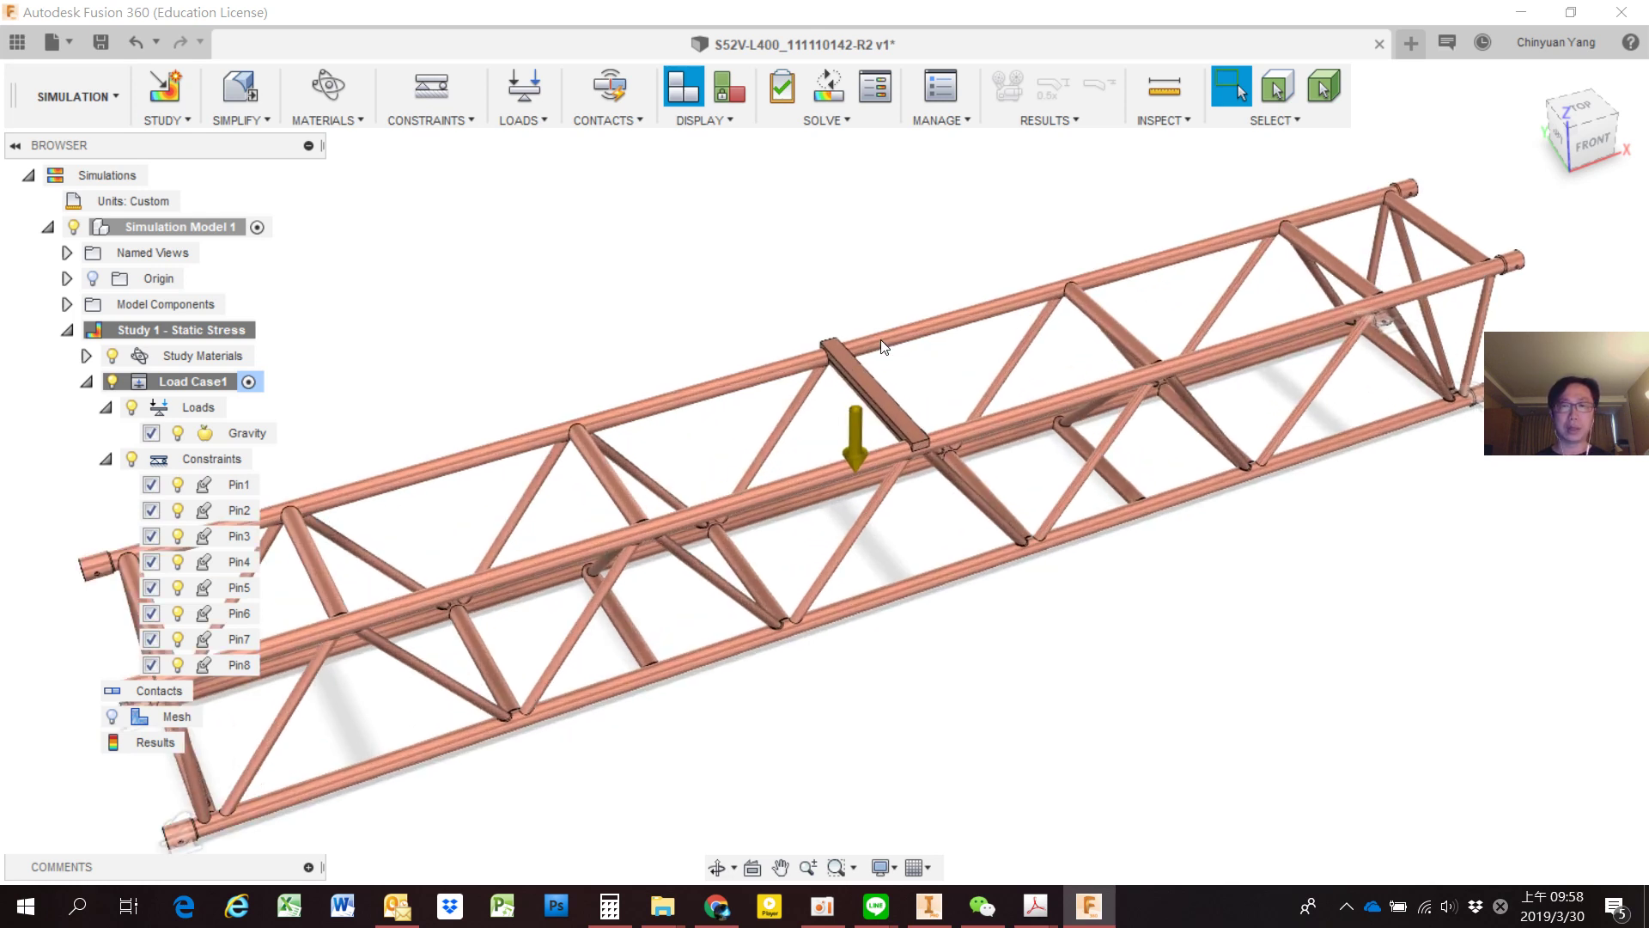
pyautogui.scroll(2, 880, 340)
pyautogui.scroll(2, 881, 344)
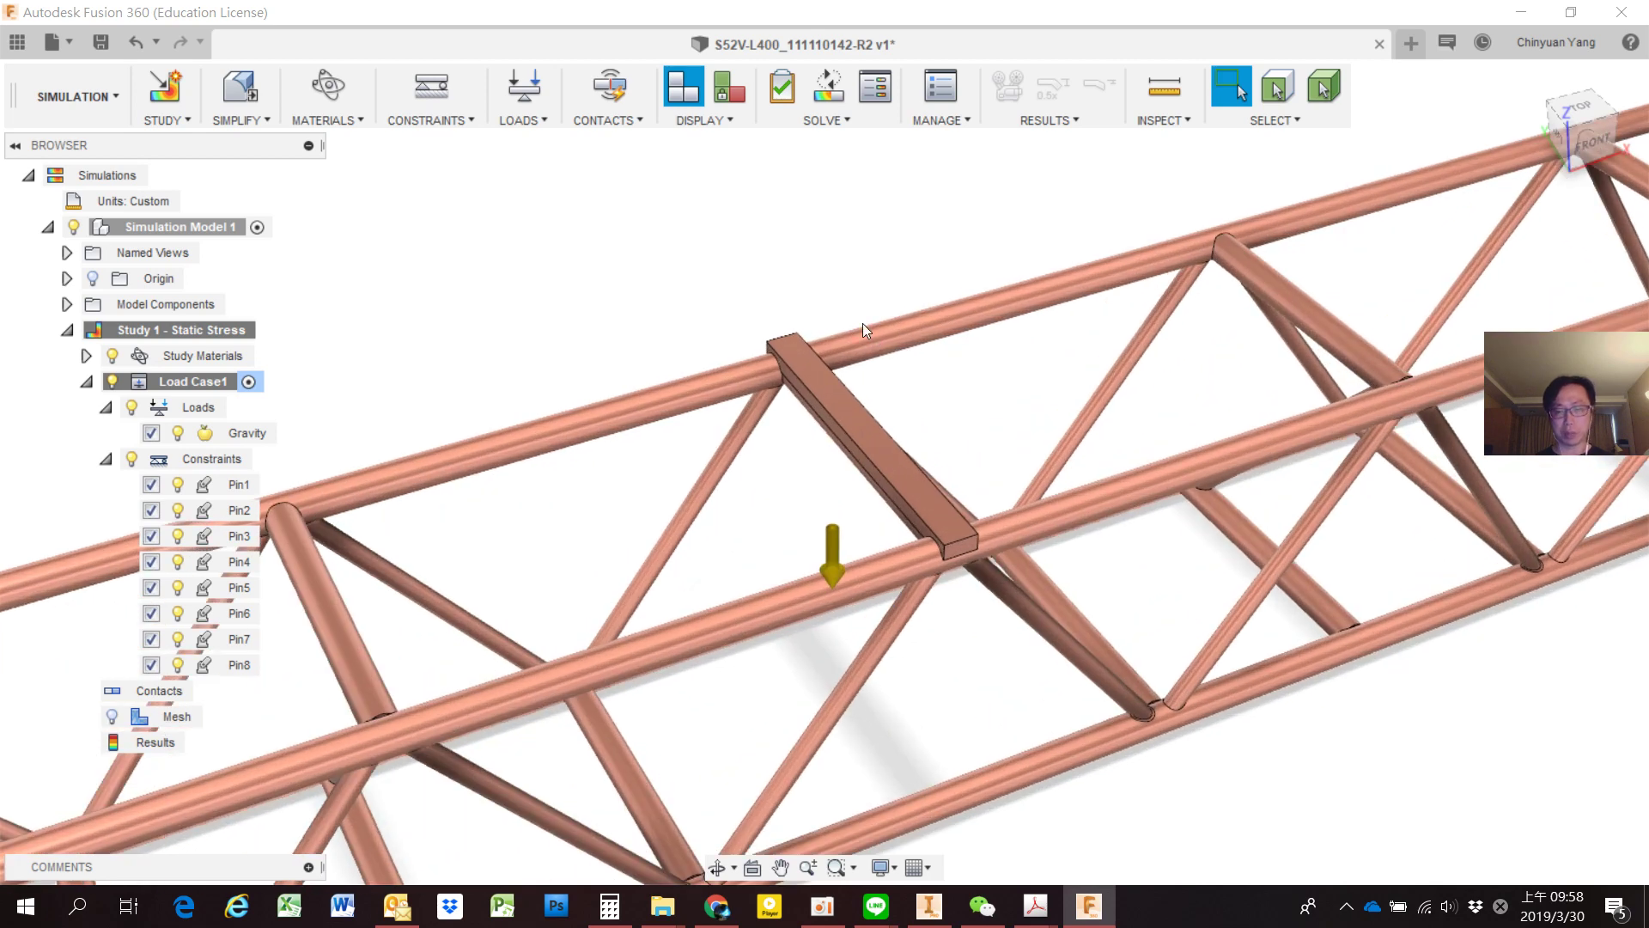
pyautogui.press('l')
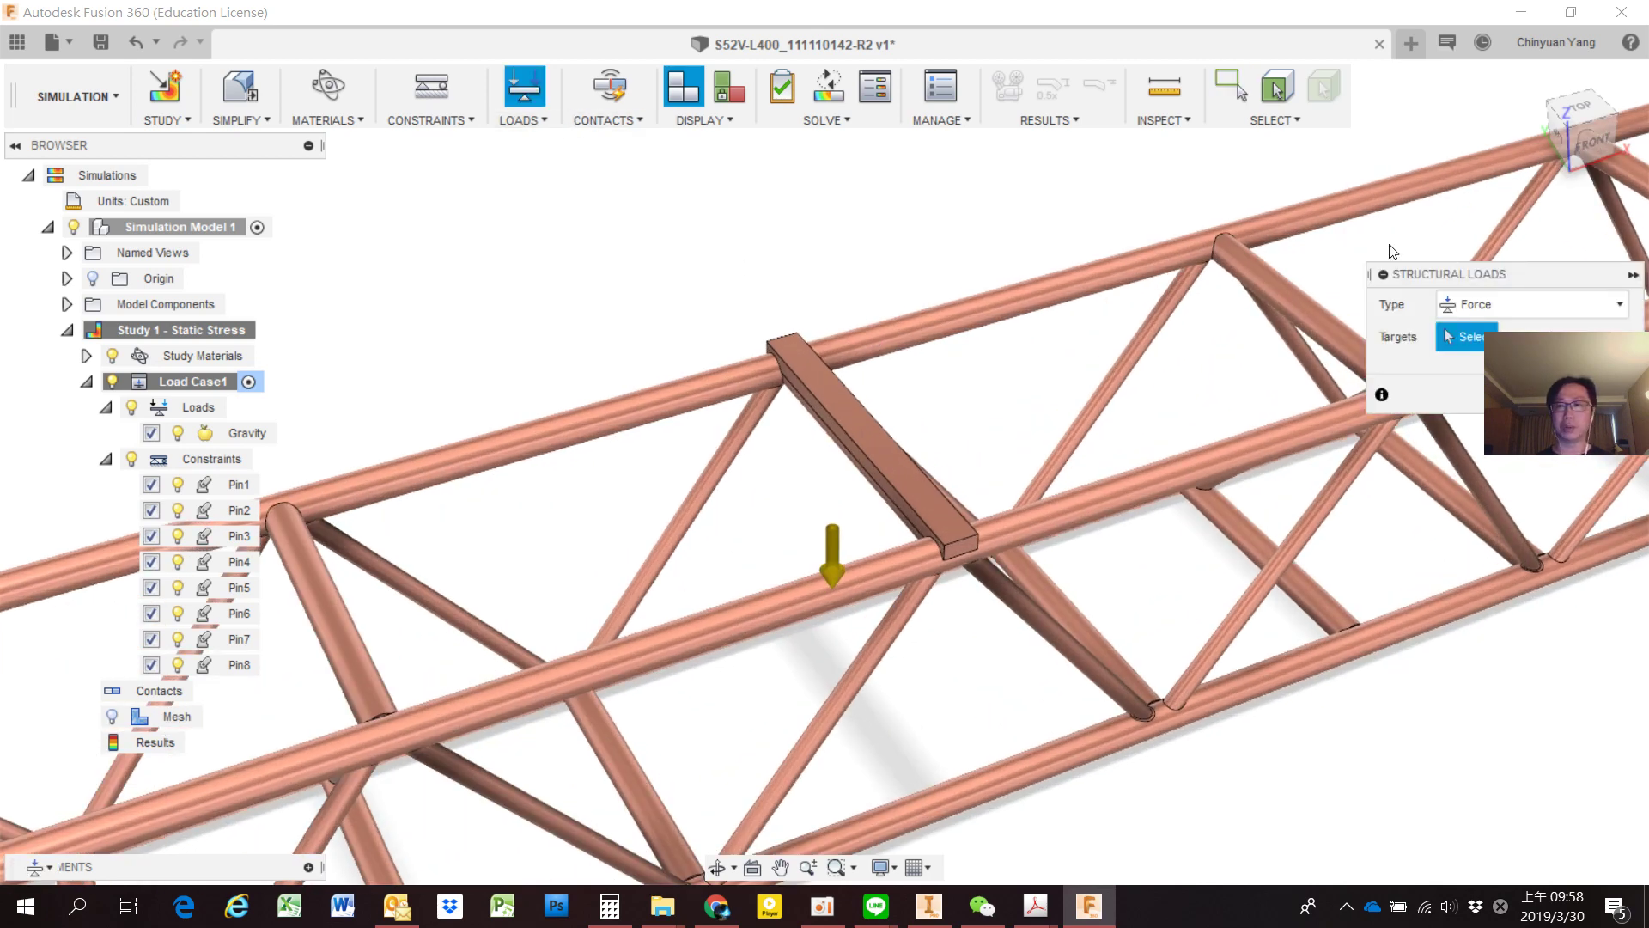
pyautogui.moveTo(1475, 276); pyautogui.dragTo(485, 172)
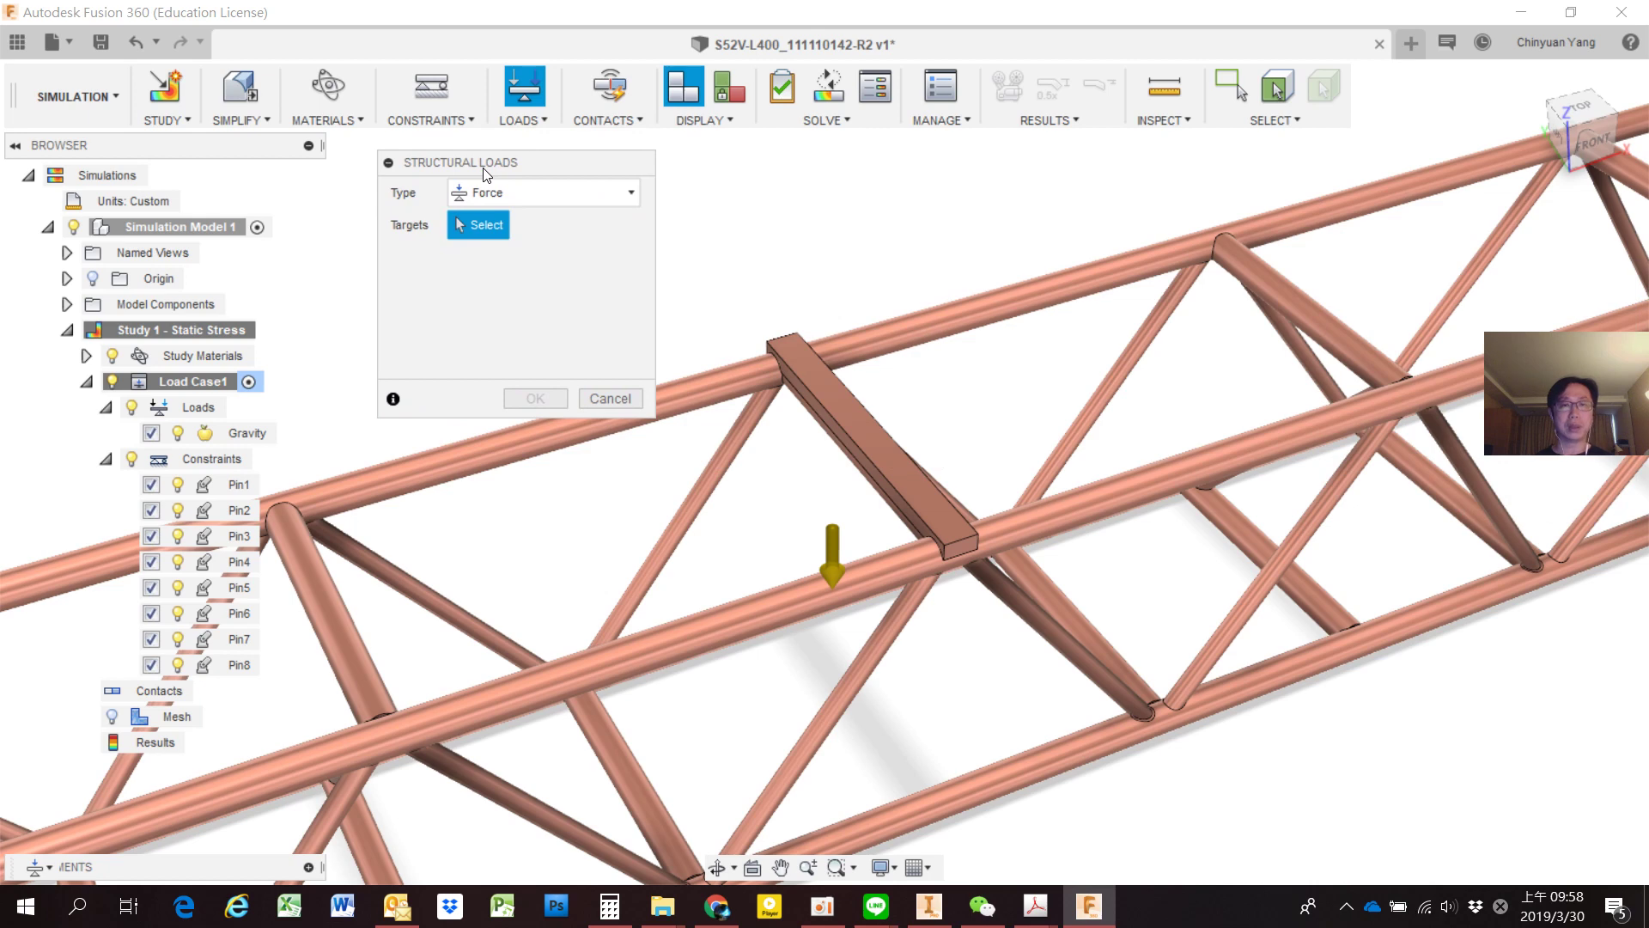
pyautogui.hotkey('alt', 'Tab')
pyautogui.hotkey('alt', 'Tab')
pyautogui.hotkey('alt', 'Tab')
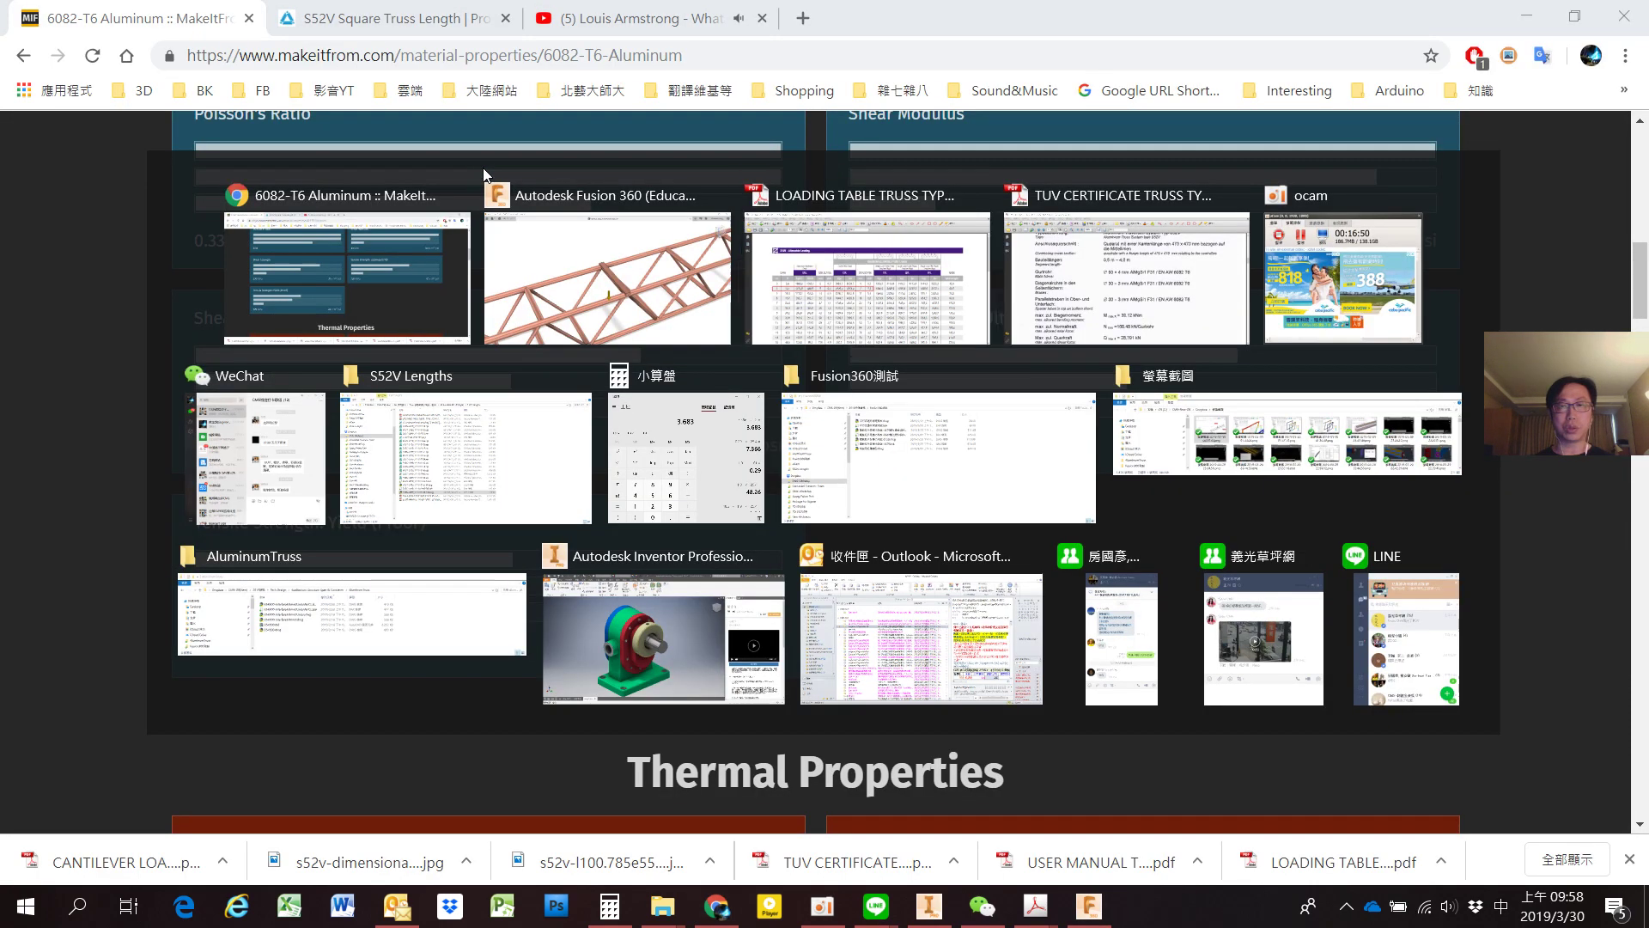
pyautogui.hotkey('alt', 'Tab')
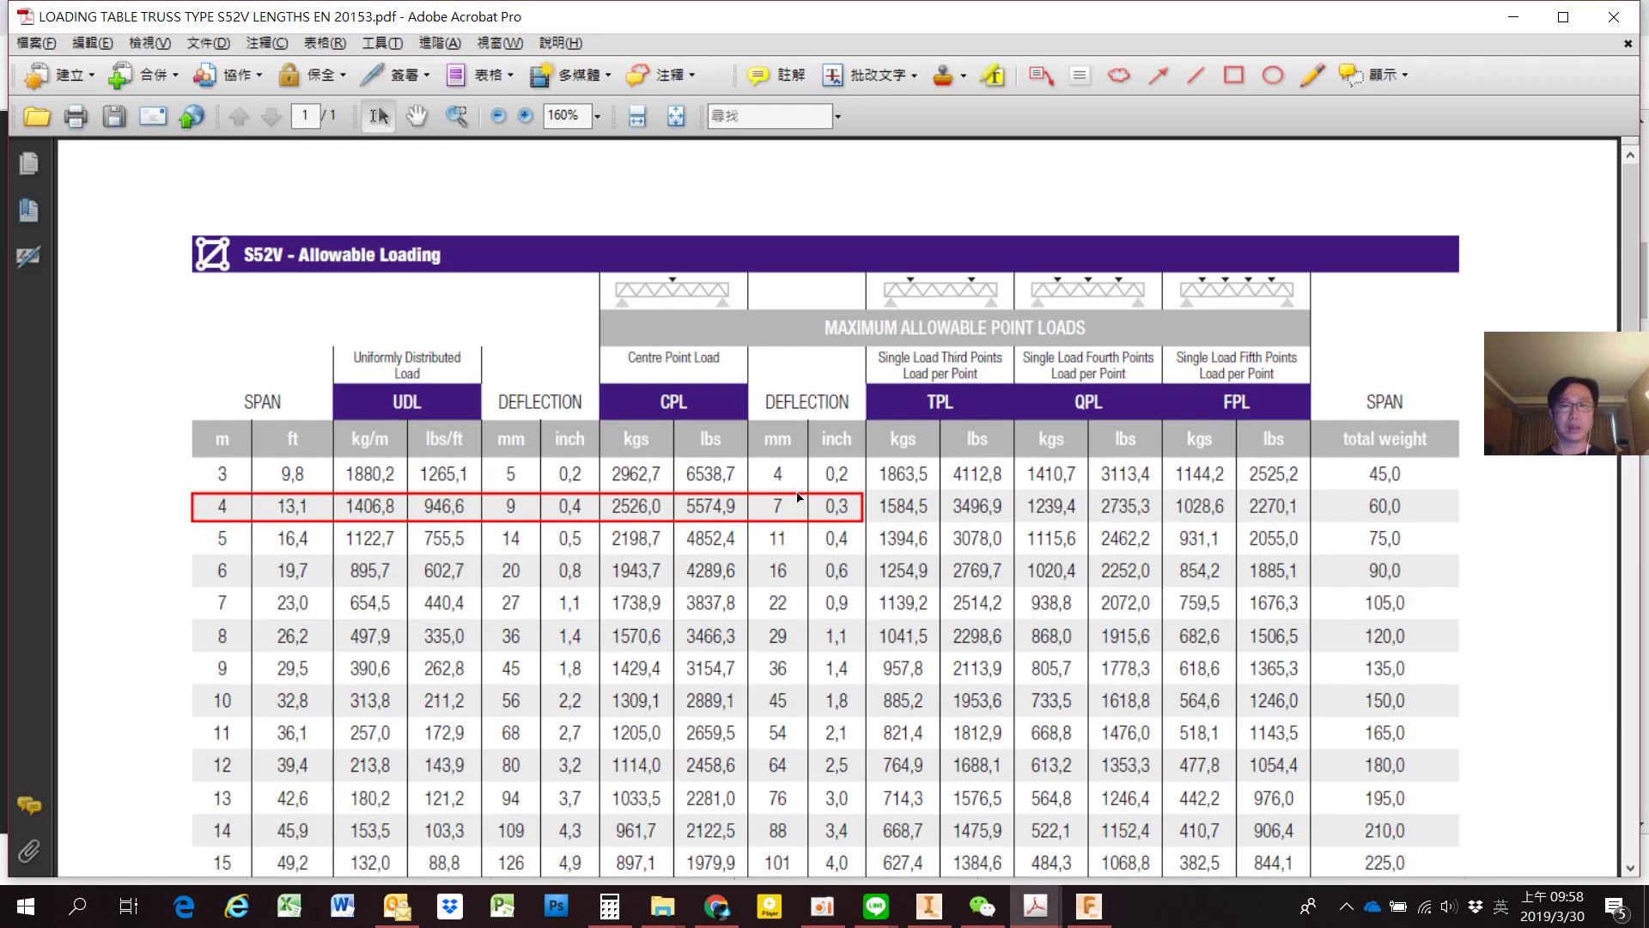
# Read the 2526 kg centre point load for the 4 m span in the S52V loading table.
pyautogui.click(799, 499)
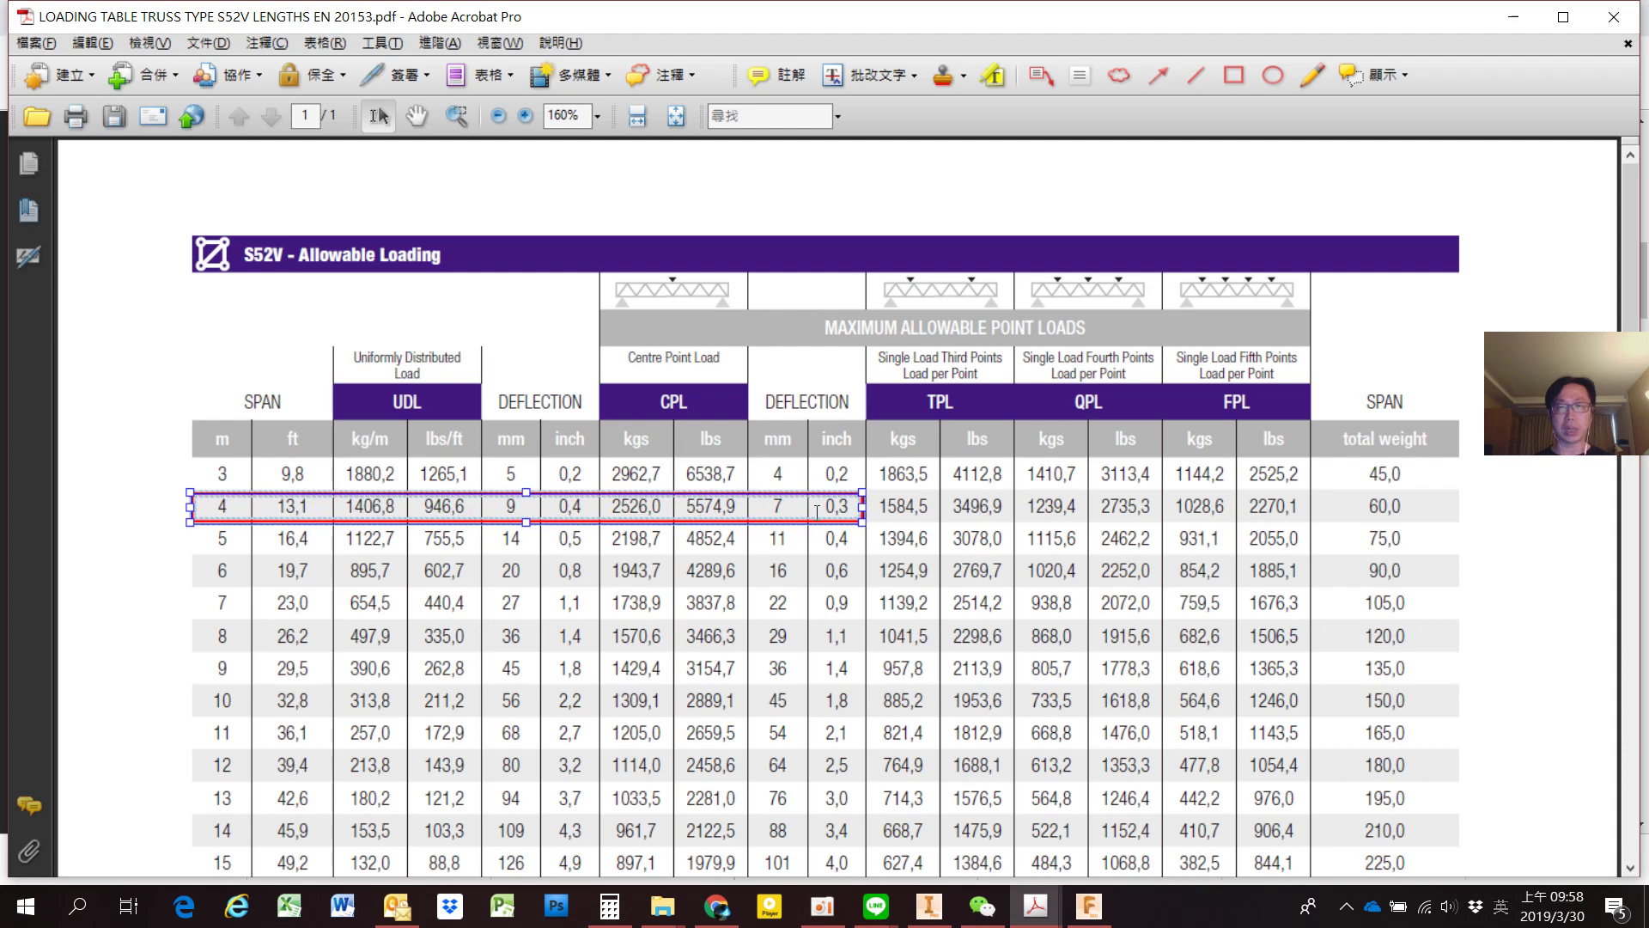
pyautogui.hotkey('alt', 'Tab')
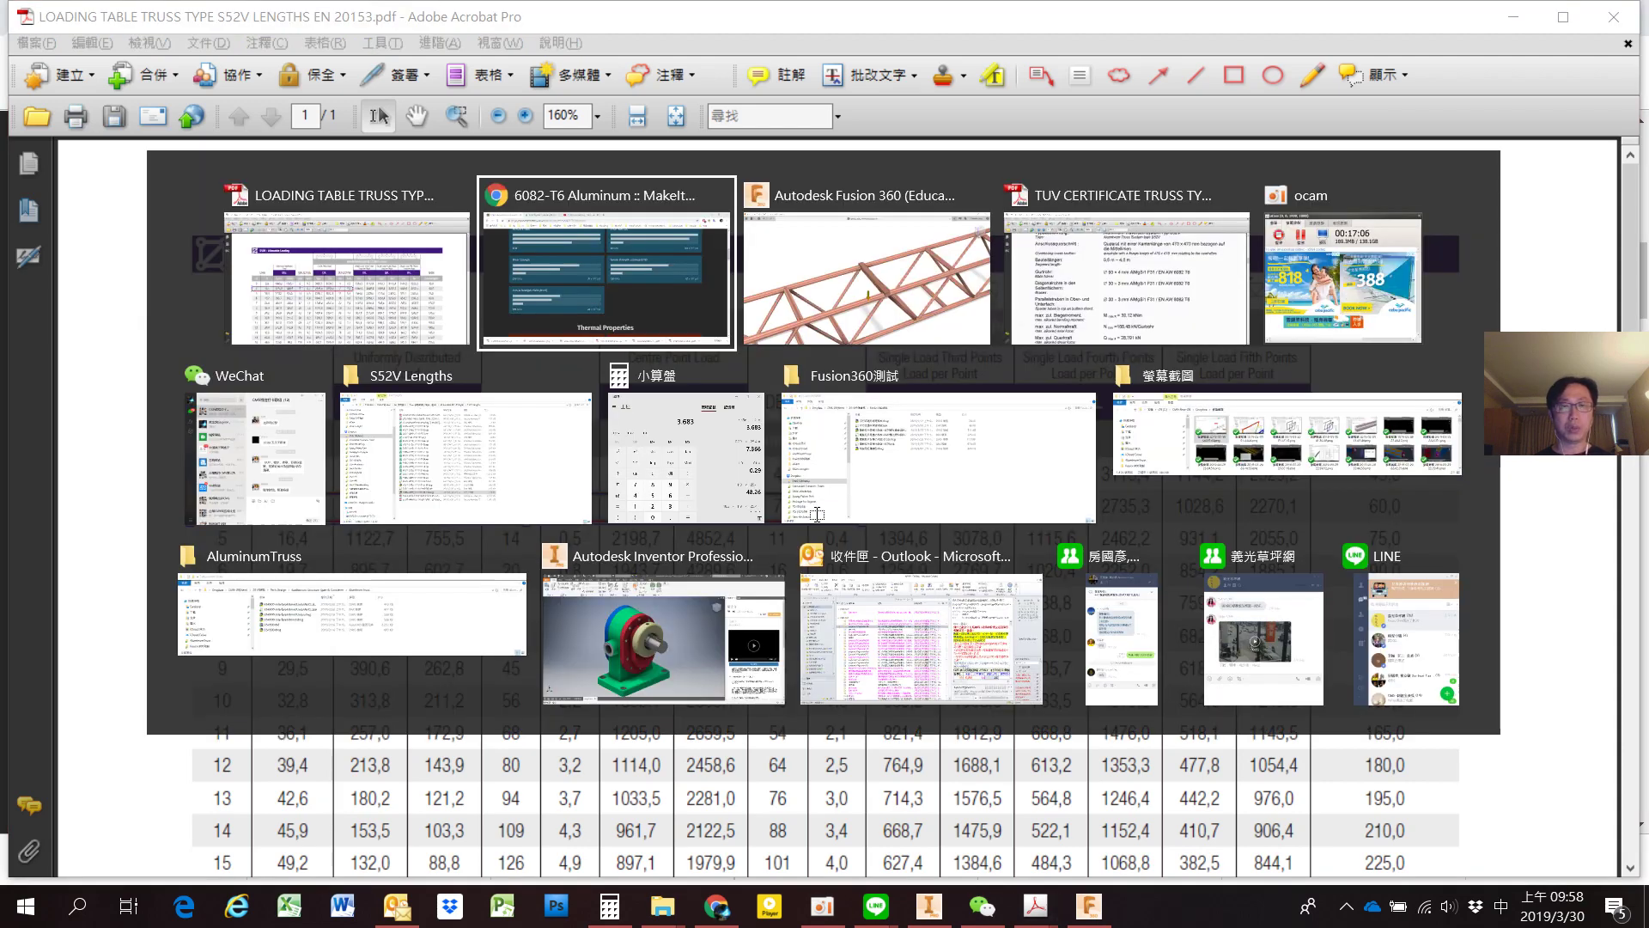
pyautogui.hotkey('alt', 'Tab')
pyautogui.hotkey('alt', 'Tab')
pyautogui.hotkey('alt', 'Tab')
pyautogui.hotkey('alt', 'Tab')
pyautogui.hotkey('alt', 'Tab')
pyautogui.hotkey('alt', 'Tab')
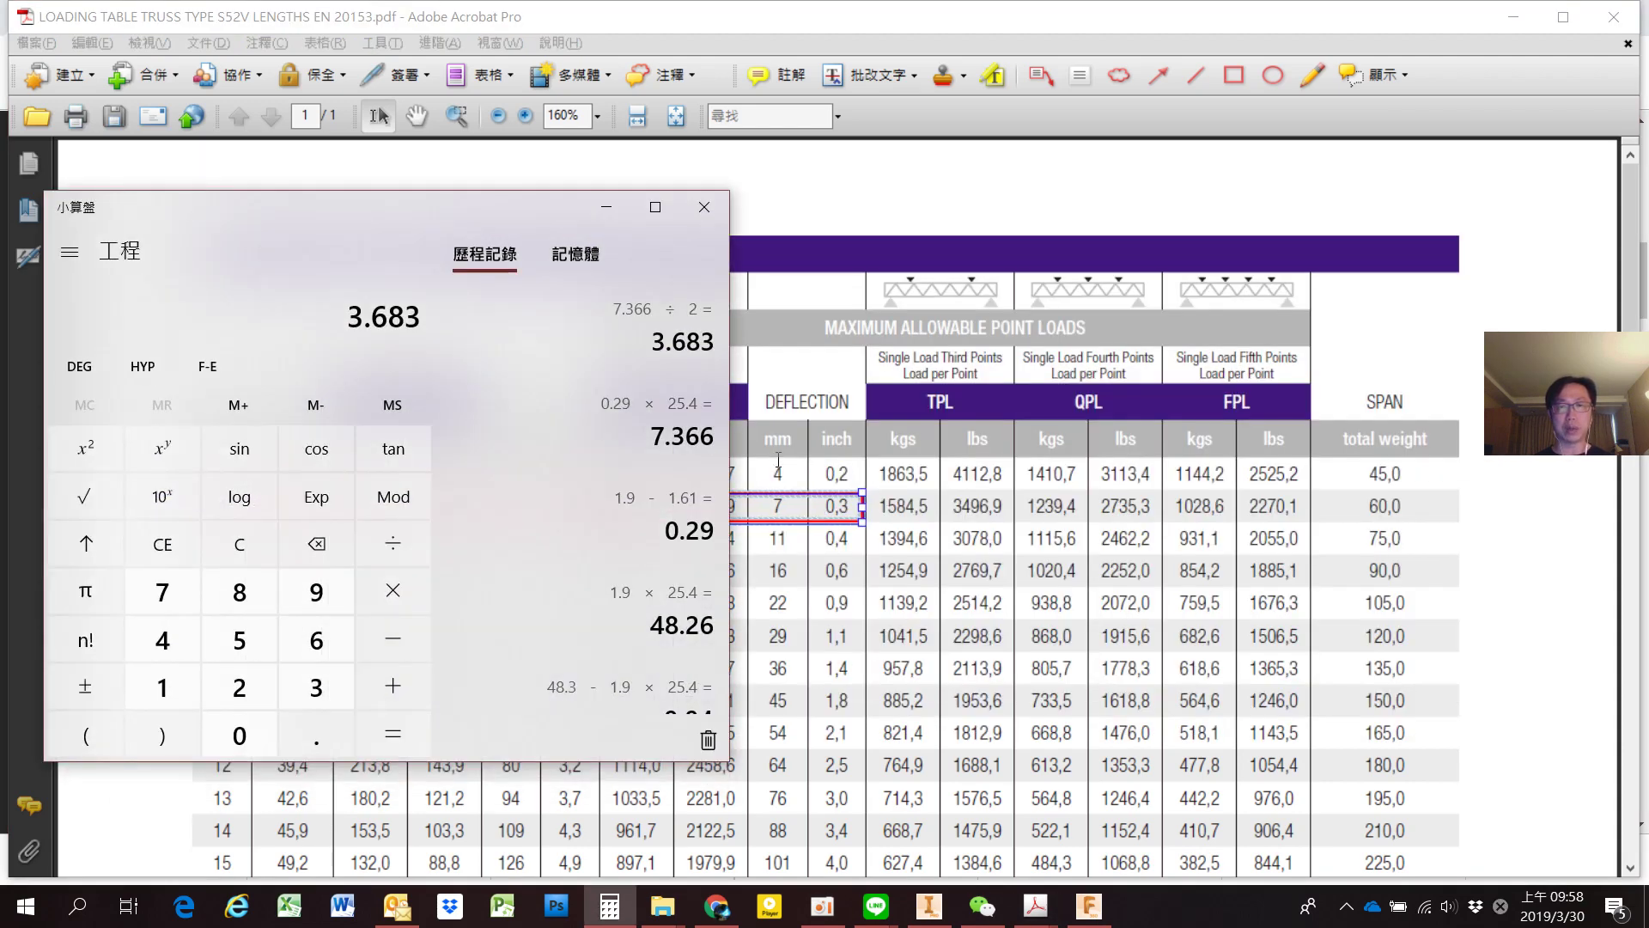
# Convert the 2526 kg load to newtons in Calculator: 2526 × 9.8 = 24,754.8.
pyautogui.press('Escape')
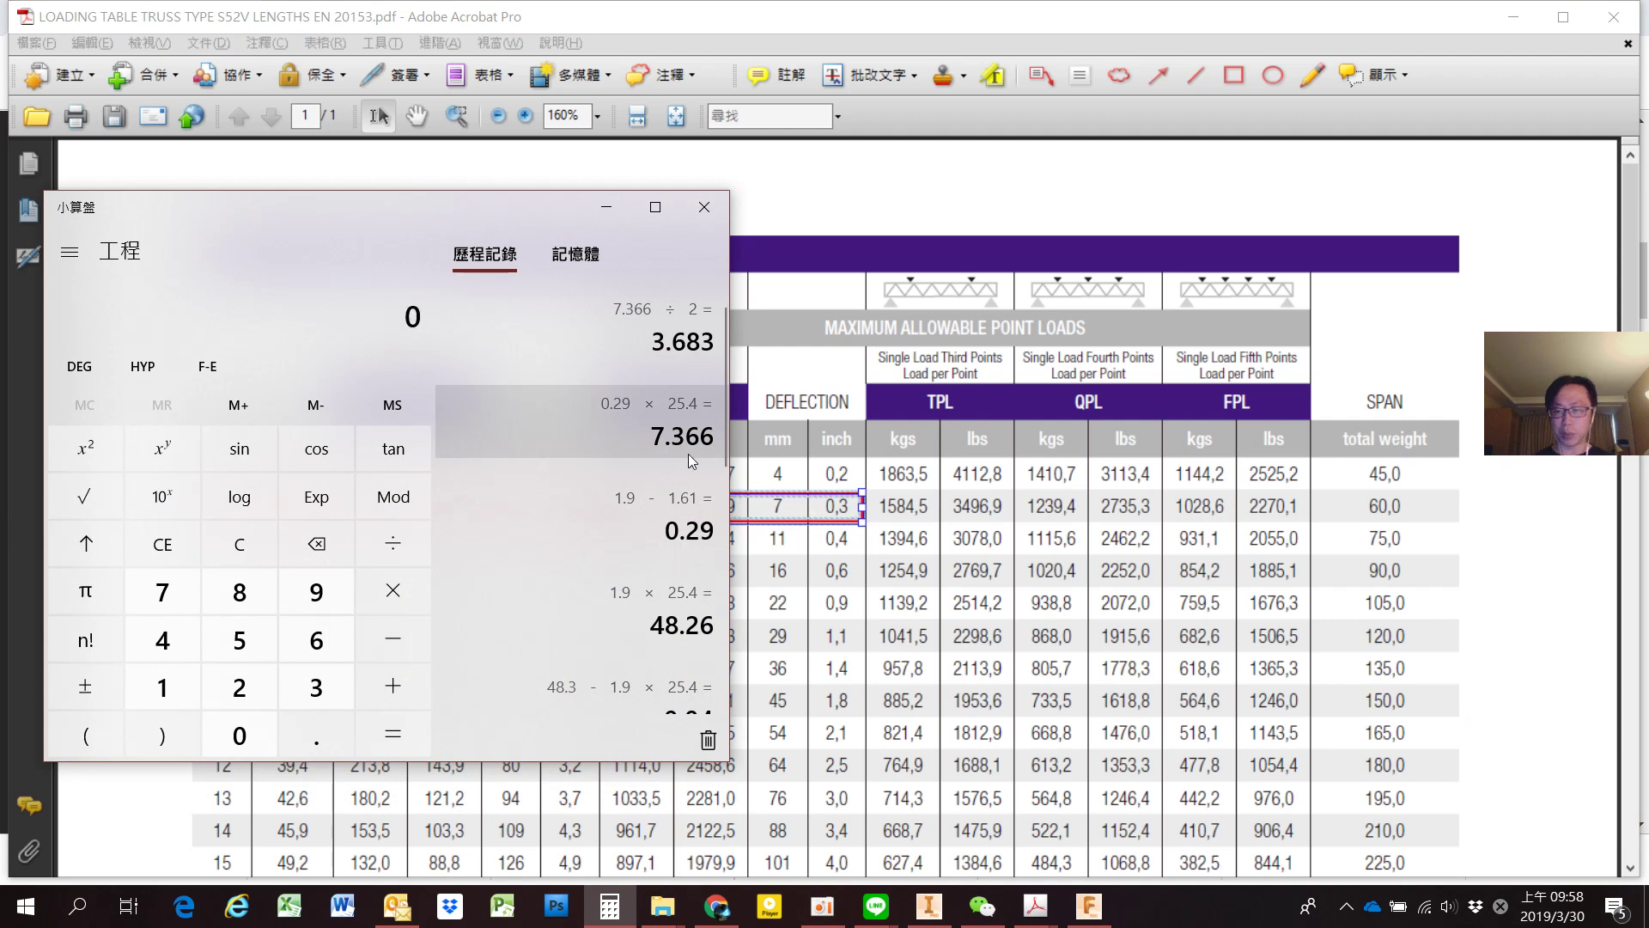
pyautogui.write('2,5')
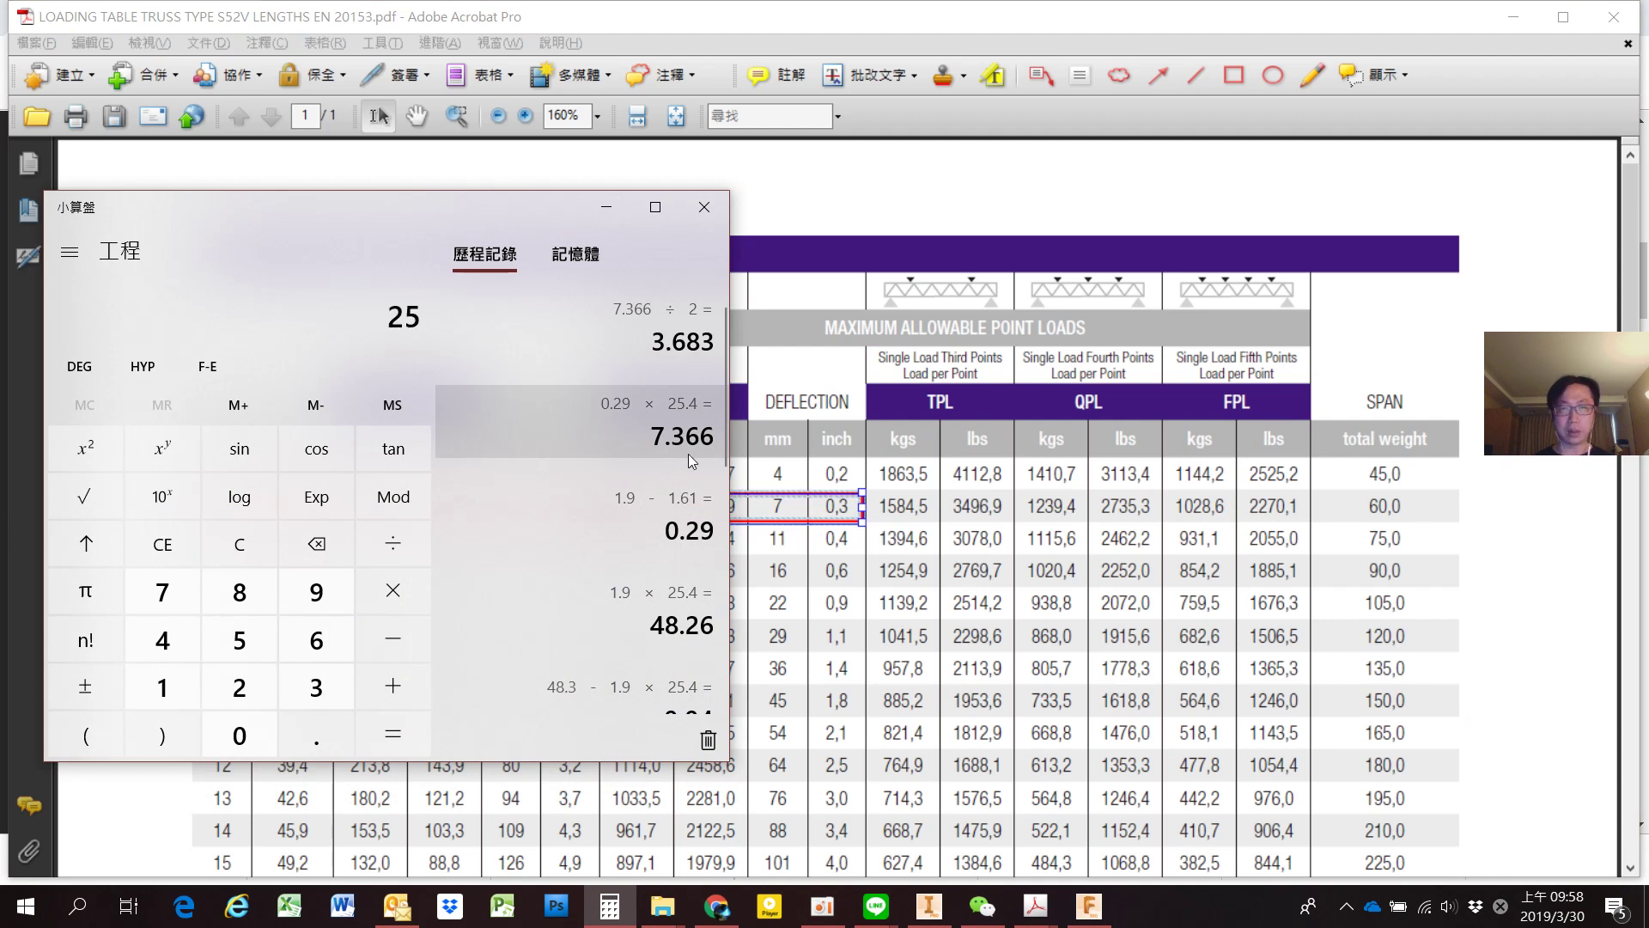
pyautogui.write('26')
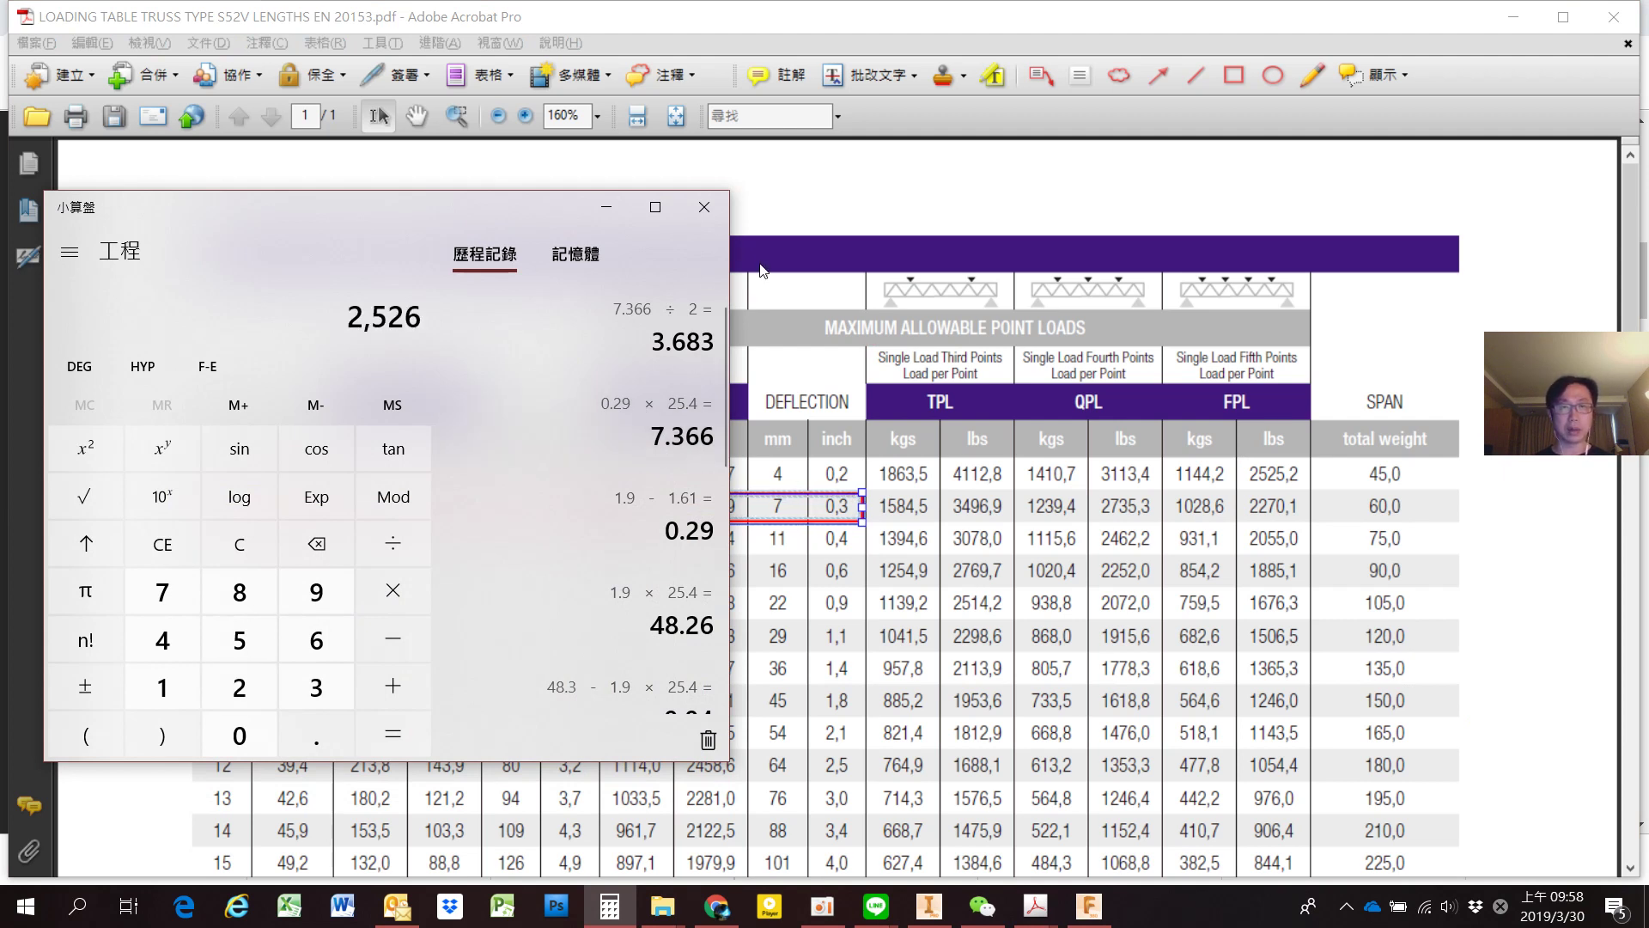
pyautogui.moveTo(289, 209)
pyautogui.mouseDown()
pyautogui.moveTo(987, 492)
pyautogui.moveTo(1100, 269)
pyautogui.mouseUp()
pyautogui.write('*')
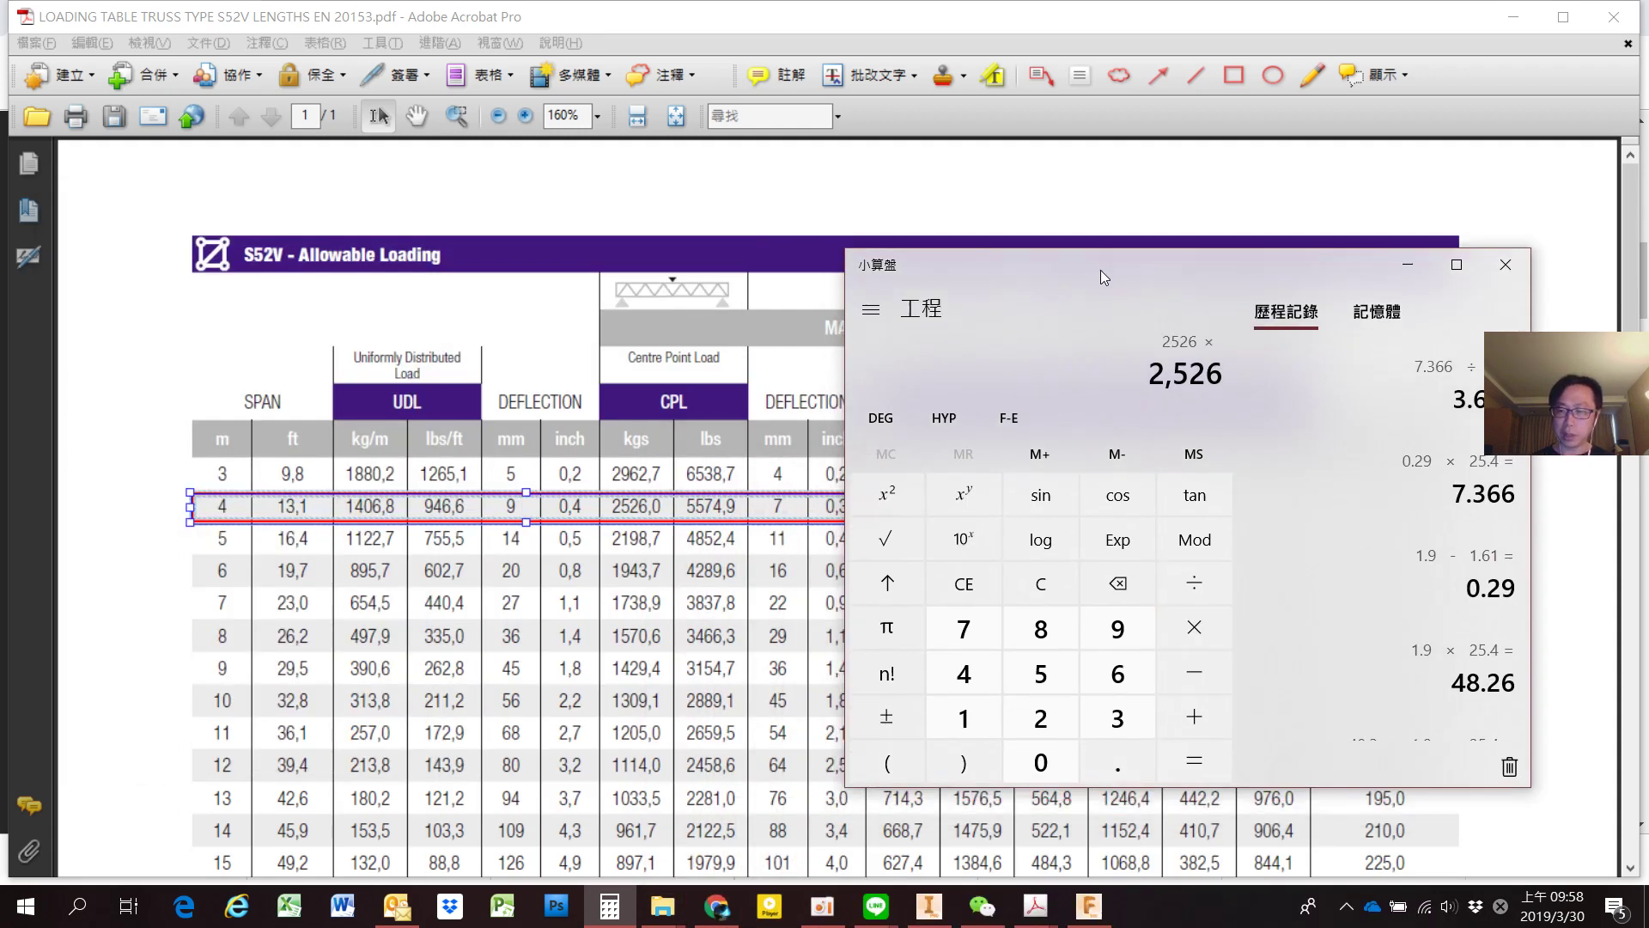
pyautogui.write('9.8')
pyautogui.press('Return')
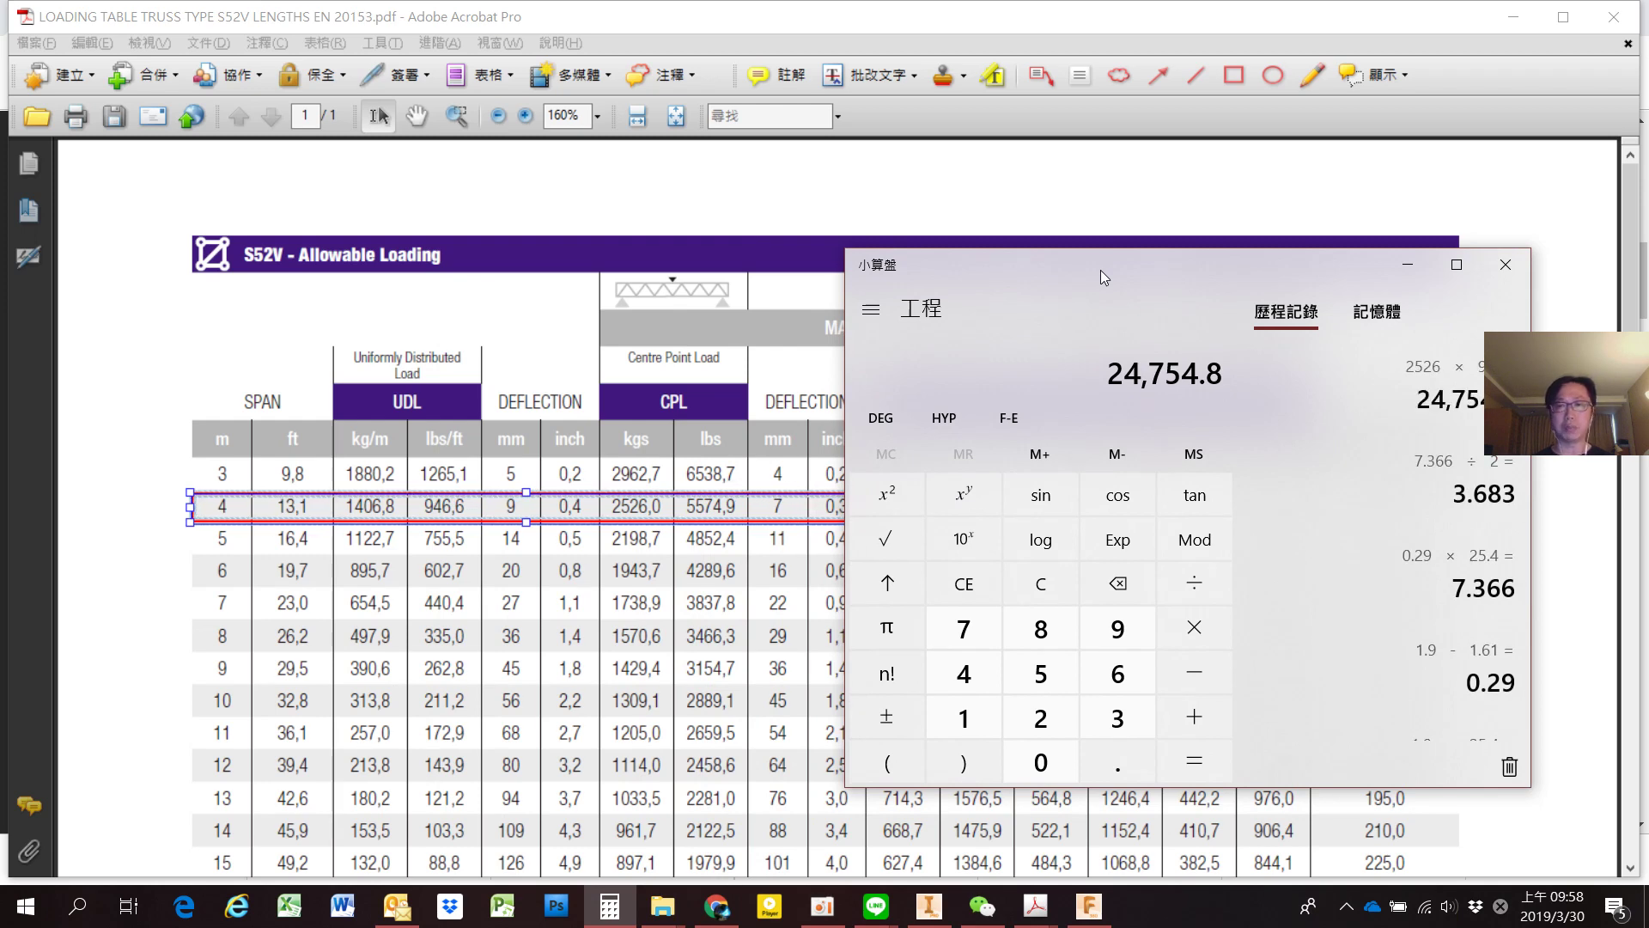
pyautogui.hotkey('alt', 'Tab')
pyautogui.hotkey('alt', 'Tab')
pyautogui.hotkey('alt', 'Tab')
pyautogui.press('Tab')
pyautogui.press('Tab')
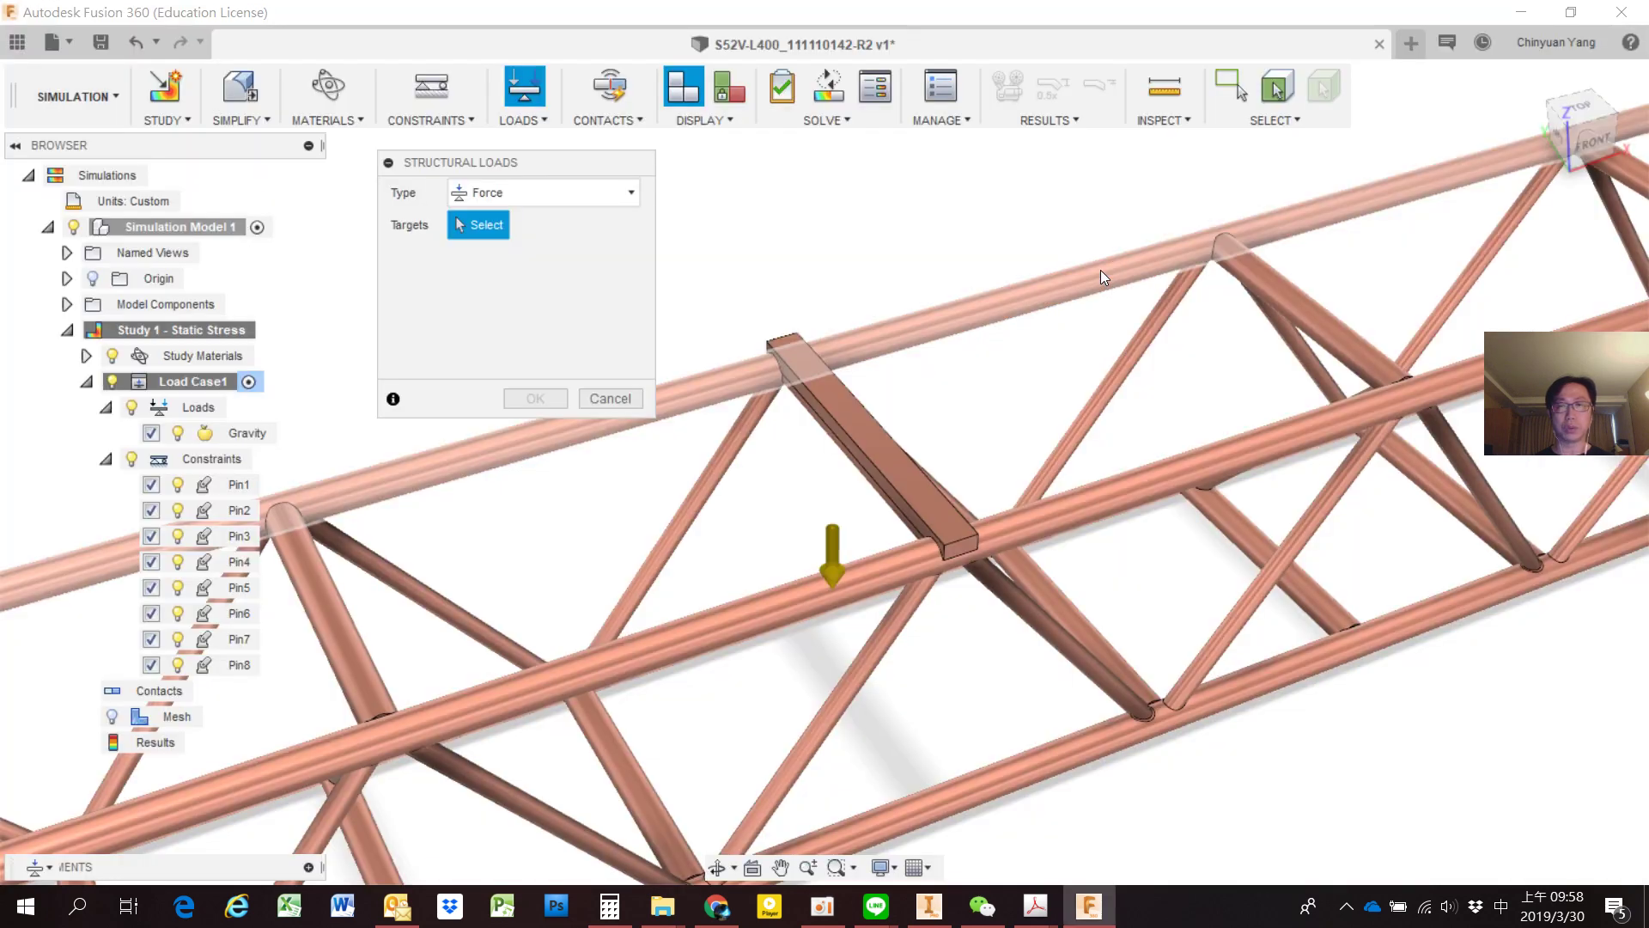
# Apply a 24754.8 N downward force to the cross-bar's top face as Force1.
pyautogui.click(855, 415)
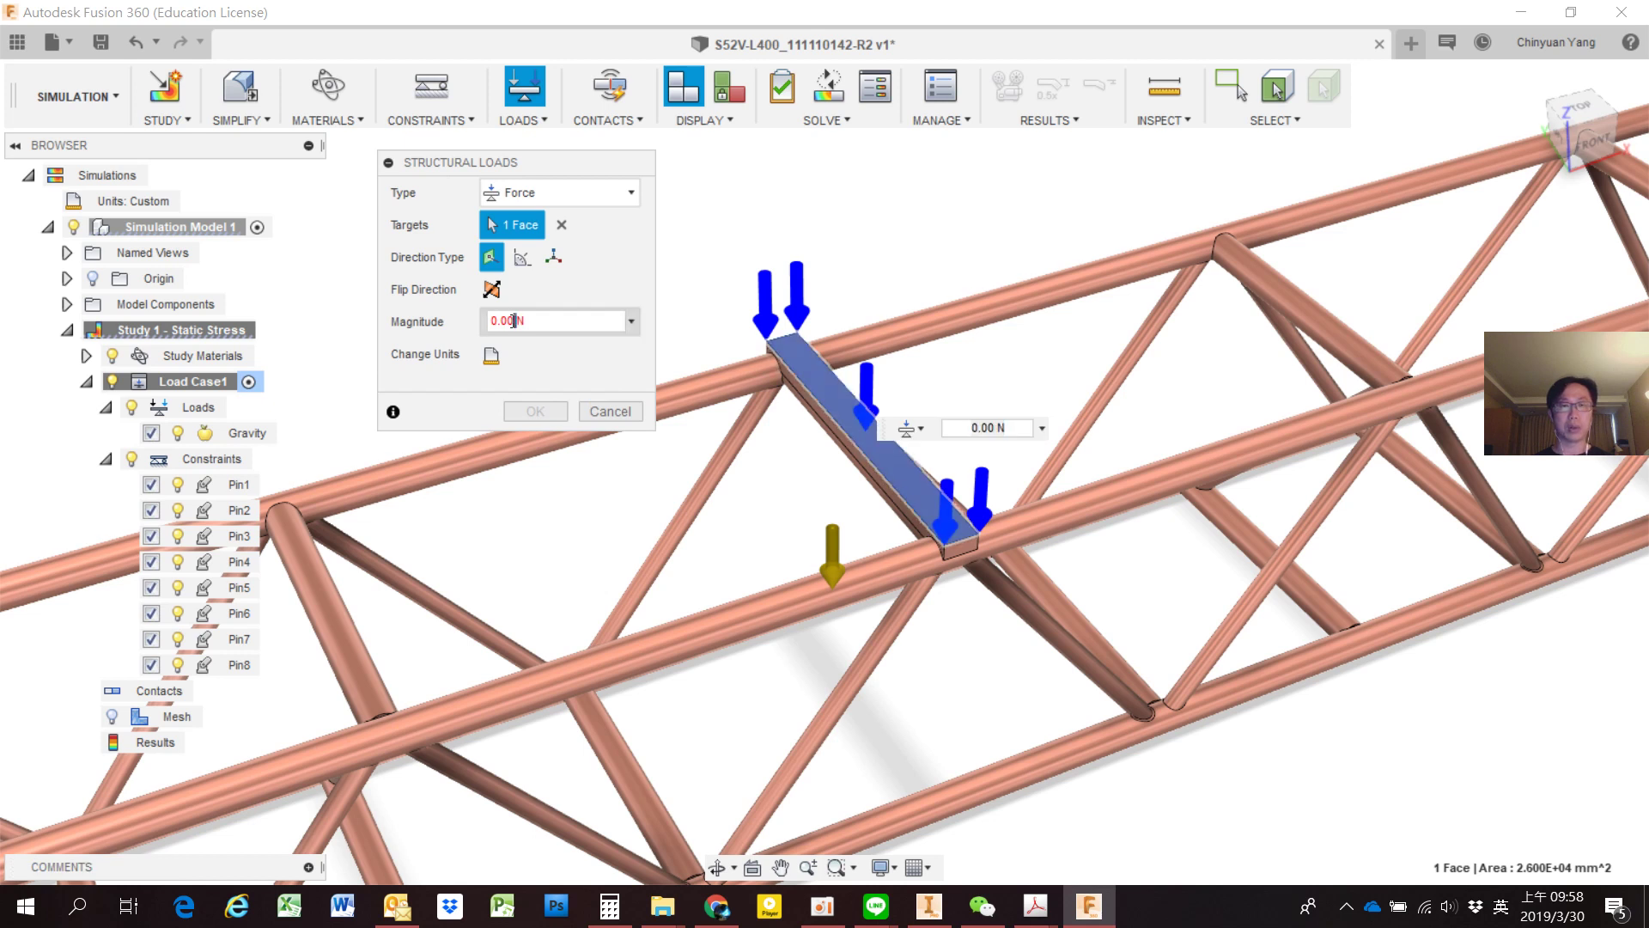
pyautogui.moveTo(518, 322); pyautogui.dragTo(481, 321)
pyautogui.write('247')
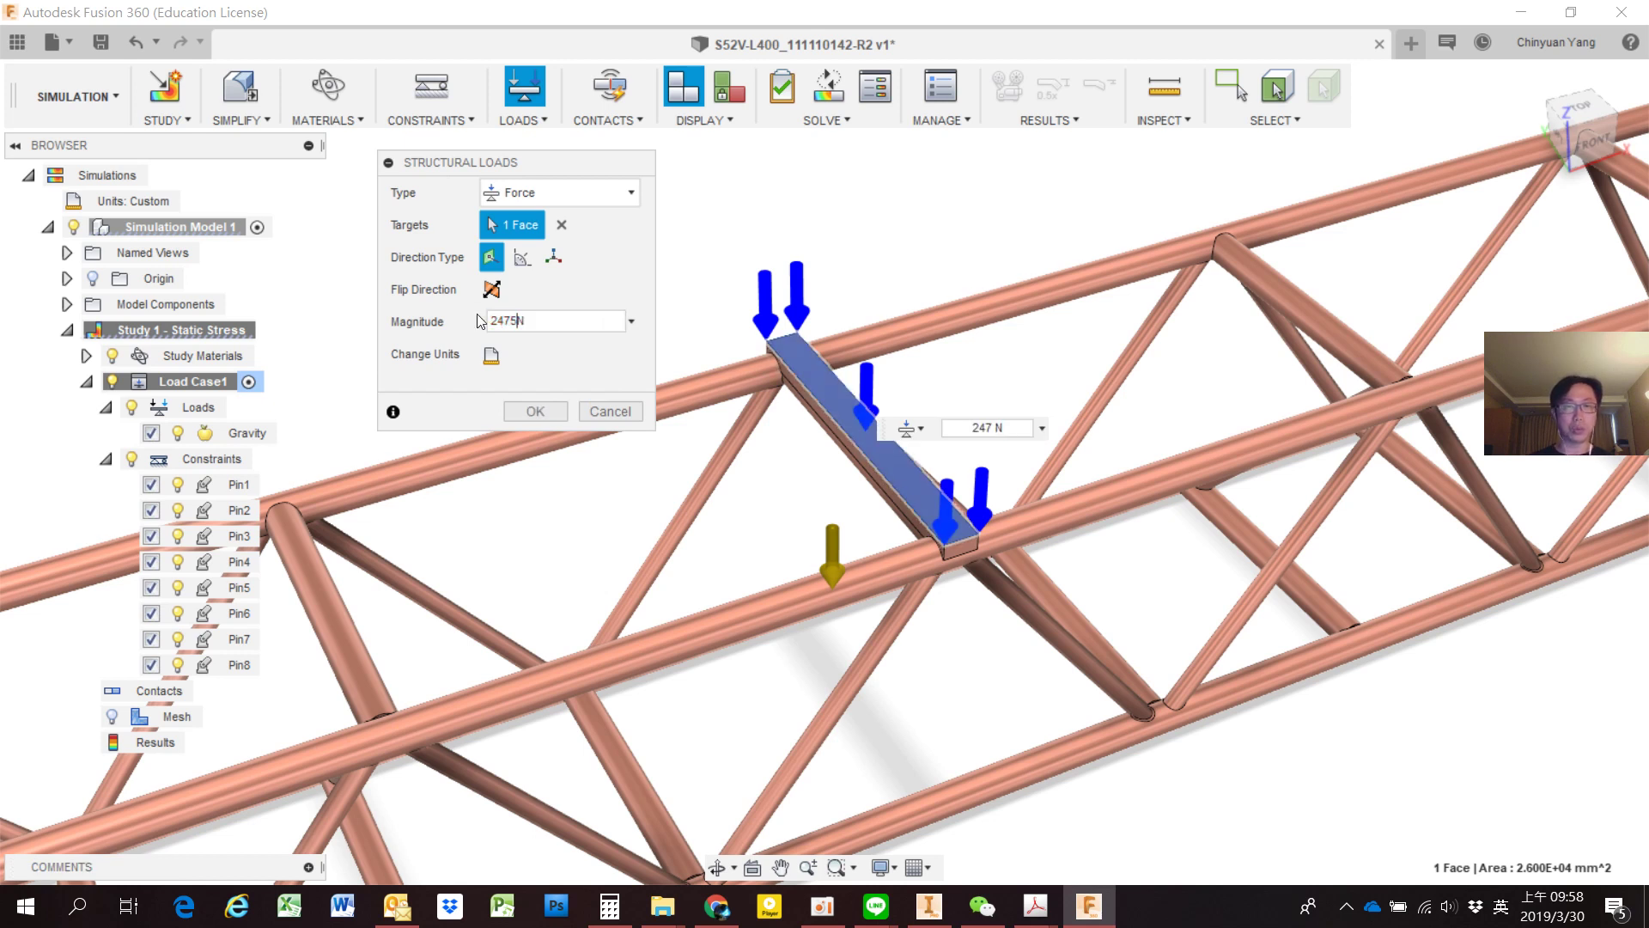
pyautogui.write('58.')
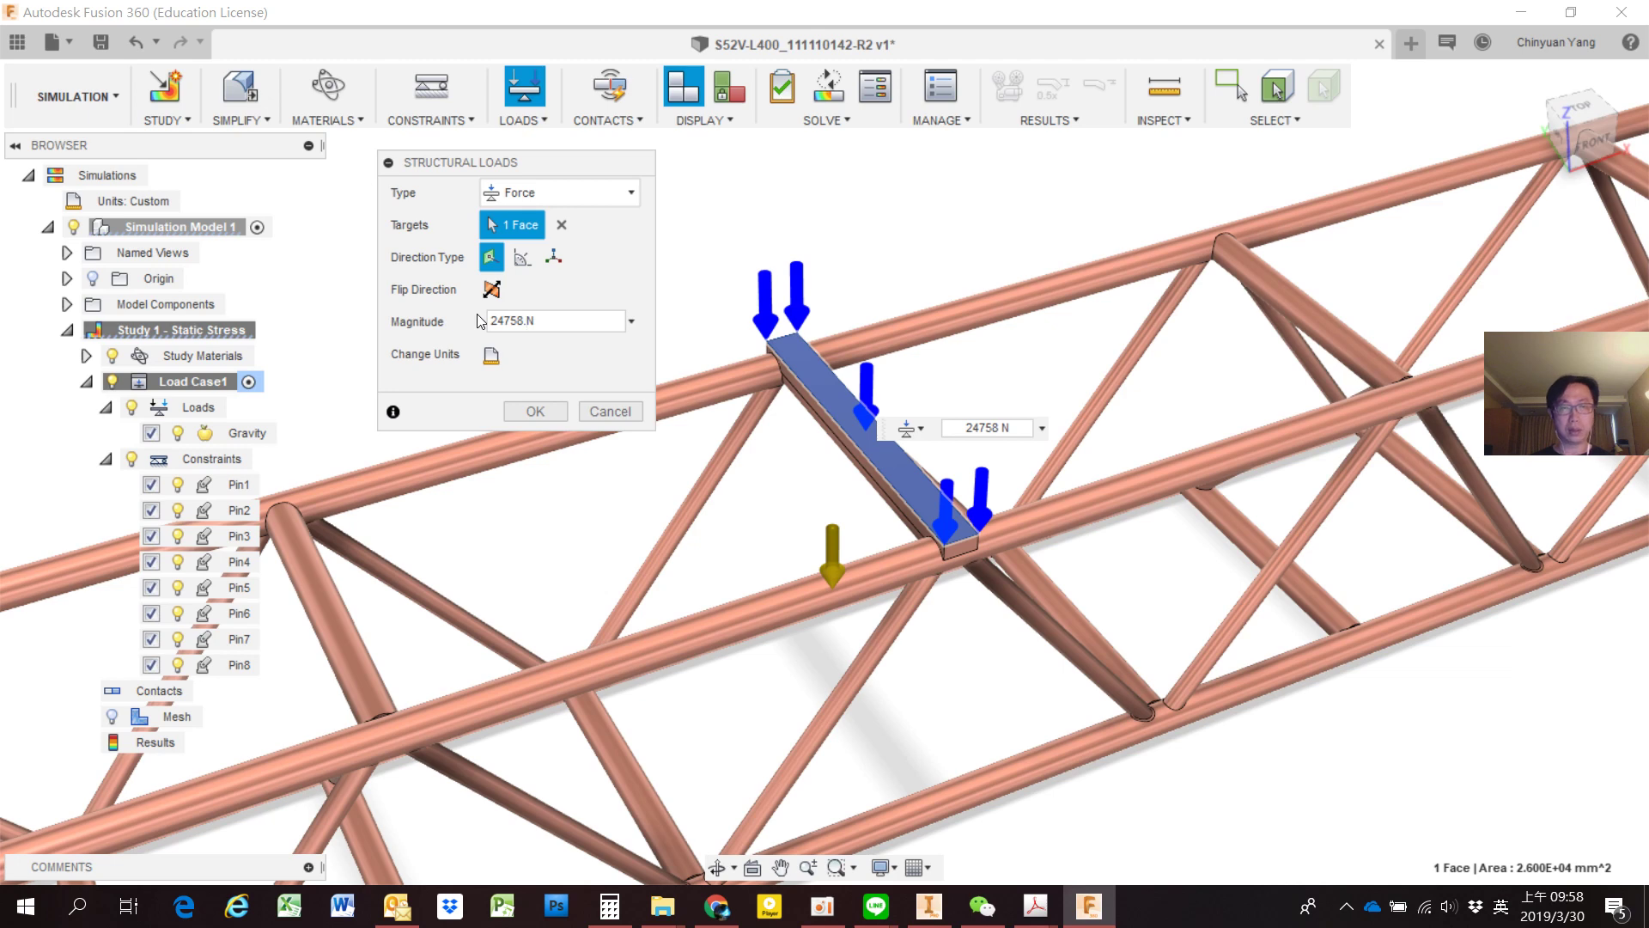
pyautogui.hotkey('alt', 'Tab')
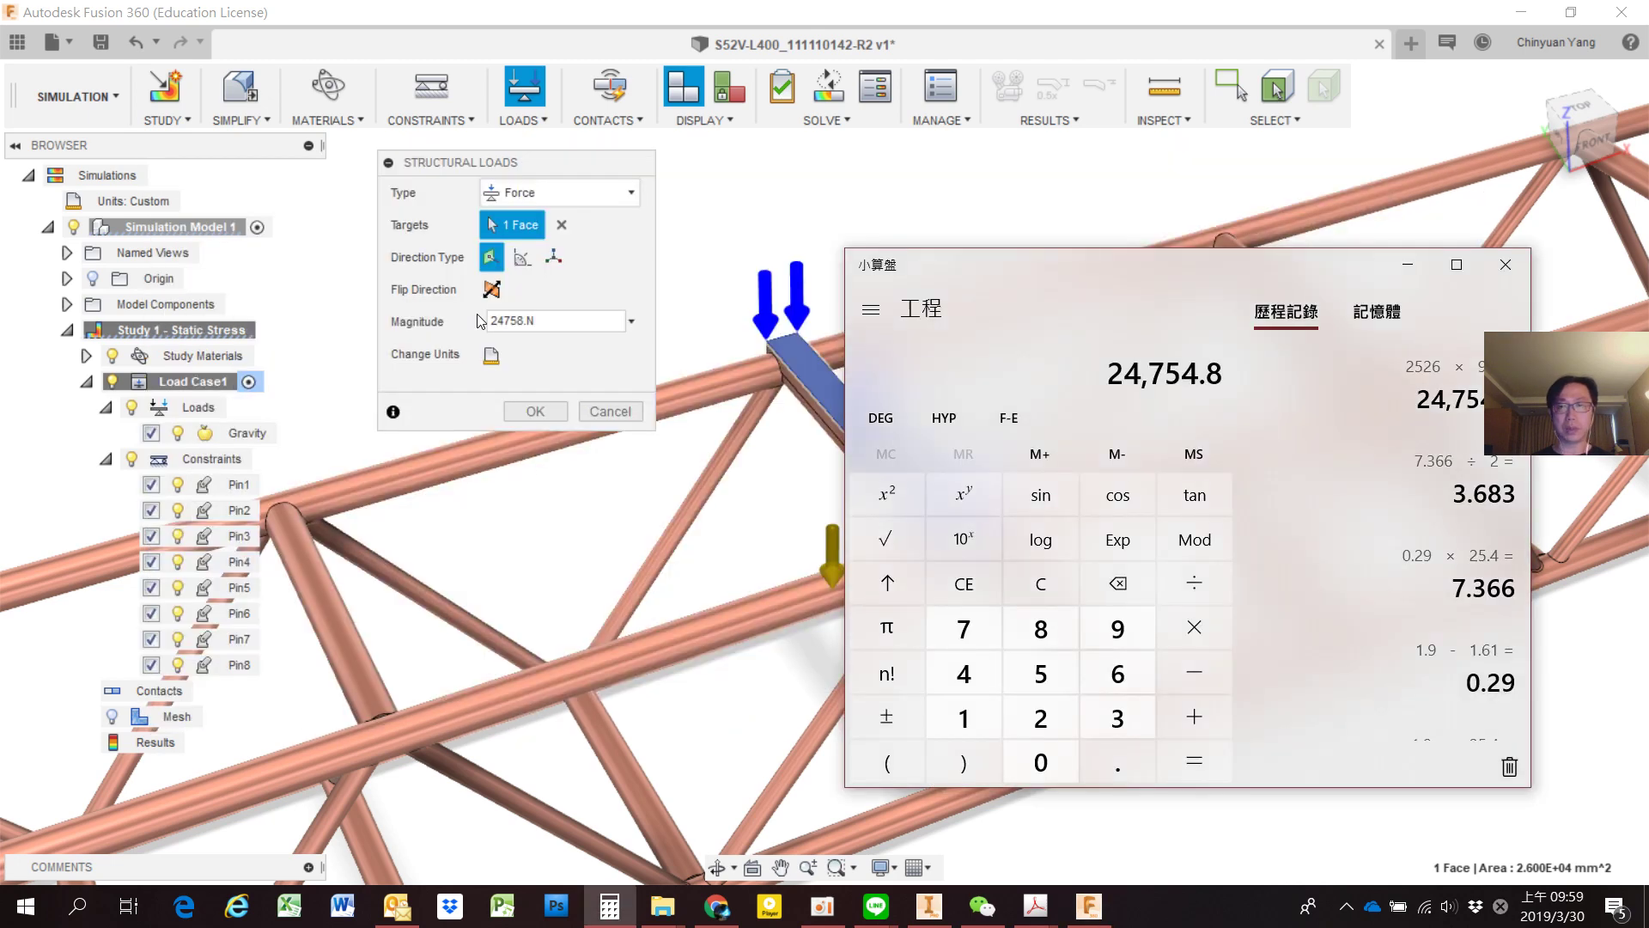
pyautogui.hotkey('alt', 'Tab')
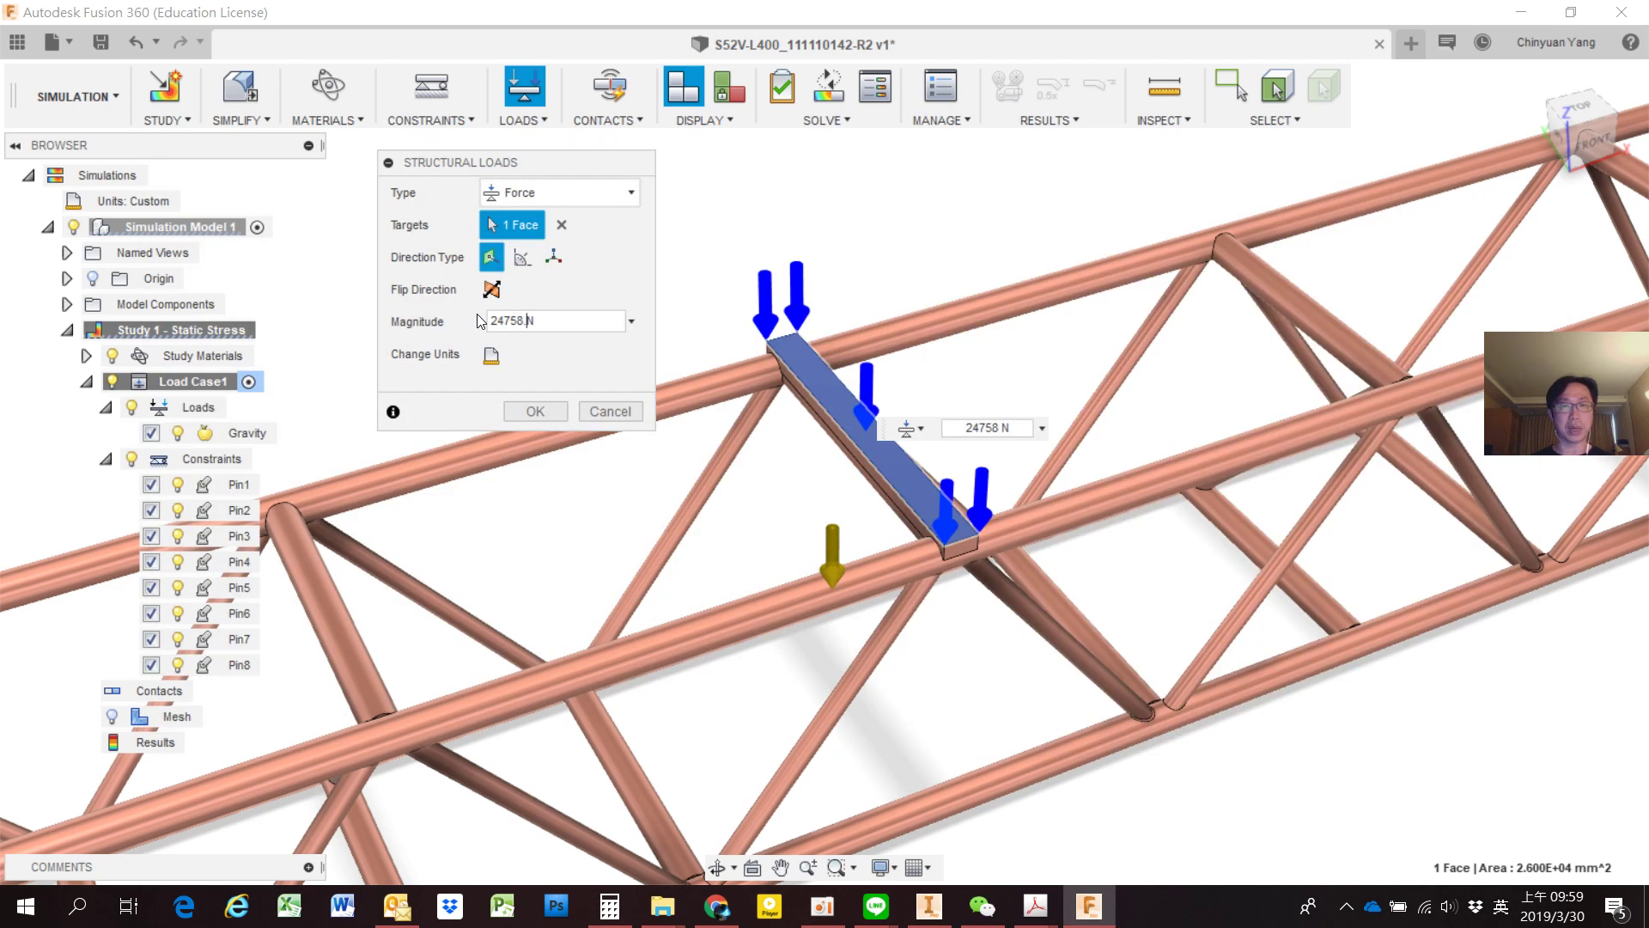
pyautogui.write('.8')
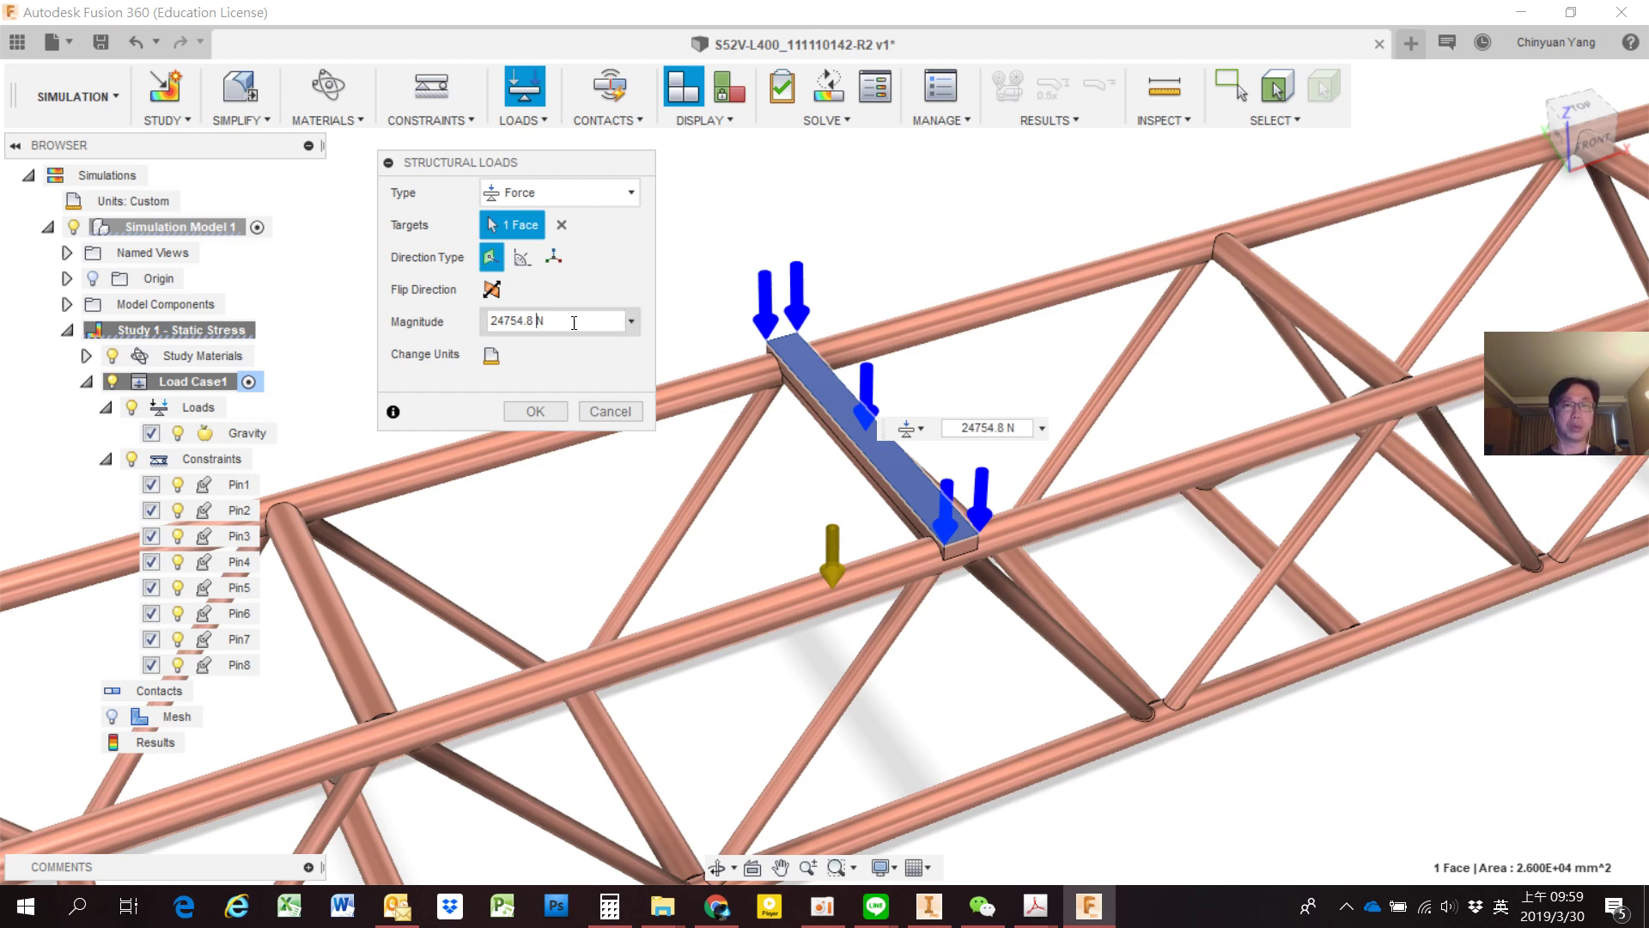
pyautogui.click(534, 412)
pyautogui.scroll(-5, 805, 266)
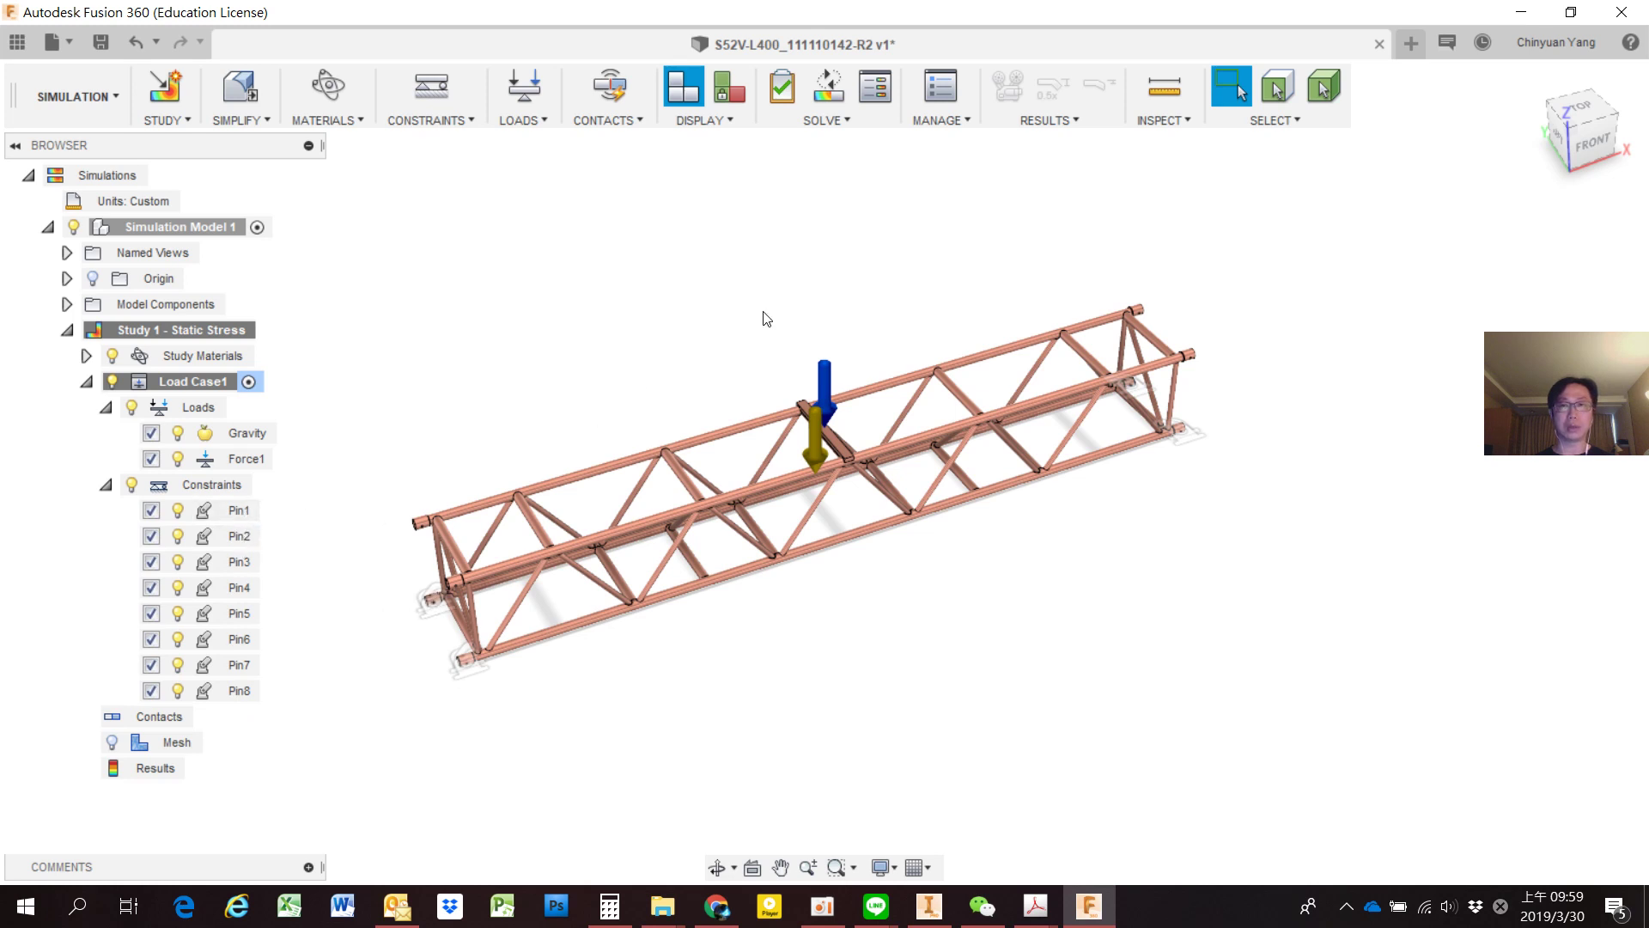
# Open the Solve dialog with Study 1 - Static Stress ready to solve on cloud.
pyautogui.click(842, 120)
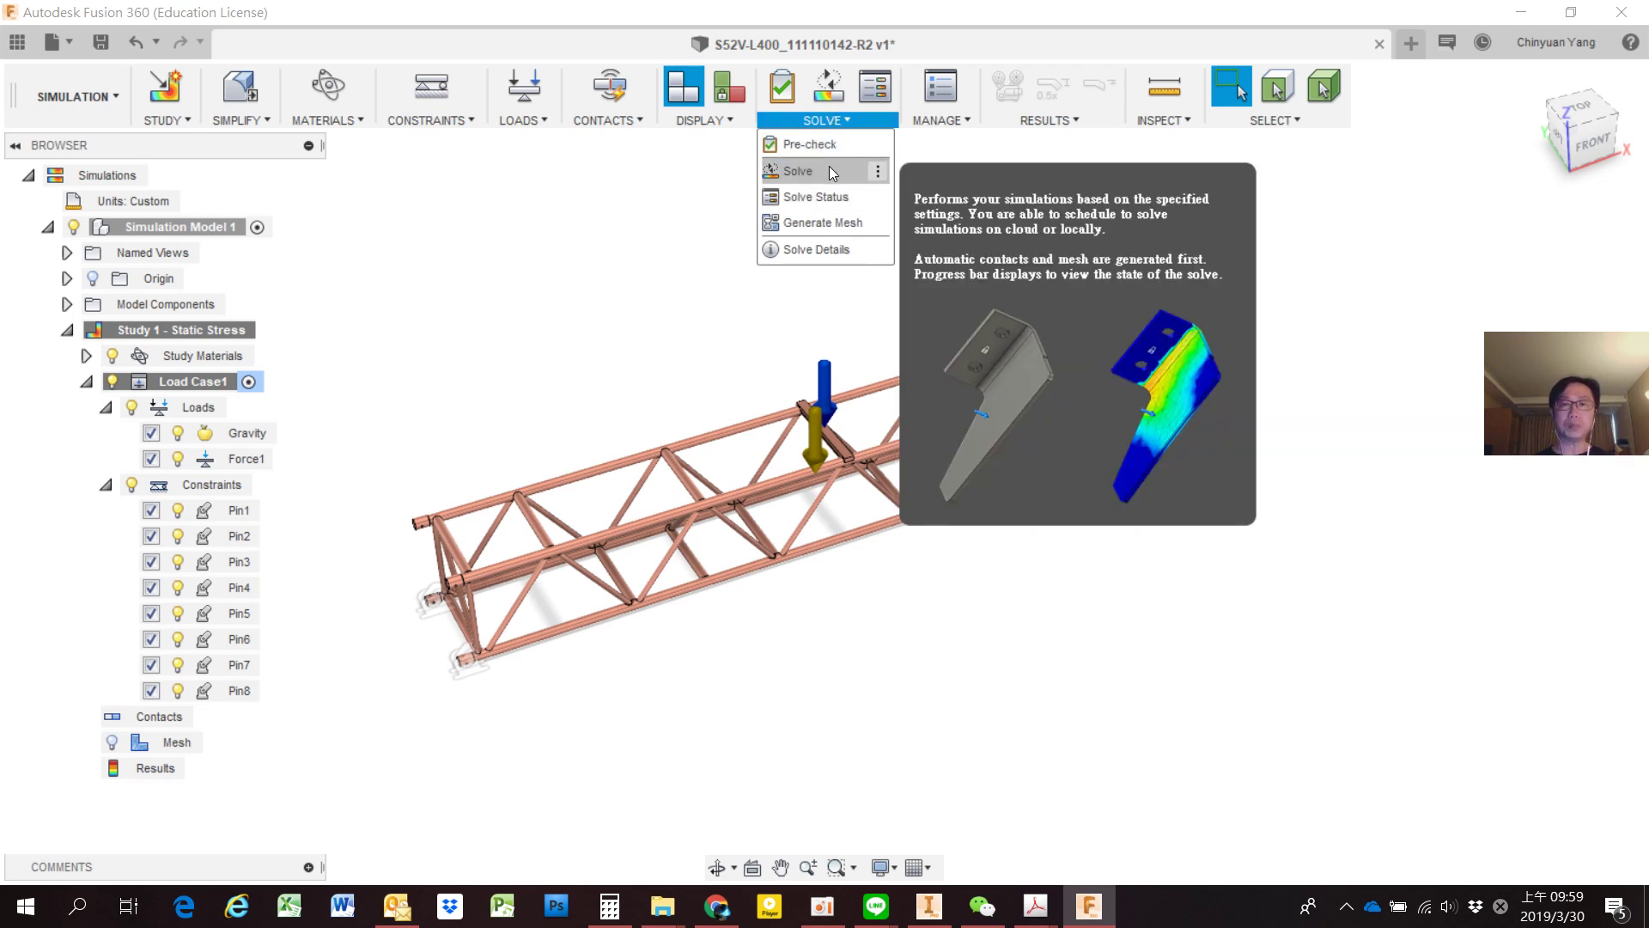
pyautogui.click(830, 171)
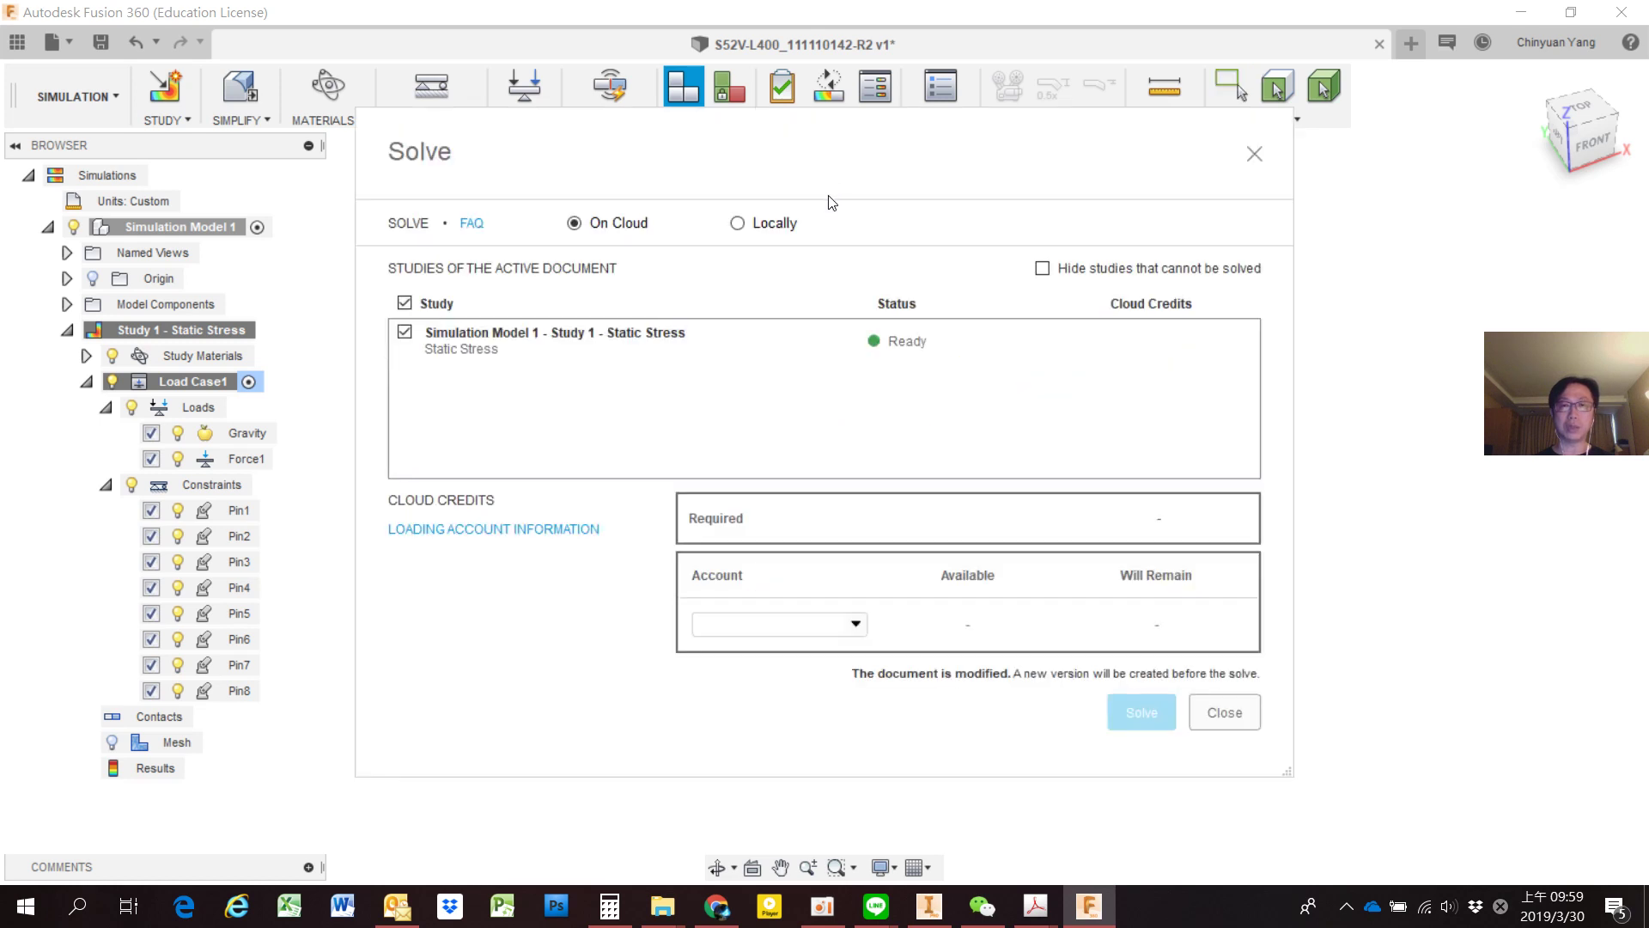
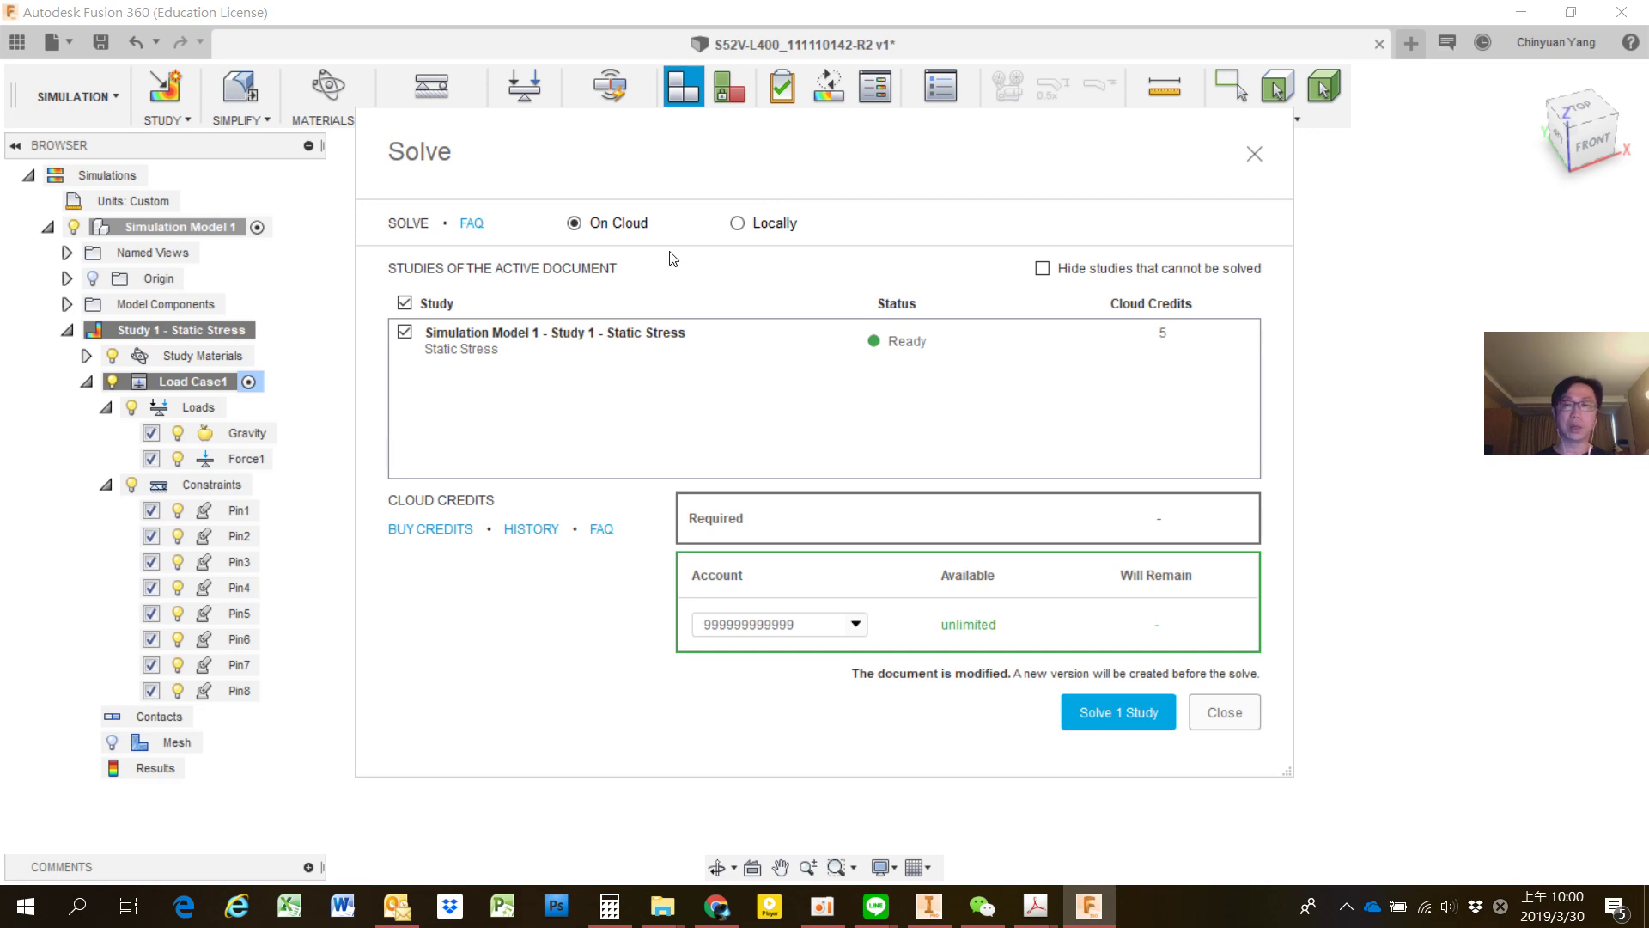
# Solve Study 1 - Static Stress on the cloud and close the Job Status window.
pyautogui.click(1132, 724)
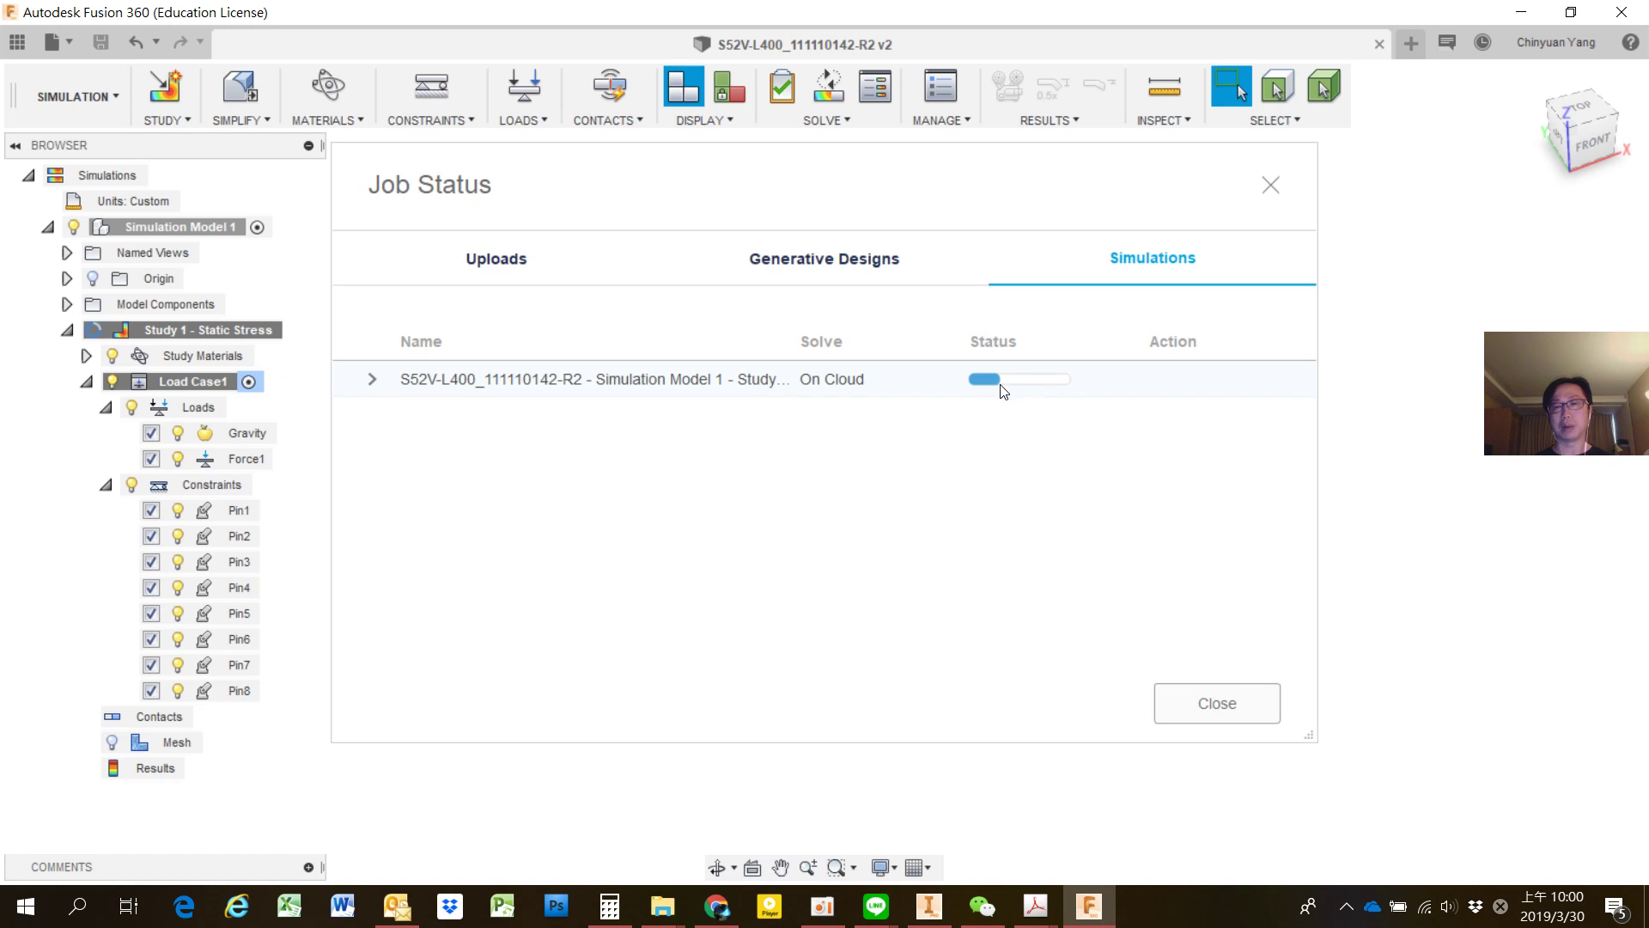
pyautogui.moveTo(987, 379)
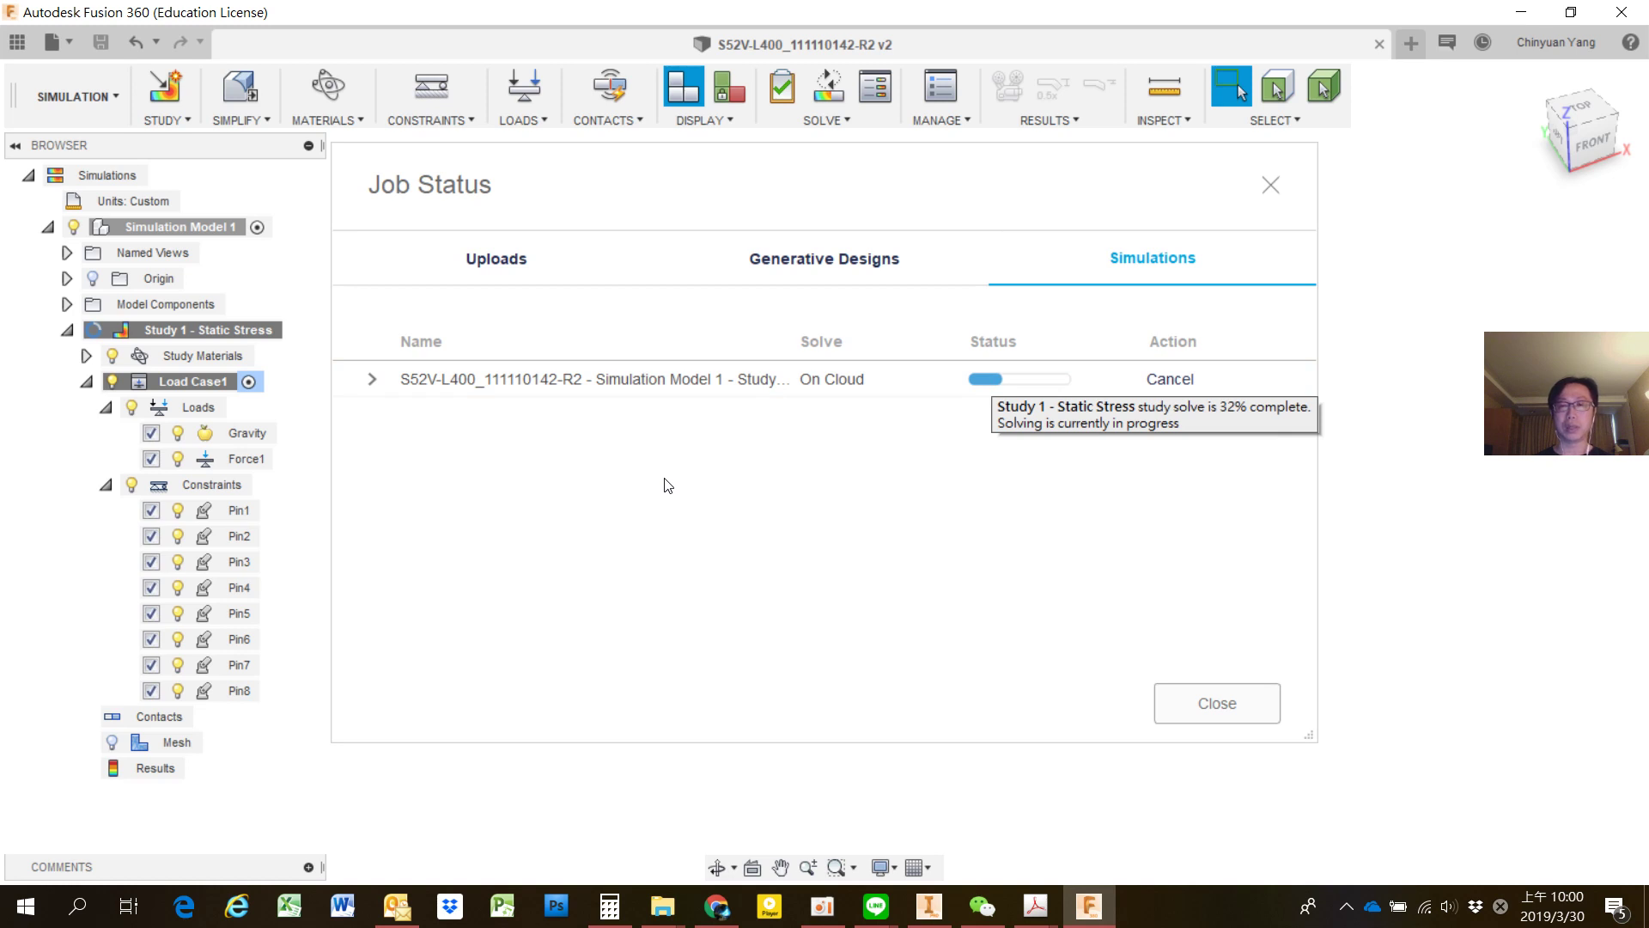
pyautogui.click(1189, 703)
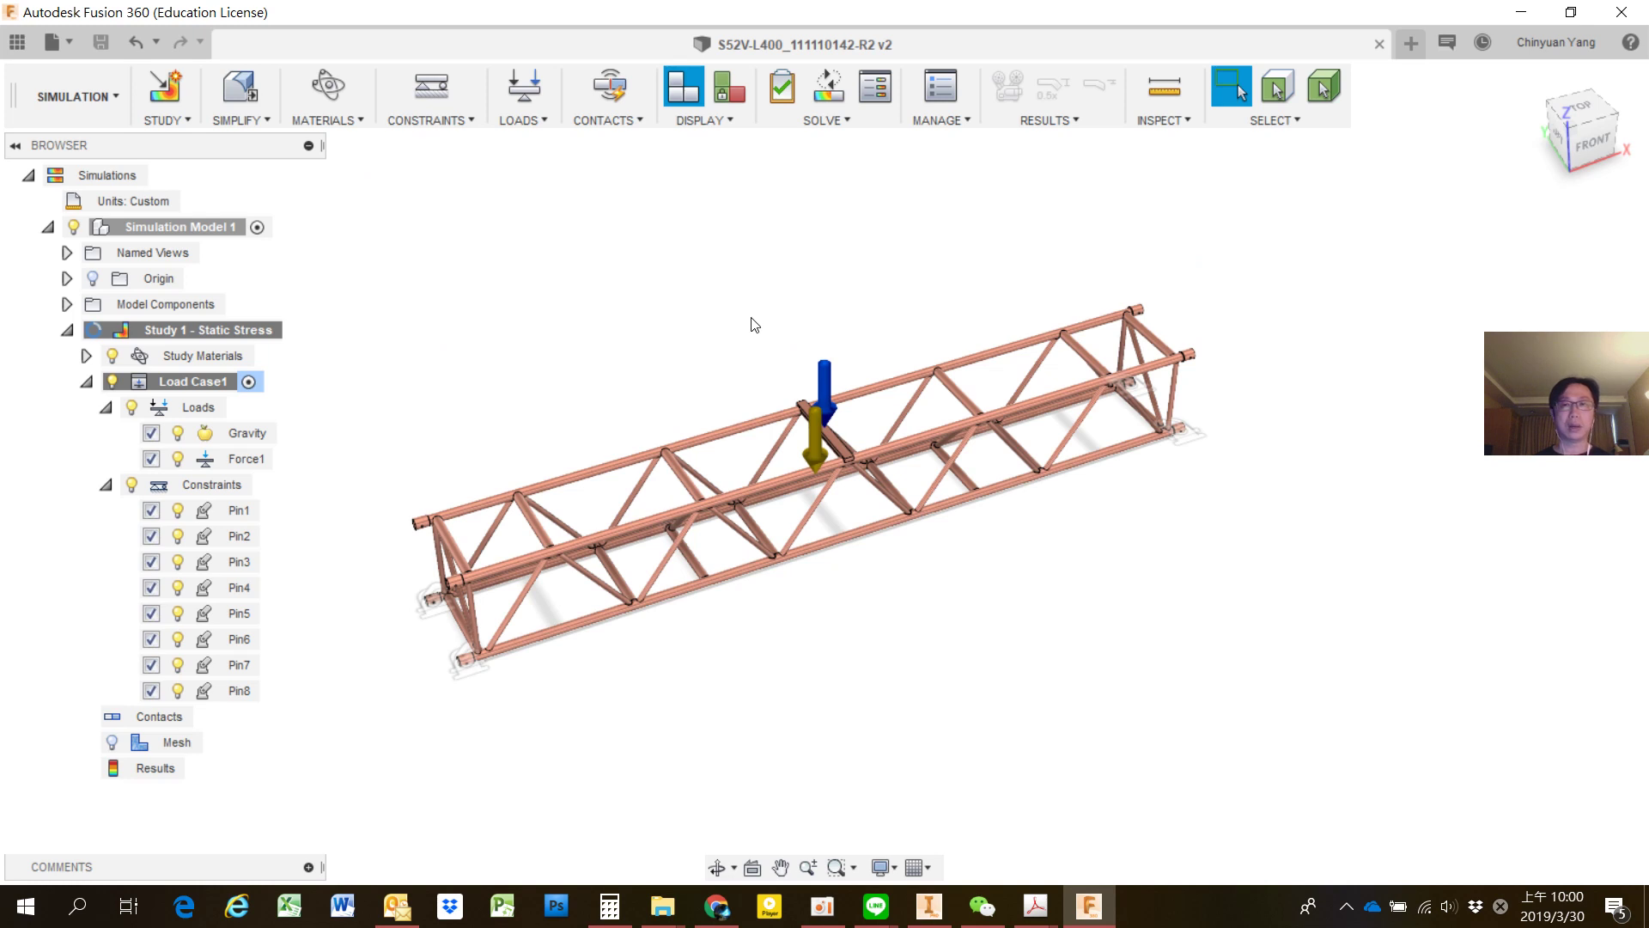
# Collapse Study 1 - Static Stress and clone it into a new Study 2.
pyautogui.click(822, 122)
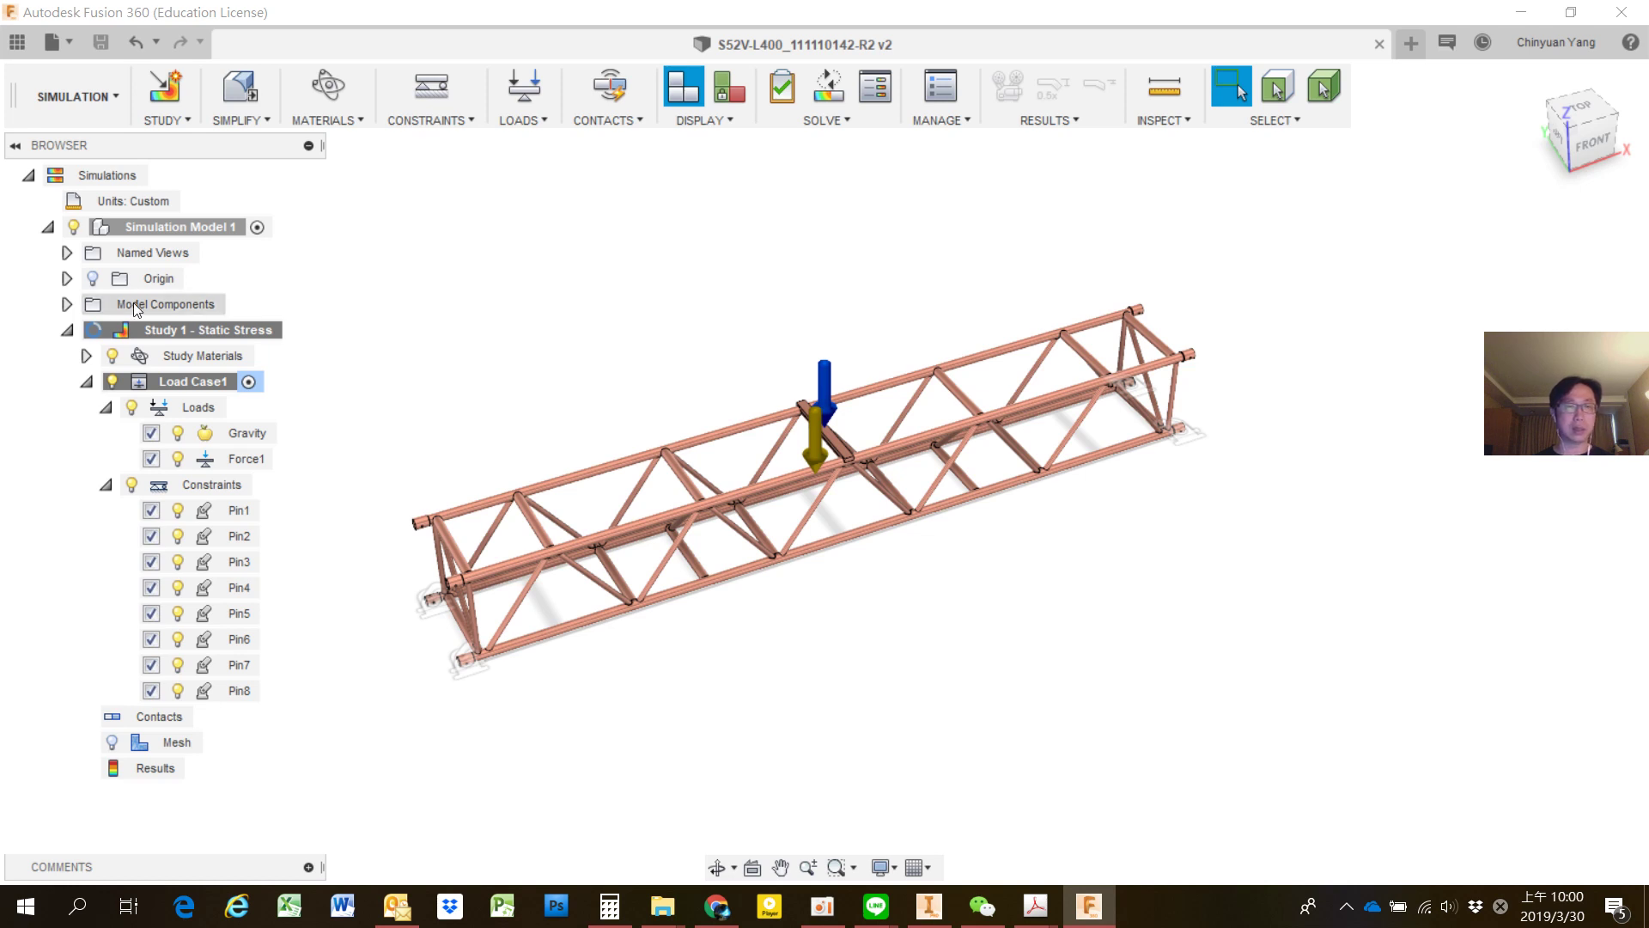
pyautogui.click(67, 330)
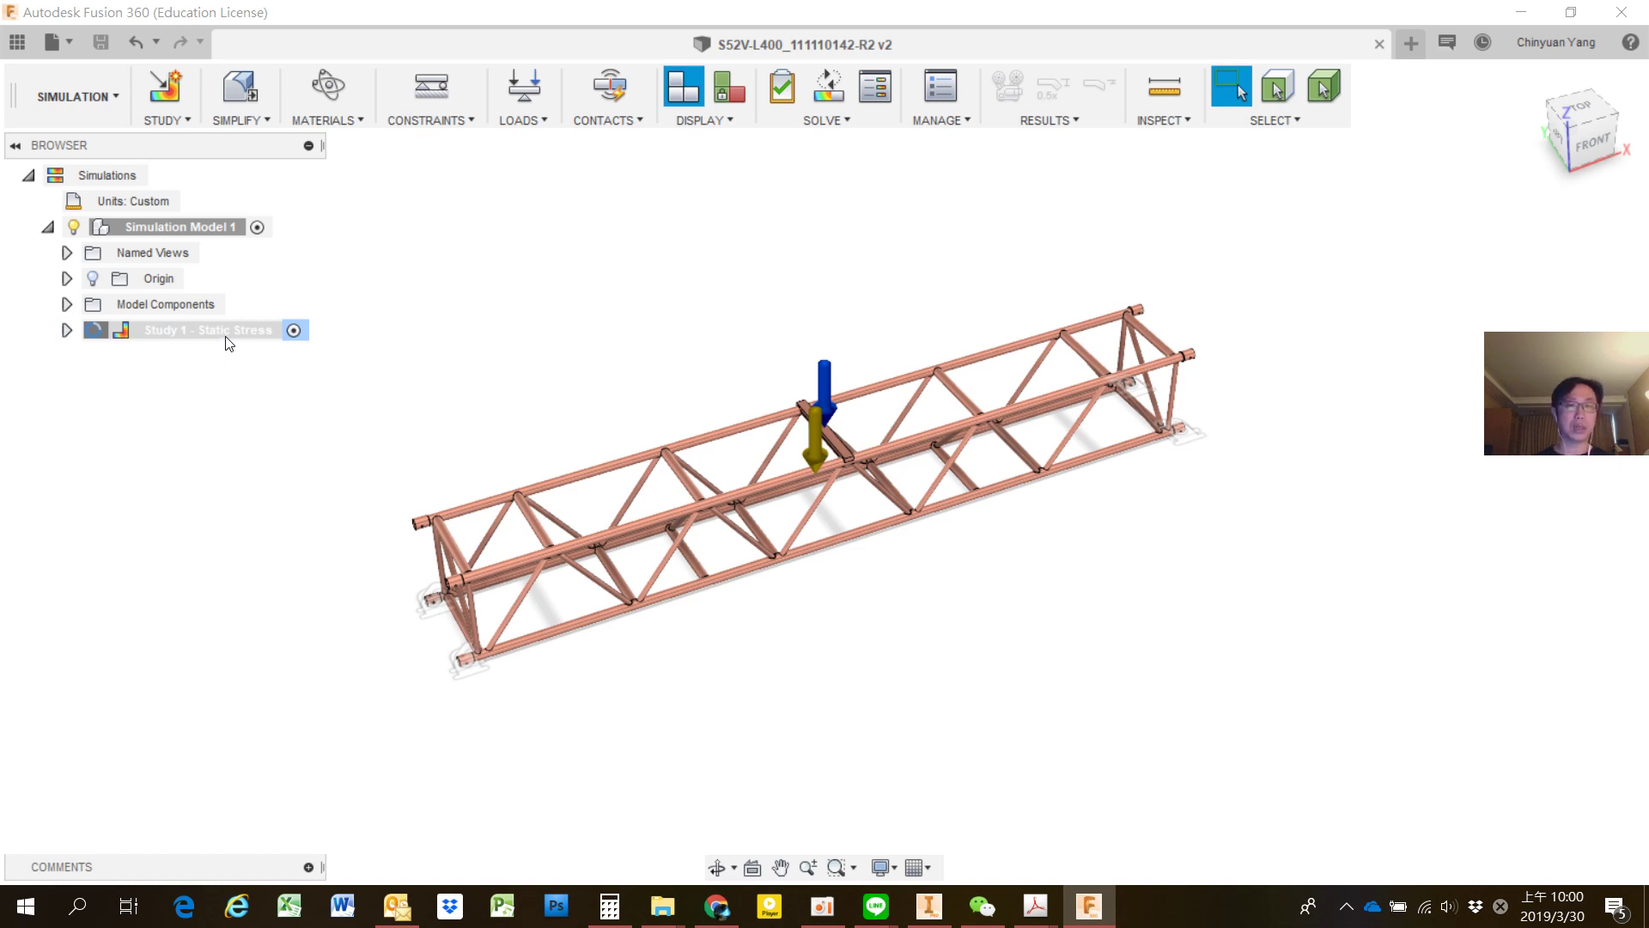
pyautogui.rightClick(221, 331)
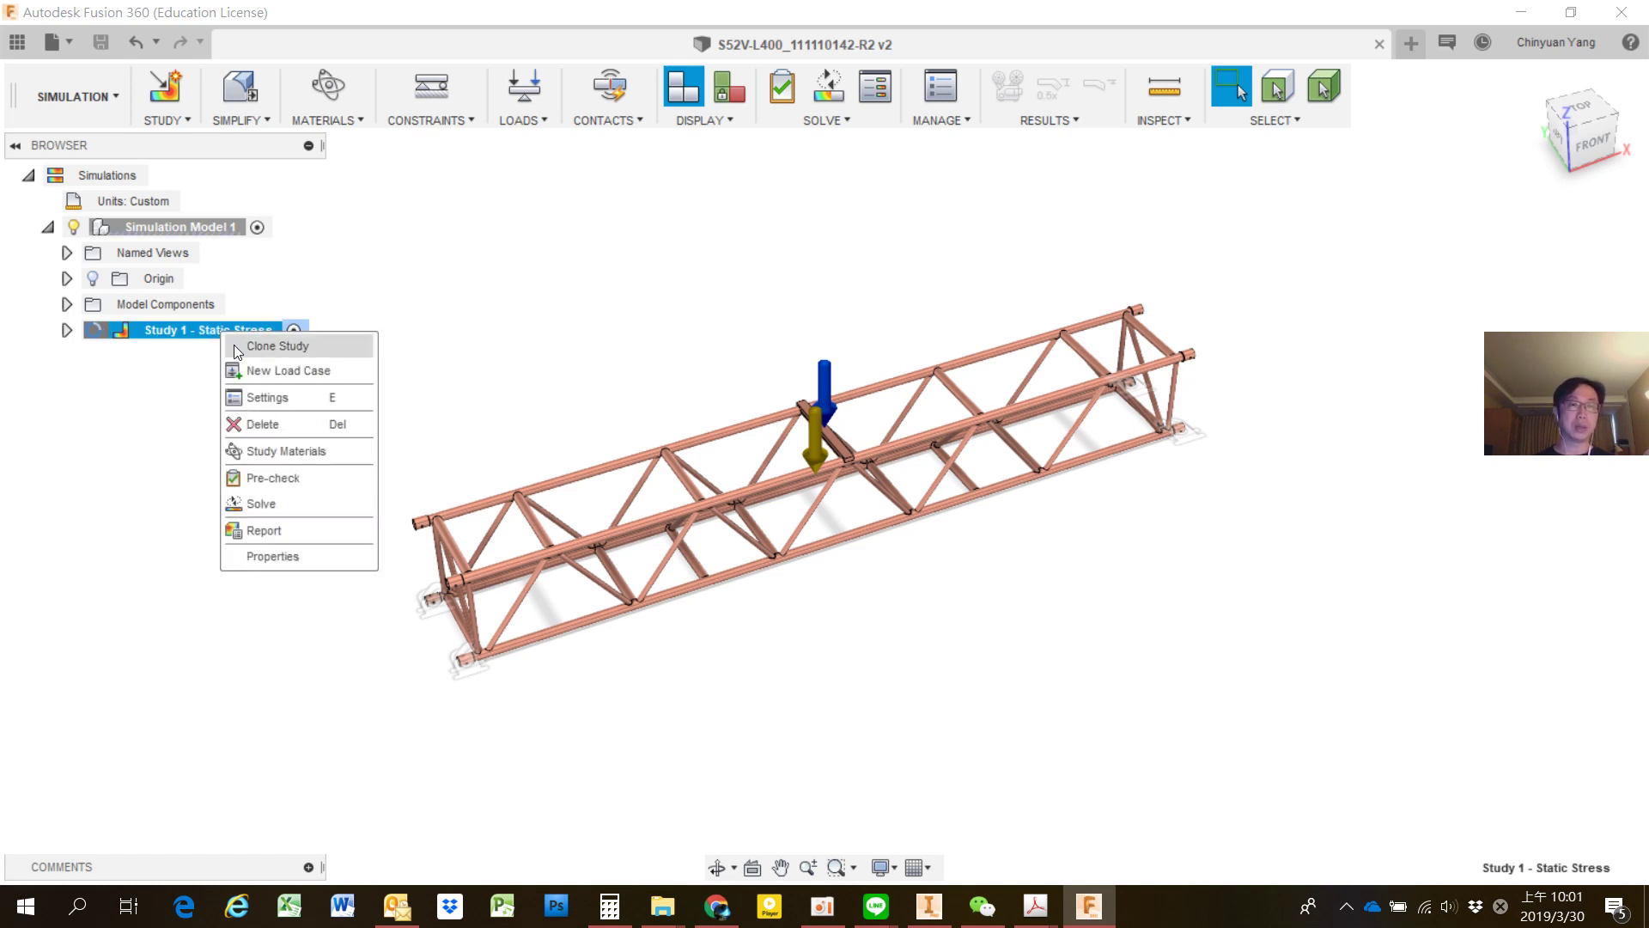
pyautogui.click(268, 345)
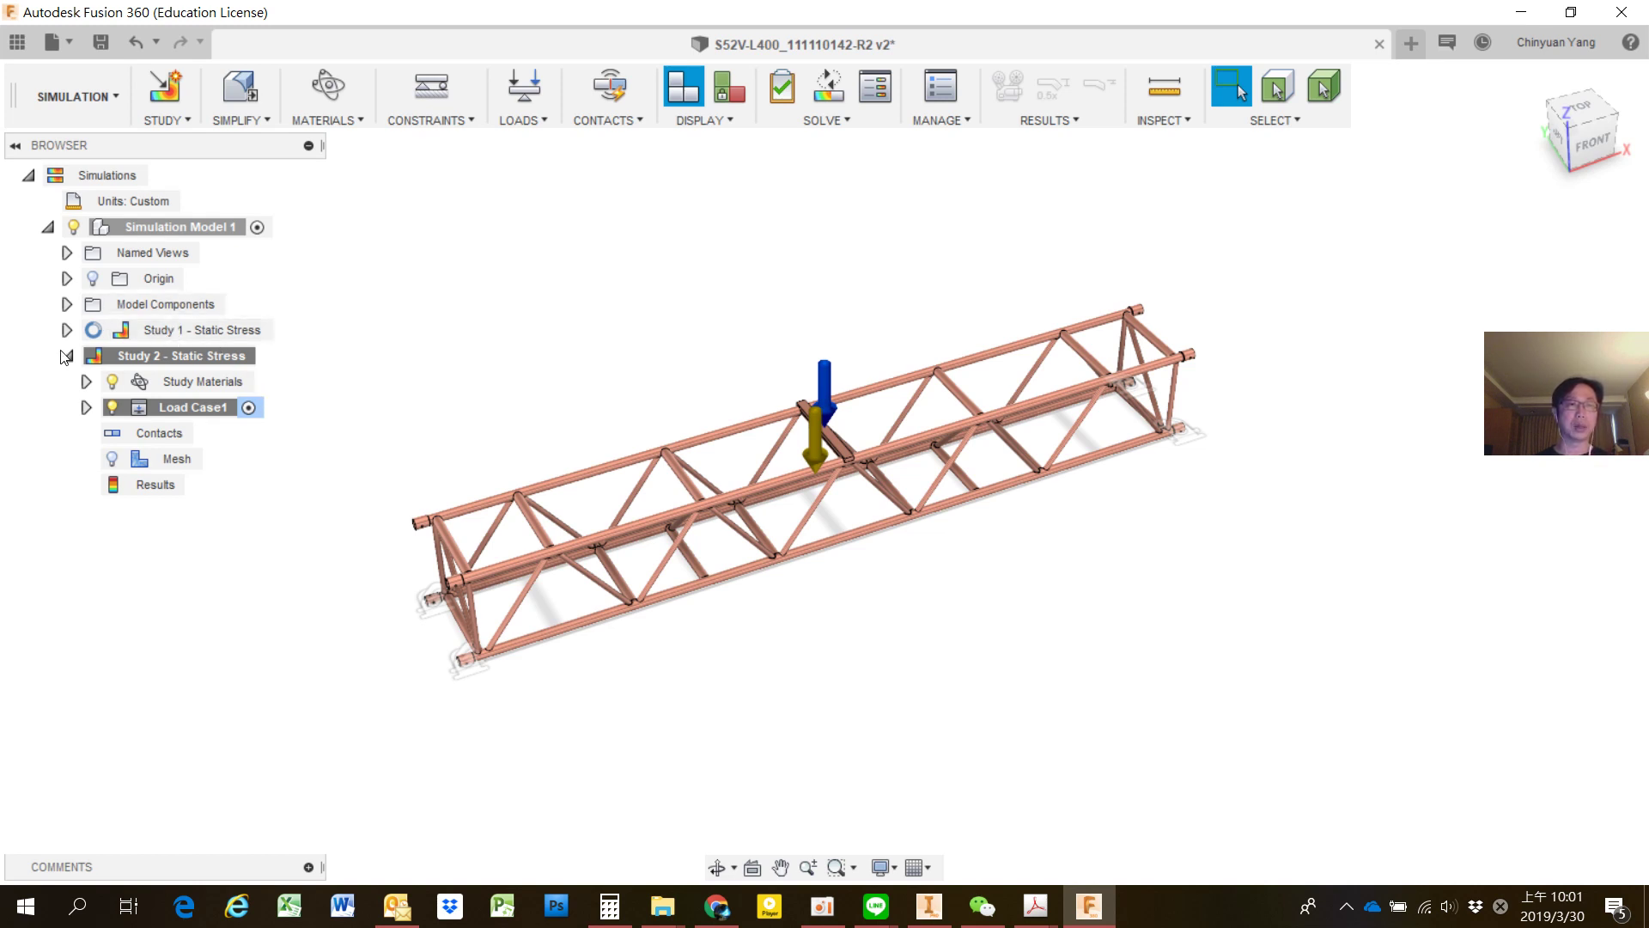
# Expand Study 2's Load Case1, Loads and Constraints to show Gravity, Force1 and Pin1–Pin8.
pyautogui.click(86, 407)
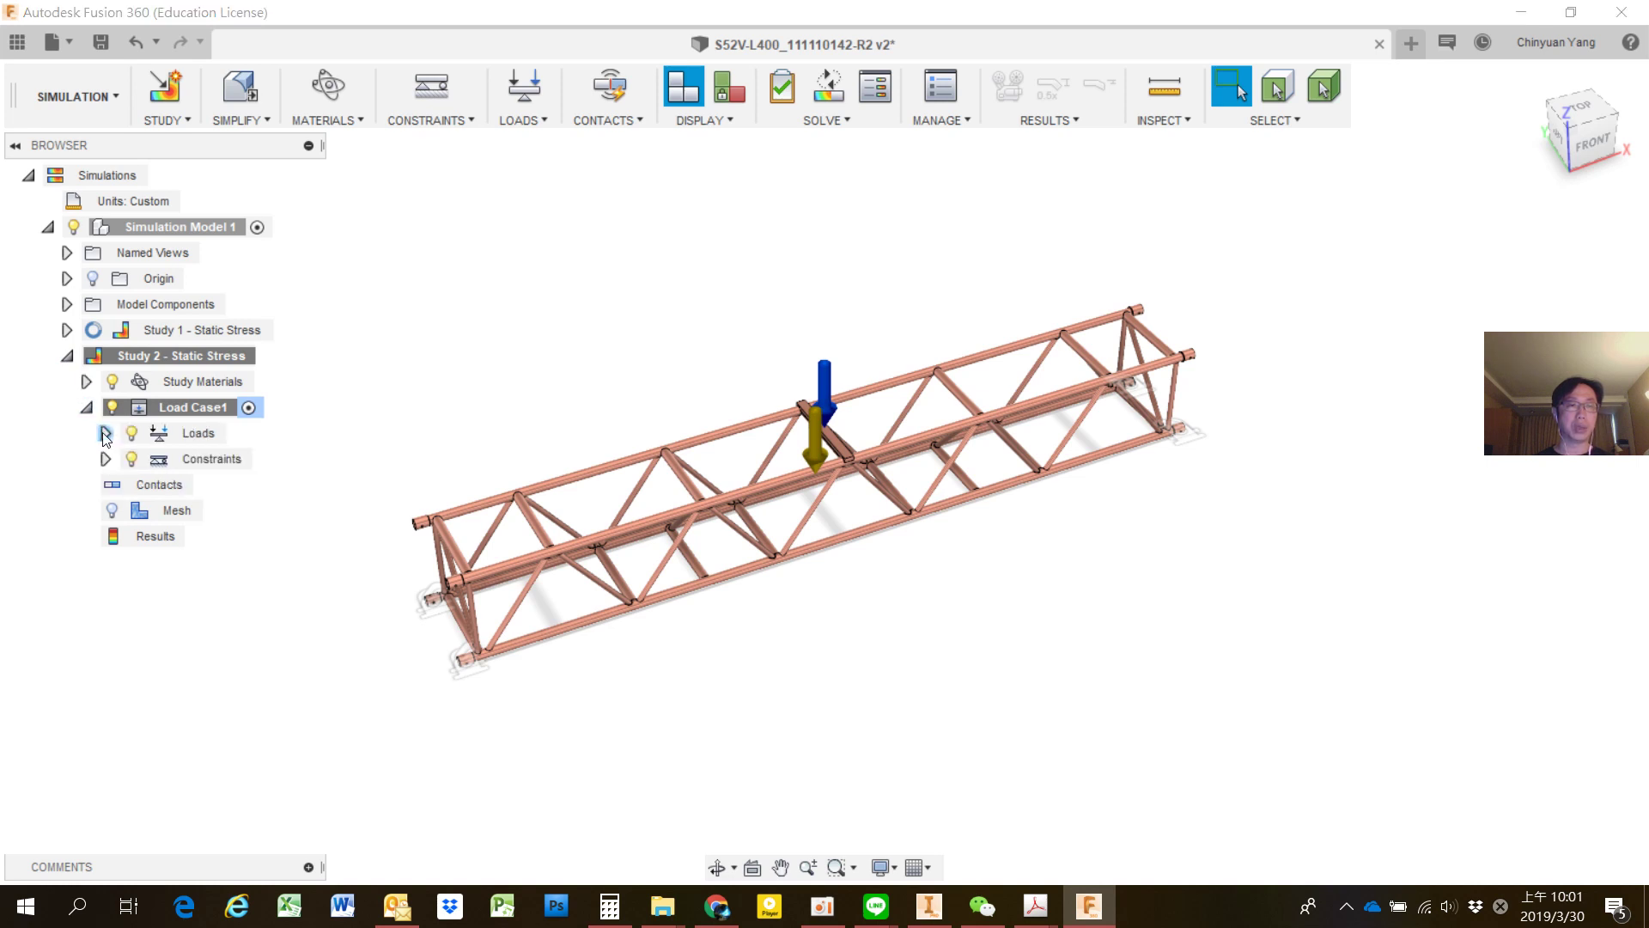
pyautogui.click(105, 434)
pyautogui.click(105, 510)
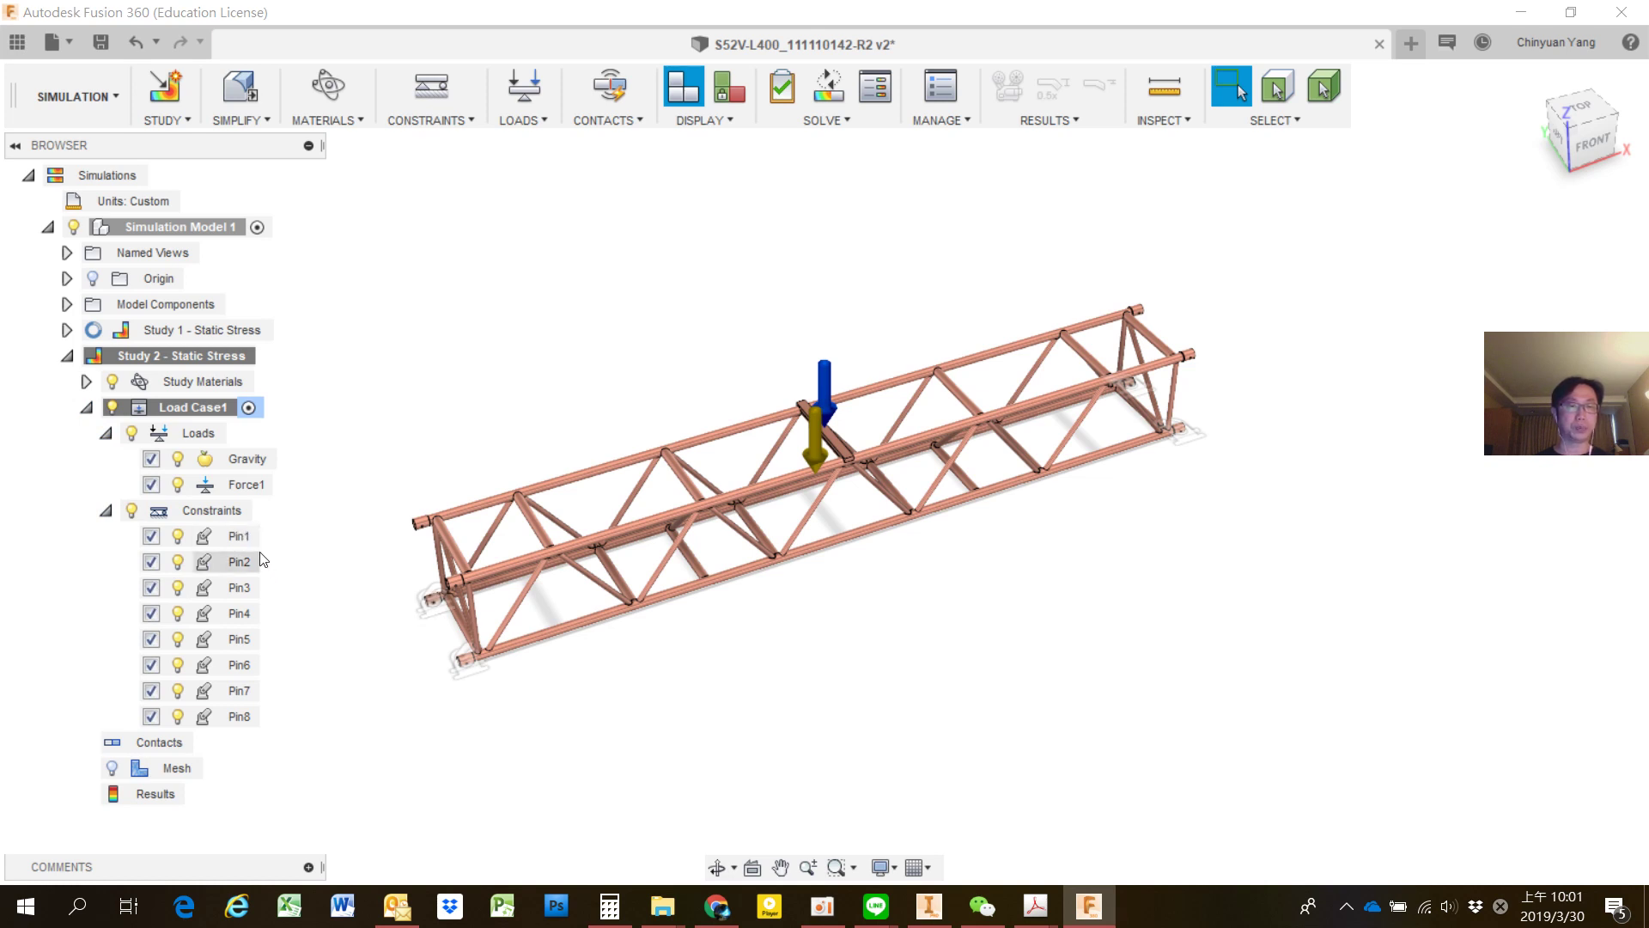
# Suppress the pin constraints Pin1 through Pin8 in Study 2.
pyautogui.click(151, 536)
pyautogui.click(151, 587)
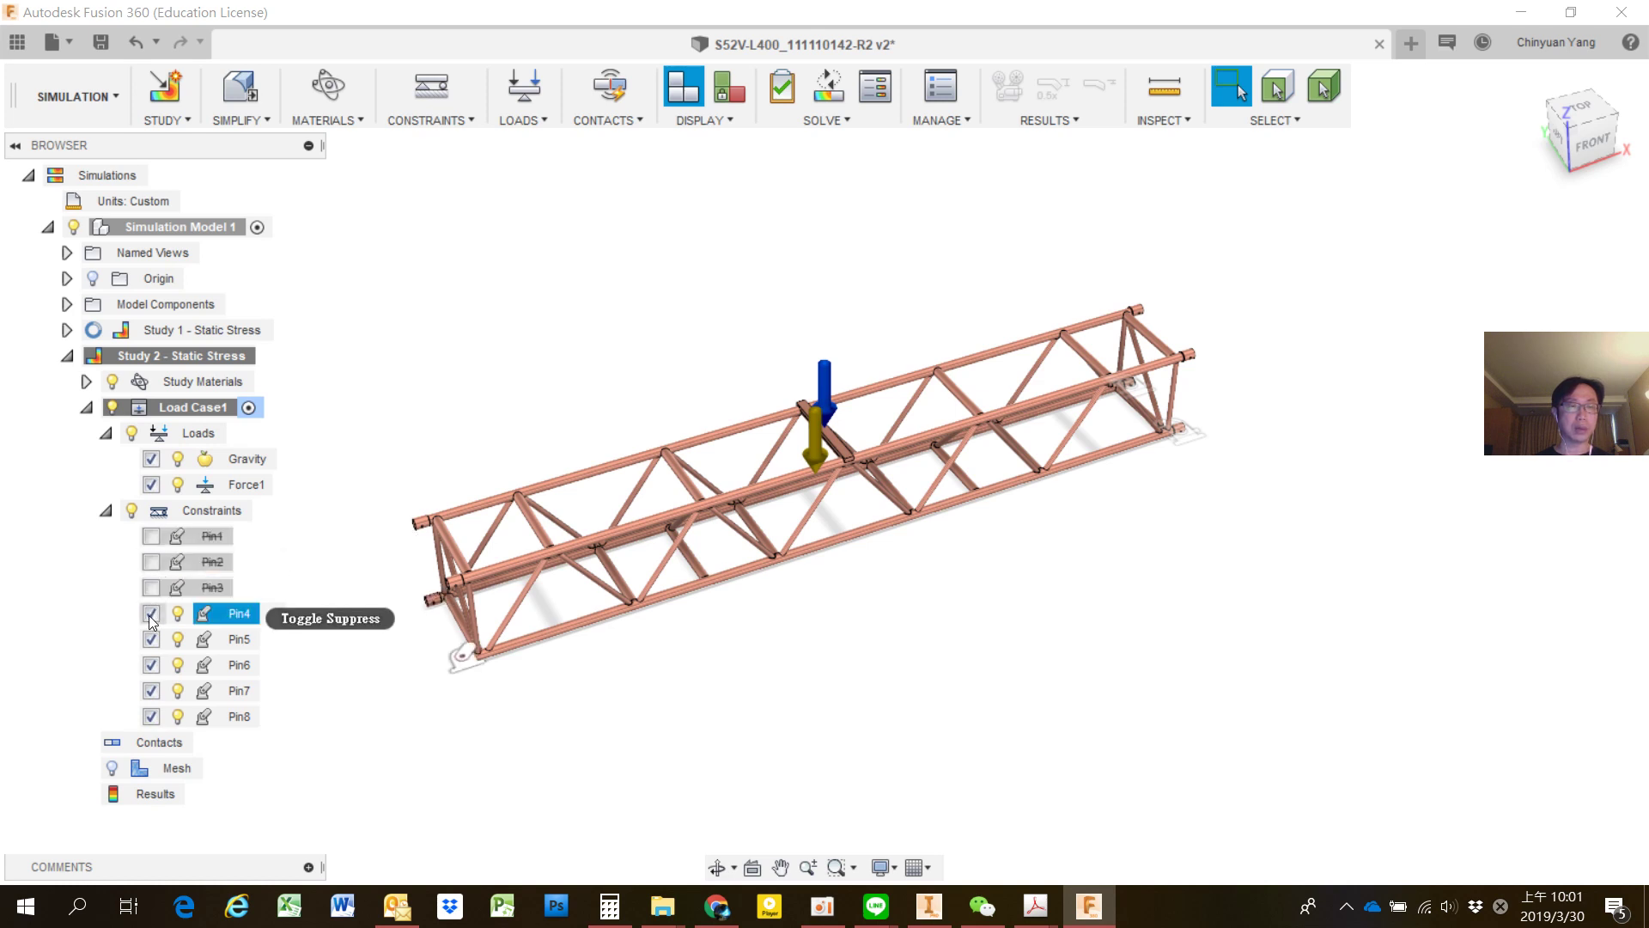
pyautogui.click(151, 639)
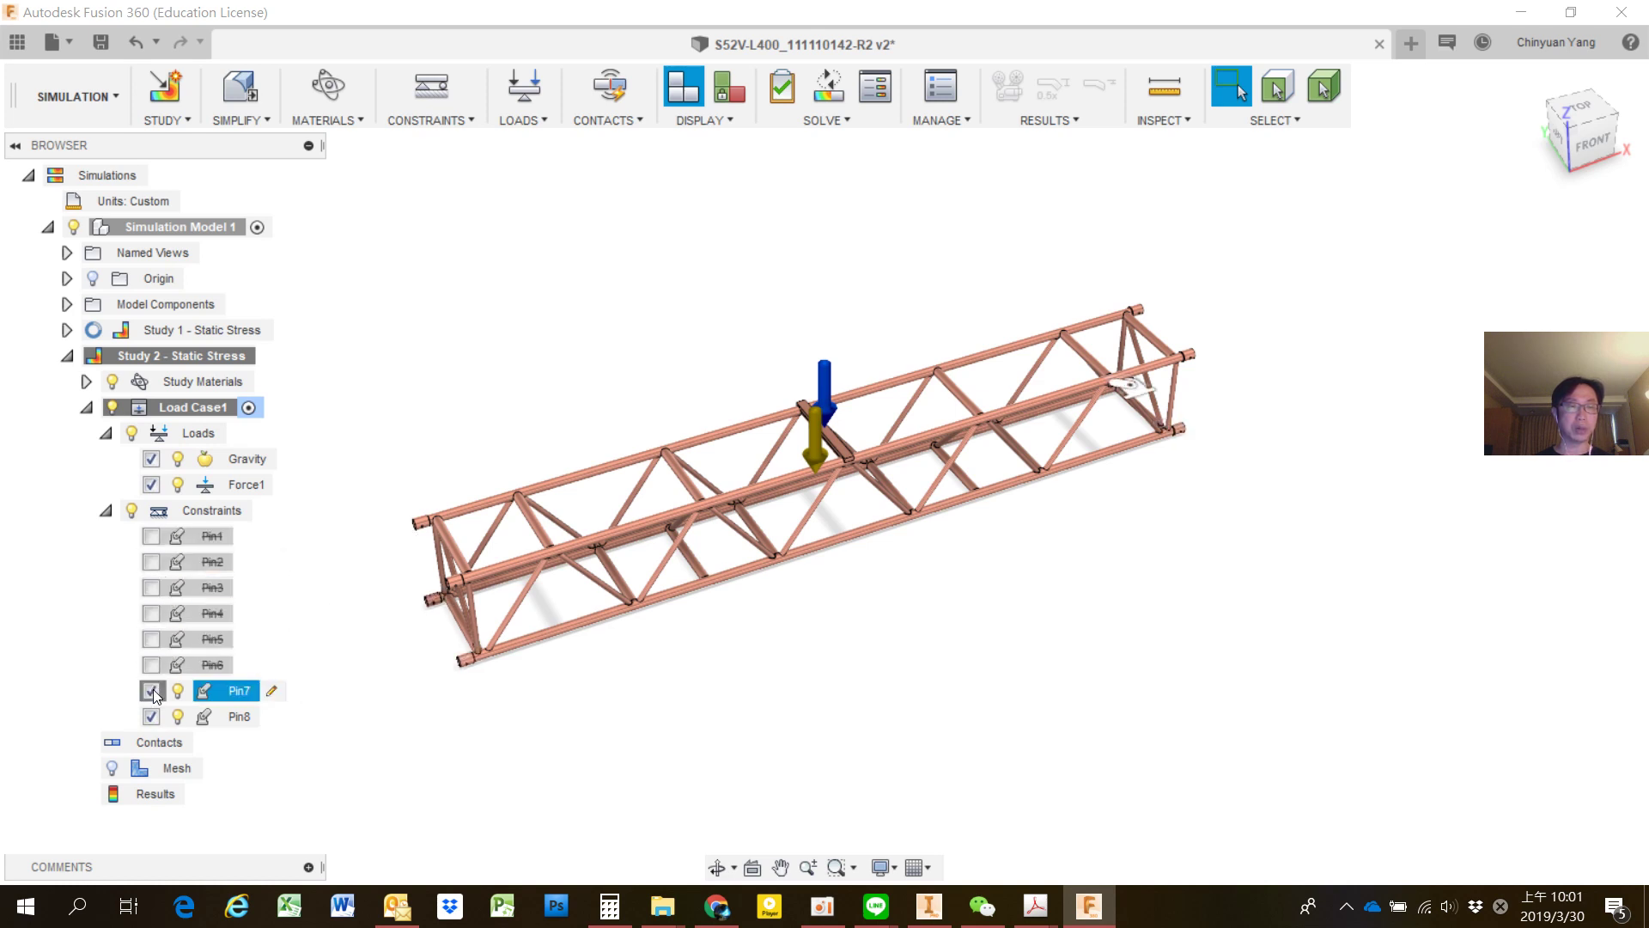
pyautogui.click(151, 690)
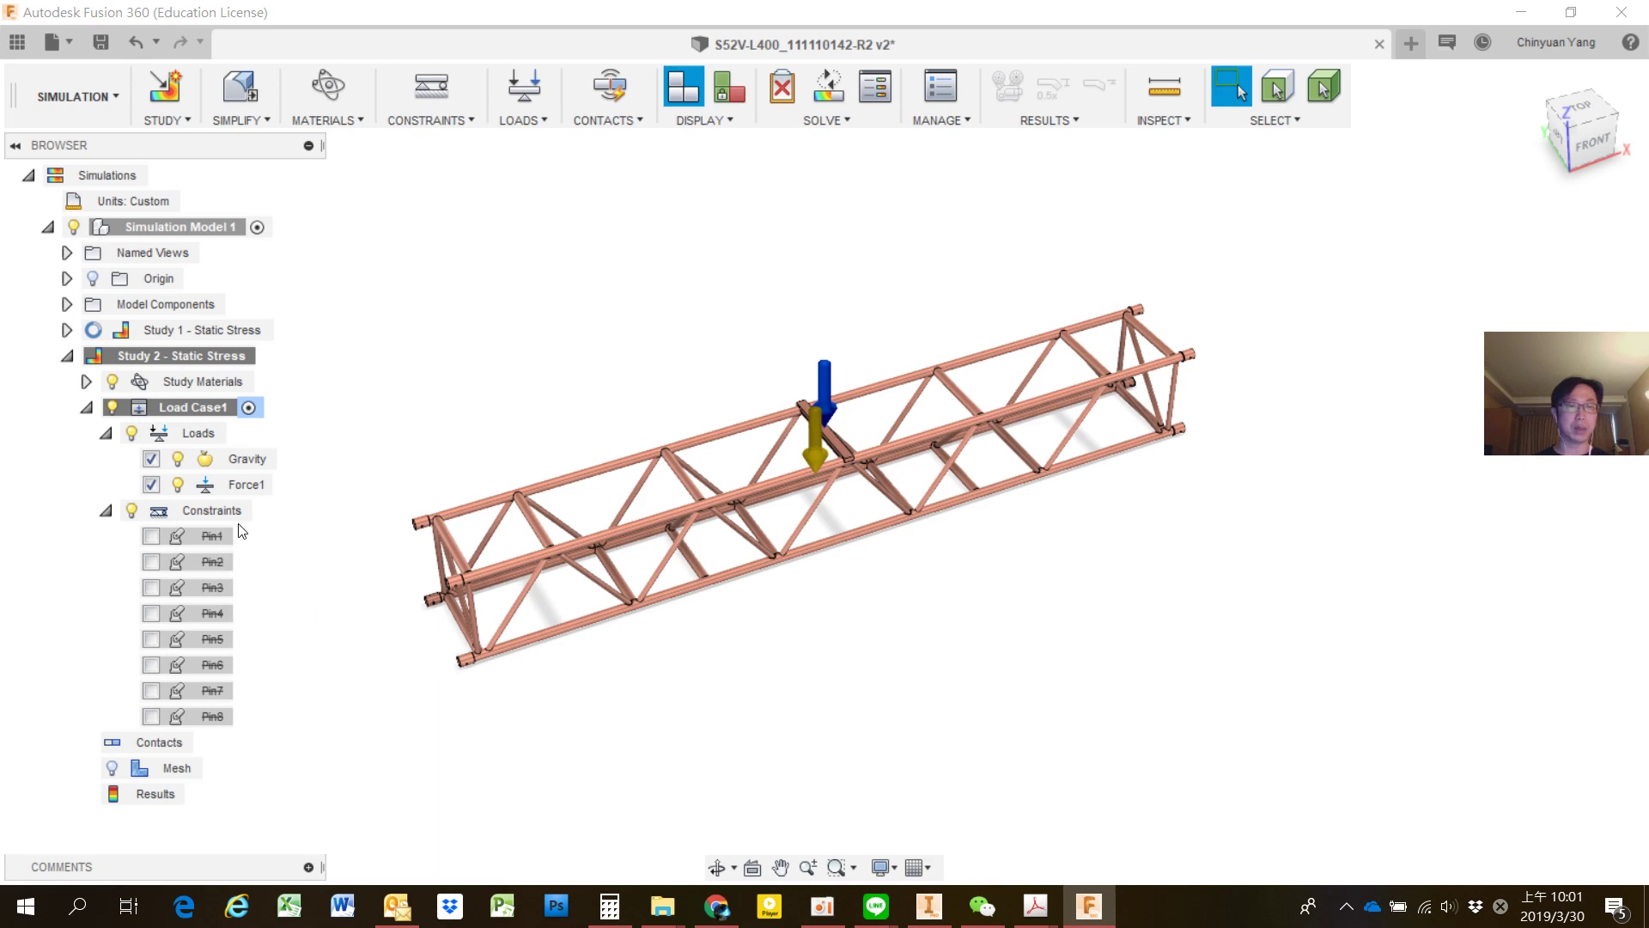
# Zoom and orbit to the truss's left end, then start a Fixed structural constraint.
pyautogui.scroll(2, 402, 612)
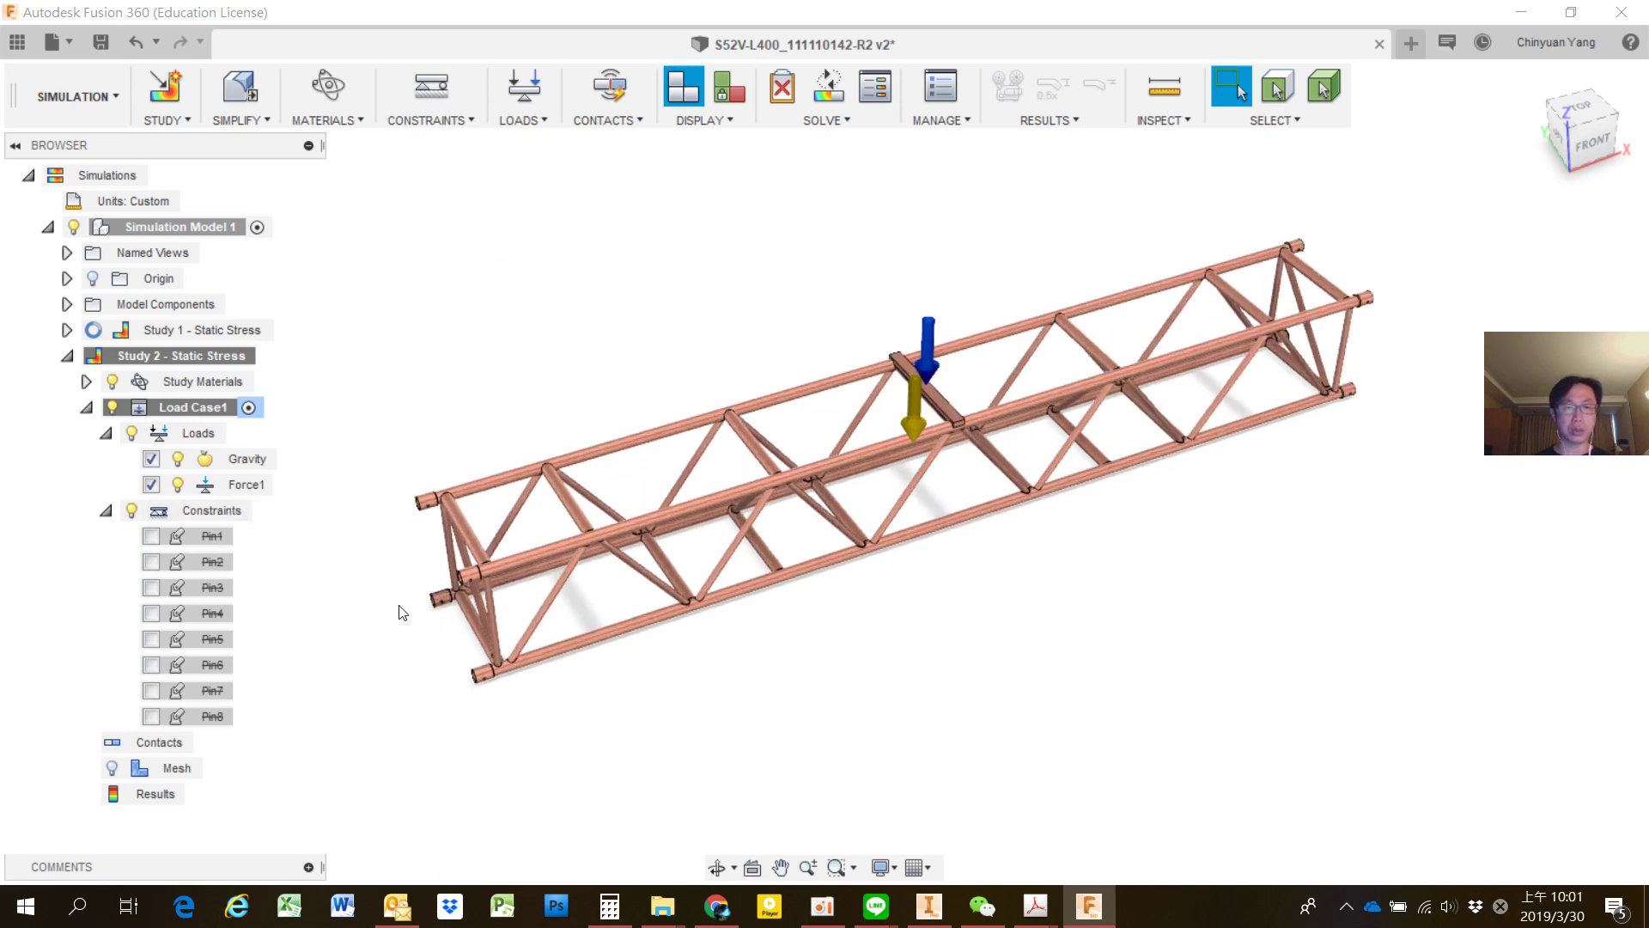
pyautogui.scroll(2, 402, 613)
pyautogui.scroll(2, 550, 596)
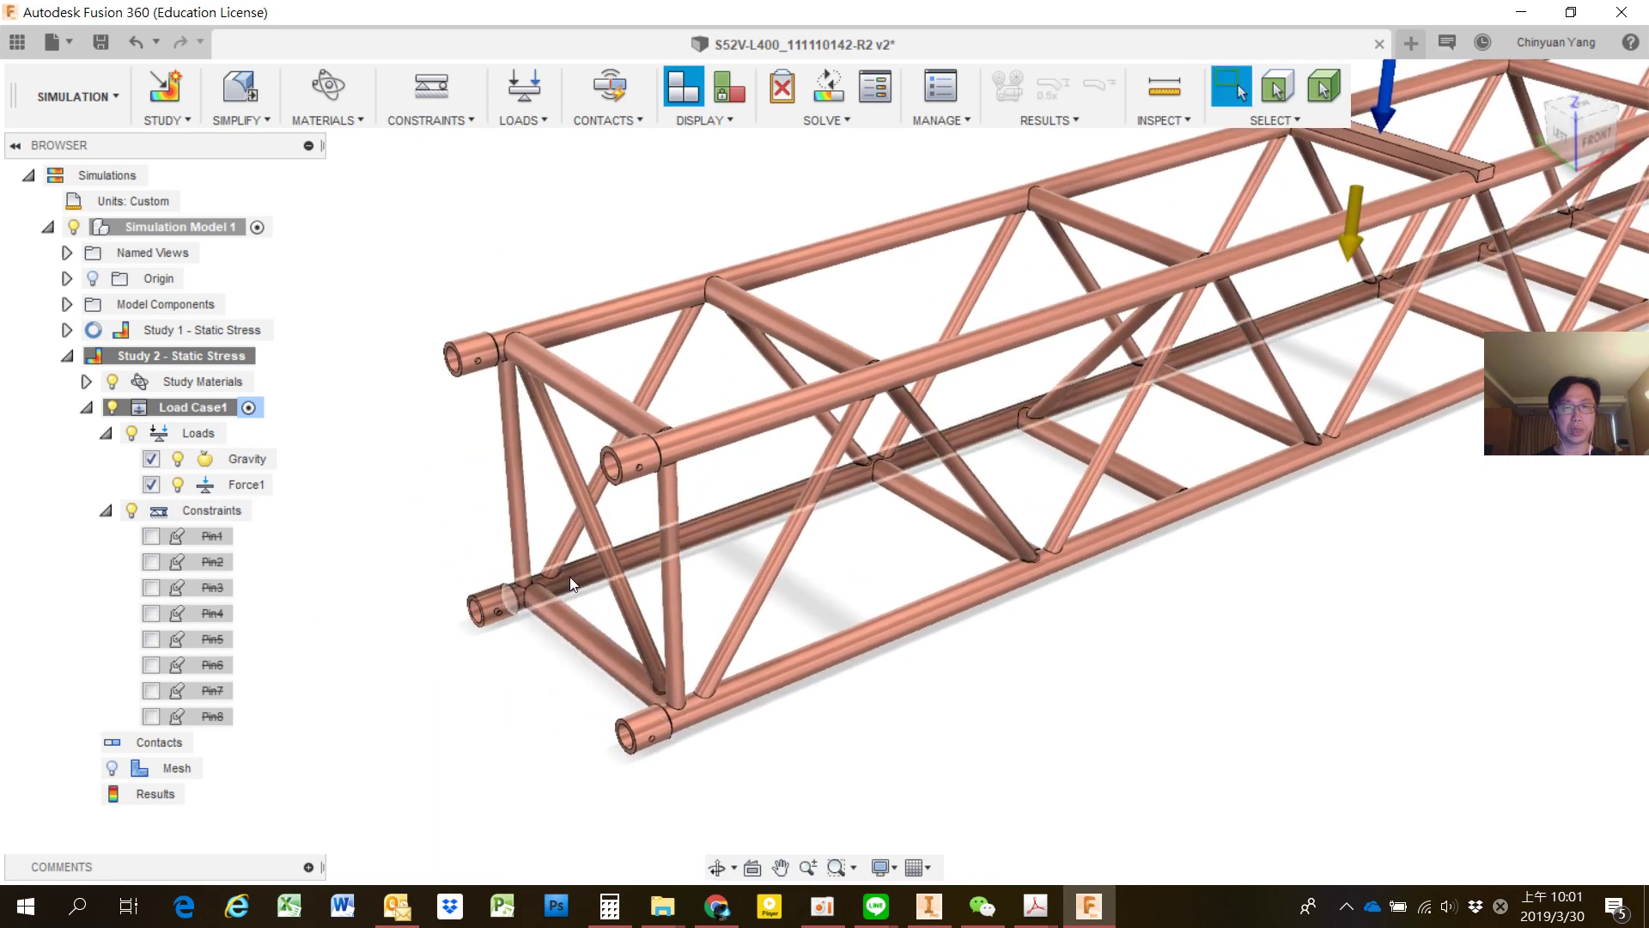
pyautogui.scroll(2, 541, 616)
pyautogui.scroll(2, 535, 611)
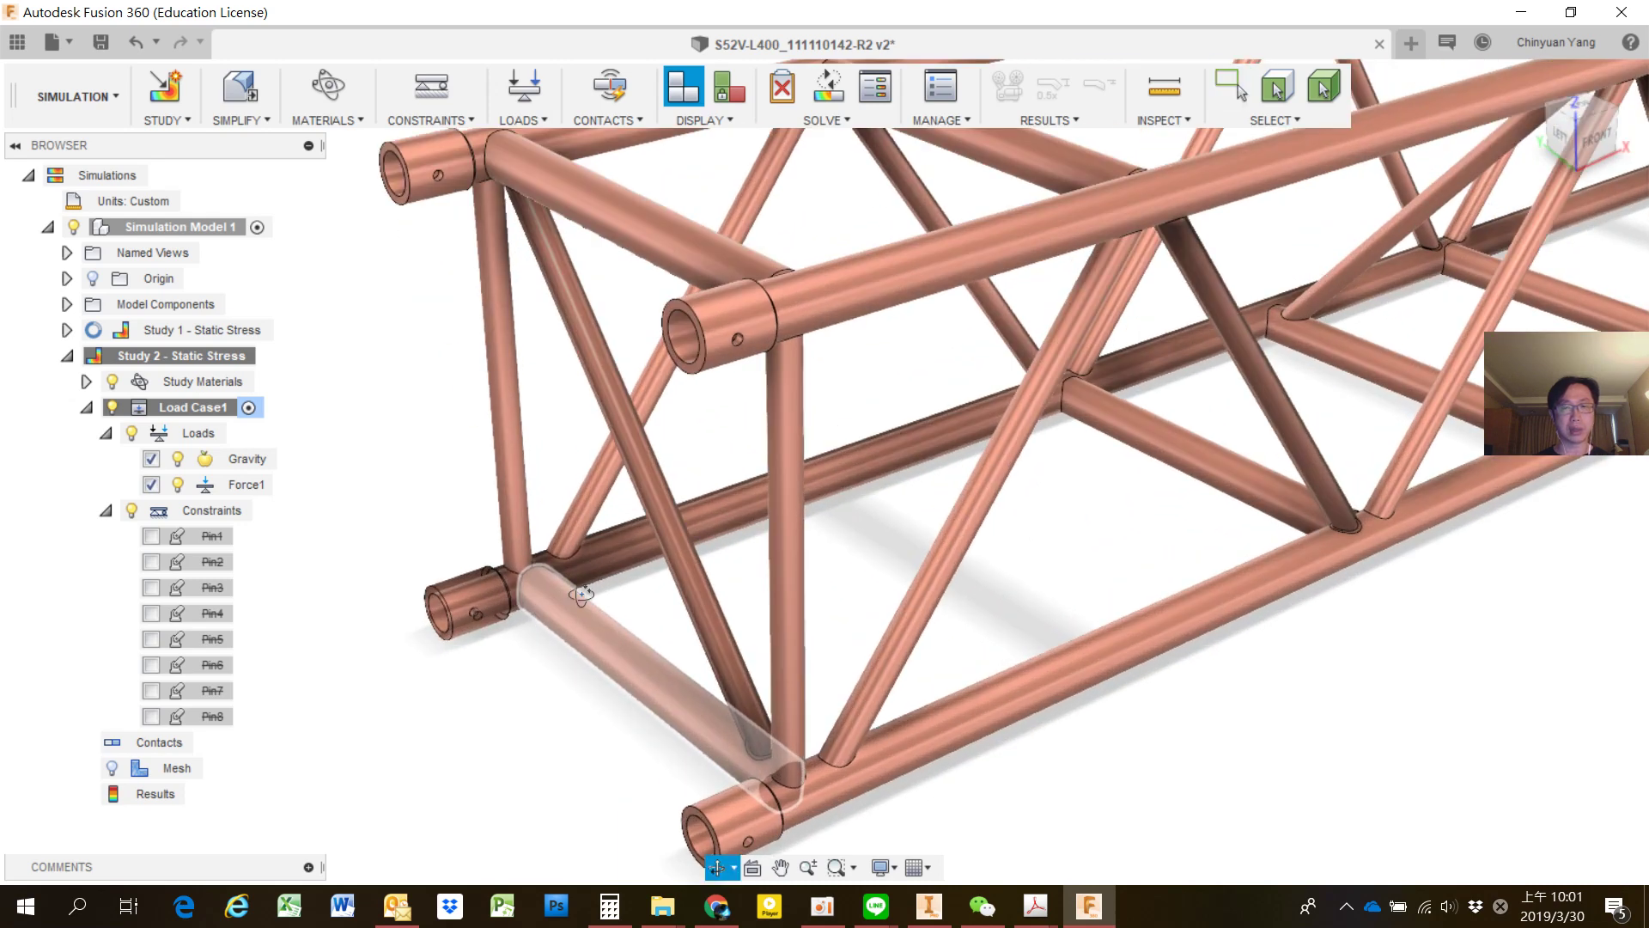
pyautogui.keyDown('shift'); pyautogui.moveTo(581, 593); pyautogui.dragTo(404, 175, button='middle'); pyautogui.keyUp('shift')
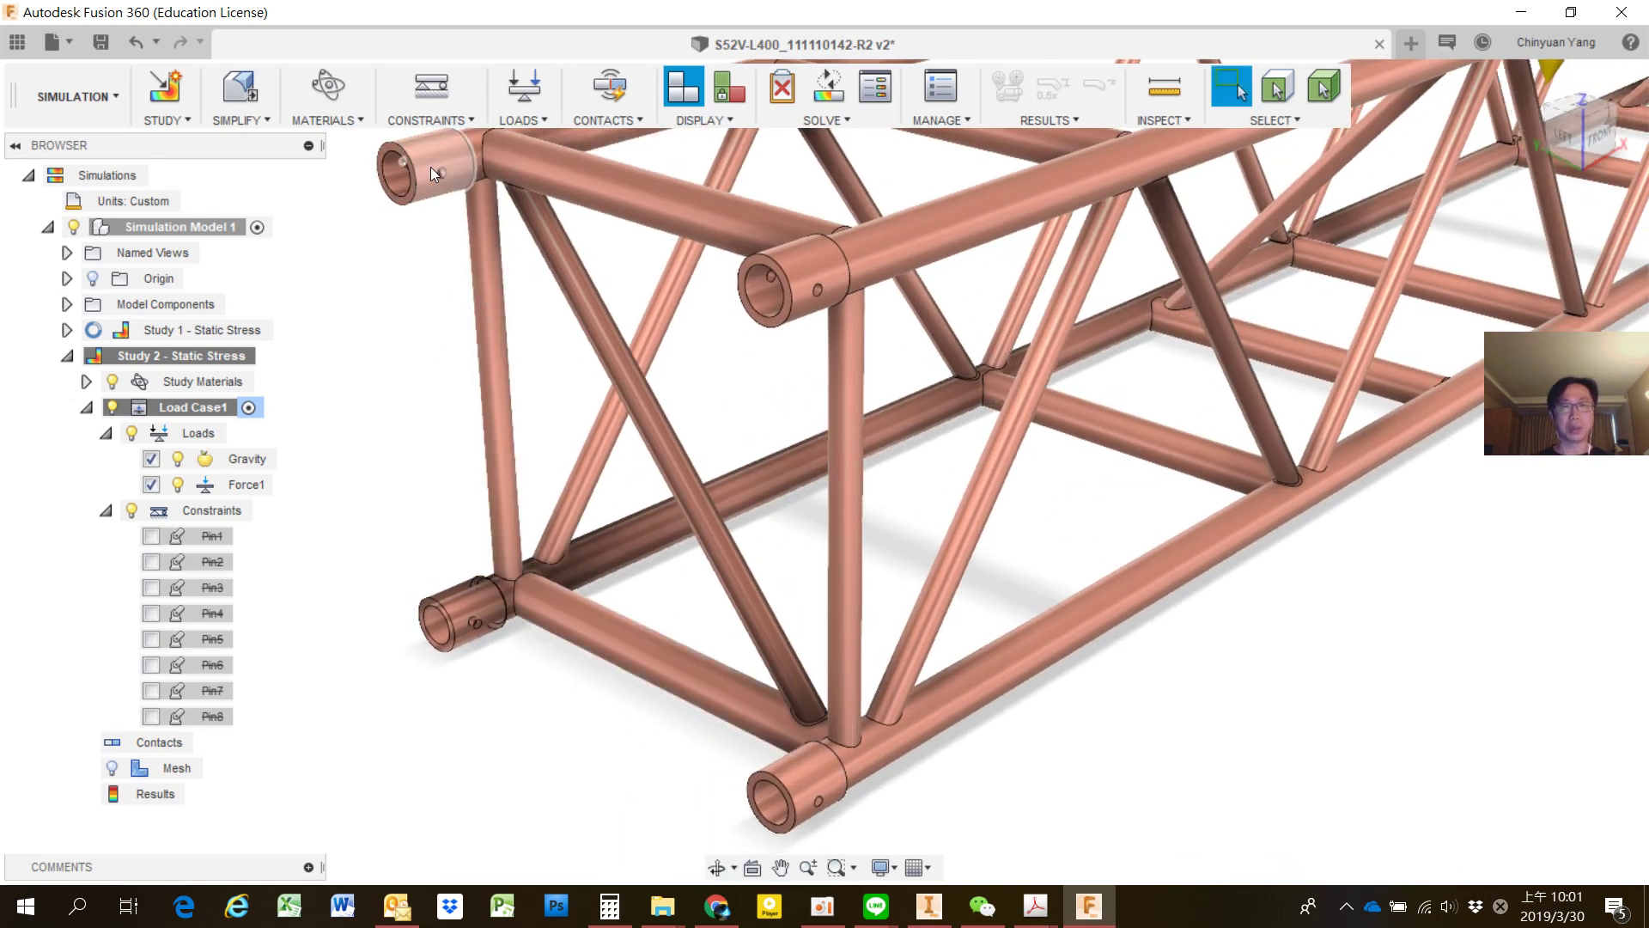
pyautogui.moveTo(519, 627)
pyautogui.keyDown('shift'); pyautogui.mouseDown(button='middle')
pyautogui.moveTo(627, 627)
pyautogui.moveTo(538, 585)
pyautogui.mouseUp(button='middle'); pyautogui.keyUp('shift')
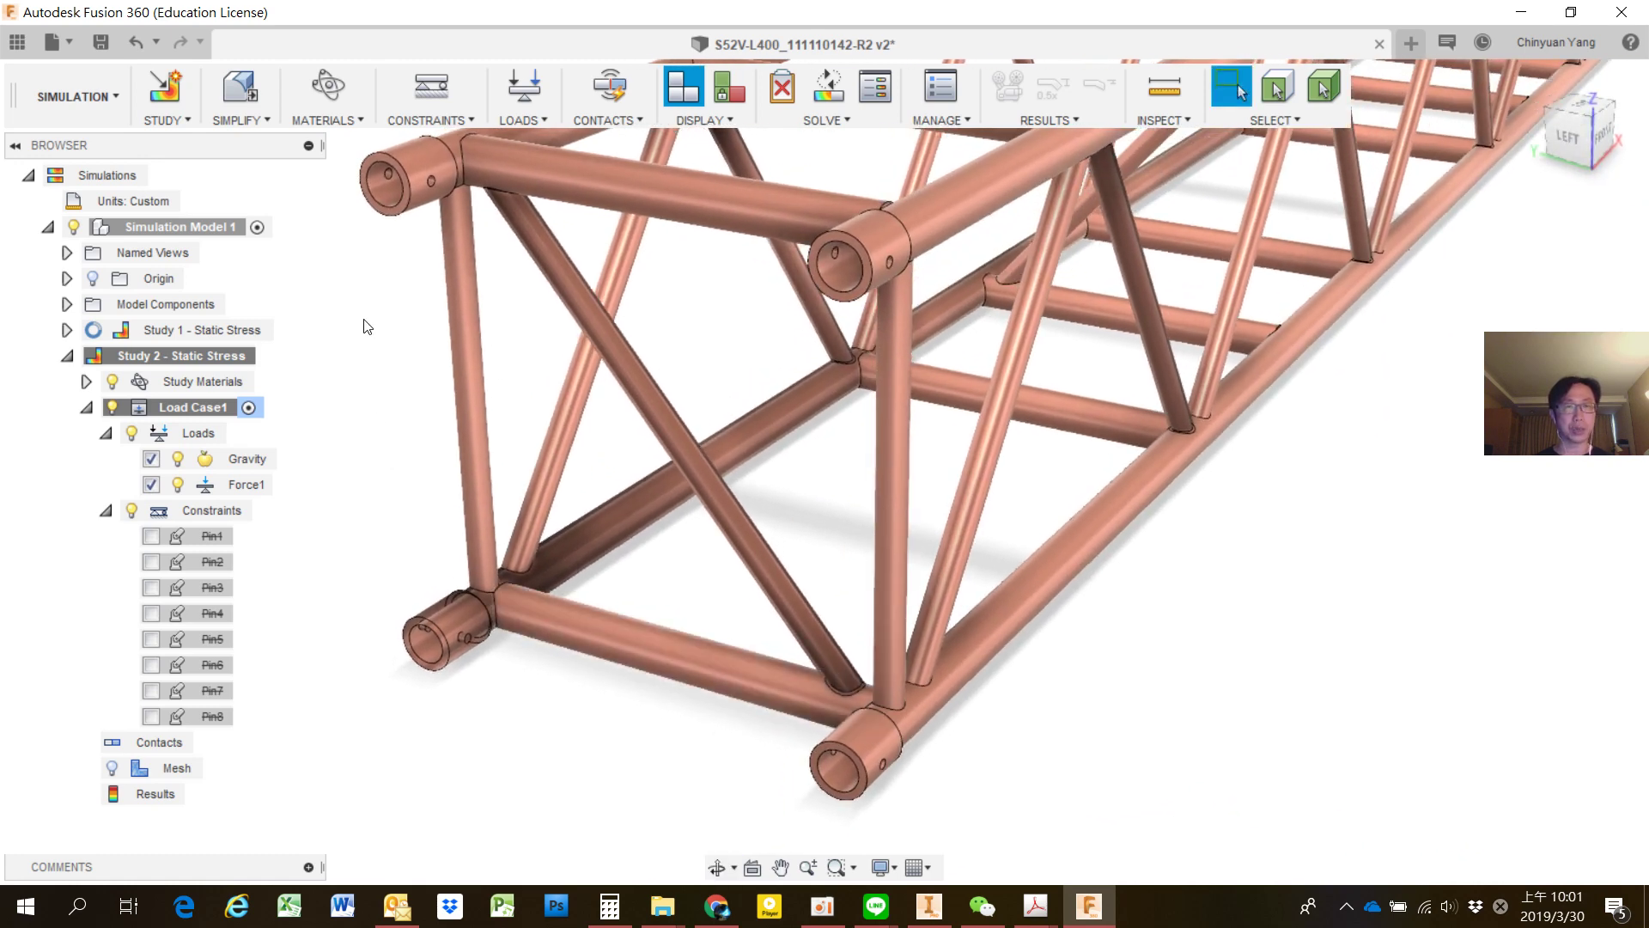
pyautogui.press('c')
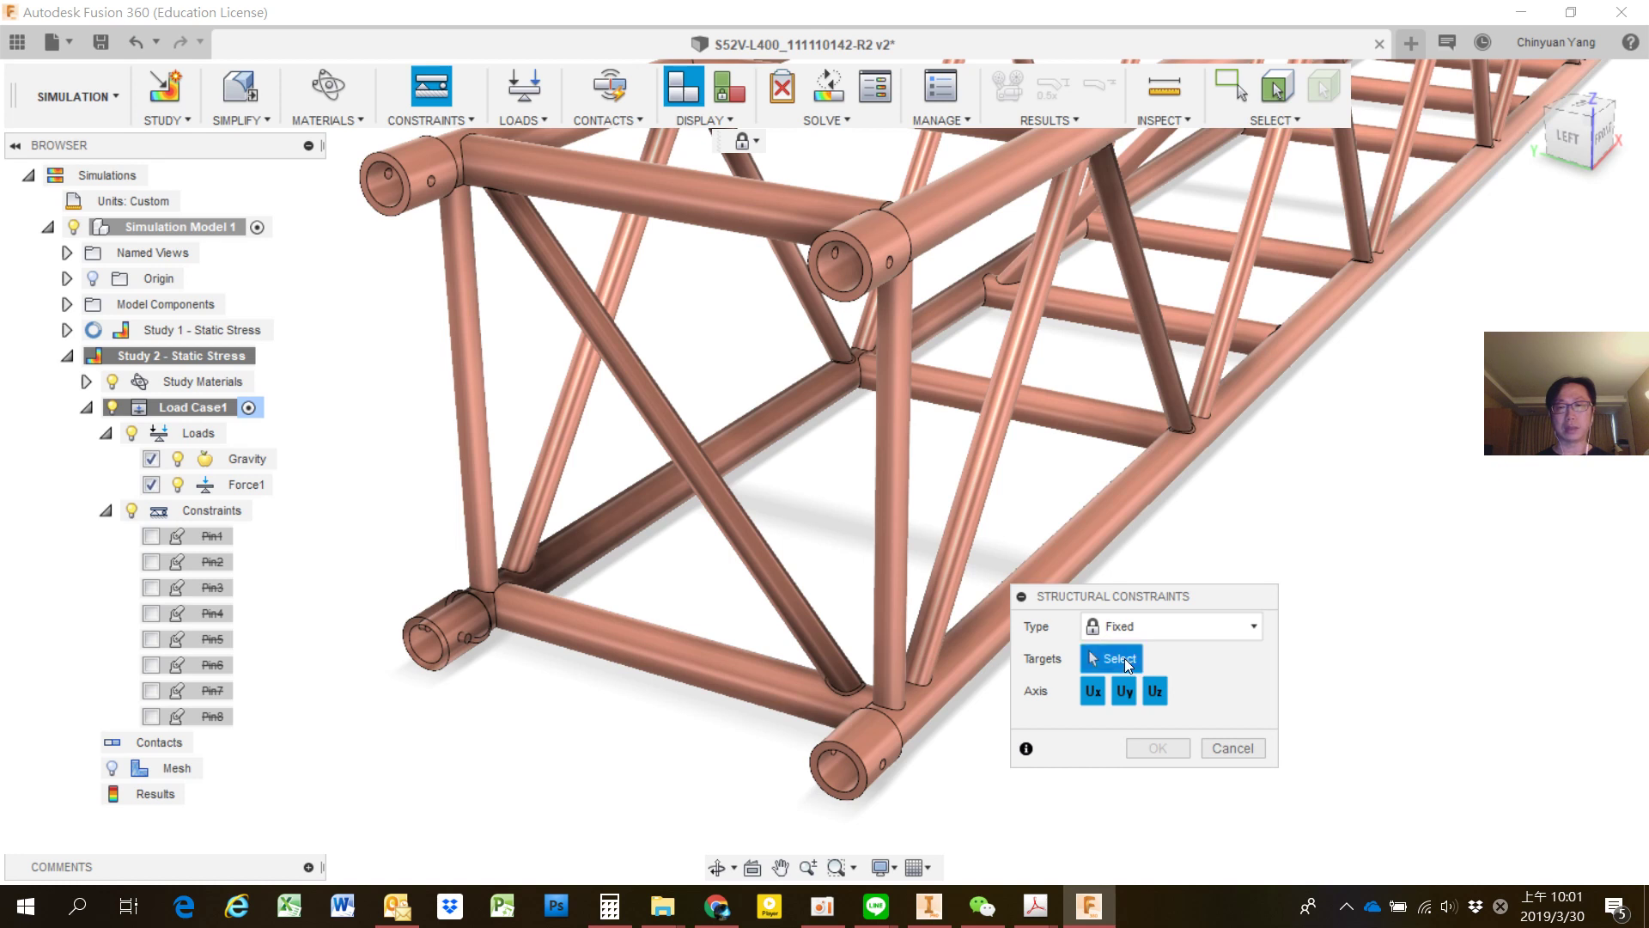
# Select the lower-left tube end face and a second tube end face as Fixed targets.
pyautogui.click(437, 649)
pyautogui.scroll(5, 429, 652)
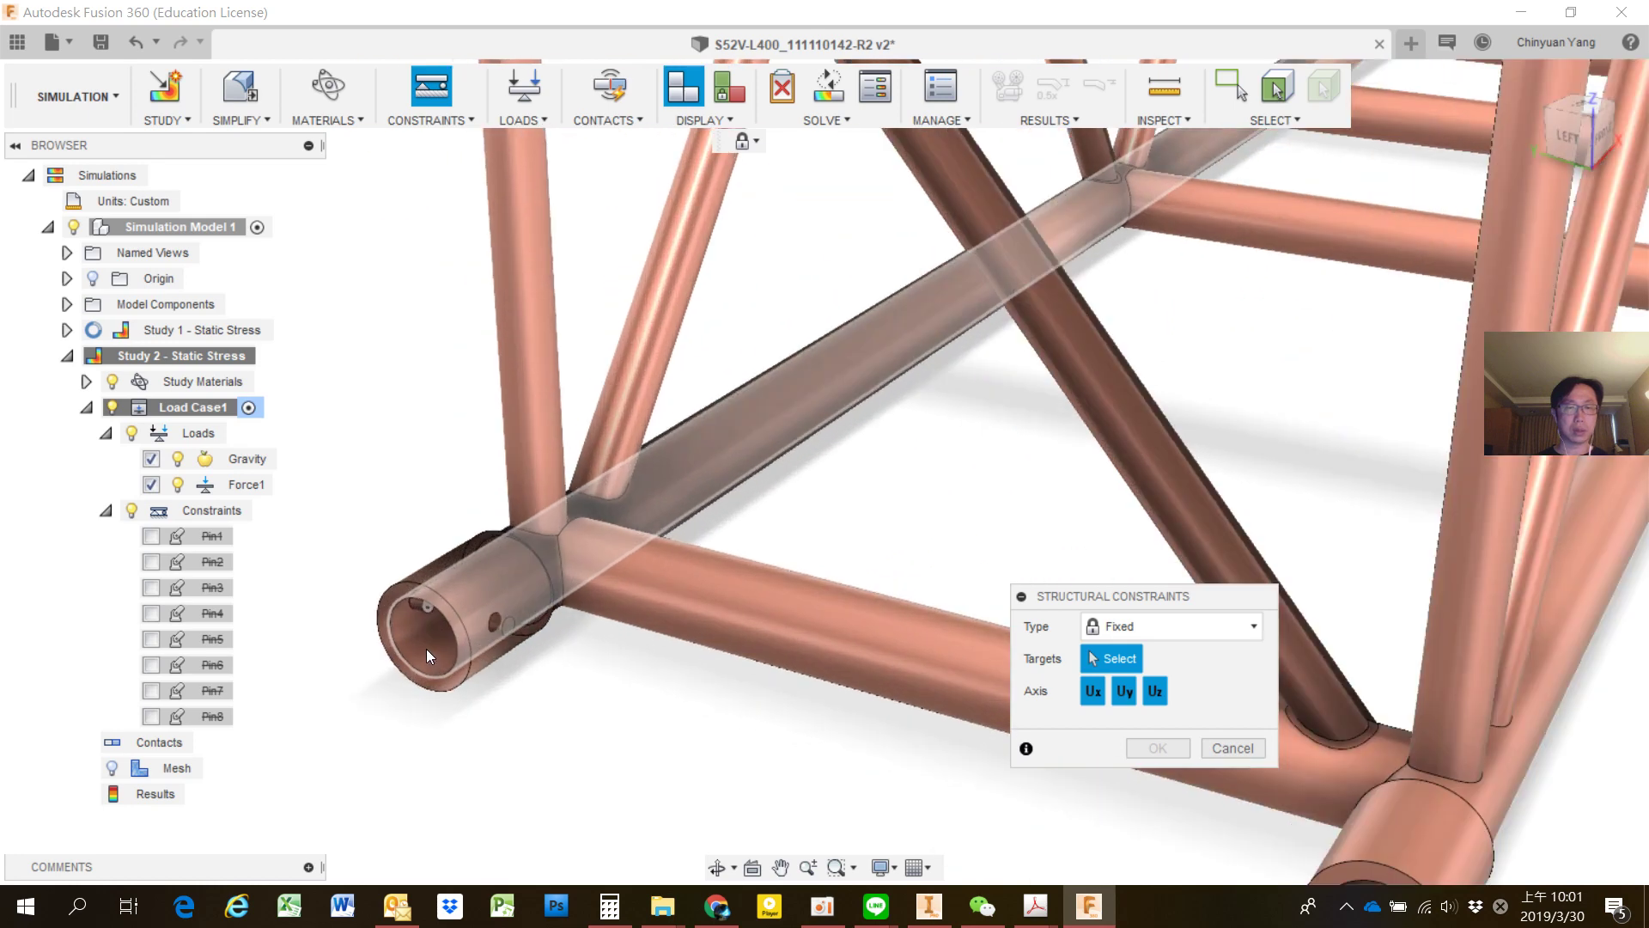
pyautogui.scroll(2, 426, 649)
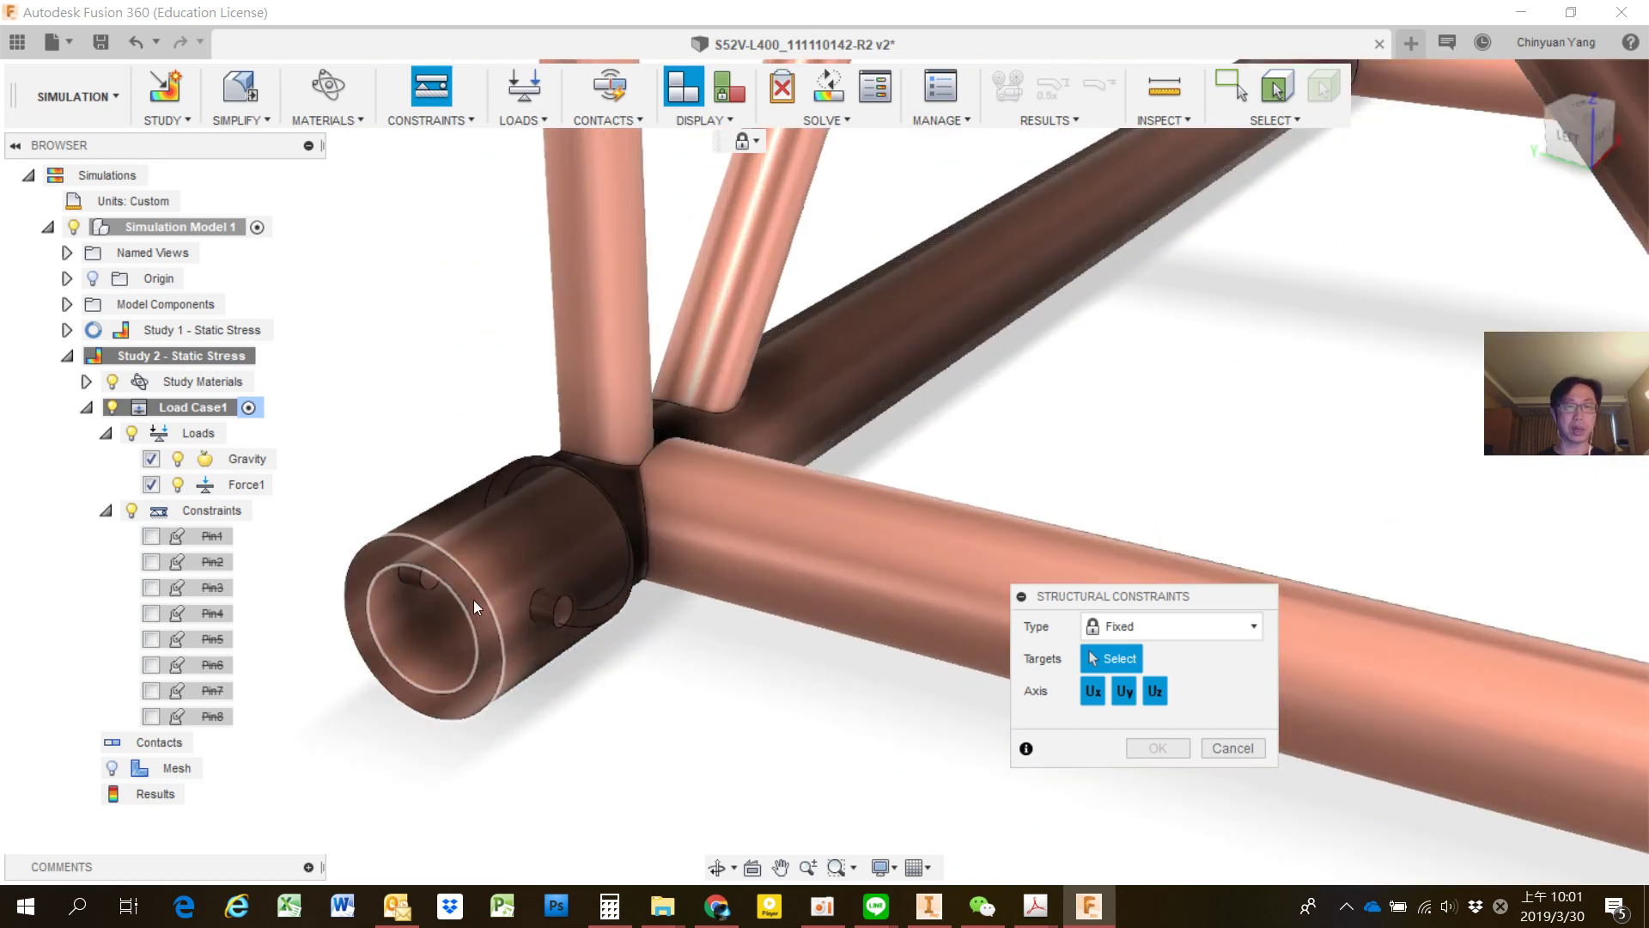
pyautogui.click(492, 675)
pyautogui.scroll(-4, 486, 670)
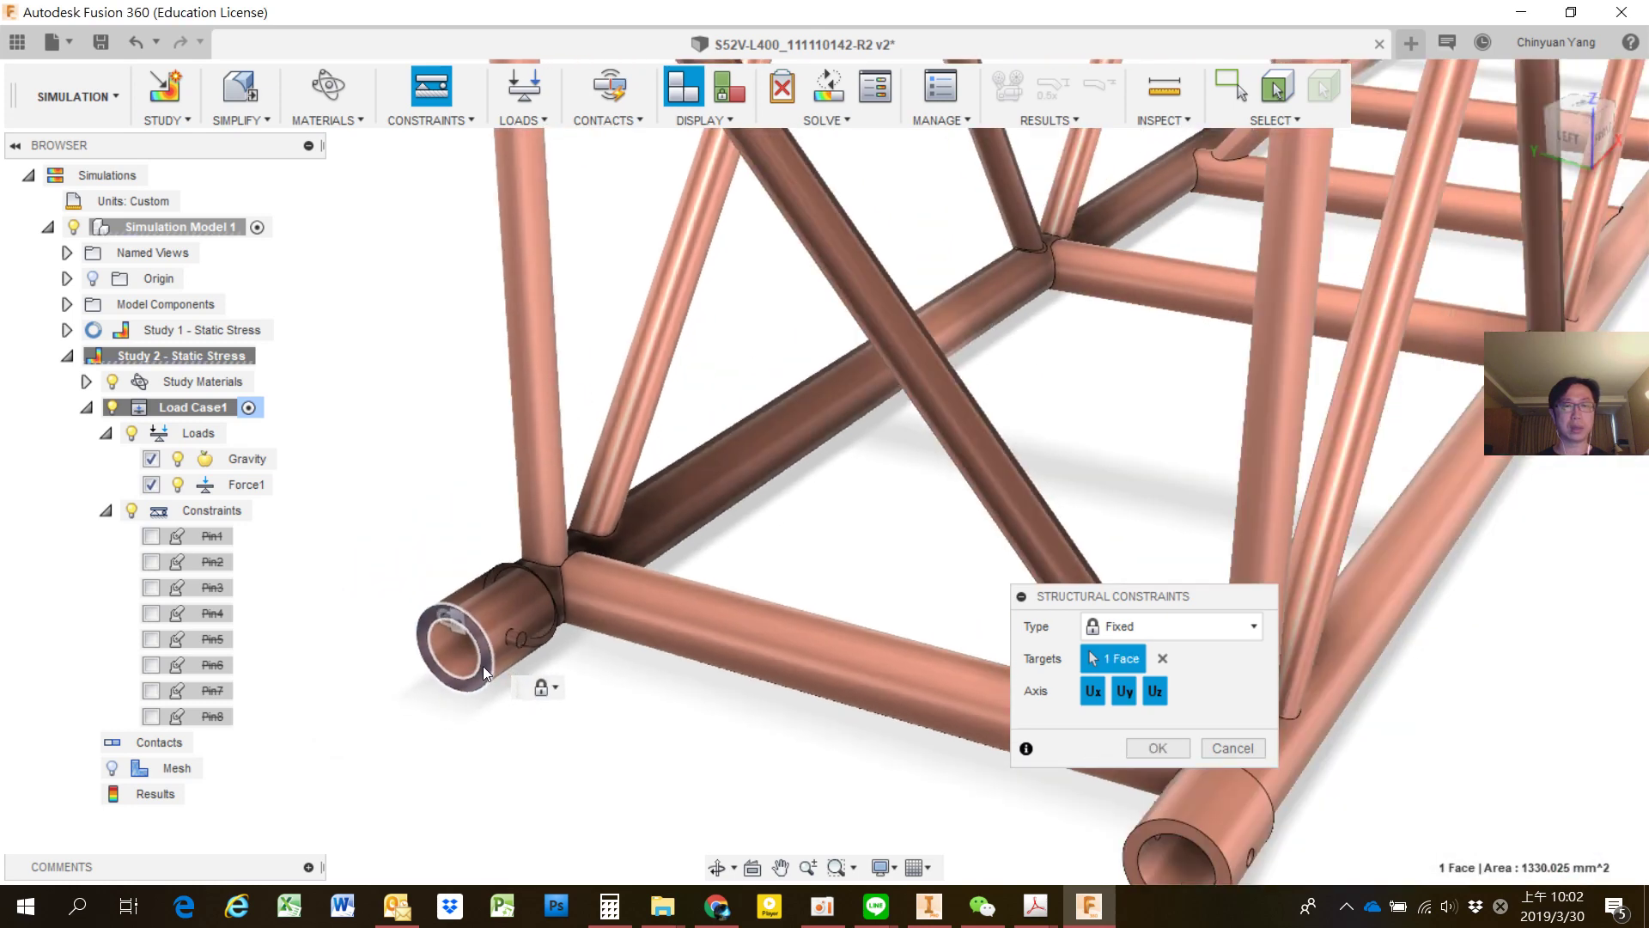
pyautogui.scroll(-2, 481, 663)
pyautogui.click(1112, 827)
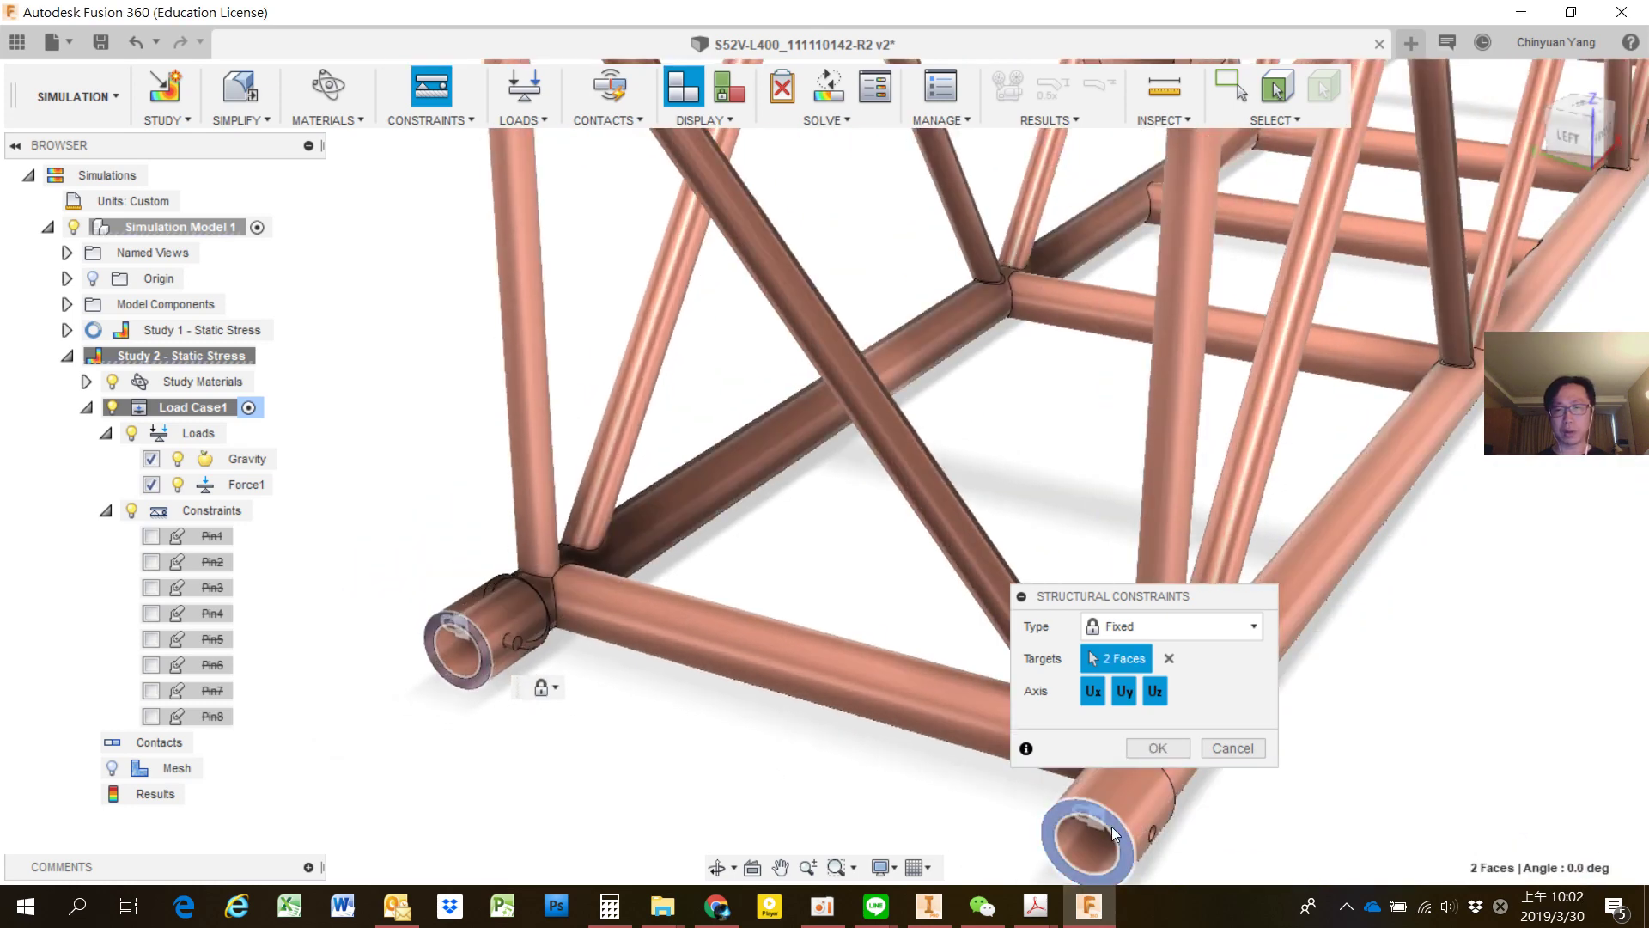
pyautogui.keyDown('shift'); pyautogui.moveTo(1112, 826); pyautogui.dragTo(734, 519, button='middle'); pyautogui.keyUp('shift')
# Add the near and far tube end faces and finish Fixed1 on four end faces.
pyautogui.scroll(5, 612, 296)
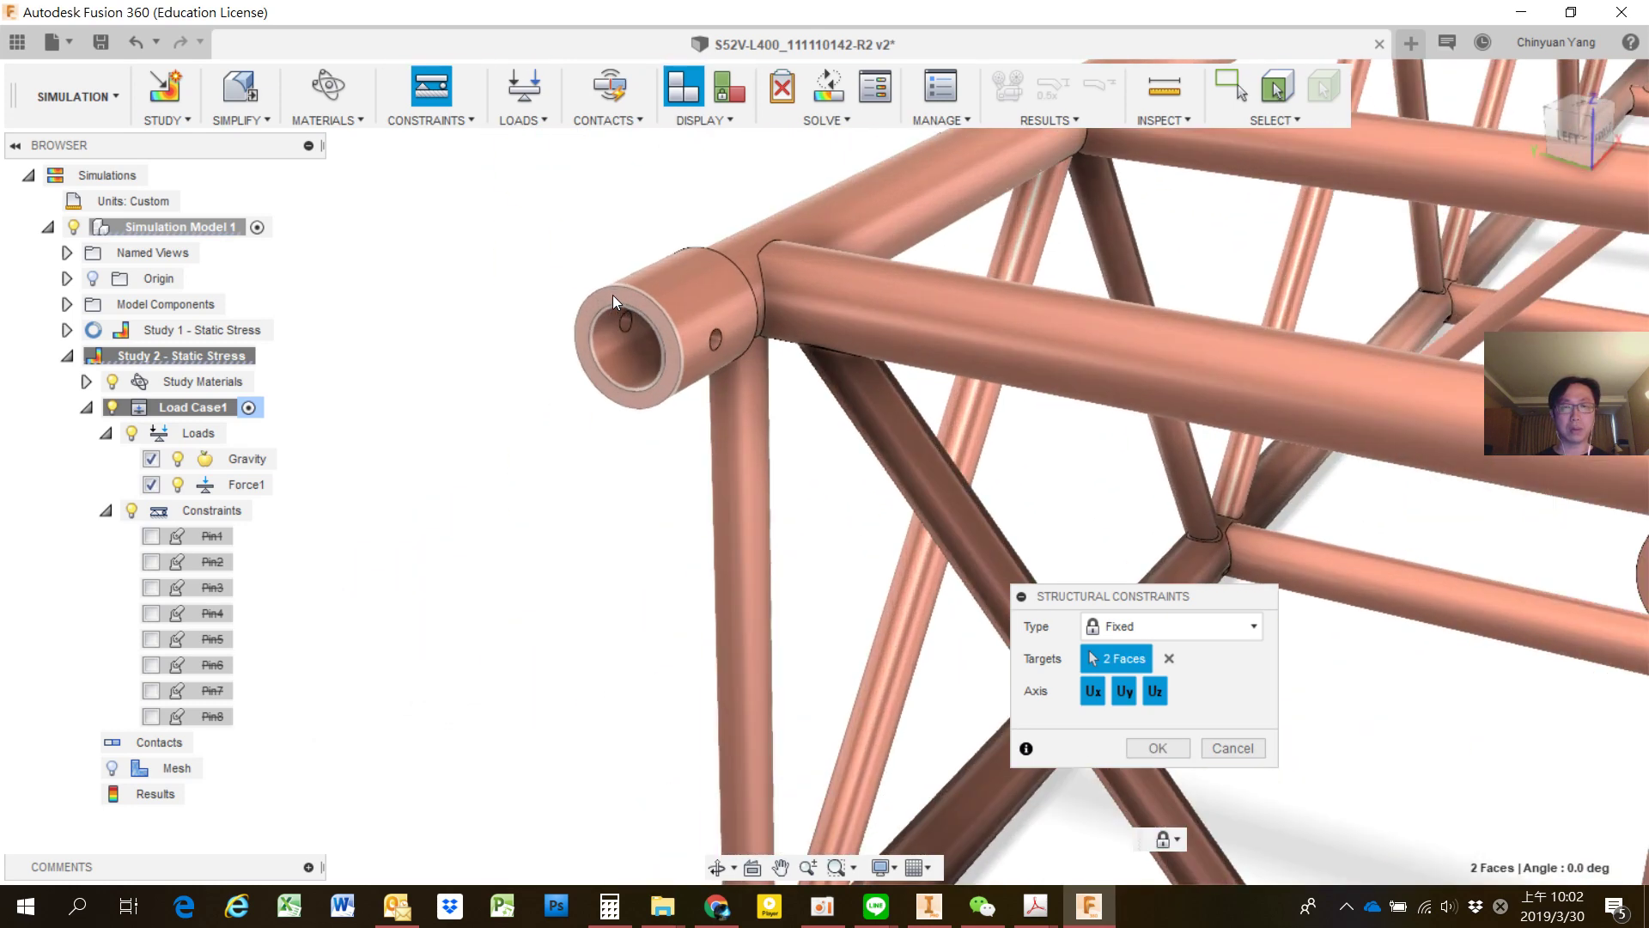
pyautogui.scroll(1, 611, 295)
pyautogui.scroll(-6, 598, 356)
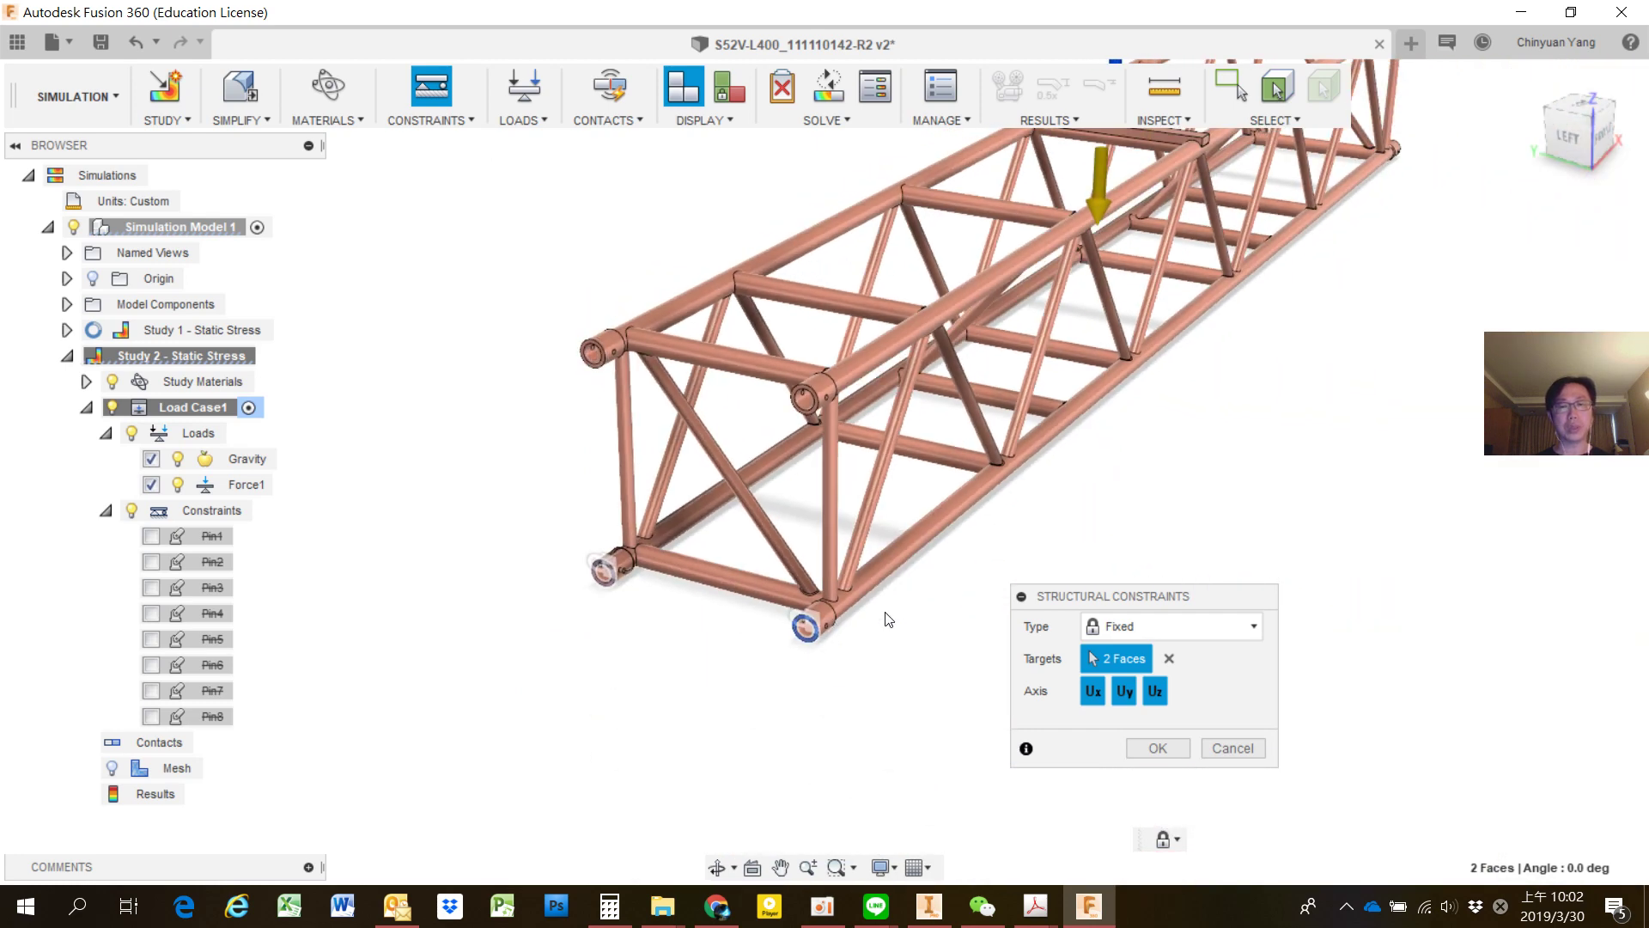
pyautogui.moveTo(1241, 403)
pyautogui.mouseDown(button='middle')
pyautogui.moveTo(1042, 489)
pyautogui.moveTo(422, 386)
pyautogui.mouseUp(button='middle')
pyautogui.scroll(2, 515, 481)
pyautogui.scroll(2, 1005, 593)
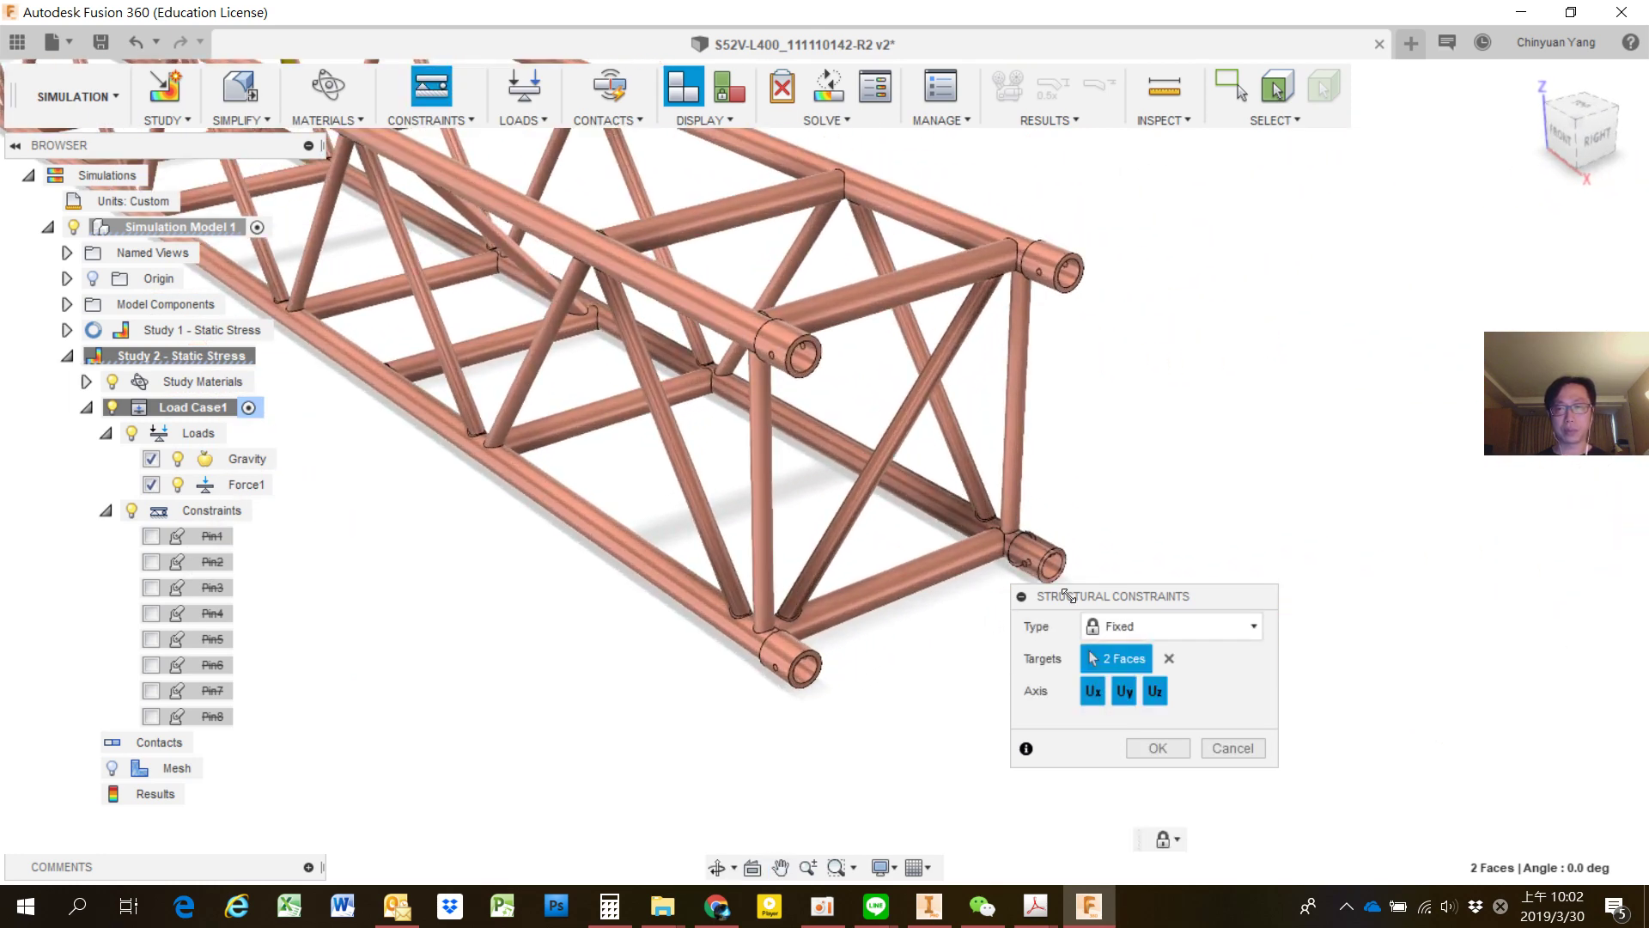
pyautogui.scroll(3, 988, 653)
pyautogui.scroll(3, 609, 694)
pyautogui.scroll(2, 610, 694)
pyautogui.scroll(2, 601, 668)
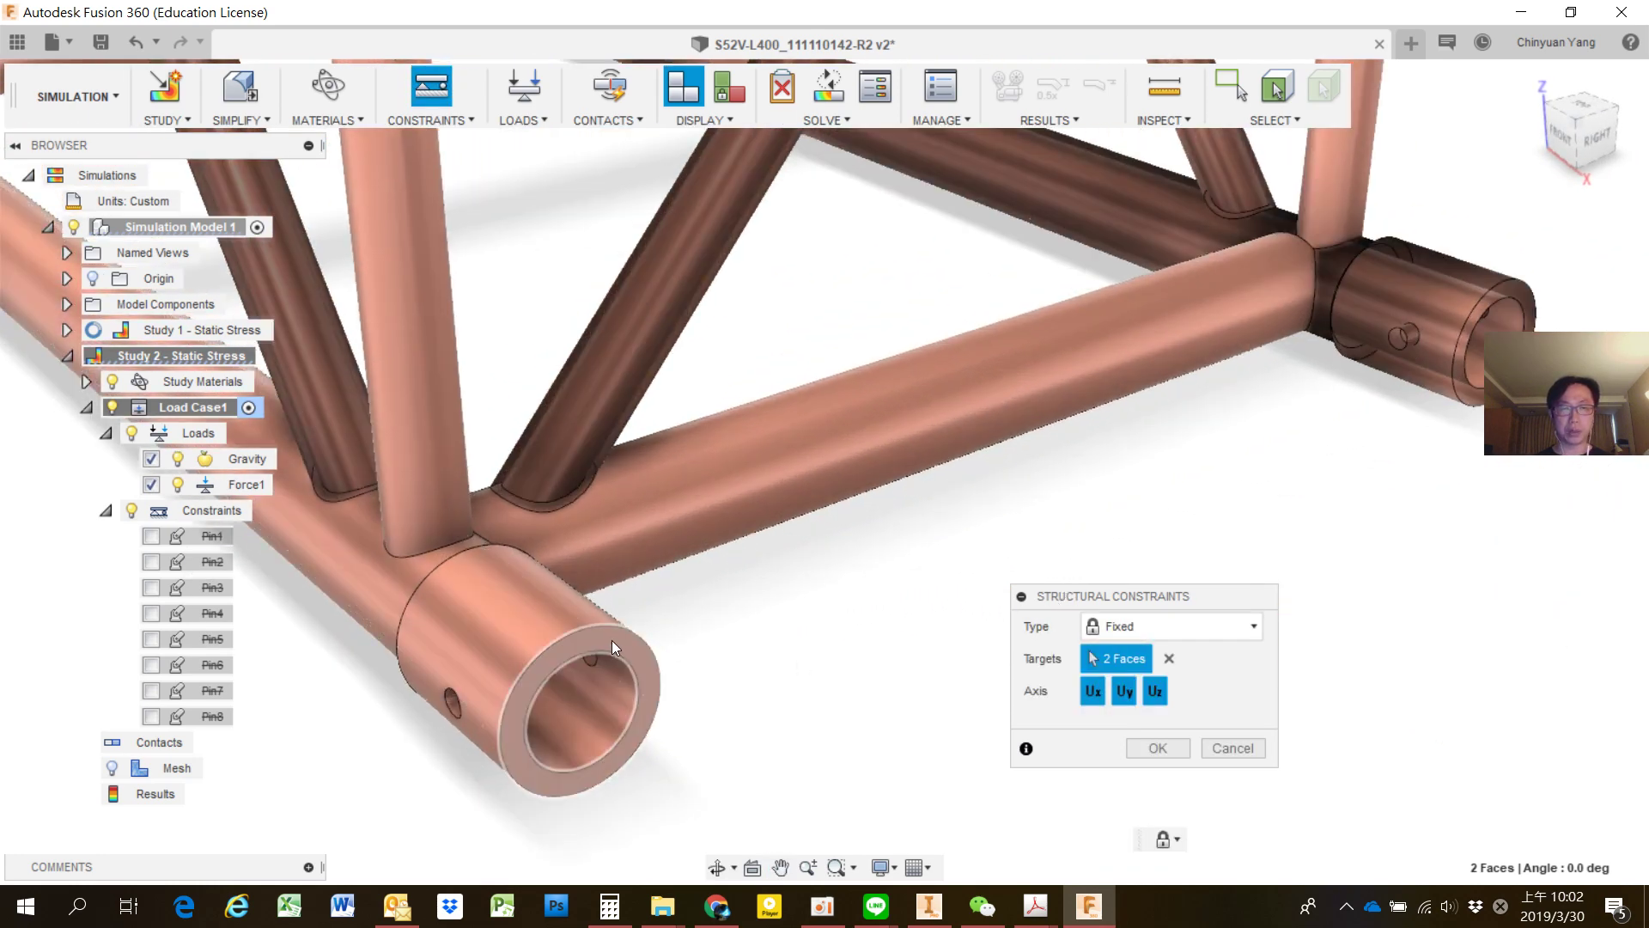
pyautogui.click(612, 641)
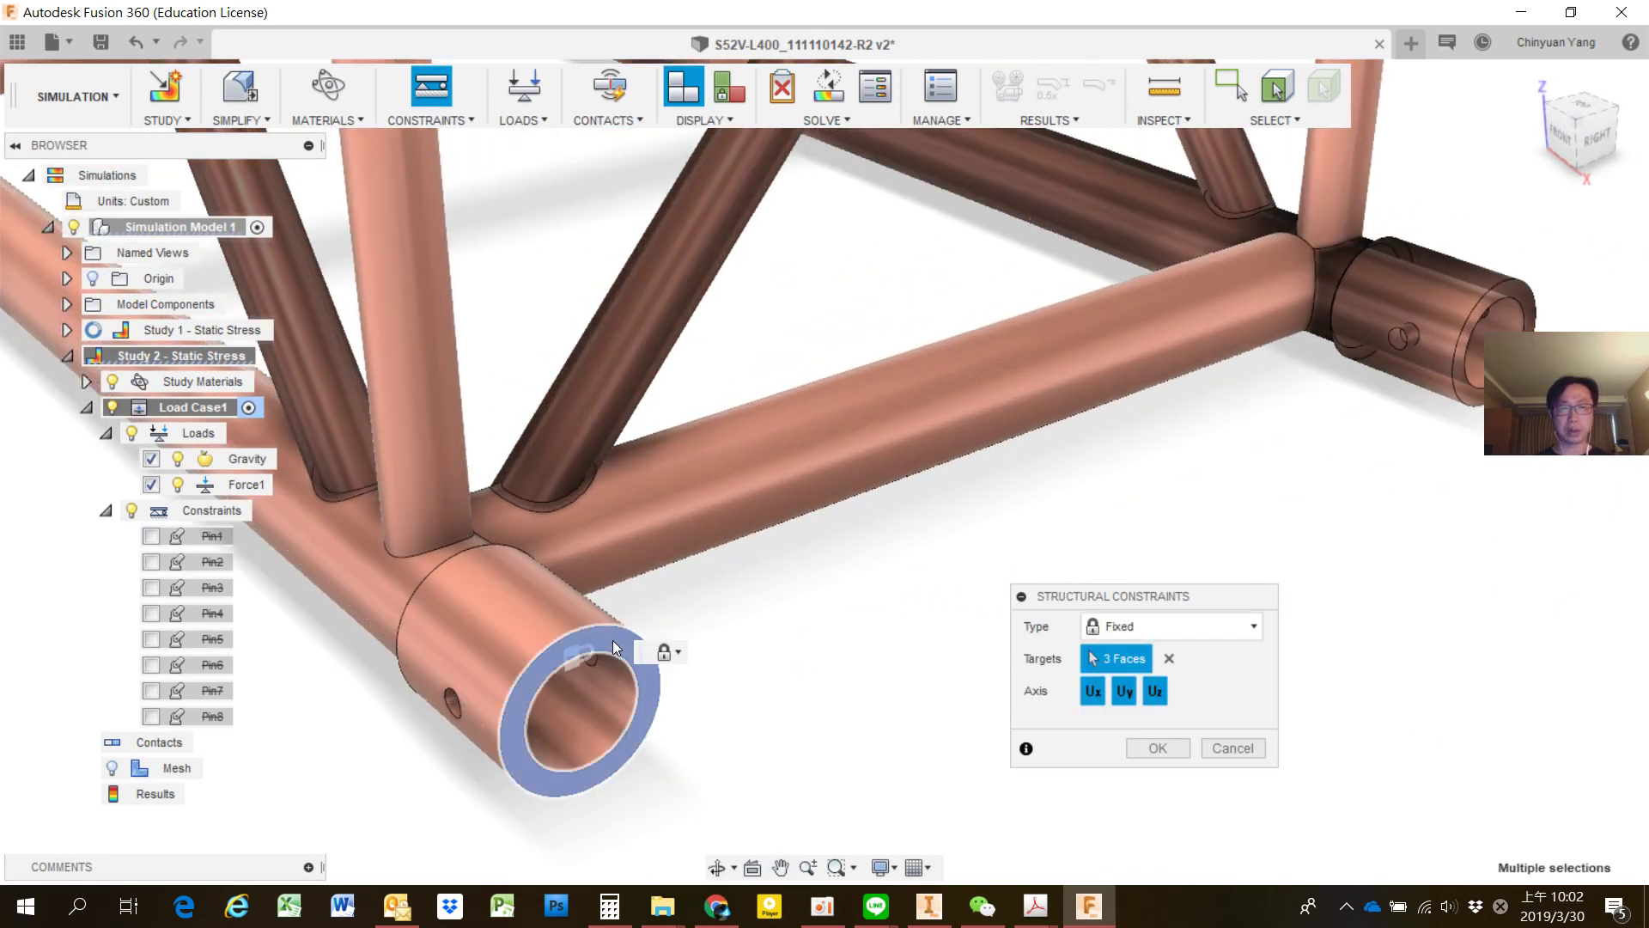
pyautogui.click(1465, 392)
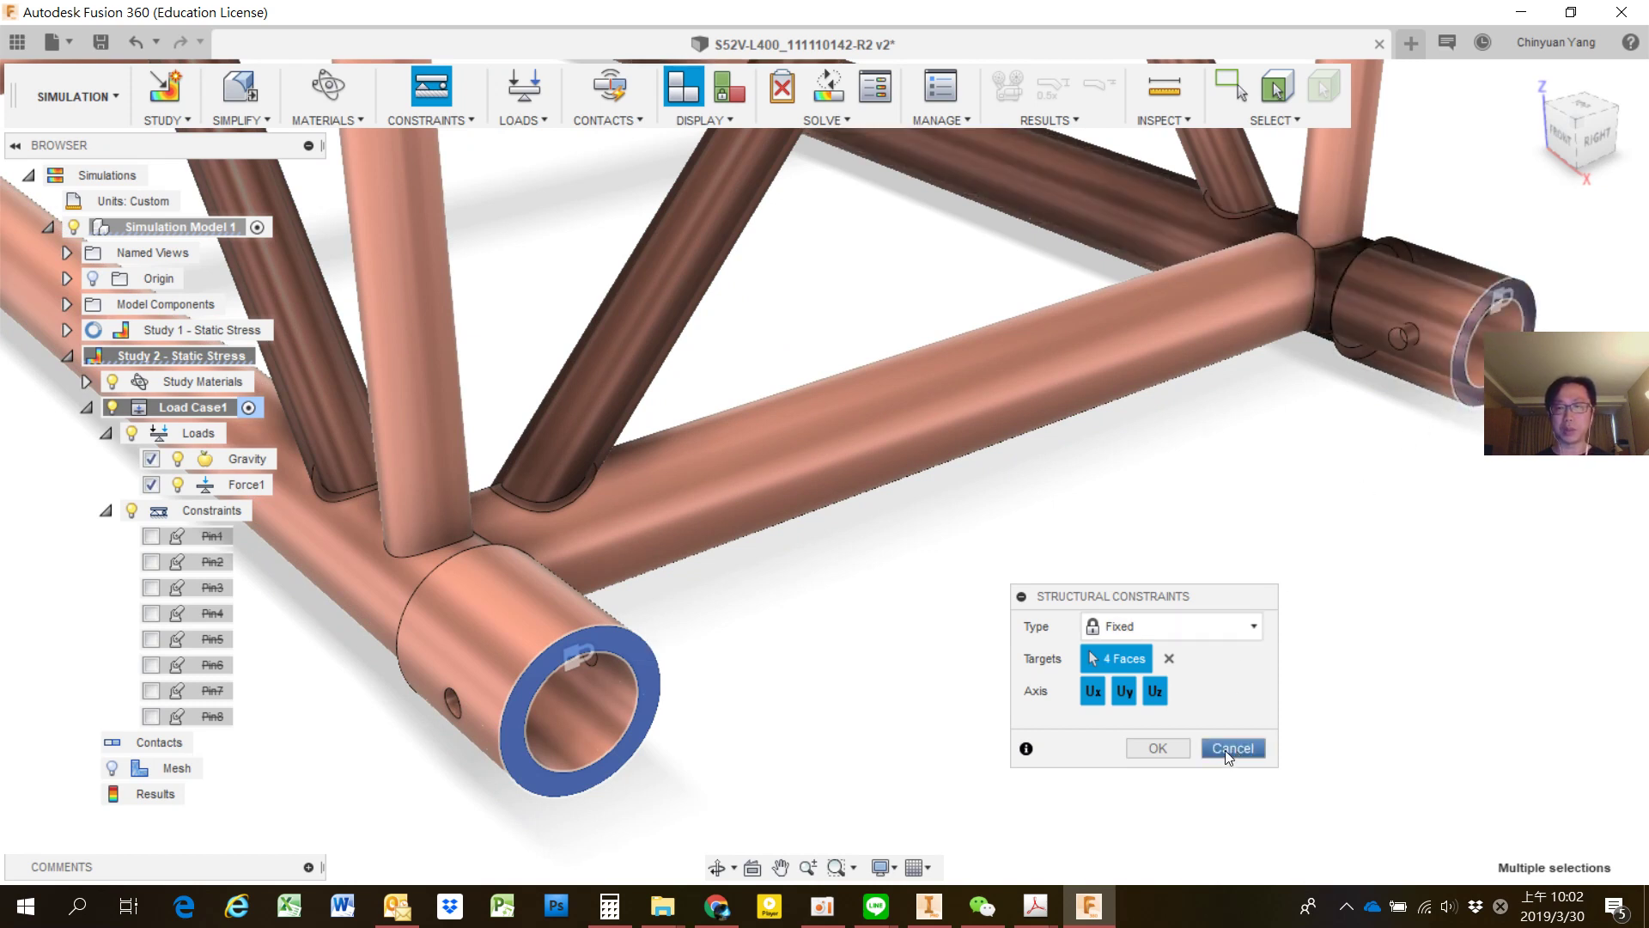
pyautogui.click(1165, 756)
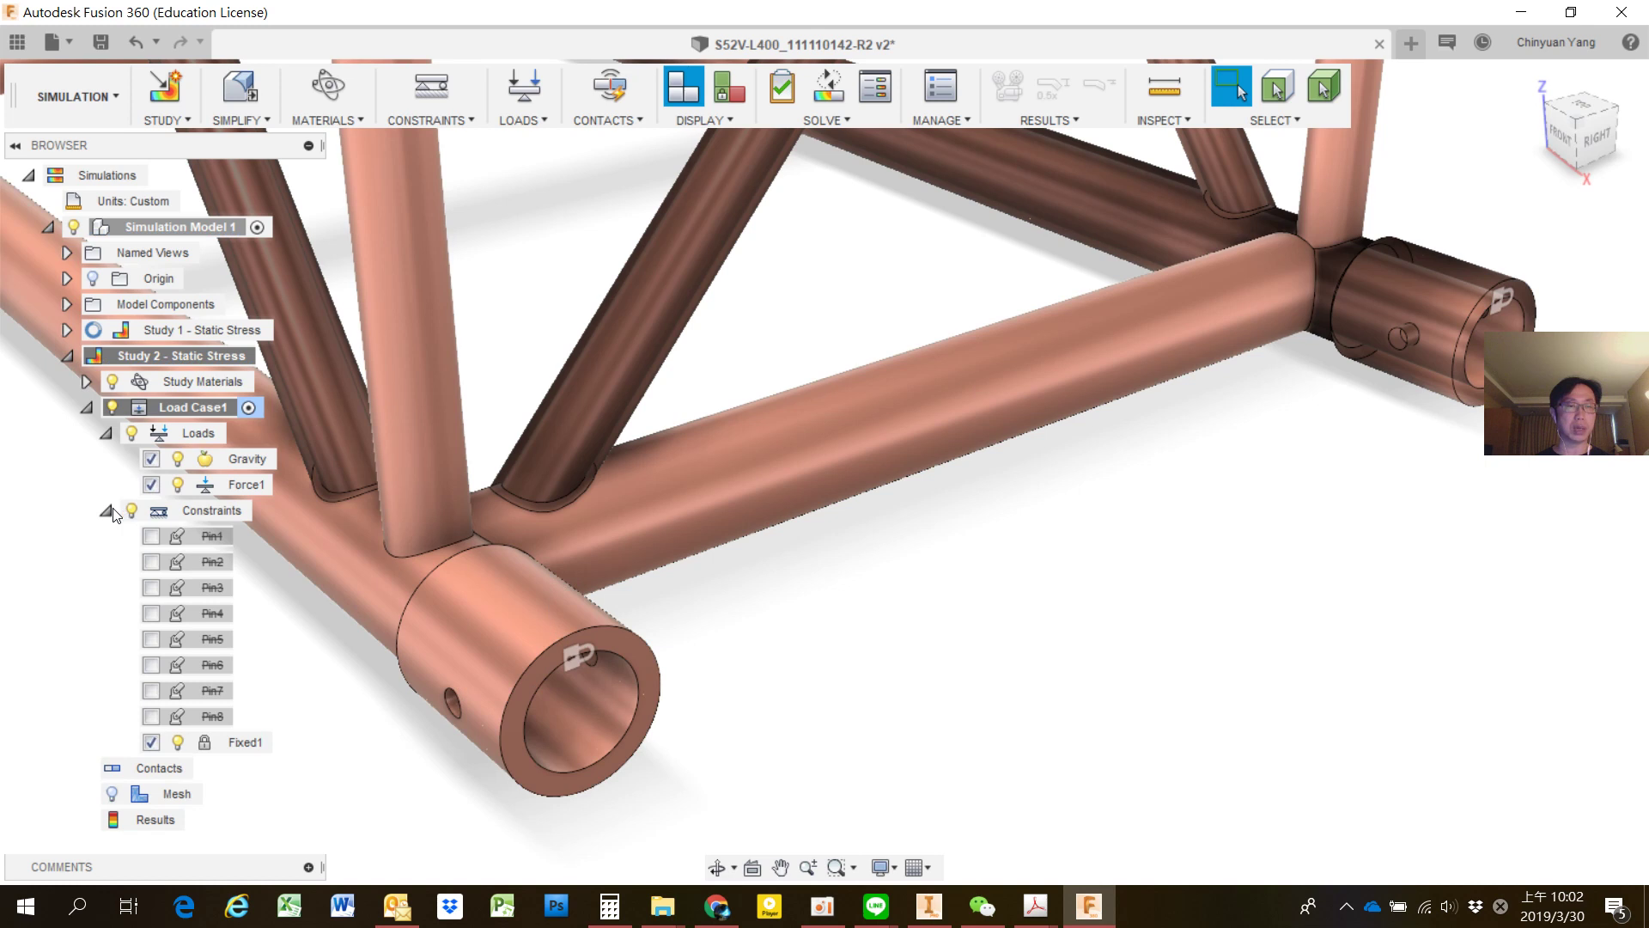
# Solve Study 2 on the cloud, close Job Status, and fit the whole truss in view.
pyautogui.click(106, 433)
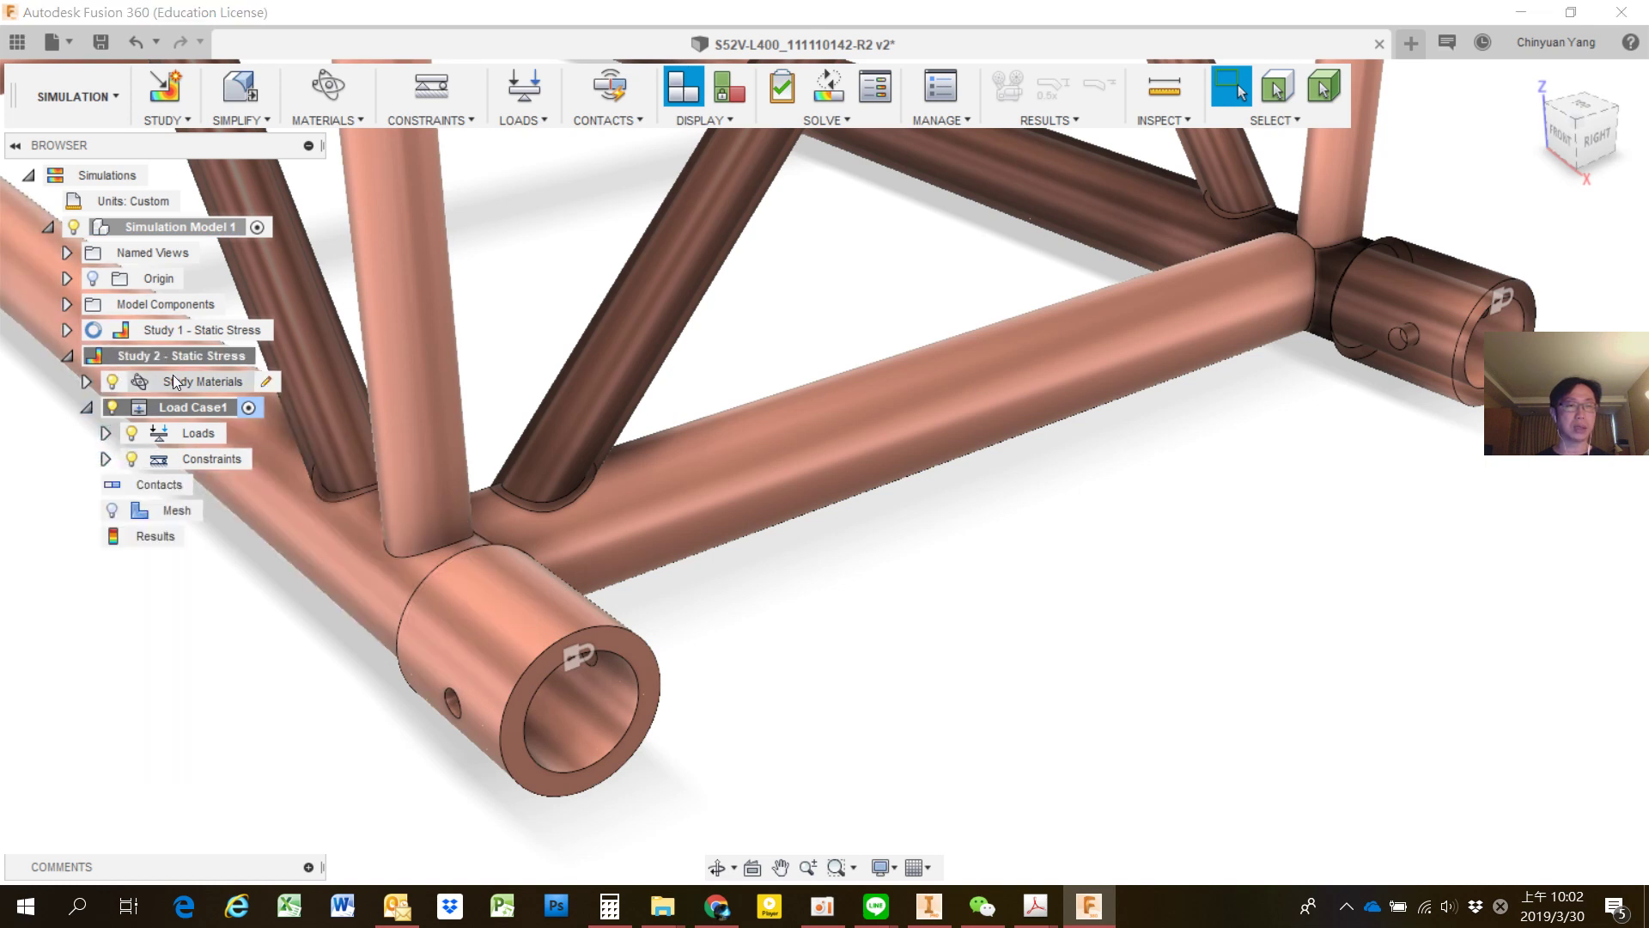
pyautogui.moveTo(180, 355)
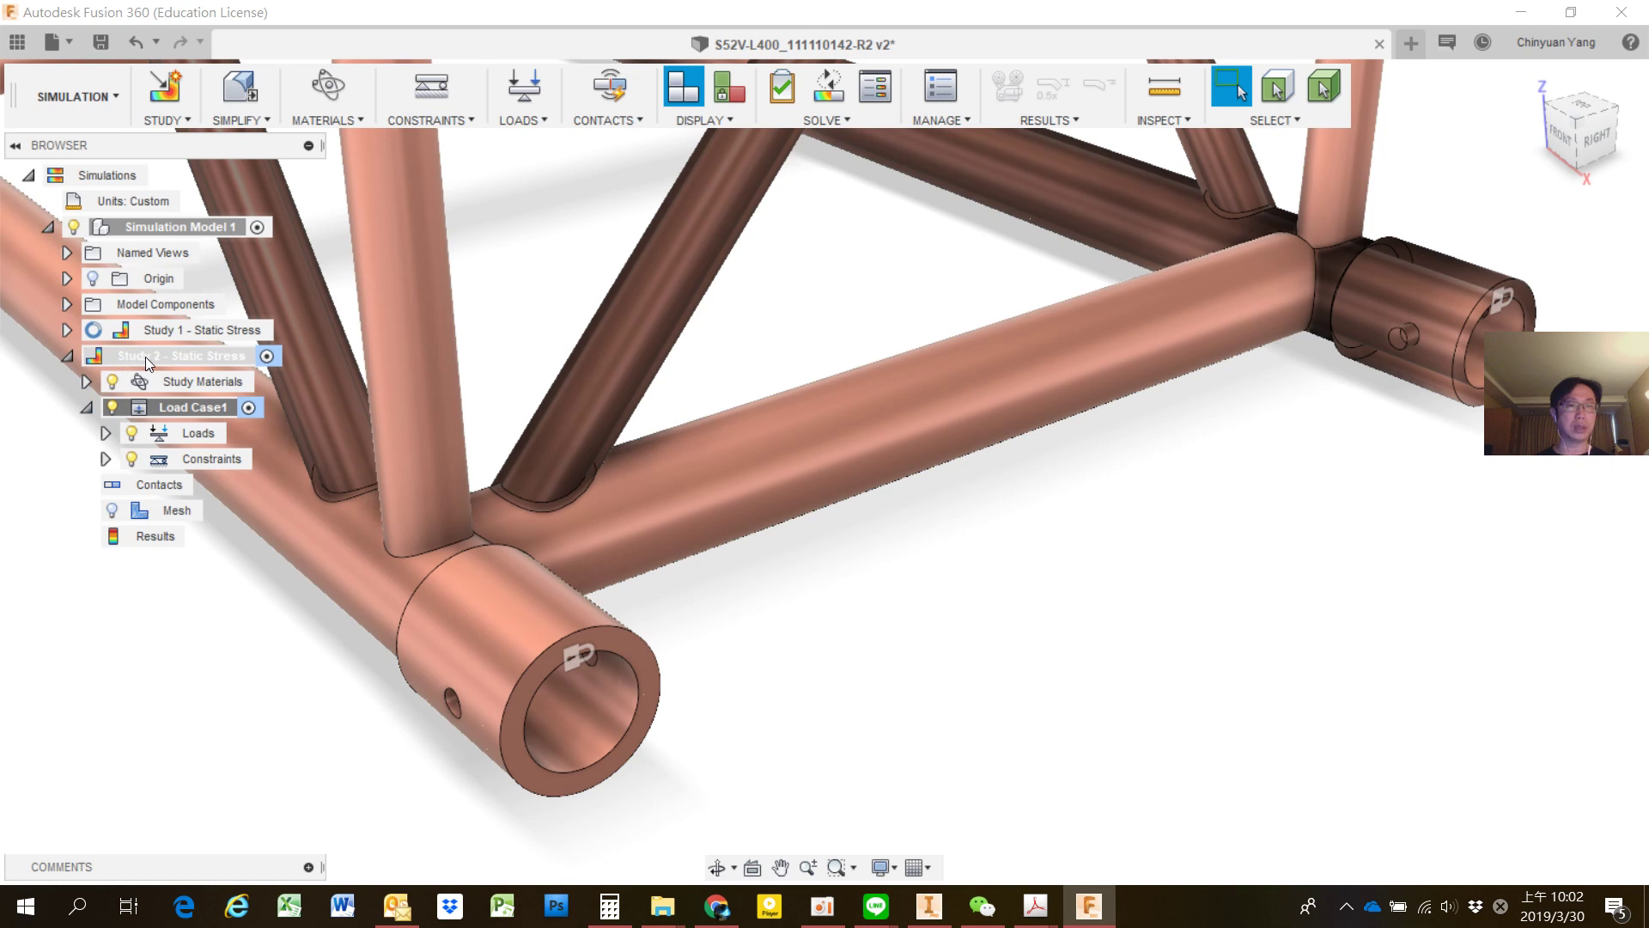
pyautogui.click(828, 126)
pyautogui.click(821, 170)
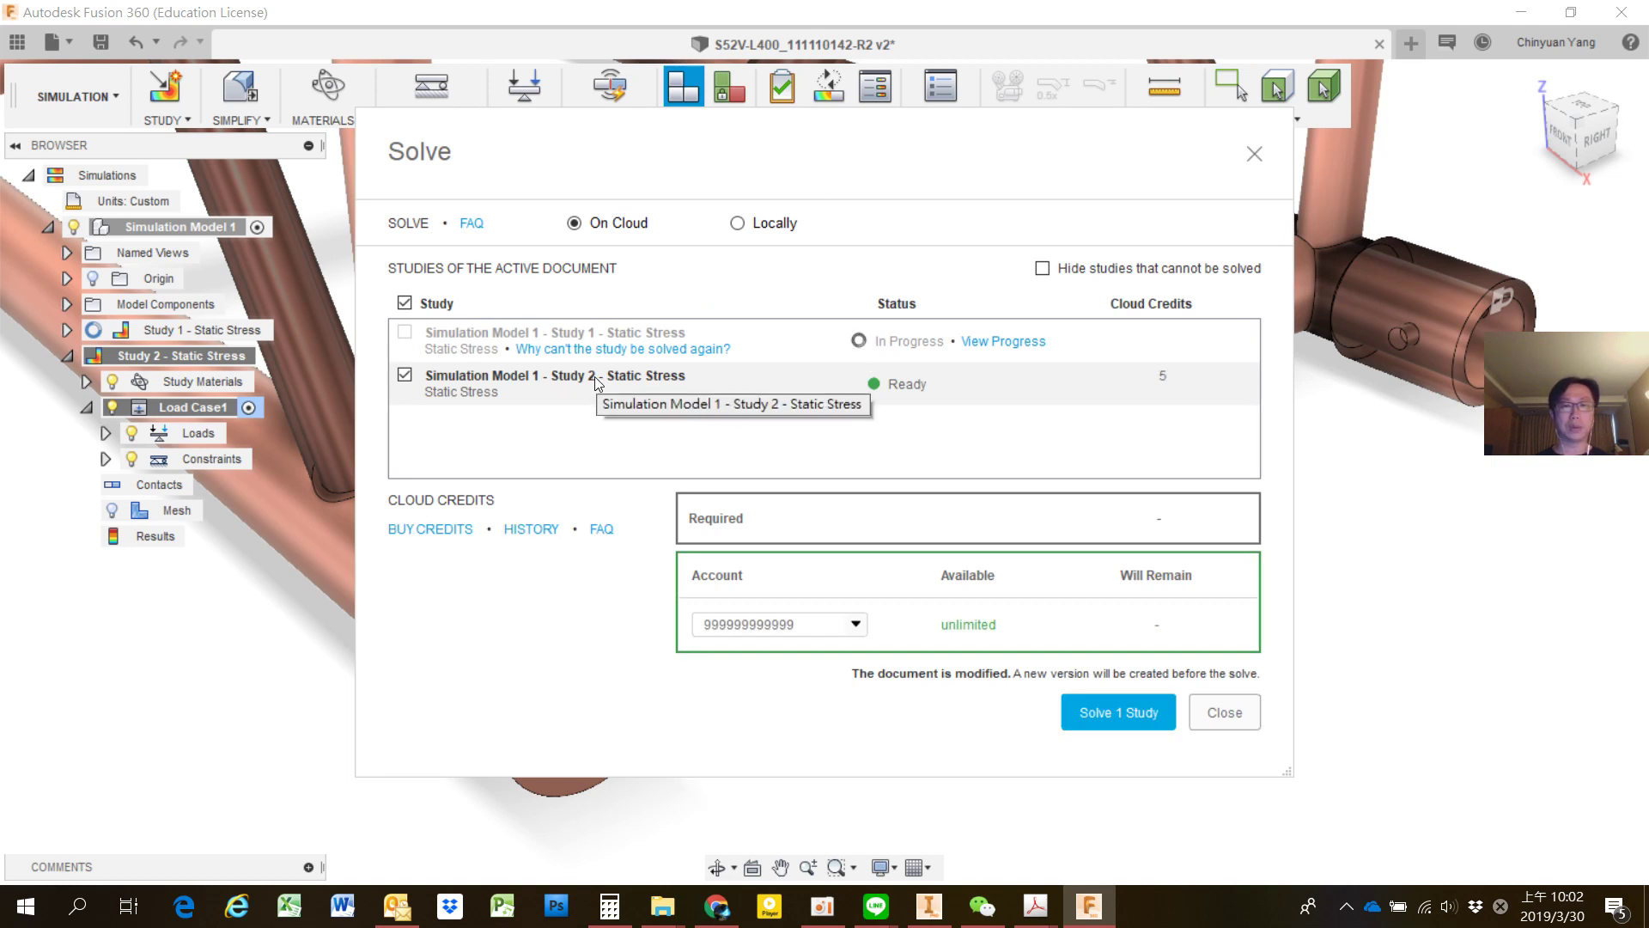
pyautogui.click(1130, 715)
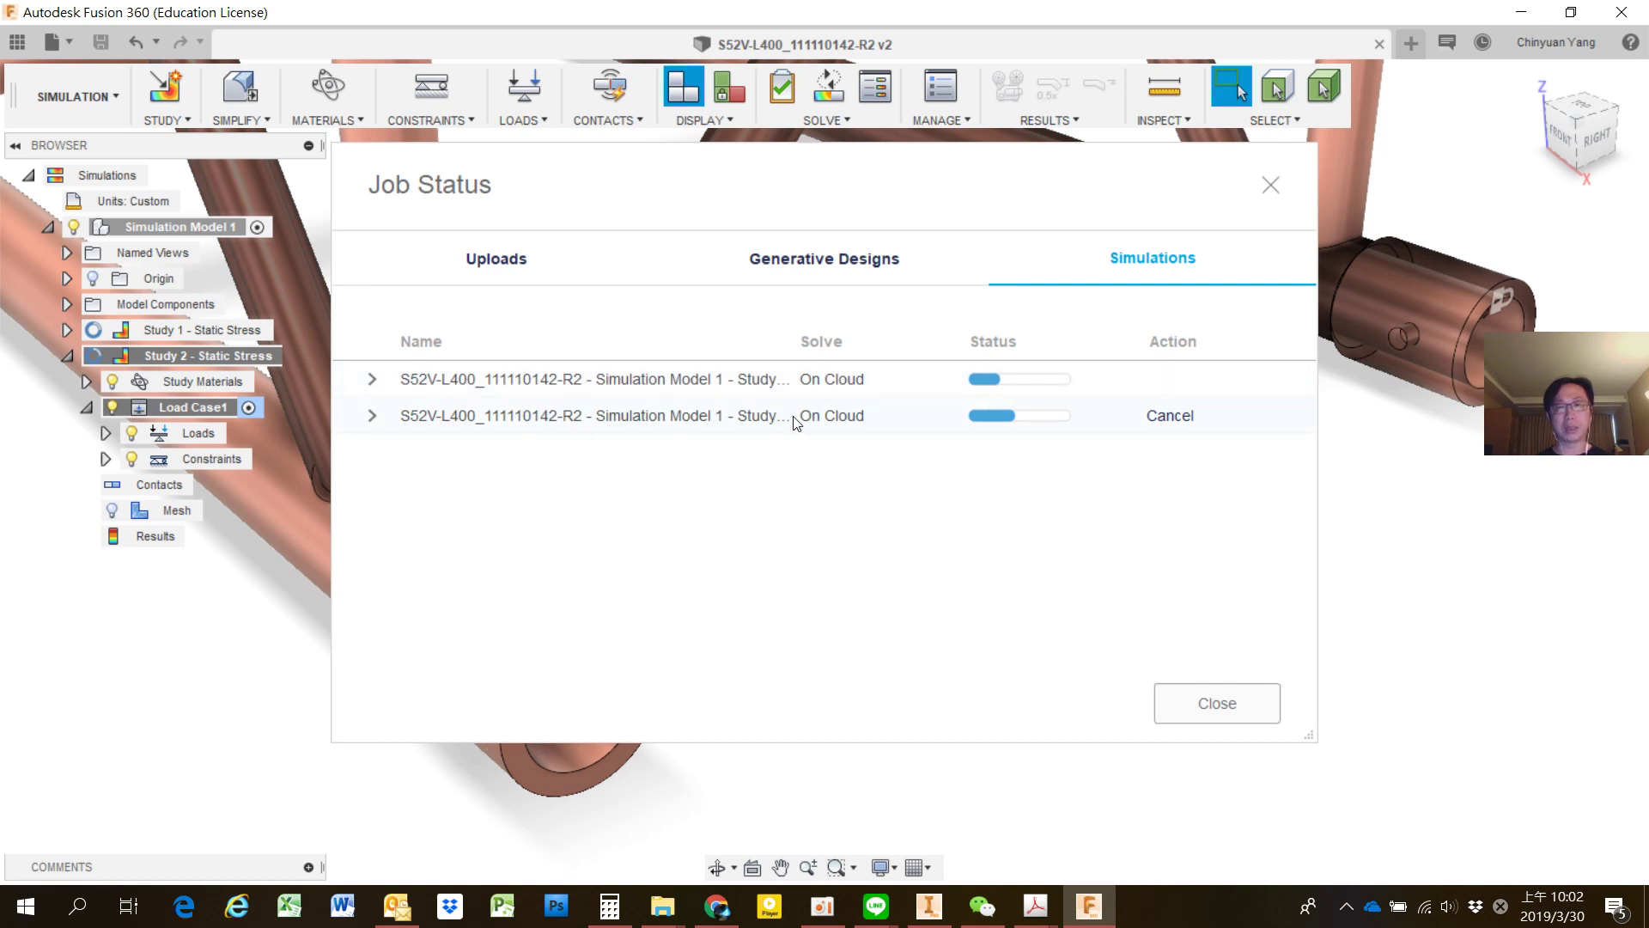
pyautogui.click(1203, 708)
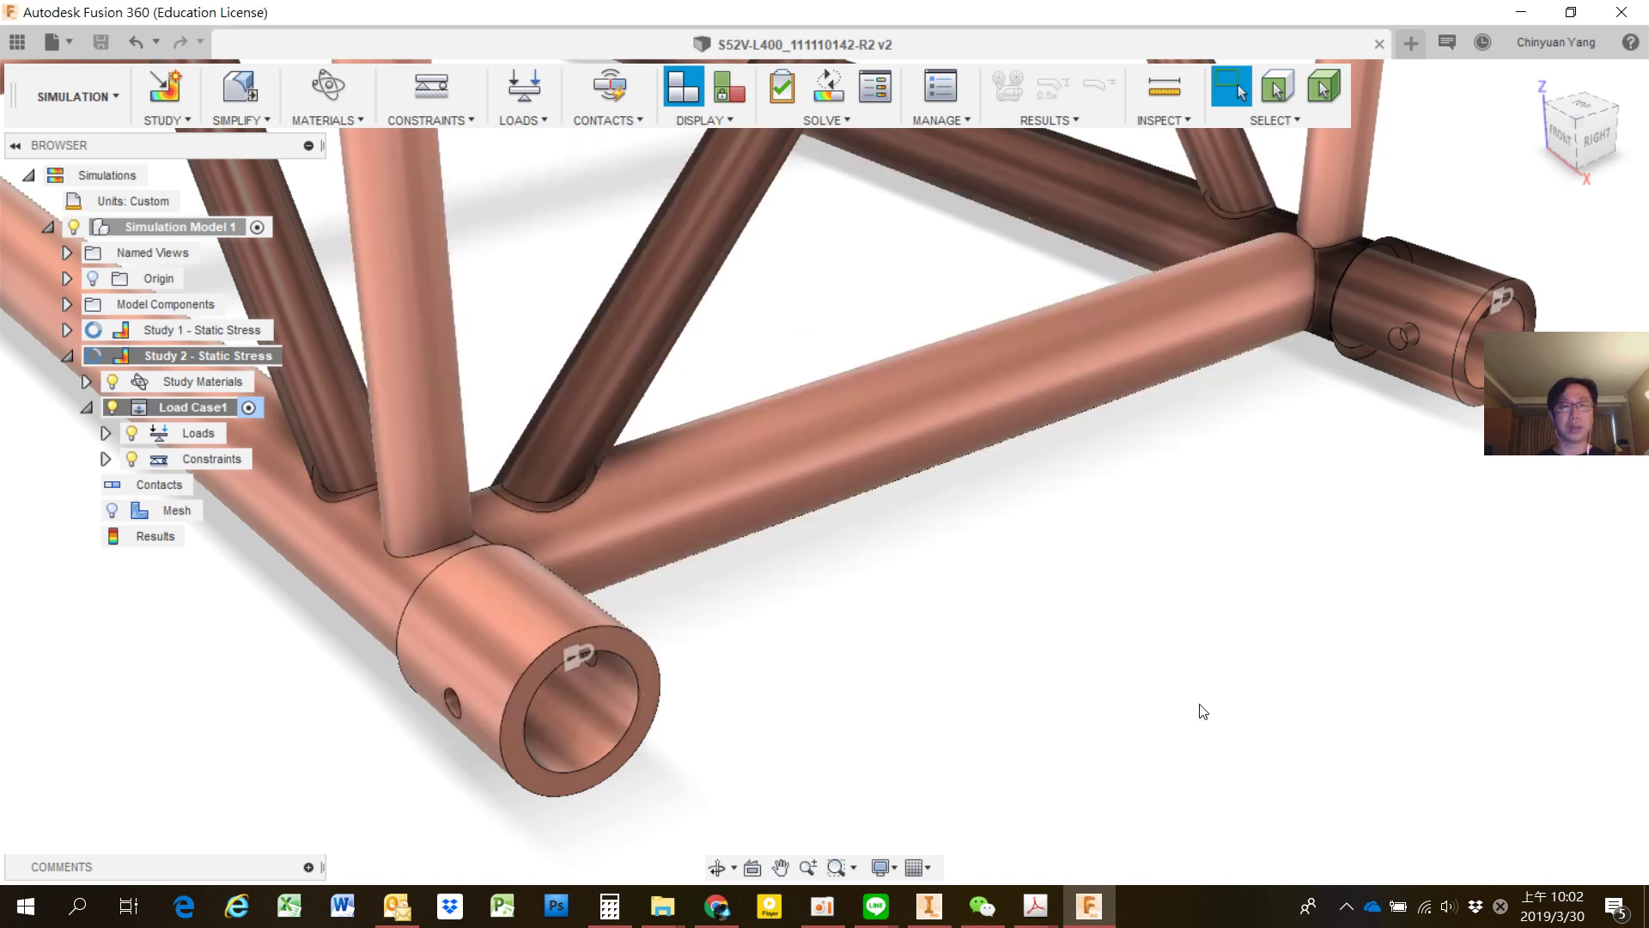
pyautogui.press('F6')
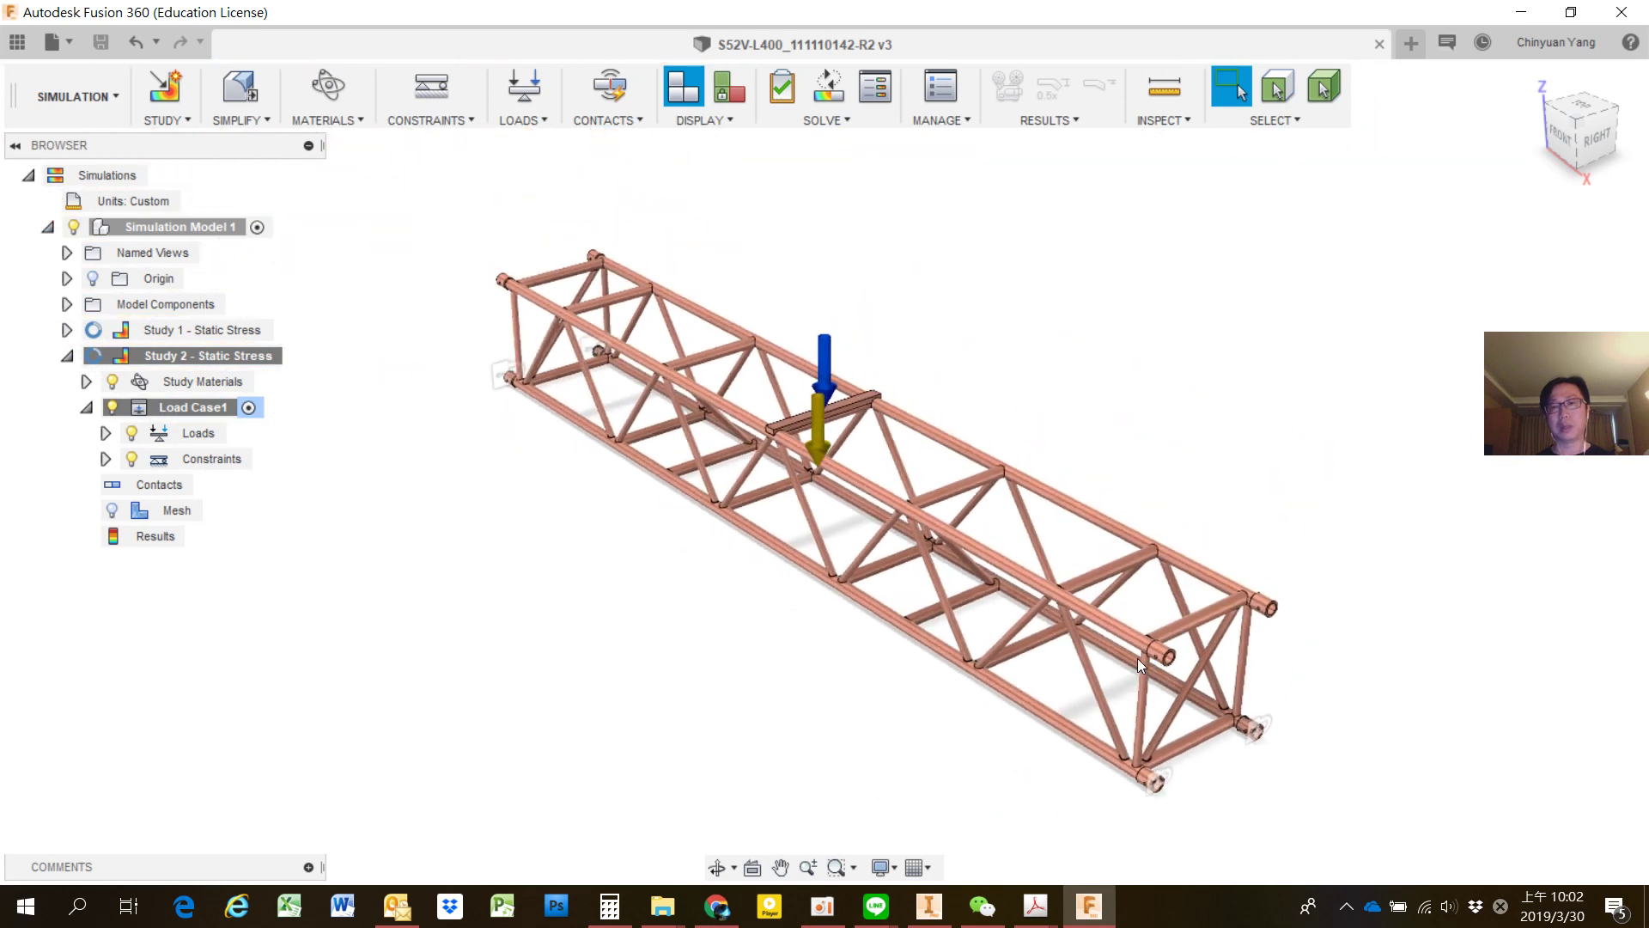
# Collapse Study 2 in the browser and clone it into Study 3 - Static Stress.
pyautogui.keyDown('shift'); pyautogui.moveTo(849, 684); pyautogui.dragTo(1027, 680, button='middle'); pyautogui.keyUp('shift')
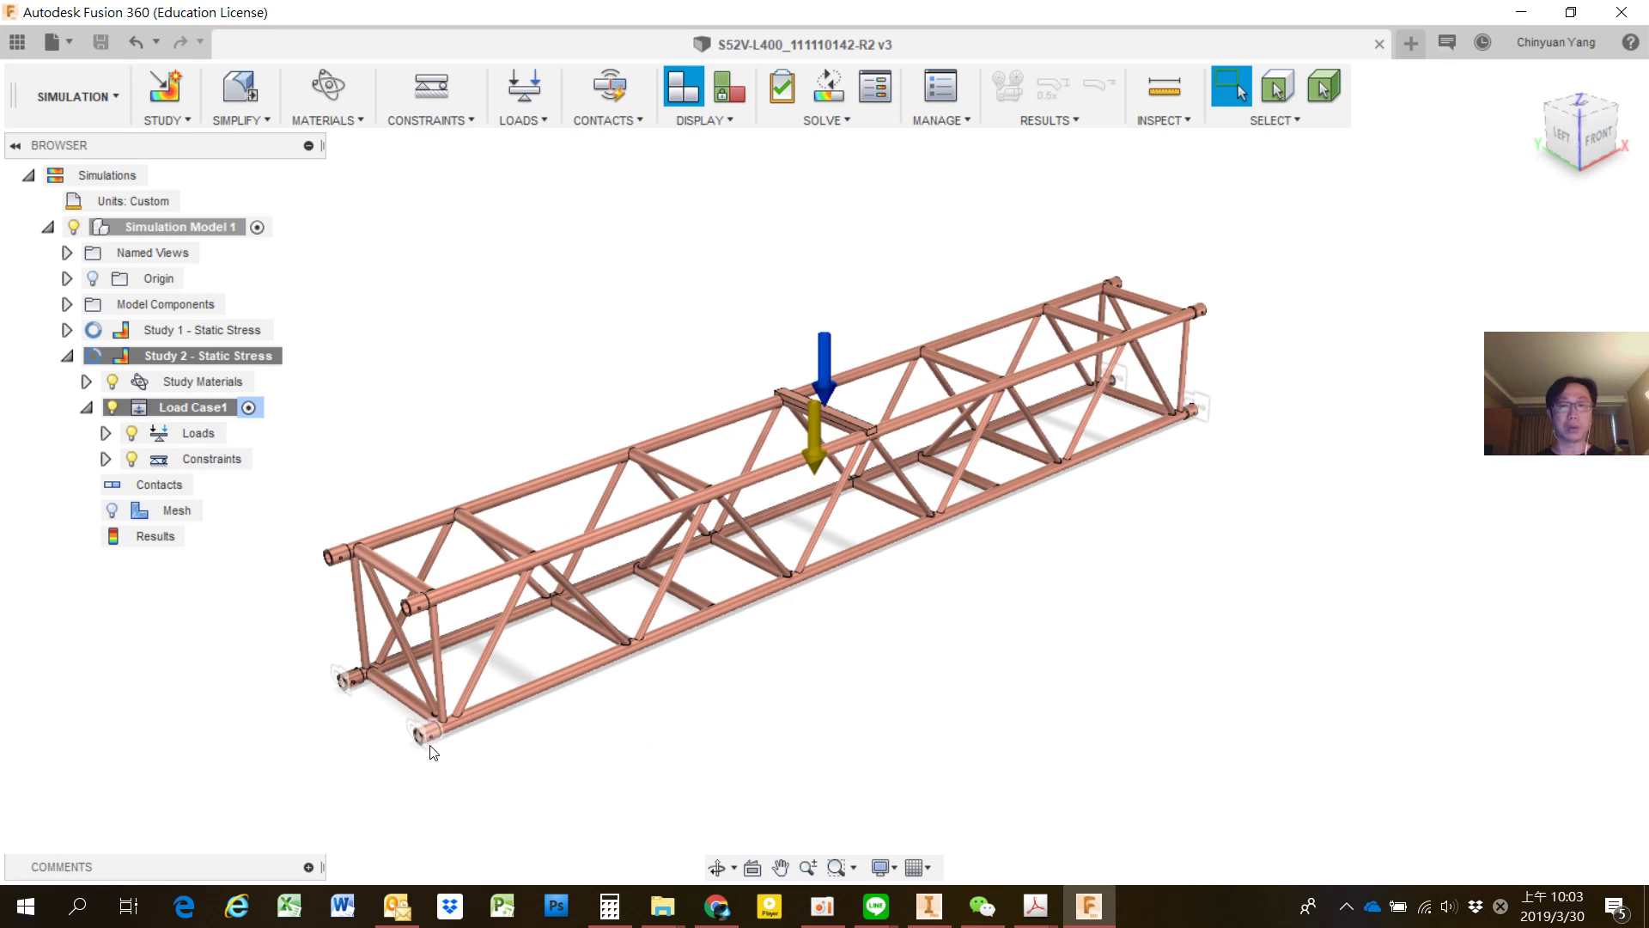
pyautogui.scroll(-1, 429, 740)
pyautogui.scroll(3, 429, 746)
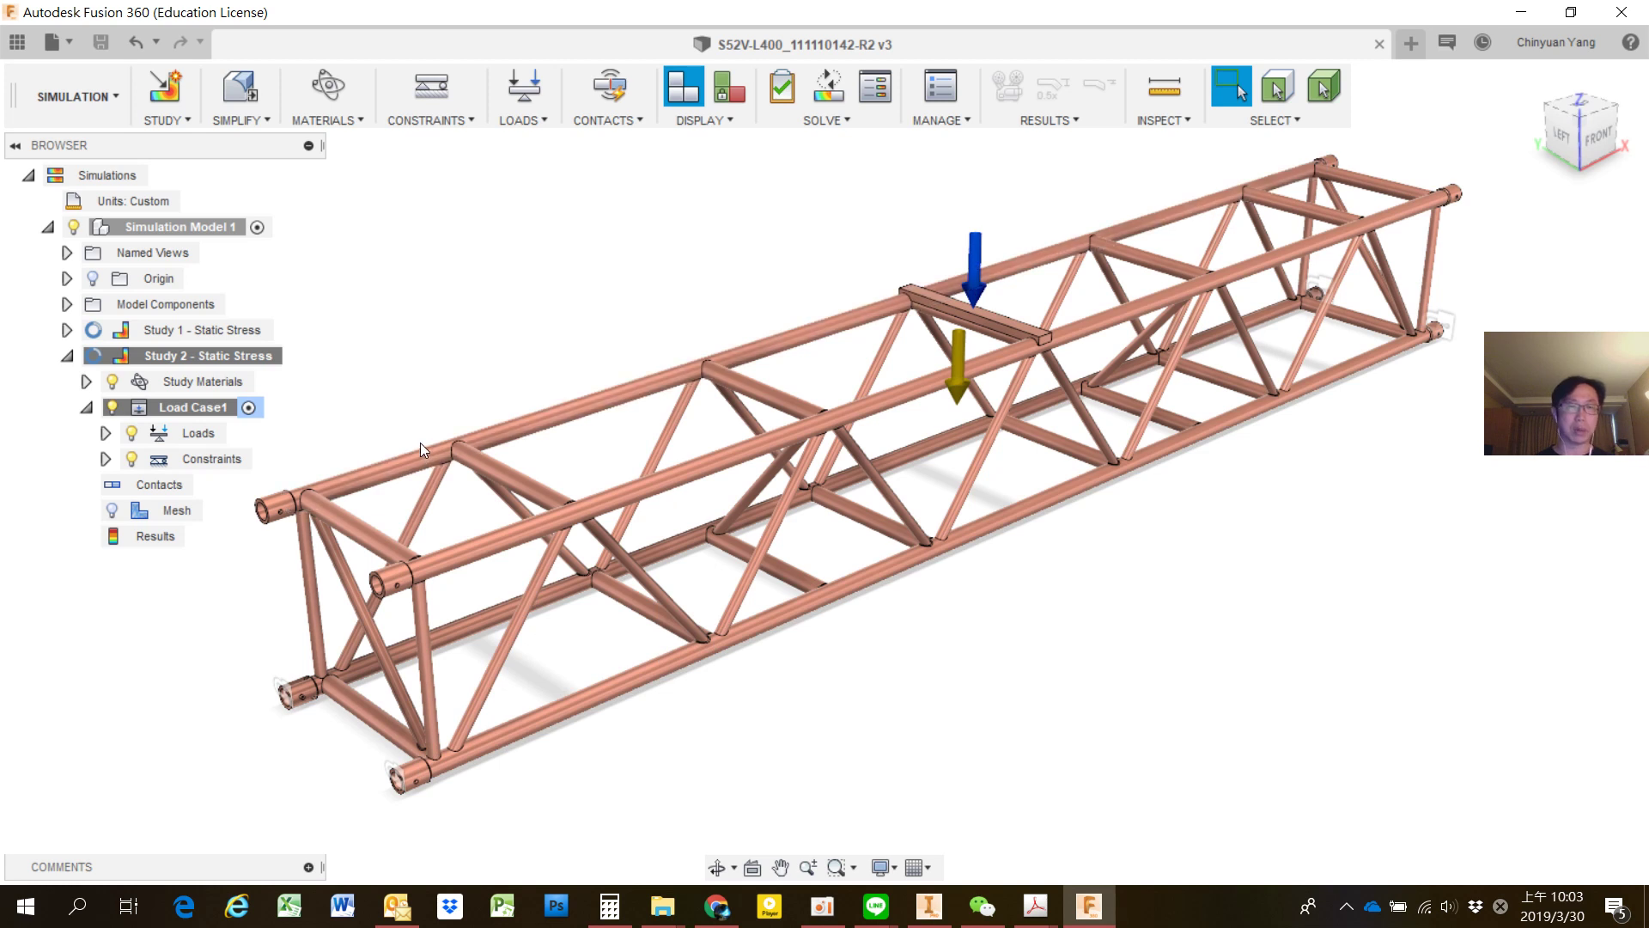
pyautogui.moveTo(206, 356)
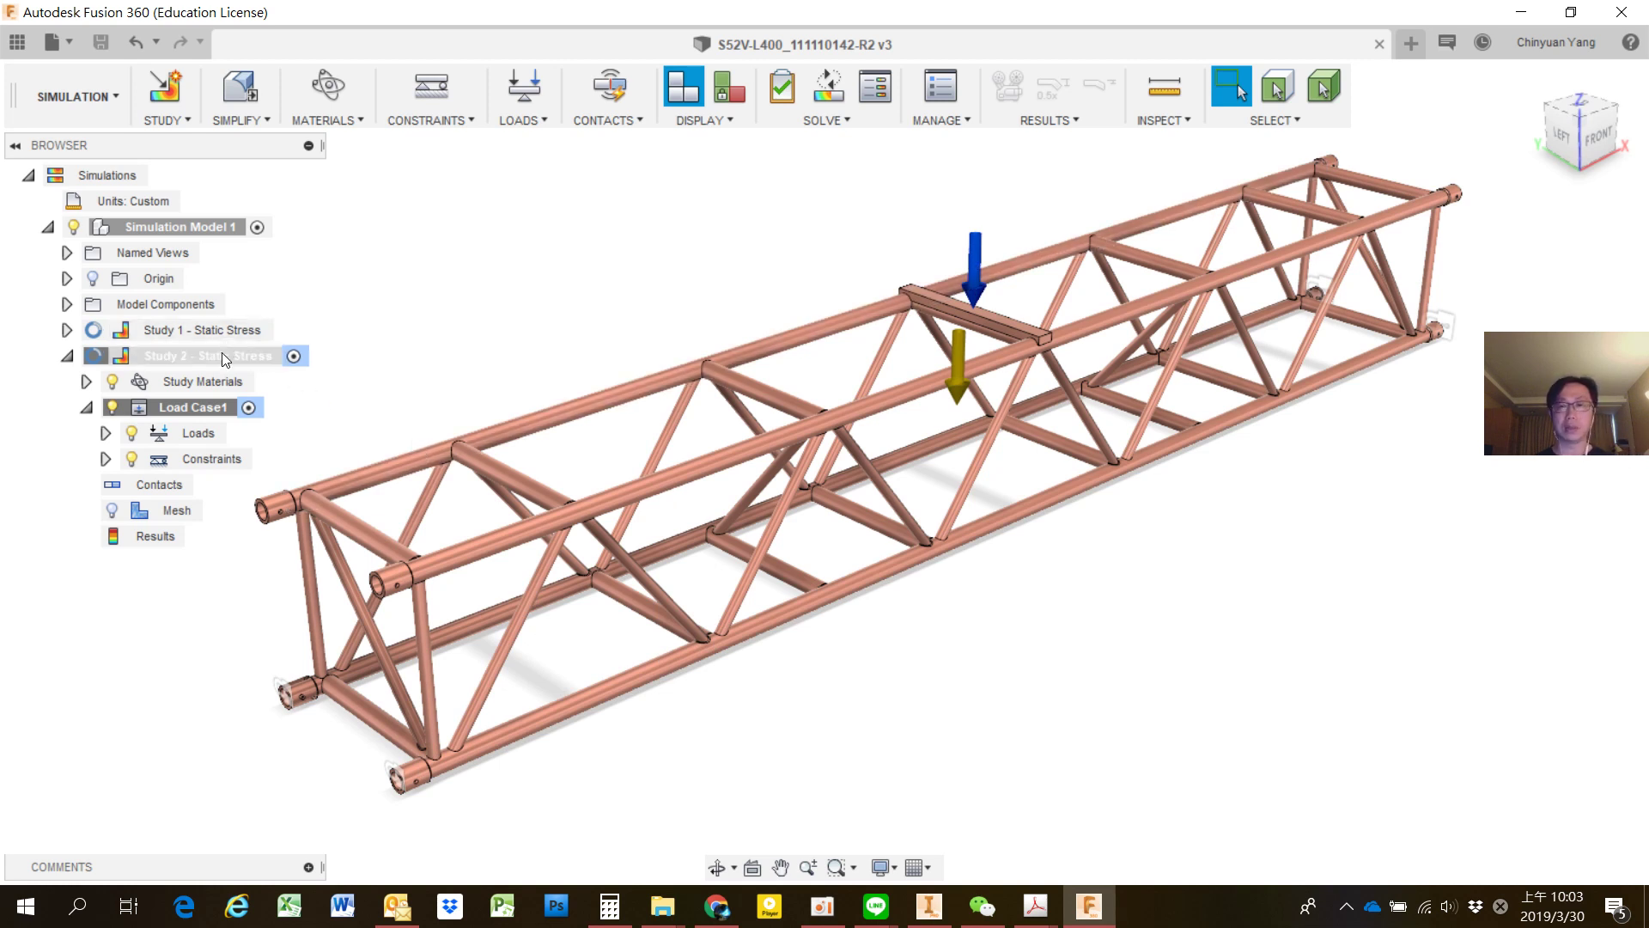
pyautogui.click(223, 355)
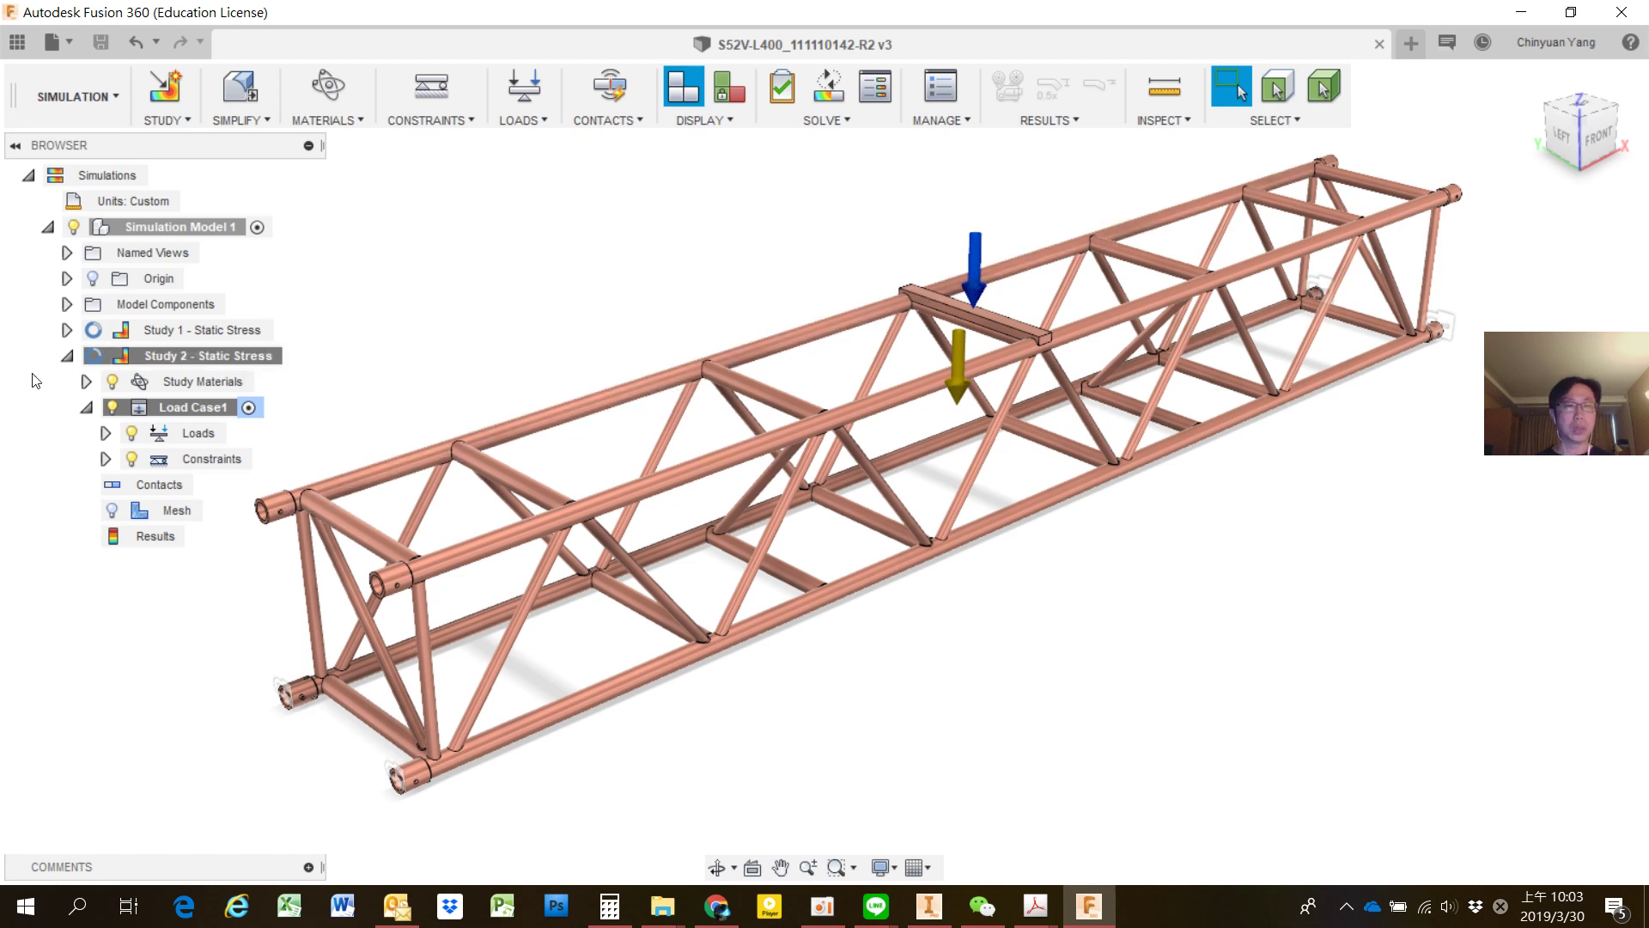
pyautogui.click(69, 356)
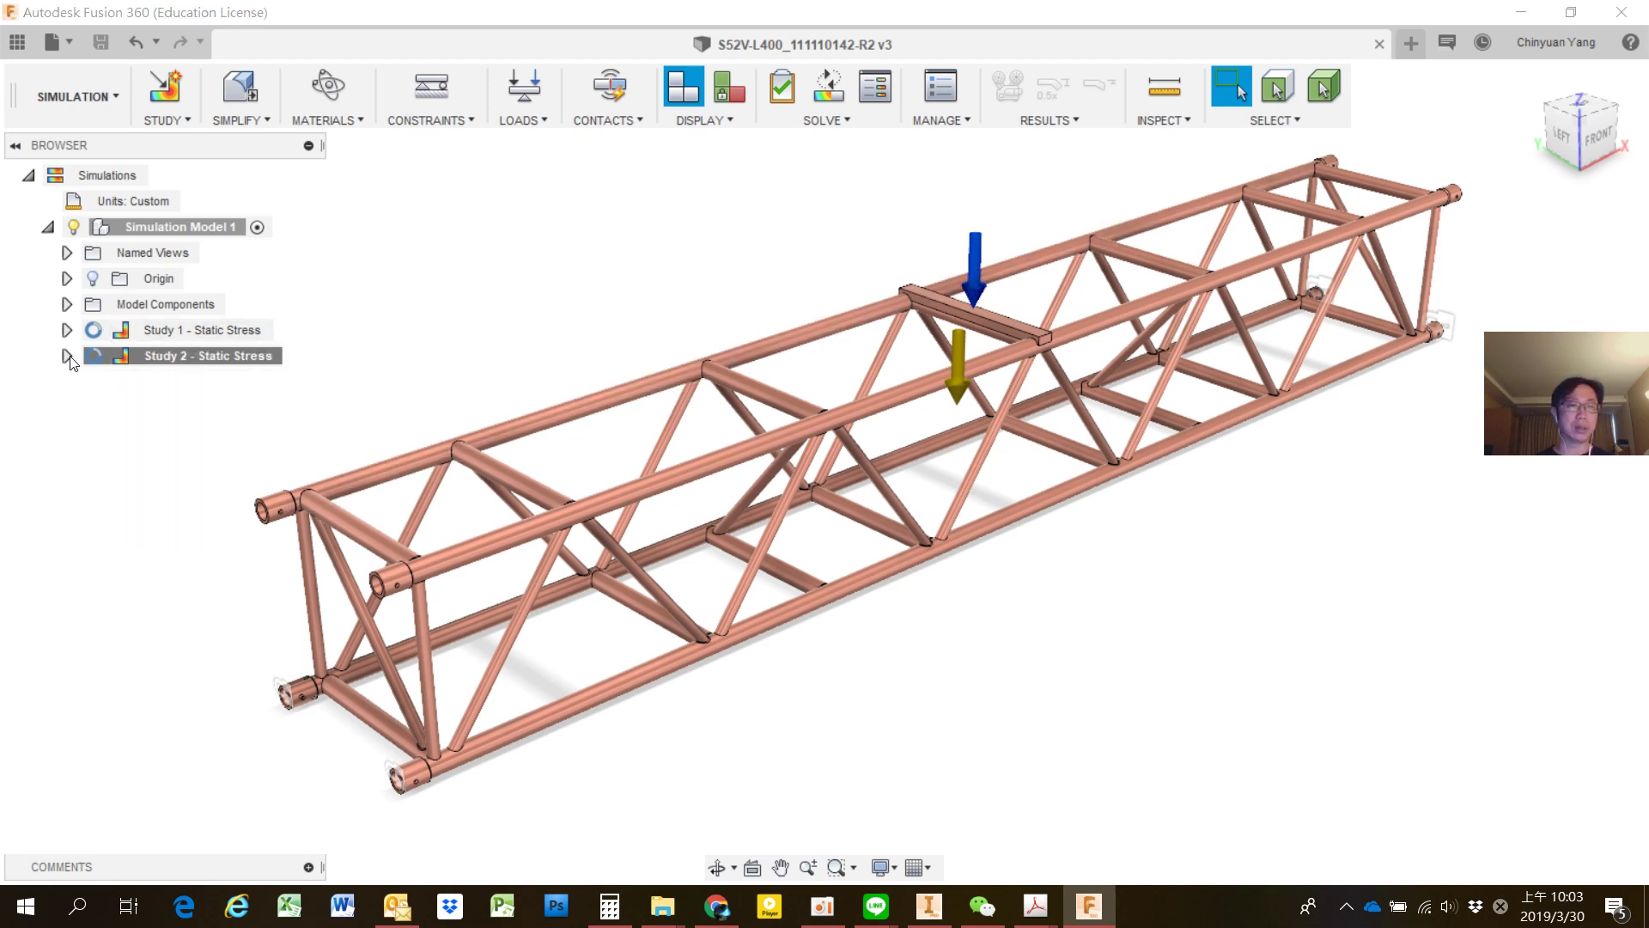
pyautogui.rightClick(184, 349)
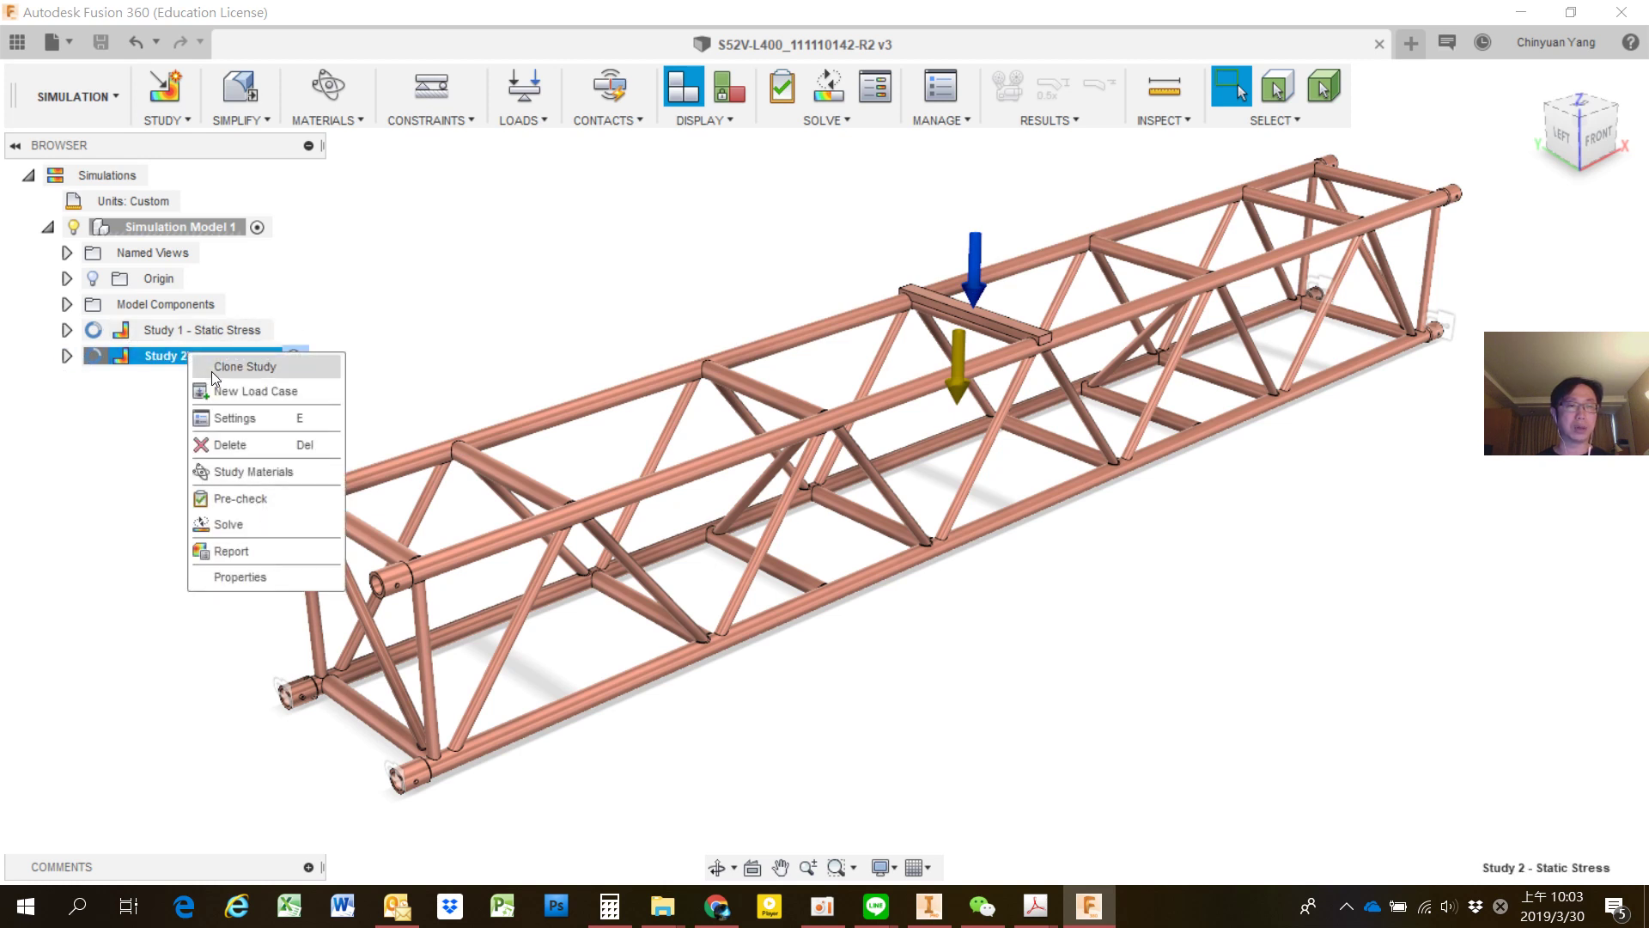
pyautogui.click(211, 368)
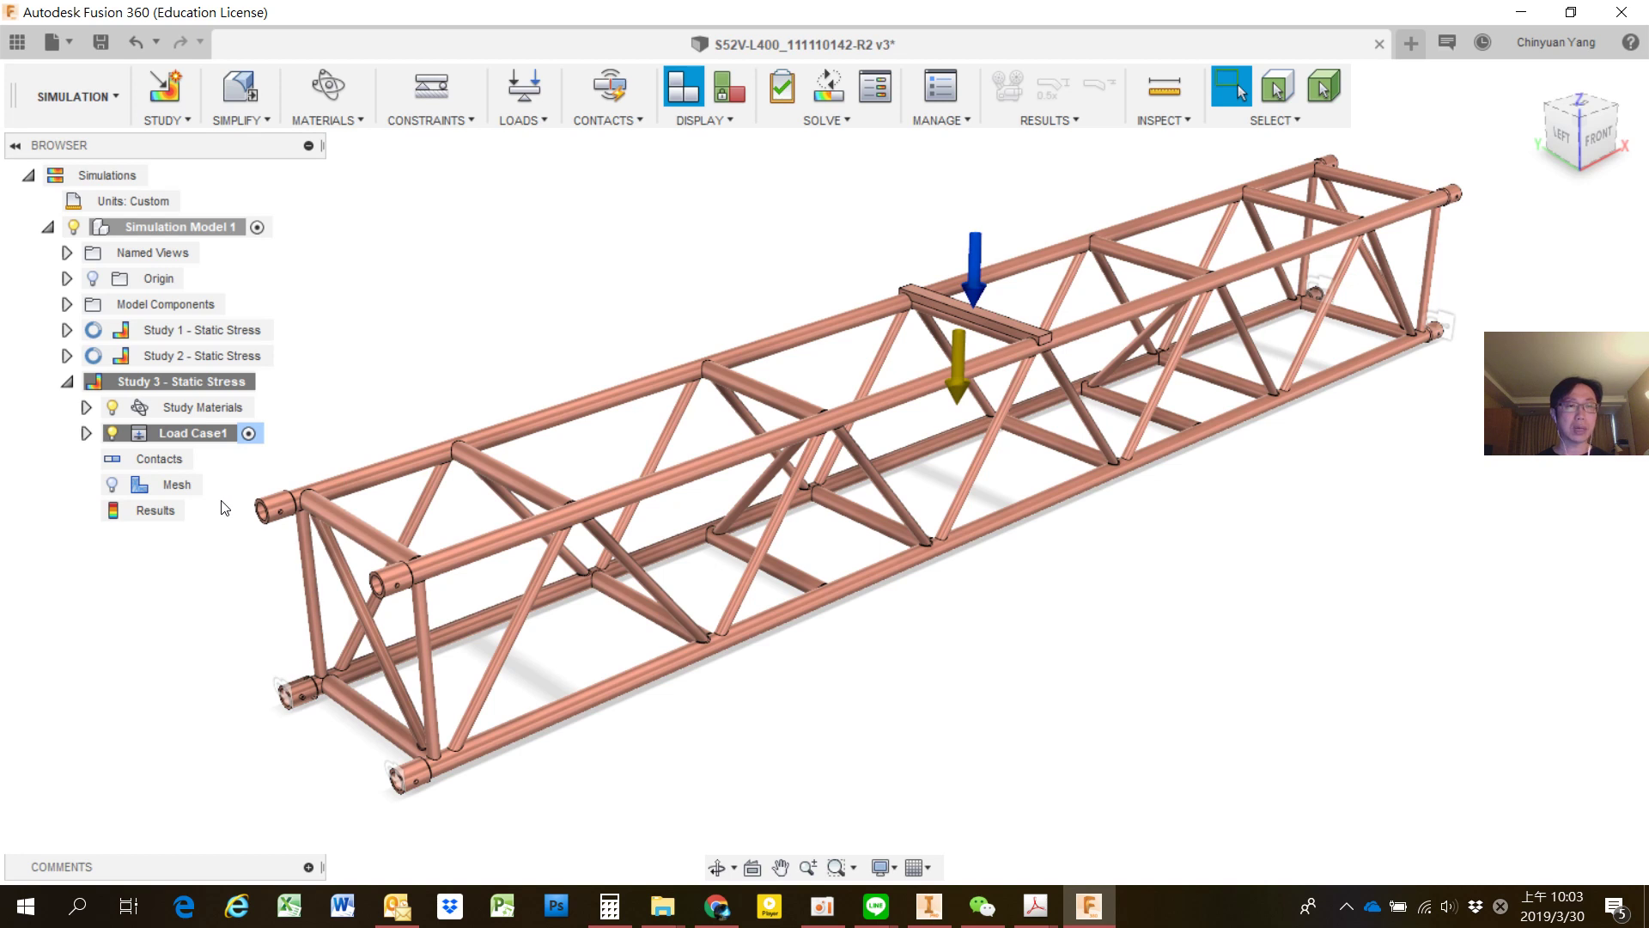
# Expand Study 3's Load Case1 constraints and open Fixed1 for editing.
pyautogui.click(86, 433)
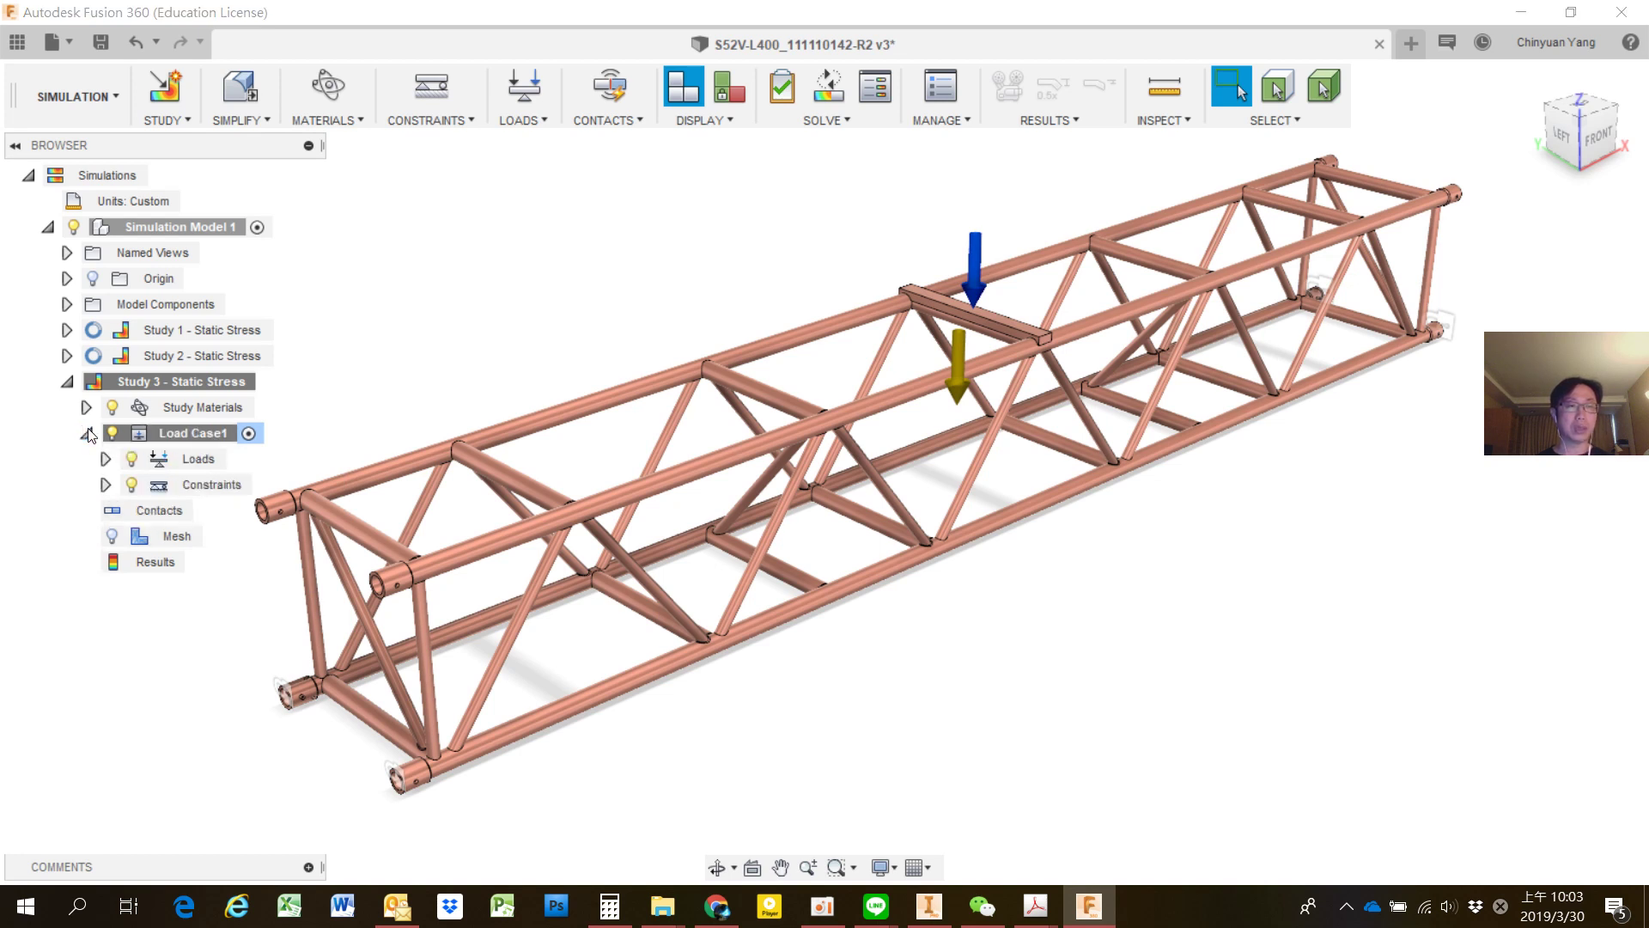
pyautogui.click(105, 486)
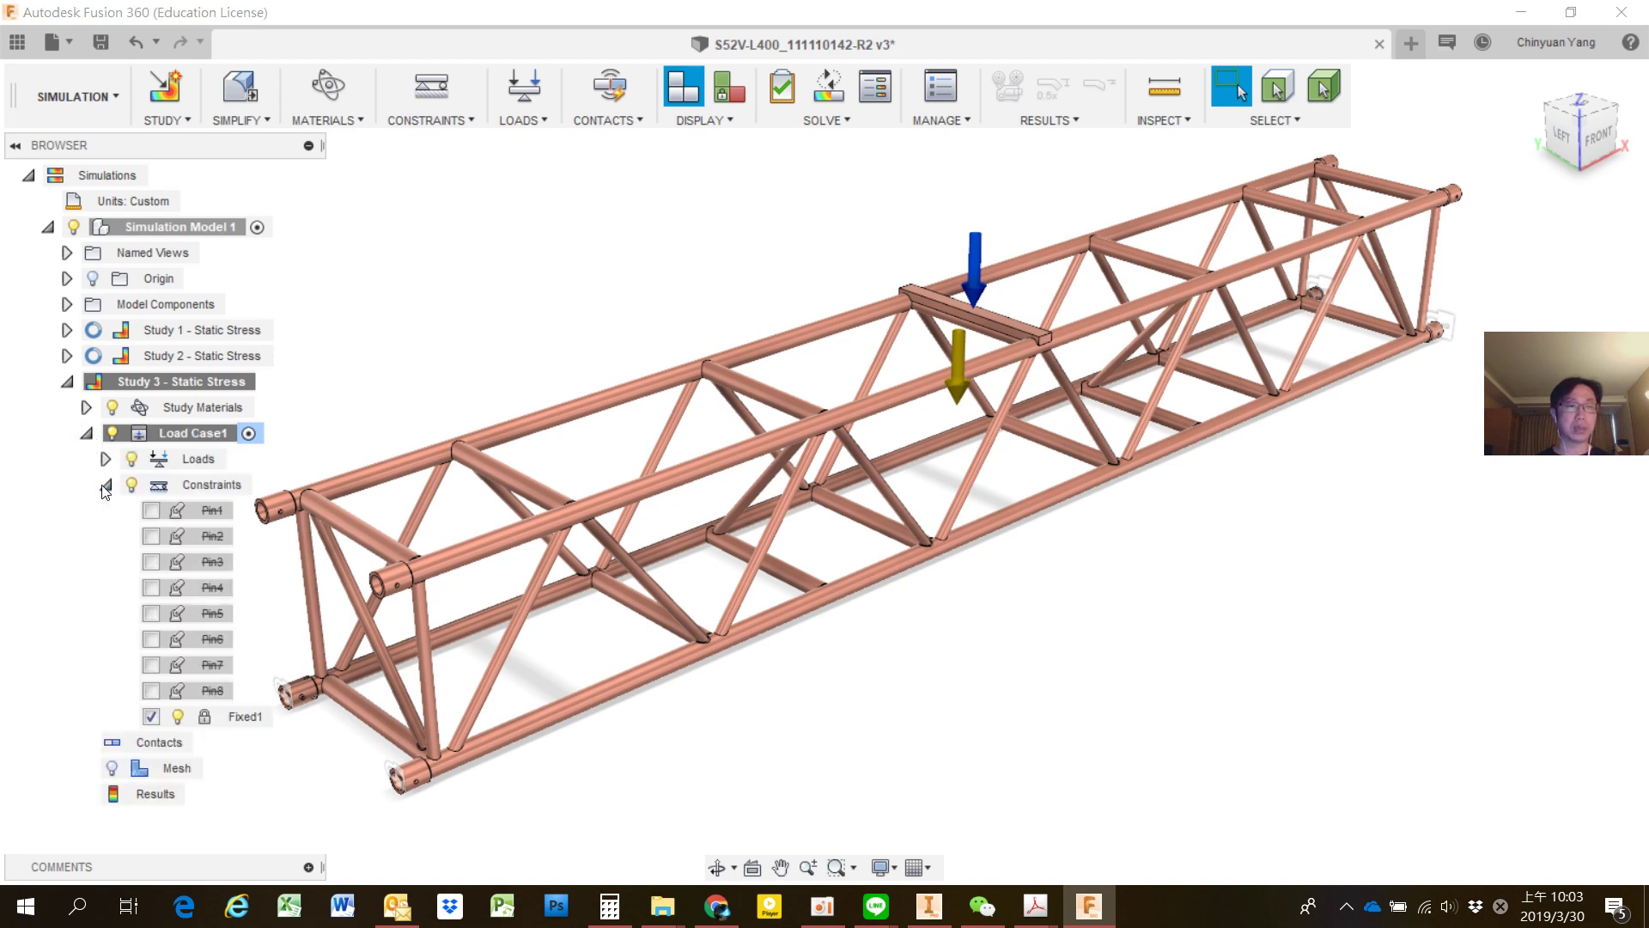
pyautogui.doubleClick(247, 717)
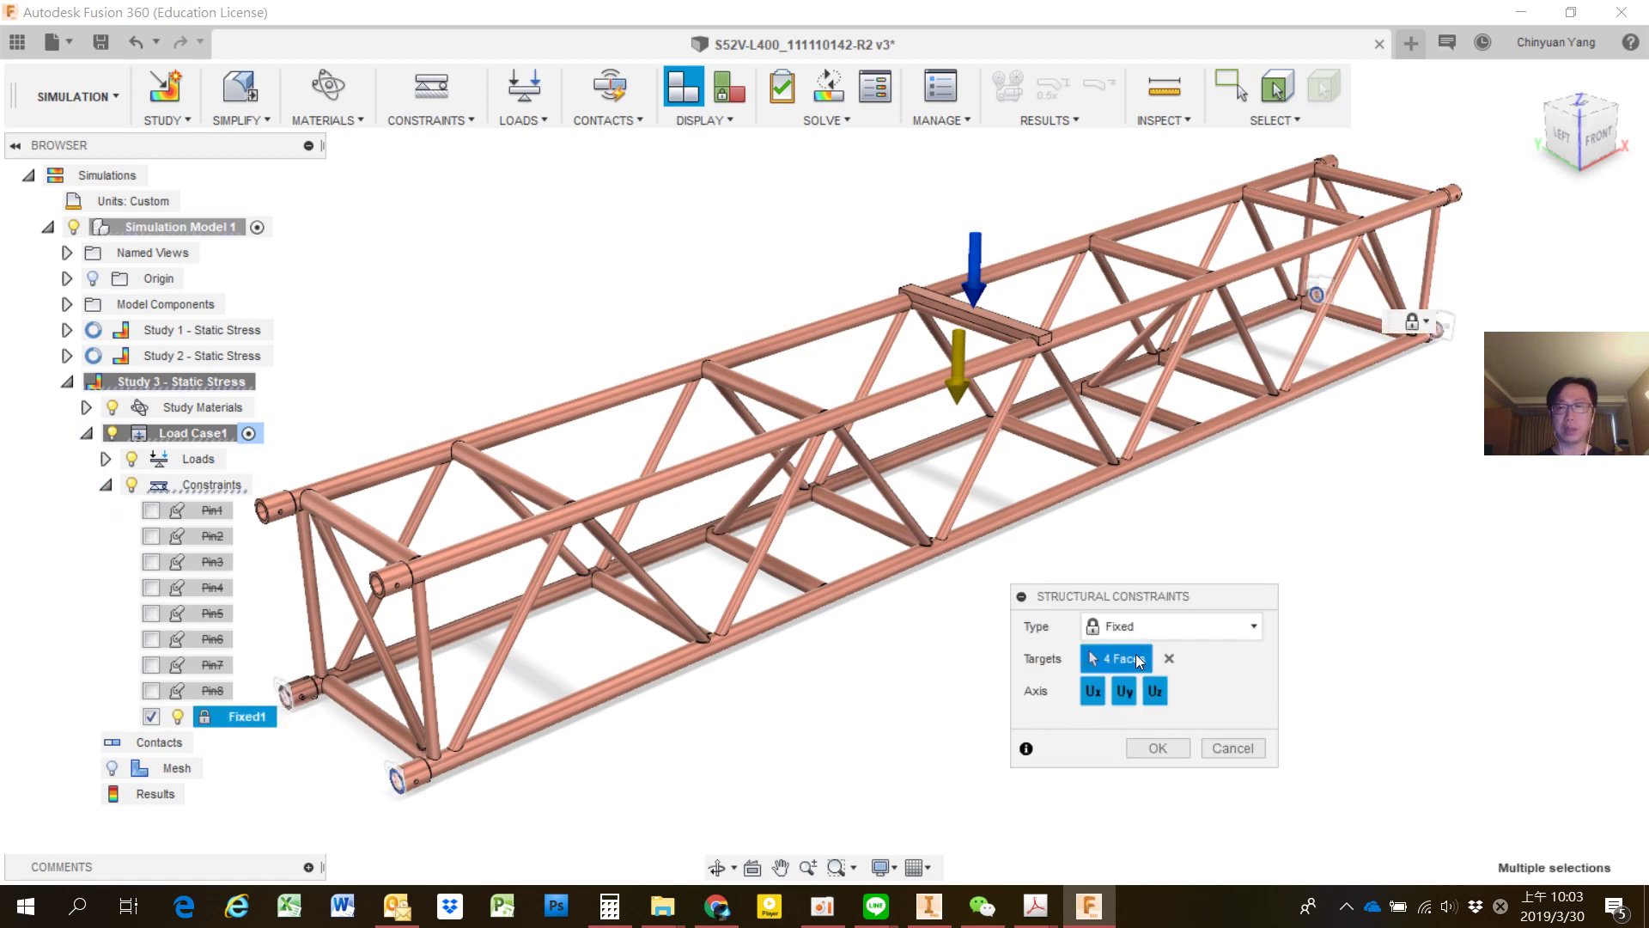
# Add the left tube end face to Fixed1, finish it, and begin a new fixed constraint.
pyautogui.scroll(5, 250, 521)
pyautogui.scroll(3, 250, 521)
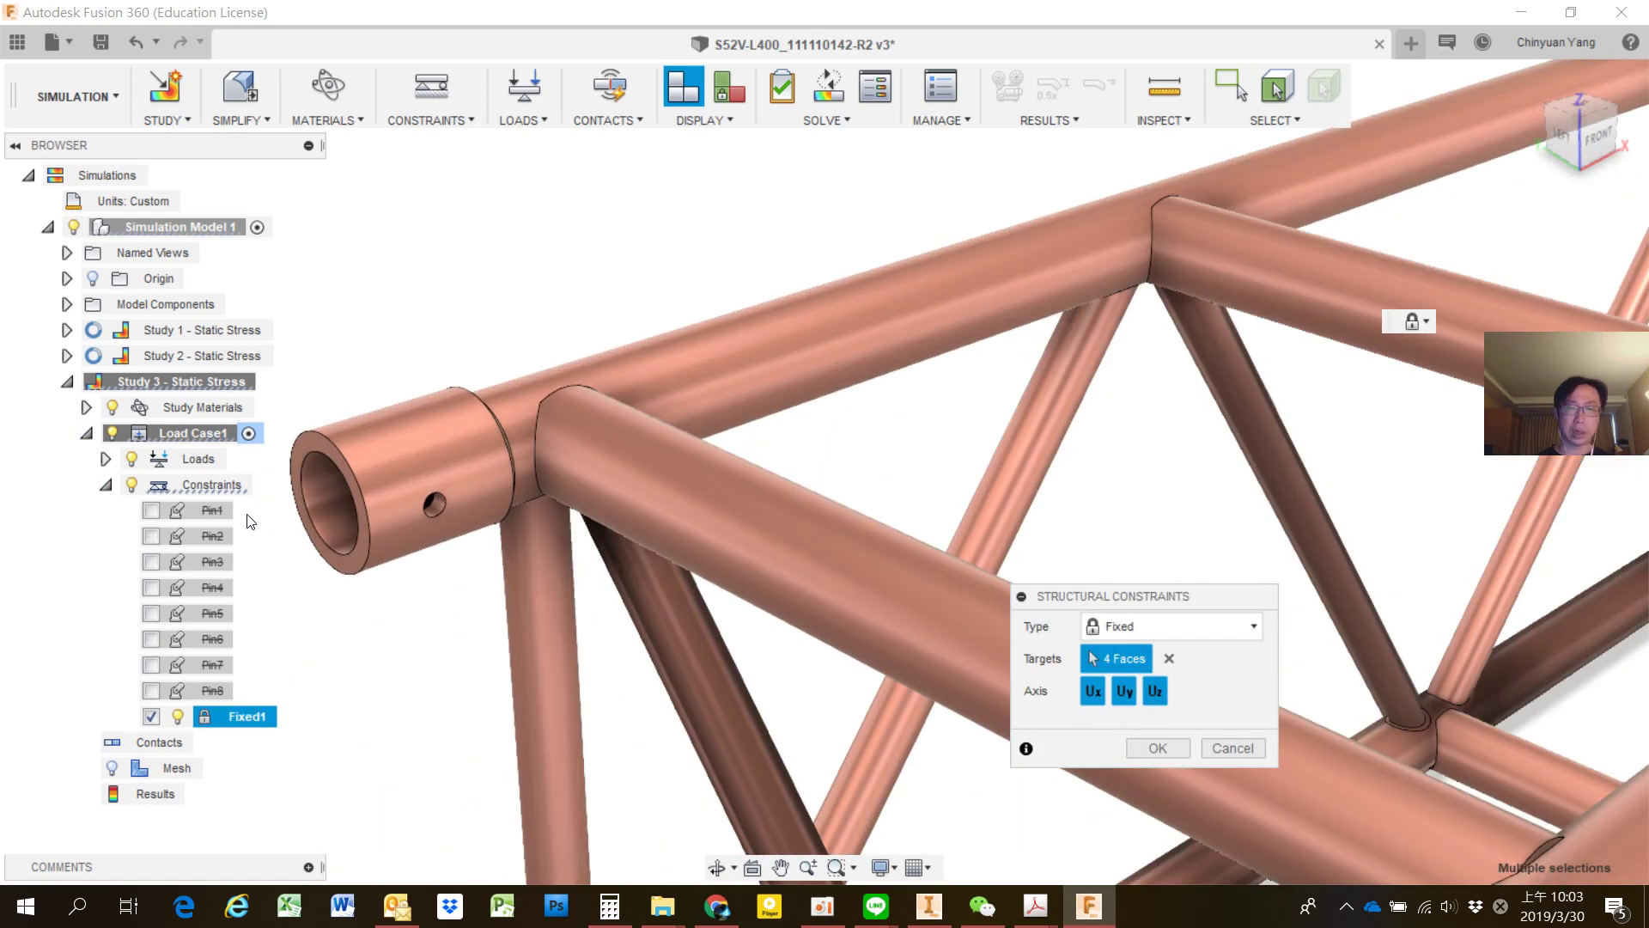
pyautogui.scroll(2, 361, 409)
pyautogui.click(377, 384)
pyautogui.scroll(-2, 396, 388)
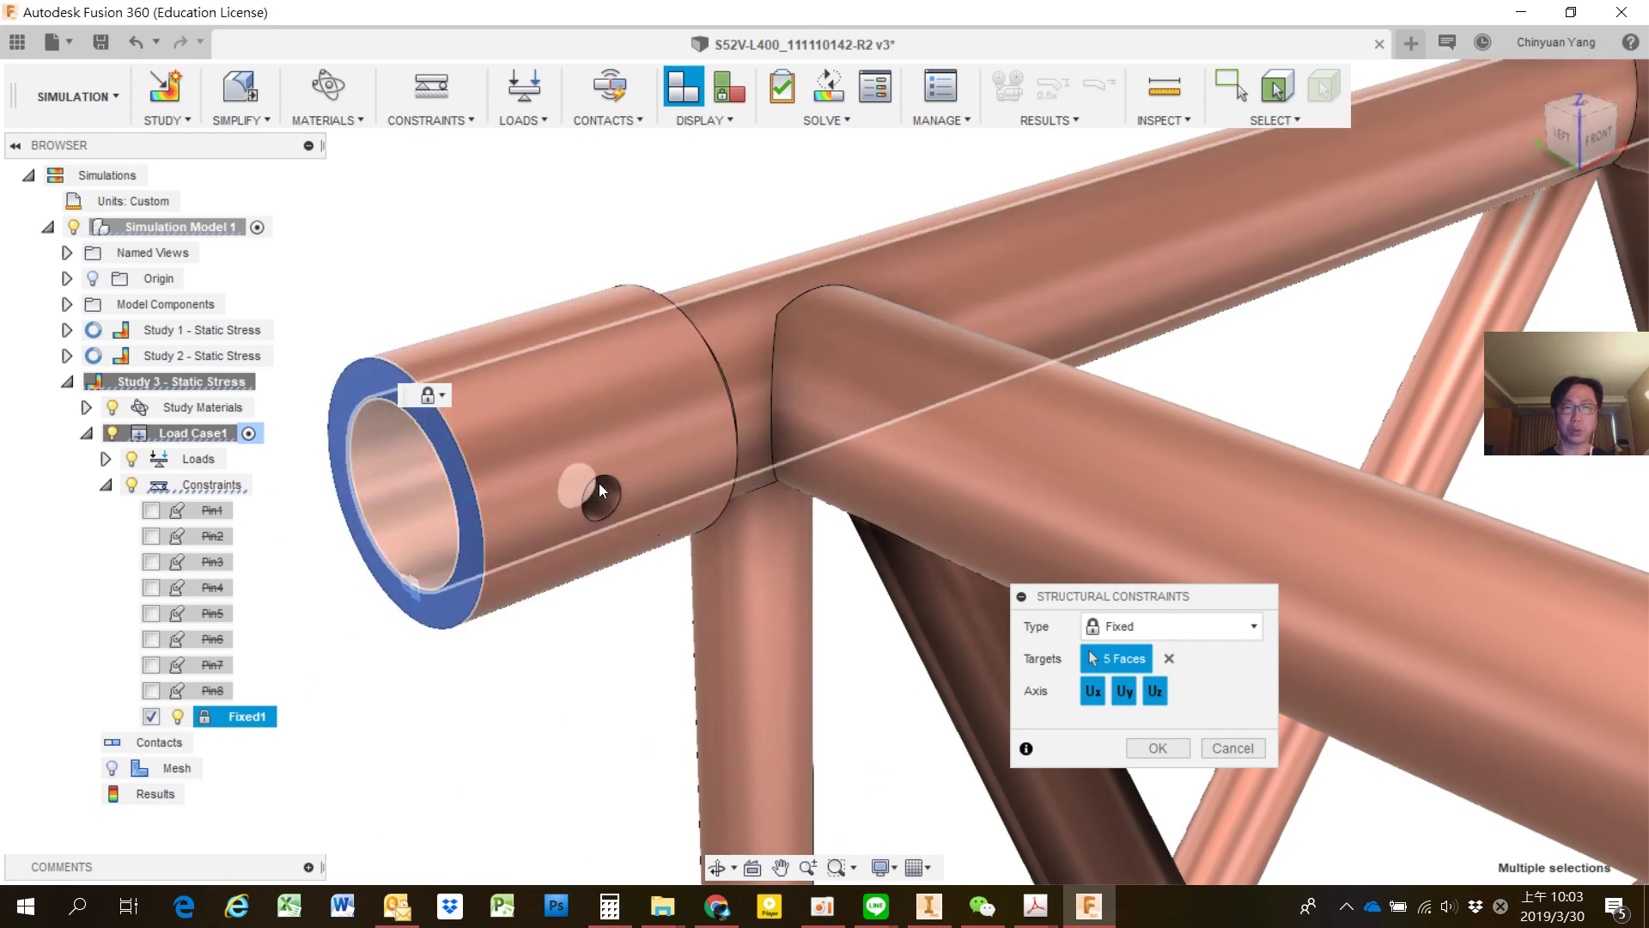
pyautogui.scroll(-4, 600, 483)
pyautogui.scroll(-2, 816, 667)
pyautogui.scroll(2, 816, 666)
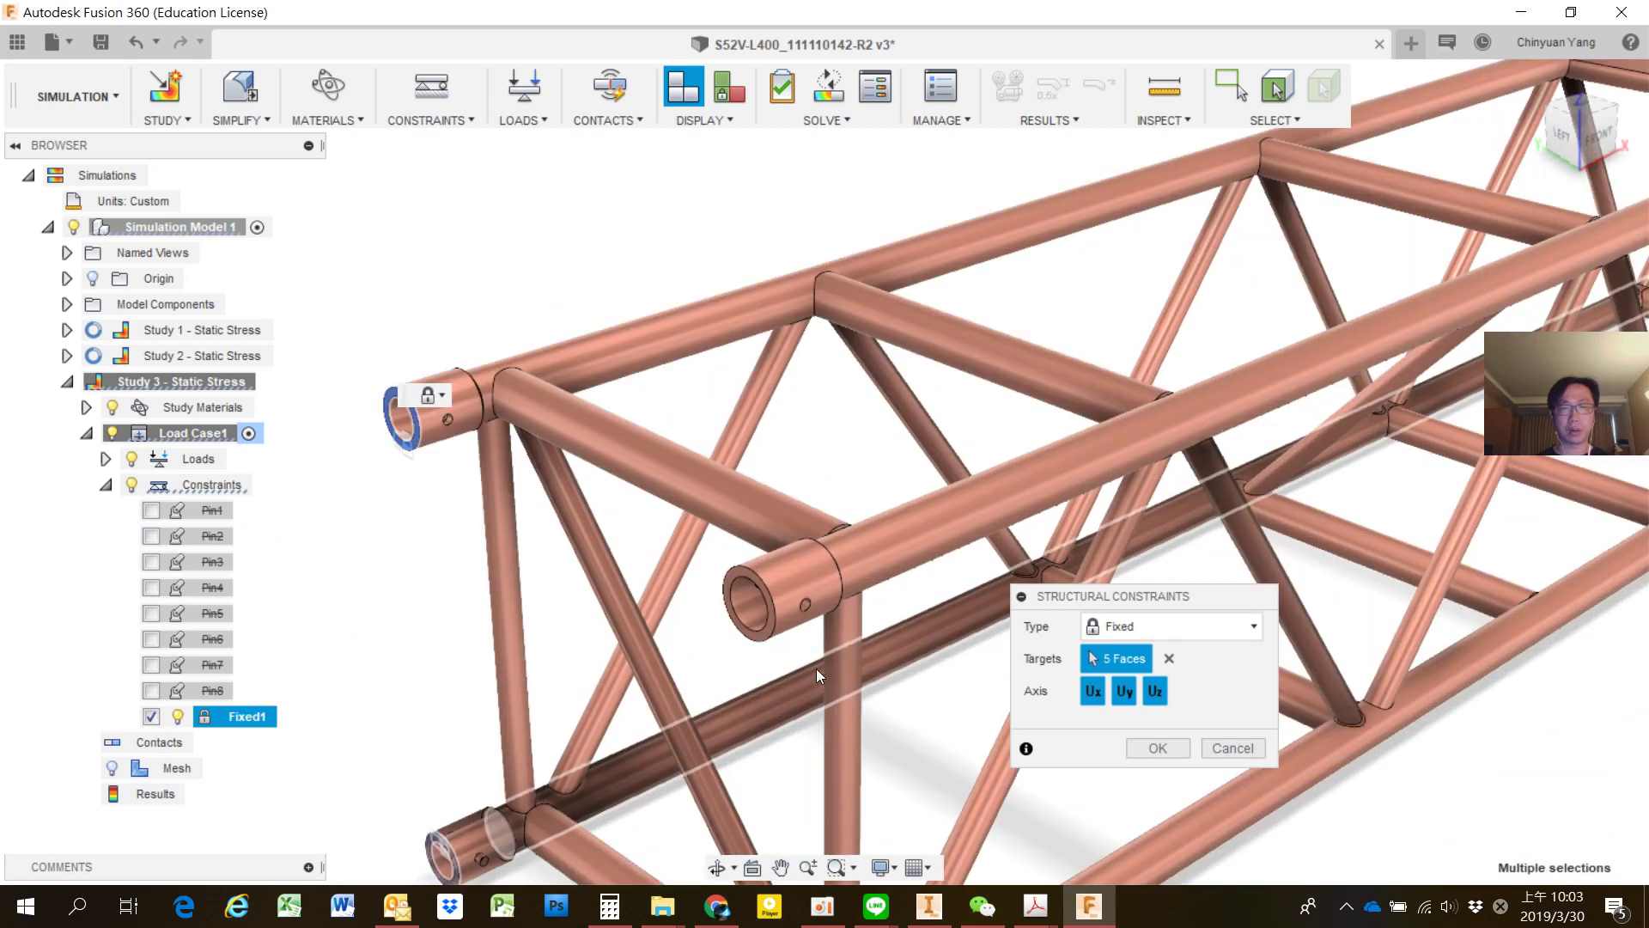
pyautogui.click(1156, 747)
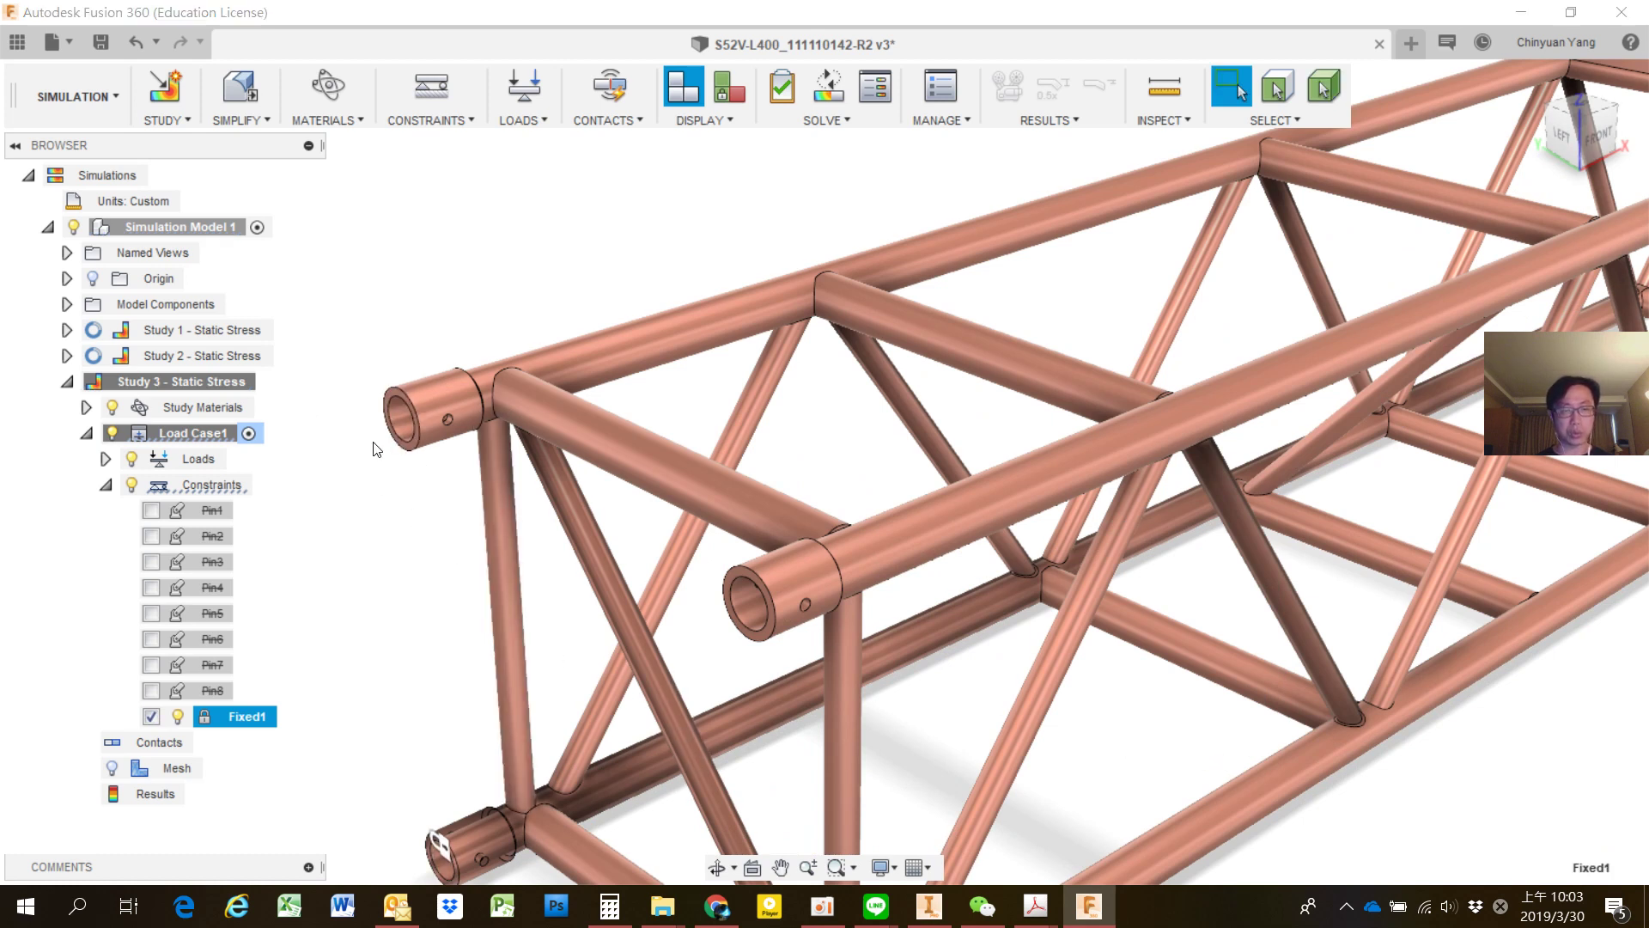
pyautogui.press('Return')
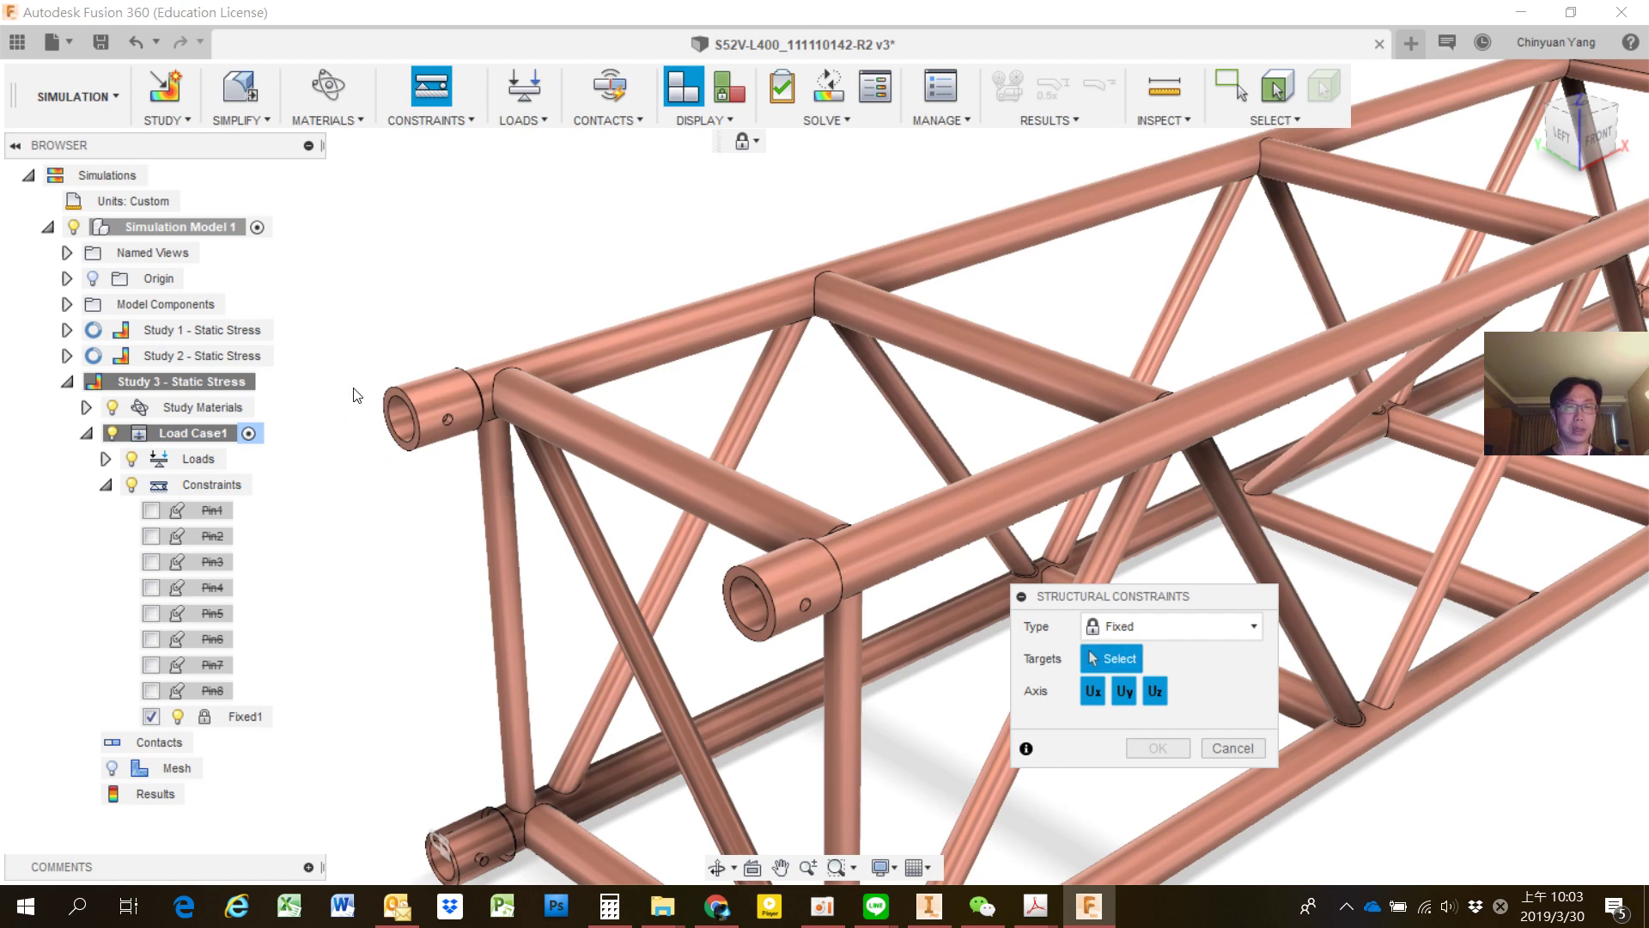
# Select the left and middle tube end faces as targets for the new Fixed constraint.
pyautogui.scroll(2, 402, 425)
pyautogui.scroll(2, 402, 421)
pyautogui.click(411, 302)
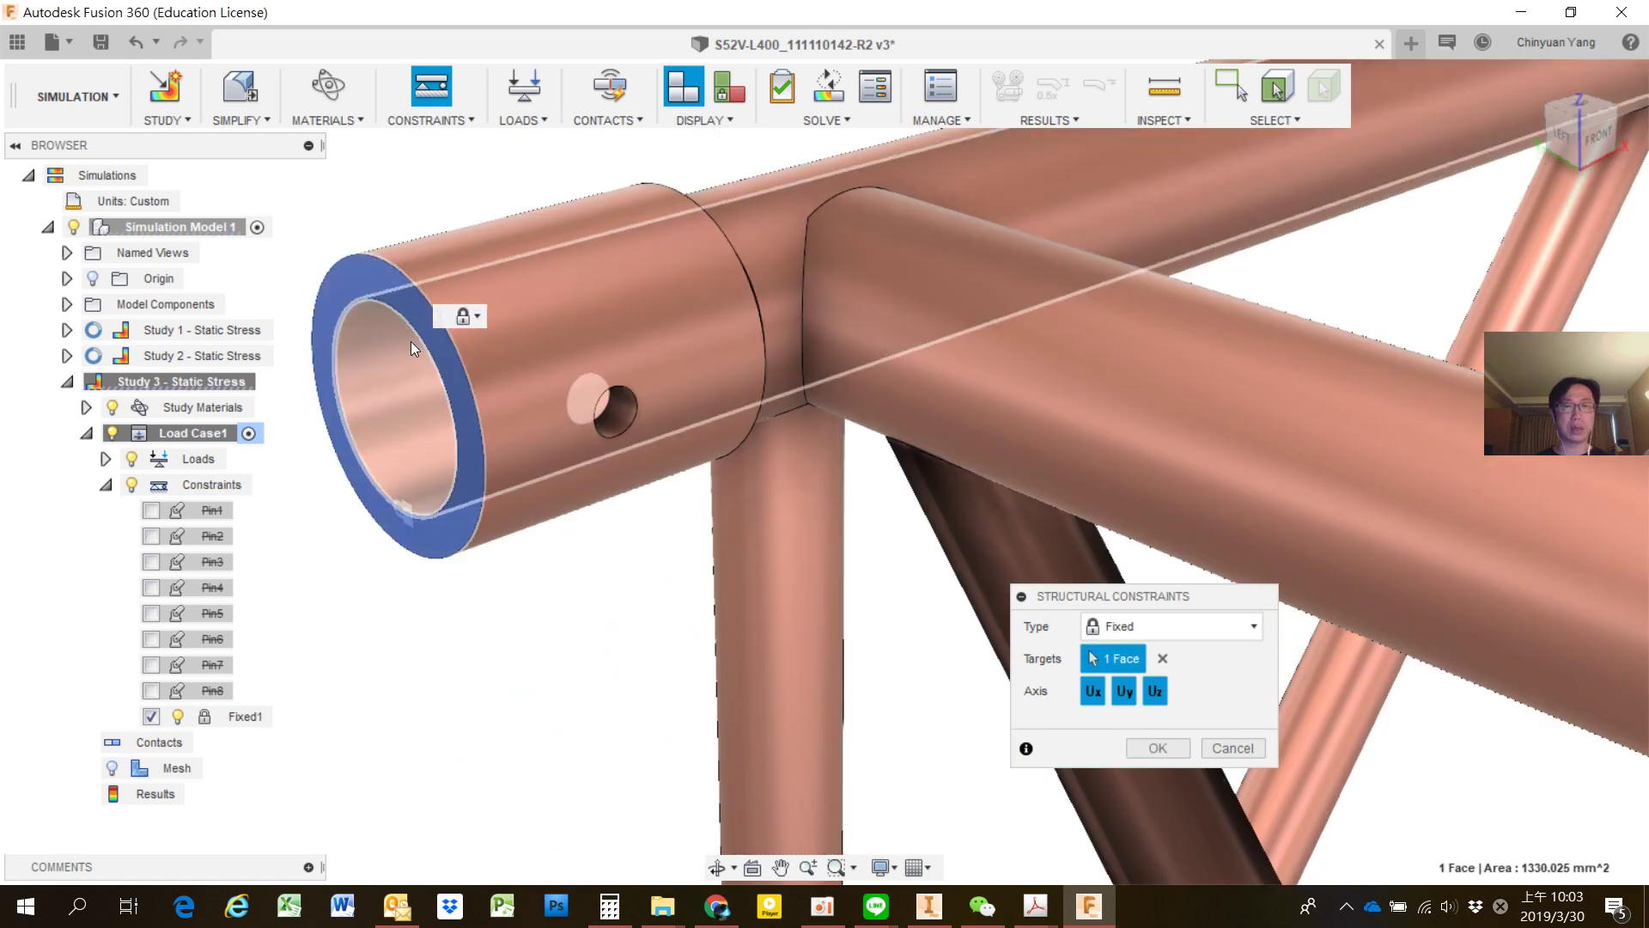
pyautogui.scroll(-3, 411, 342)
pyautogui.scroll(3, 884, 567)
pyautogui.scroll(3, 792, 526)
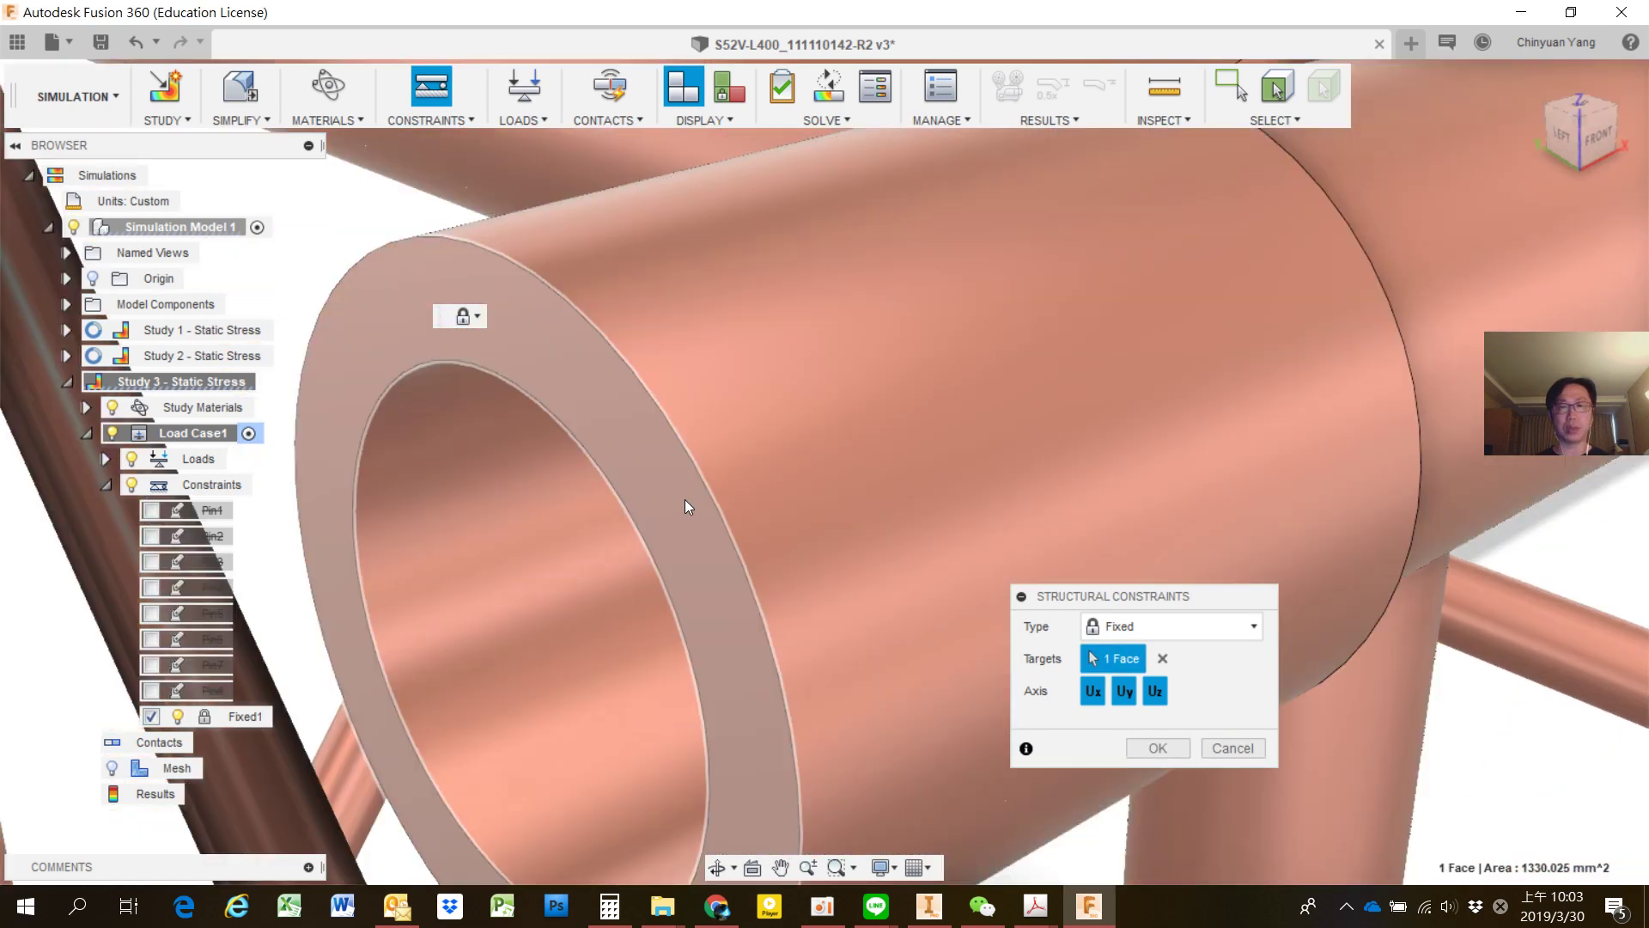
pyautogui.click(684, 498)
pyautogui.scroll(-2, 684, 500)
pyautogui.scroll(-4, 393, 512)
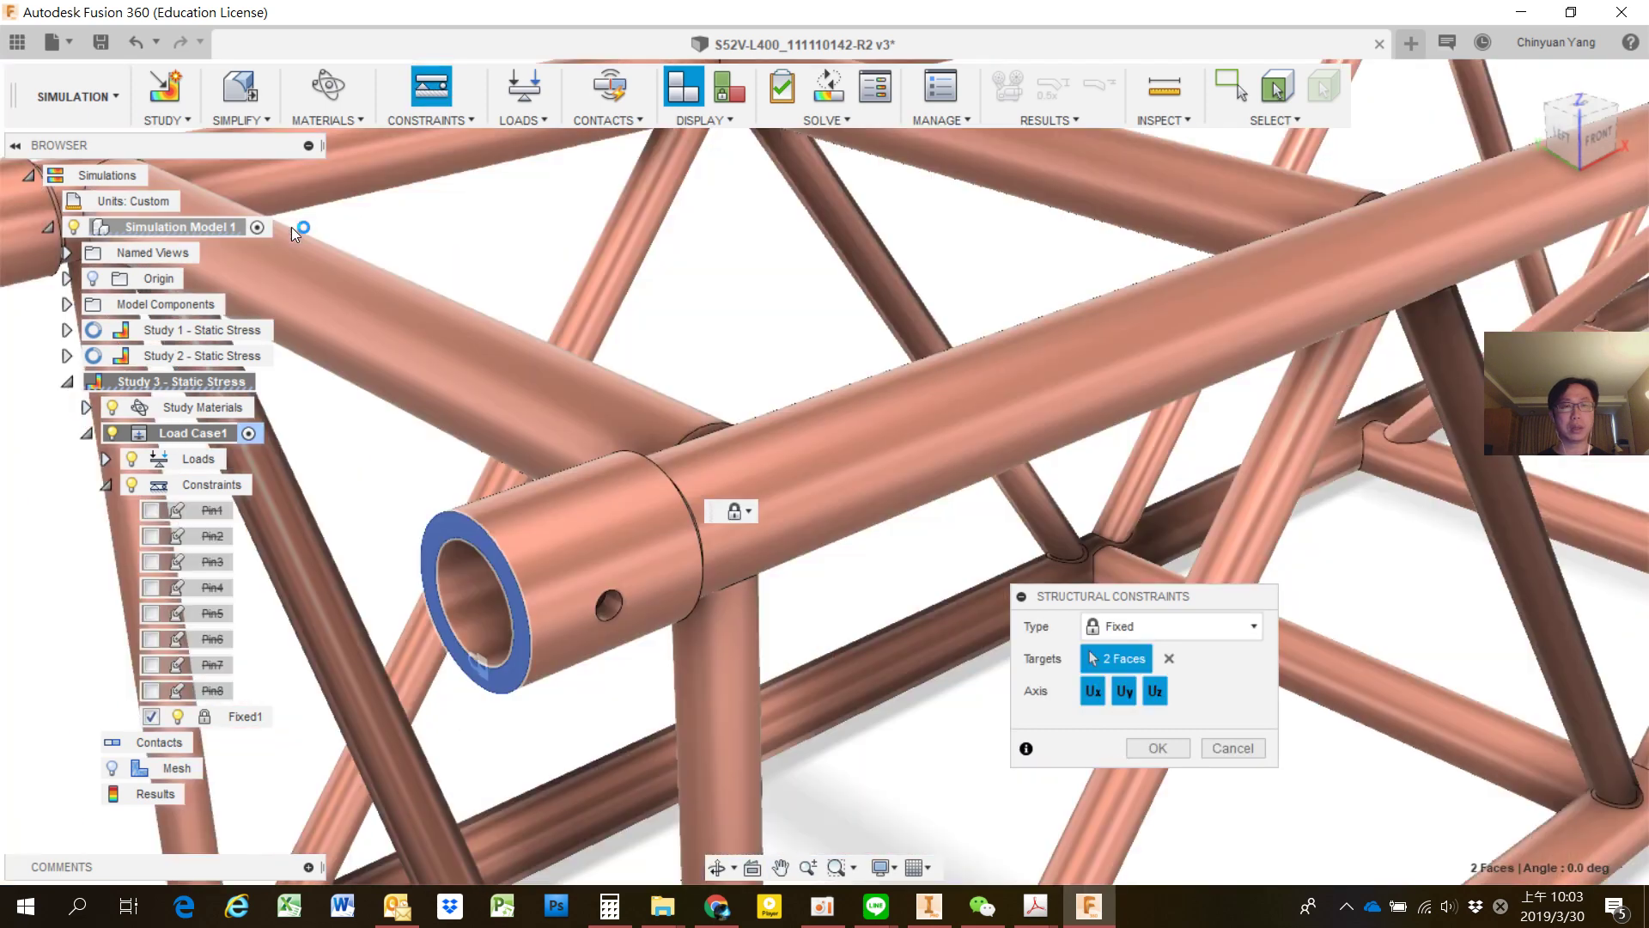
pyautogui.scroll(-2, 719, 335)
# Add two more tube end faces at the opposite end, confirm Fixed2, and fit the view.
pyautogui.keyDown('shift'); pyautogui.moveTo(719, 334); pyautogui.dragTo(579, 289, button='middle'); pyautogui.keyUp('shift')
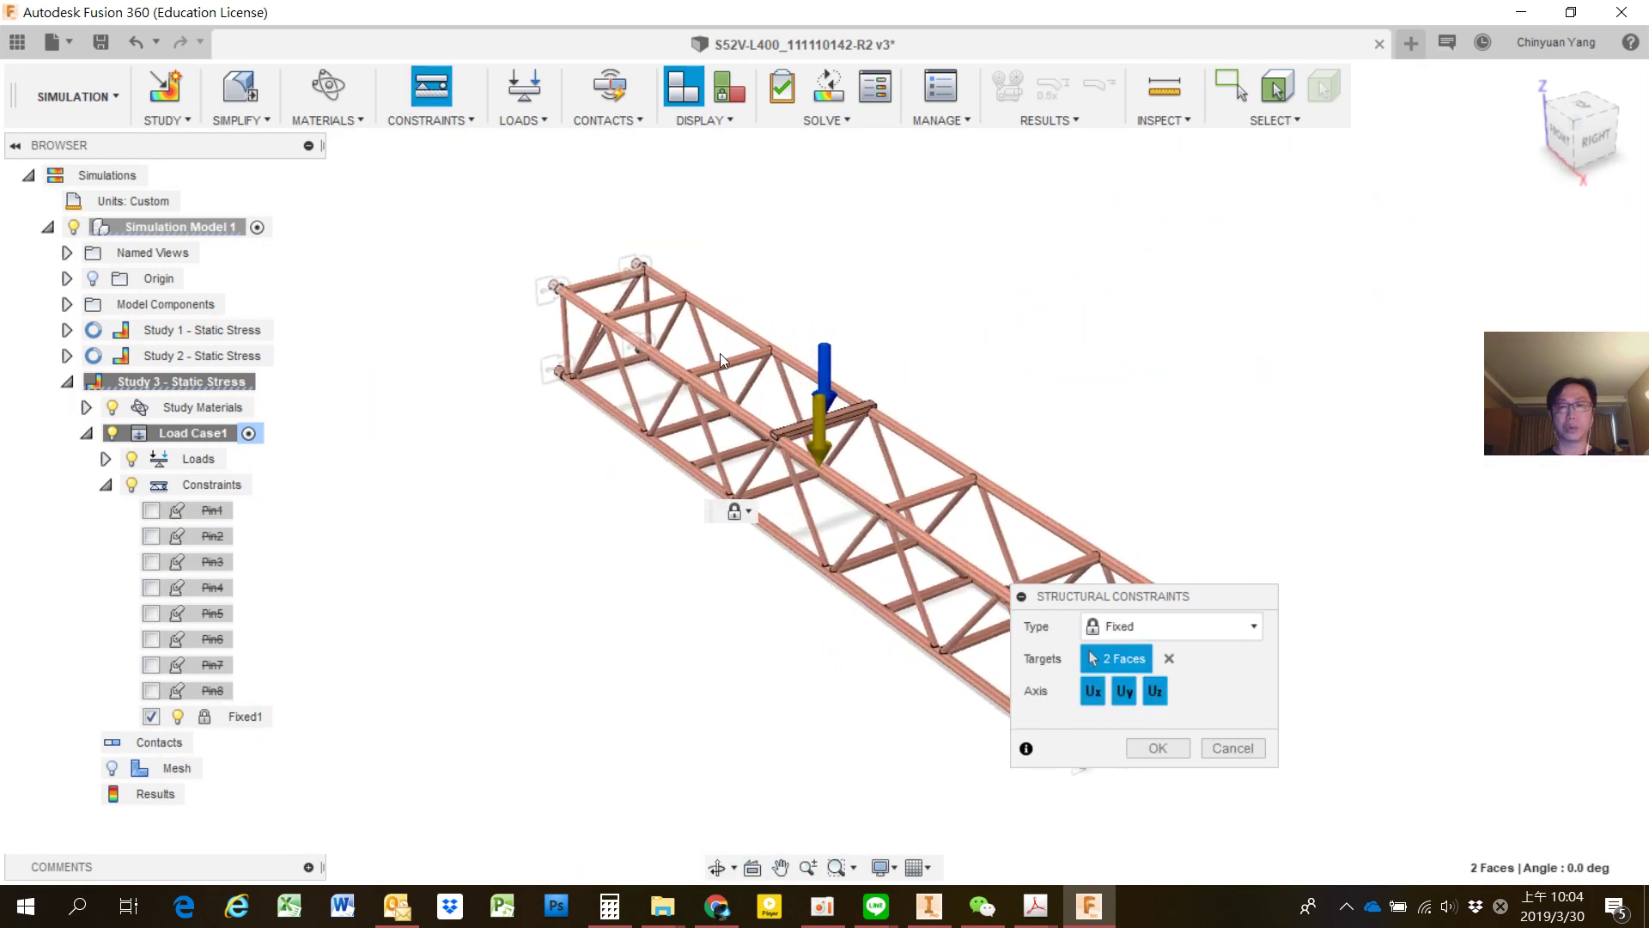
pyautogui.scroll(1, 742, 357)
pyautogui.scroll(2, 621, 387)
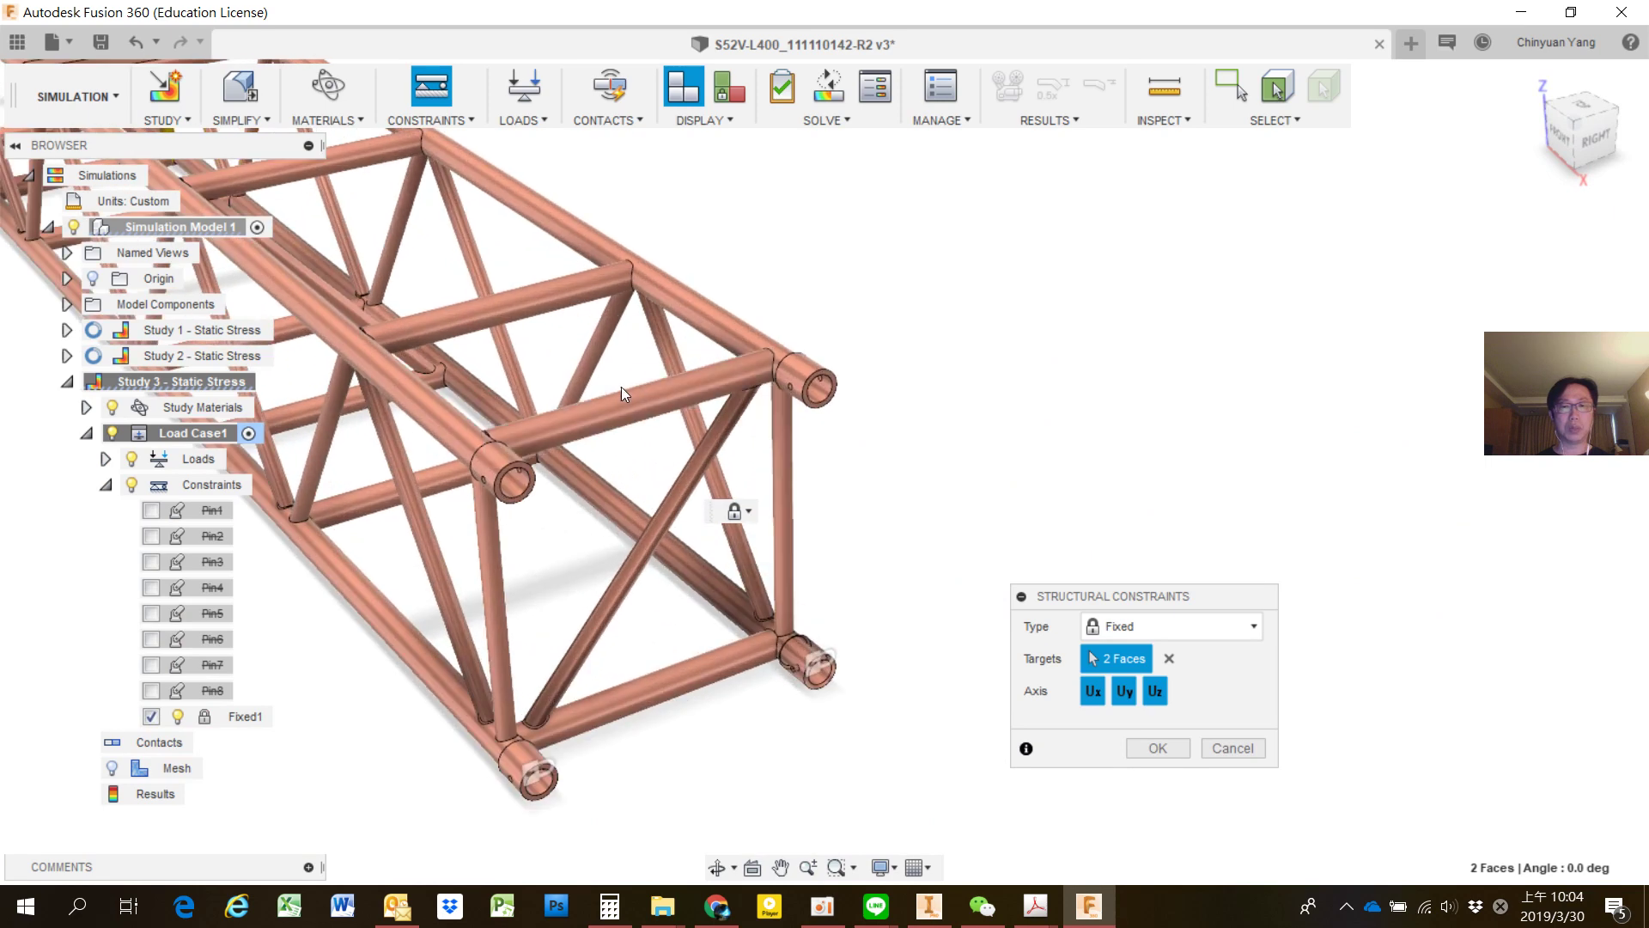
pyautogui.scroll(3, 516, 538)
pyautogui.scroll(1, 429, 593)
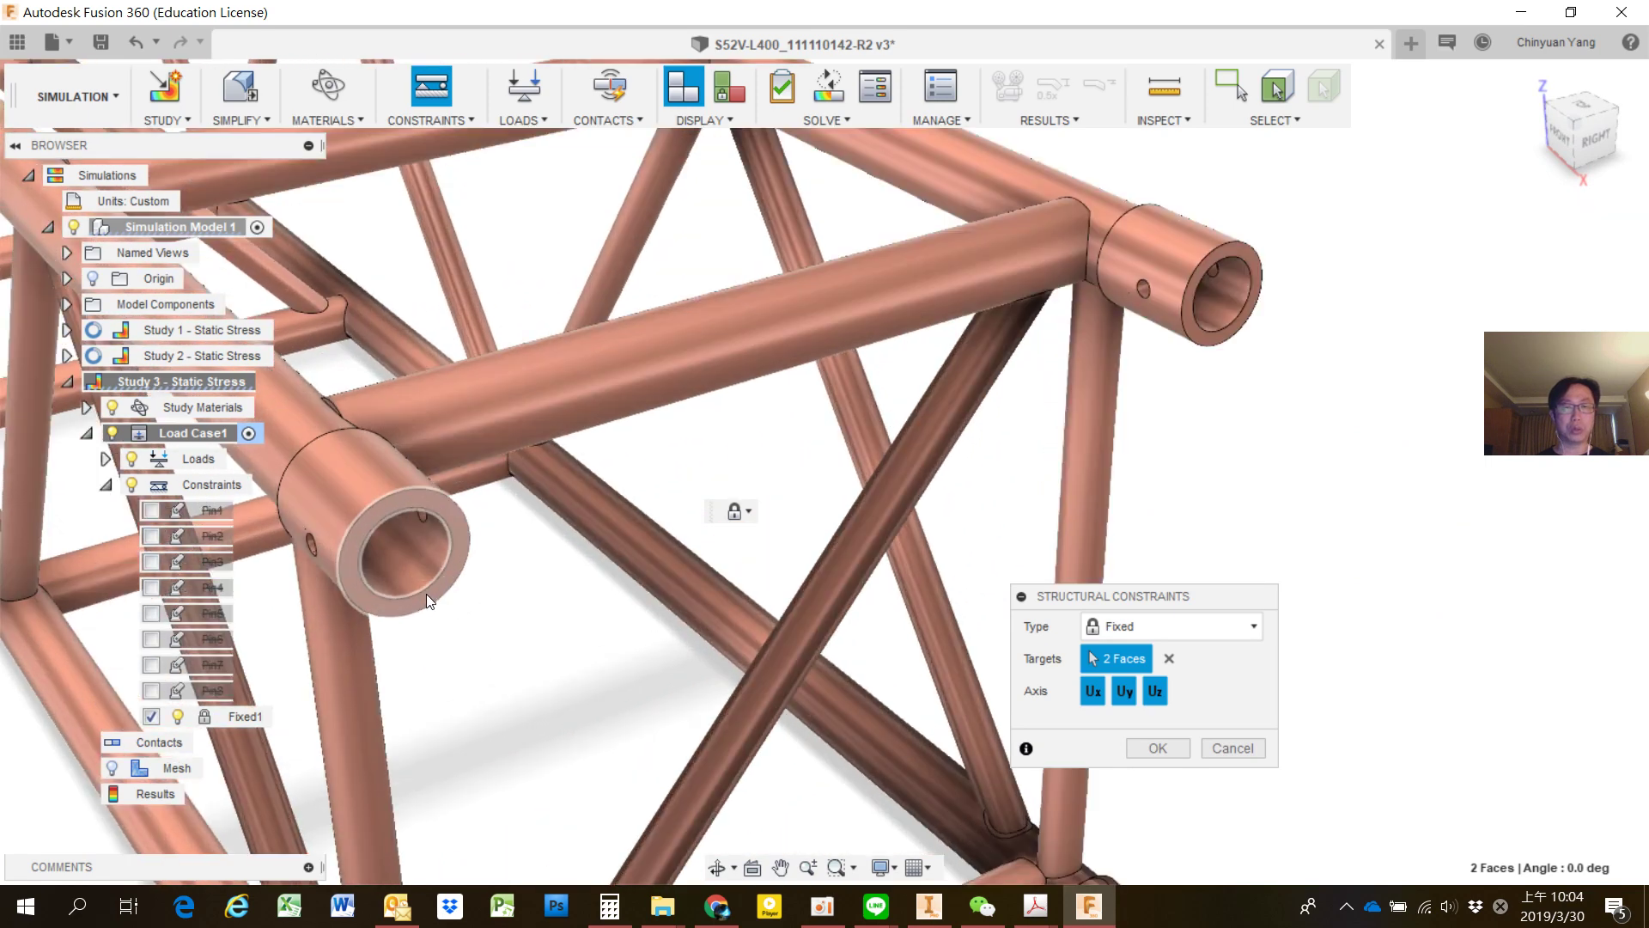
pyautogui.click(460, 545)
pyautogui.click(1254, 262)
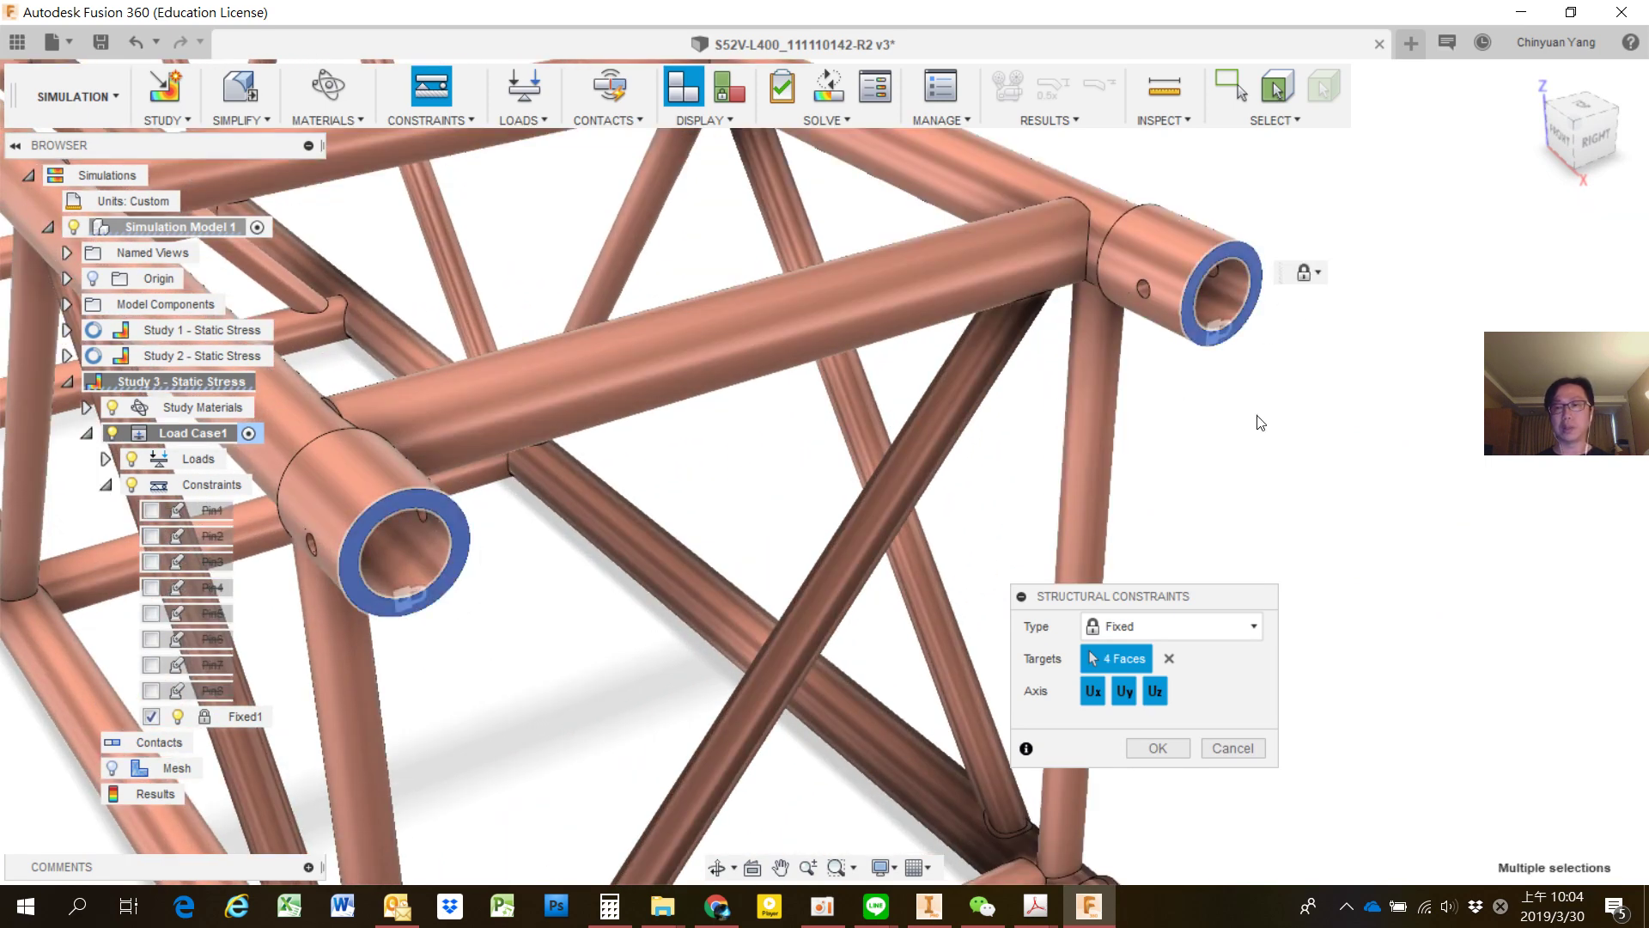
pyautogui.click(1157, 749)
pyautogui.press('F6')
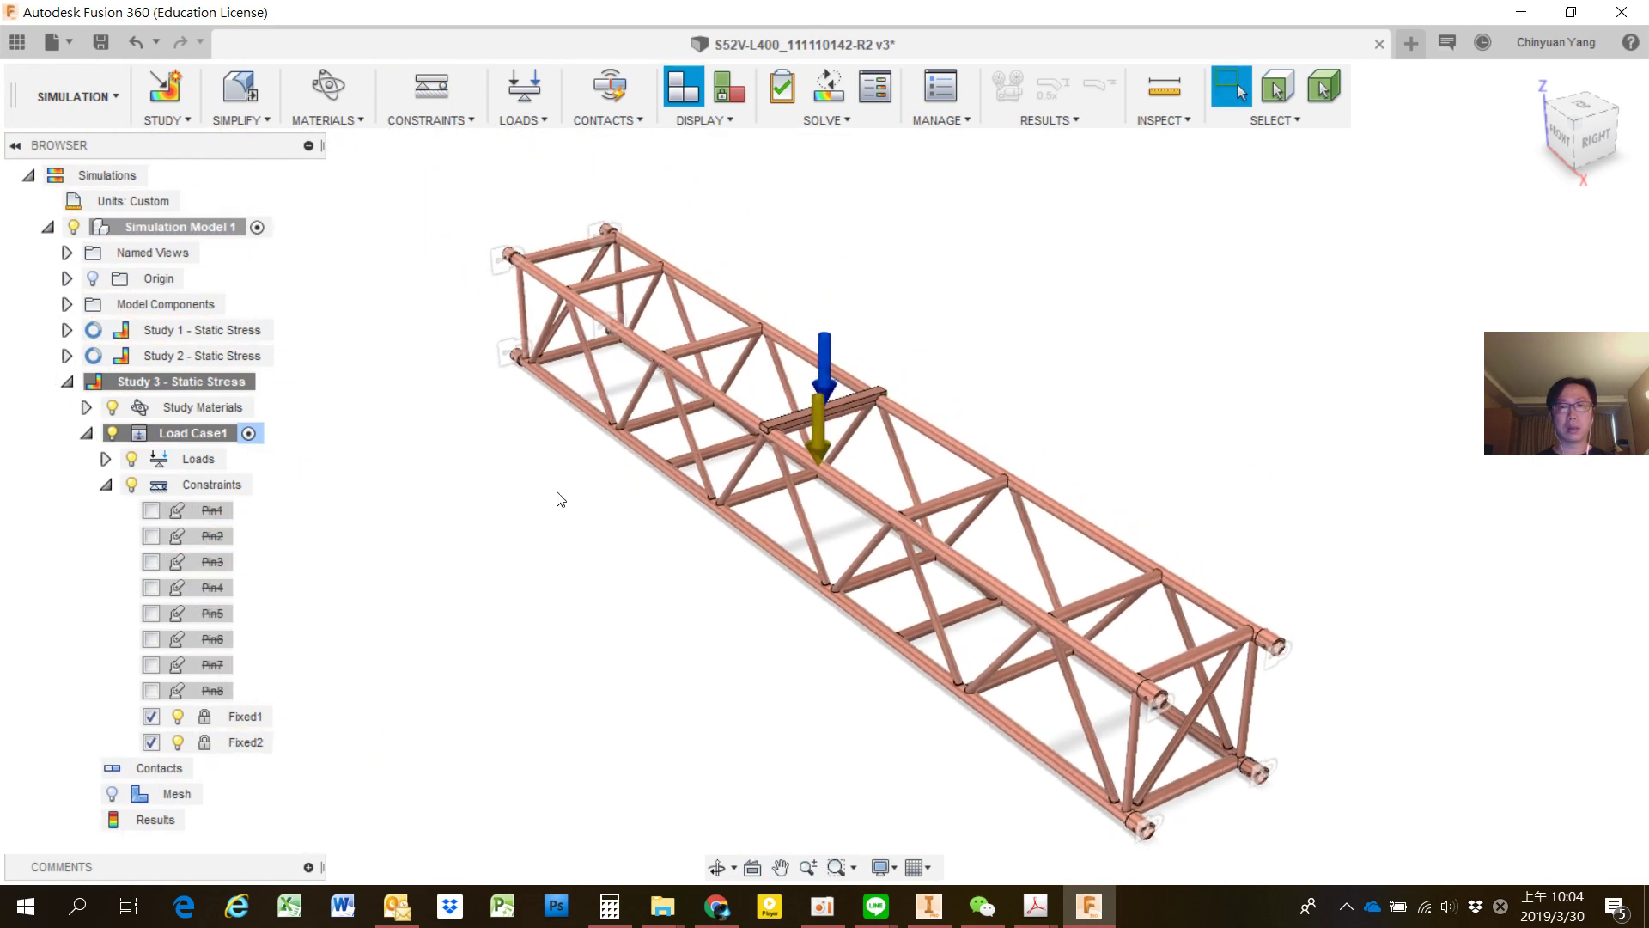
# Solve Study 3 on the cloud and review, then dismiss, the Job Status window.
pyautogui.keyDown('shift'); pyautogui.moveTo(560, 499); pyautogui.dragTo(662, 490, button='middle'); pyautogui.keyUp('shift')
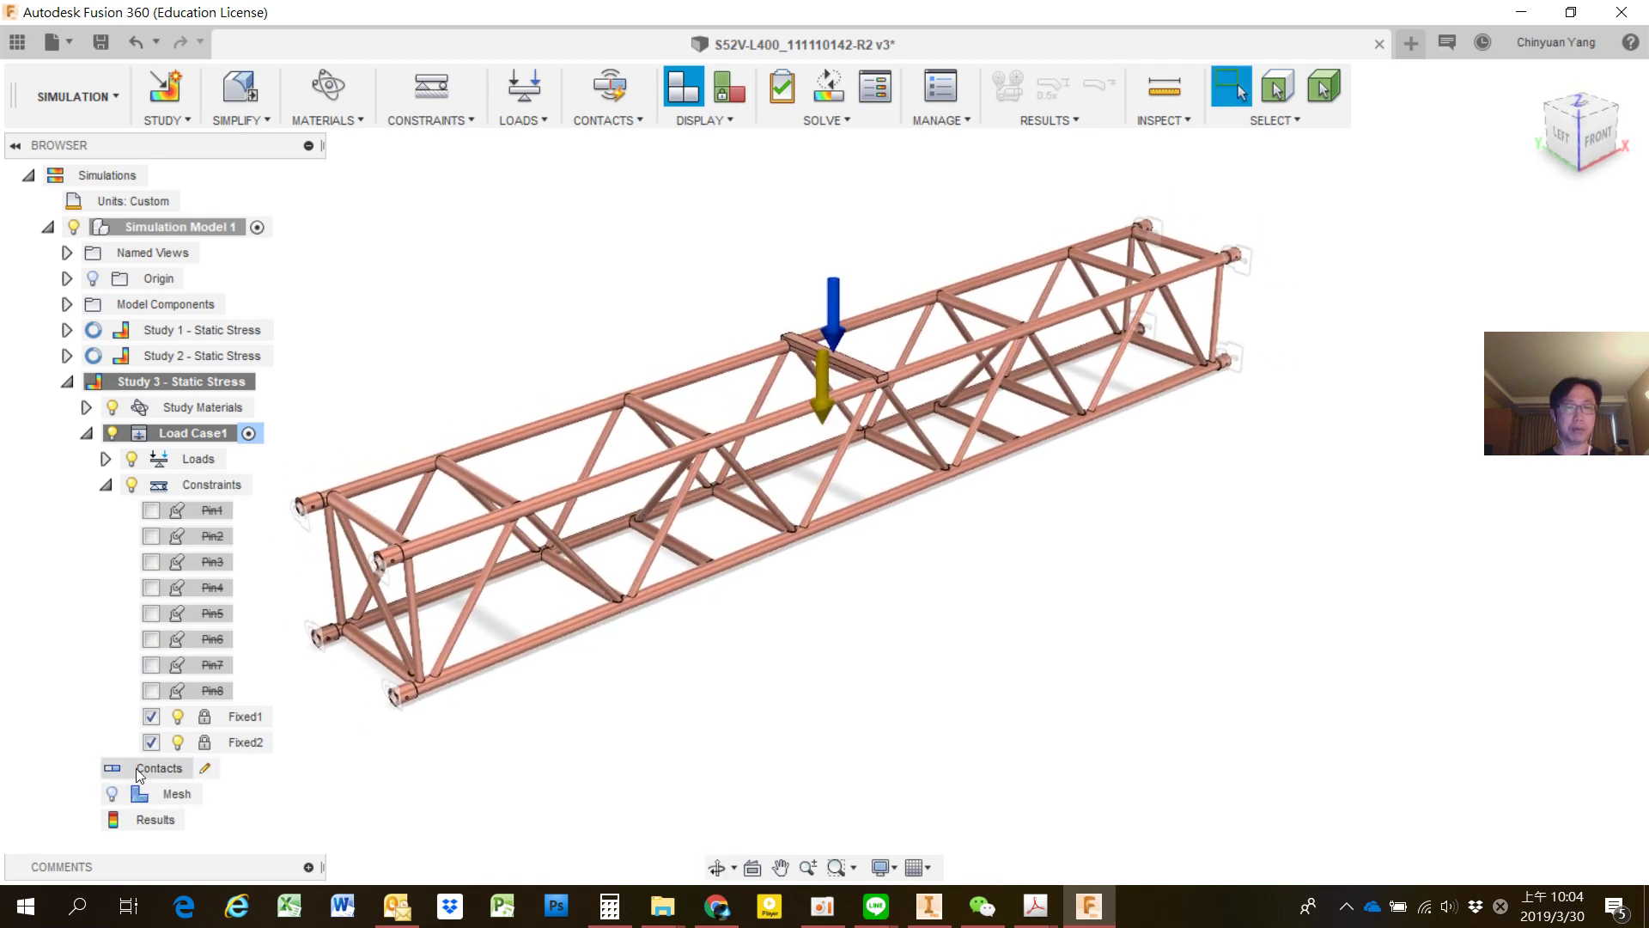
pyautogui.click(250, 716)
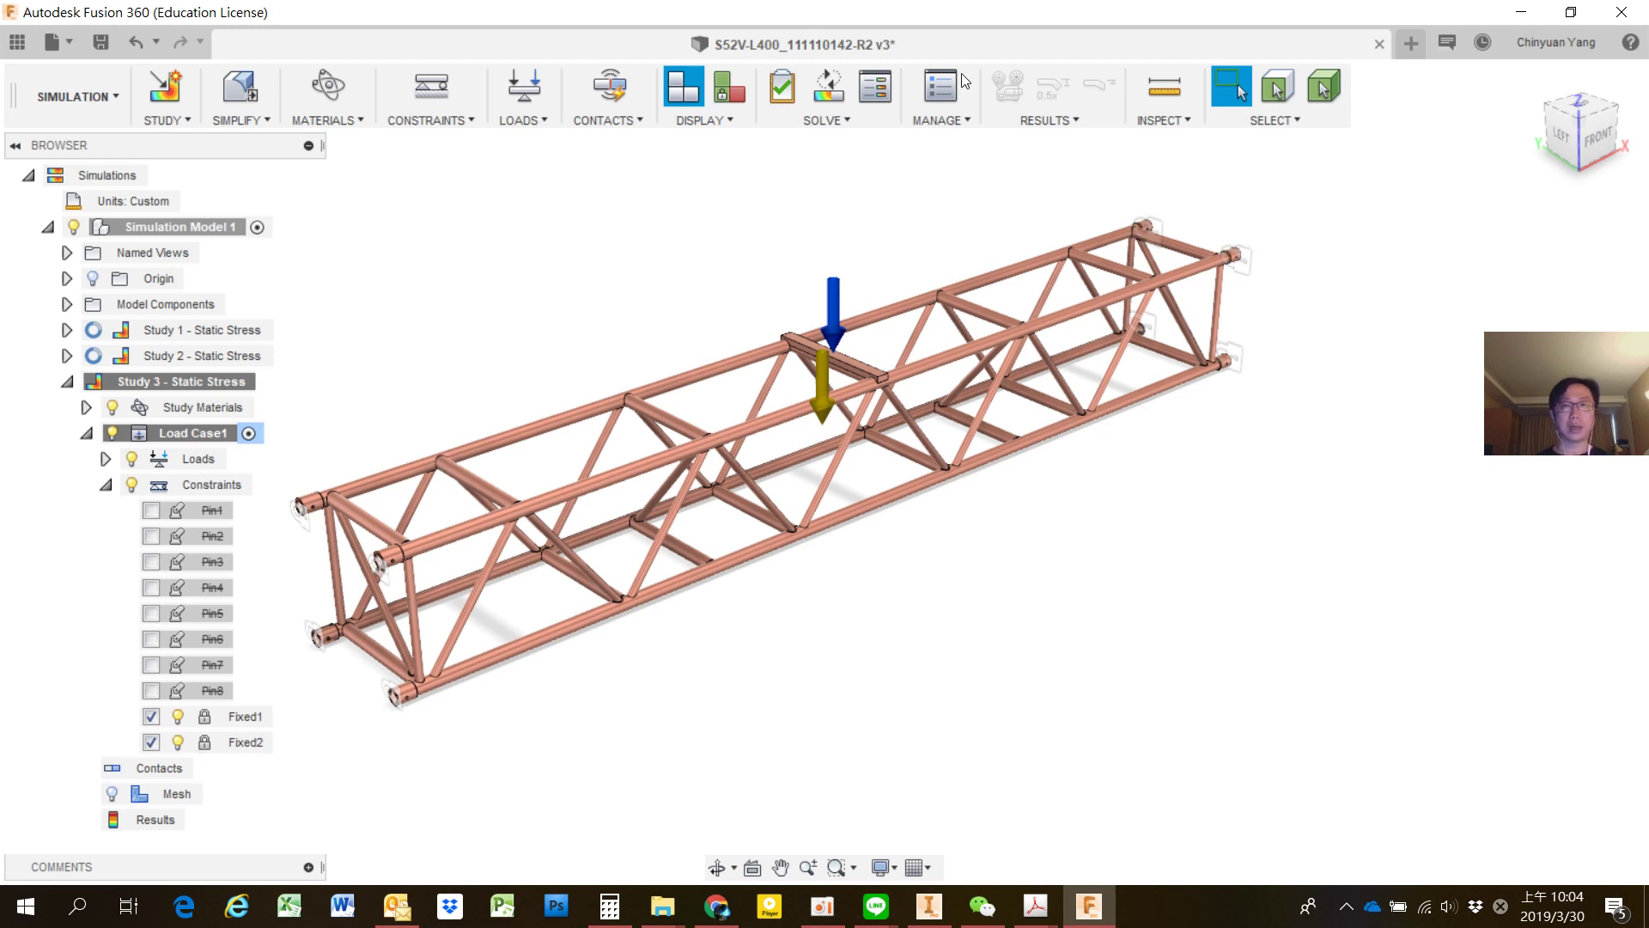
pyautogui.click(824, 120)
pyautogui.click(798, 171)
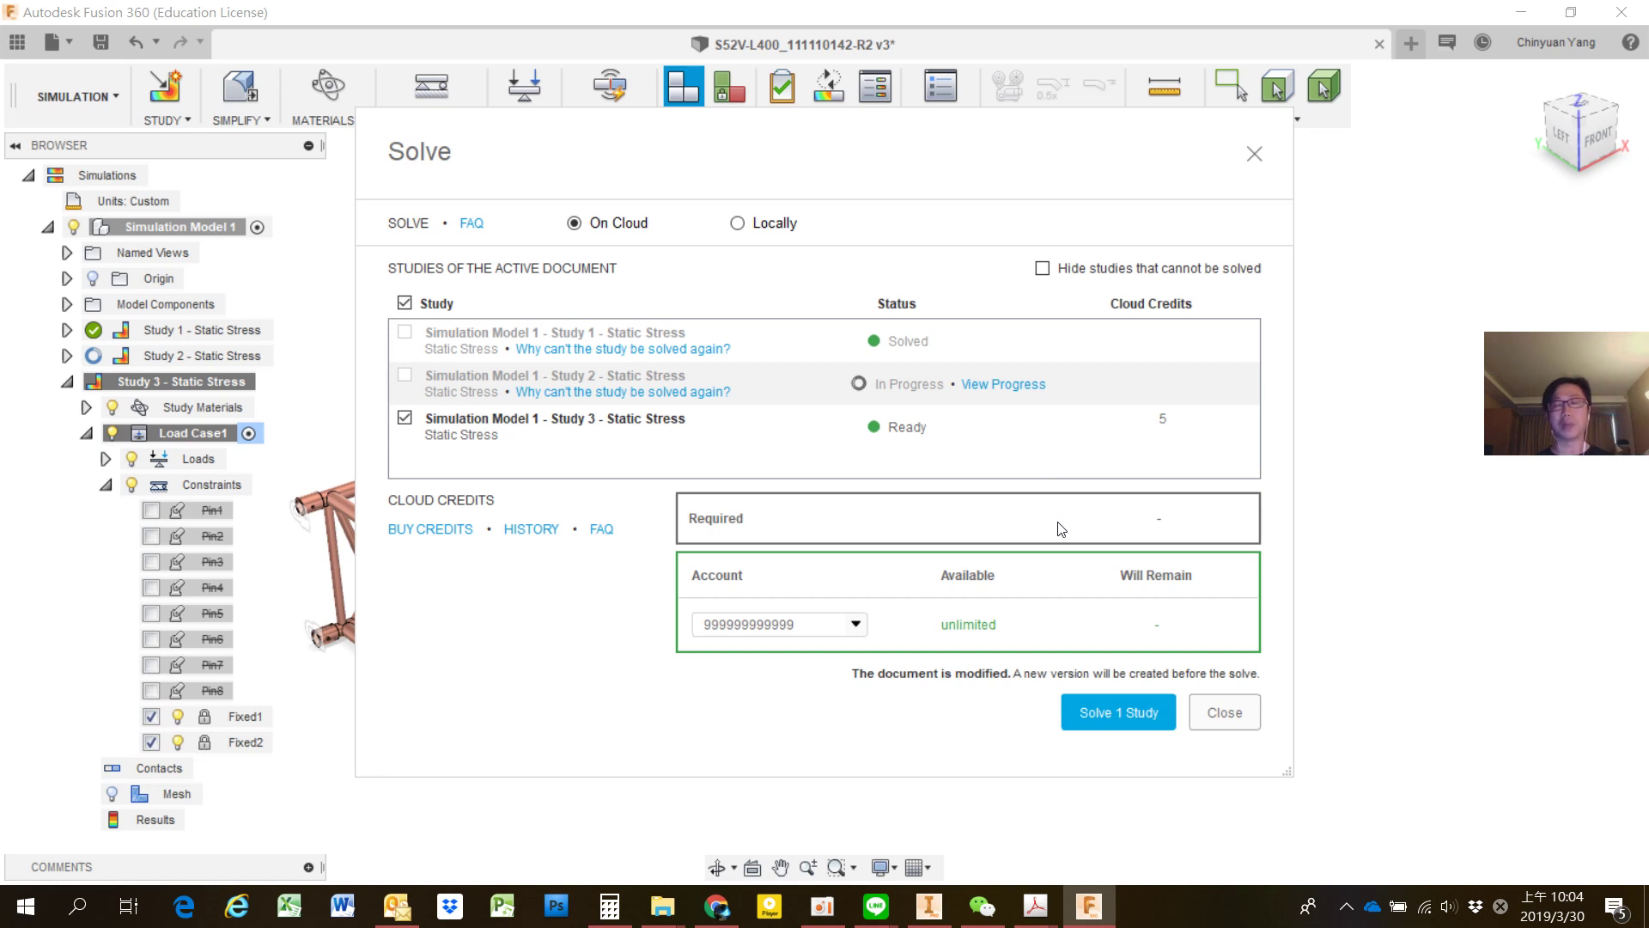
pyautogui.click(1141, 715)
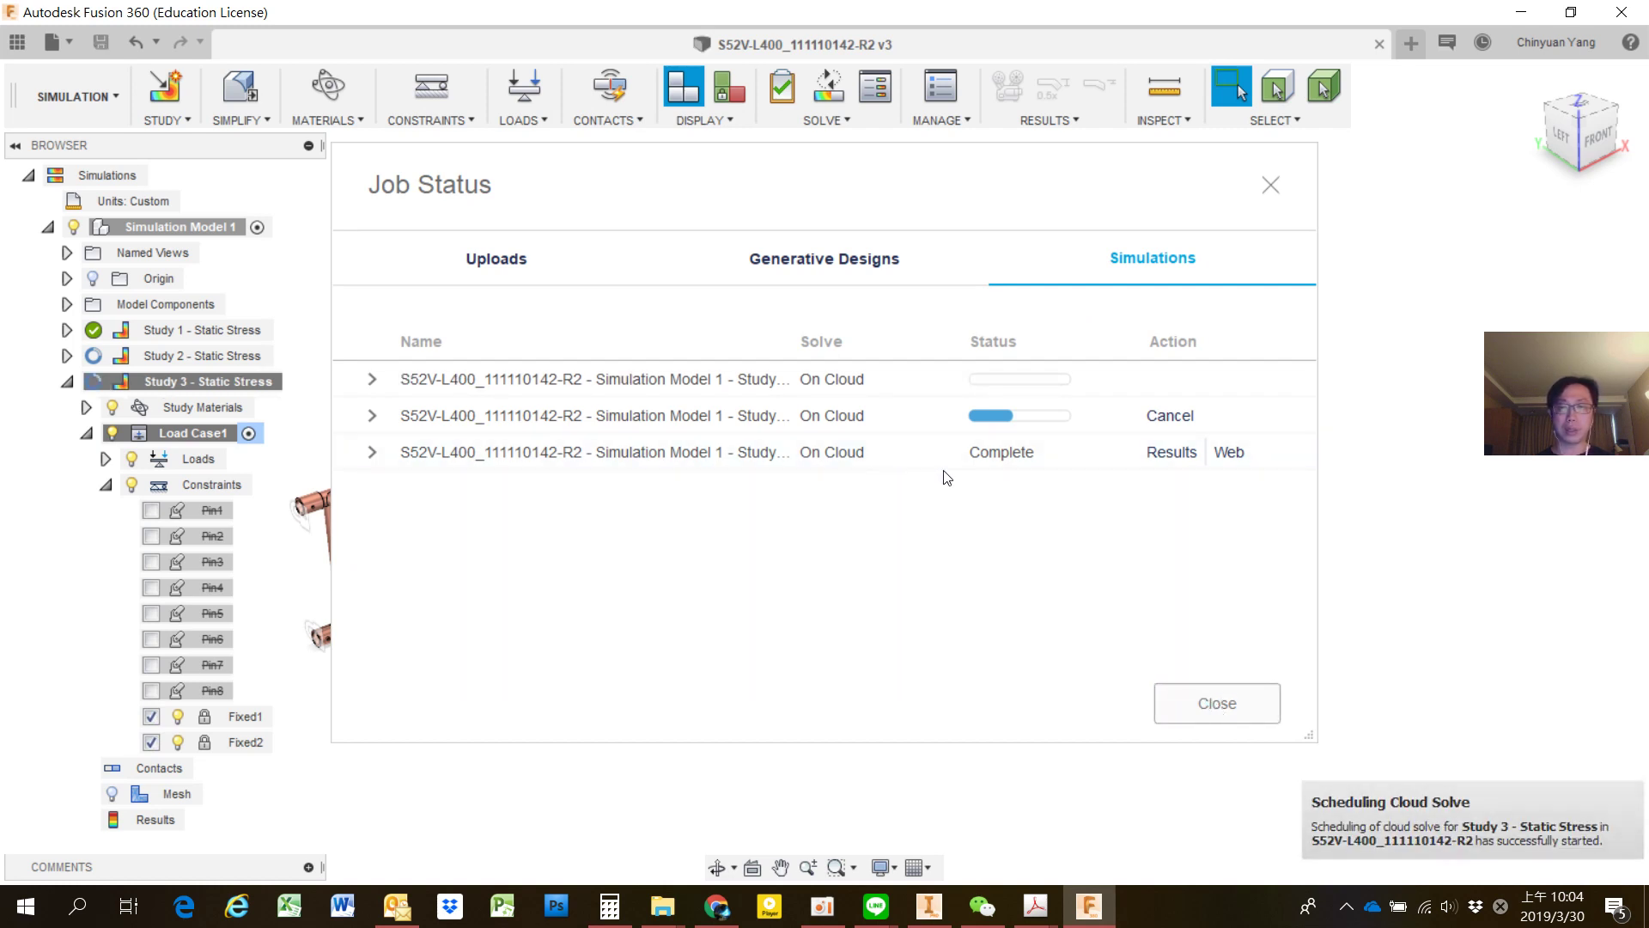
pyautogui.click(1228, 713)
# Close Job Status, collapse Study 3, and activate Study 1 to show its 0.58 minimum safety factor.
pyautogui.click(1229, 713)
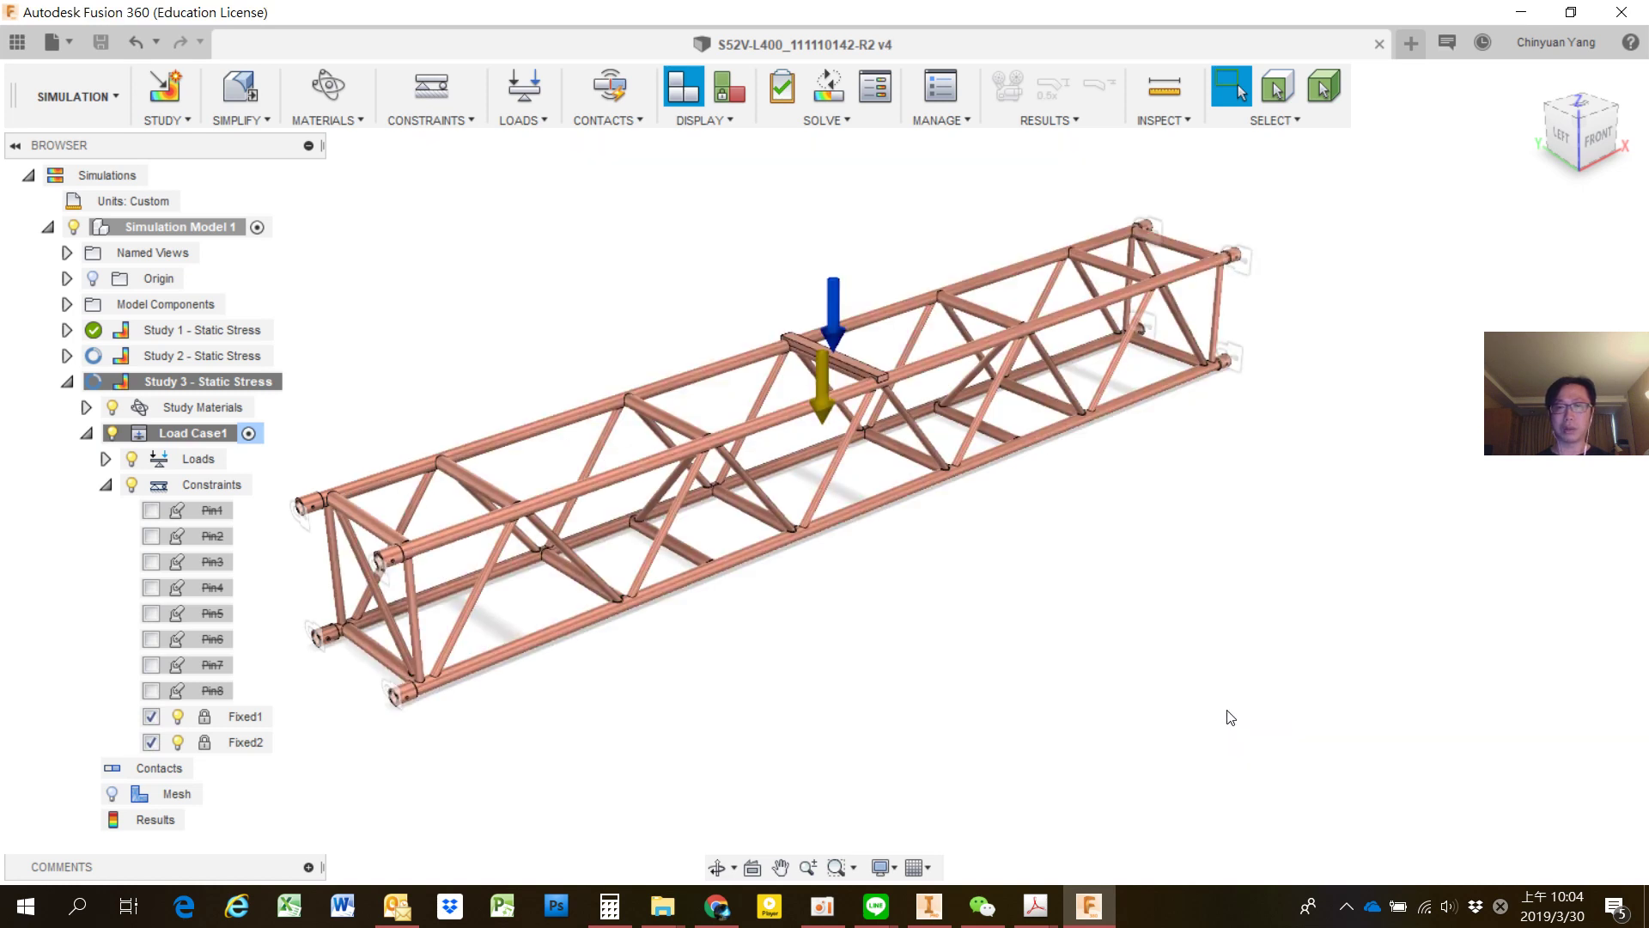
pyautogui.click(49, 229)
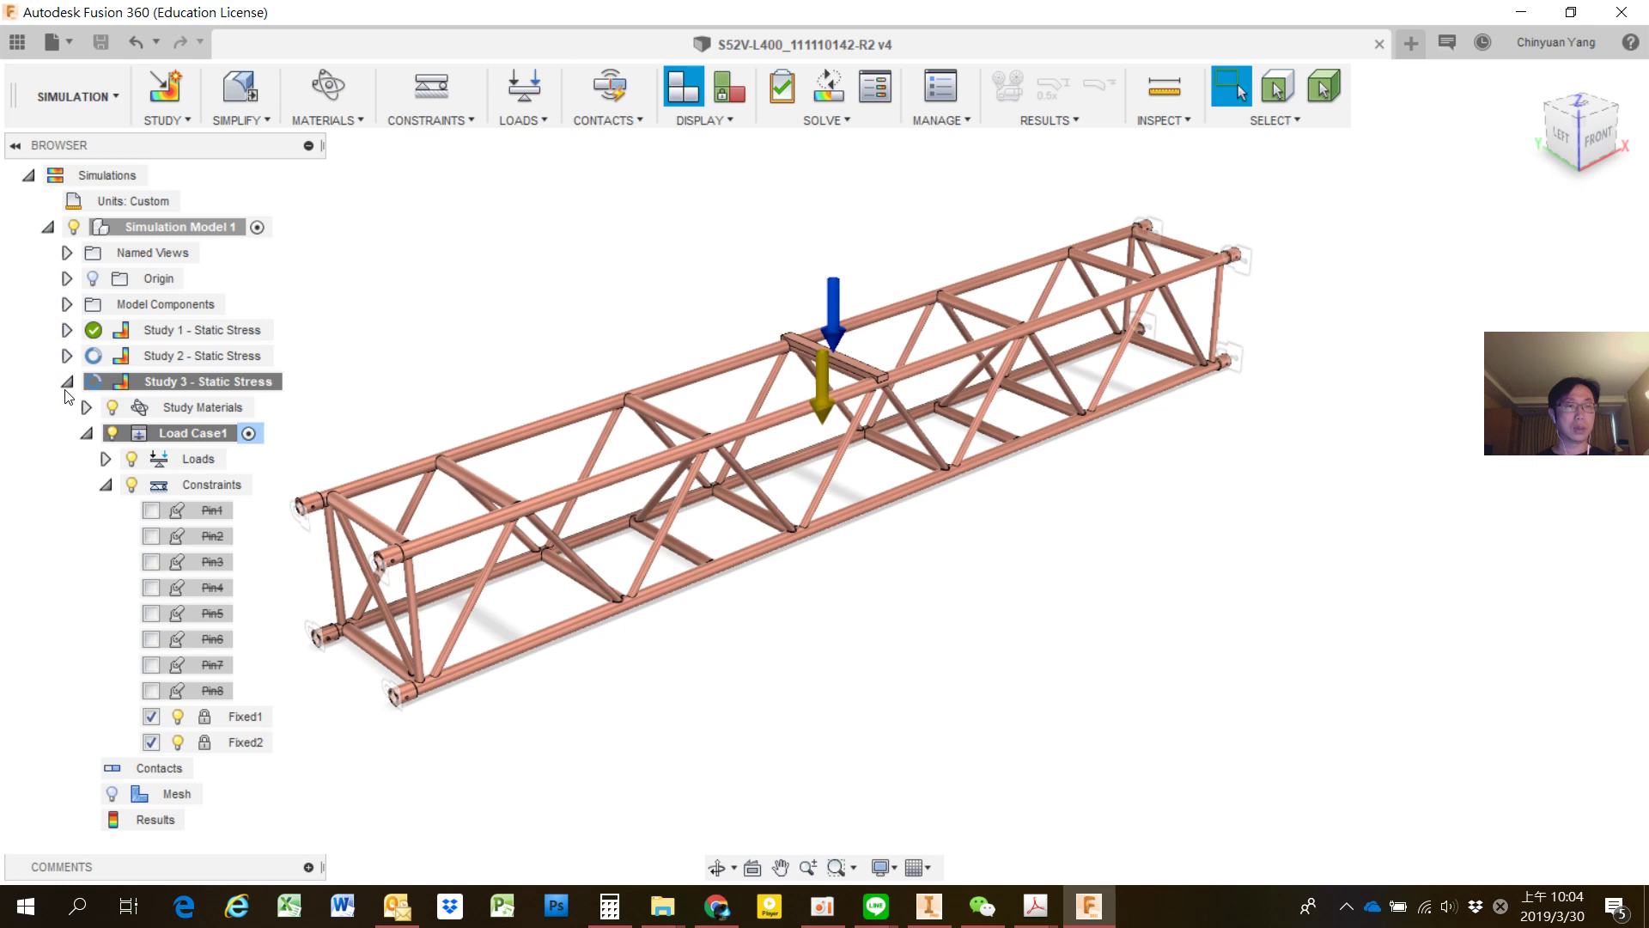
pyautogui.click(67, 381)
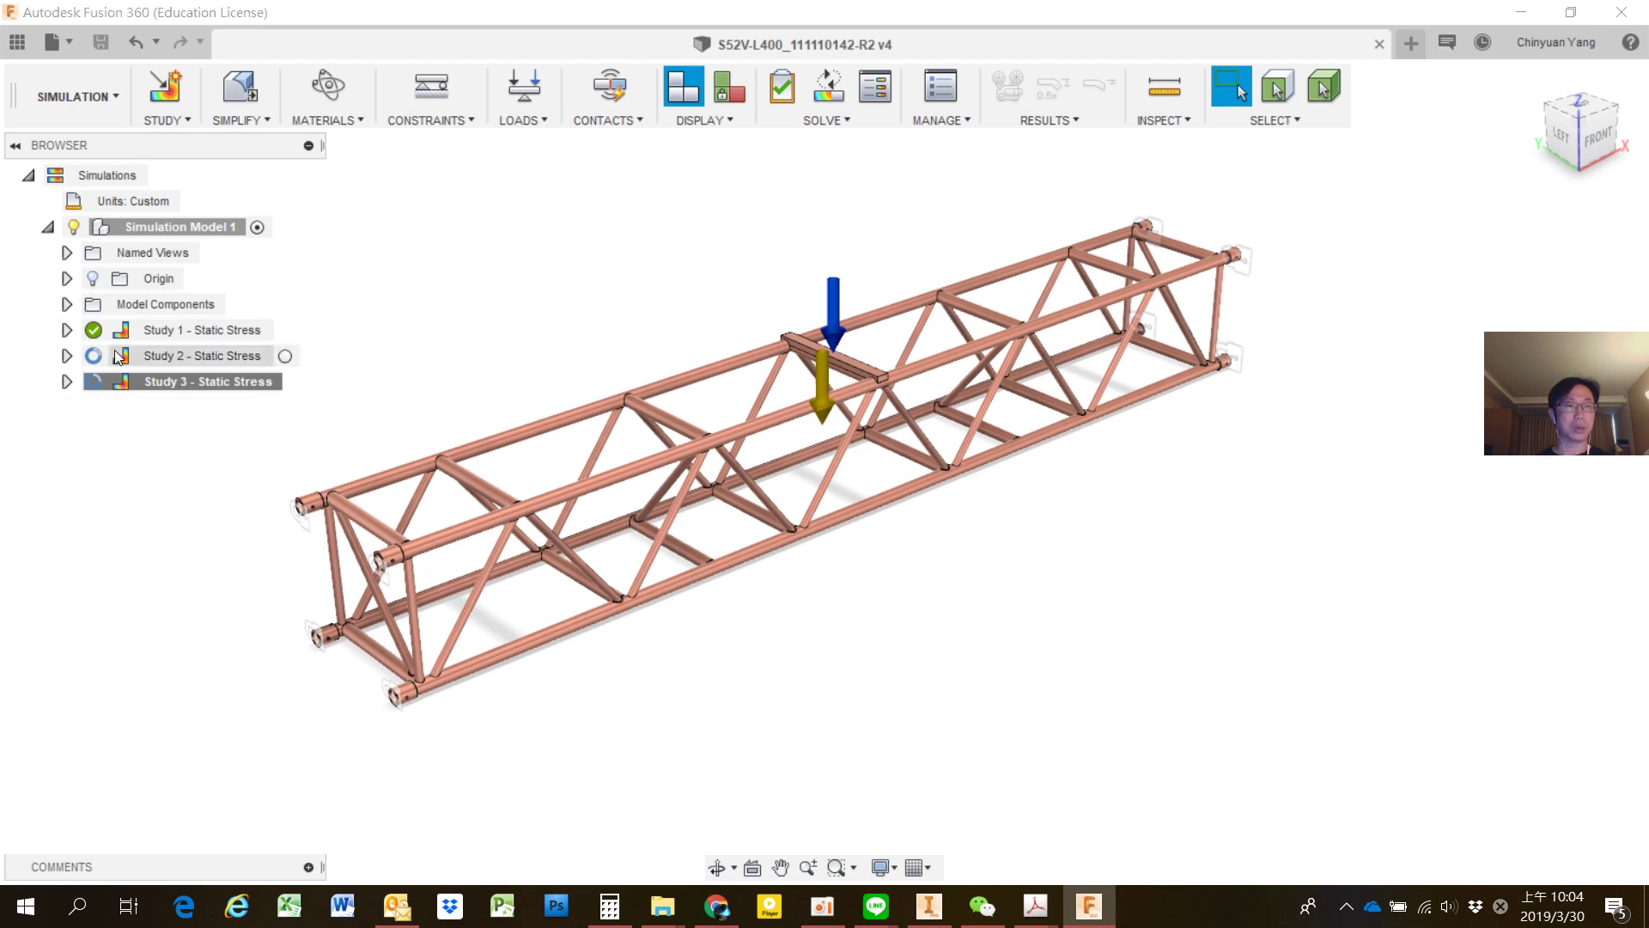
pyautogui.rightClick(256, 331)
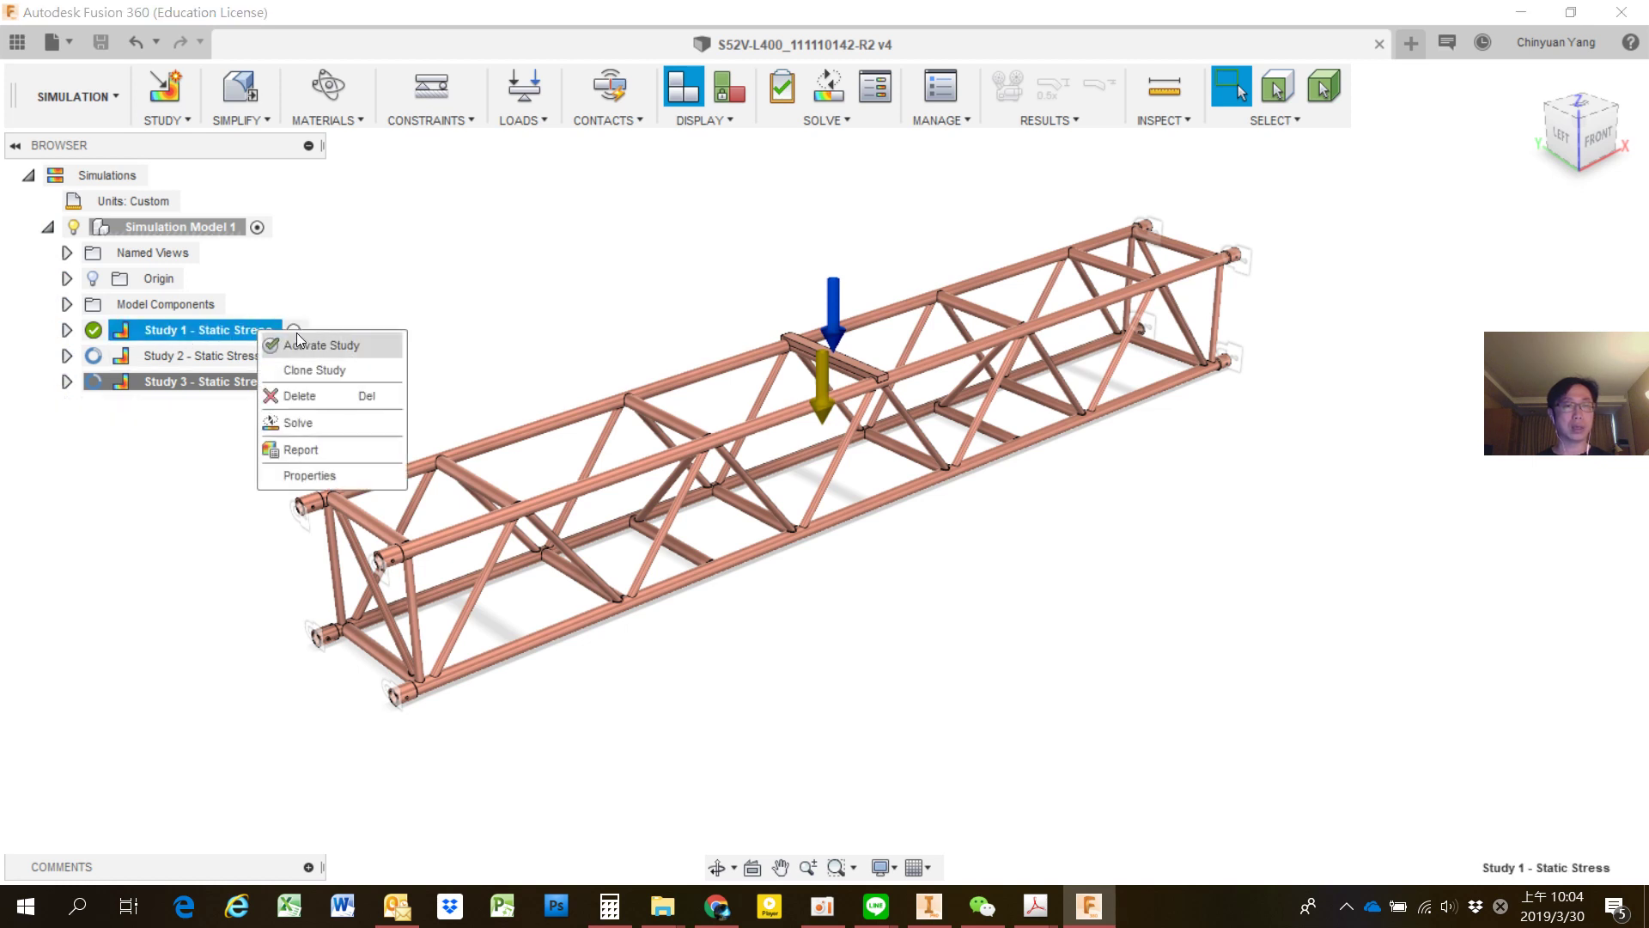
pyautogui.click(297, 336)
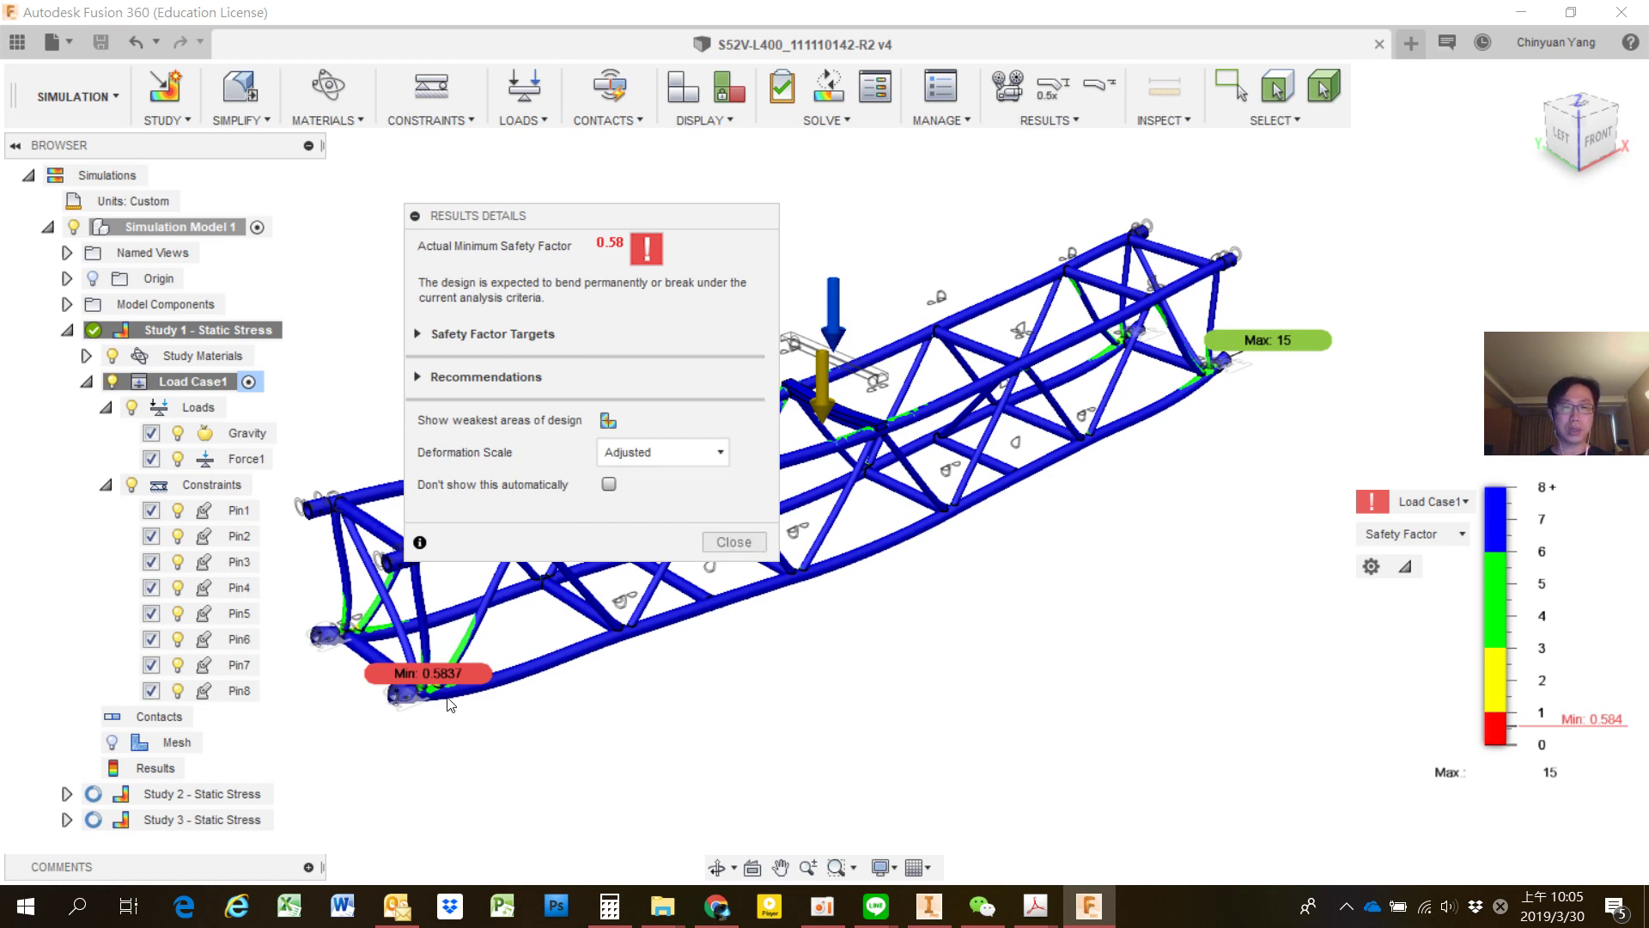
# Plot Study 1's displacement at actual deformation scale, 0.043 to 5.248 mm, and orbit the truss.
pyautogui.click(728, 539)
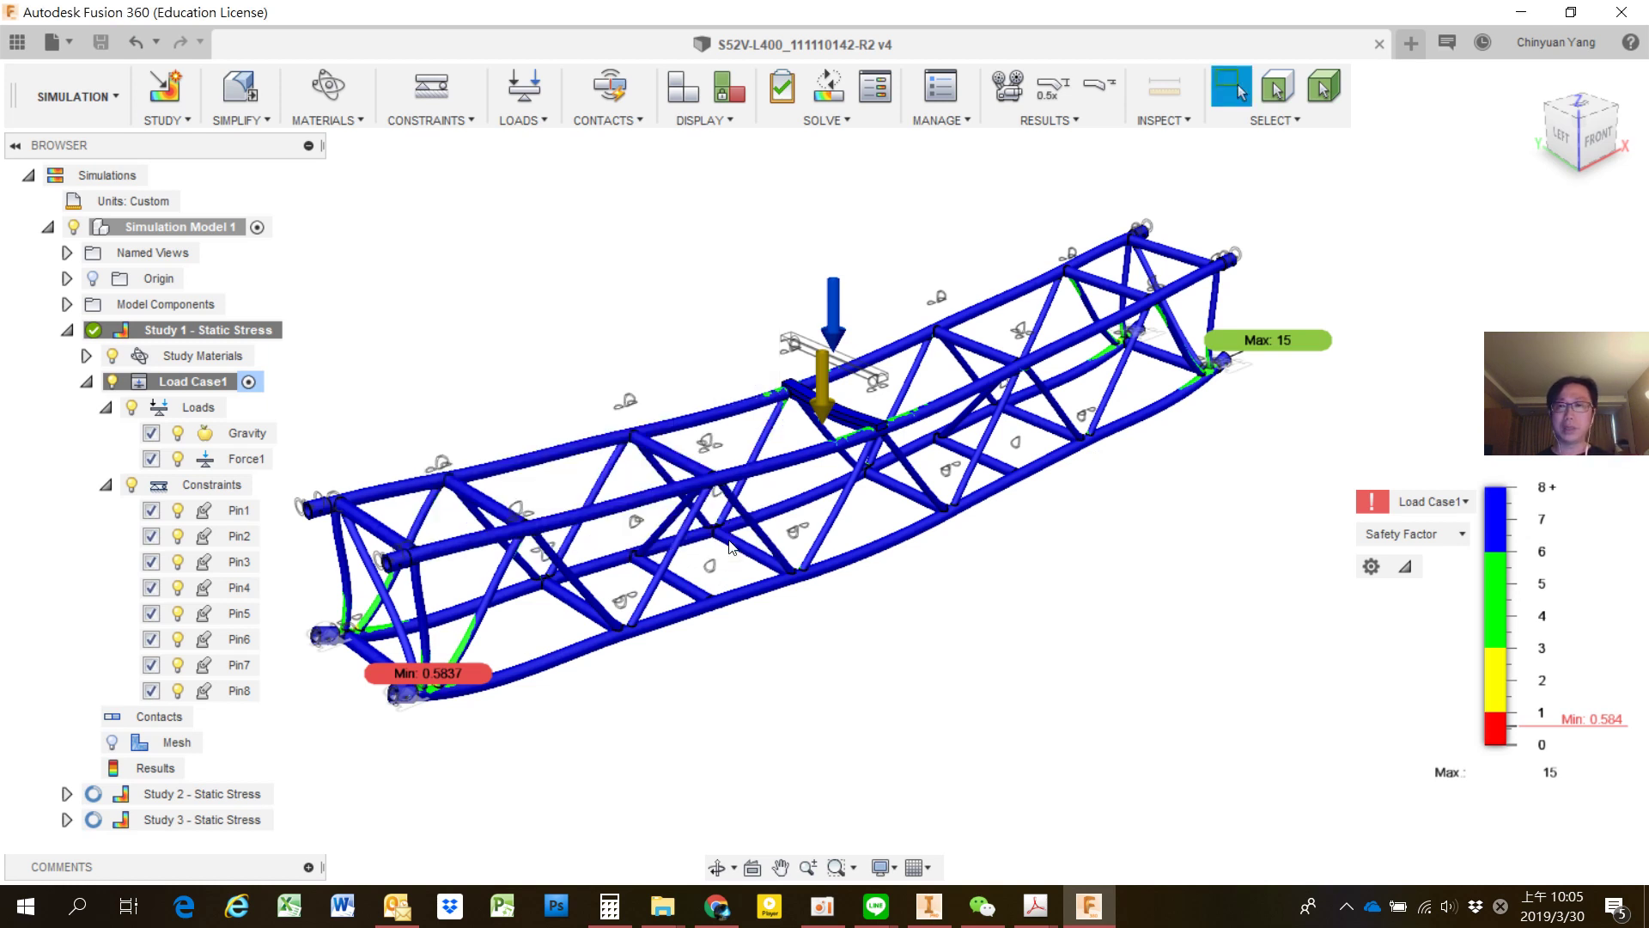
pyautogui.click(1097, 90)
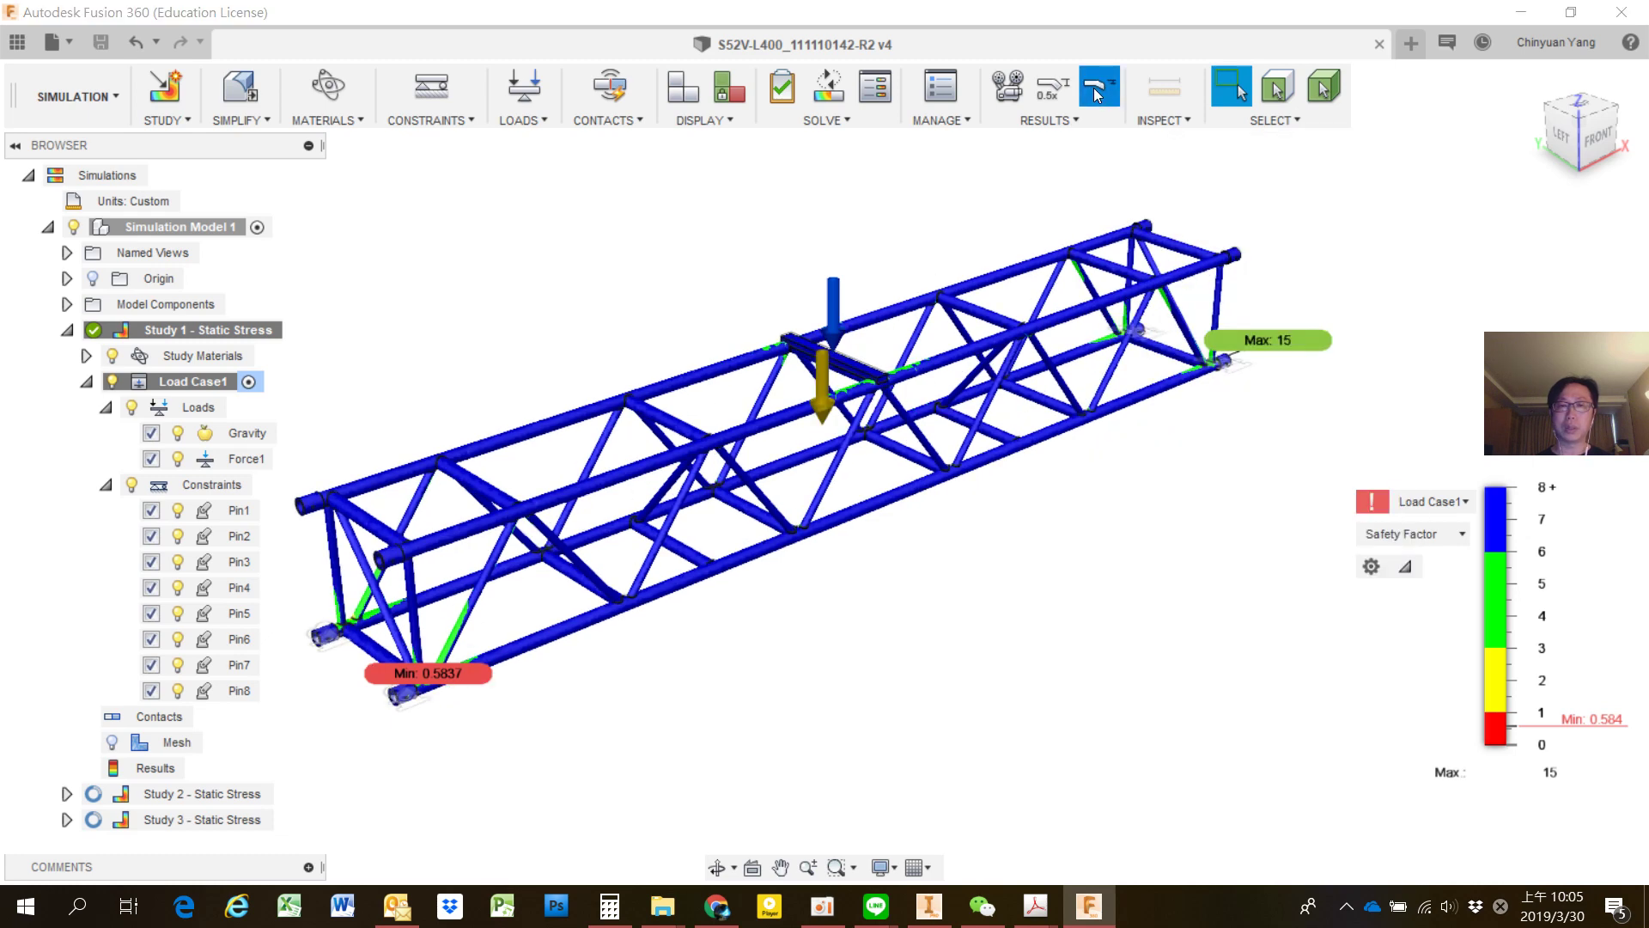
pyautogui.click(1433, 534)
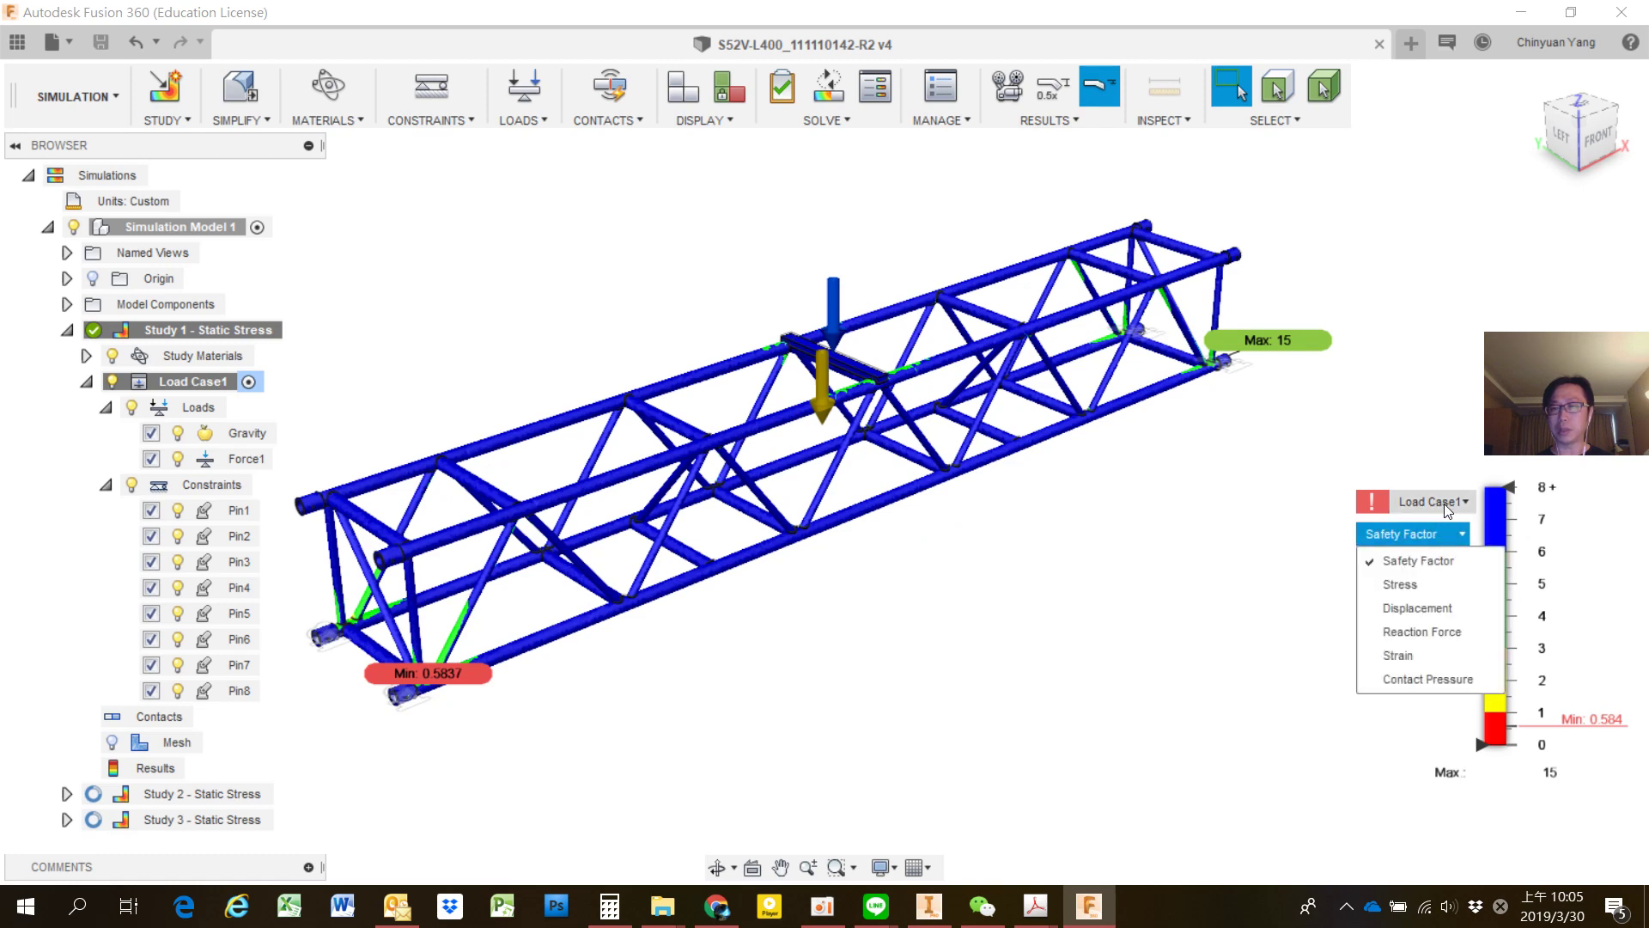
pyautogui.click(1425, 605)
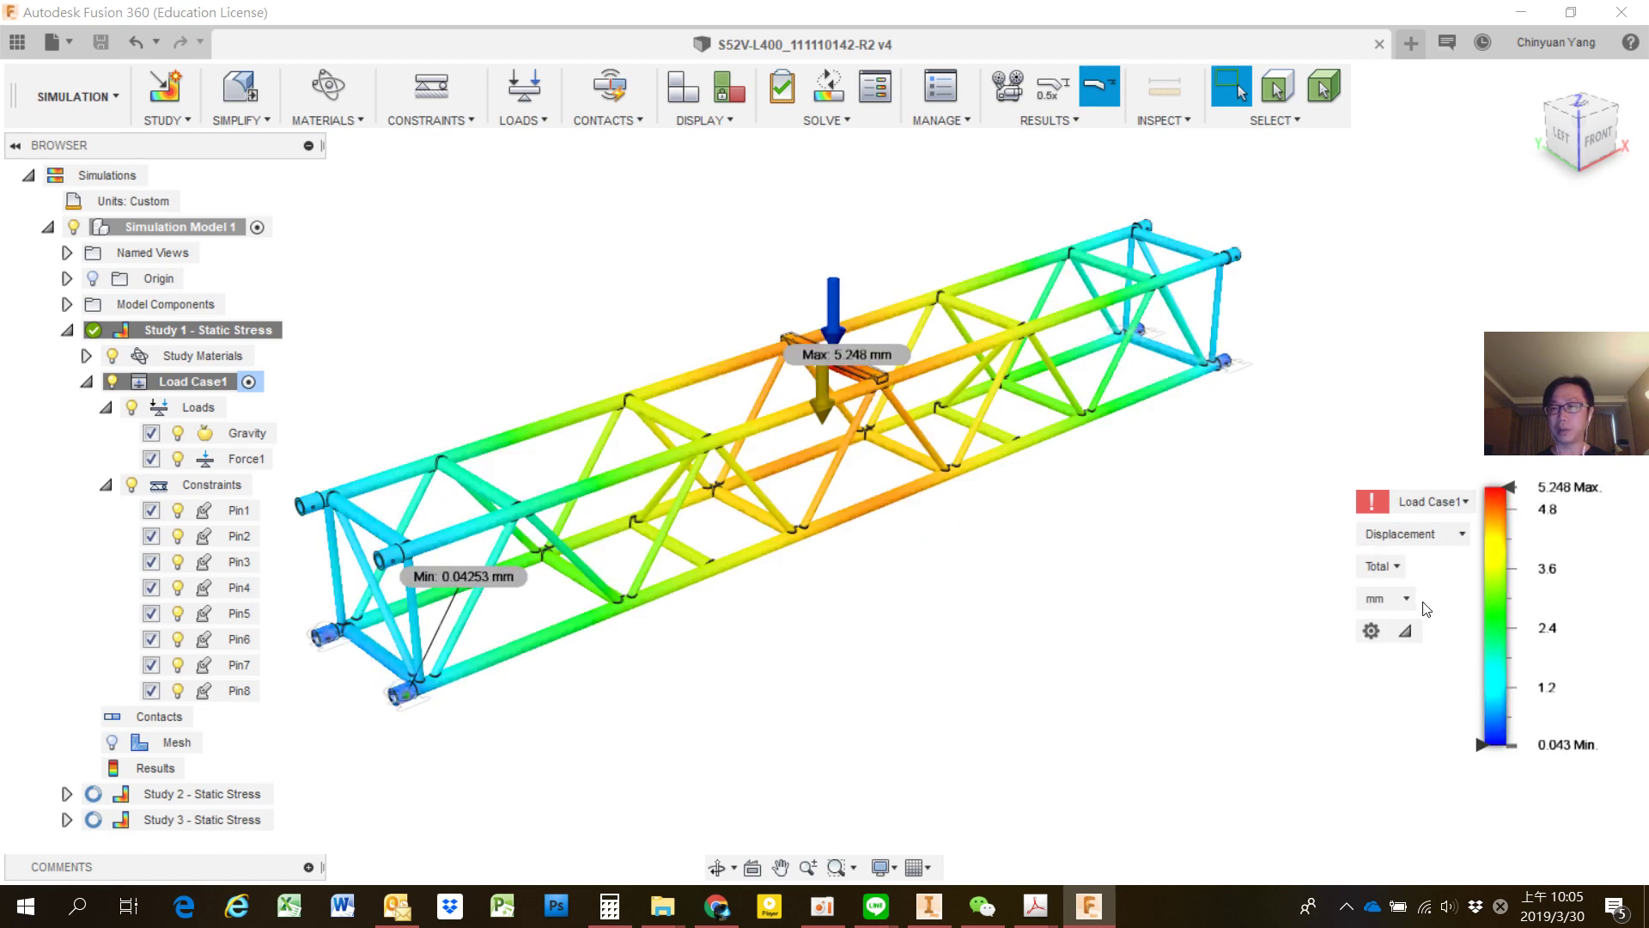
pyautogui.scroll(1, 940, 536)
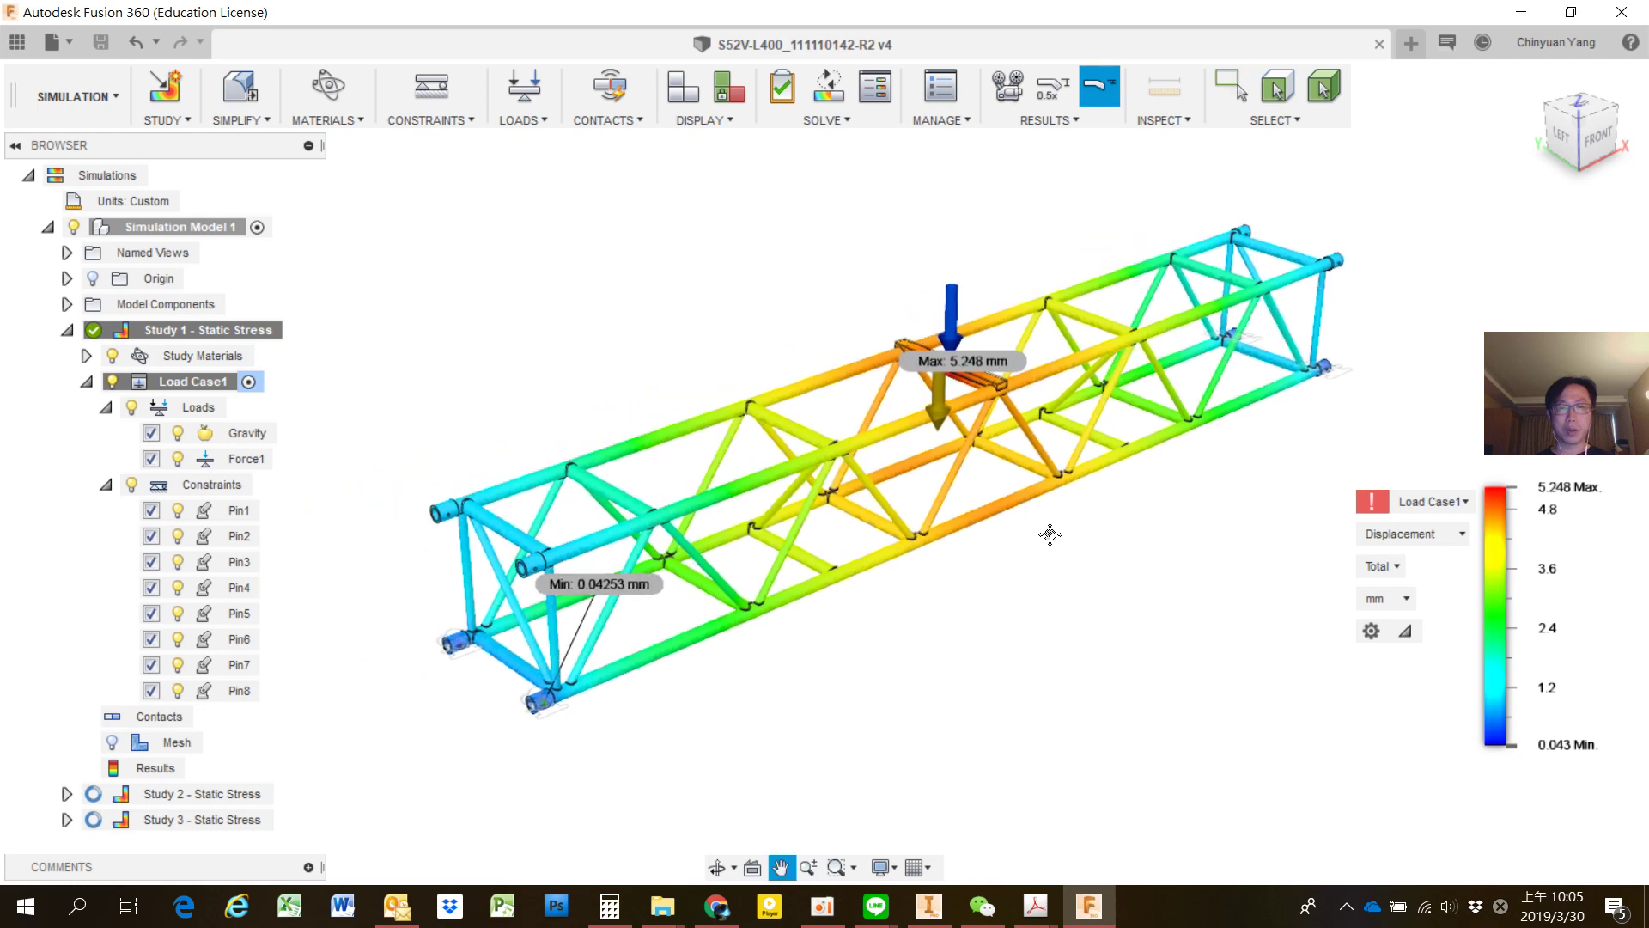
pyautogui.scroll(2, 1057, 533)
pyautogui.keyDown('shift'); pyautogui.moveTo(1029, 525); pyautogui.dragTo(1045, 534, button='middle'); pyautogui.keyUp('shift')
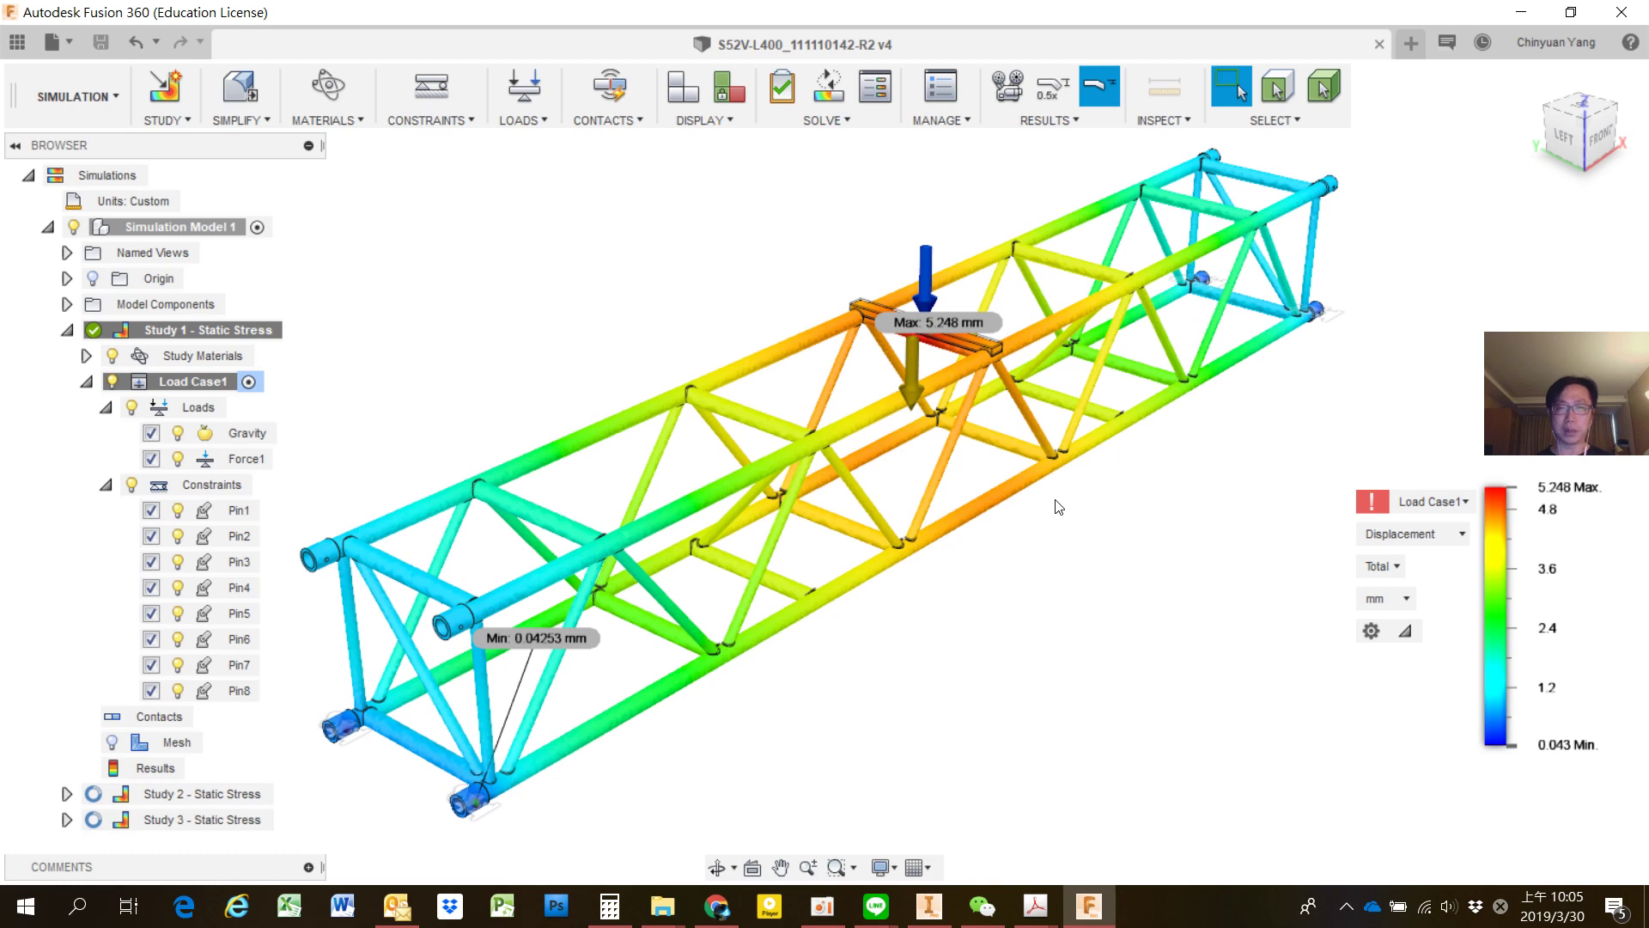
# Animate the displacement at Fastest speed, comparing 0.5x and actual deformation scale.
pyautogui.click(1027, 90)
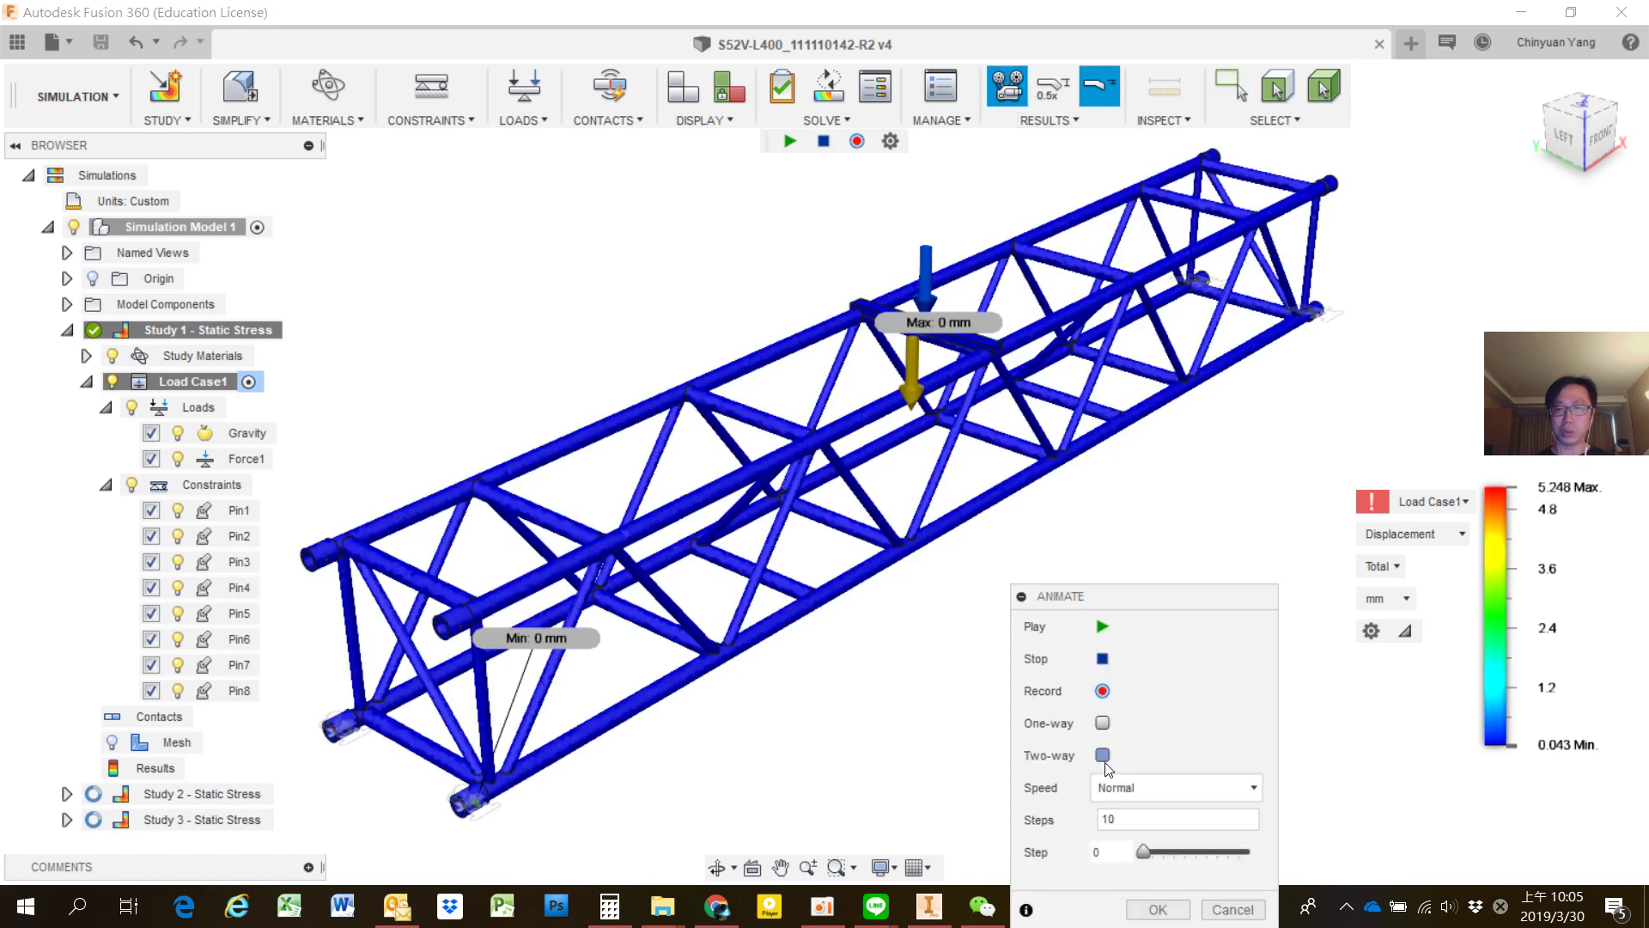
pyautogui.click(1156, 786)
pyautogui.click(1148, 752)
pyautogui.click(1104, 635)
pyautogui.moveTo(1149, 591); pyautogui.dragTo(1173, 507)
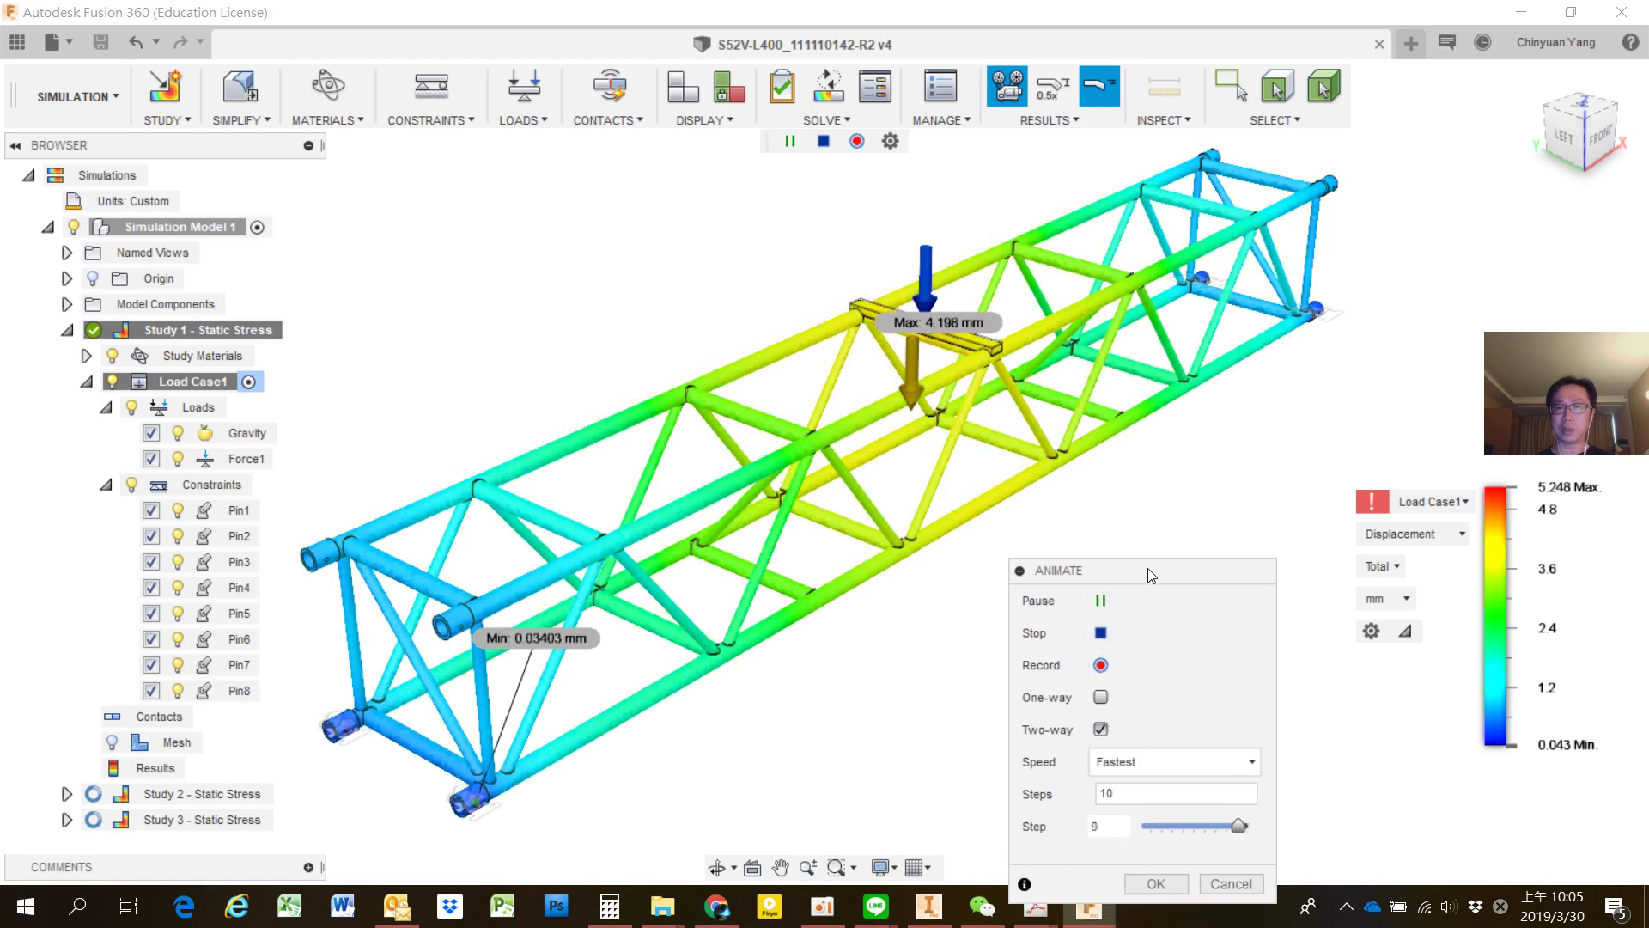
pyautogui.click(1054, 93)
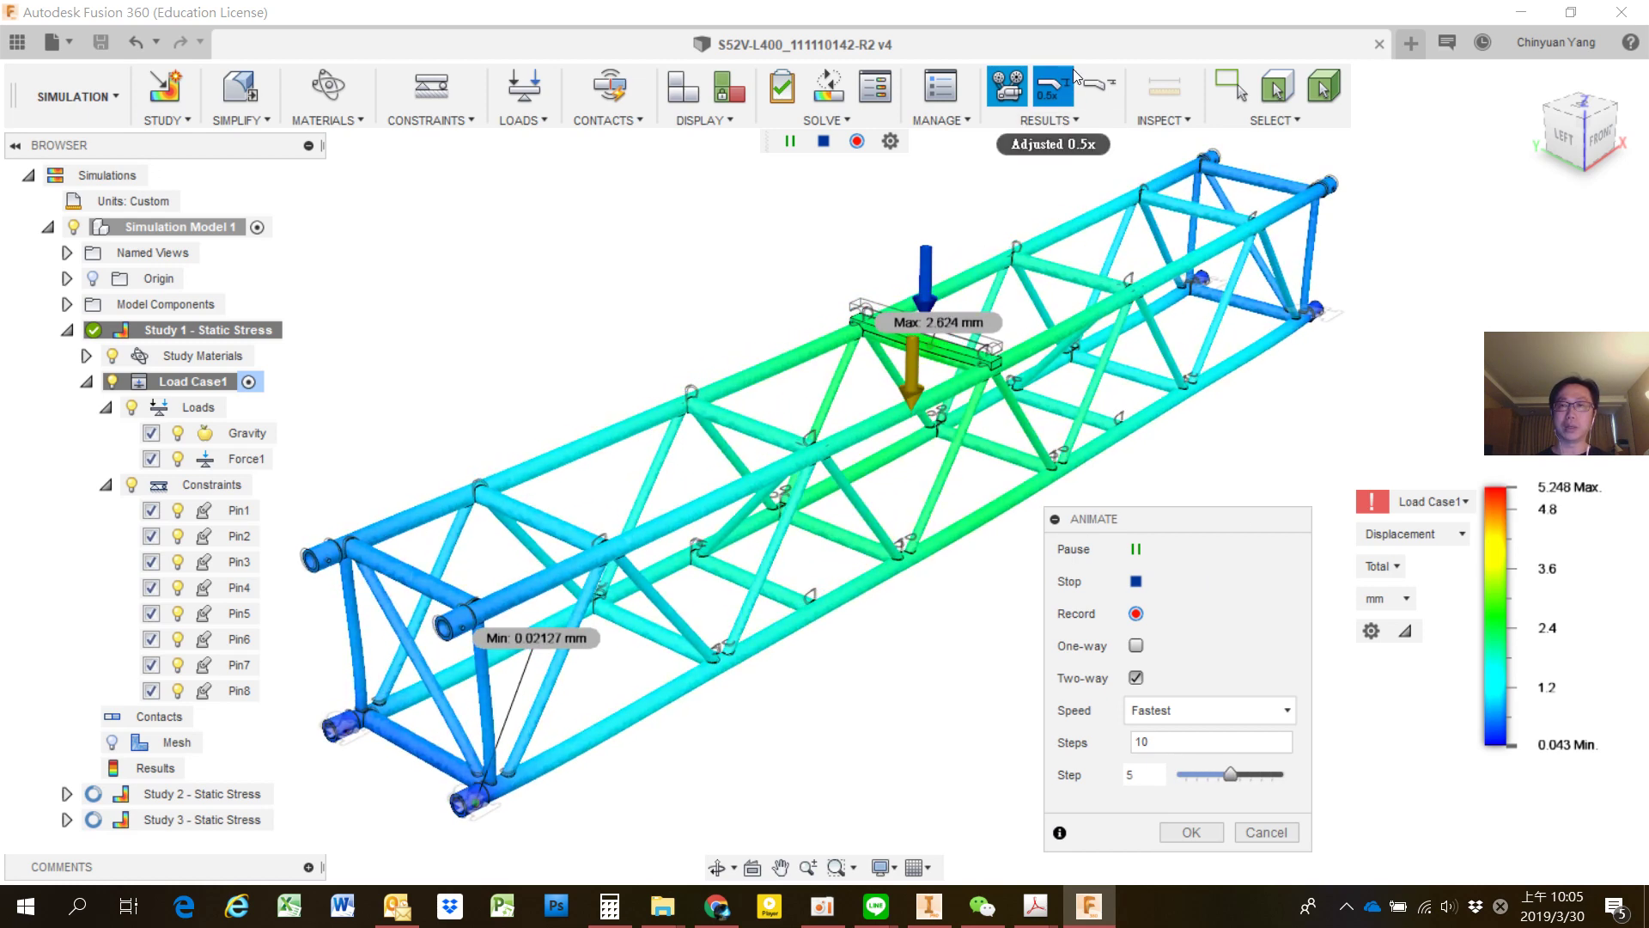
pyautogui.click(1100, 86)
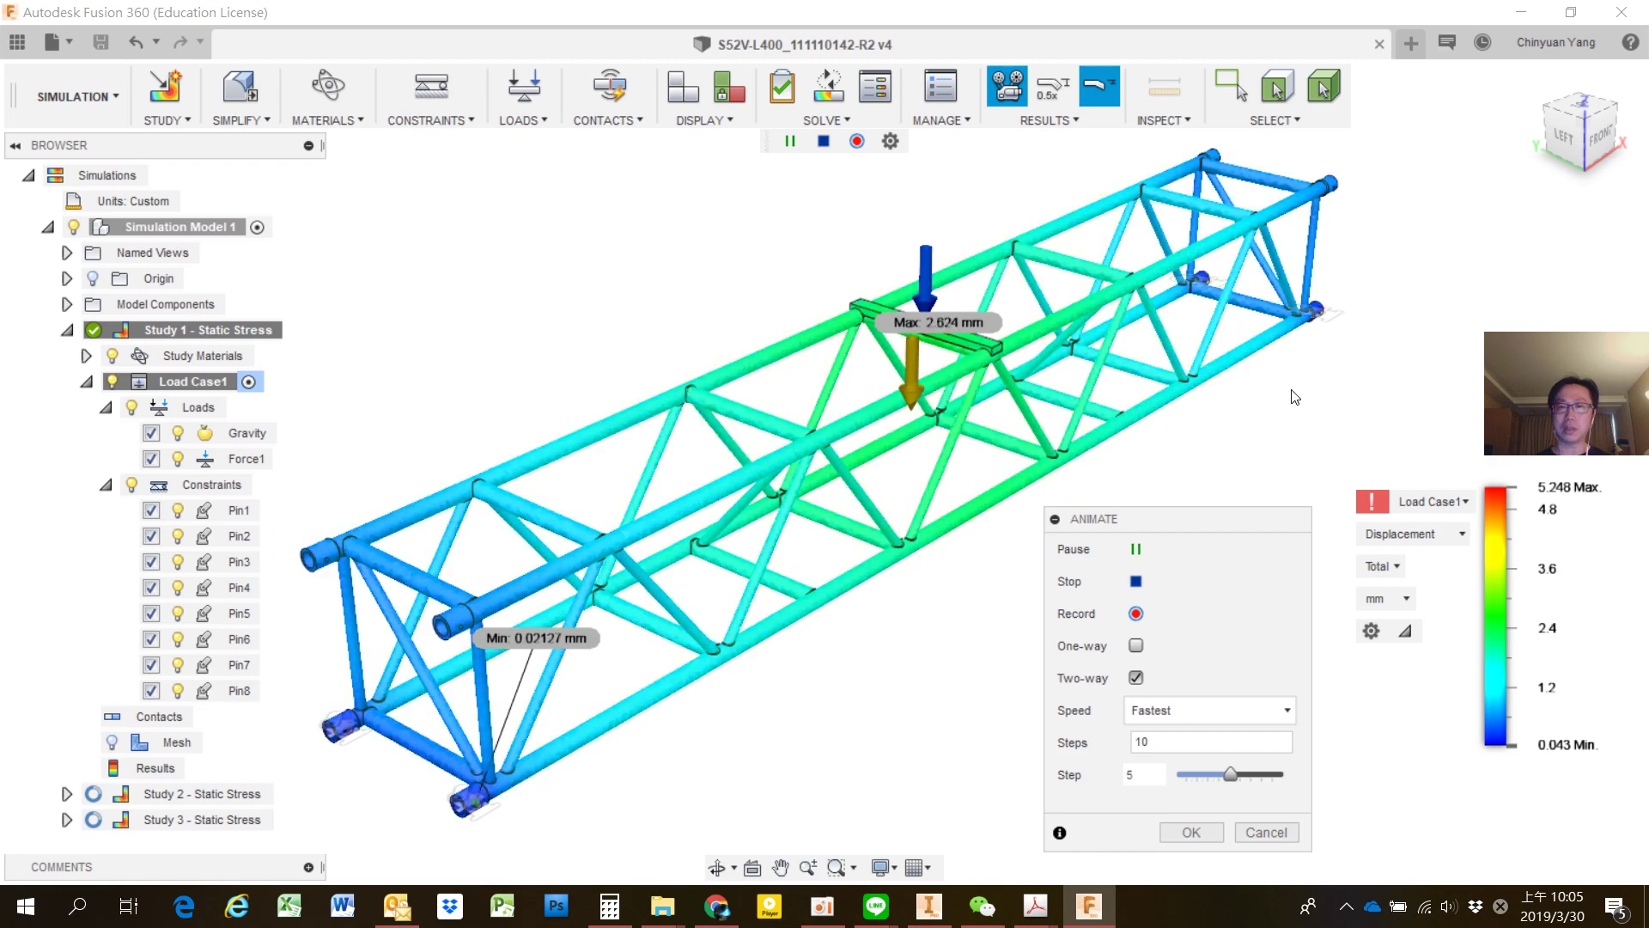
# Zoom and pan around the loaded plate's deflection, then switch to the Acrobat loading table.
pyautogui.scroll(3, 833, 319)
pyautogui.scroll(3, 859, 315)
pyautogui.scroll(3, 895, 308)
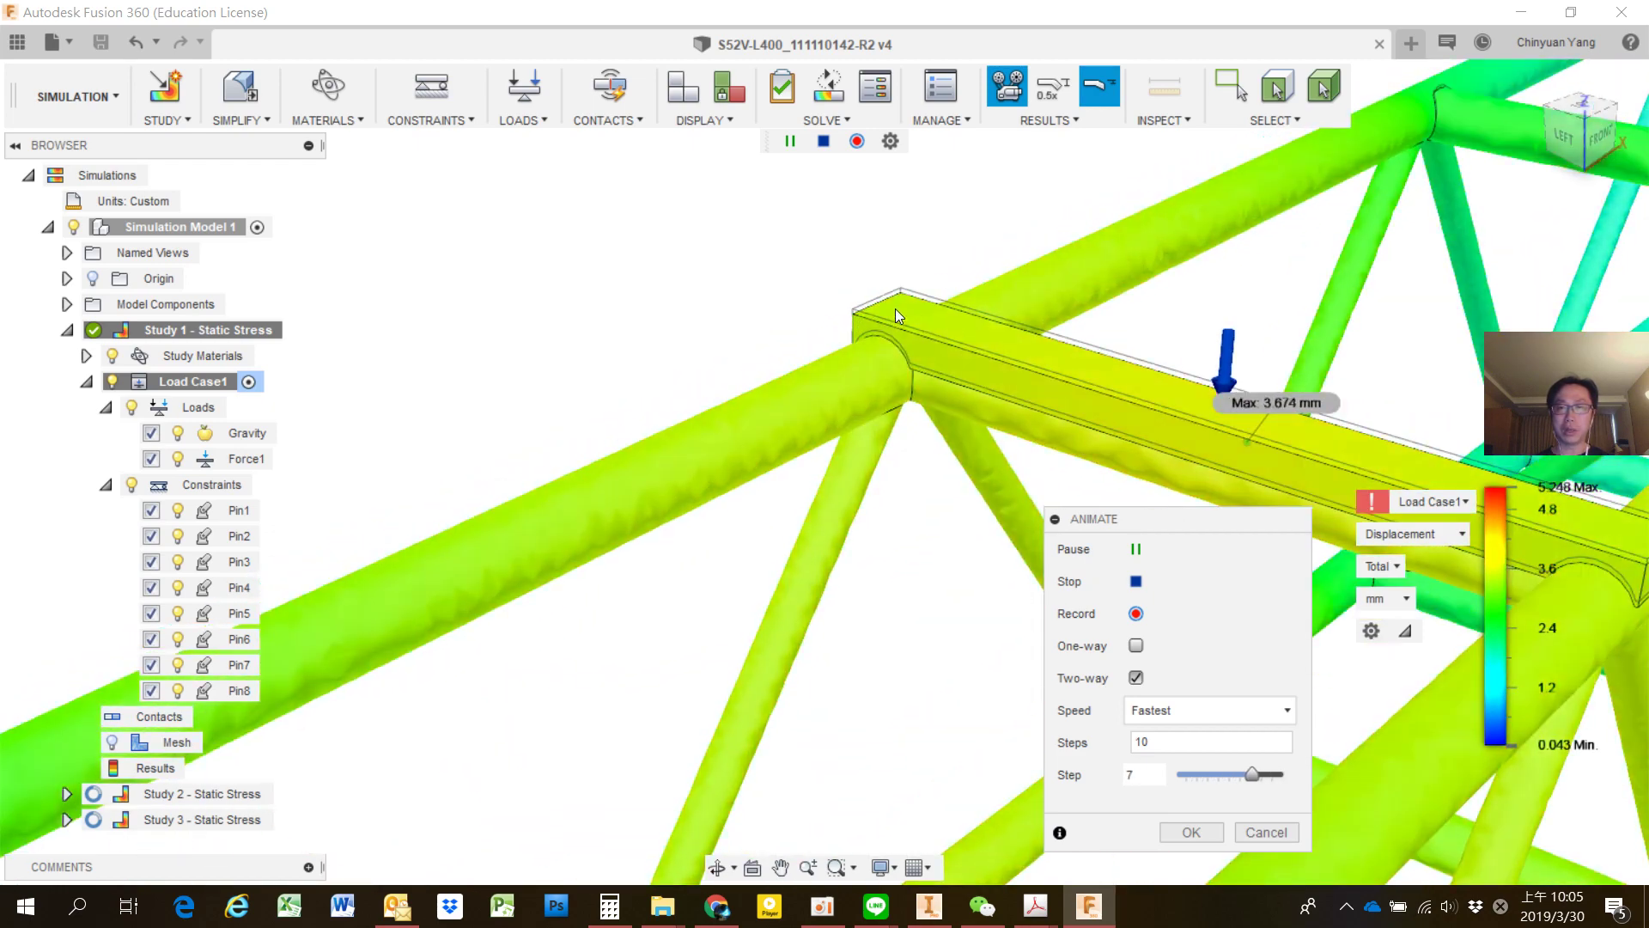
pyautogui.scroll(3, 895, 308)
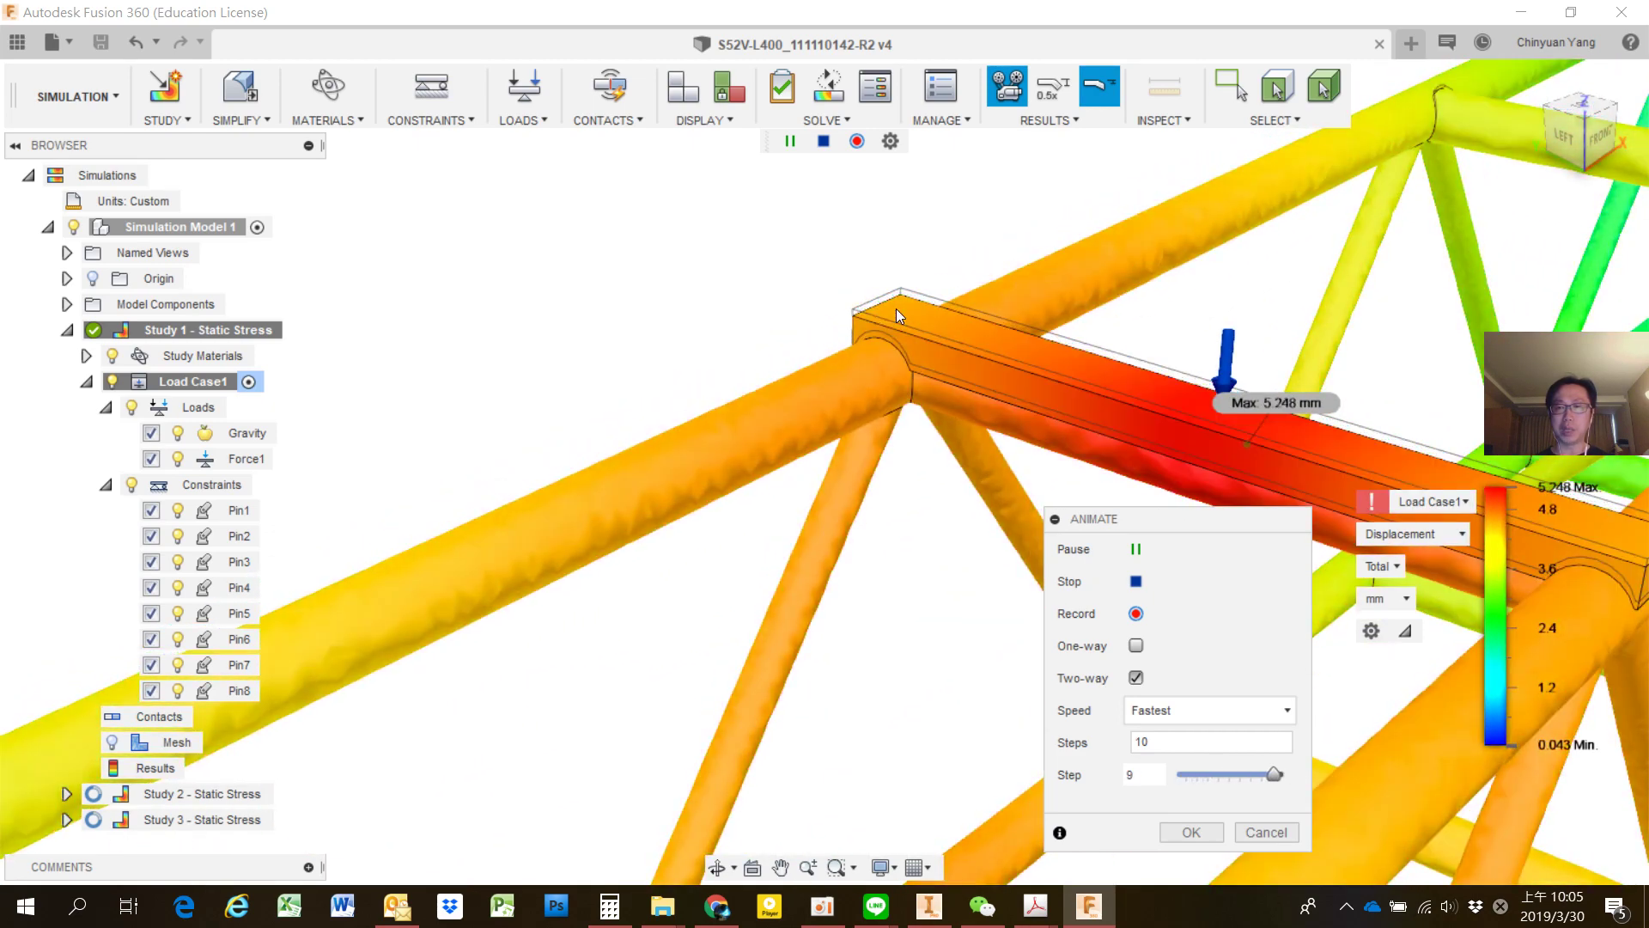
pyautogui.scroll(-3, 896, 308)
pyautogui.scroll(-3, 889, 321)
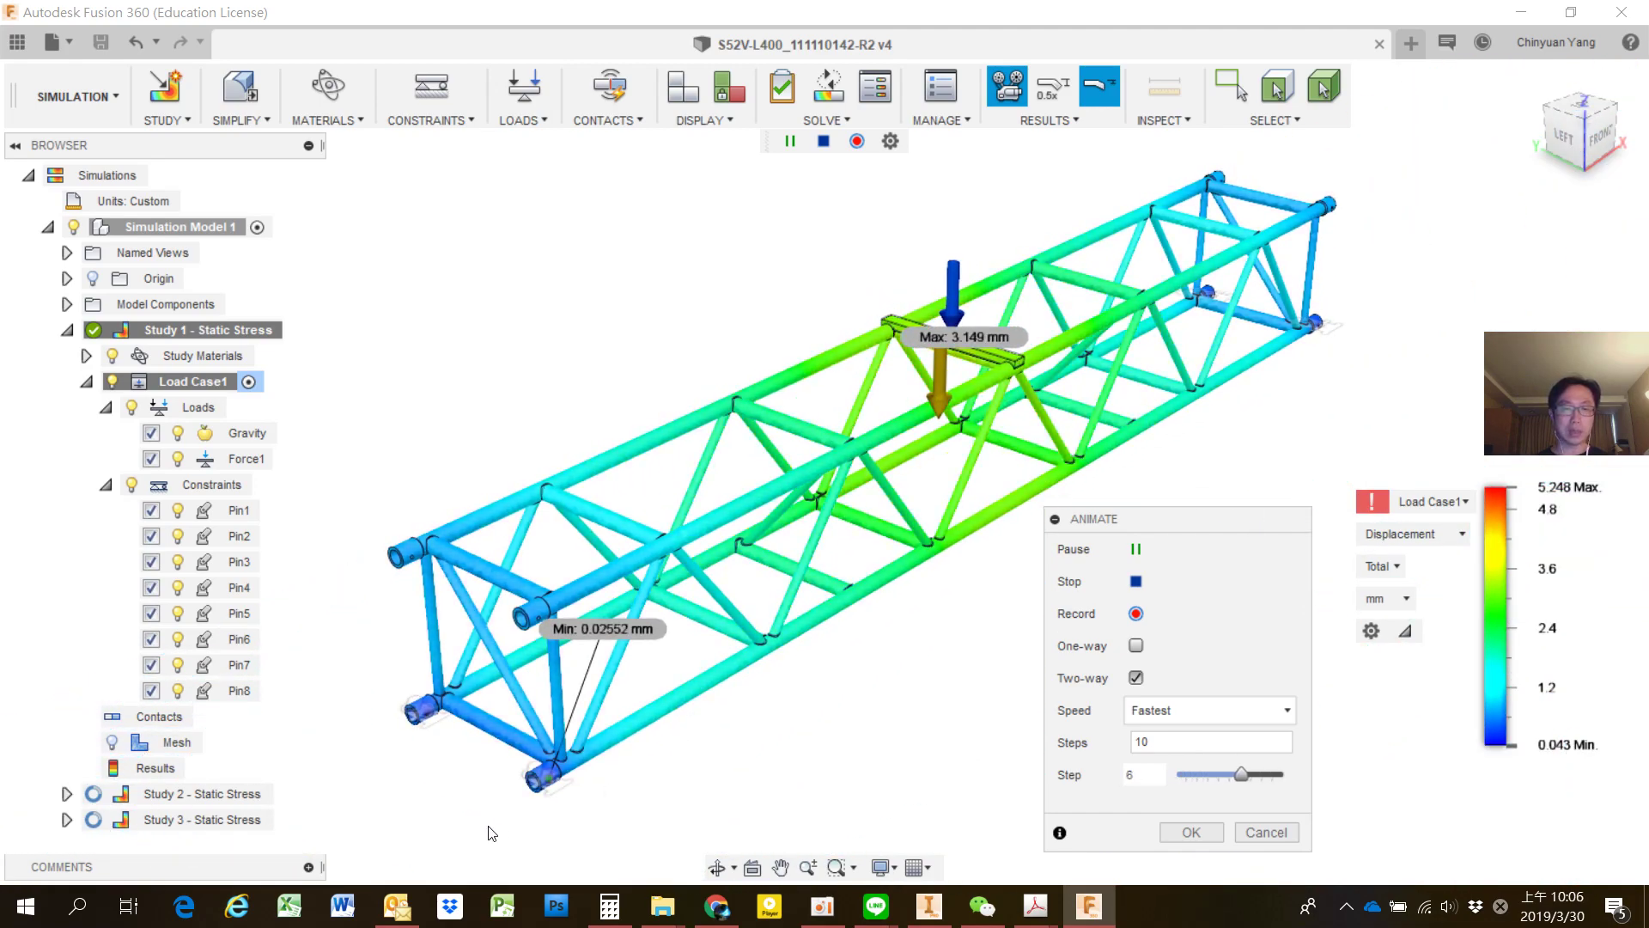
pyautogui.scroll(2, 498, 786)
pyautogui.scroll(3, 499, 786)
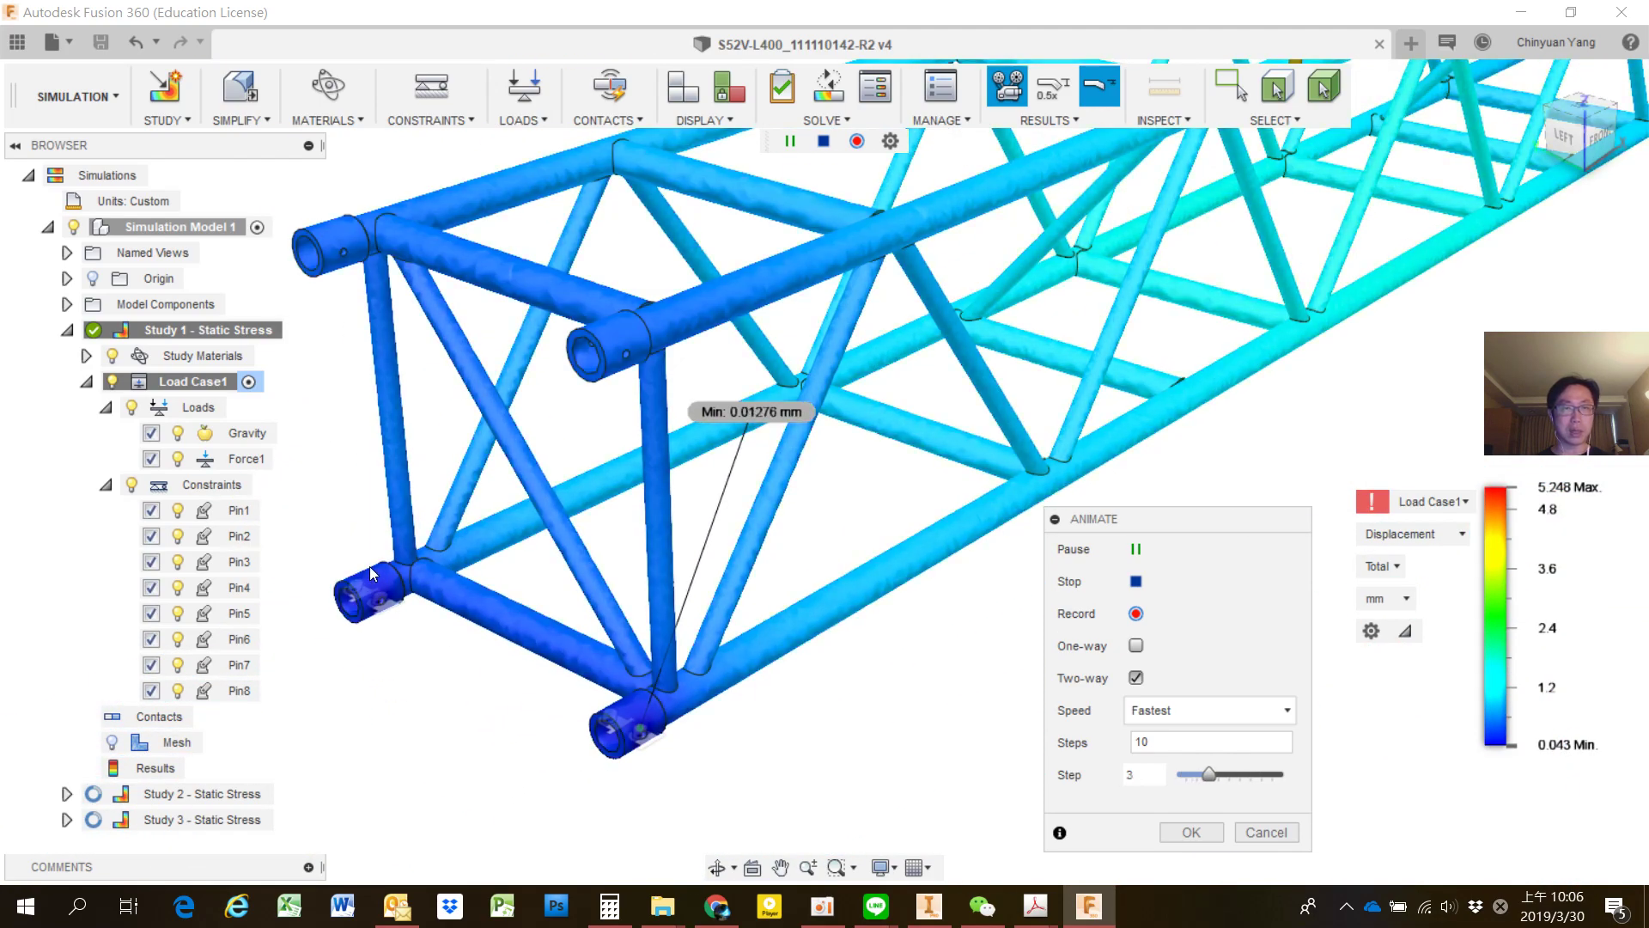
pyautogui.scroll(-5, 602, 516)
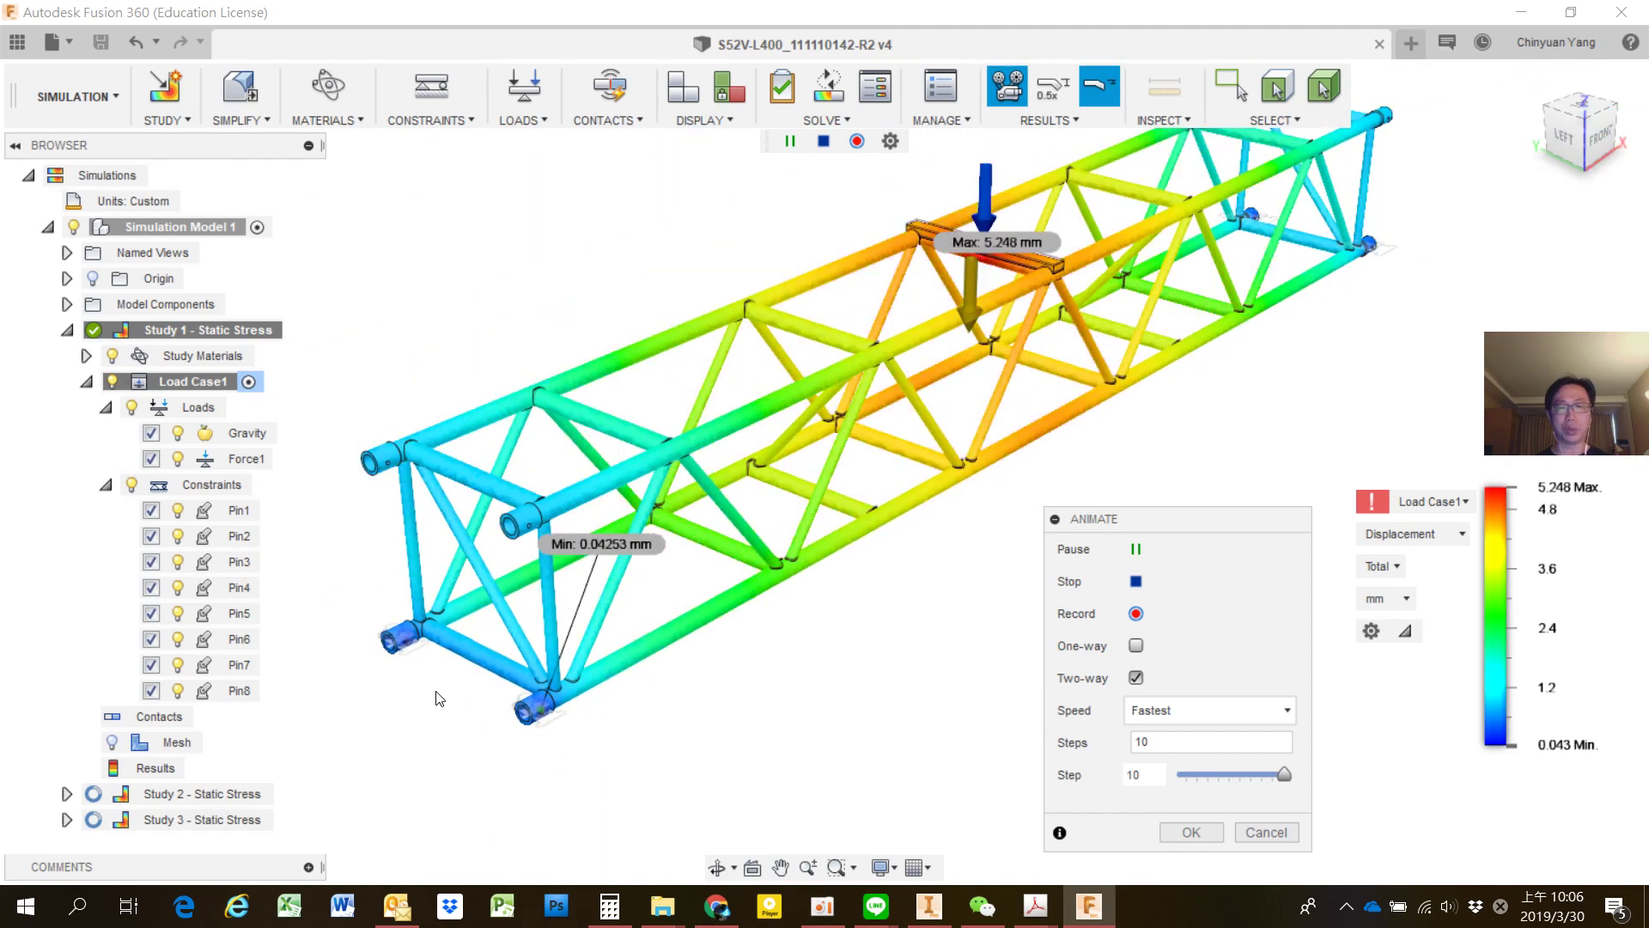
pyautogui.scroll(3, 773, 472)
pyautogui.scroll(-4, 1025, 446)
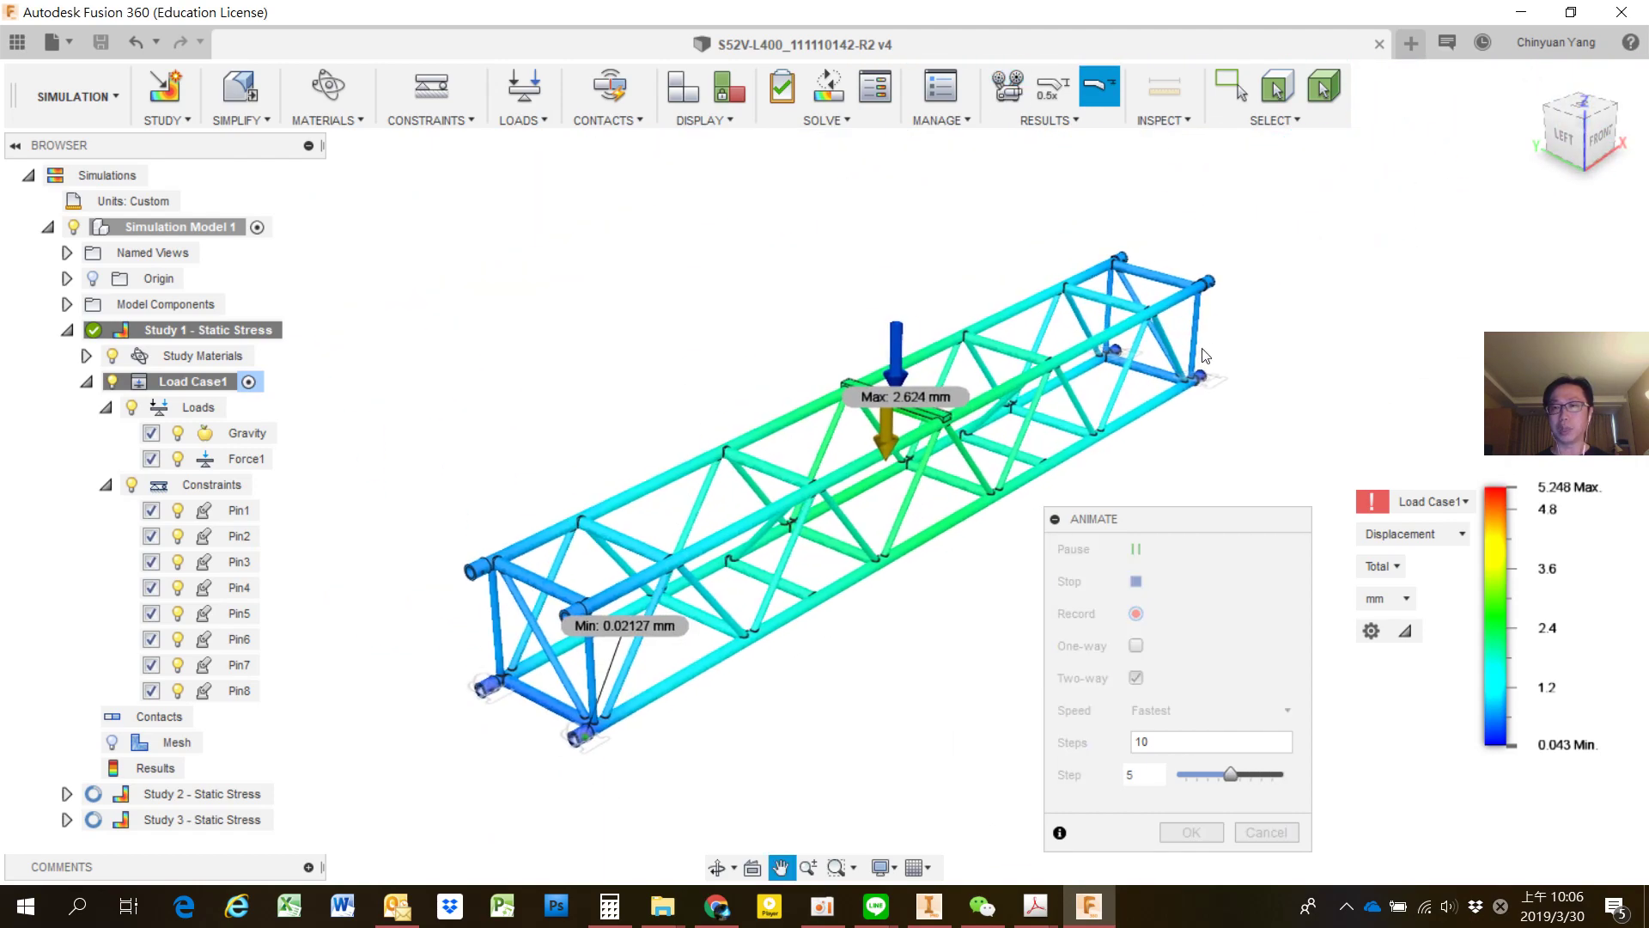
pyautogui.scroll(2, 1202, 344)
pyautogui.scroll(2, 1143, 378)
pyautogui.scroll(2, 1134, 382)
pyautogui.scroll(-3, 1132, 374)
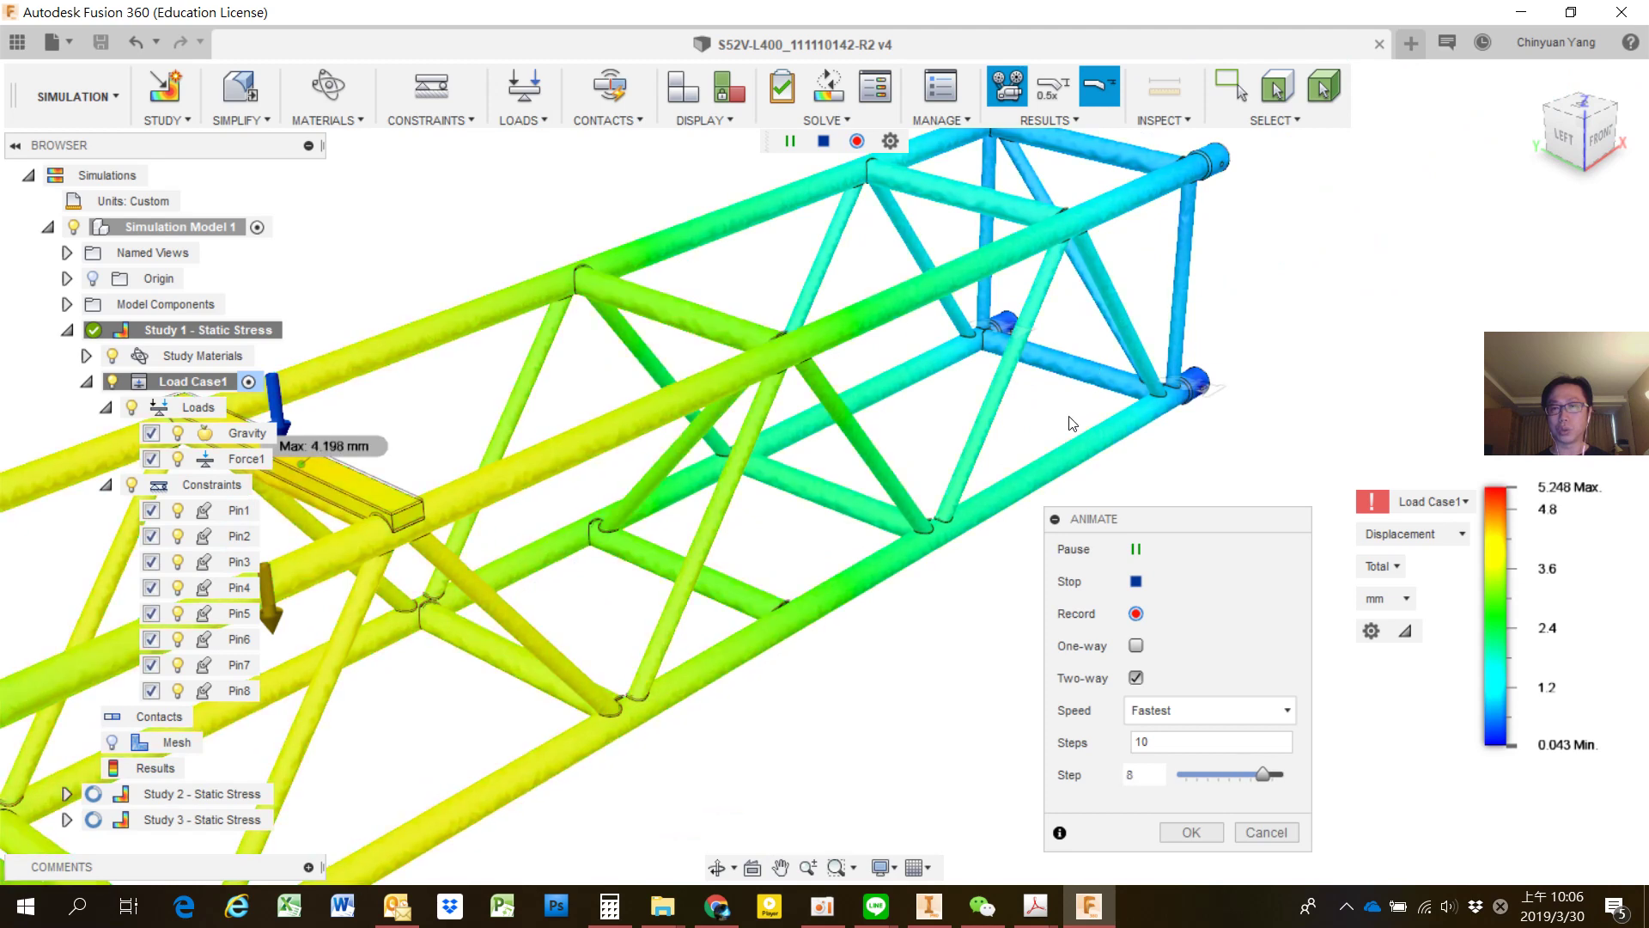
pyautogui.scroll(-4, 1117, 370)
pyautogui.moveTo(871, 421)
pyautogui.mouseDown(button='middle')
pyautogui.moveTo(1043, 335)
pyautogui.moveTo(1024, 342)
pyautogui.mouseUp(button='middle')
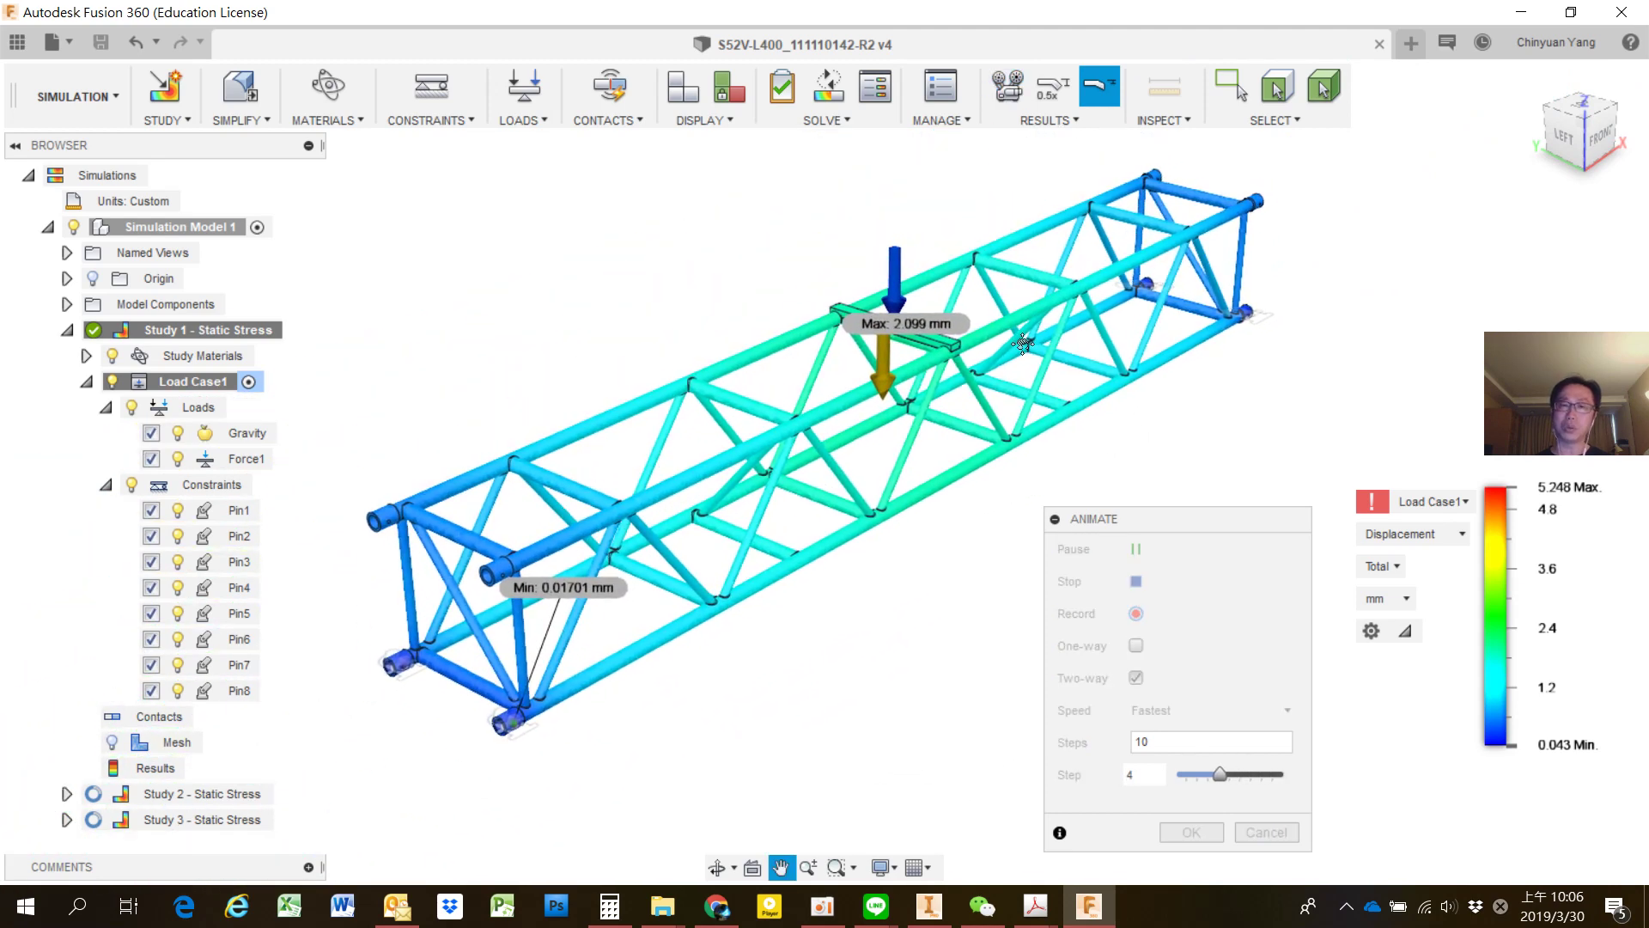
pyautogui.scroll(2, 968, 371)
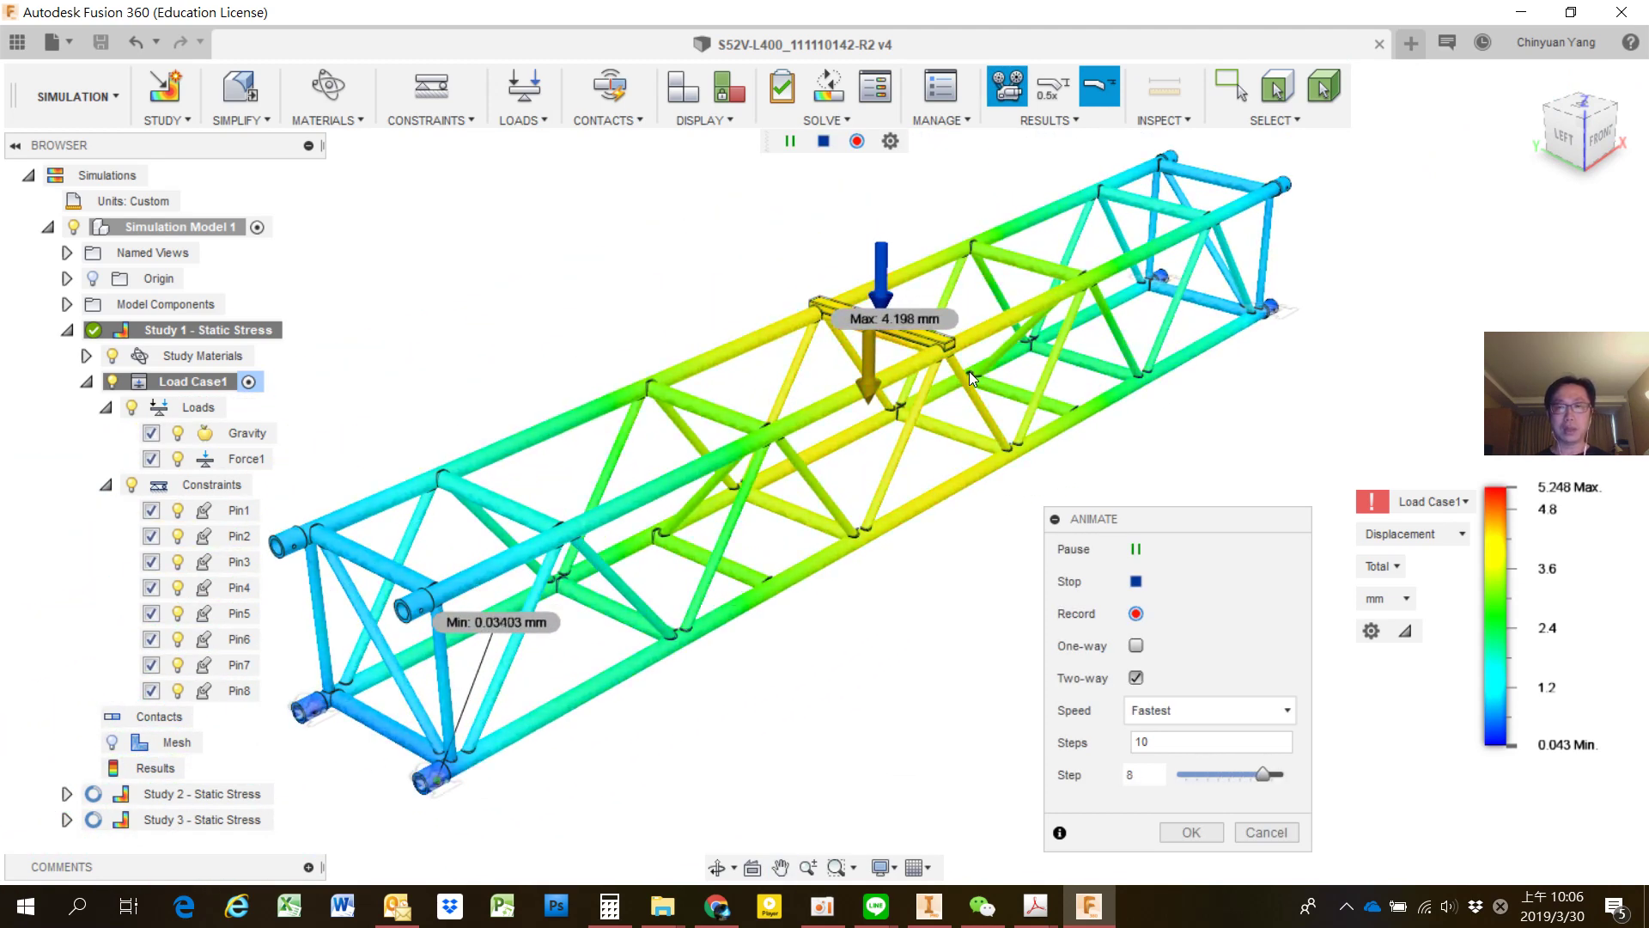
pyautogui.hotkey('alt', 'Tab')
pyautogui.hotkey('alt', 'Tab')
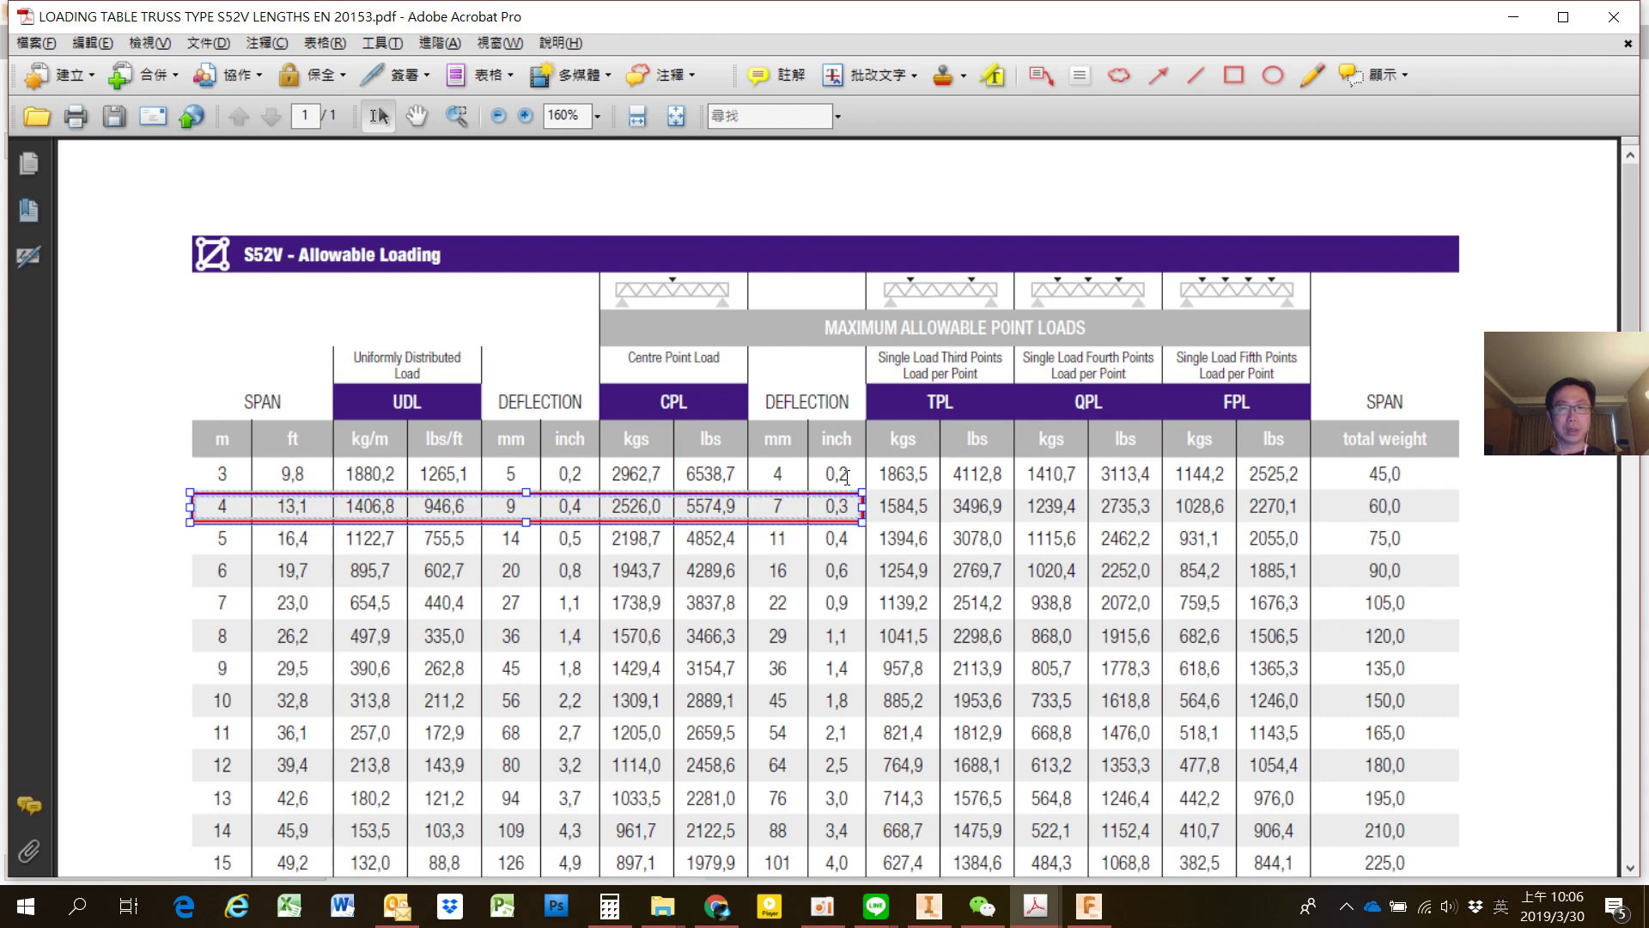
# Return to Fusion 360 after reading the 4 m span row of the S52V table.
pyautogui.hotkey('alt', 'Tab')
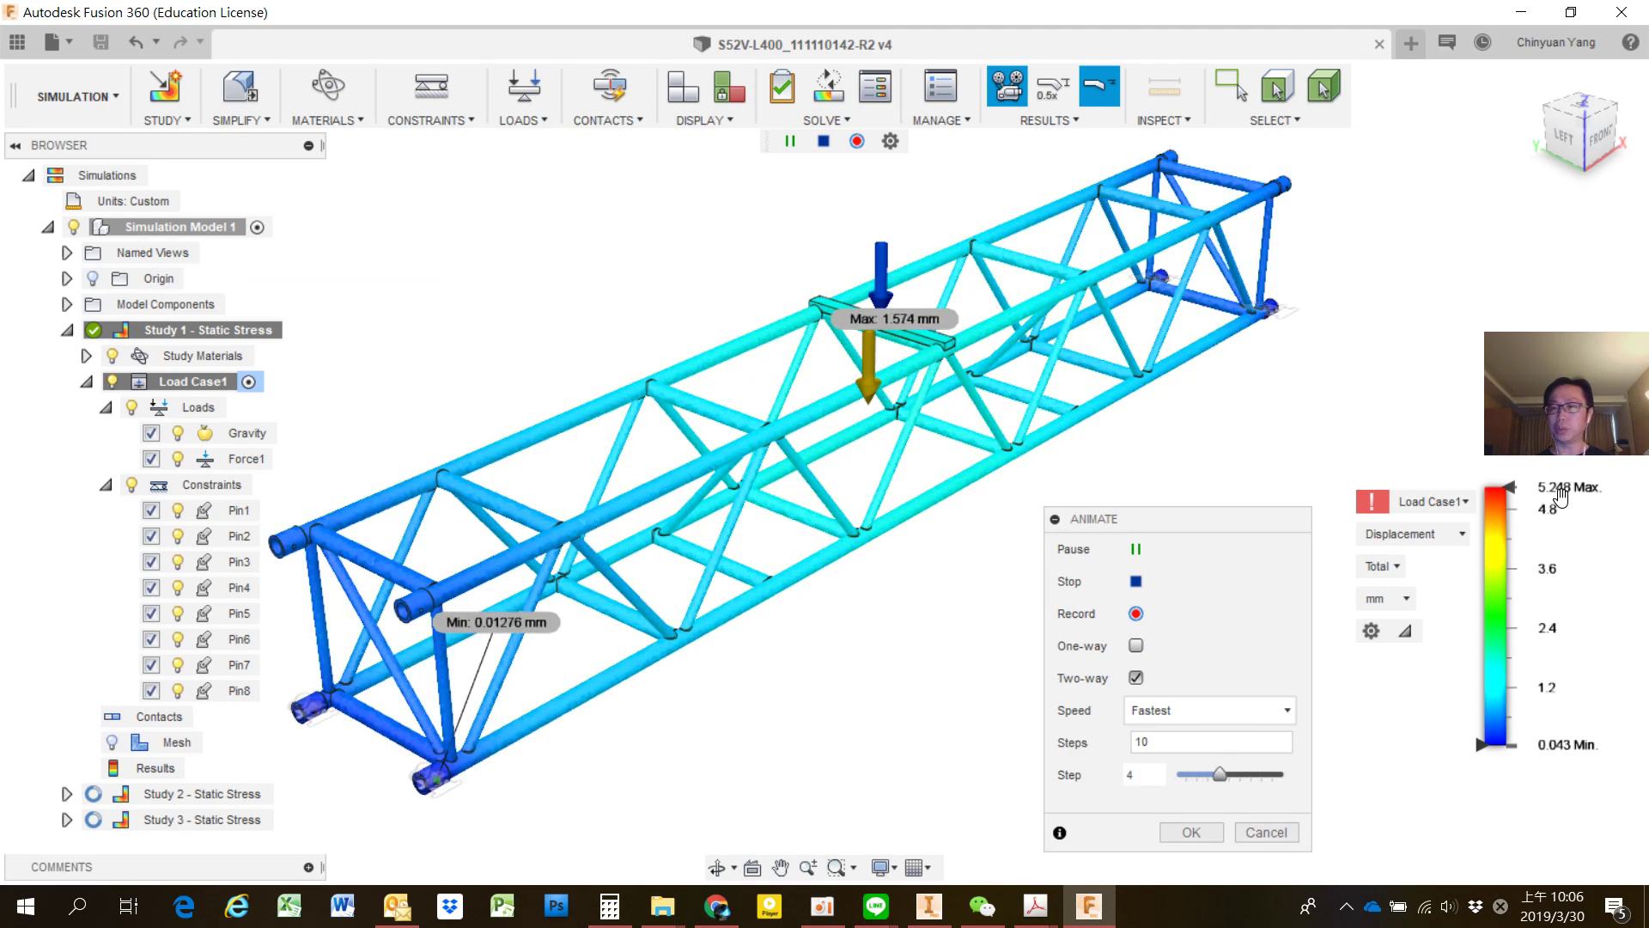
# Stop the animation and plot von Mises stress in ksi, 0.002048 to 67.09 ksi.
pyautogui.click(1192, 833)
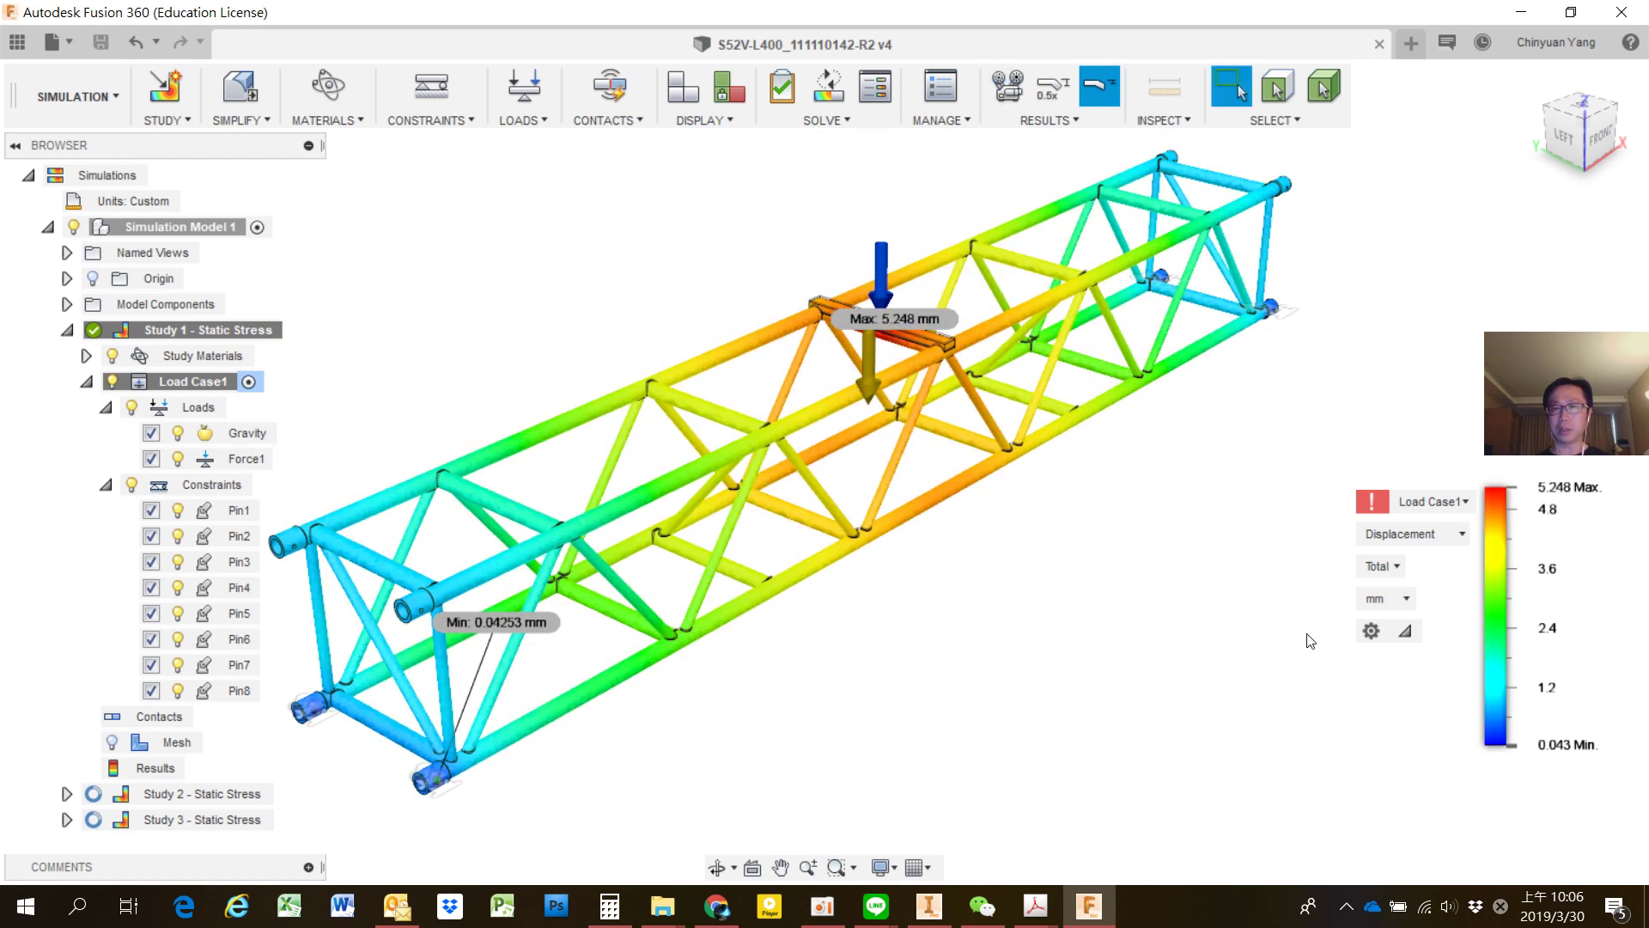
pyautogui.moveTo(1414, 534)
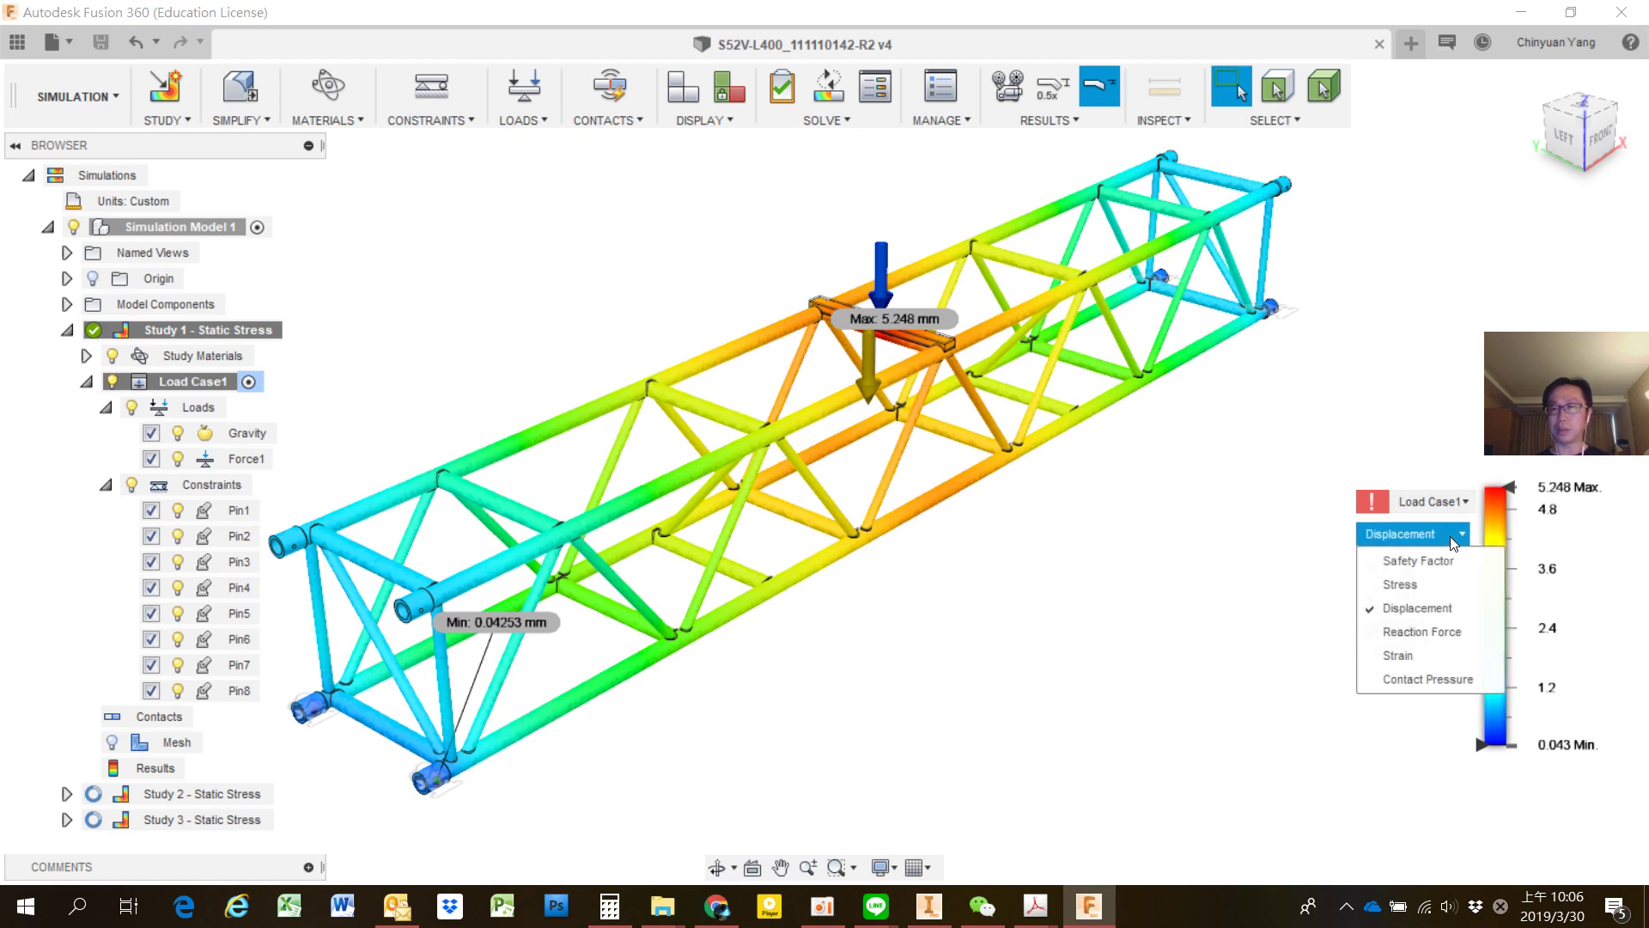
pyautogui.click(1441, 539)
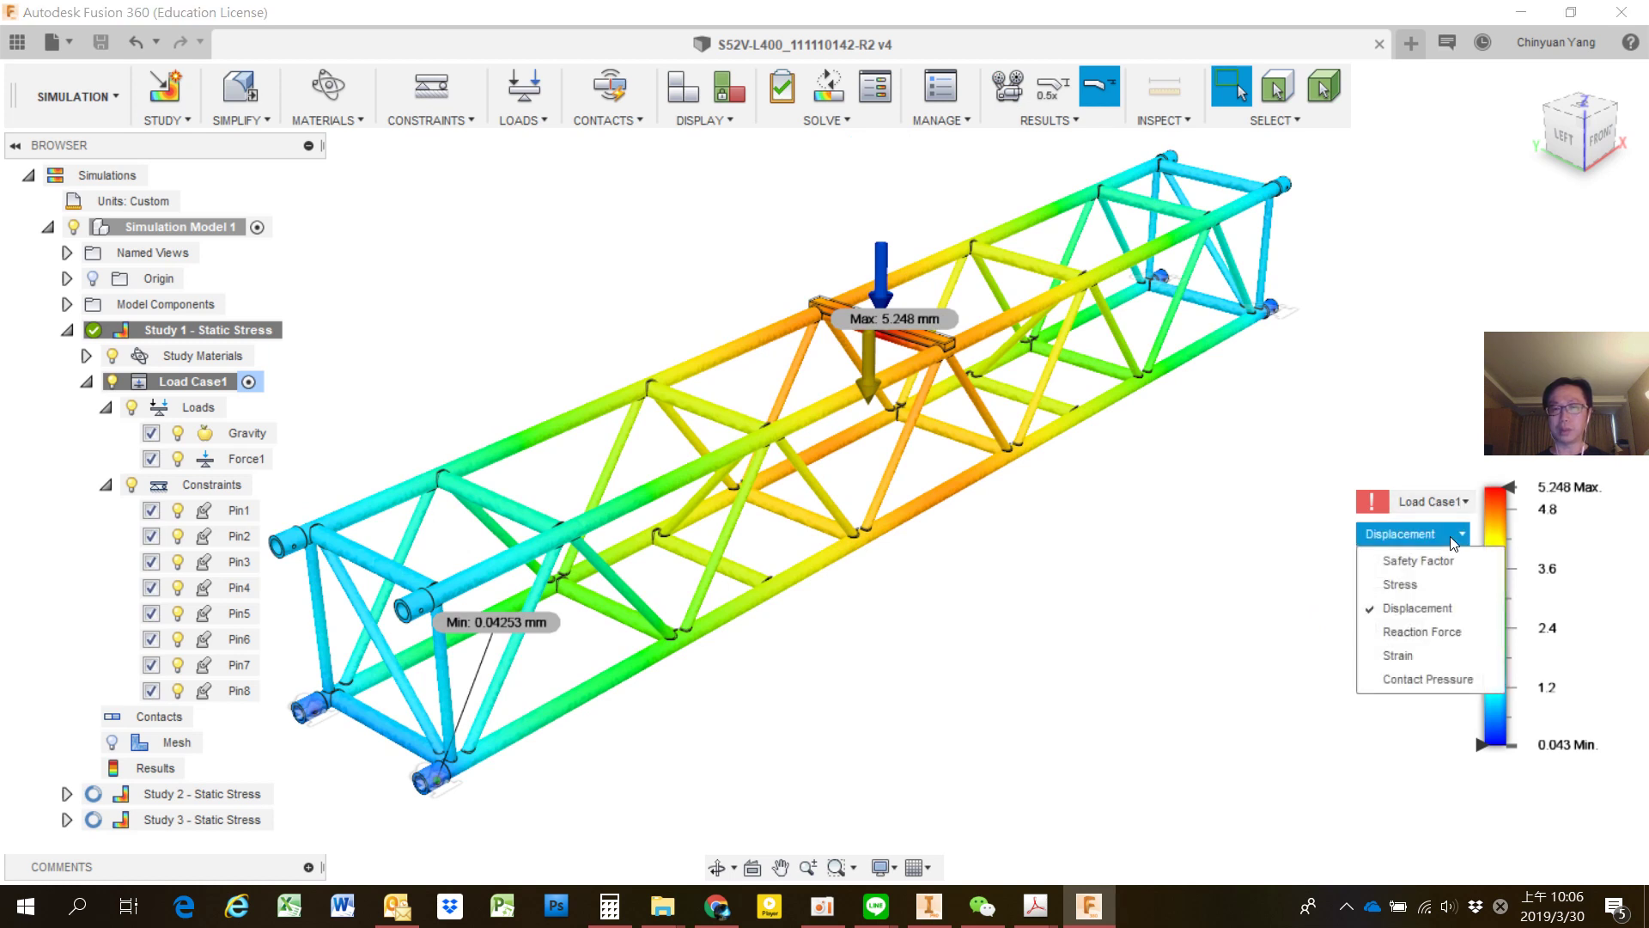
pyautogui.click(1415, 587)
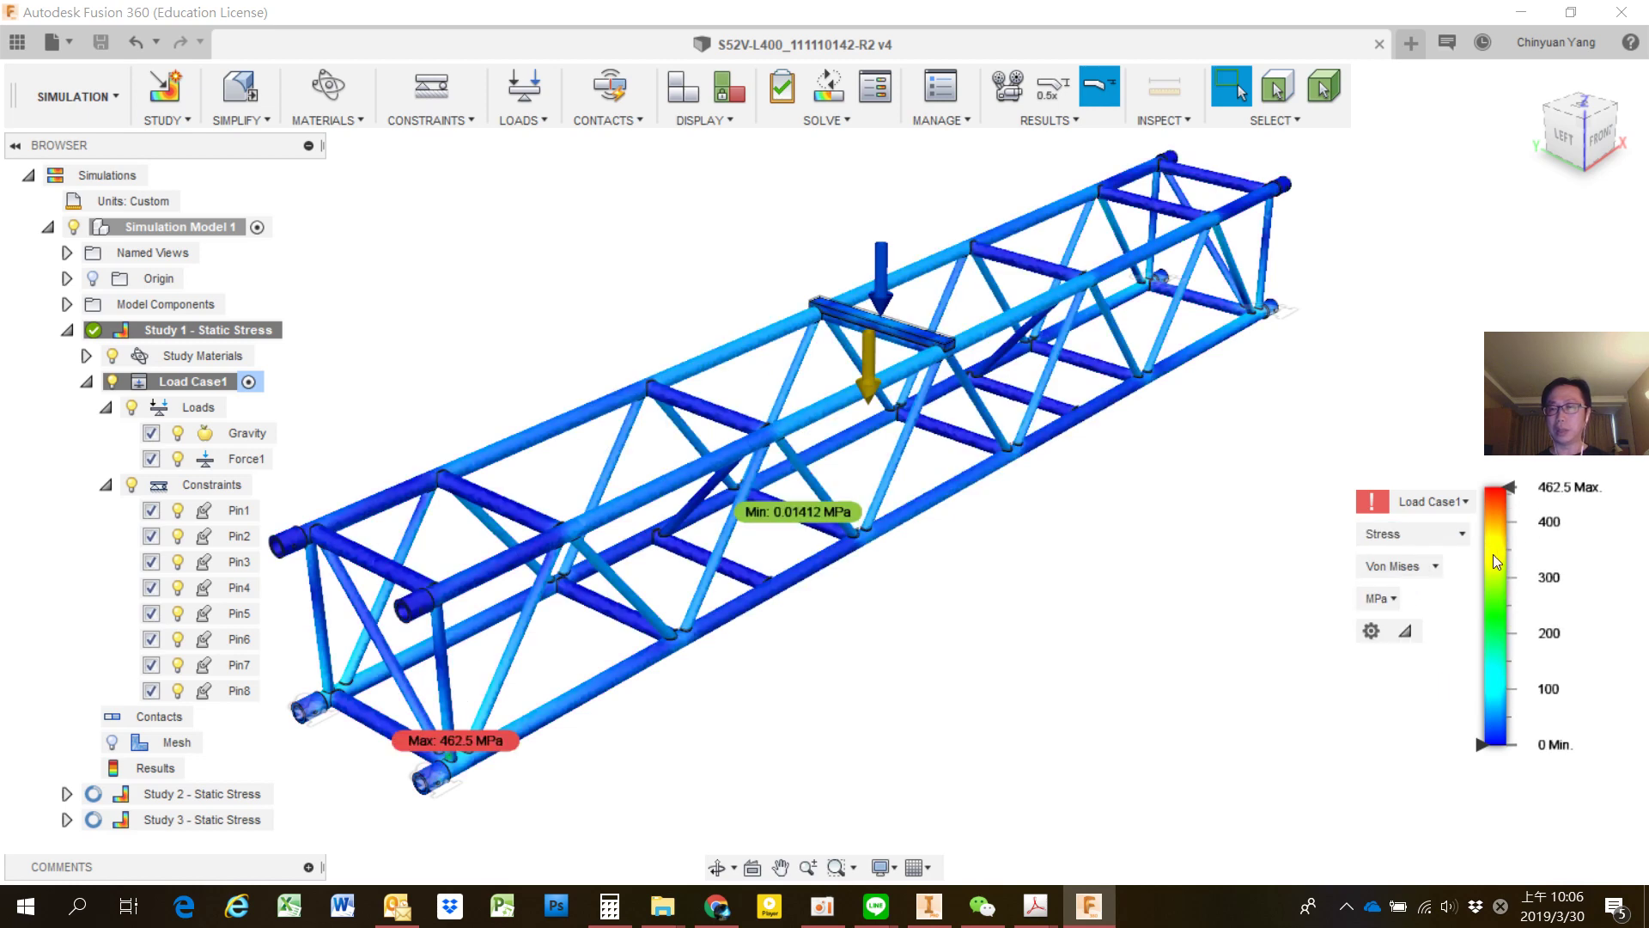
pyautogui.click(1396, 600)
pyautogui.click(1387, 699)
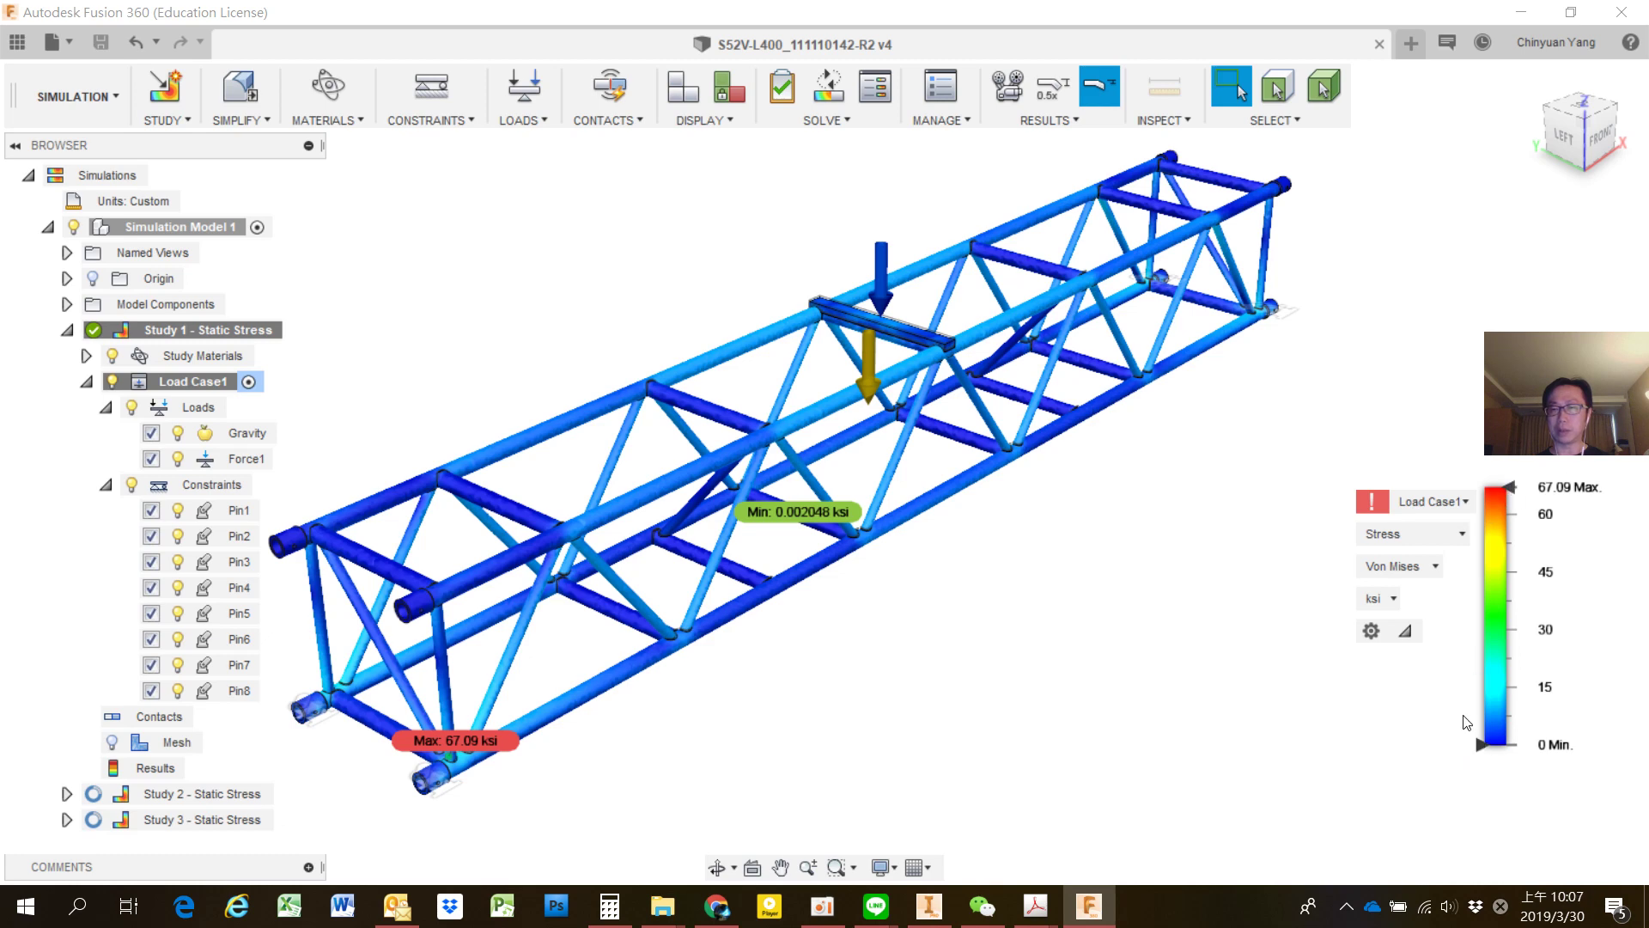
# Try stress thresholds of about 10.9 and 7.55 ksi while zooming into the joint.
pyautogui.moveTo(1479, 744); pyautogui.dragTo(1481, 703)
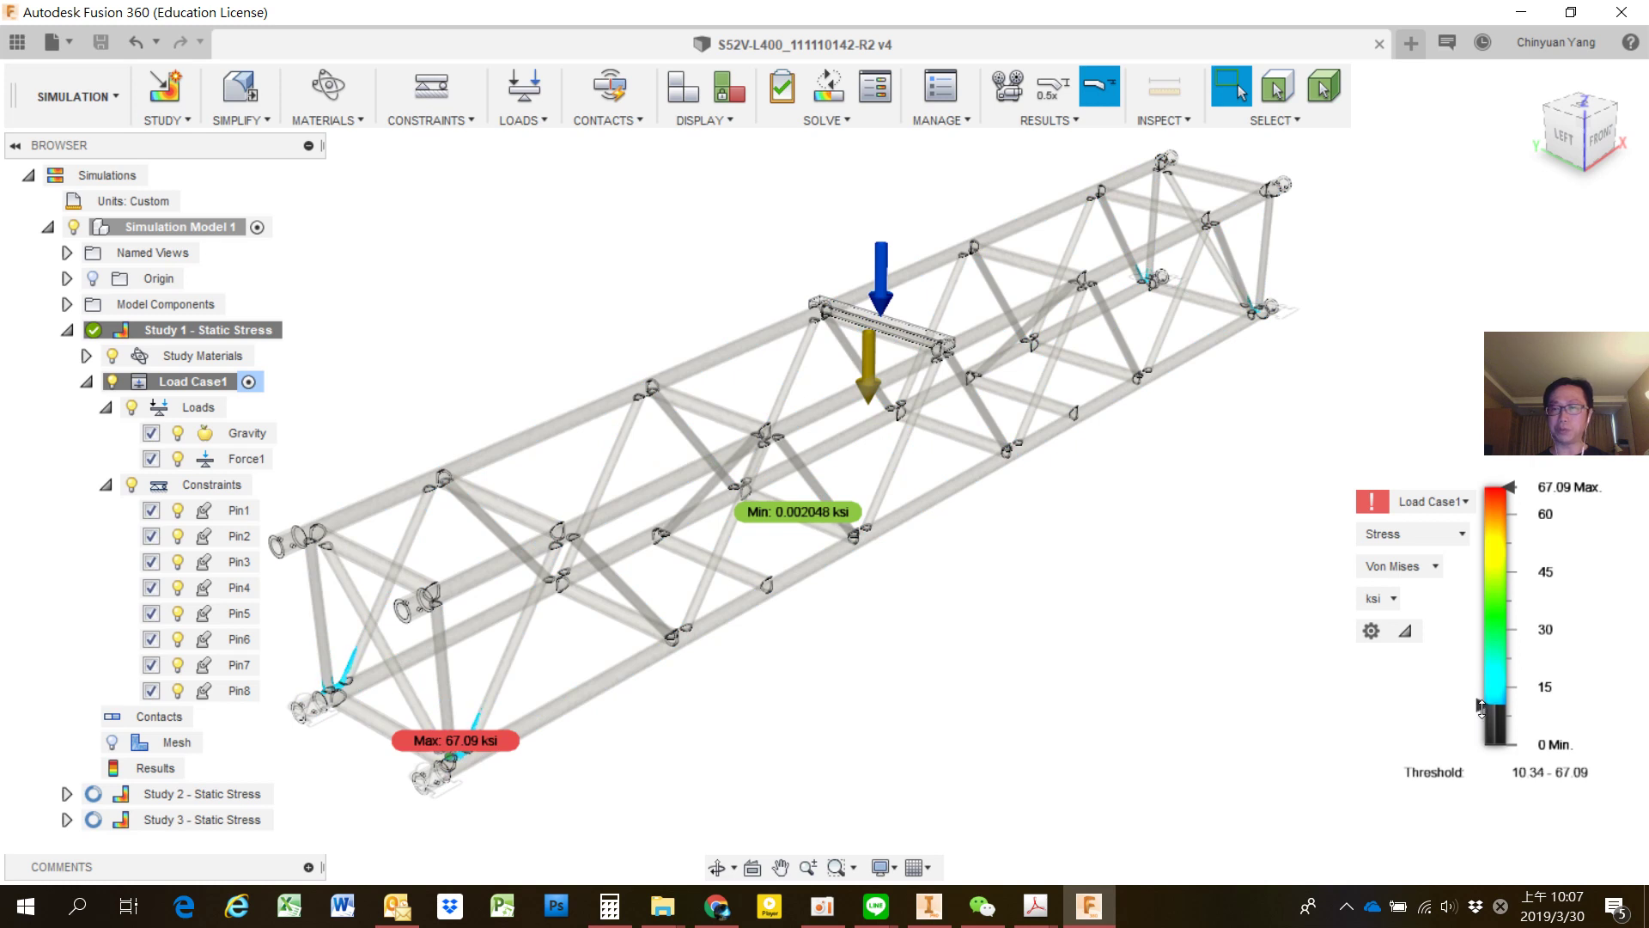
pyautogui.moveTo(1481, 702)
pyautogui.mouseDown()
pyautogui.moveTo(1481, 716)
pyautogui.moveTo(1480, 701)
pyautogui.mouseUp()
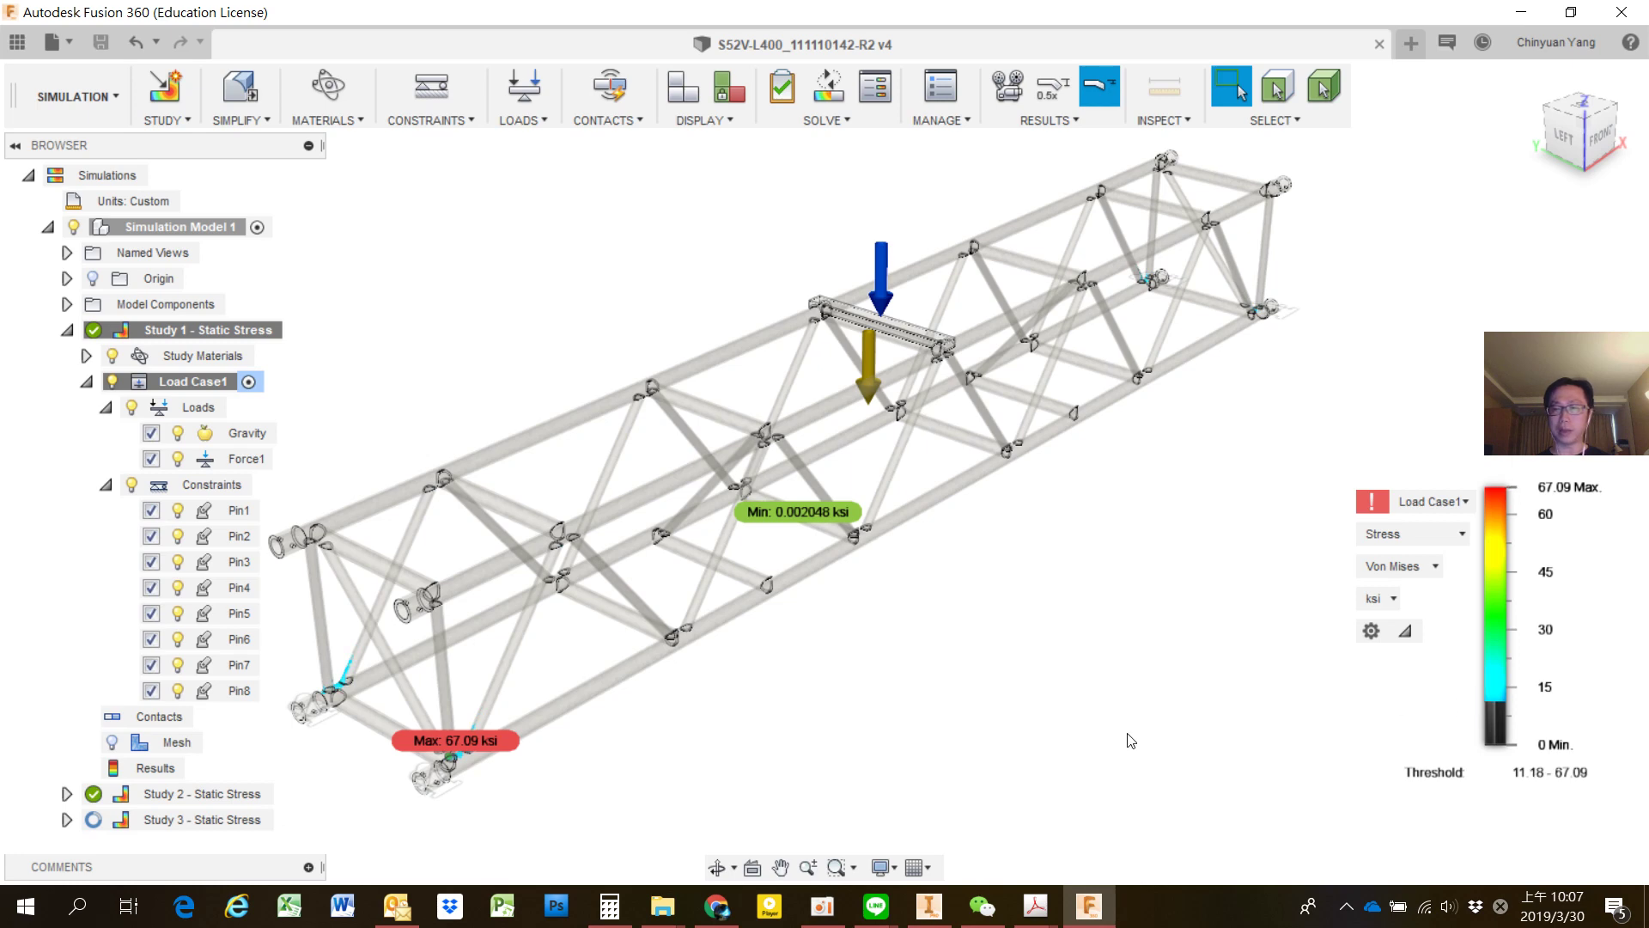
pyautogui.scroll(2, 365, 740)
pyautogui.scroll(3, 333, 734)
pyautogui.scroll(1, 447, 653)
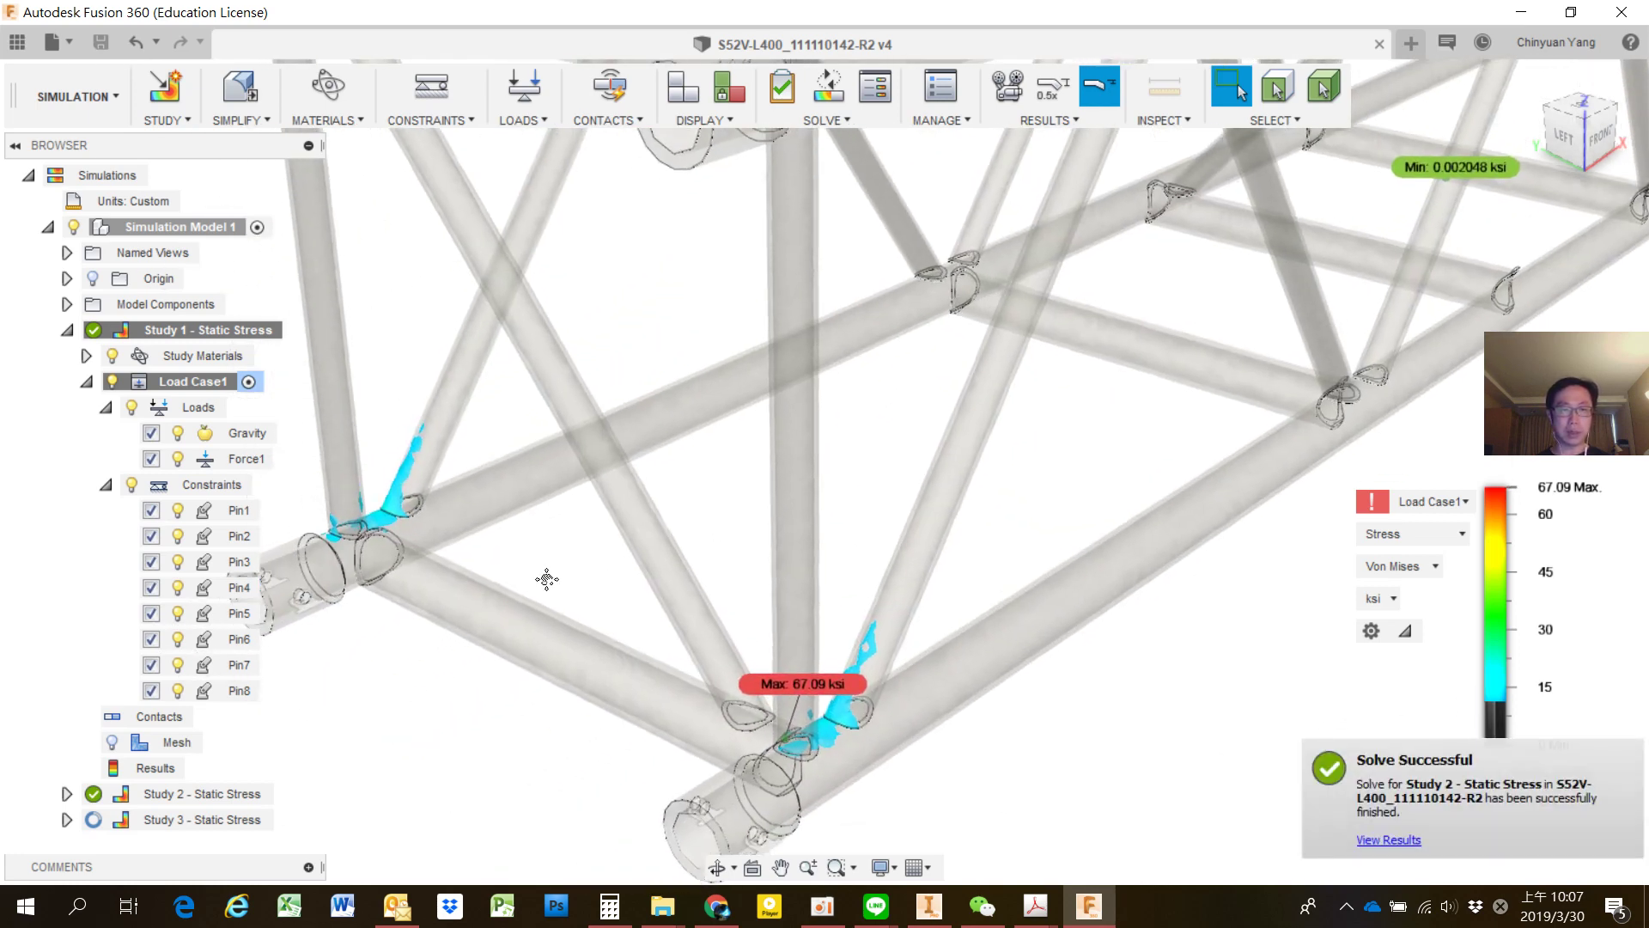
pyautogui.scroll(2, 550, 578)
pyautogui.scroll(1, 600, 580)
# Set the stress threshold to about 14.26 ksi and fit the whole truss in view.
pyautogui.scroll(1, 601, 571)
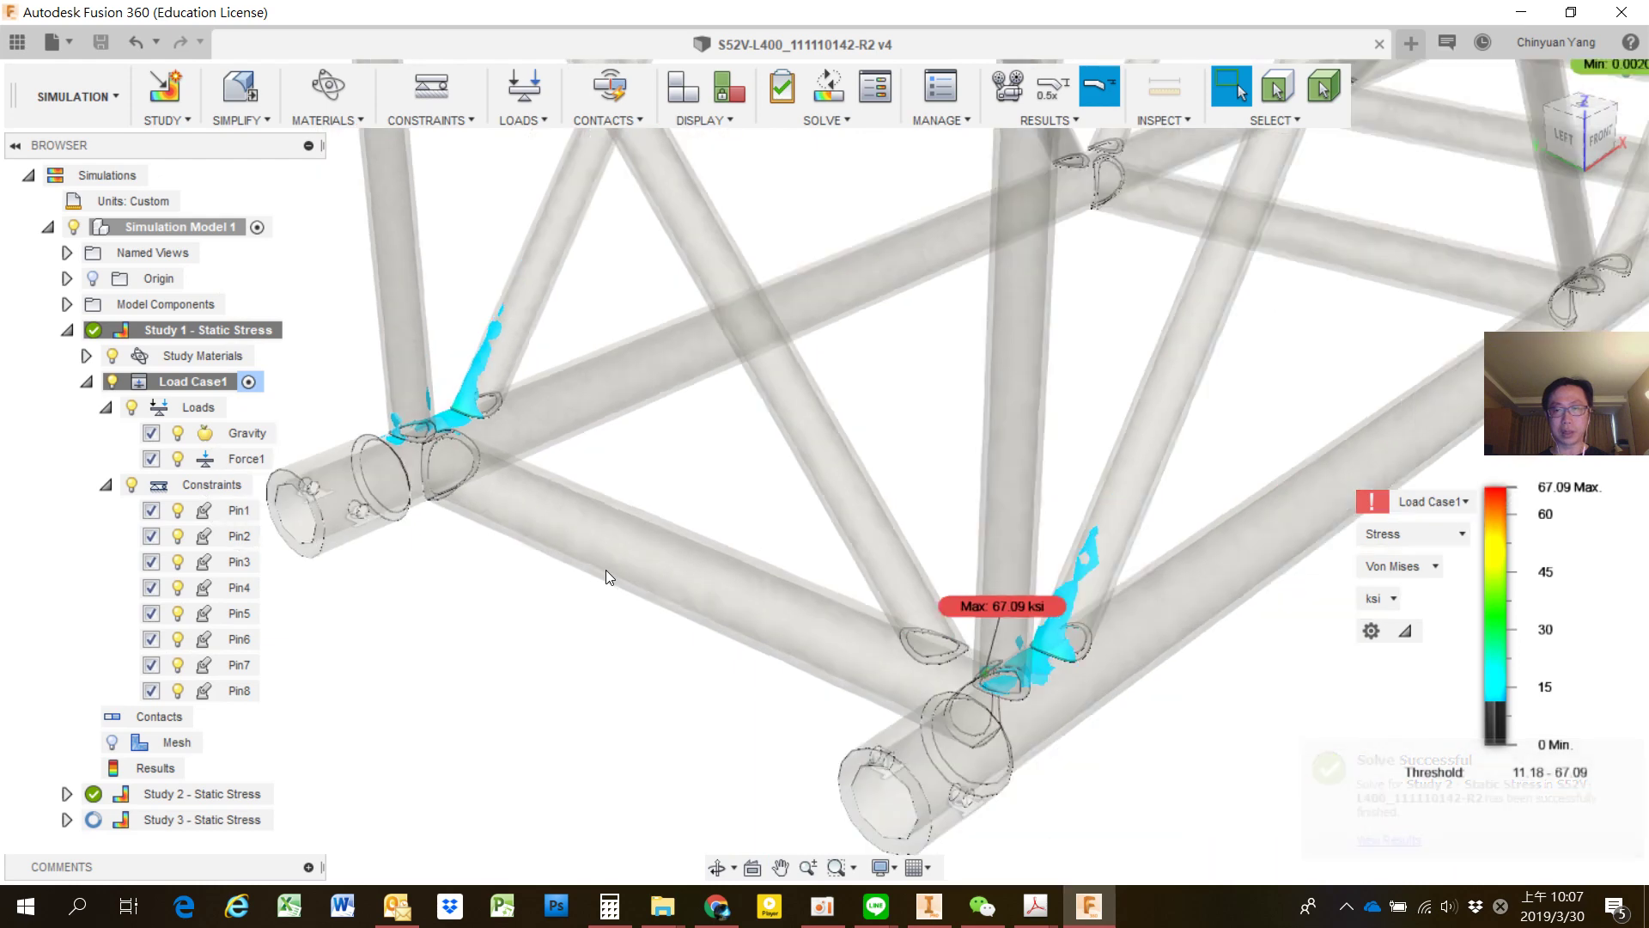
pyautogui.scroll(1, 605, 569)
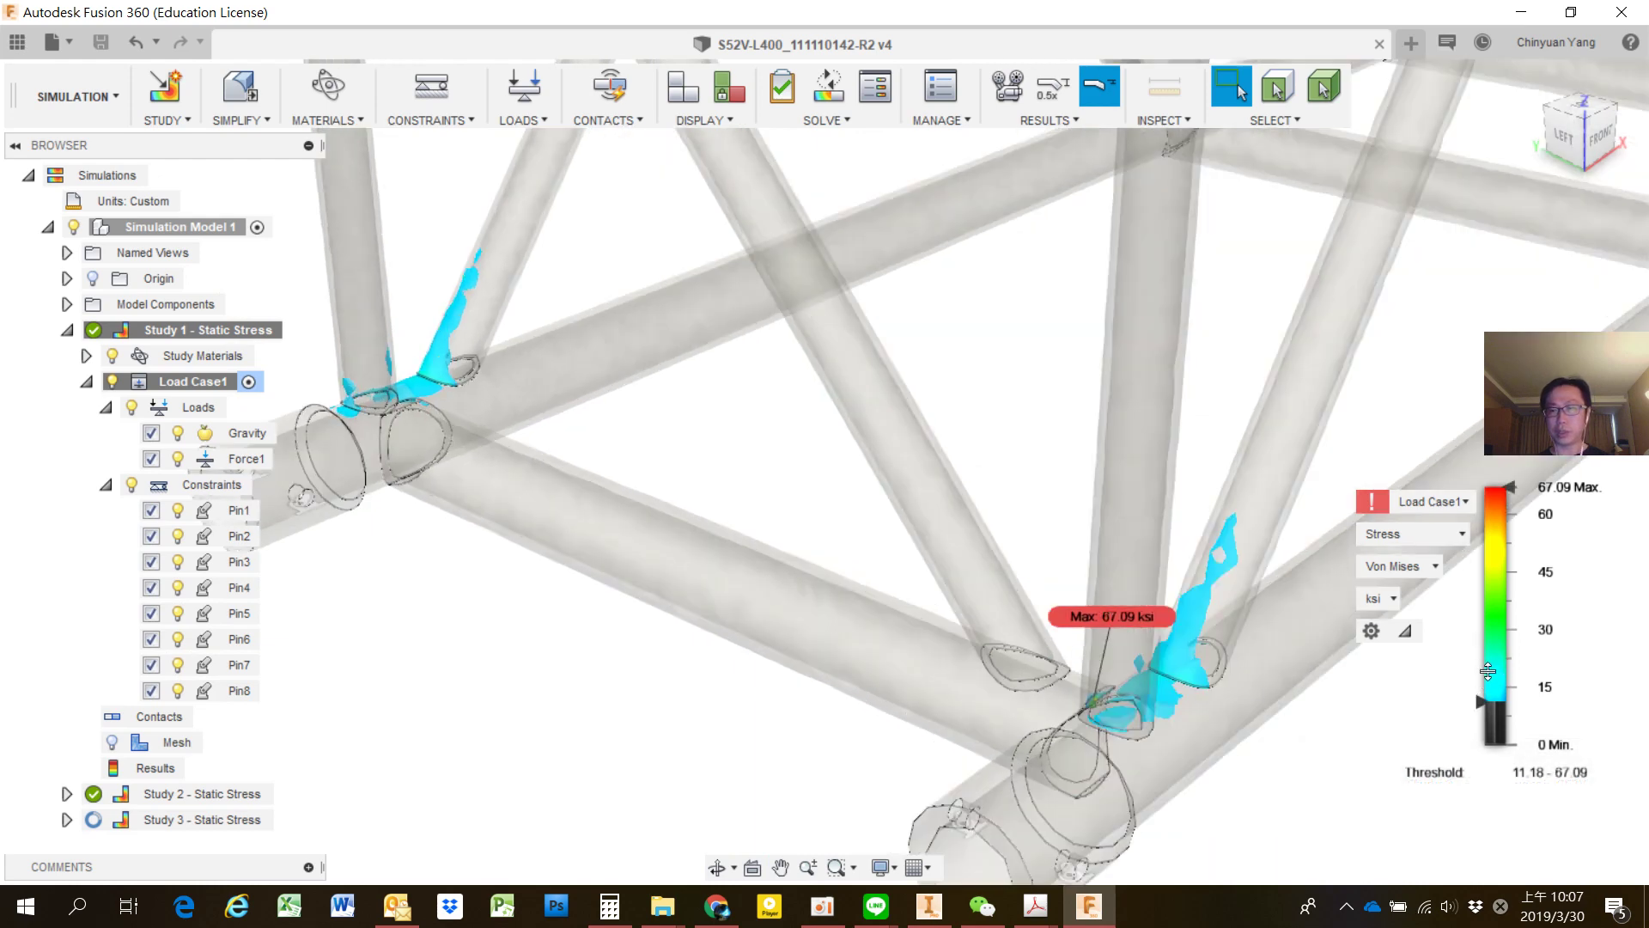
pyautogui.scroll(1, 1197, 662)
pyautogui.scroll(1, 1240, 675)
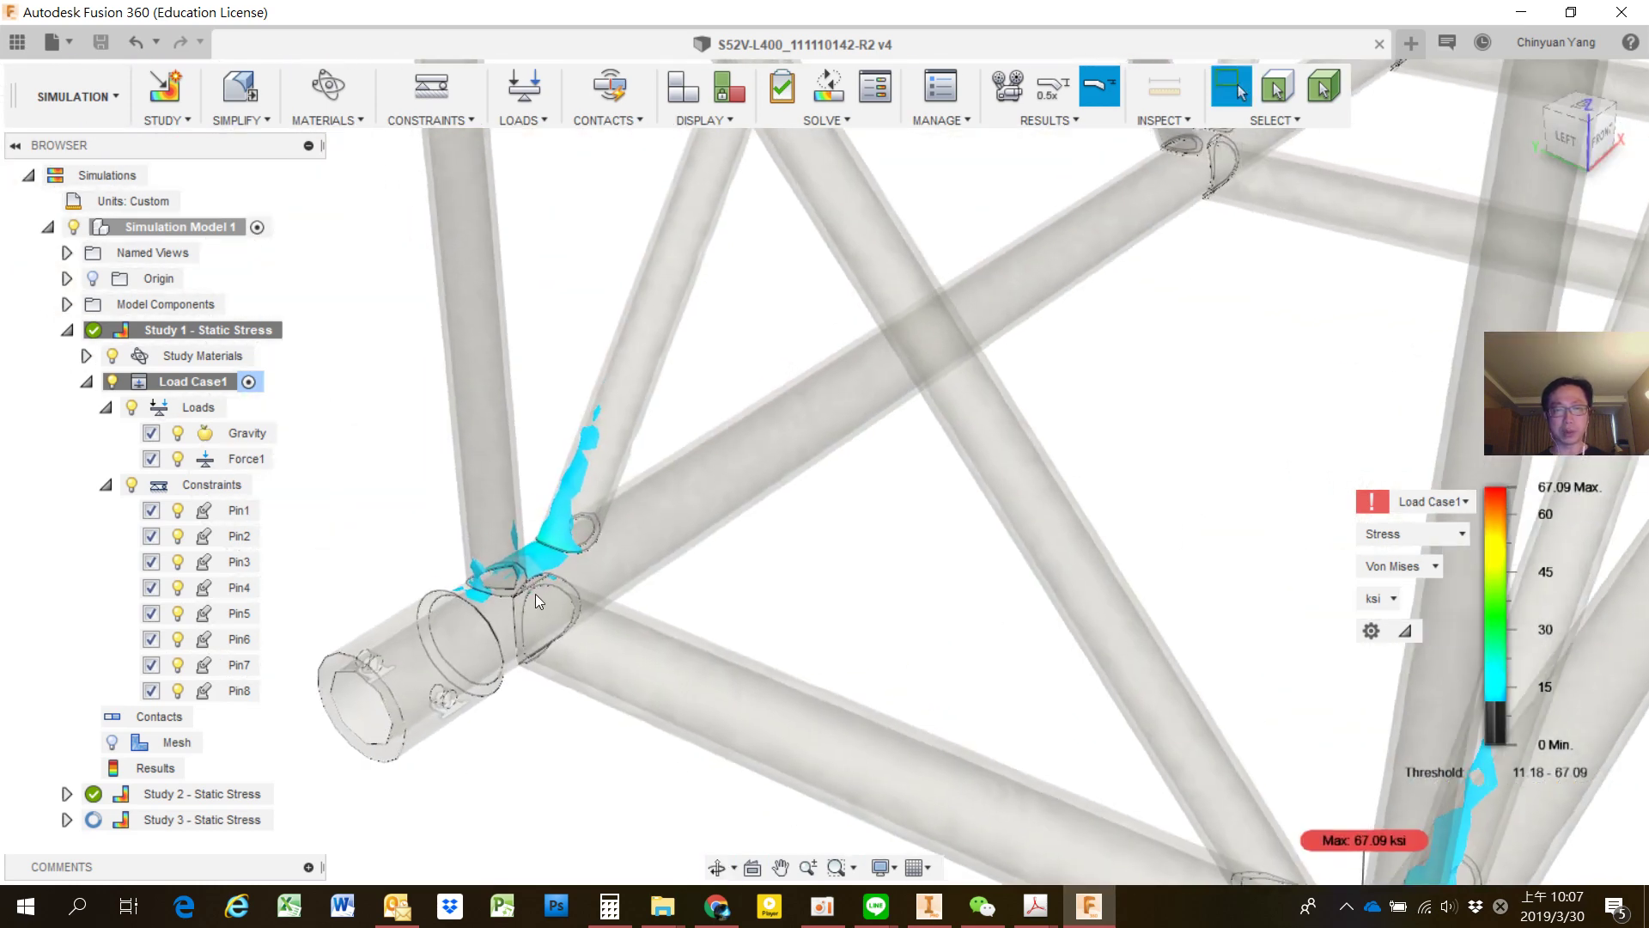
pyautogui.scroll(2, 533, 591)
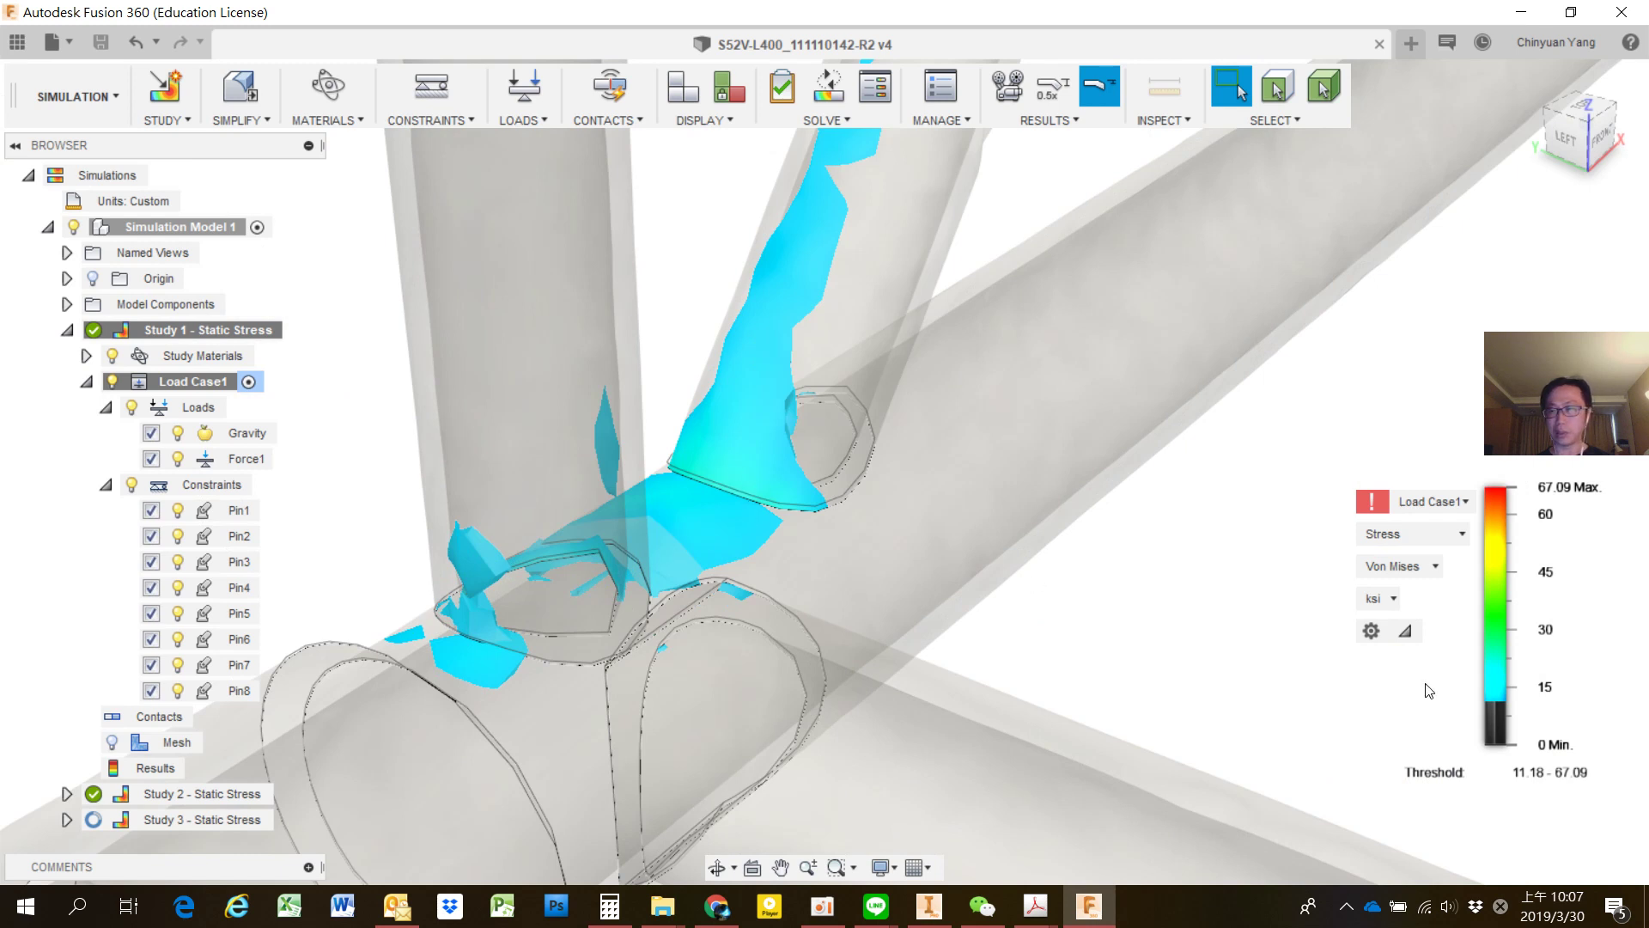
pyautogui.moveTo(1495, 663)
pyautogui.moveTo(1475, 703); pyautogui.dragTo(1474, 691)
pyautogui.press('F6')
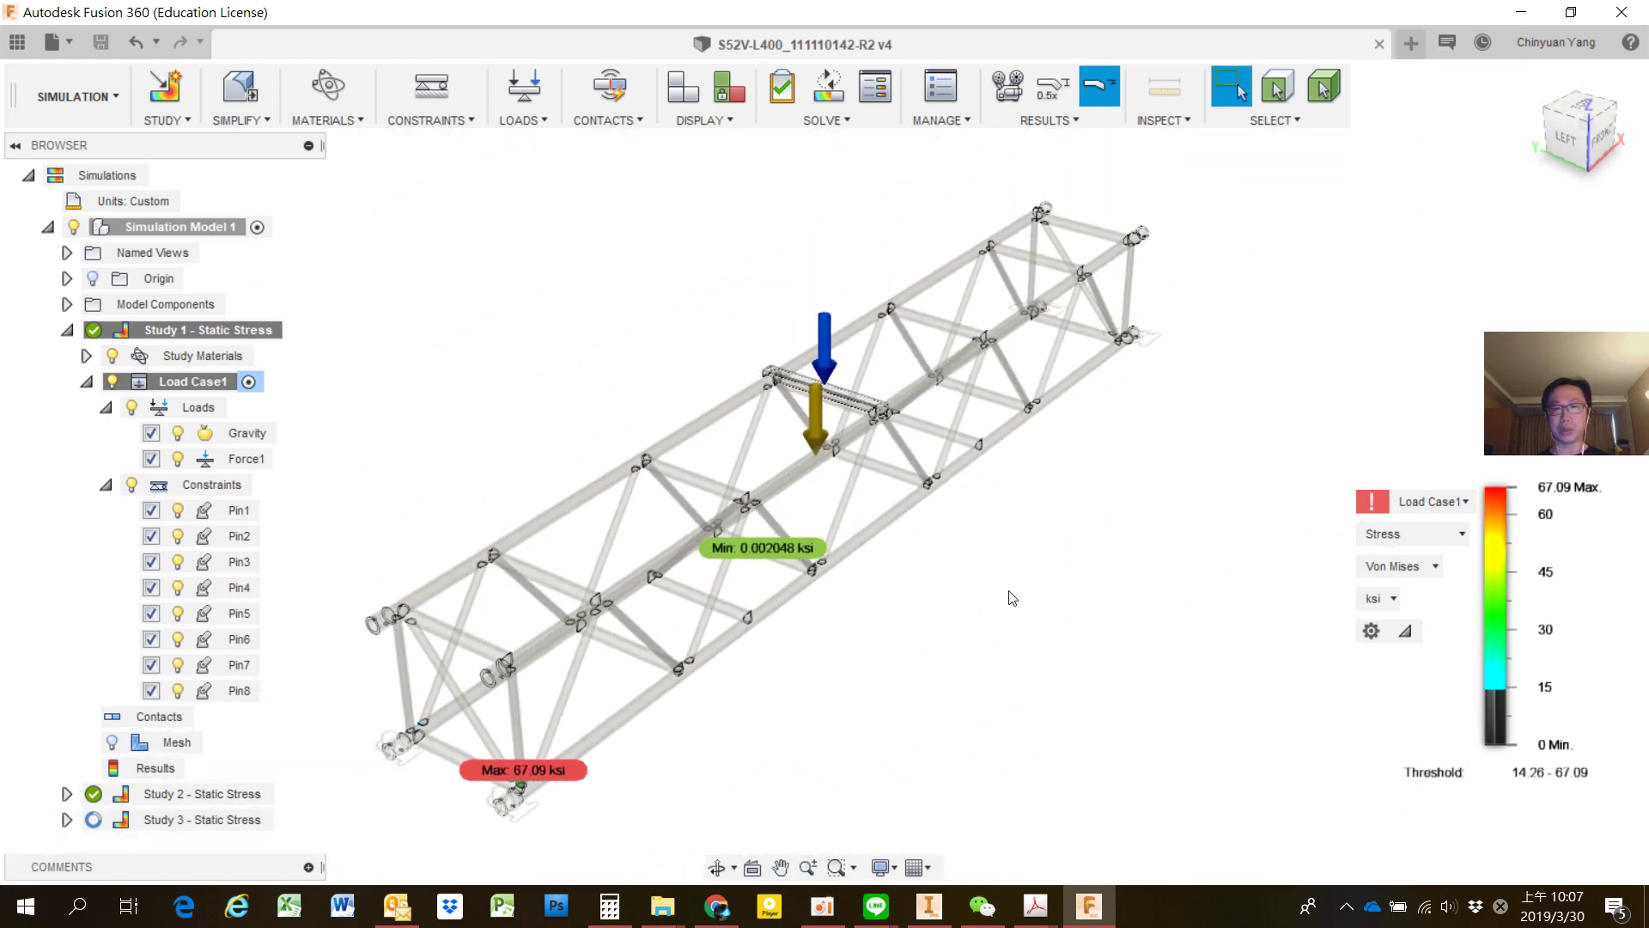
# Zoom, orbit and pan in close to the maximum-stress truss joint.
pyautogui.scroll(3, 868, 390)
pyautogui.scroll(4, 868, 390)
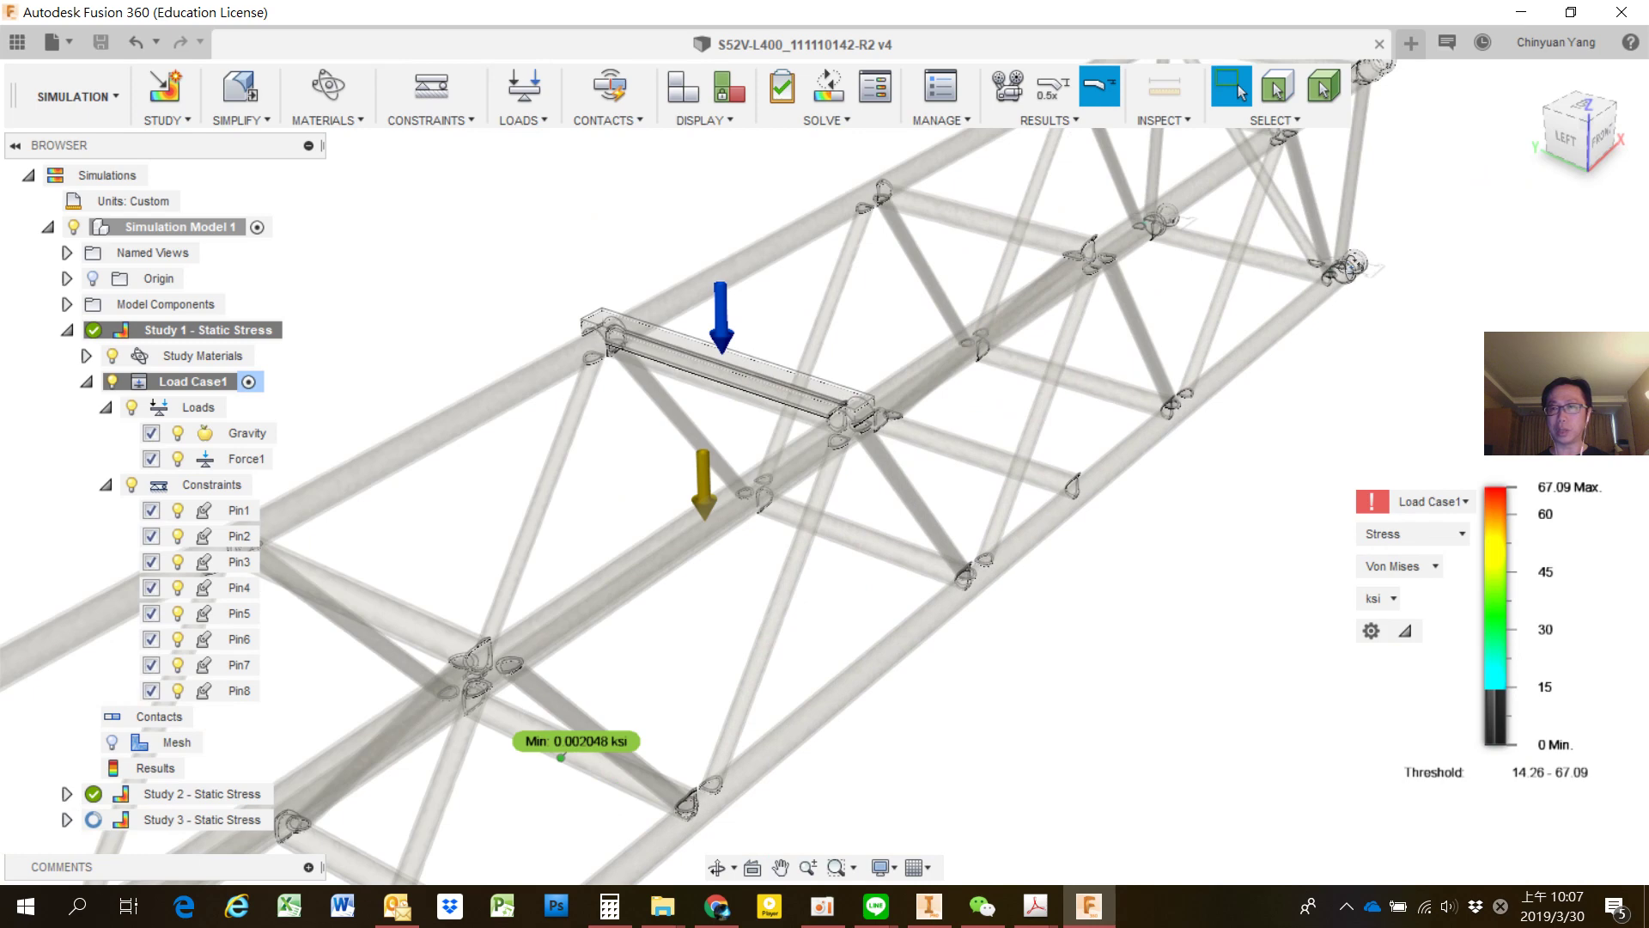
pyautogui.keyDown('shift'); pyautogui.moveTo(1383, 262); pyautogui.dragTo(1312, 270, button='middle'); pyautogui.keyUp('shift')
pyautogui.scroll(-5, 988, 449)
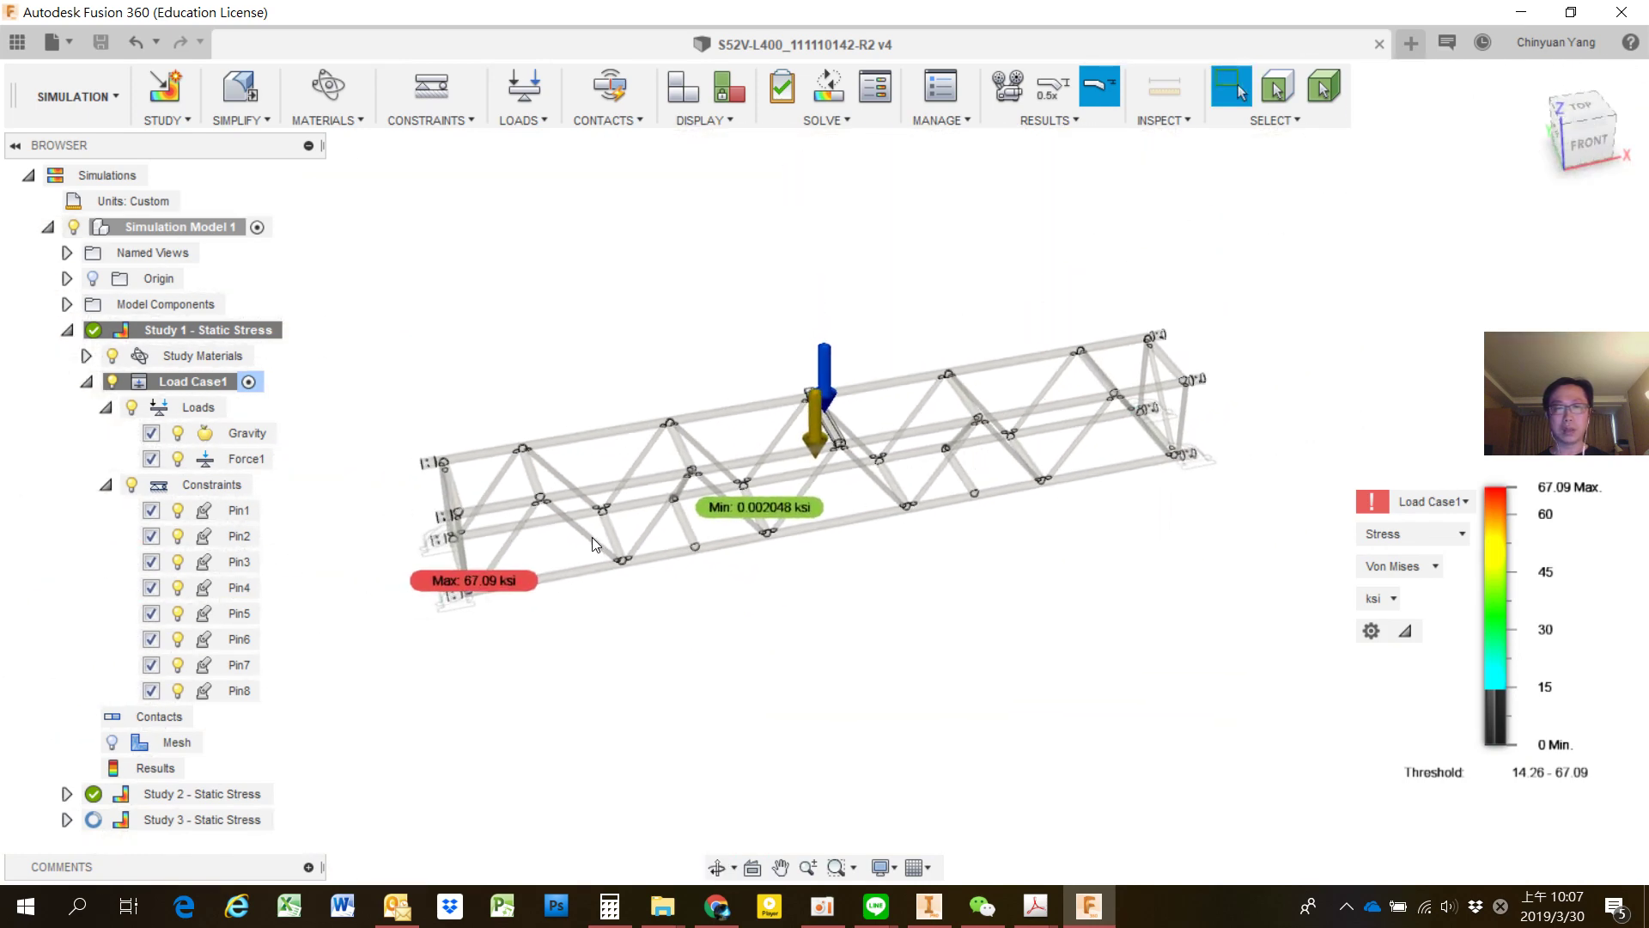
pyautogui.scroll(-2, 756, 546)
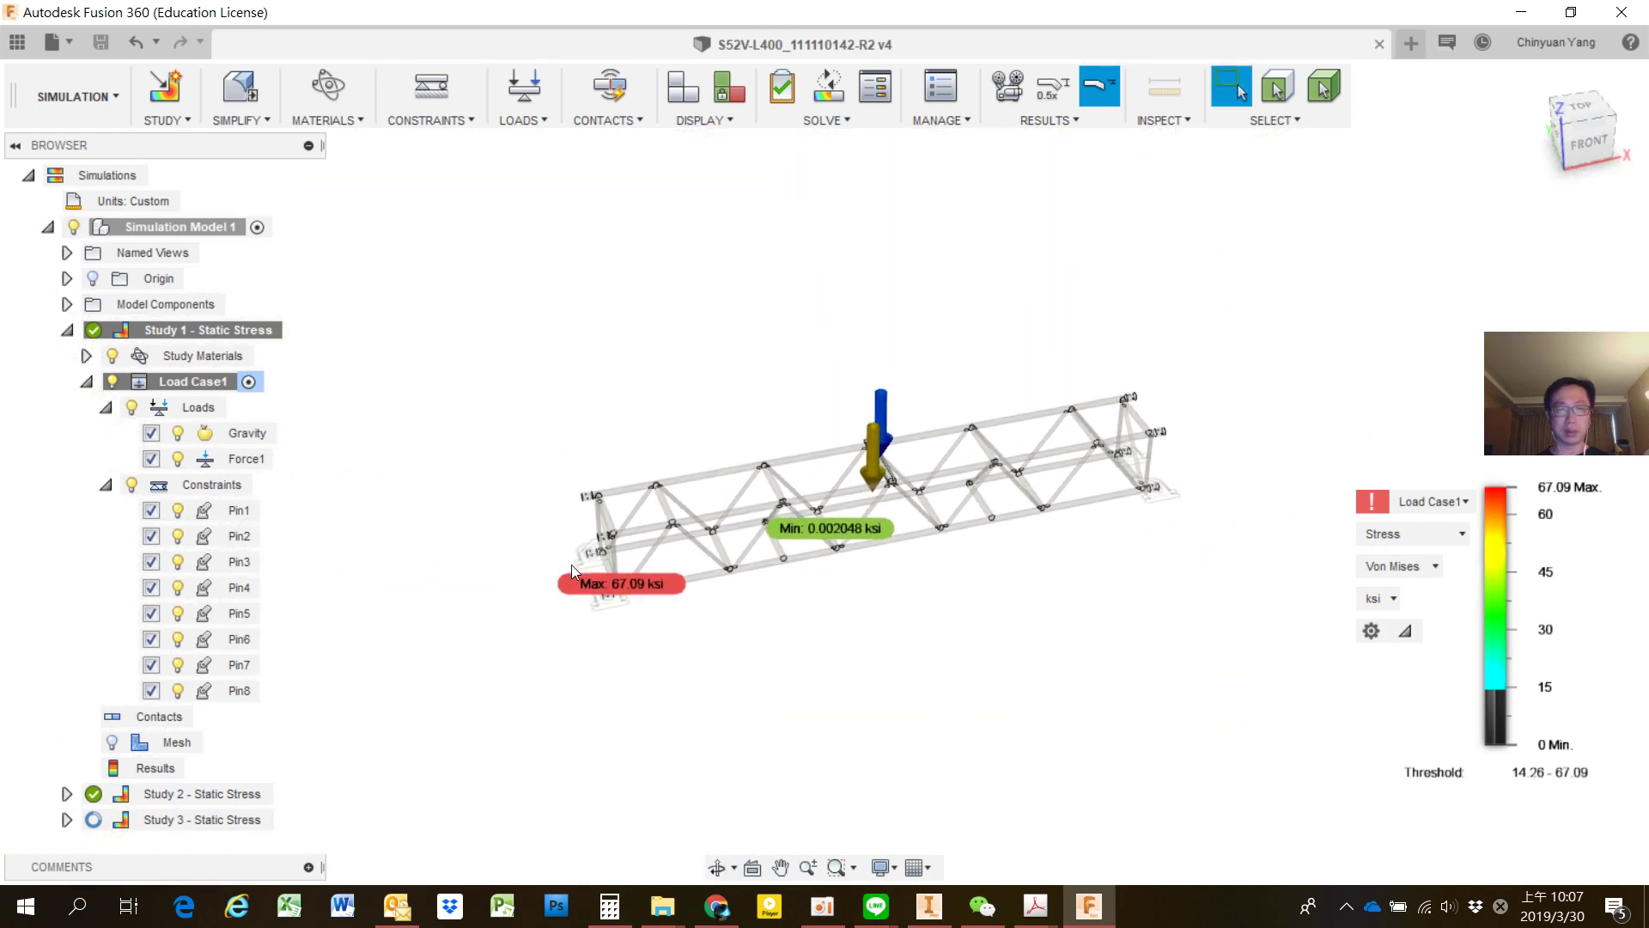
pyautogui.scroll(3, 570, 564)
pyautogui.scroll(3, 599, 564)
pyautogui.scroll(3, 678, 556)
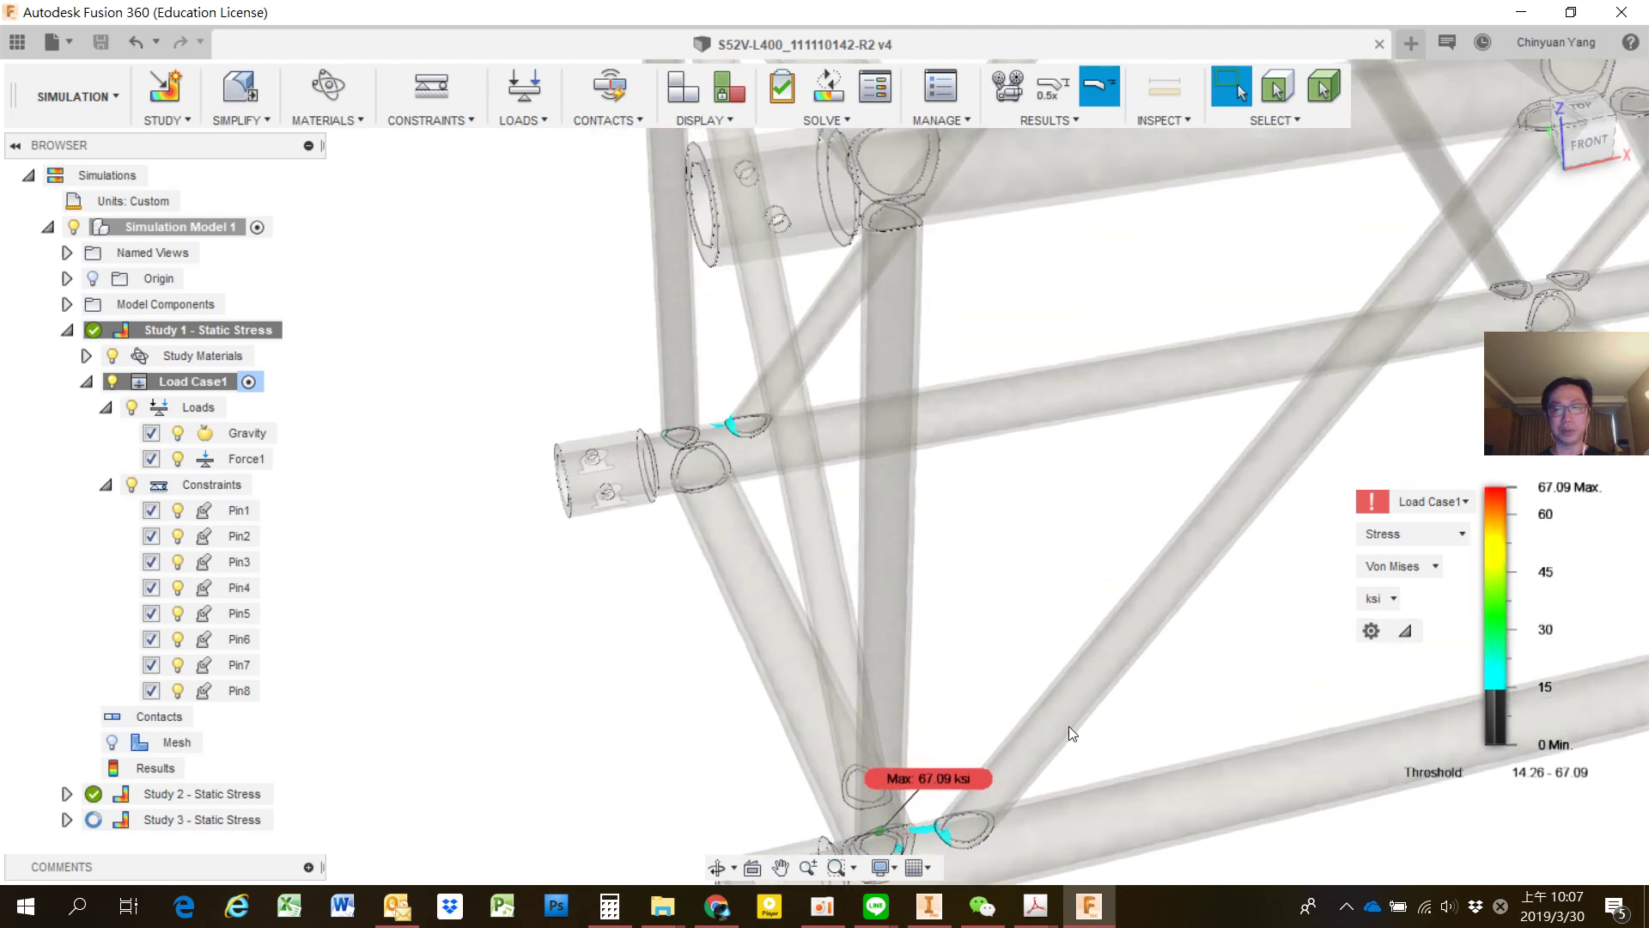
pyautogui.scroll(-2, 1031, 670)
pyautogui.scroll(3, 833, 738)
pyautogui.scroll(3, 871, 715)
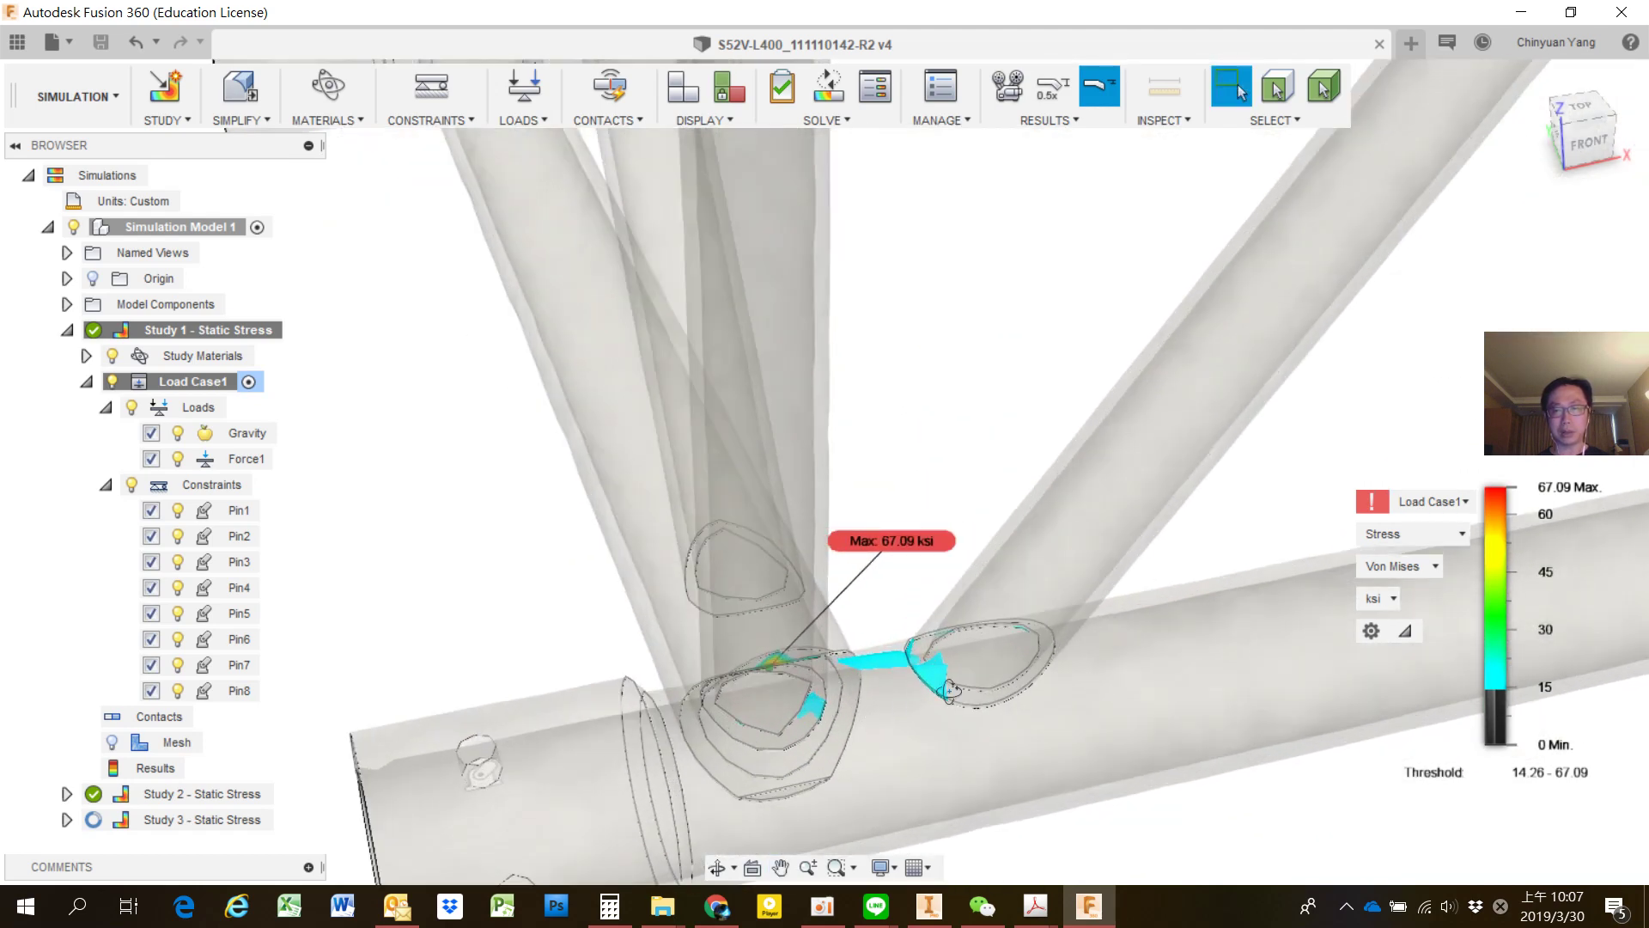
pyautogui.scroll(3, 949, 690)
pyautogui.scroll(2, 941, 683)
pyautogui.moveTo(747, 559); pyautogui.dragTo(811, 580, button='middle')
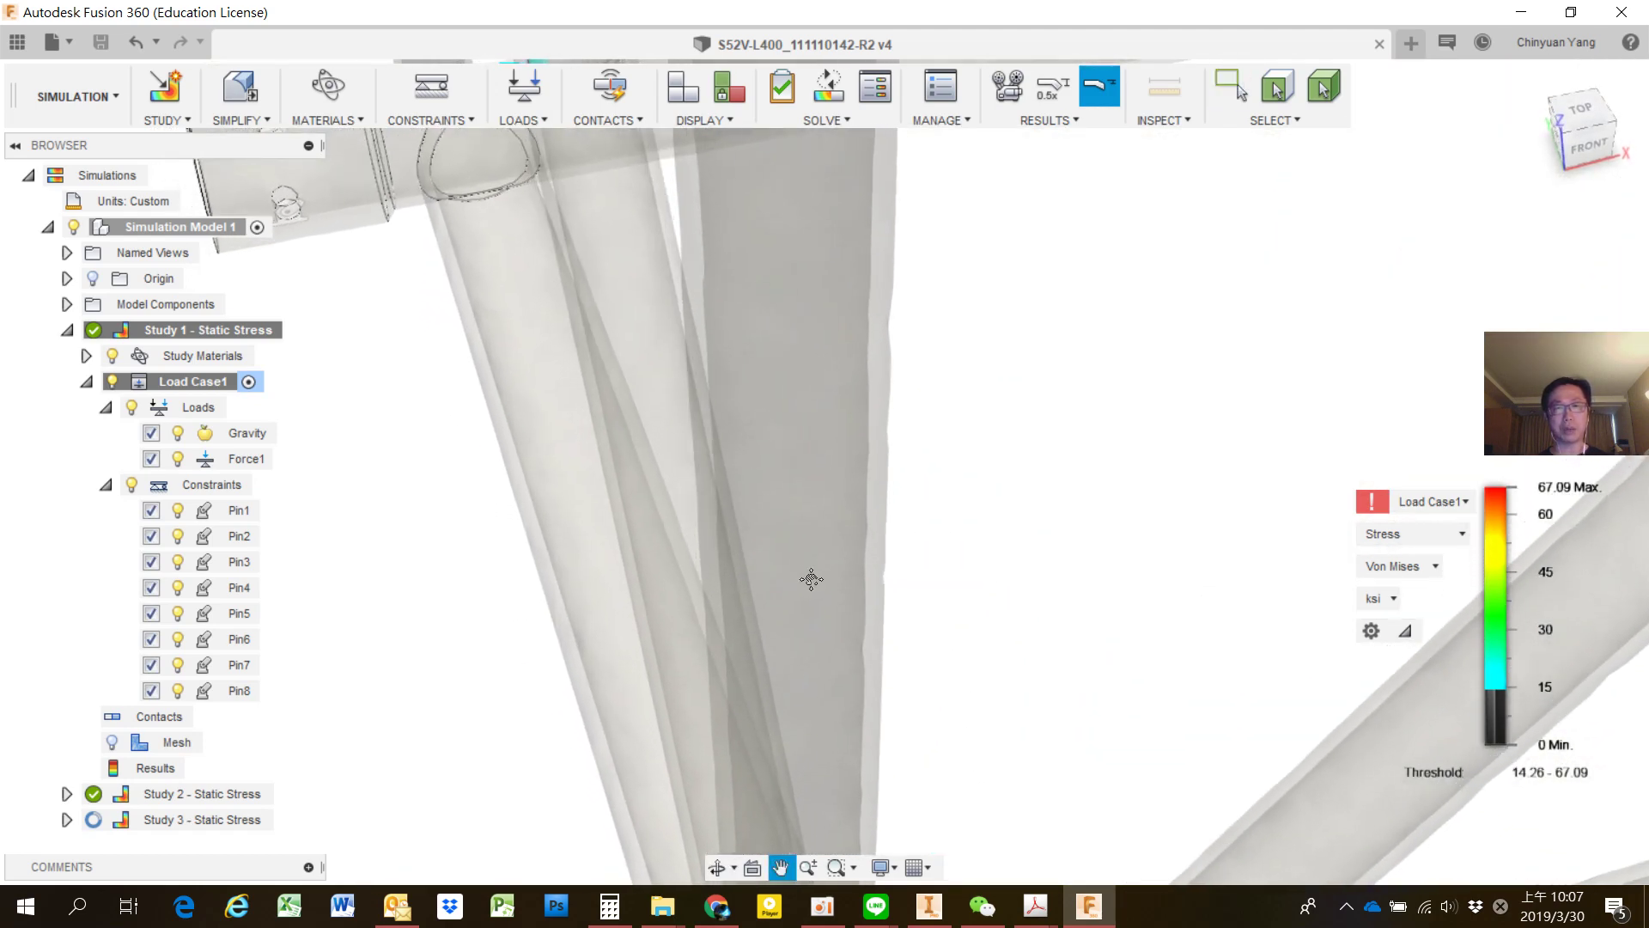
pyautogui.scroll(-3, 810, 580)
pyautogui.moveTo(788, 309)
pyautogui.keyDown('shift'); pyautogui.mouseDown(button='middle')
pyautogui.moveTo(869, 330)
pyautogui.moveTo(827, 359)
pyautogui.mouseUp(button='middle'); pyautogui.keyUp('shift')
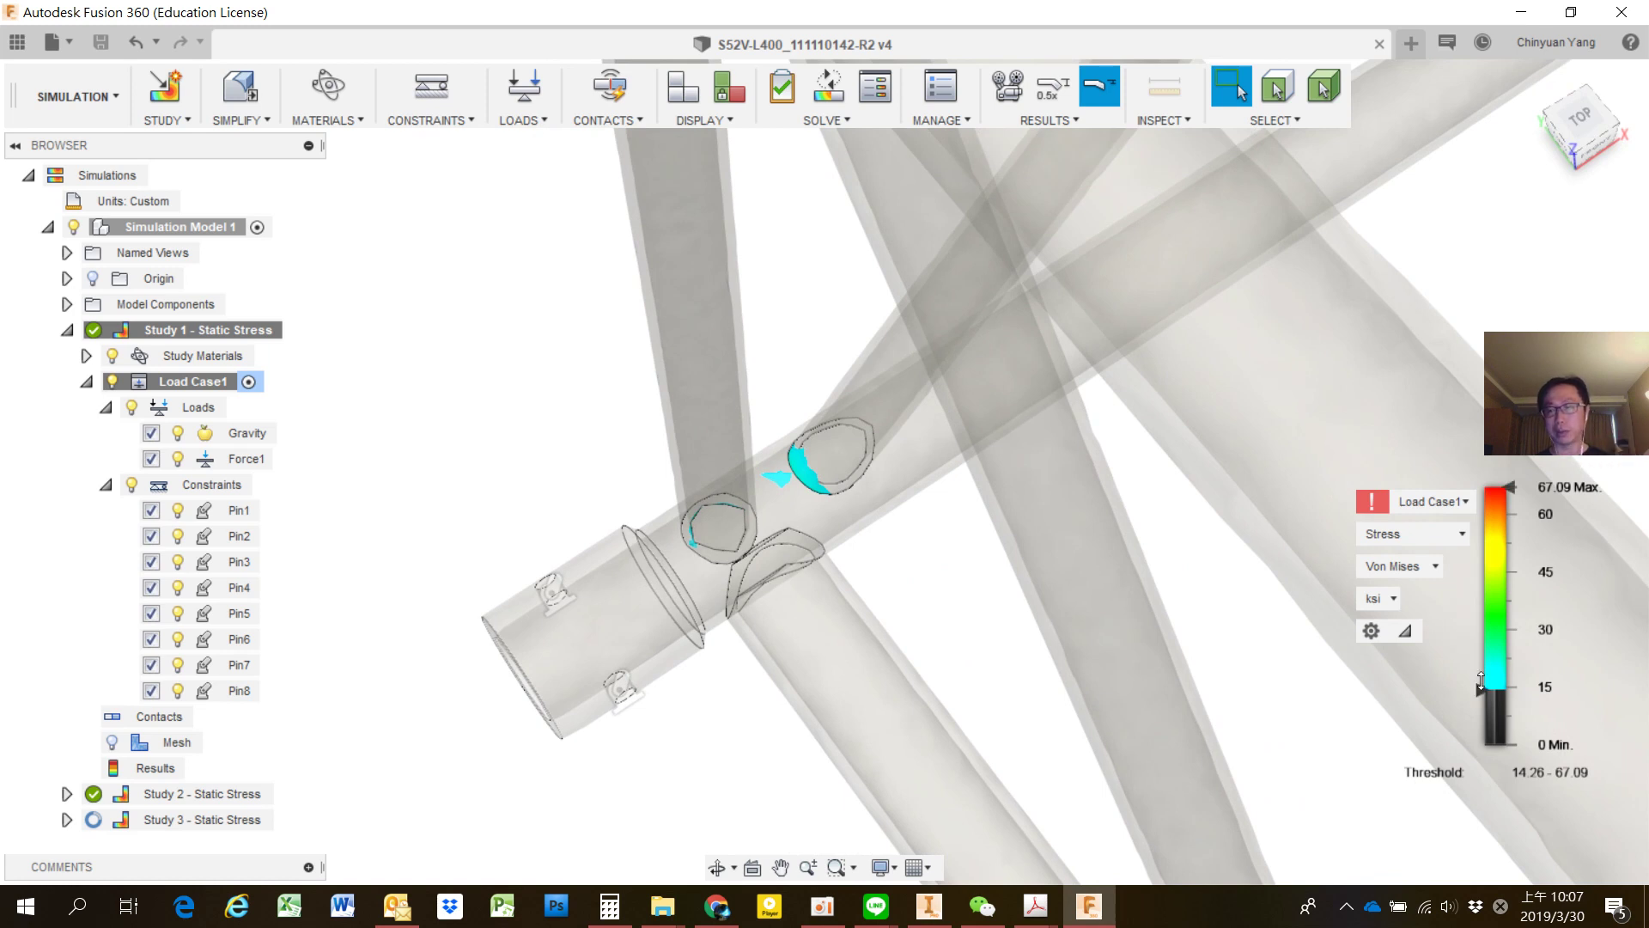
# Raise the stress threshold toward 23.76 ksi, leaving only the hotspot at the 67.09 ksi joint.
pyautogui.moveTo(1483, 687); pyautogui.dragTo(1478, 671)
pyautogui.scroll(2, 845, 457)
pyautogui.scroll(3, 828, 456)
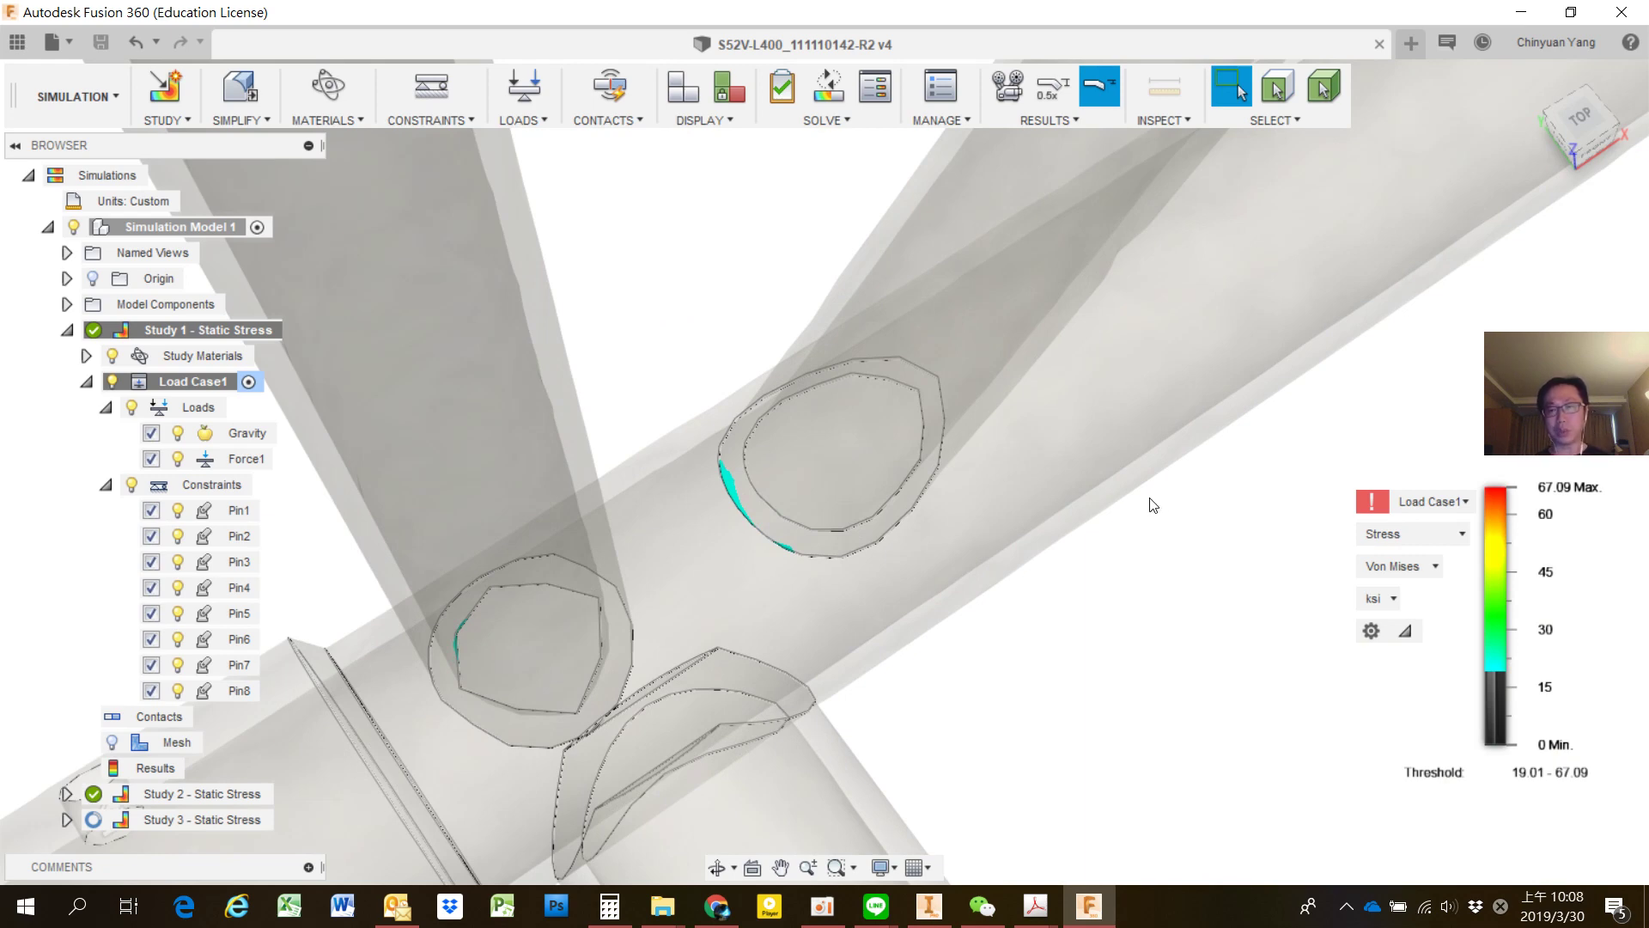
pyautogui.scroll(-3, 1153, 506)
pyautogui.scroll(2, 751, 468)
pyautogui.scroll(-5, 938, 521)
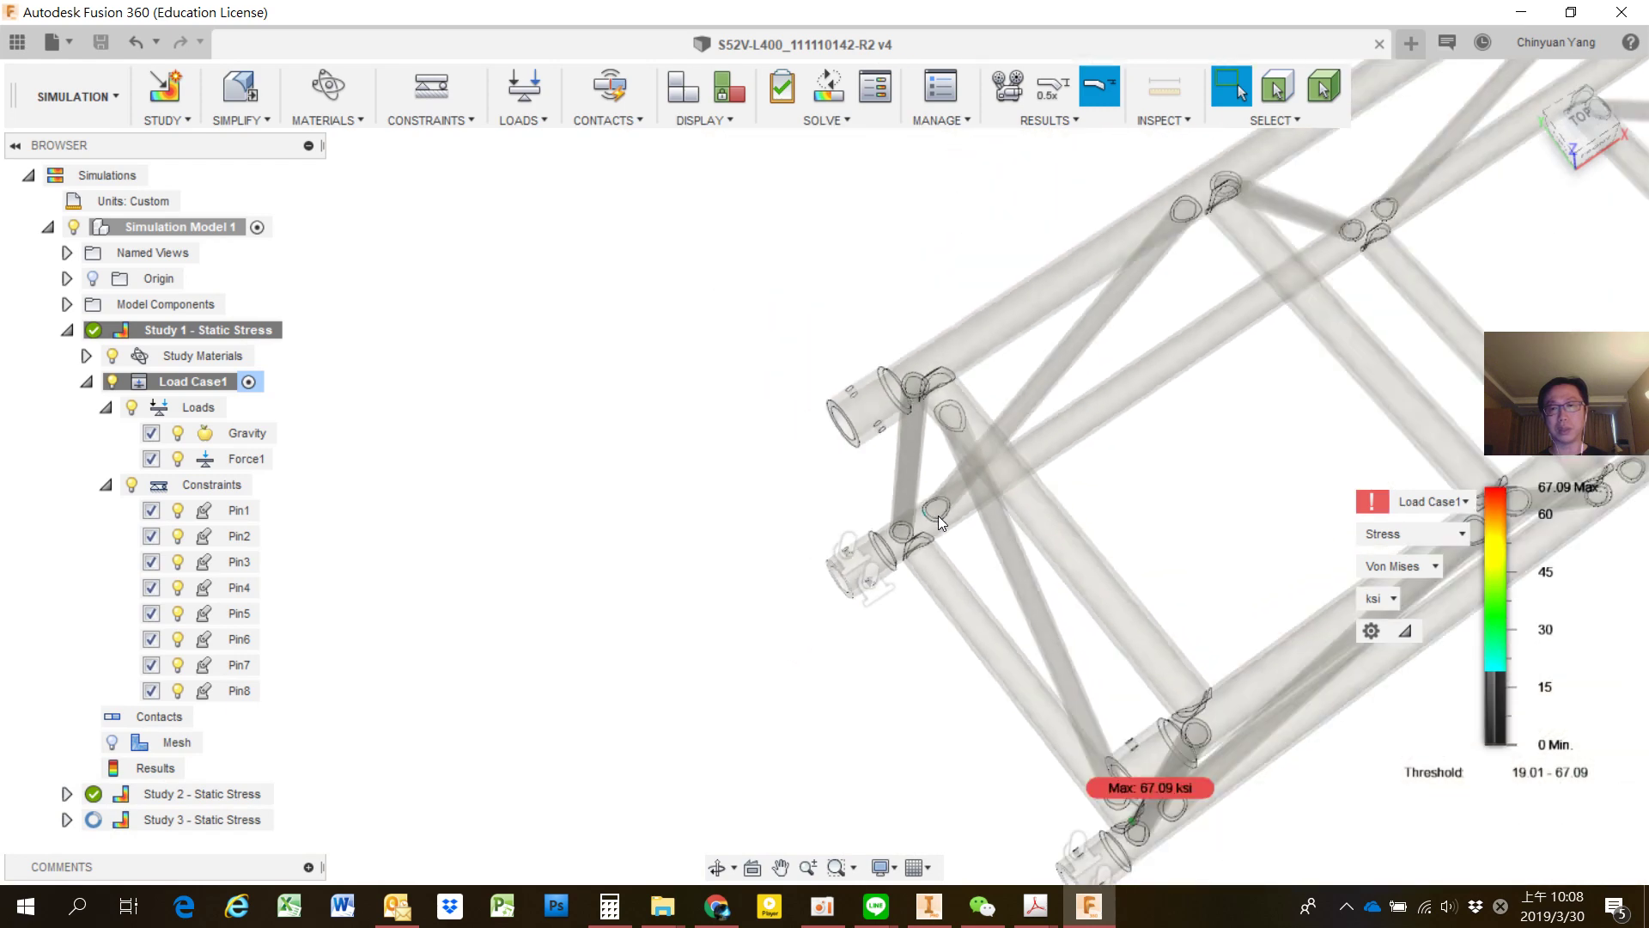
pyautogui.moveTo(1079, 467)
pyautogui.mouseDown(button='middle')
pyautogui.moveTo(784, 430)
pyautogui.moveTo(573, 571)
pyautogui.moveTo(886, 459)
pyautogui.moveTo(934, 537)
pyautogui.moveTo(909, 522)
pyautogui.moveTo(560, 616)
pyautogui.mouseUp(button='middle')
pyautogui.scroll(2, 885, 460)
pyautogui.scroll(-4, 1182, 516)
pyautogui.scroll(-2, 1131, 512)
pyautogui.scroll(3, 560, 616)
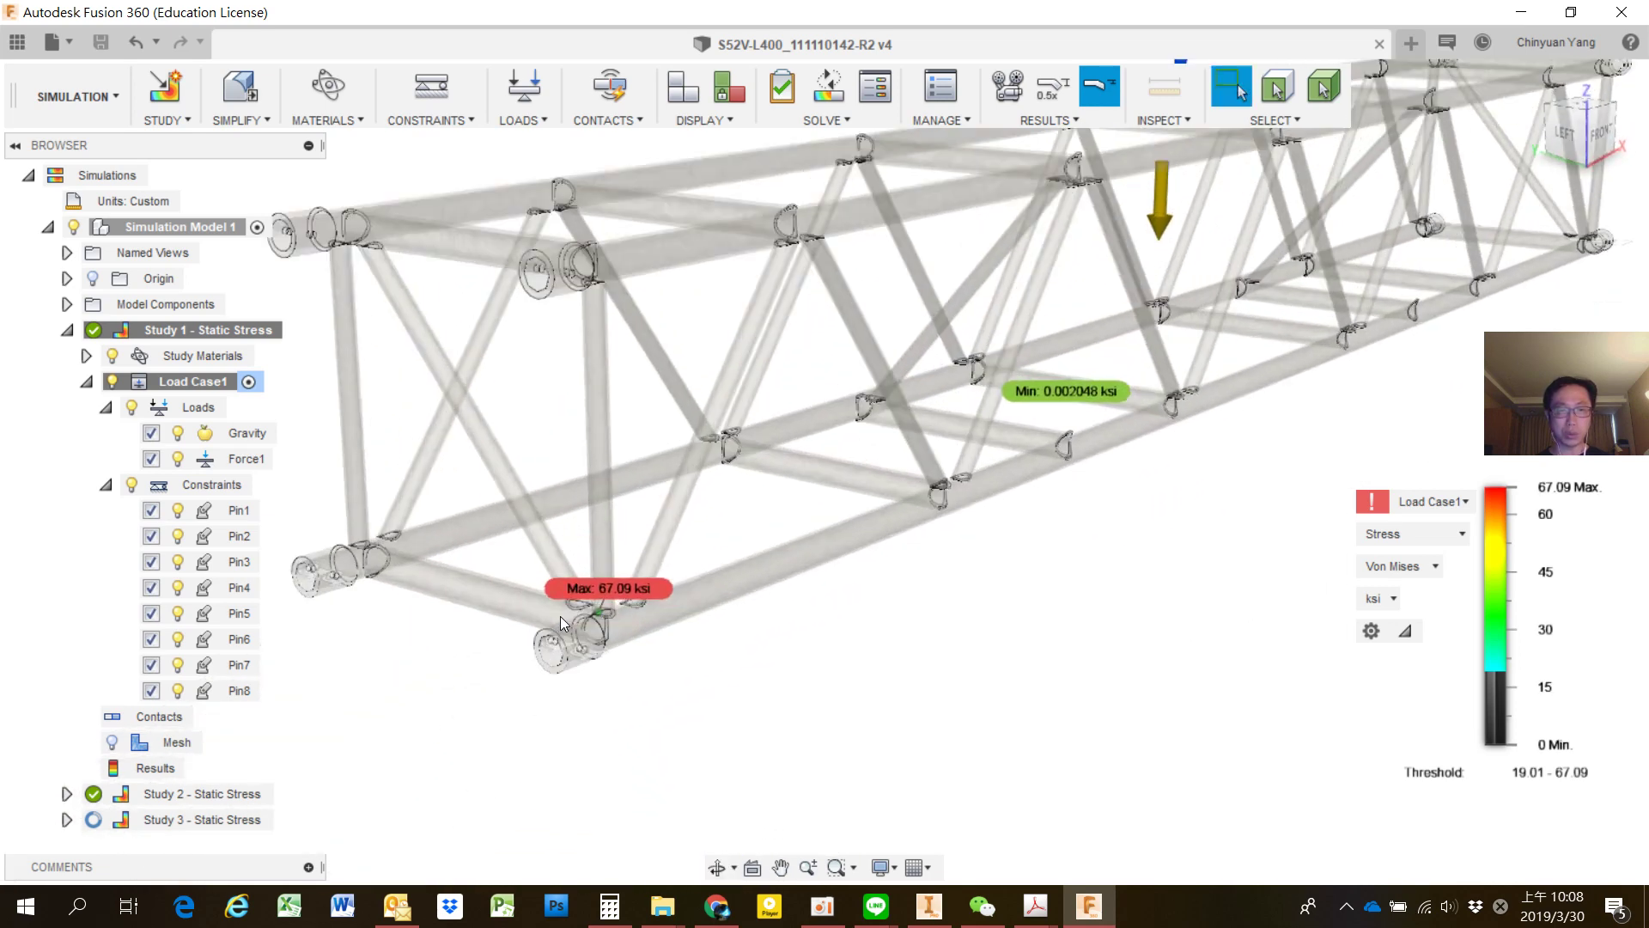
pyautogui.scroll(4, 560, 616)
pyautogui.scroll(2, 677, 615)
pyautogui.scroll(3, 727, 586)
pyautogui.scroll(2, 727, 586)
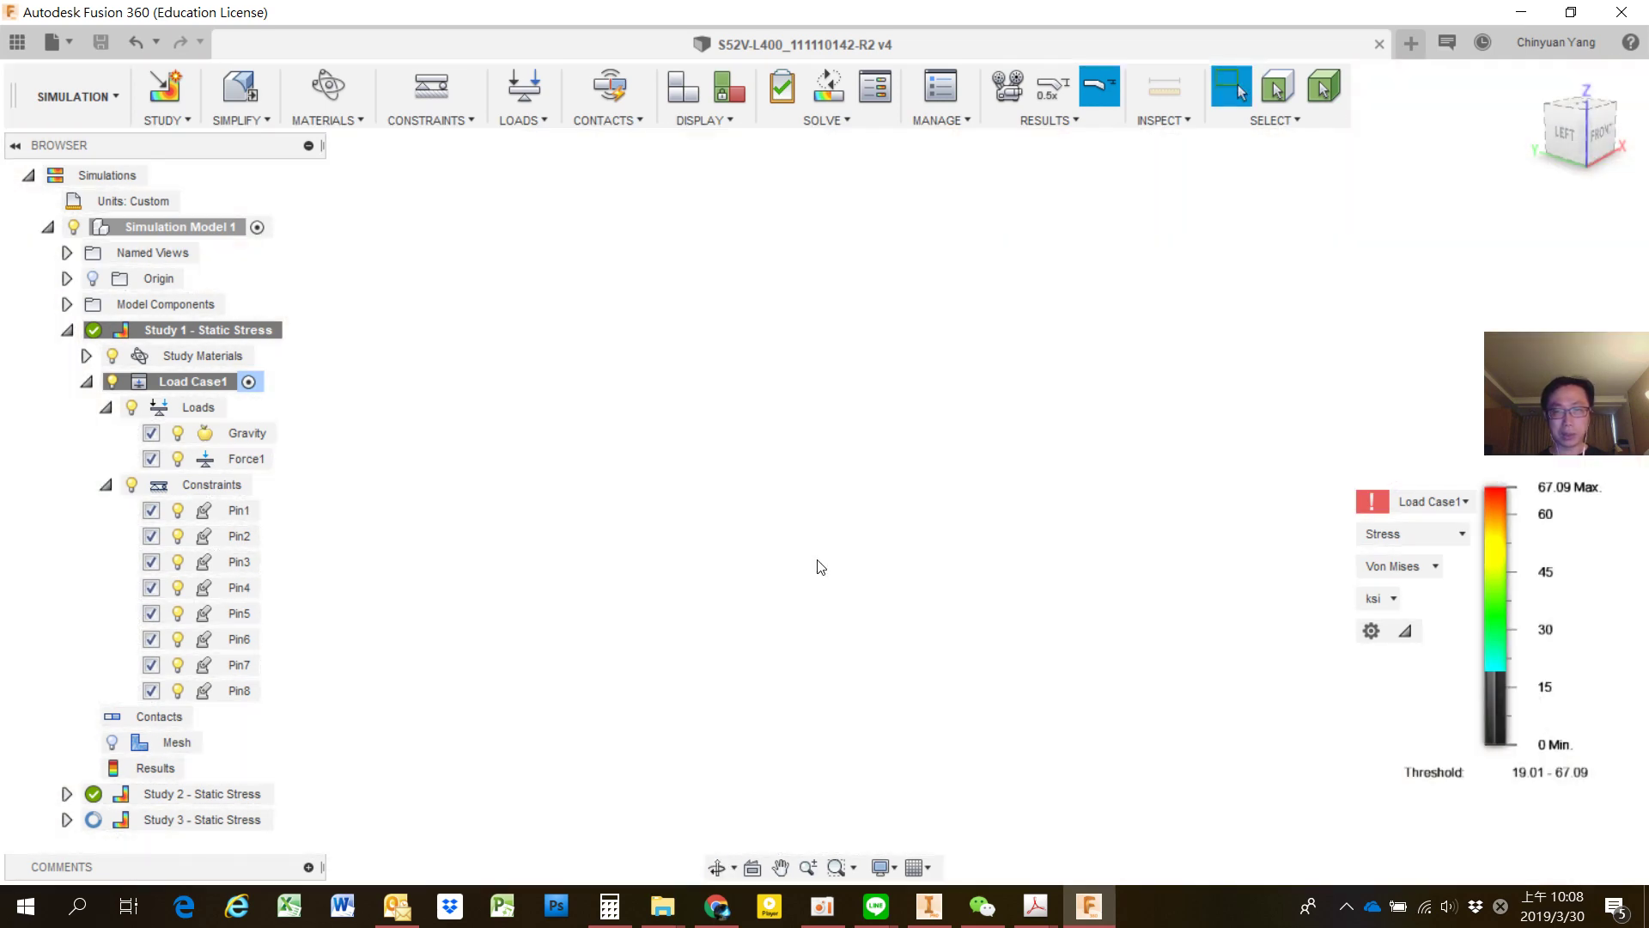
pyautogui.scroll(-3, 823, 555)
pyautogui.scroll(3, 823, 555)
pyautogui.scroll(-3, 859, 558)
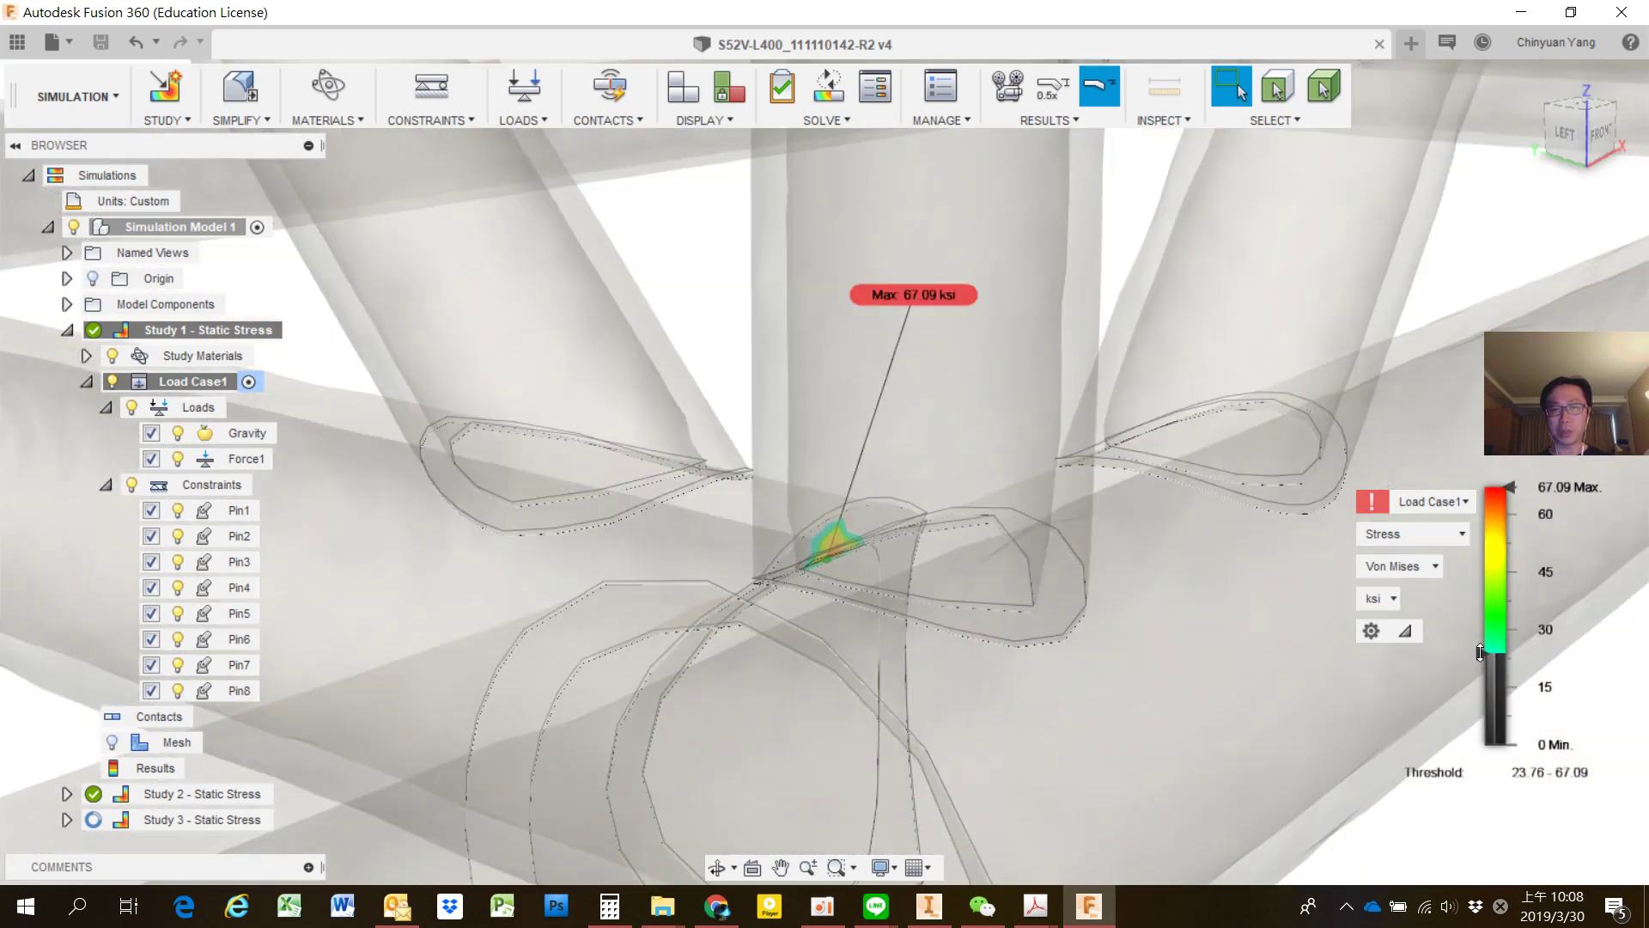
# Raise the stress threshold to about 30 ksi and centre the Max 67.09 ksi joint.
pyautogui.moveTo(1480, 653); pyautogui.dragTo(1482, 630)
pyautogui.scroll(3, 969, 646)
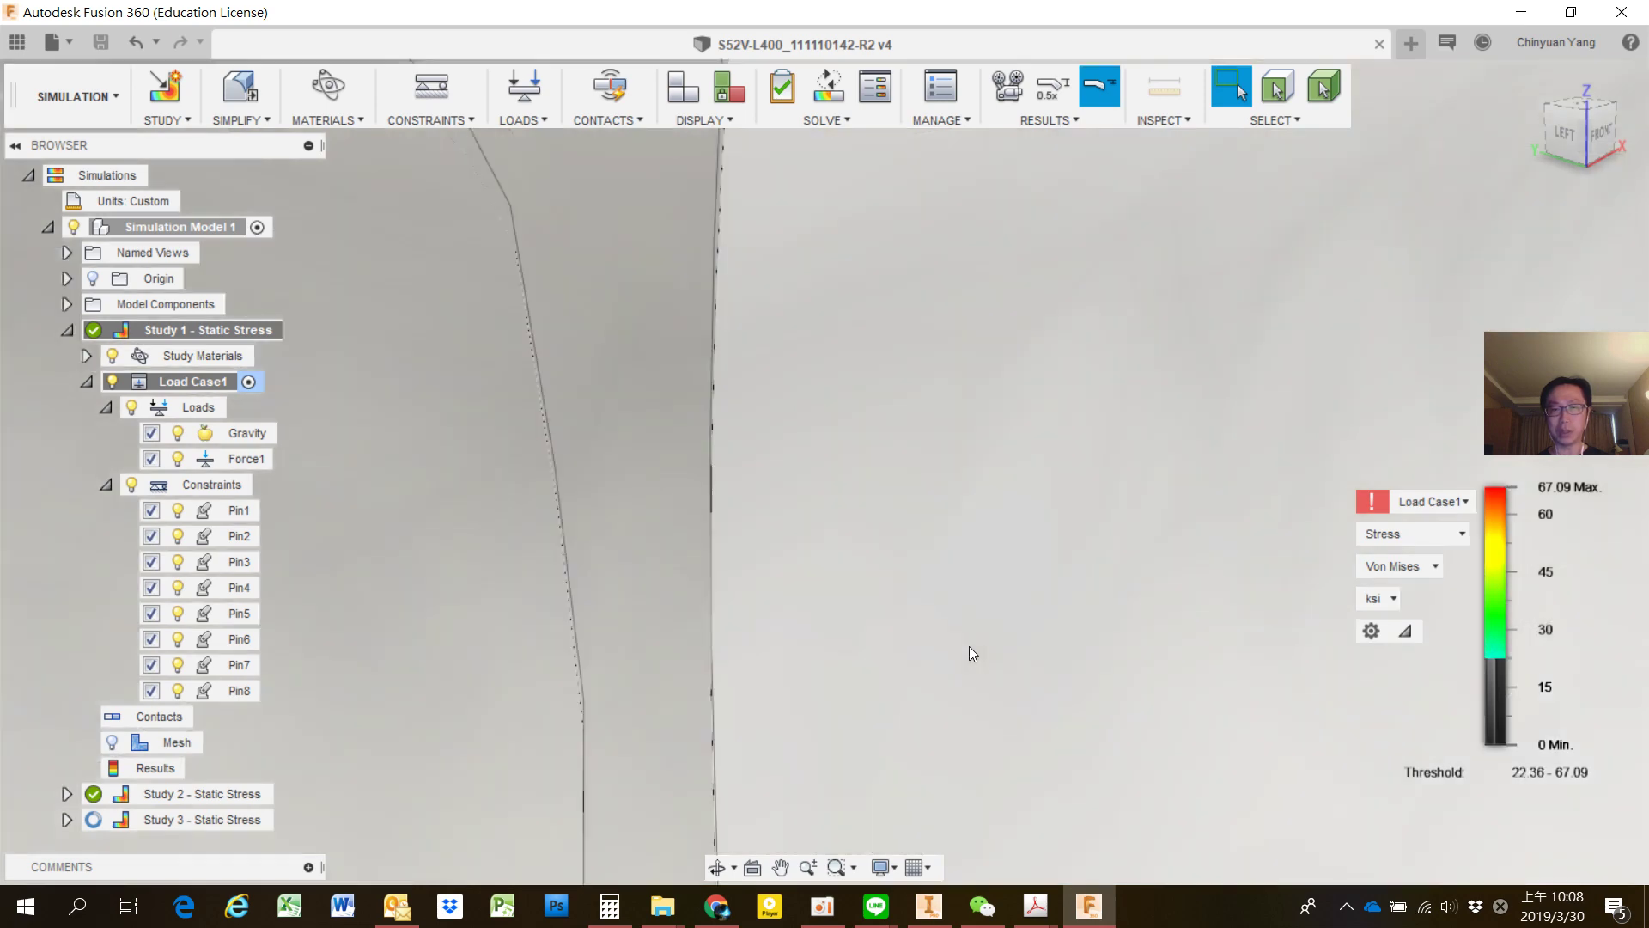
pyautogui.scroll(-3, 969, 646)
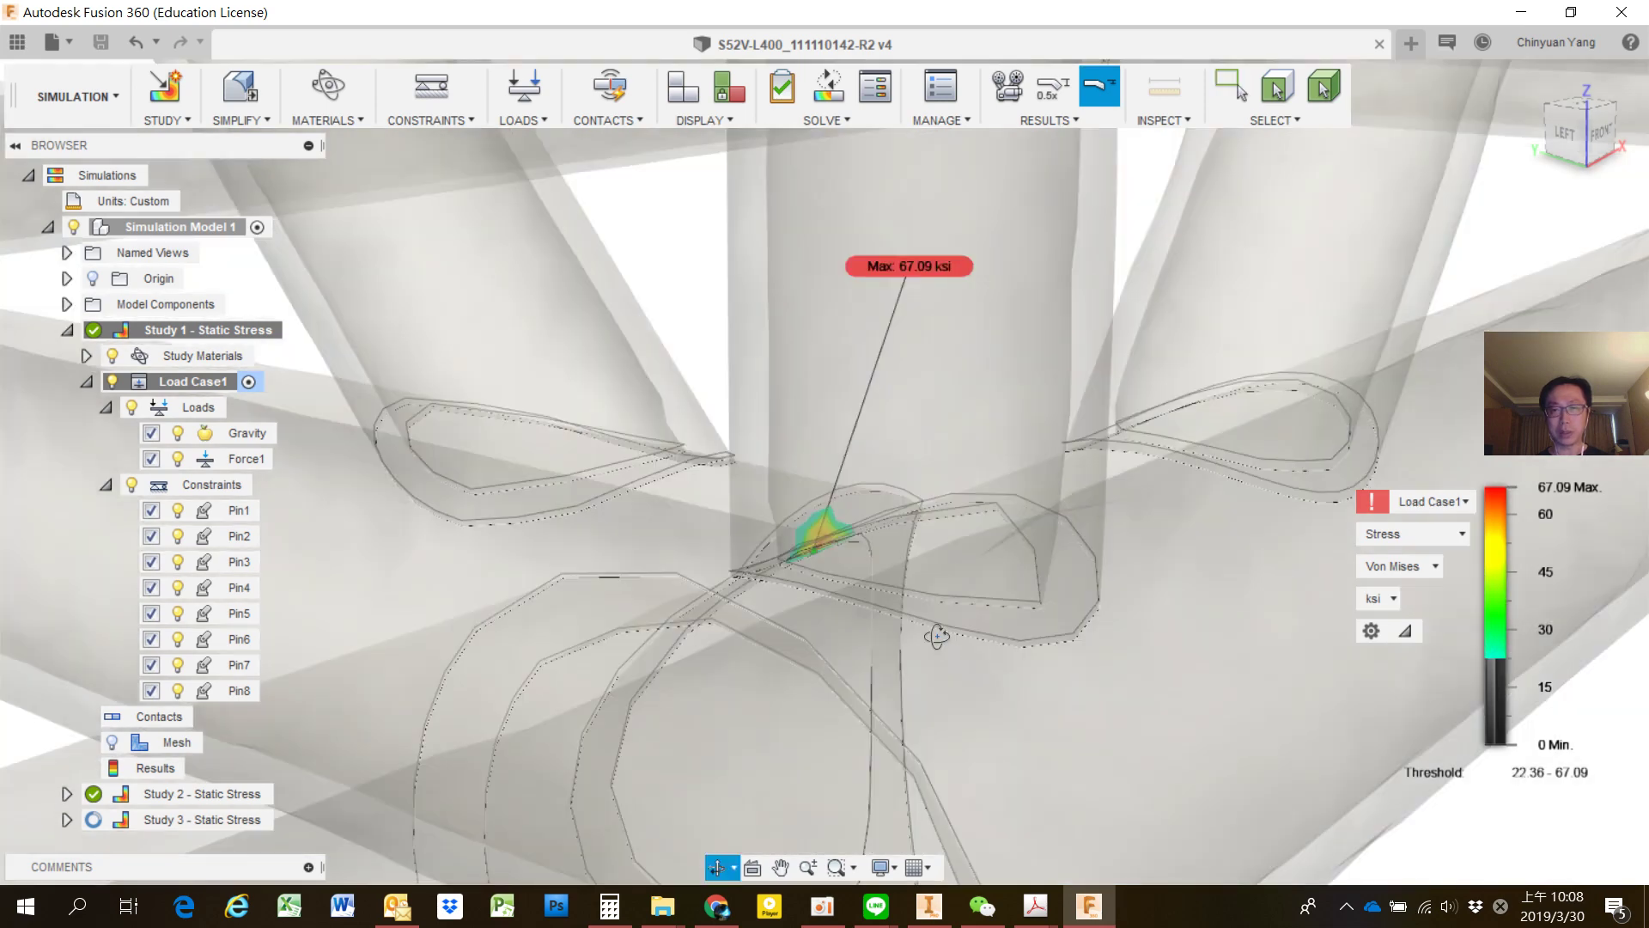
pyautogui.scroll(3, 936, 638)
pyautogui.moveTo(937, 637); pyautogui.dragTo(894, 249, button='middle')
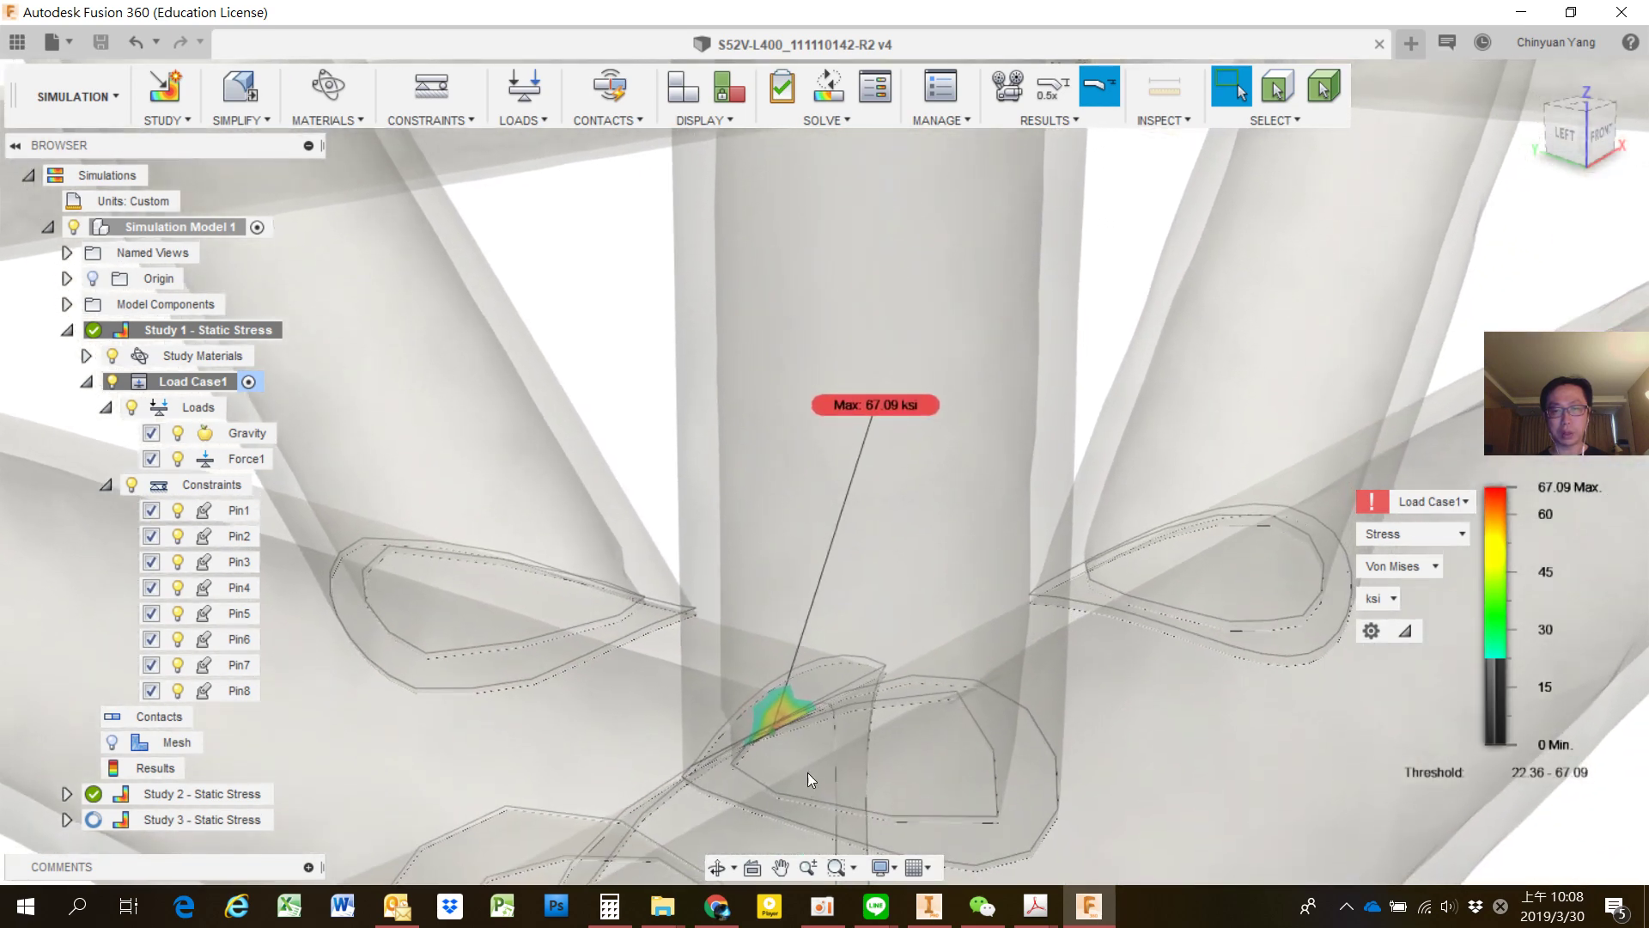
pyautogui.moveTo(807, 772); pyautogui.dragTo(884, 301, button='middle')
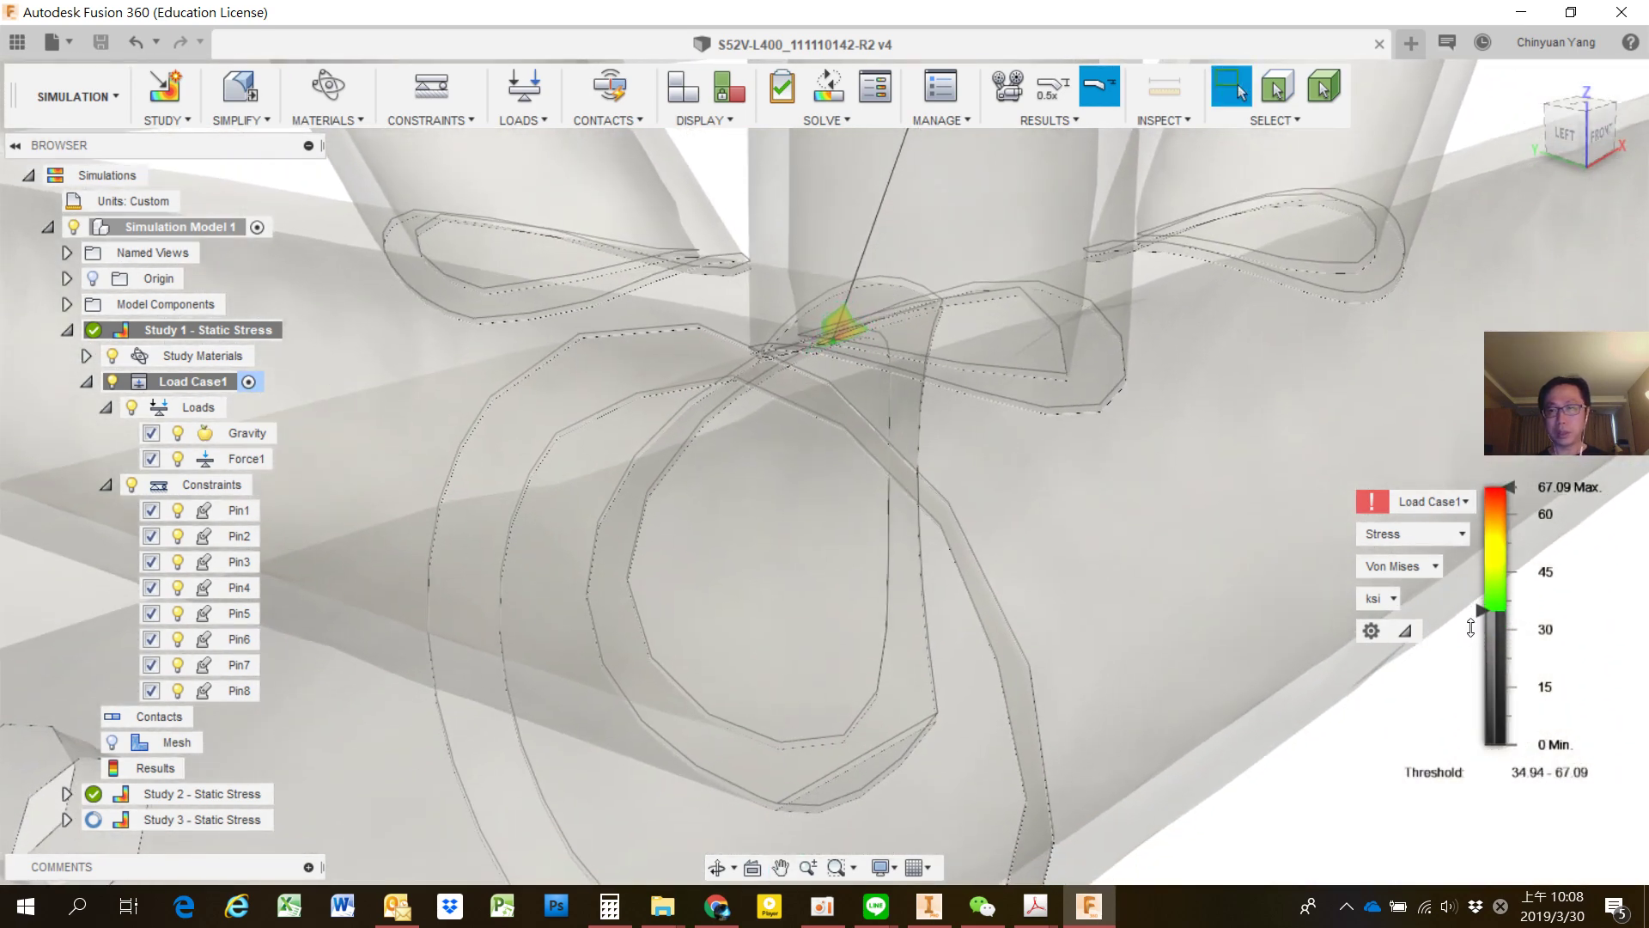
# Lower the threshold to reveal more stress contour and inspect the tube joint closely.
pyautogui.moveTo(1471, 628); pyautogui.dragTo(1463, 672)
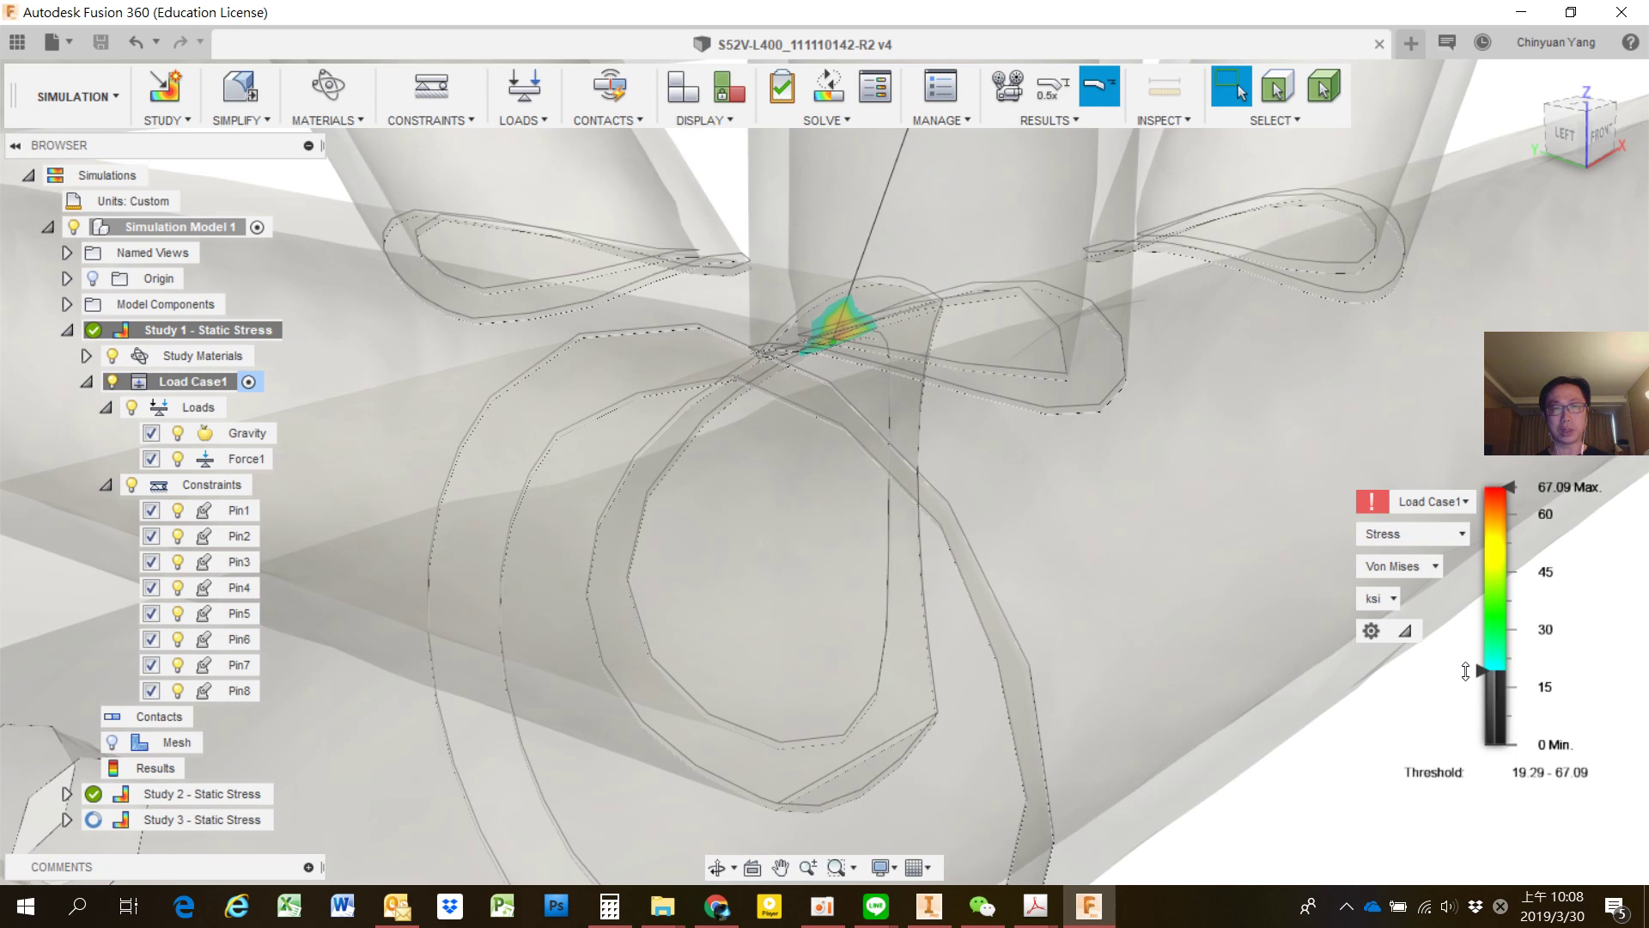
pyautogui.scroll(-10, 1286, 643)
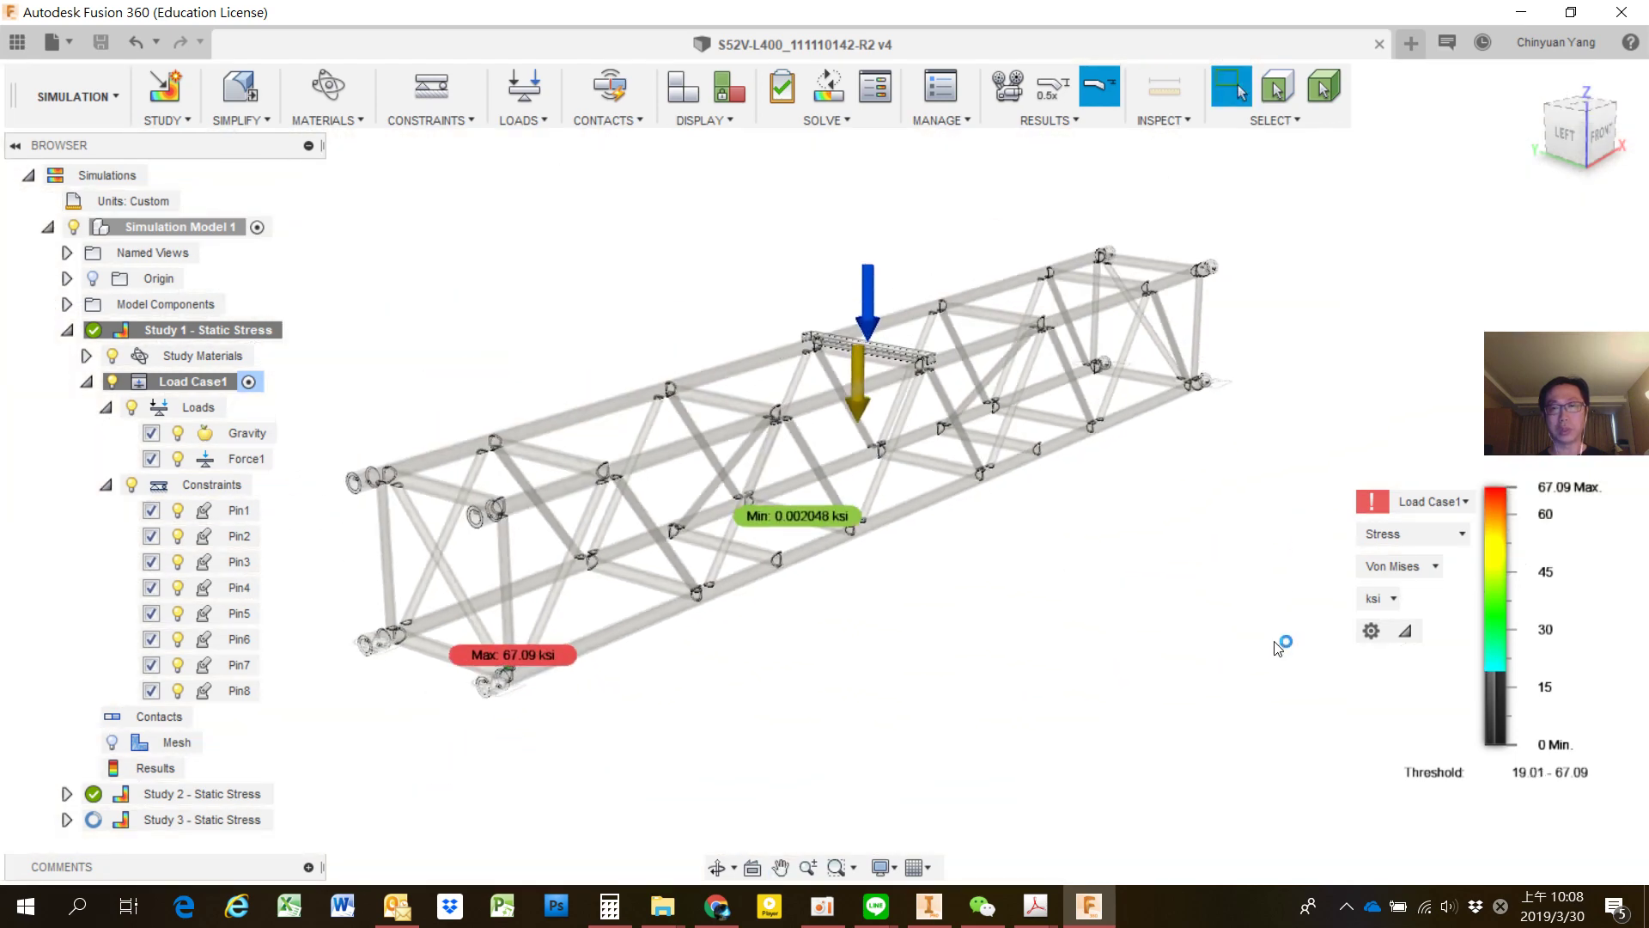
pyautogui.moveTo(1285, 641); pyautogui.dragTo(484, 683, button='middle')
pyautogui.scroll(10, 483, 683)
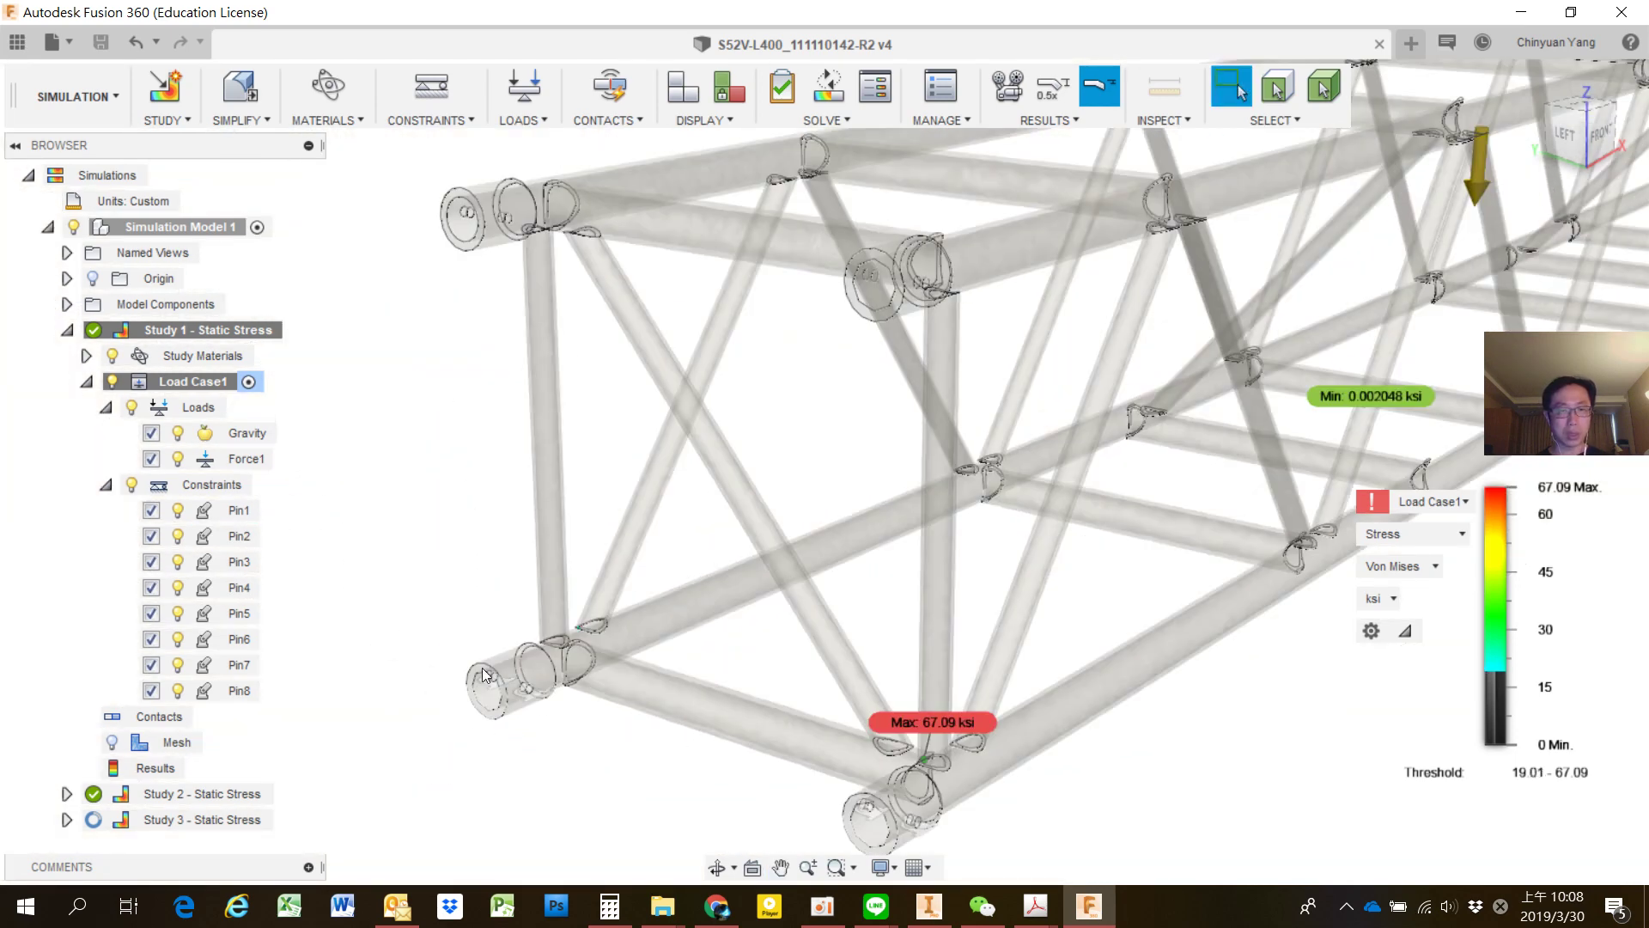
pyautogui.keyDown('shift'); pyautogui.moveTo(761, 608); pyautogui.dragTo(748, 640, button='middle'); pyautogui.keyUp('shift')
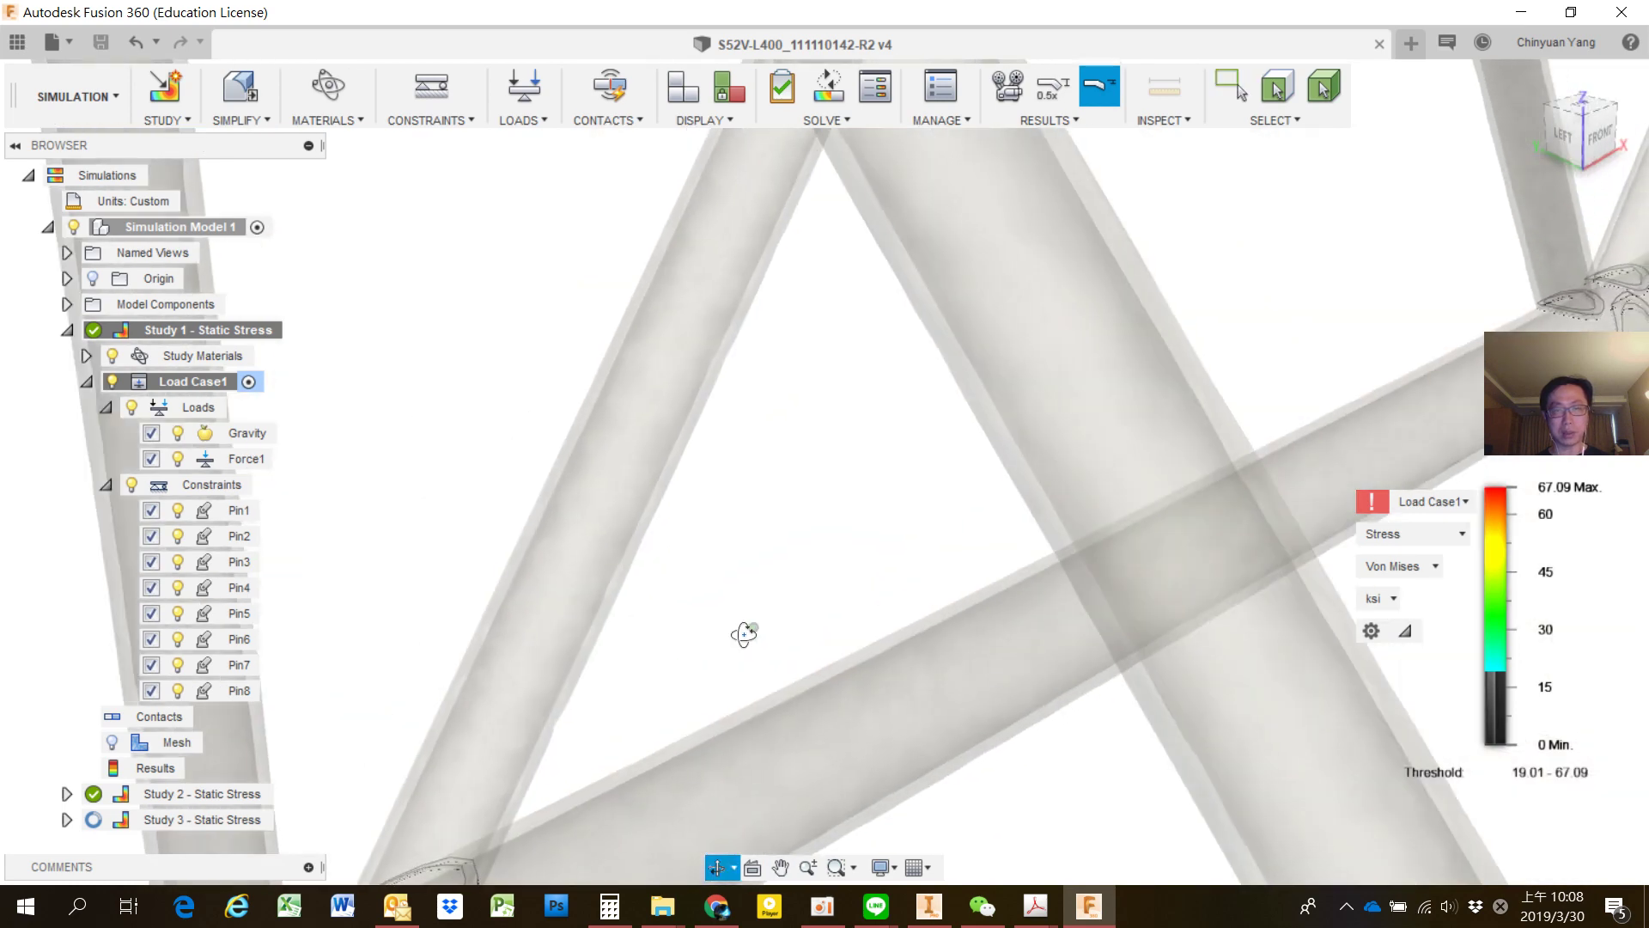
pyautogui.scroll(-10, 747, 638)
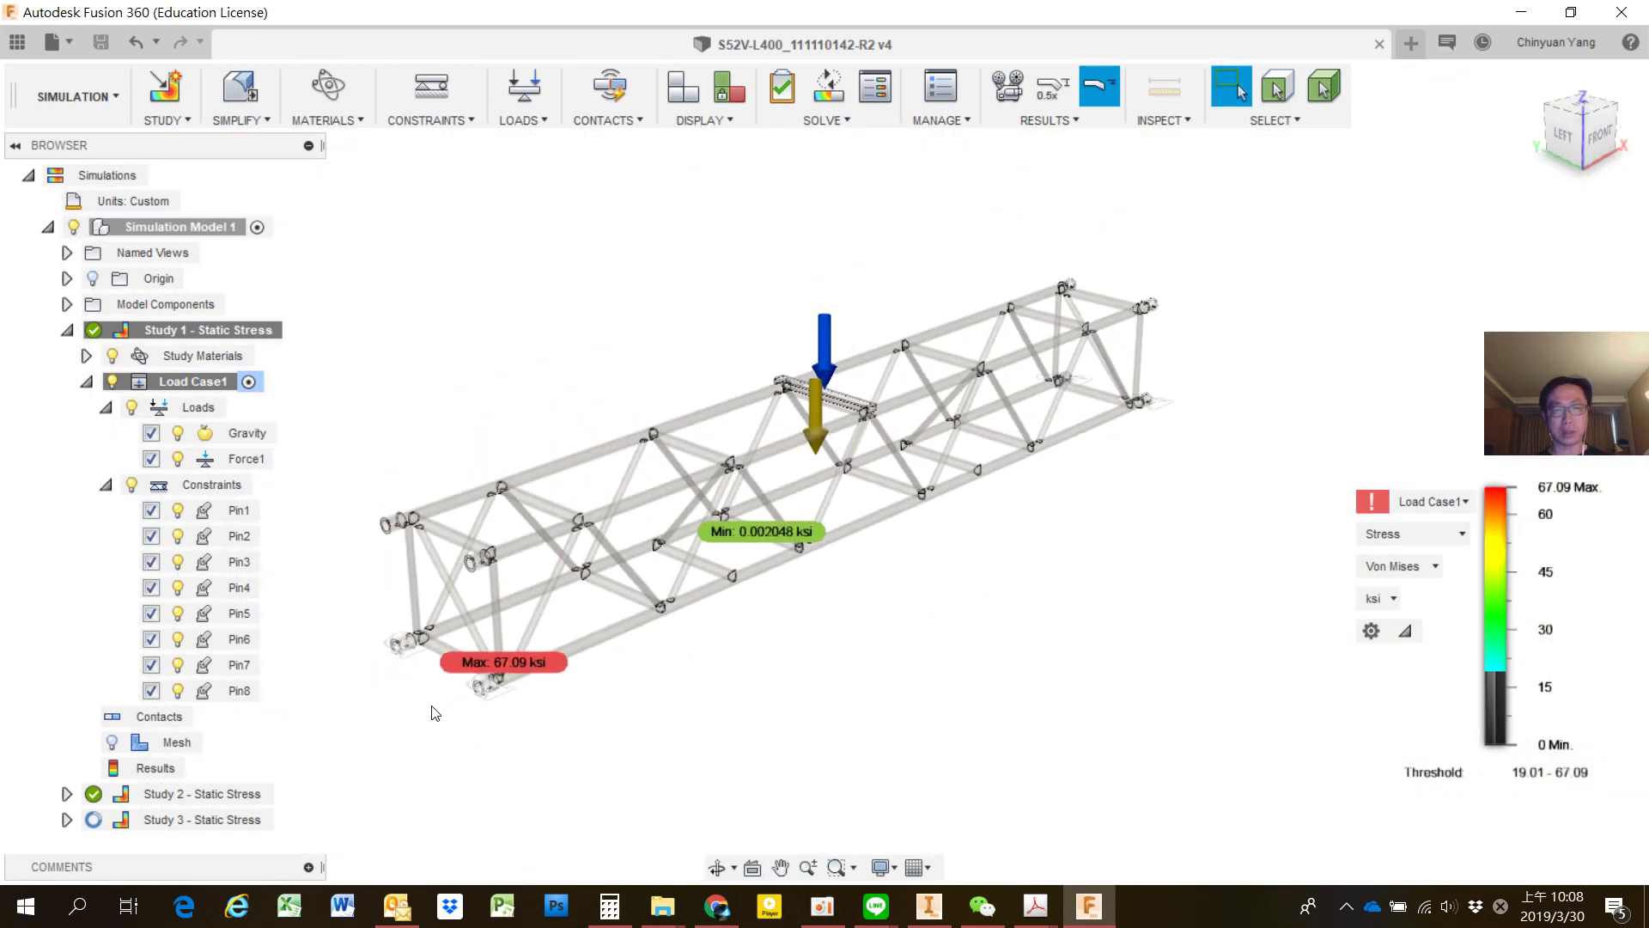
pyautogui.scroll(5, 436, 713)
pyautogui.scroll(5, 663, 627)
pyautogui.scroll(3, 778, 452)
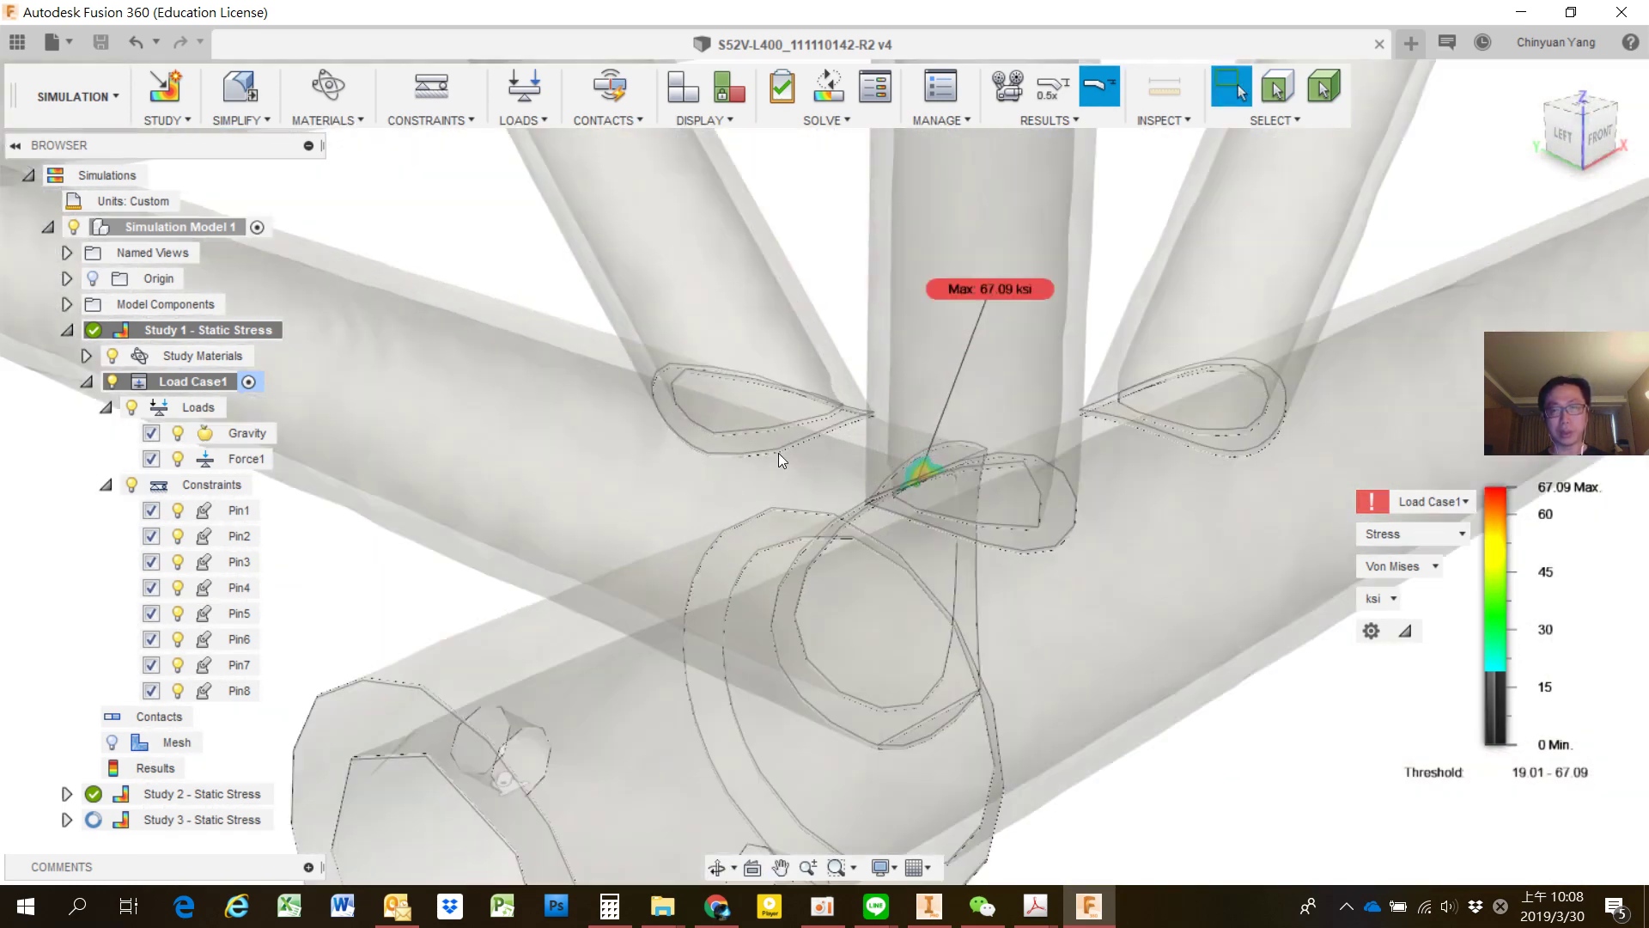
pyautogui.scroll(3, 888, 468)
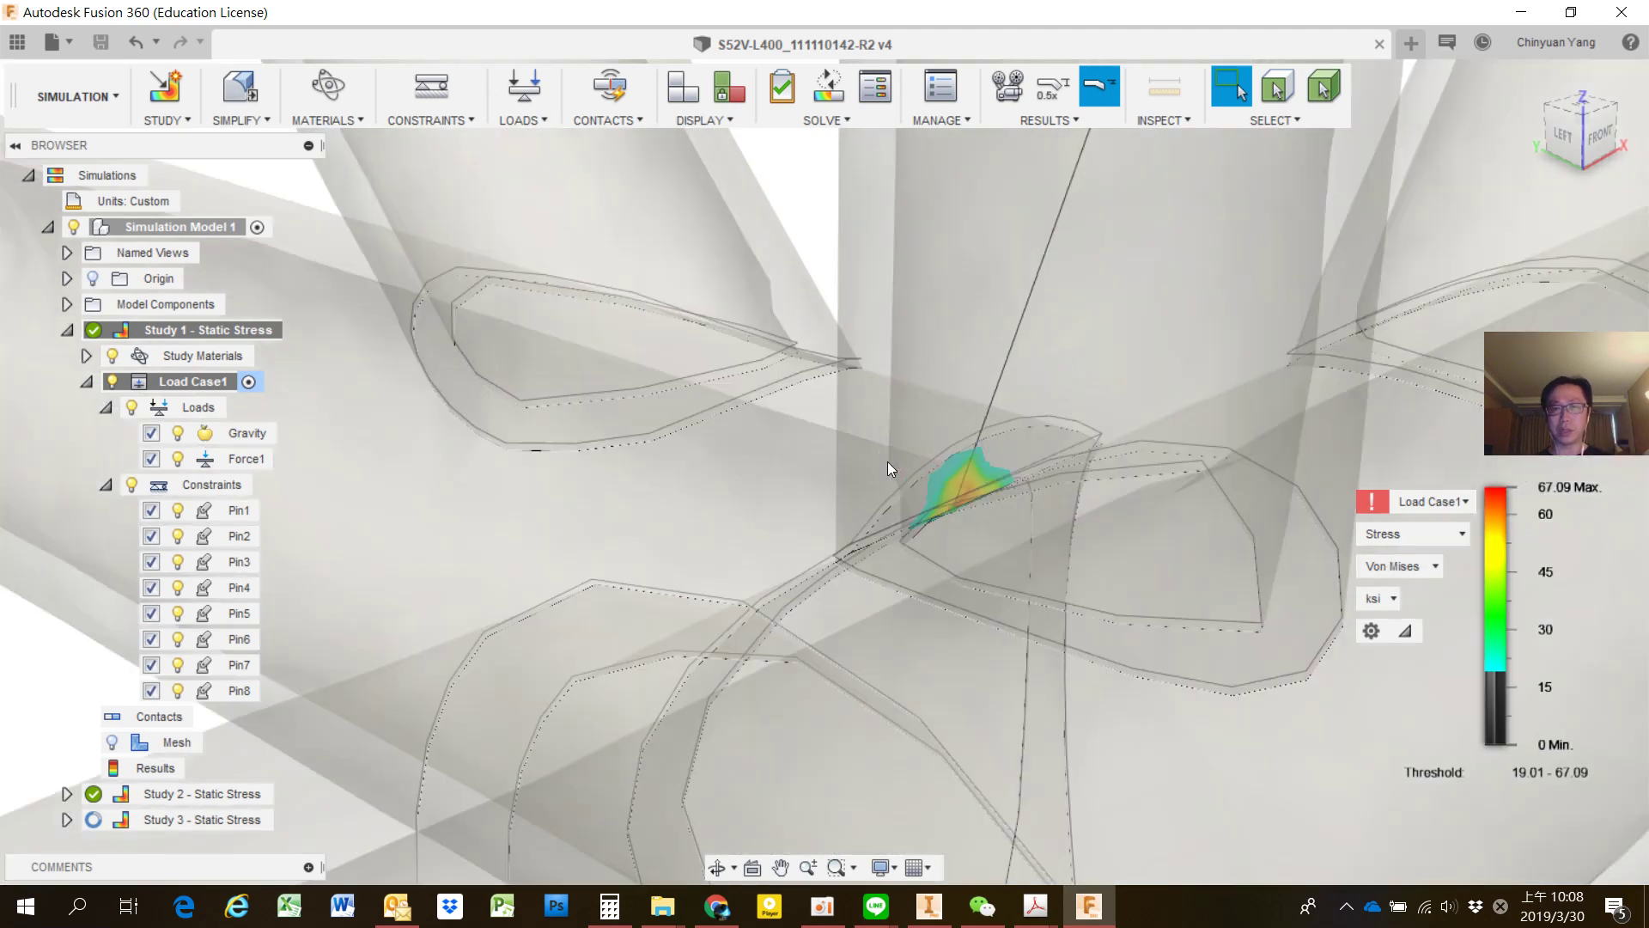
pyautogui.scroll(3, 961, 554)
pyautogui.scroll(2, 966, 558)
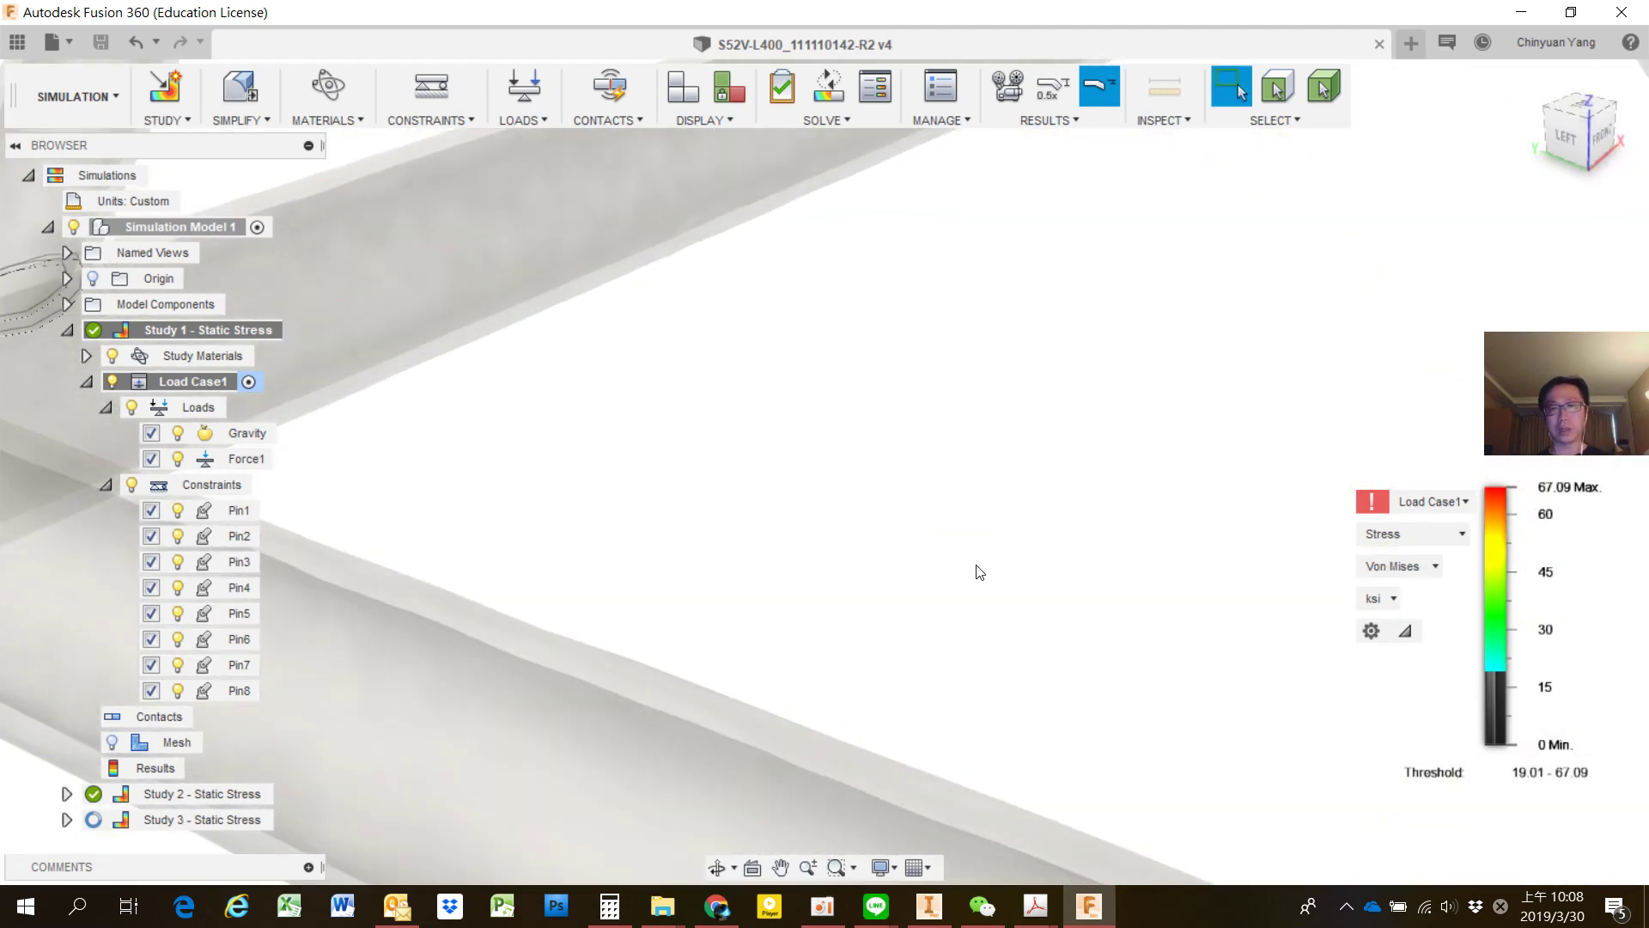
pyautogui.scroll(-5, 969, 532)
pyautogui.scroll(-3, 851, 527)
# View the hotspot from the back-left and raise the threshold to about 38.3 ksi.
pyautogui.moveTo(1074, 588)
pyautogui.keyDown('shift'); pyautogui.mouseDown(button='middle')
pyautogui.moveTo(1248, 578)
pyautogui.moveTo(1184, 592)
pyautogui.mouseUp(button='middle'); pyautogui.keyUp('shift')
pyautogui.scroll(2, 1184, 593)
pyautogui.scroll(3, 1051, 617)
pyautogui.scroll(2, 1049, 617)
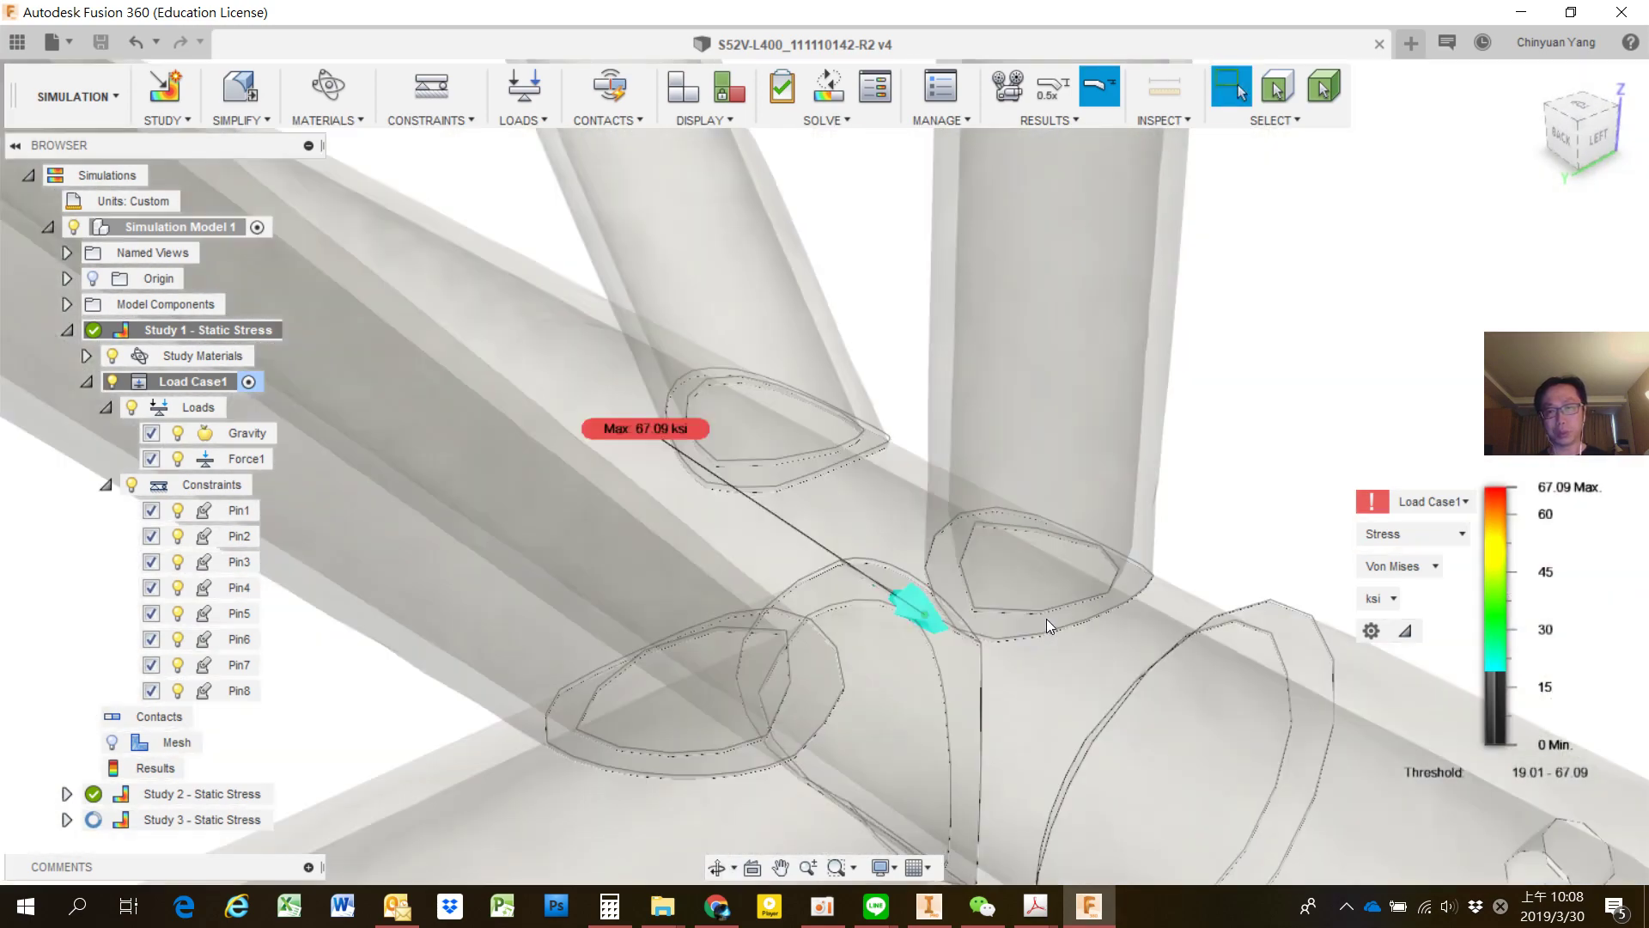
pyautogui.scroll(3, 905, 657)
pyautogui.scroll(-3, 906, 657)
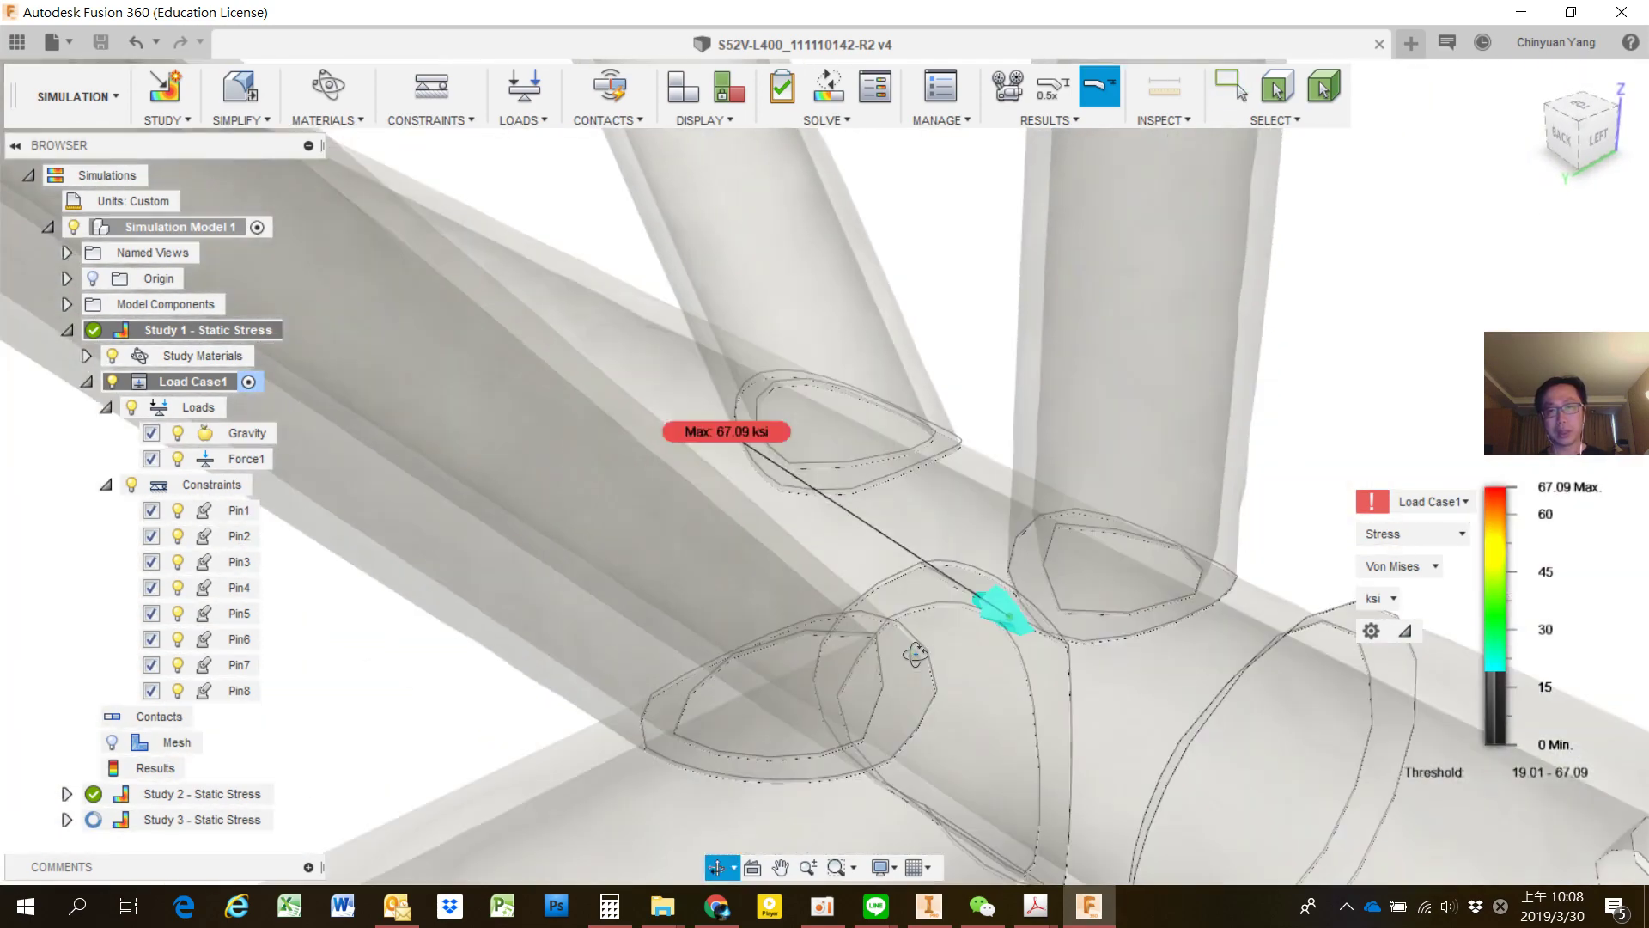
pyautogui.keyDown('shift'); pyautogui.moveTo(909, 657); pyautogui.dragTo(925, 575, button='middle'); pyautogui.keyUp('shift')
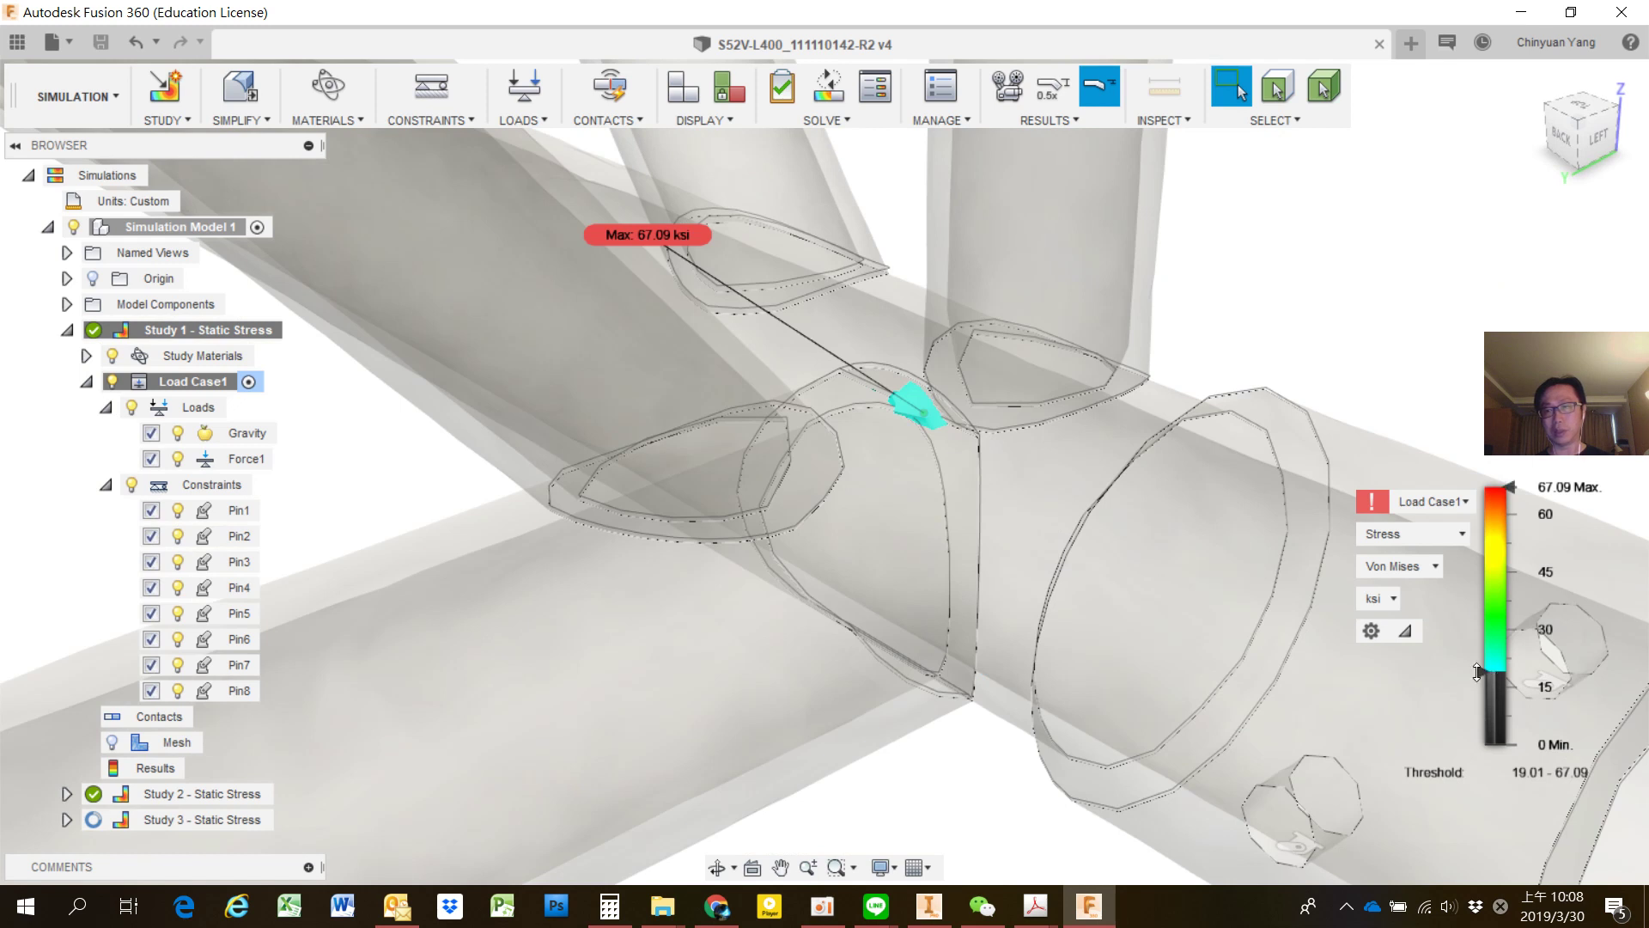
pyautogui.moveTo(1479, 681); pyautogui.dragTo(1479, 660)
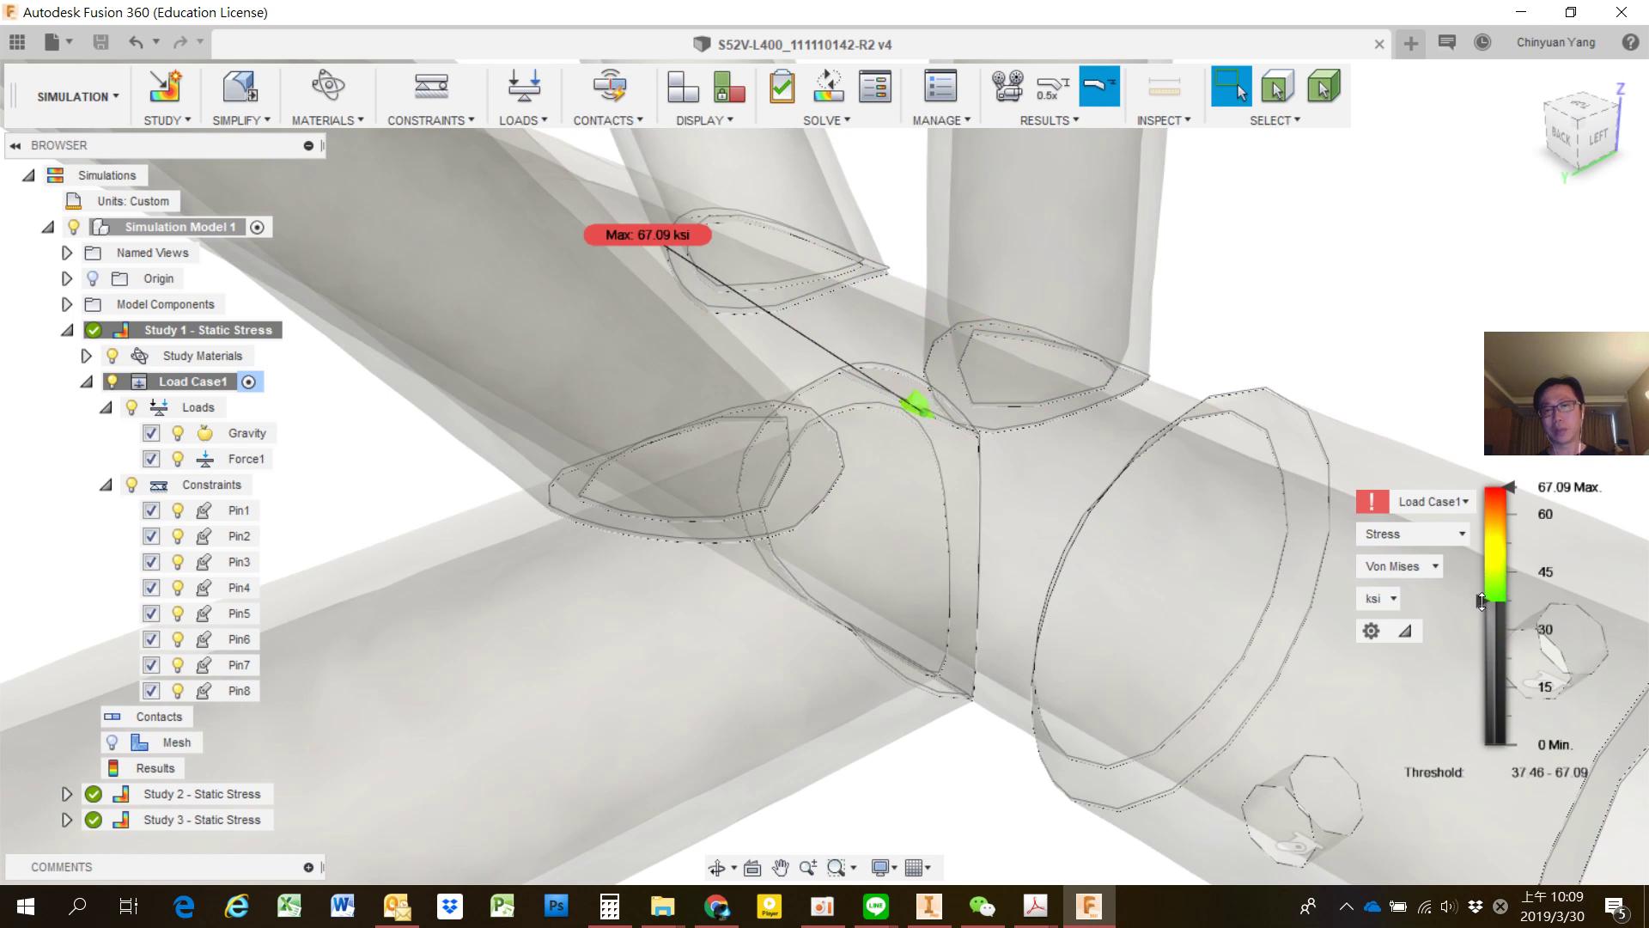
pyautogui.moveTo(1481, 602); pyautogui.dragTo(1481, 595)
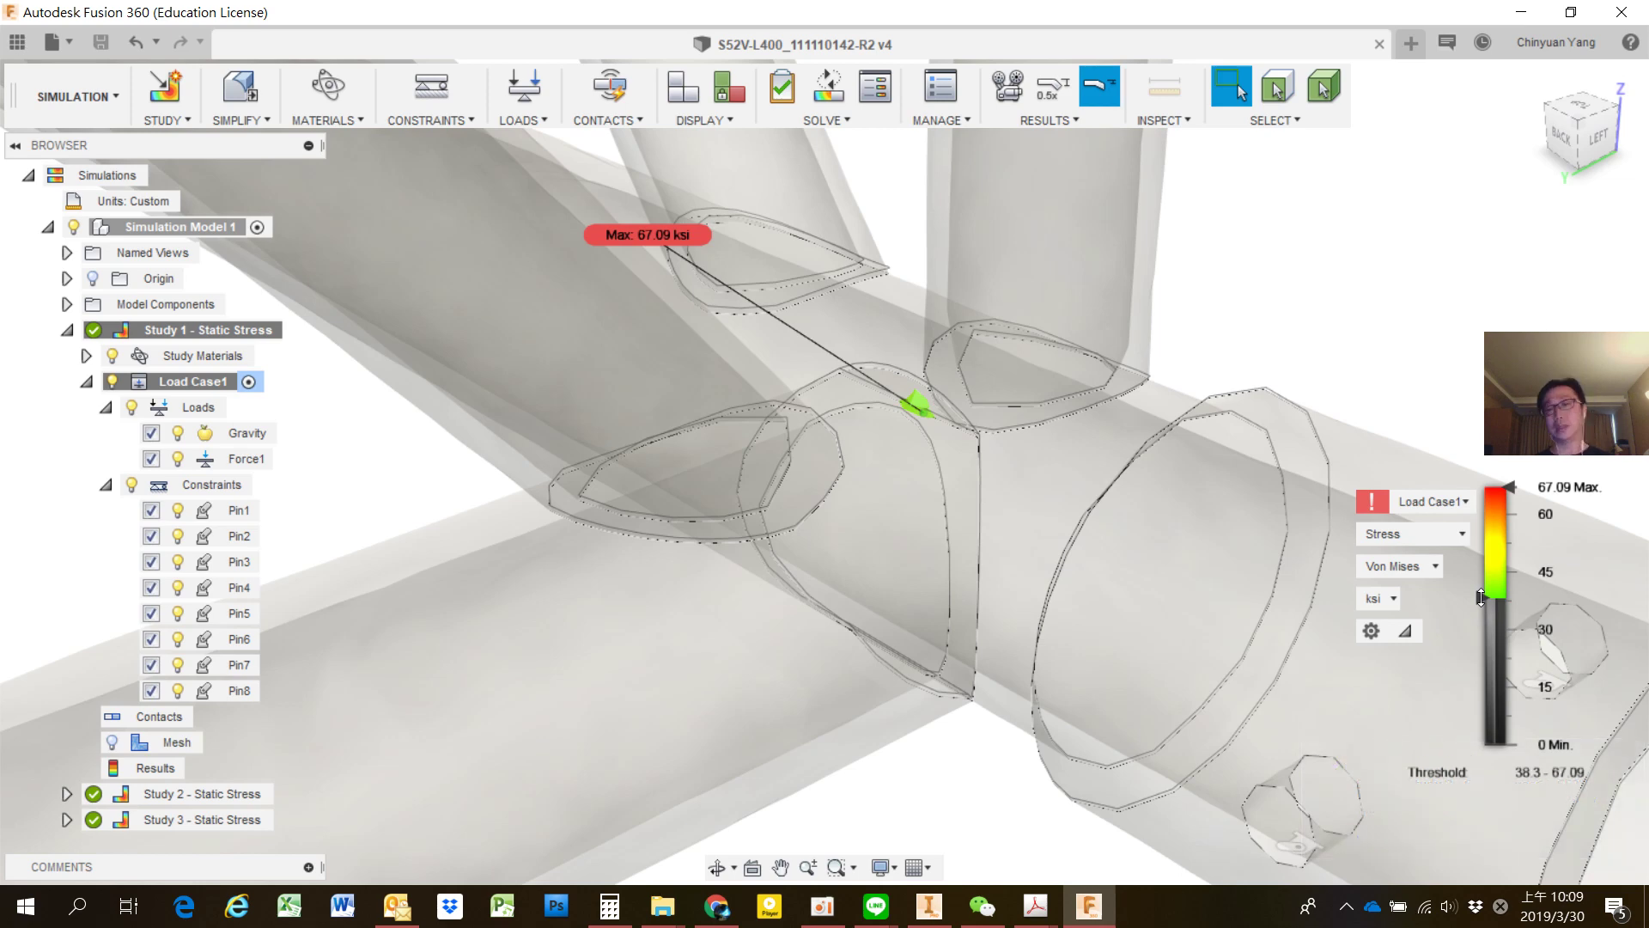
# Clear the stress threshold so the whole truss is coloured up to 67.09 ksi, reviewing the joint.
pyautogui.click(111, 744)
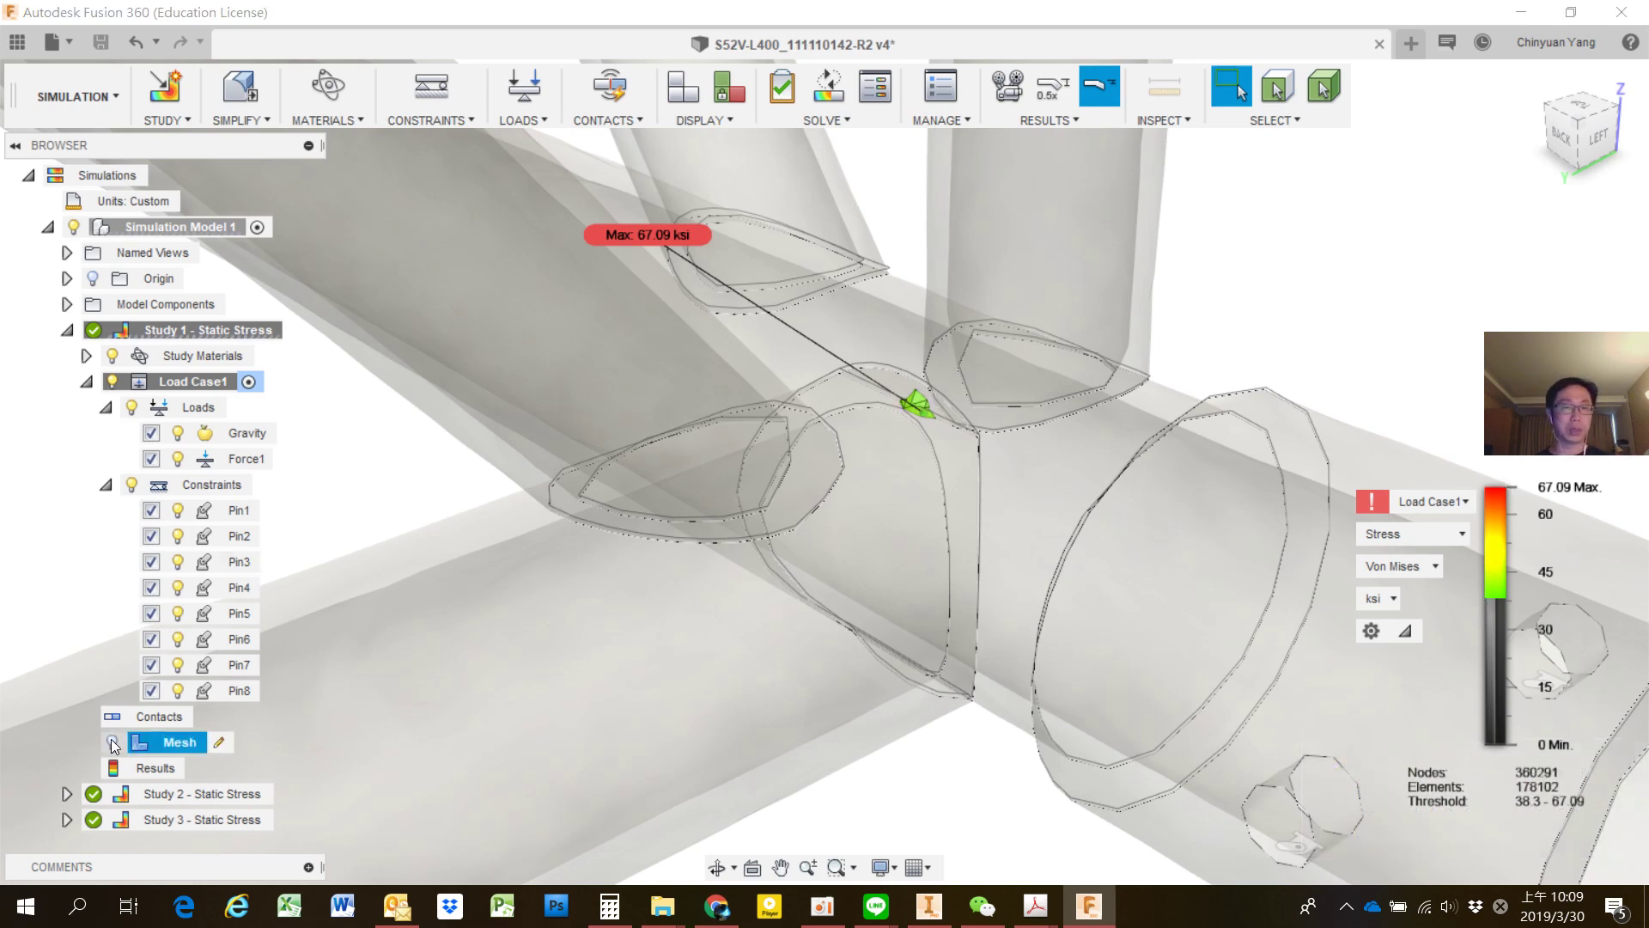
pyautogui.scroll(-5, 998, 524)
pyautogui.moveTo(1494, 605)
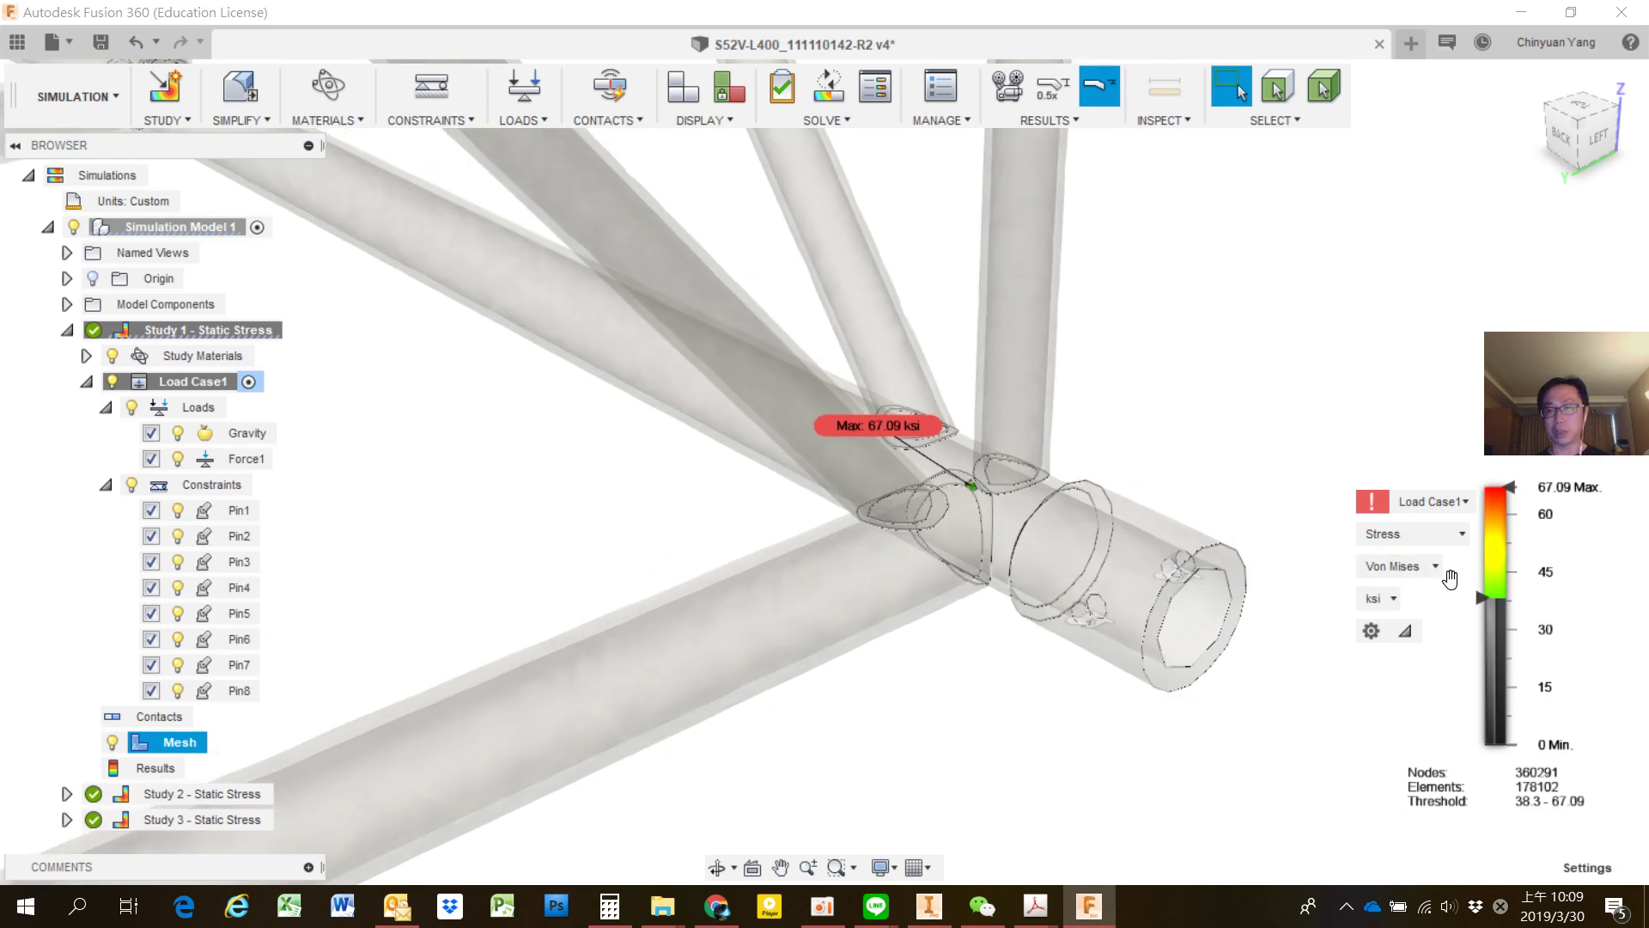
pyautogui.moveTo(1481, 598); pyautogui.dragTo(1482, 741)
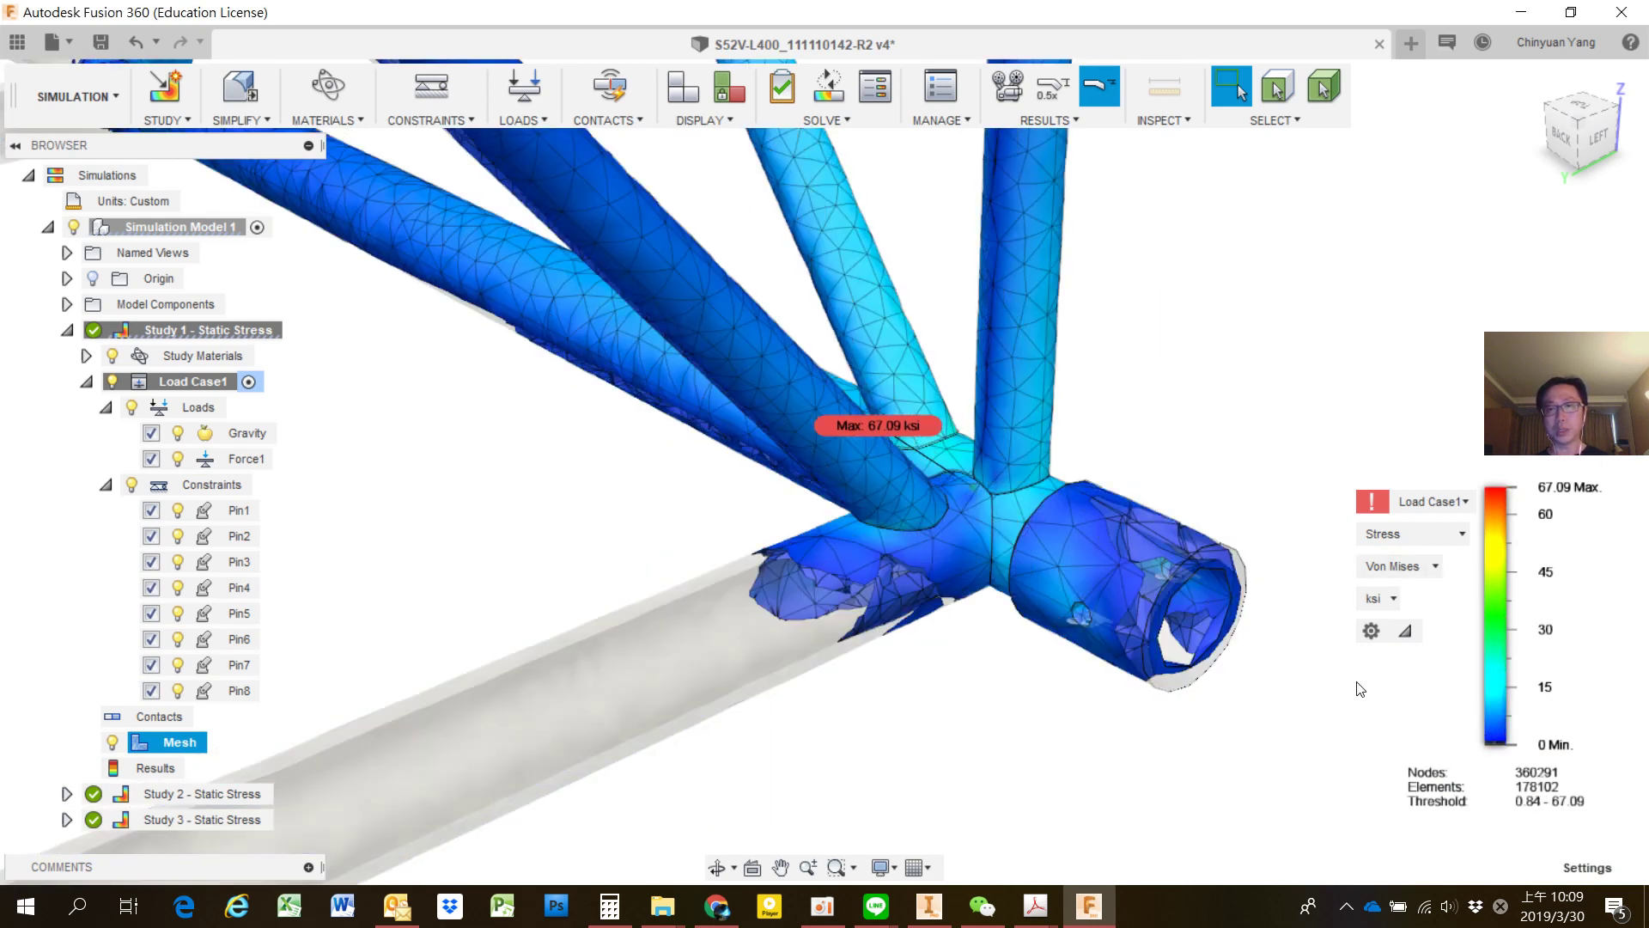
pyautogui.scroll(5, 1080, 539)
pyautogui.scroll(-3, 999, 528)
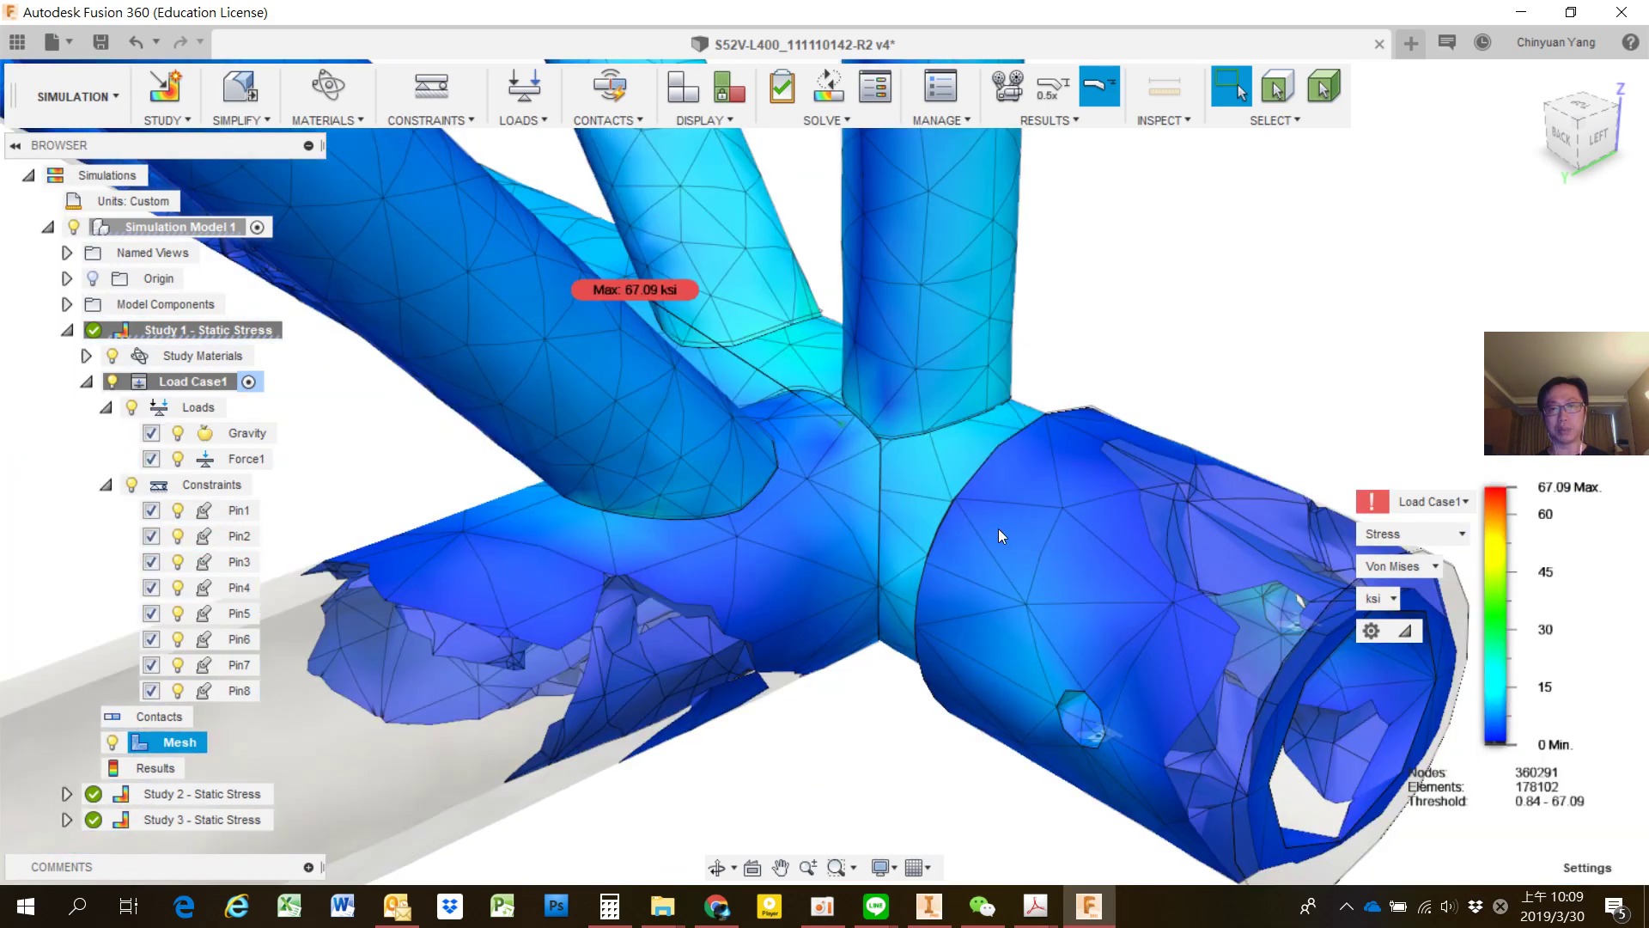
pyautogui.moveTo(924, 516)
pyautogui.keyDown('shift'); pyautogui.mouseDown(button='middle')
pyautogui.moveTo(907, 533)
pyautogui.moveTo(749, 481)
pyautogui.mouseUp(button='middle'); pyautogui.keyUp('shift')
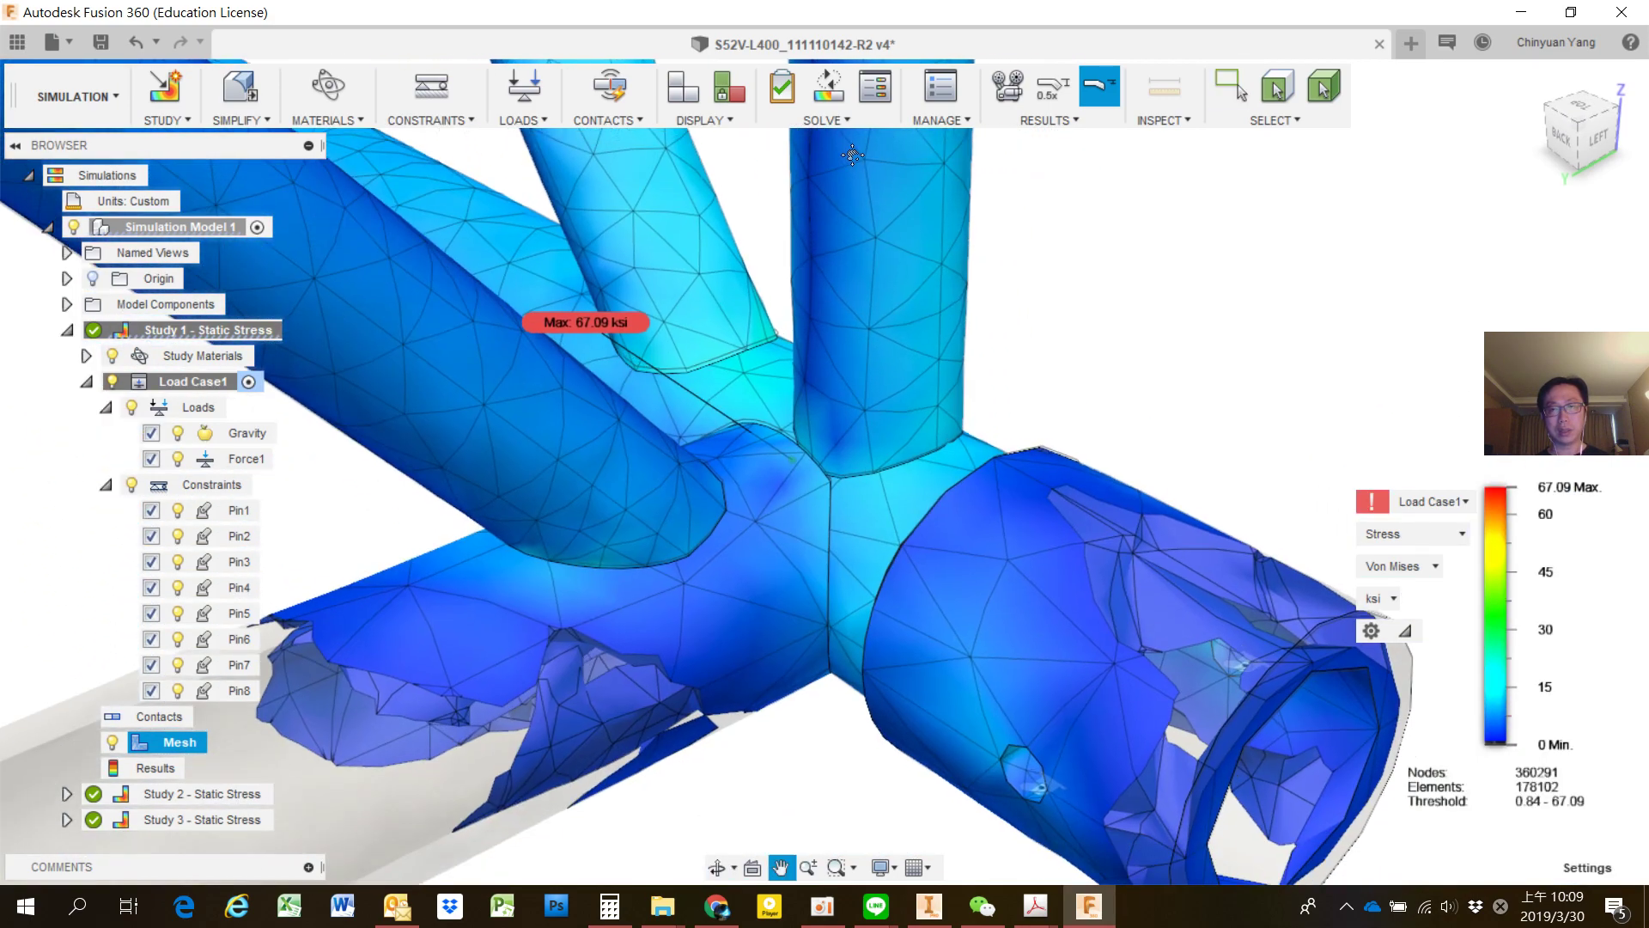
pyautogui.scroll(5, 755, 516)
pyautogui.scroll(-5, 778, 558)
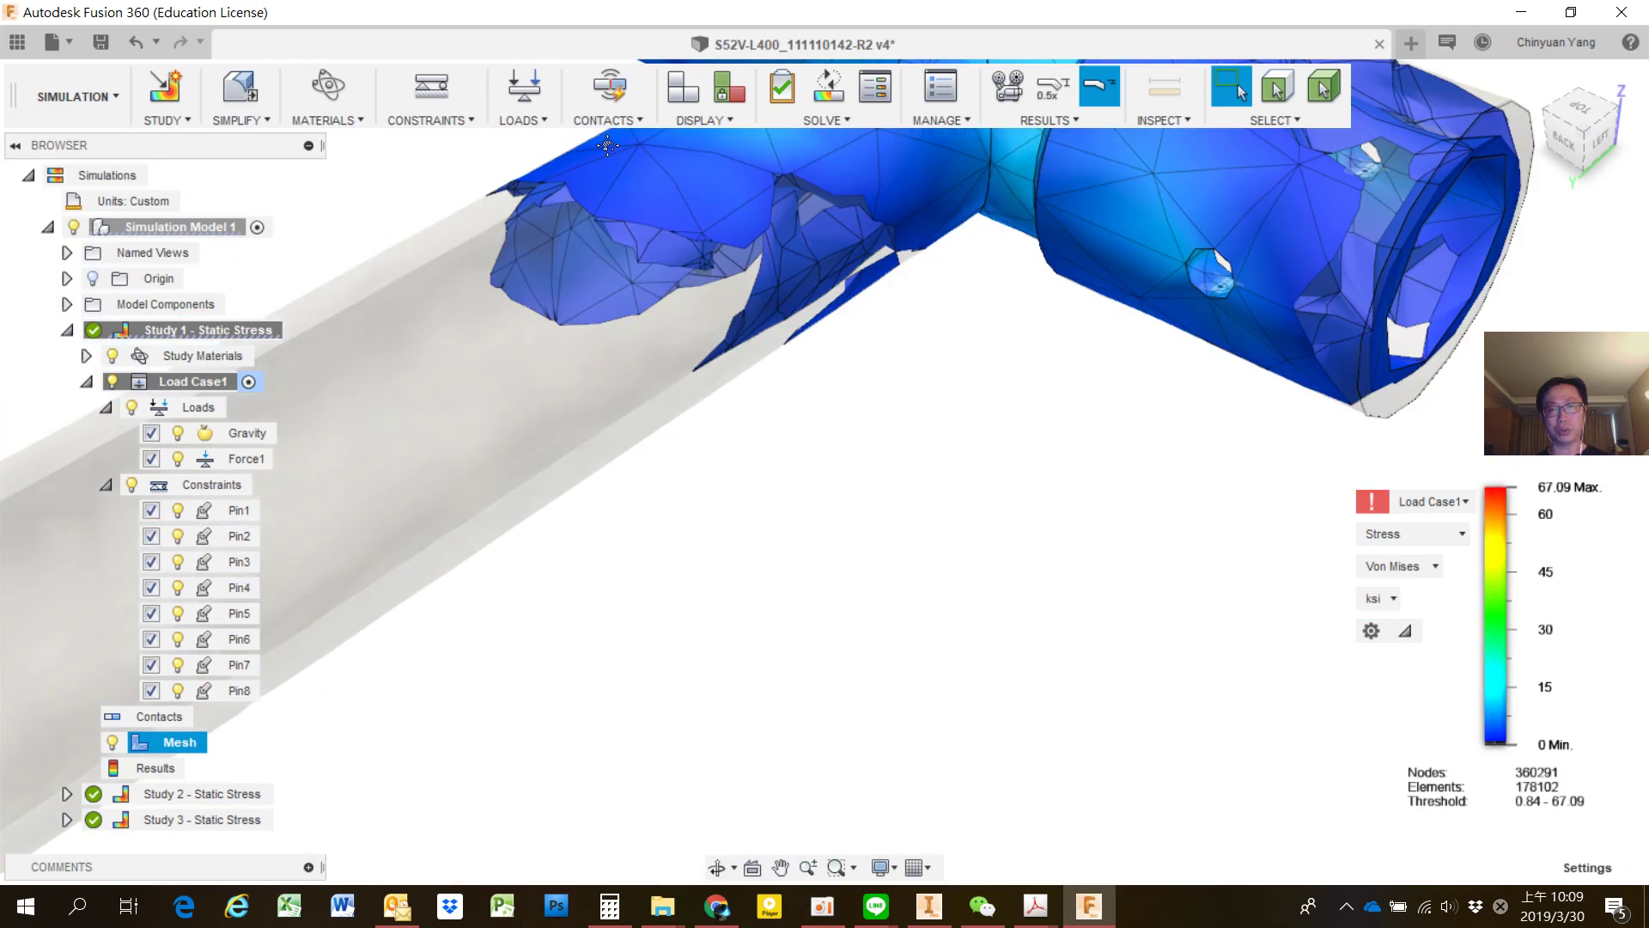
pyautogui.moveTo(778, 558)
pyautogui.mouseDown(button='middle')
pyautogui.moveTo(604, 241)
pyautogui.moveTo(576, 452)
pyautogui.mouseUp(button='middle')
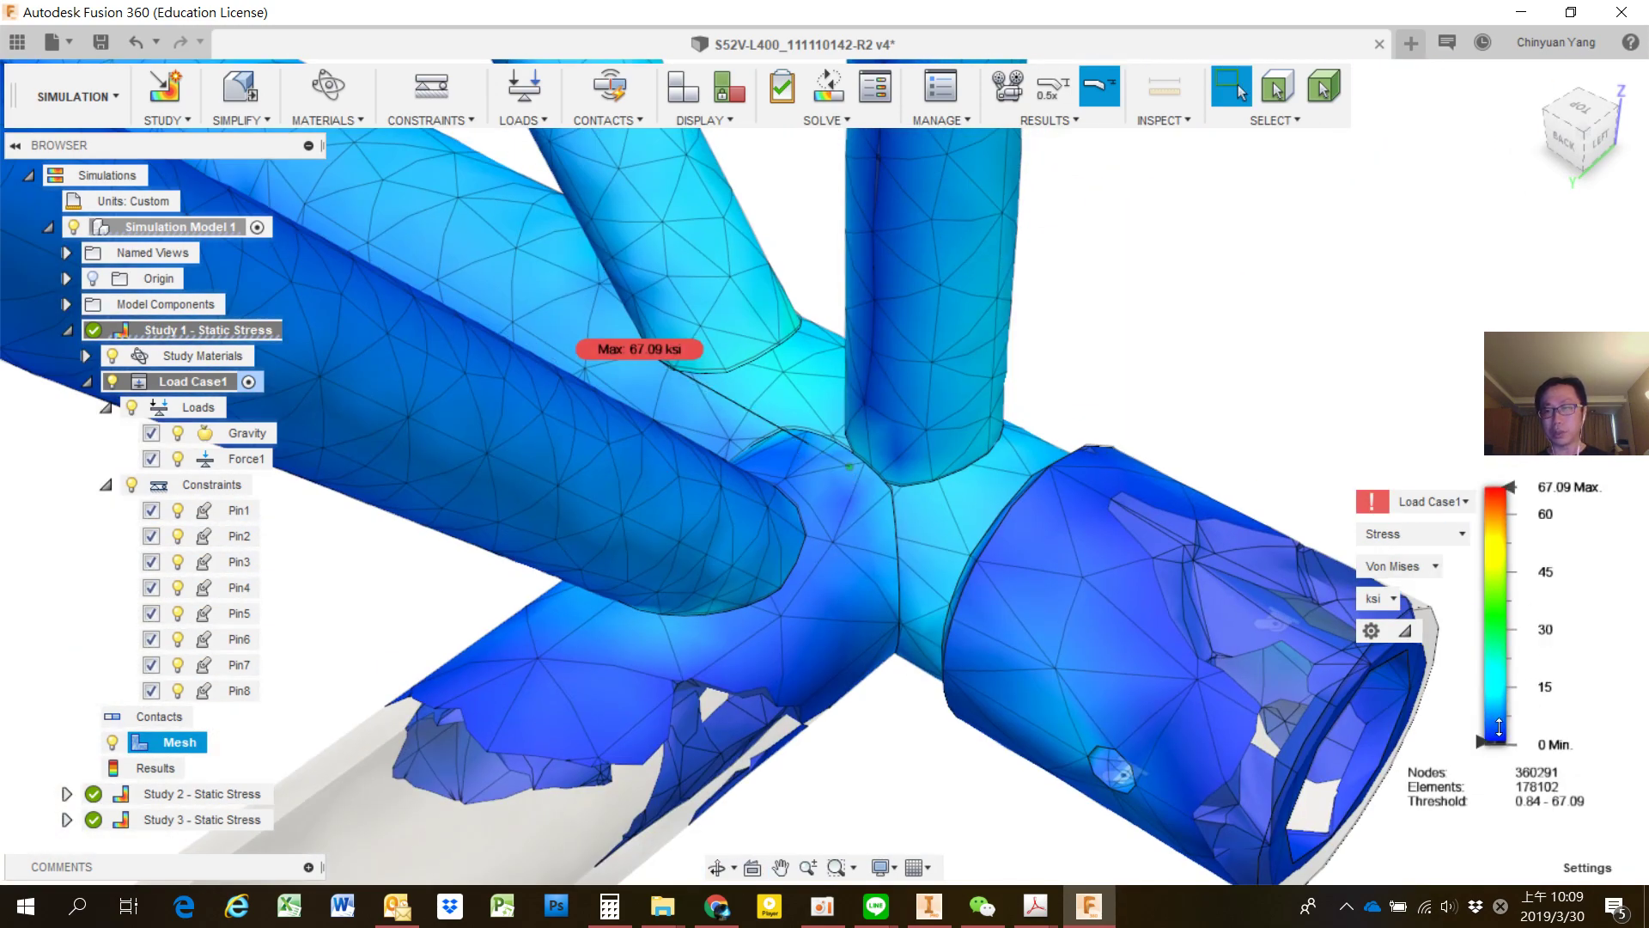
pyautogui.moveTo(1487, 735); pyautogui.dragTo(1484, 669)
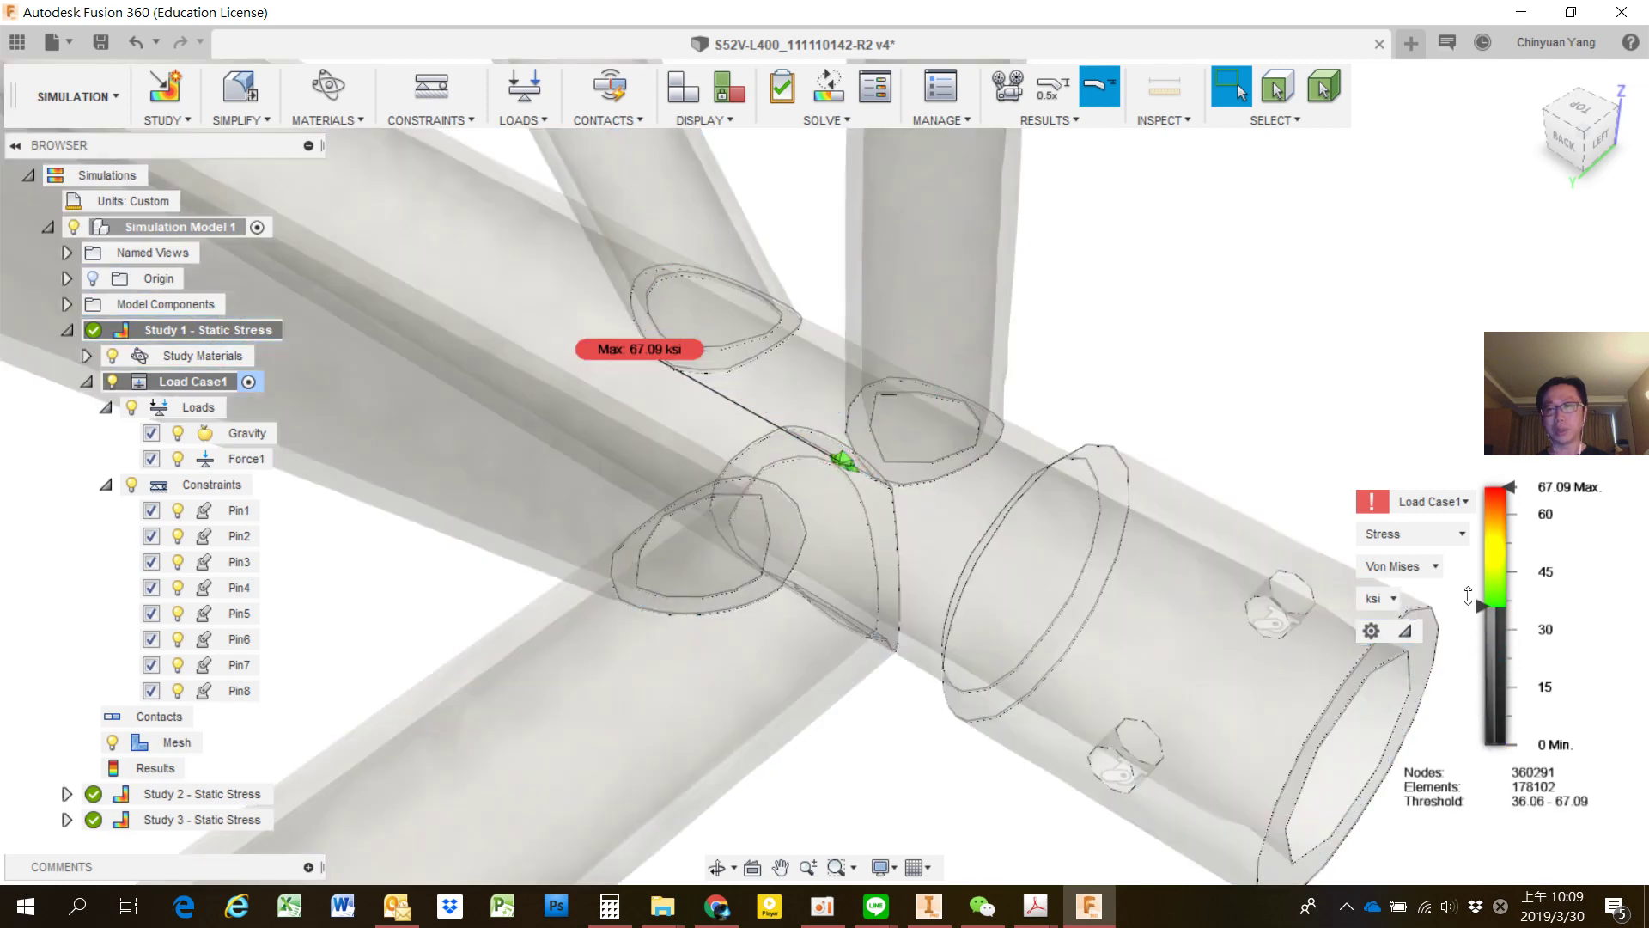
pyautogui.moveTo(1462, 550); pyautogui.dragTo(1476, 805)
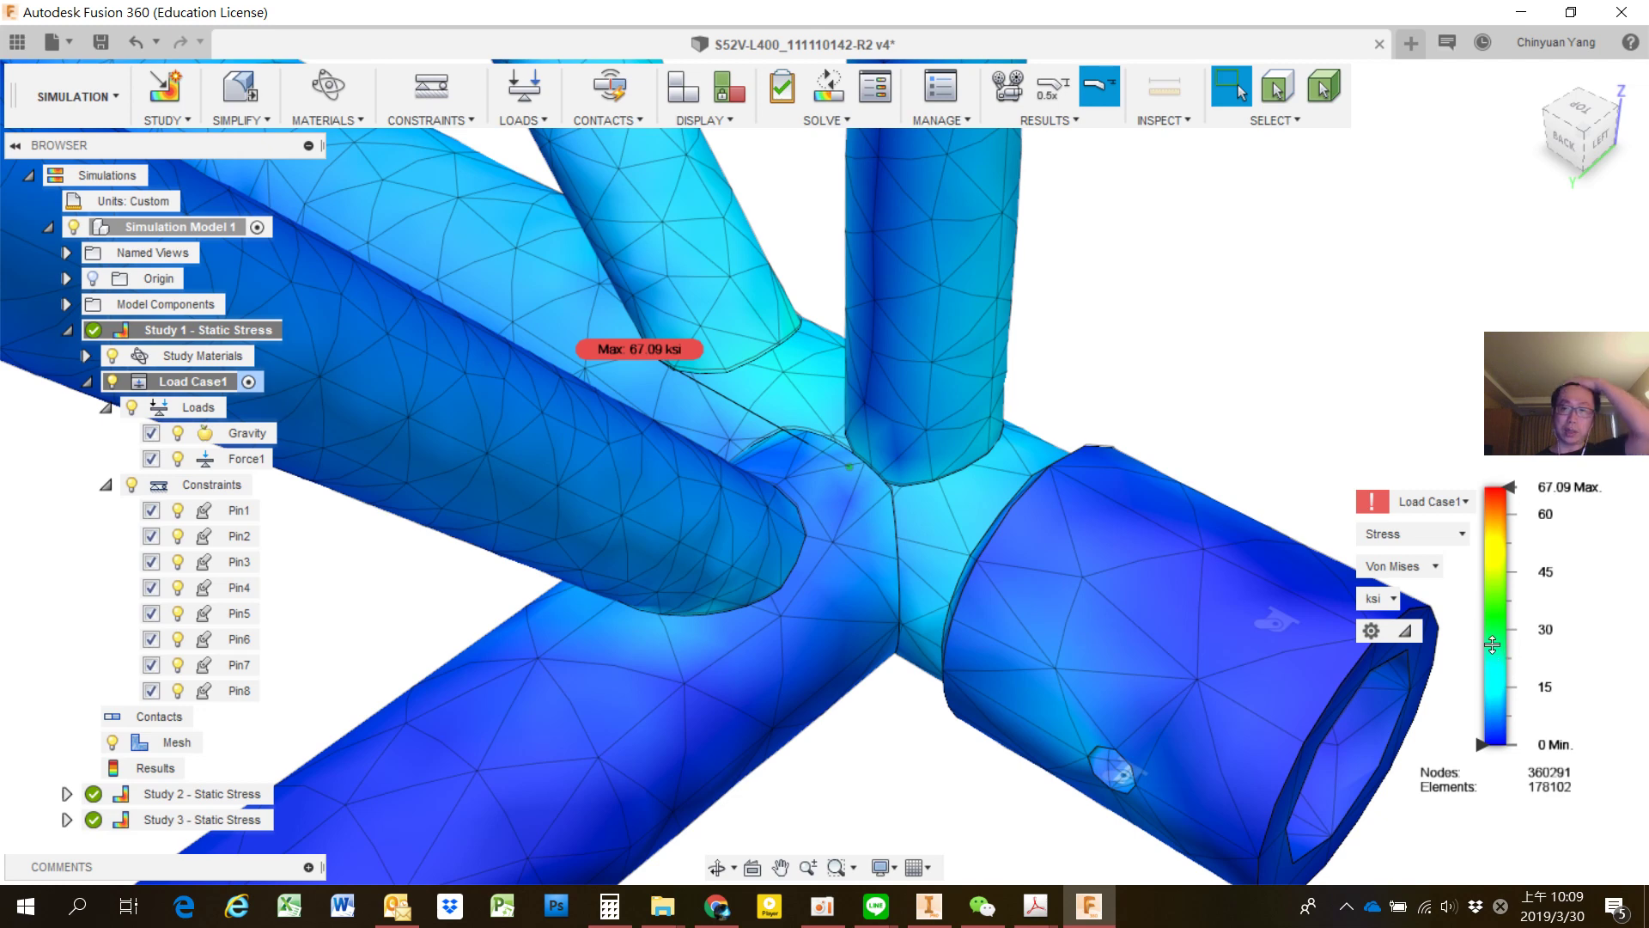
# Plot Study 1's Displacement result with scaled deformation, fitted and orbited end-on.
pyautogui.click(1459, 536)
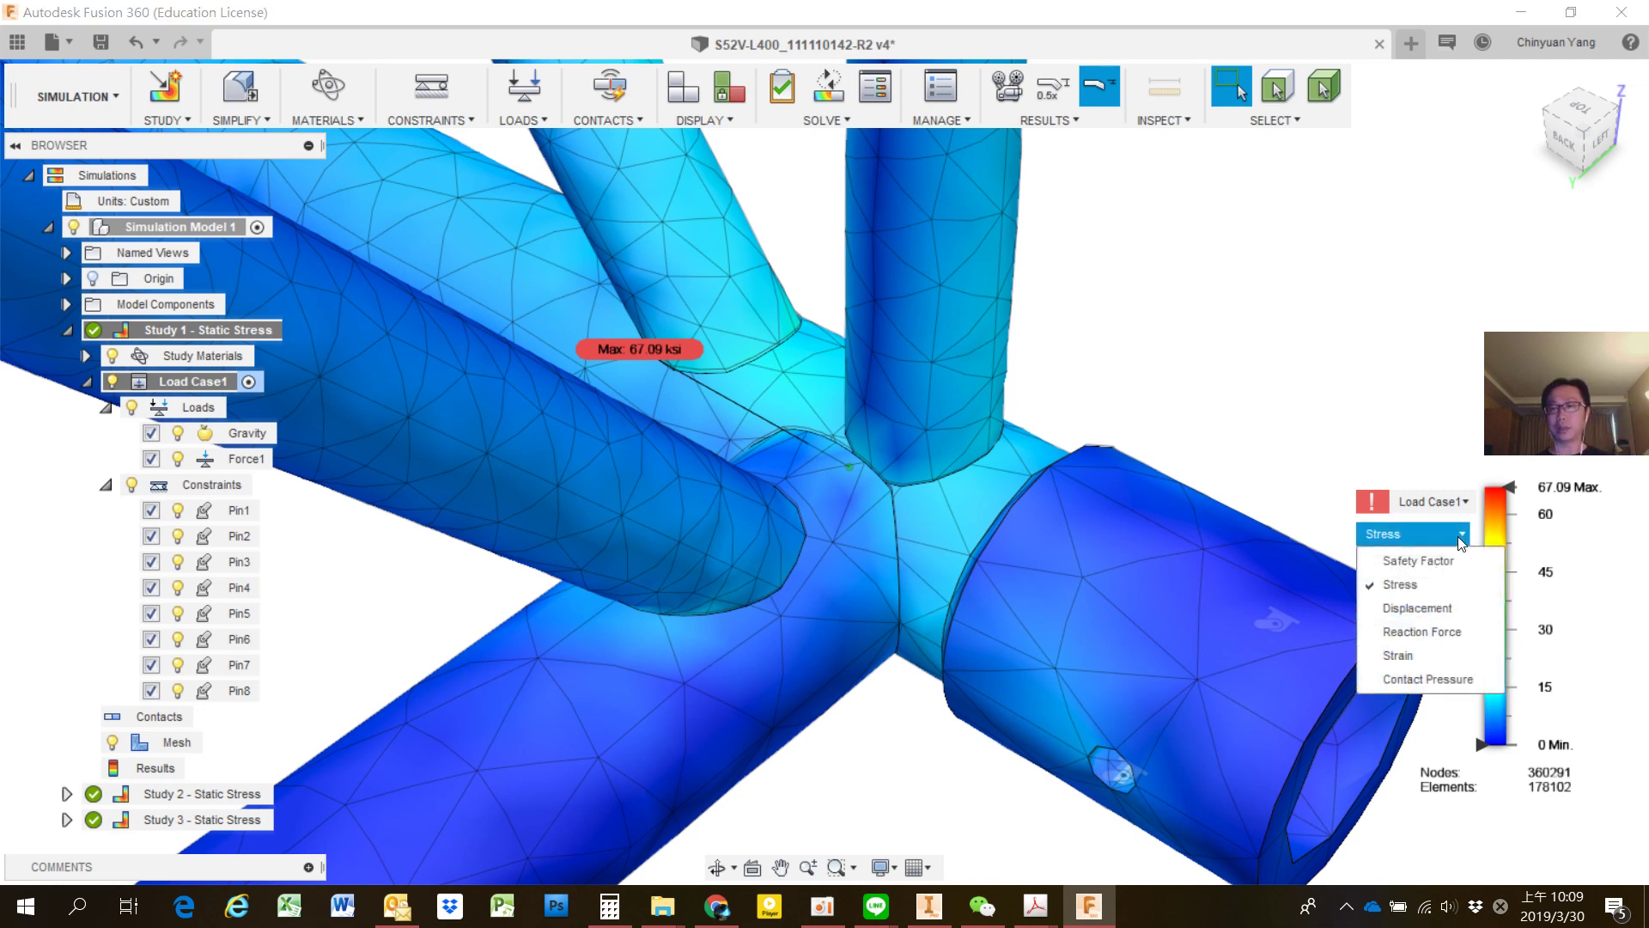
pyautogui.click(1448, 609)
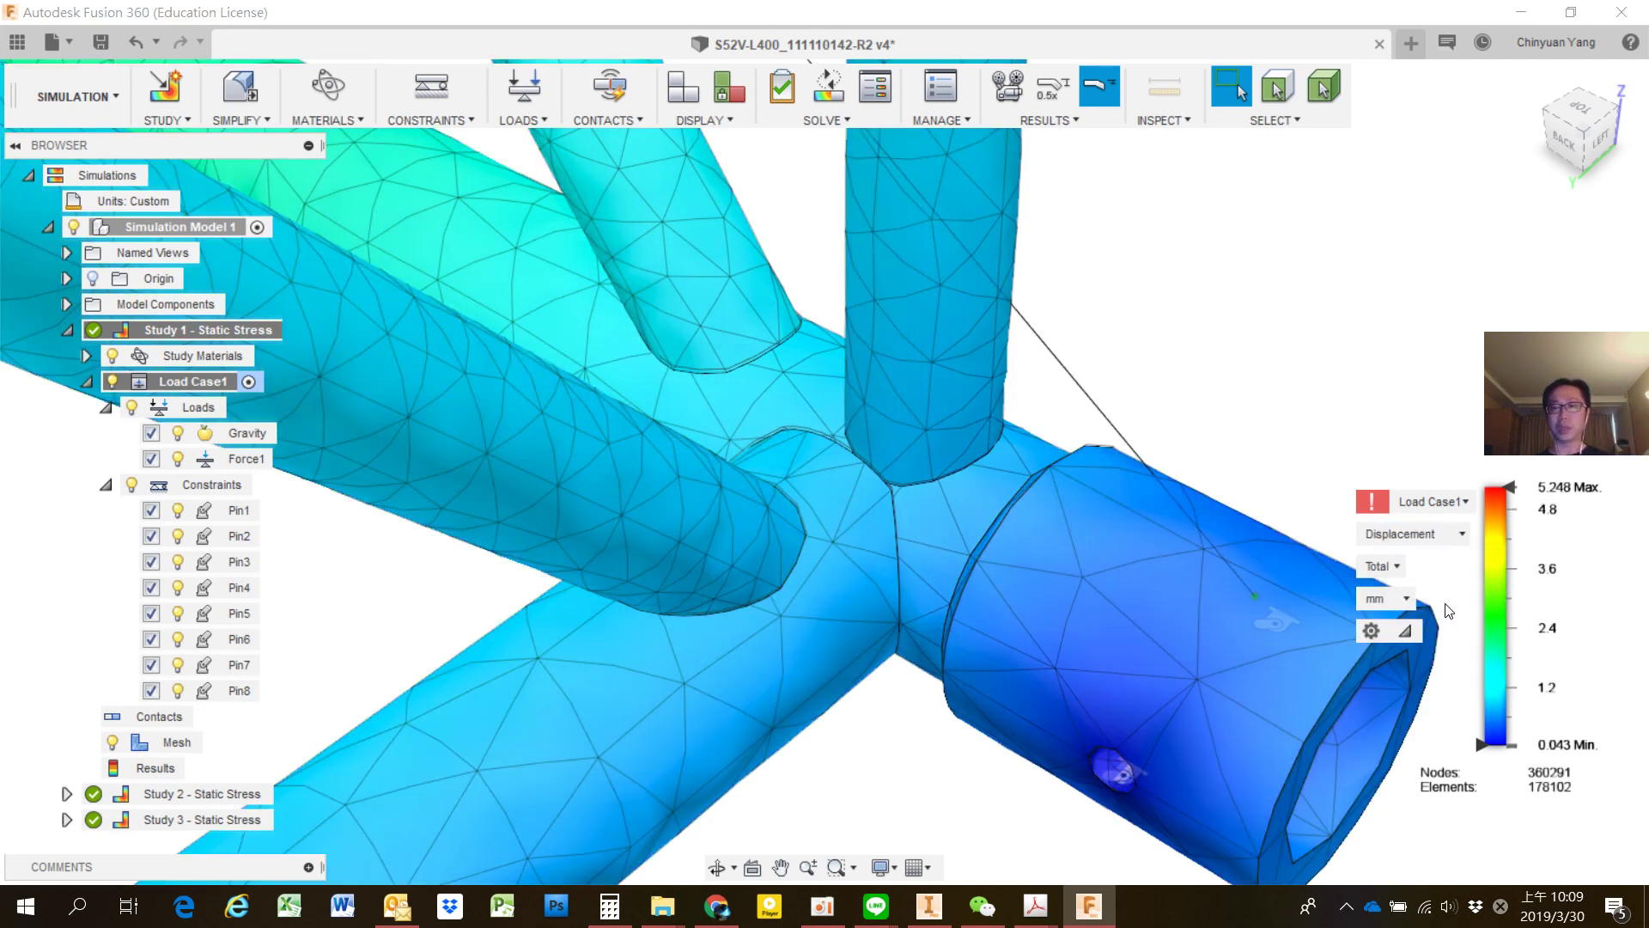
pyautogui.press('F6')
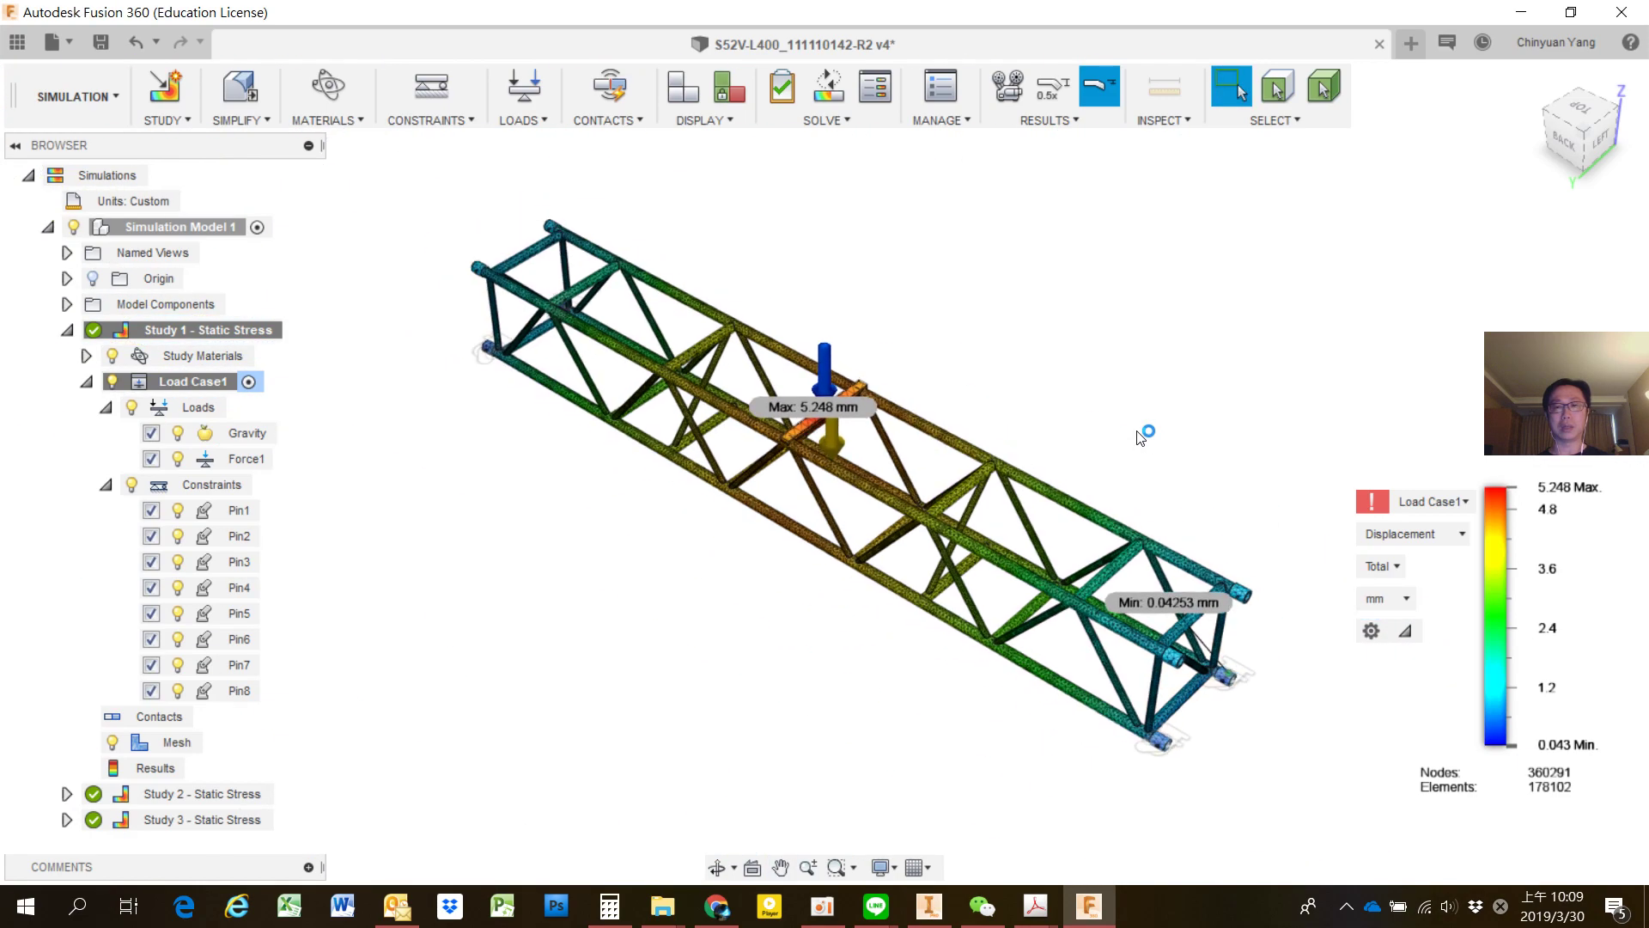
pyautogui.click(1055, 153)
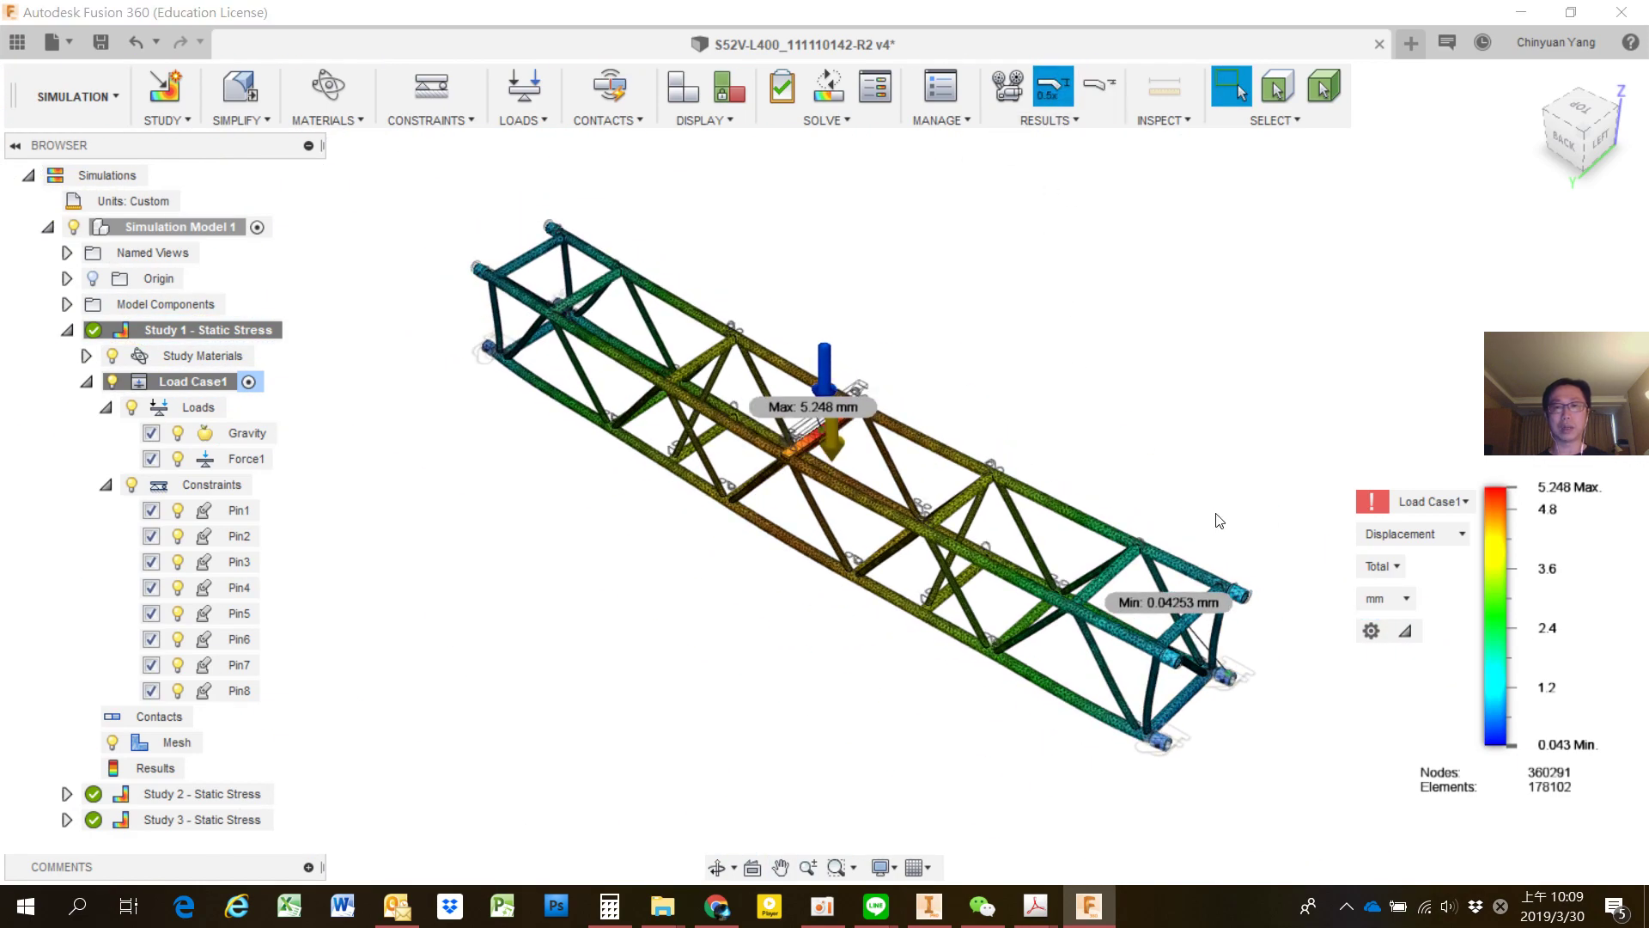
pyautogui.keyDown('shift'); pyautogui.moveTo(1218, 522); pyautogui.dragTo(1011, 521, button='middle'); pyautogui.keyUp('shift')
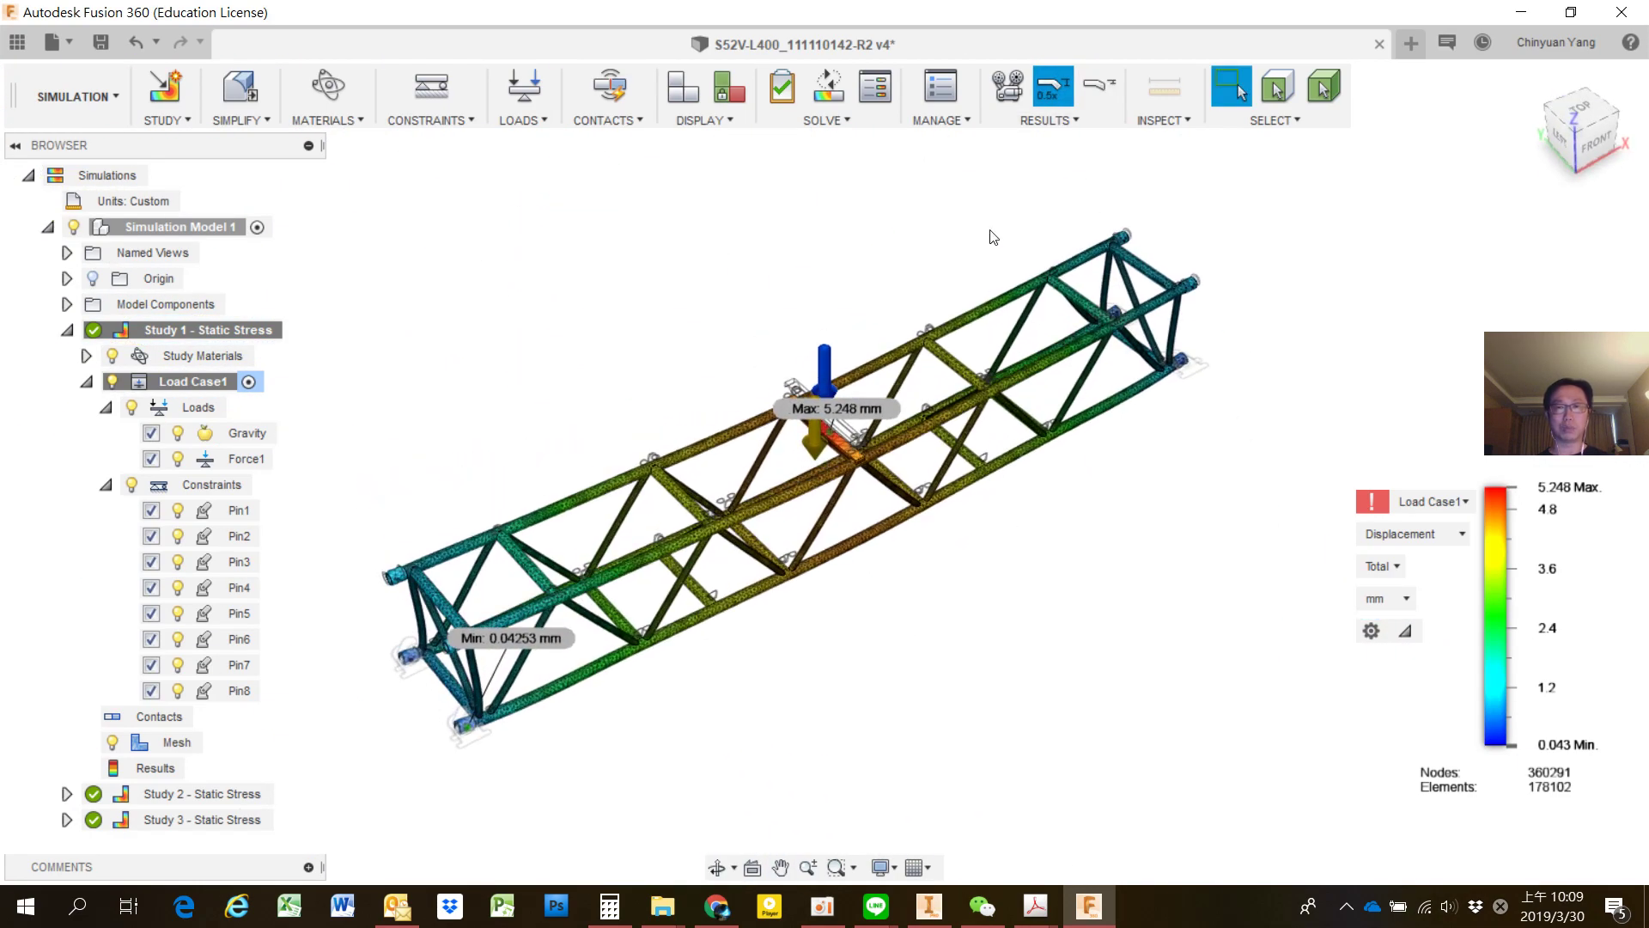
# Animate Study 1's displacement, inspect it zoomed in, then stop the animation.
pyautogui.click(1010, 88)
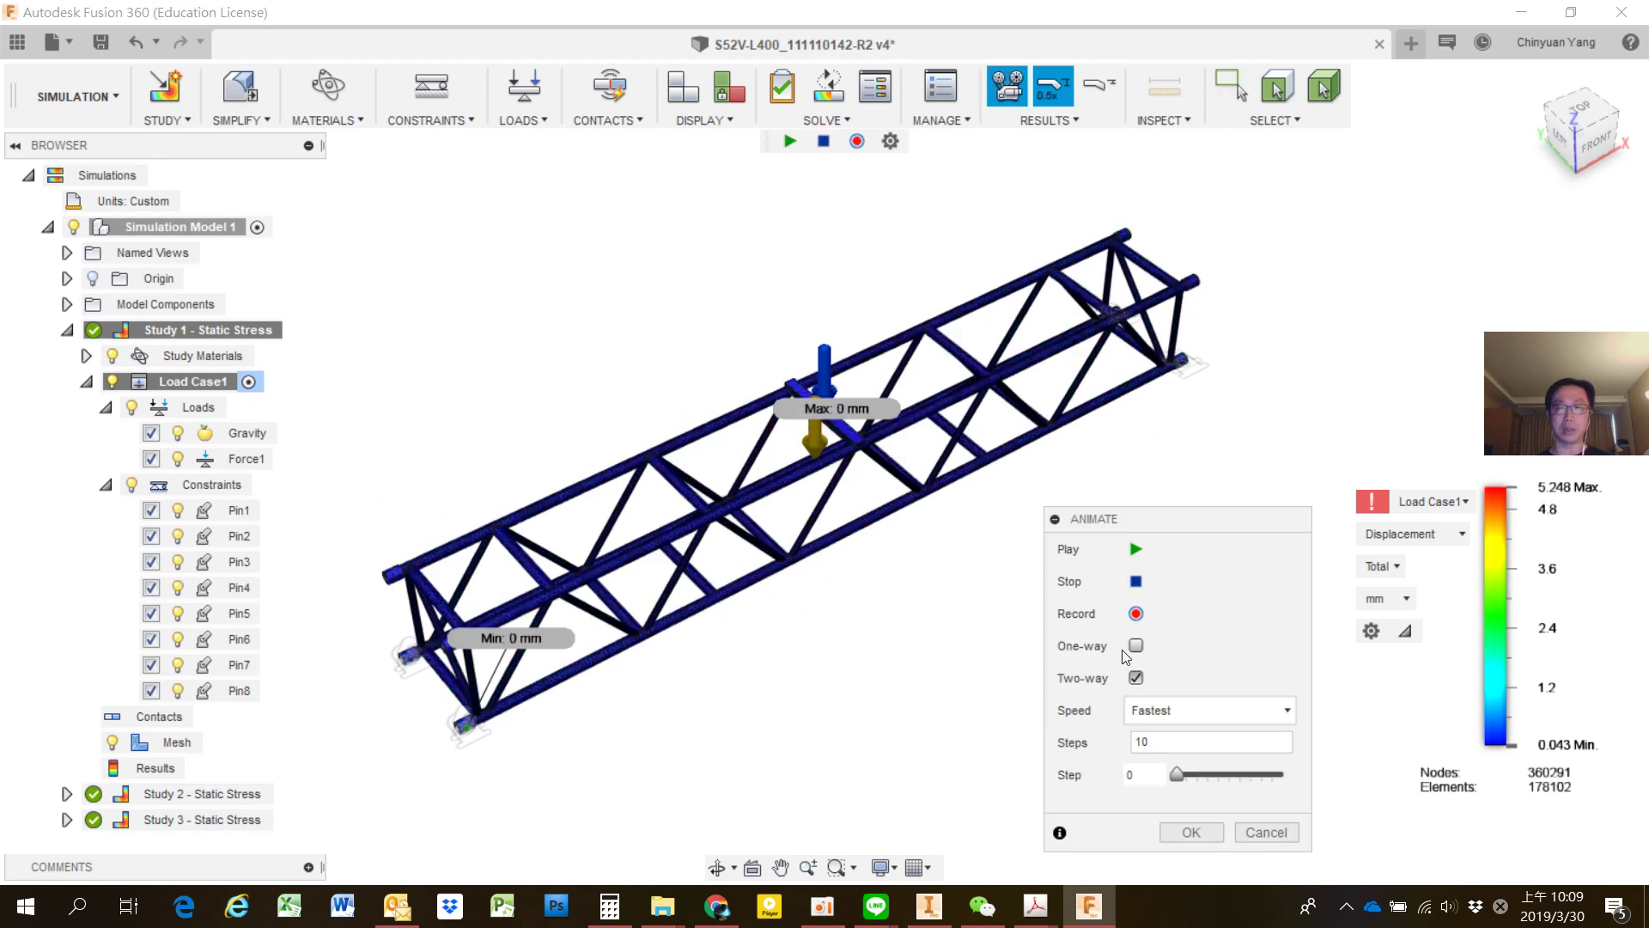
pyautogui.click(1138, 555)
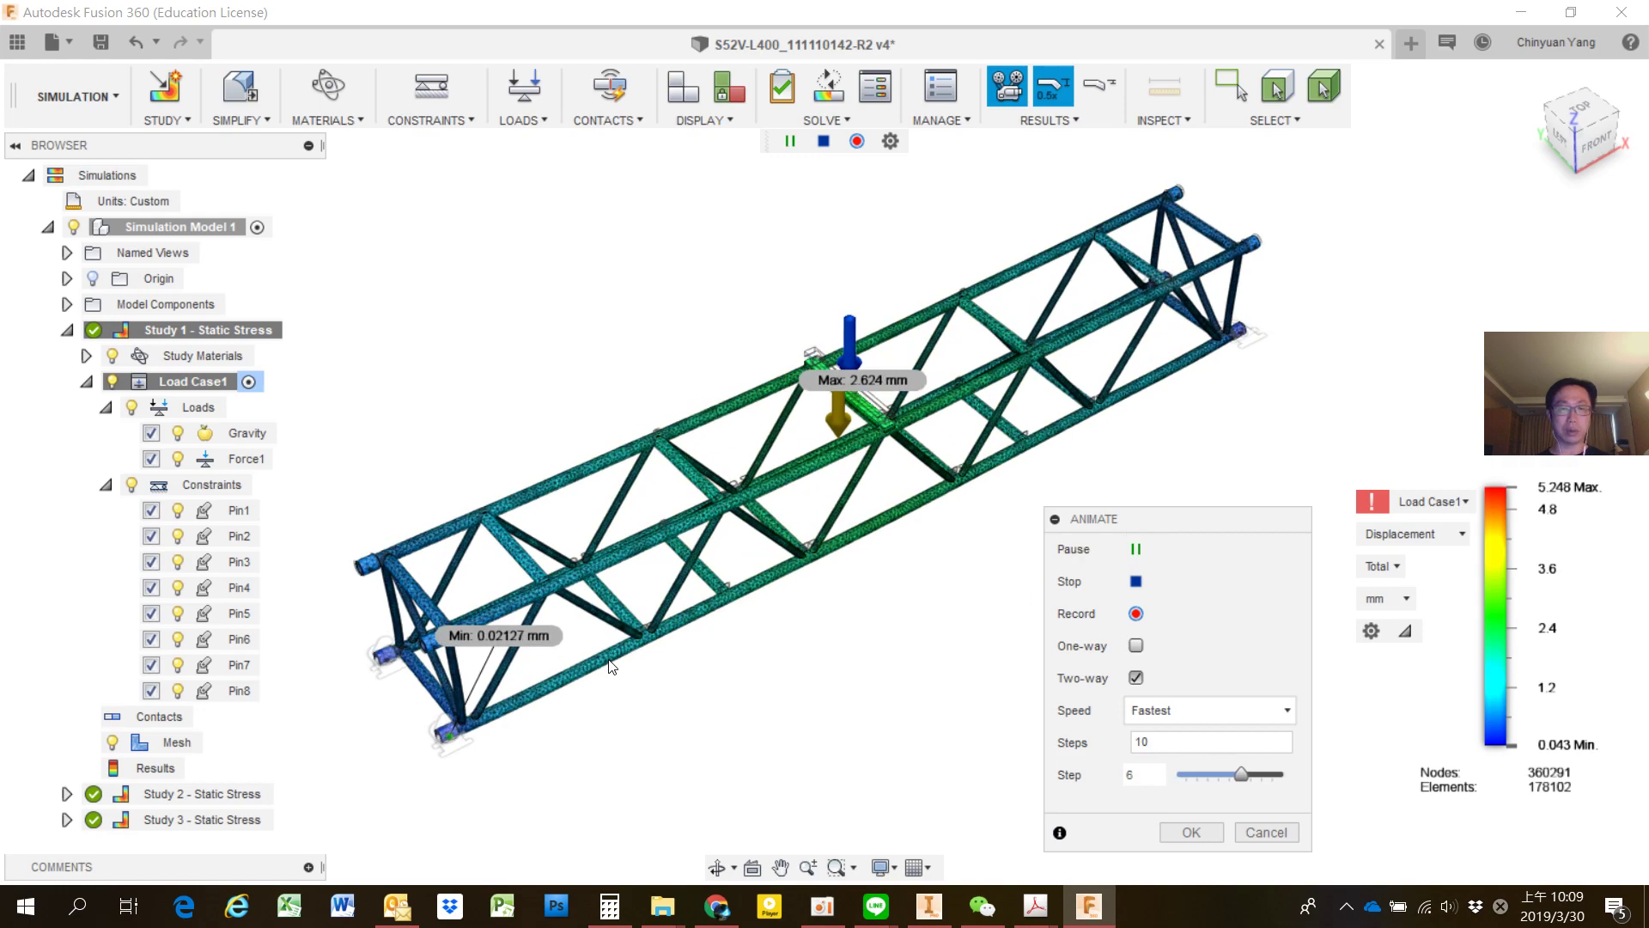
pyautogui.scroll(2, 610, 651)
pyautogui.scroll(3, 610, 652)
pyautogui.scroll(2, 1142, 244)
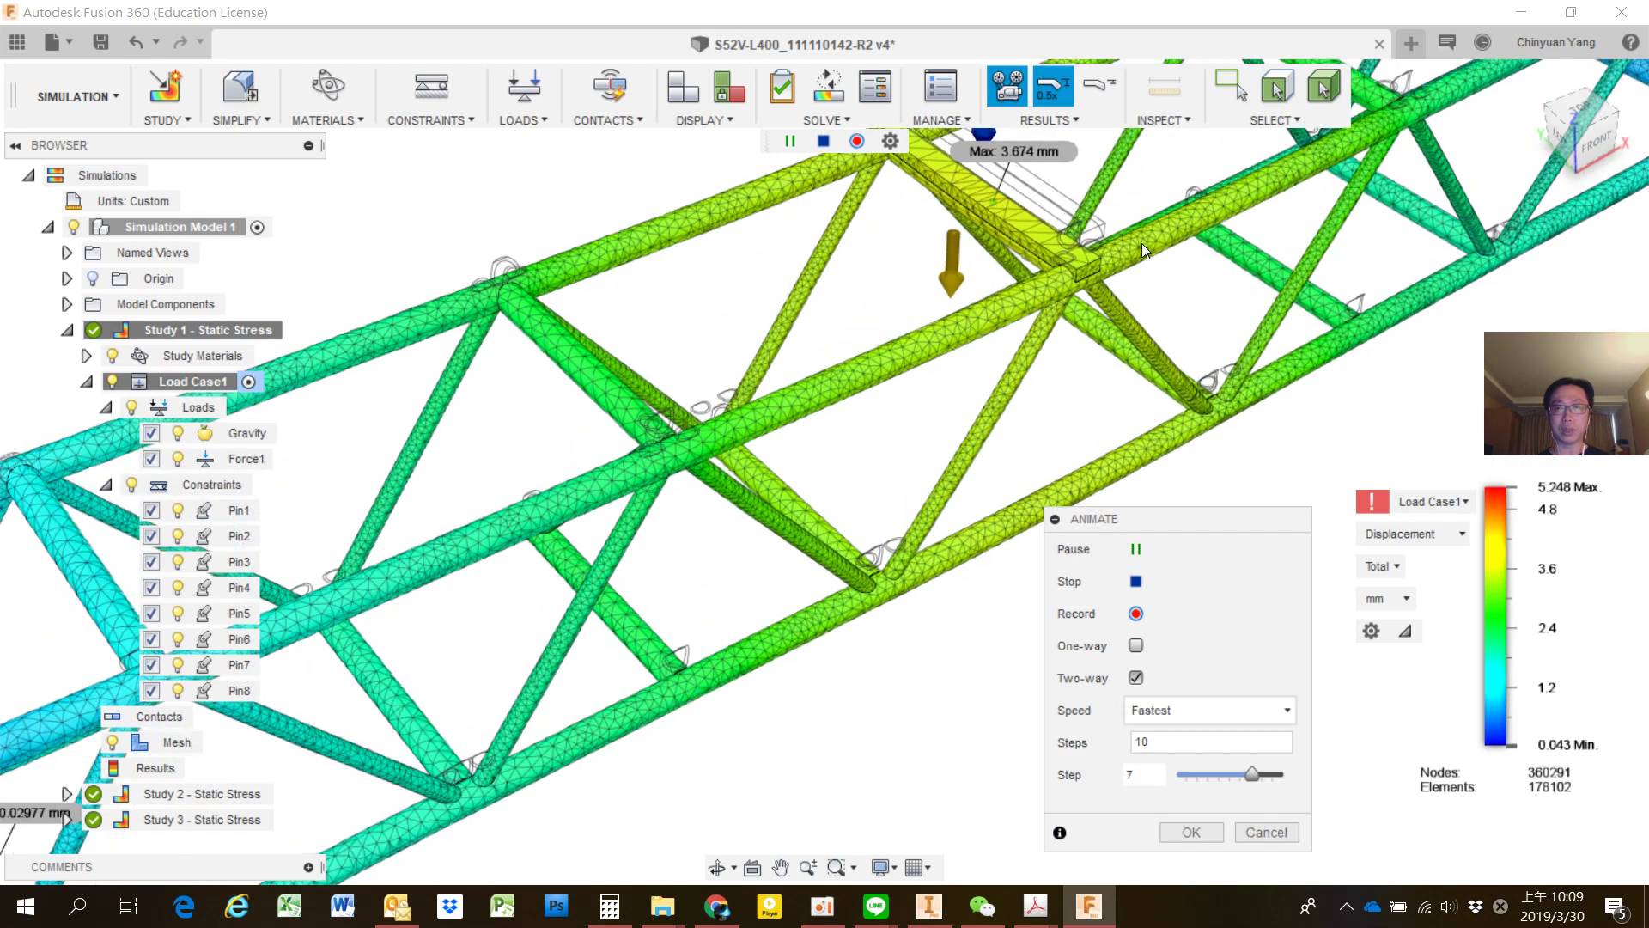
pyautogui.scroll(3, 1141, 243)
pyautogui.scroll(-3, 968, 584)
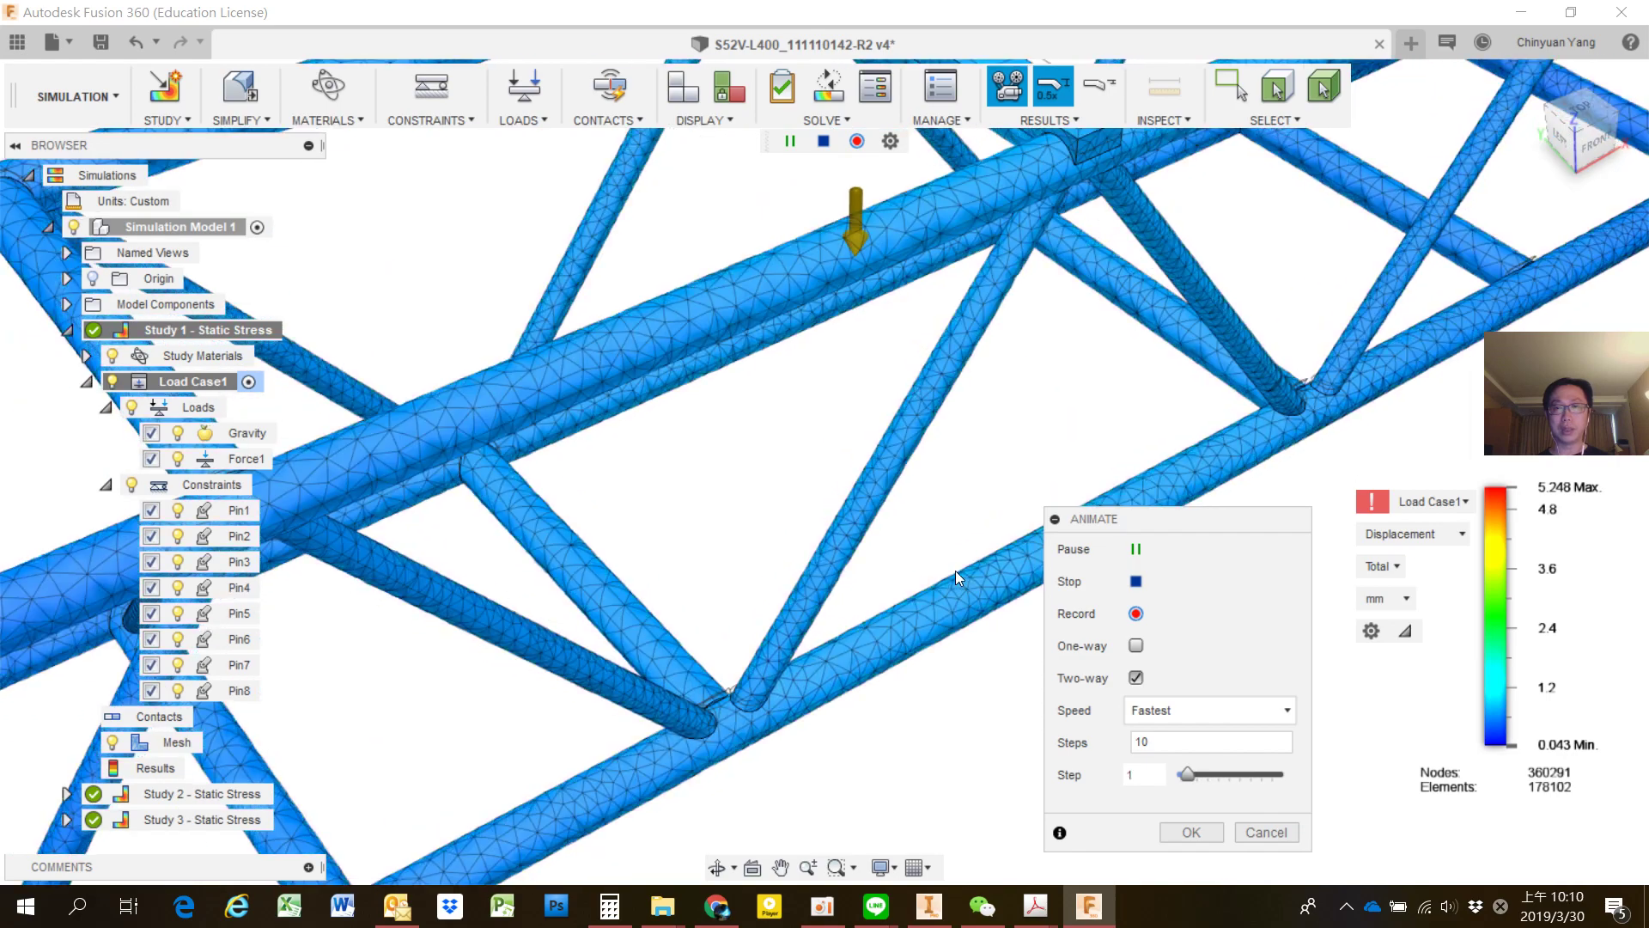
pyautogui.scroll(-2, 956, 571)
pyautogui.scroll(2, 1064, 230)
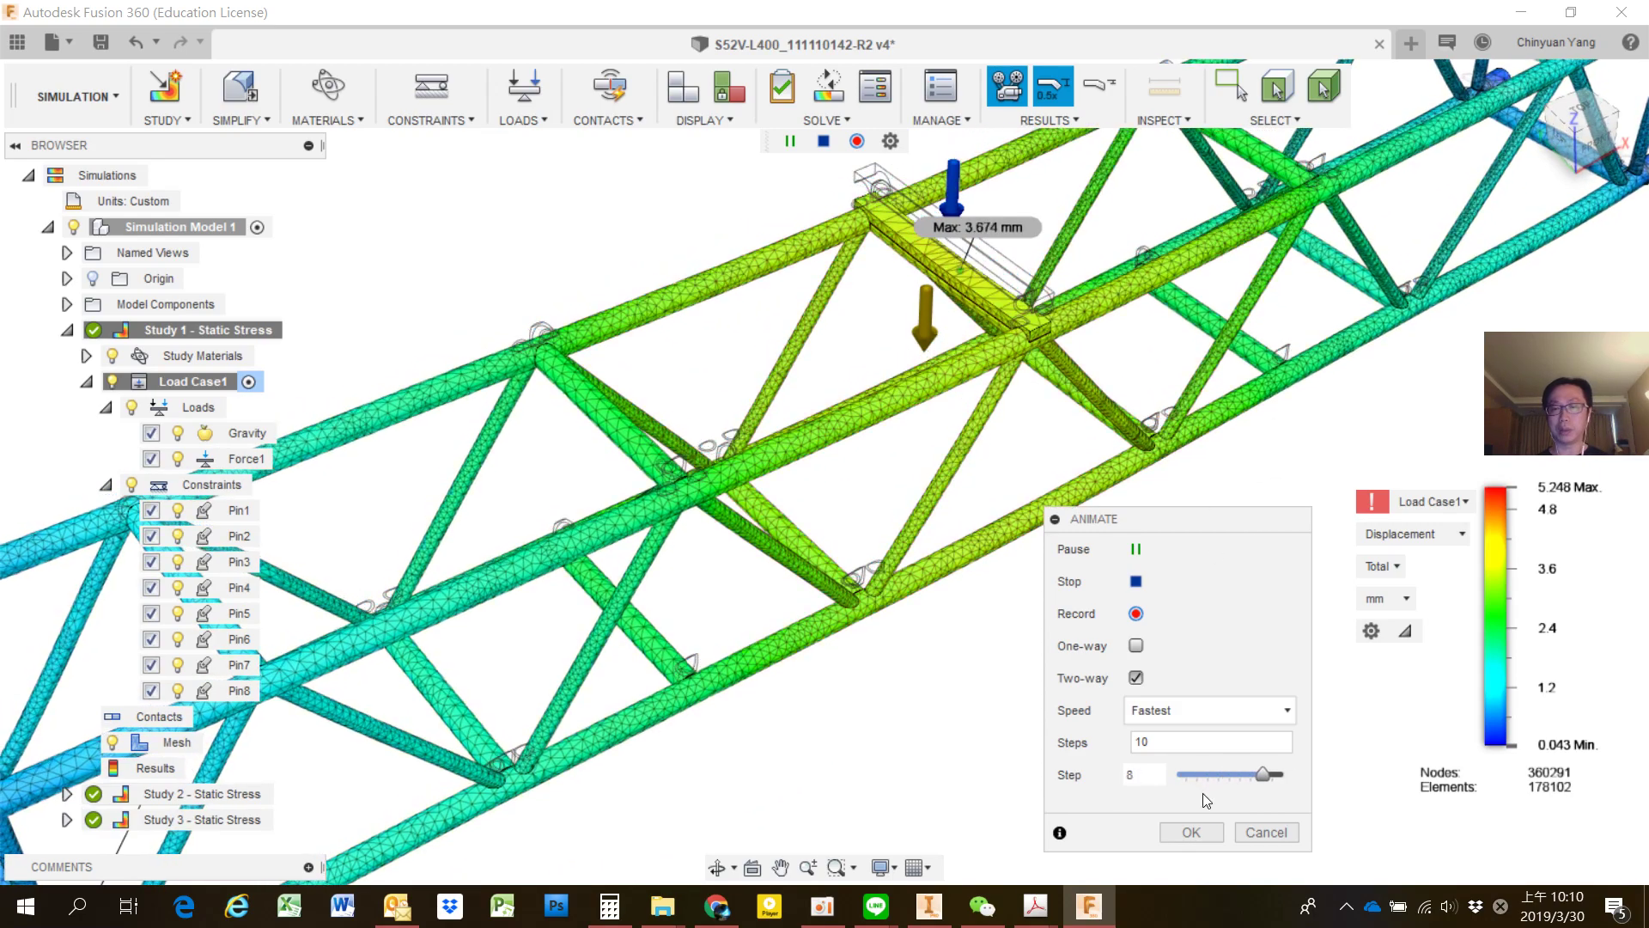
pyautogui.press('F6')
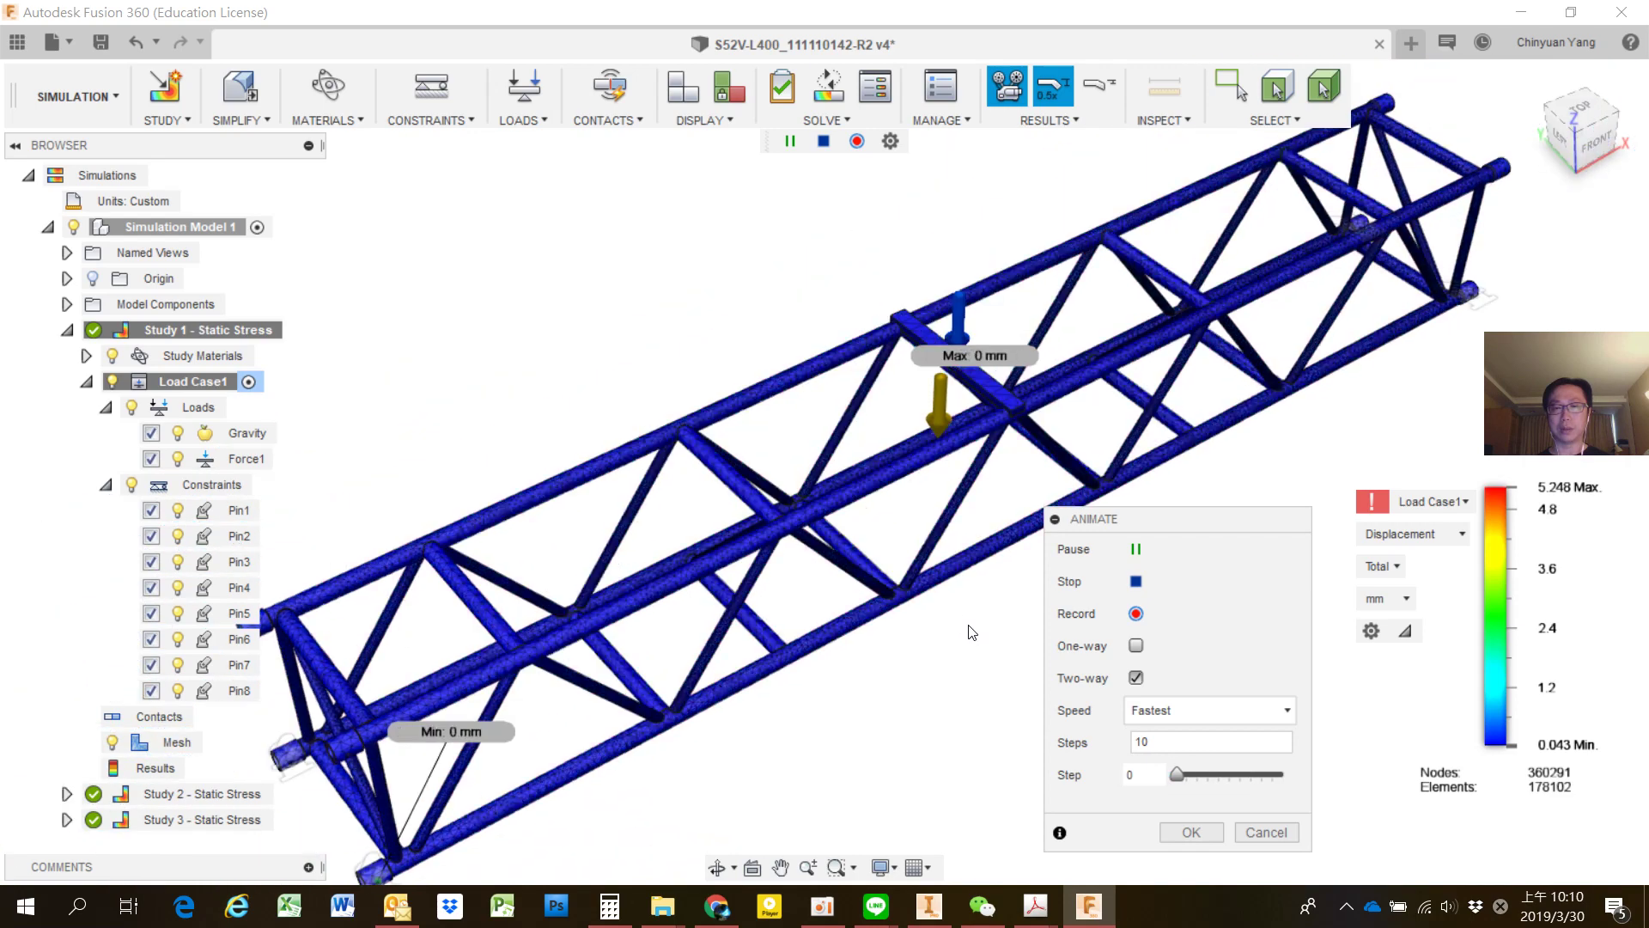
pyautogui.click(1188, 833)
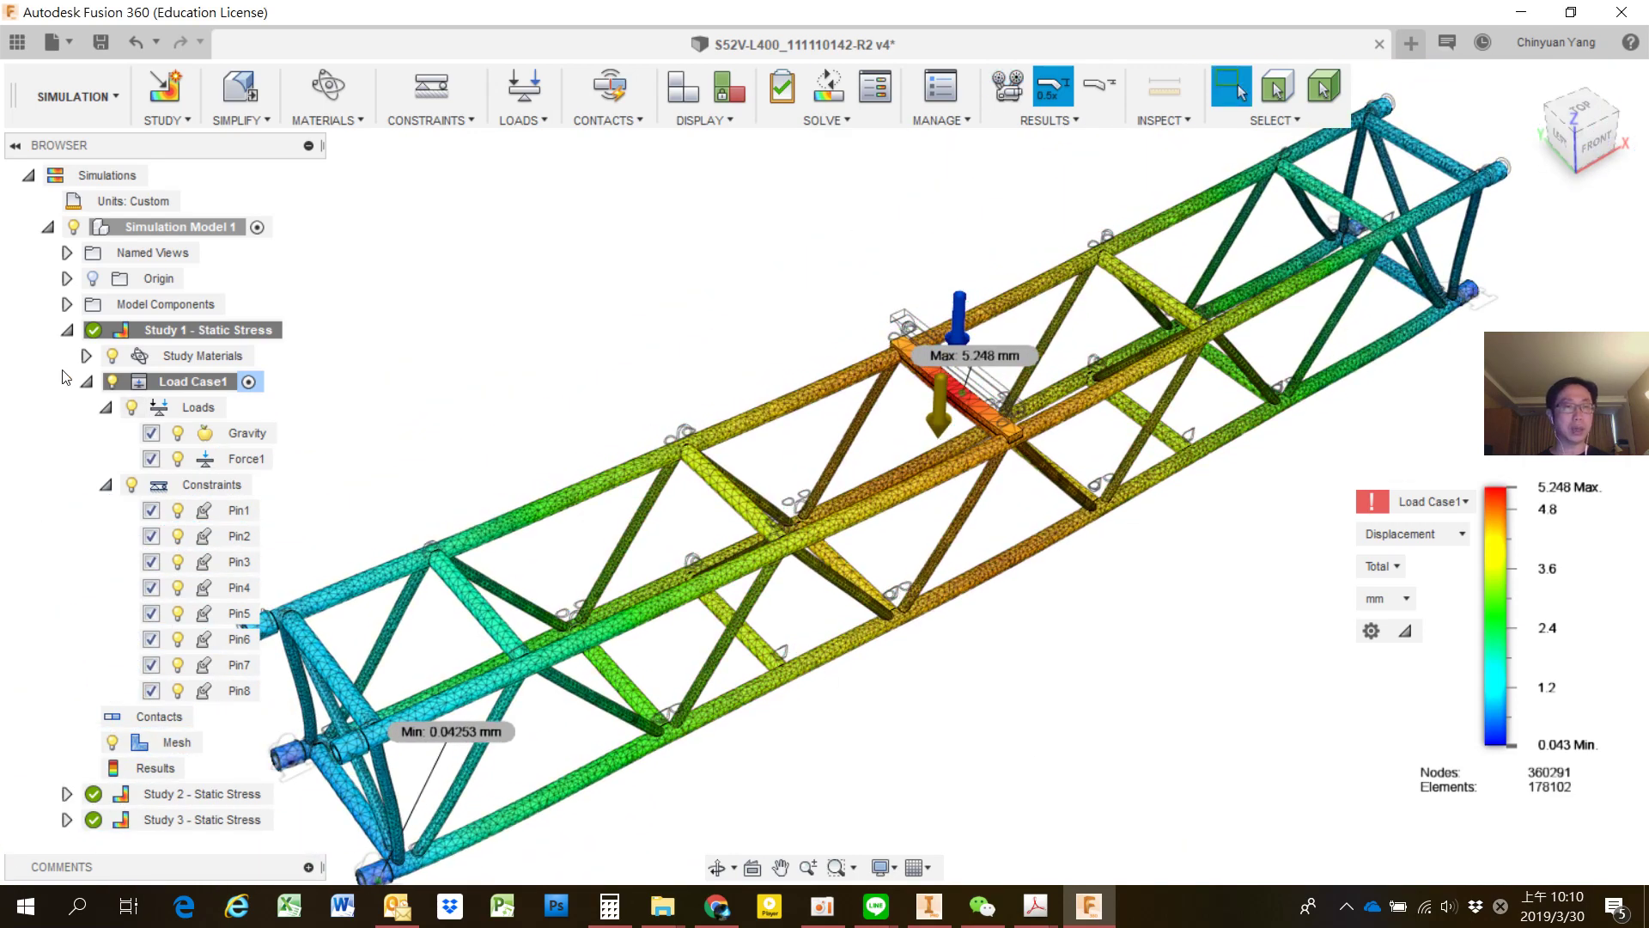
# Expand Study 2's load case and constraints, and make Study 2 the active study.
pyautogui.click(67, 330)
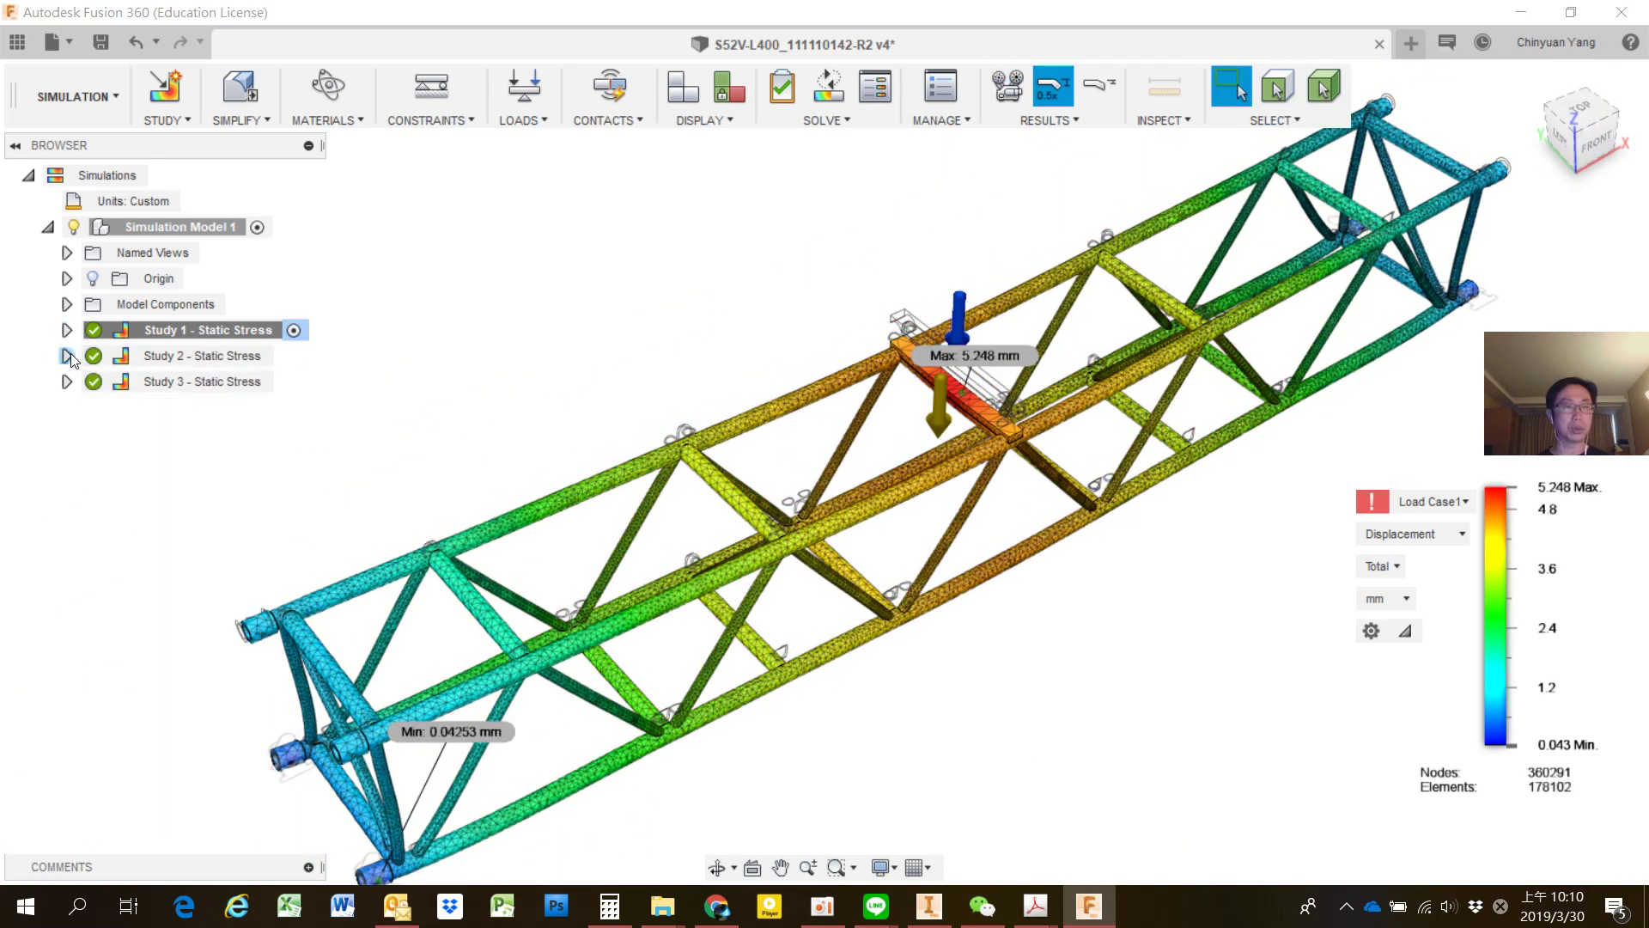
pyautogui.click(68, 356)
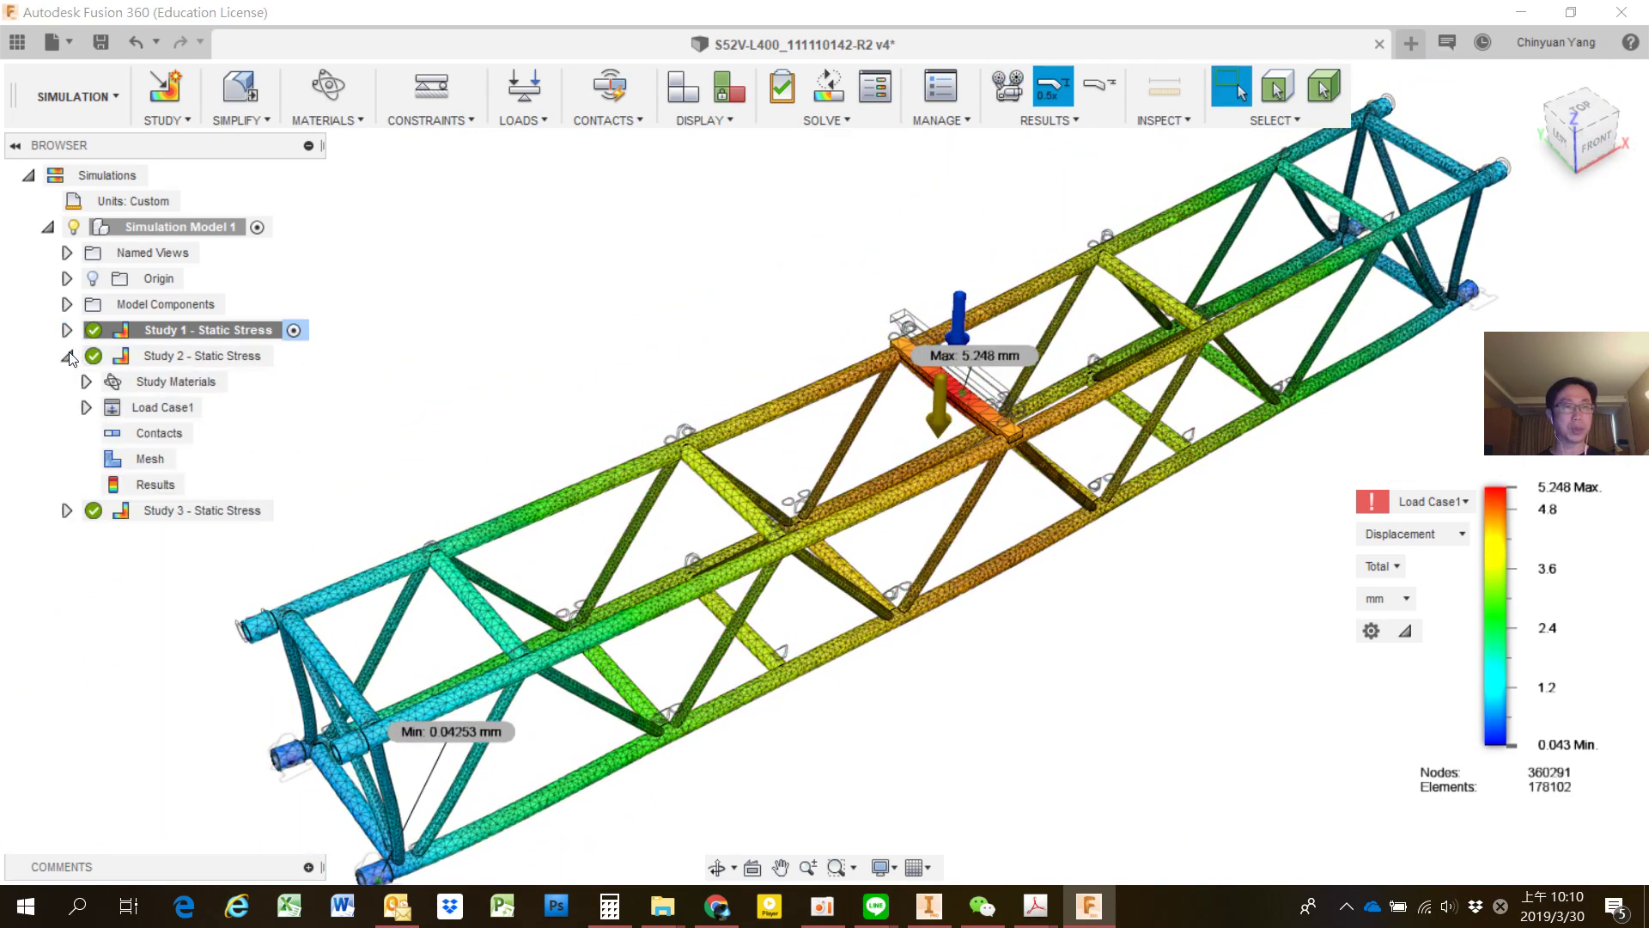
pyautogui.click(86, 409)
pyautogui.click(106, 458)
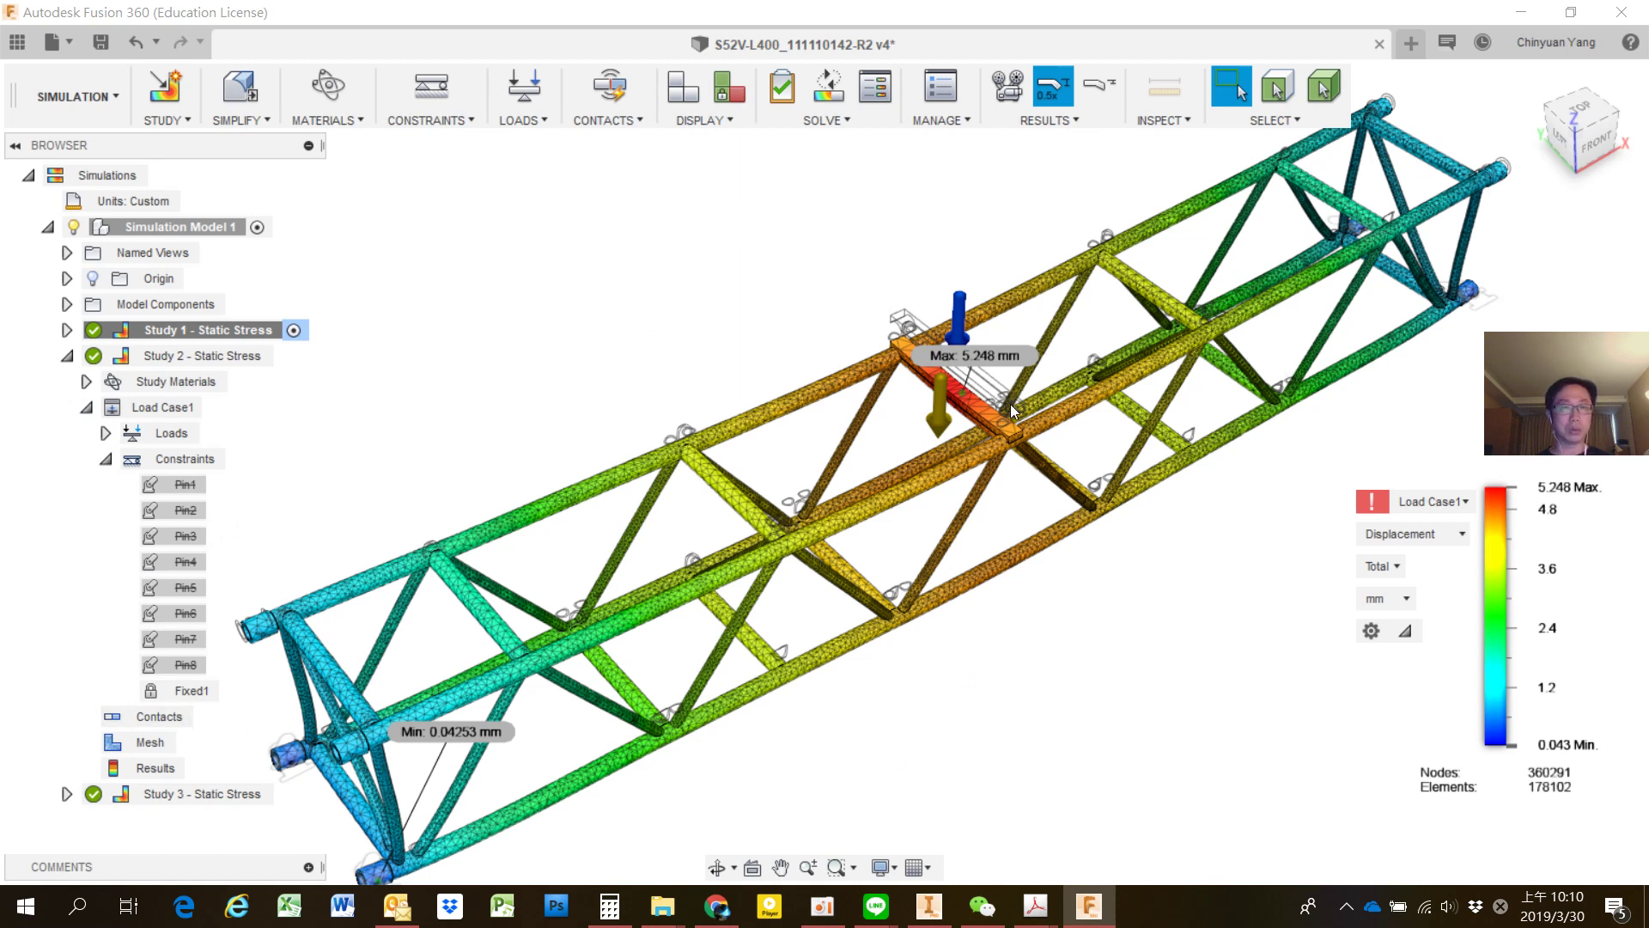
pyautogui.rightClick(256, 357)
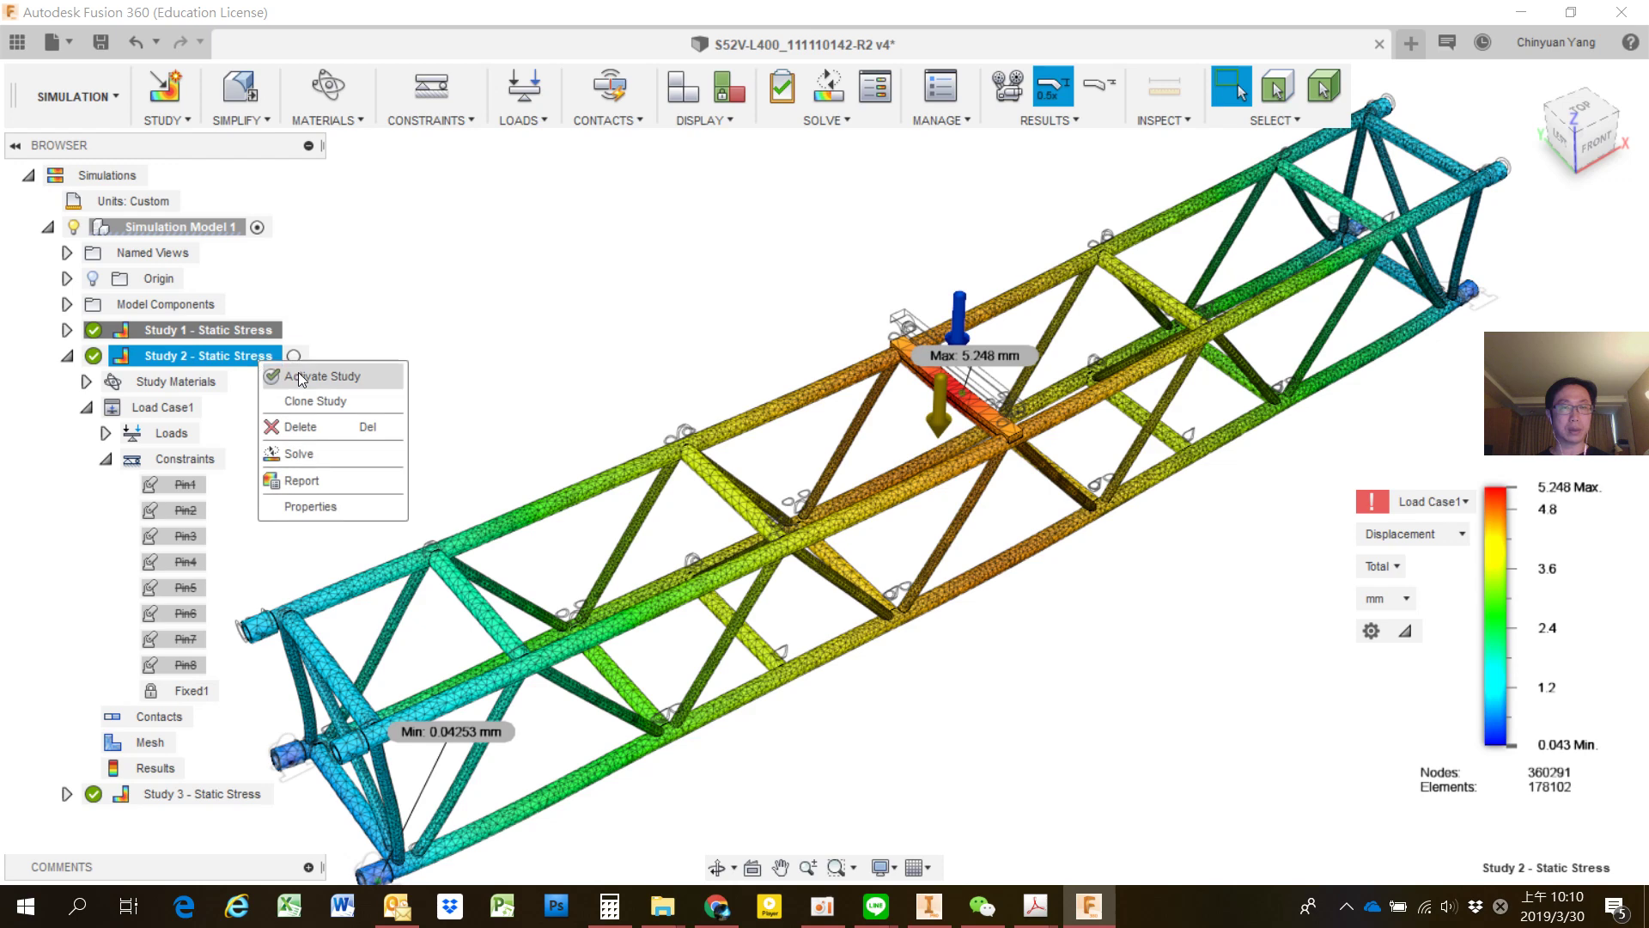
pyautogui.click(297, 373)
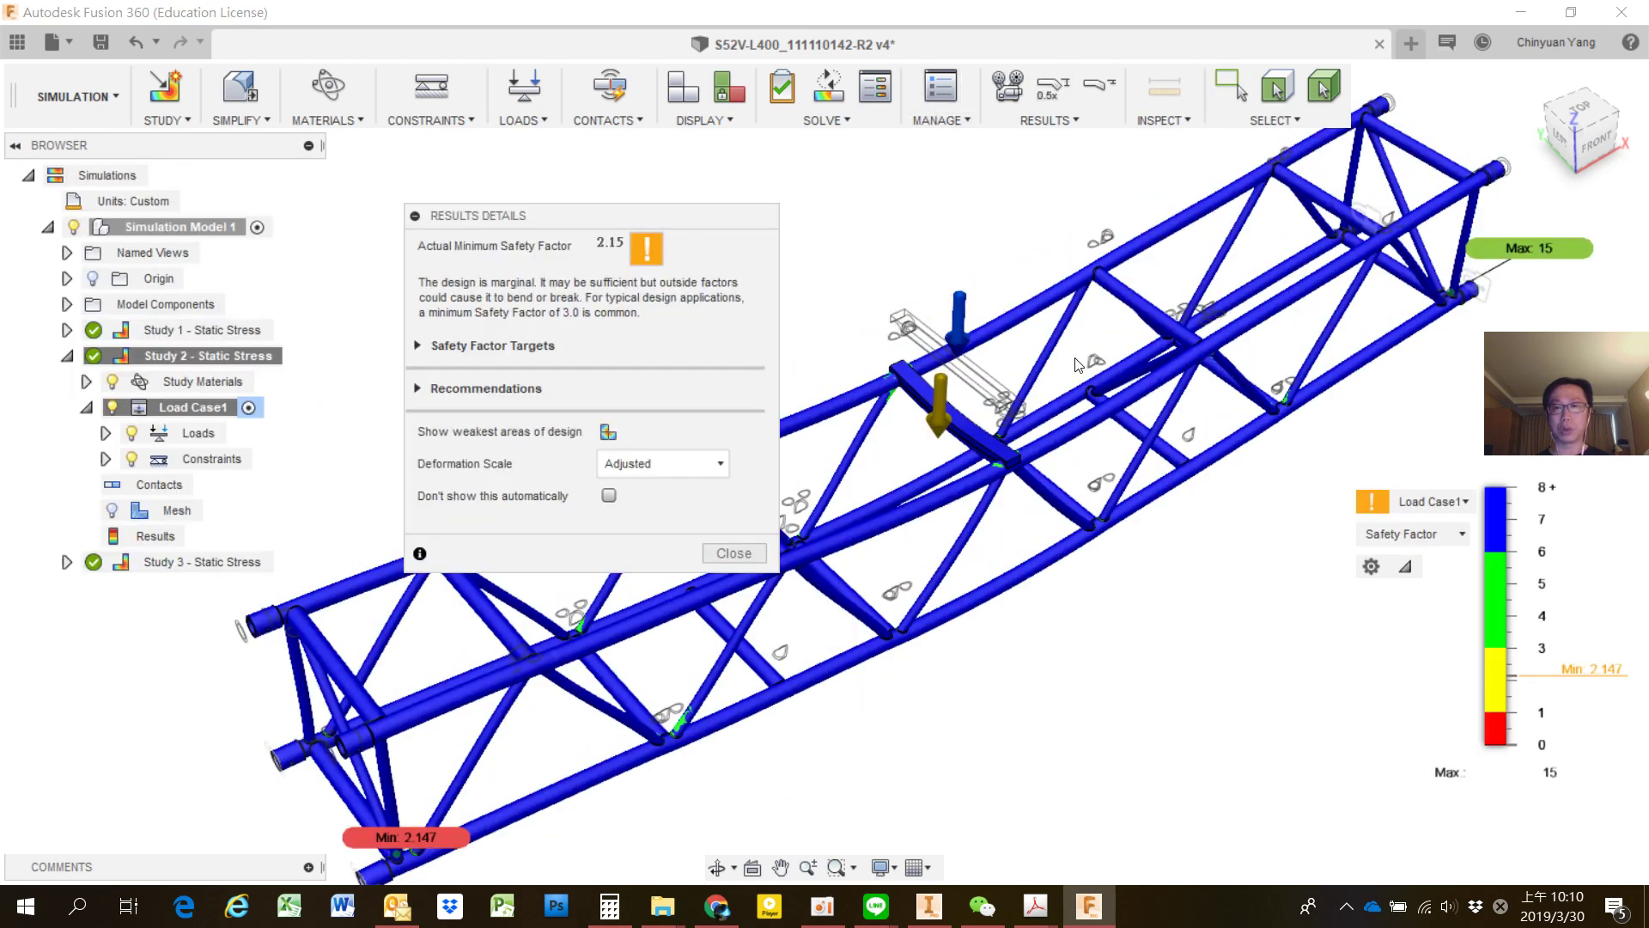
# Keep Safety Factor as the result, dismiss its 2.147 minimum summary, and play the animation.
pyautogui.click(1440, 535)
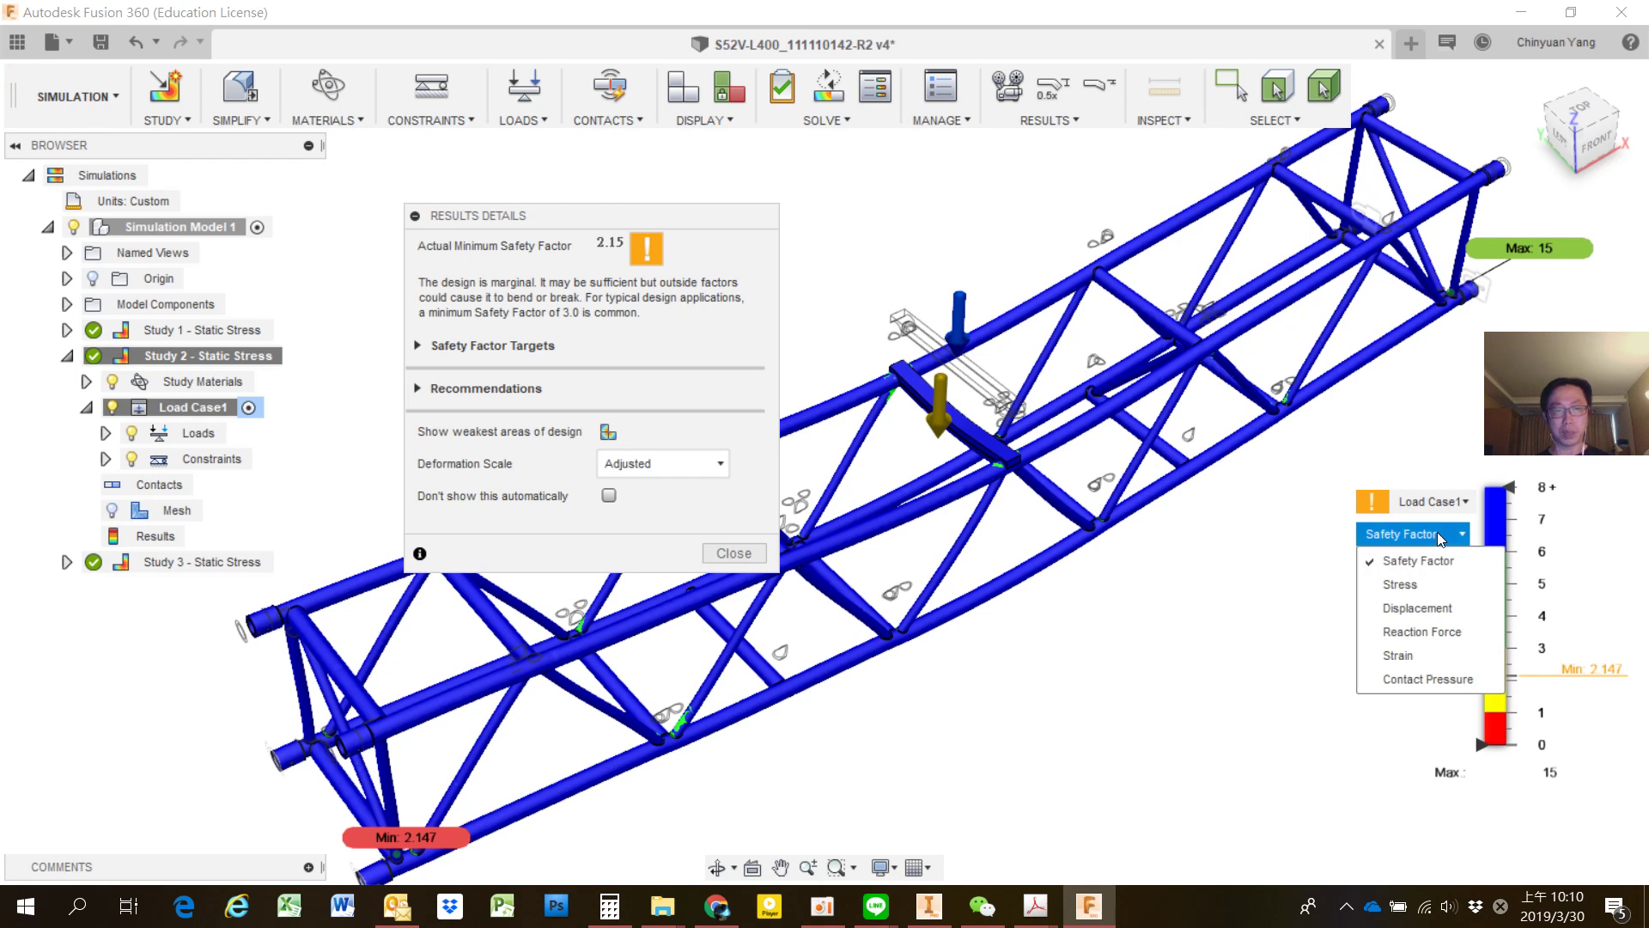
pyautogui.click(1418, 560)
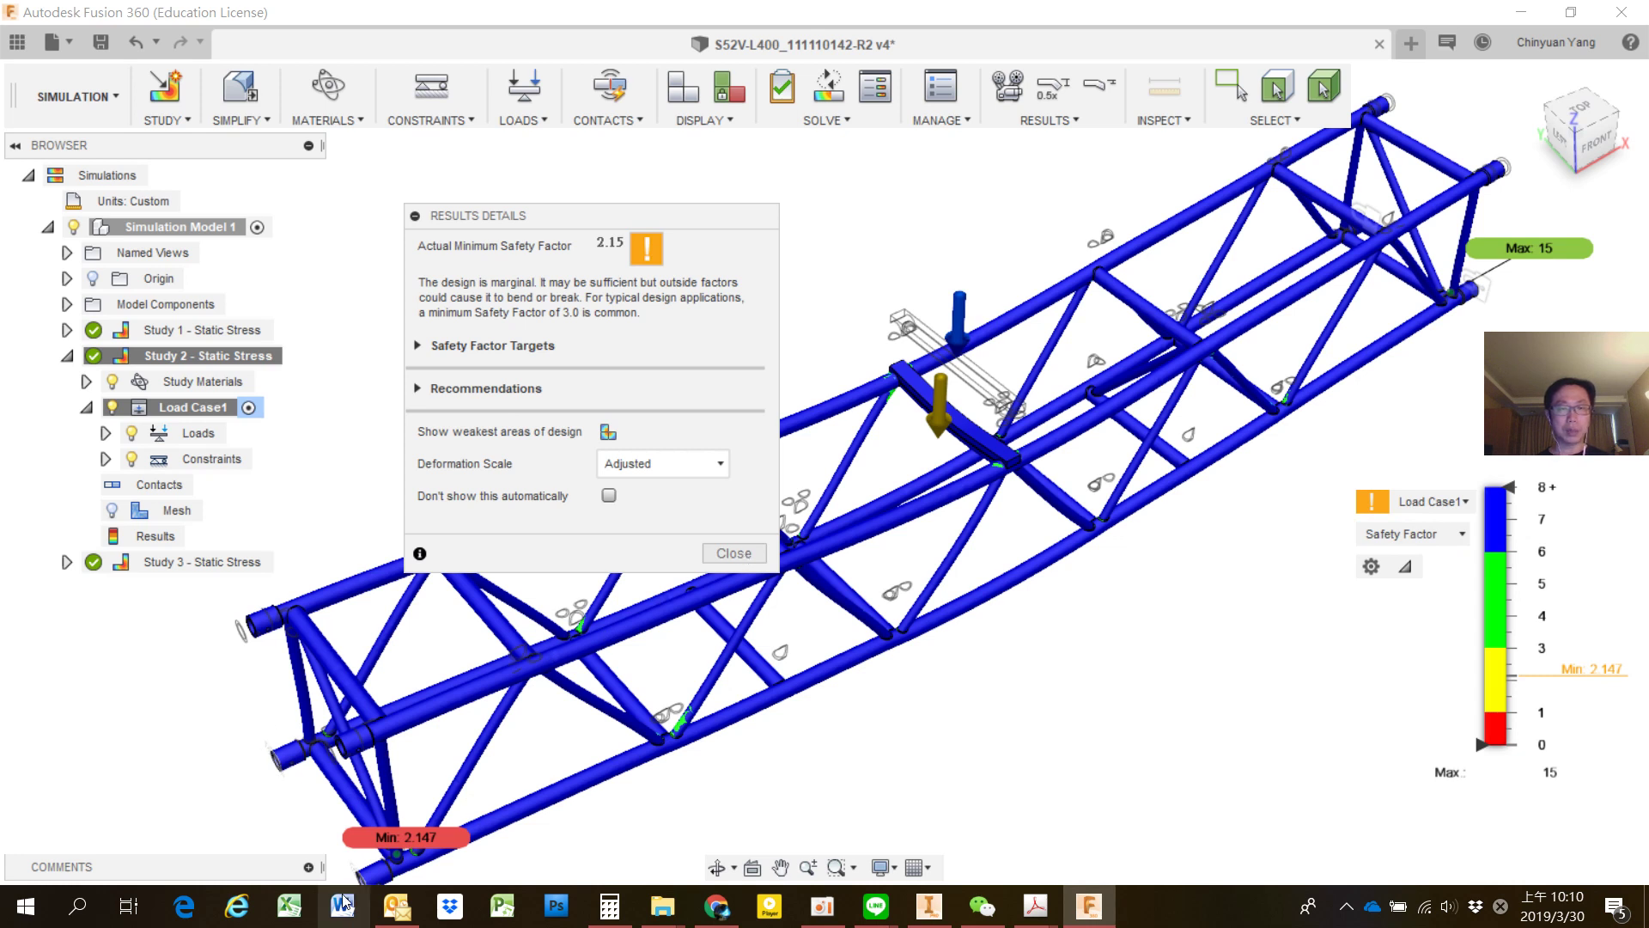
pyautogui.click(727, 554)
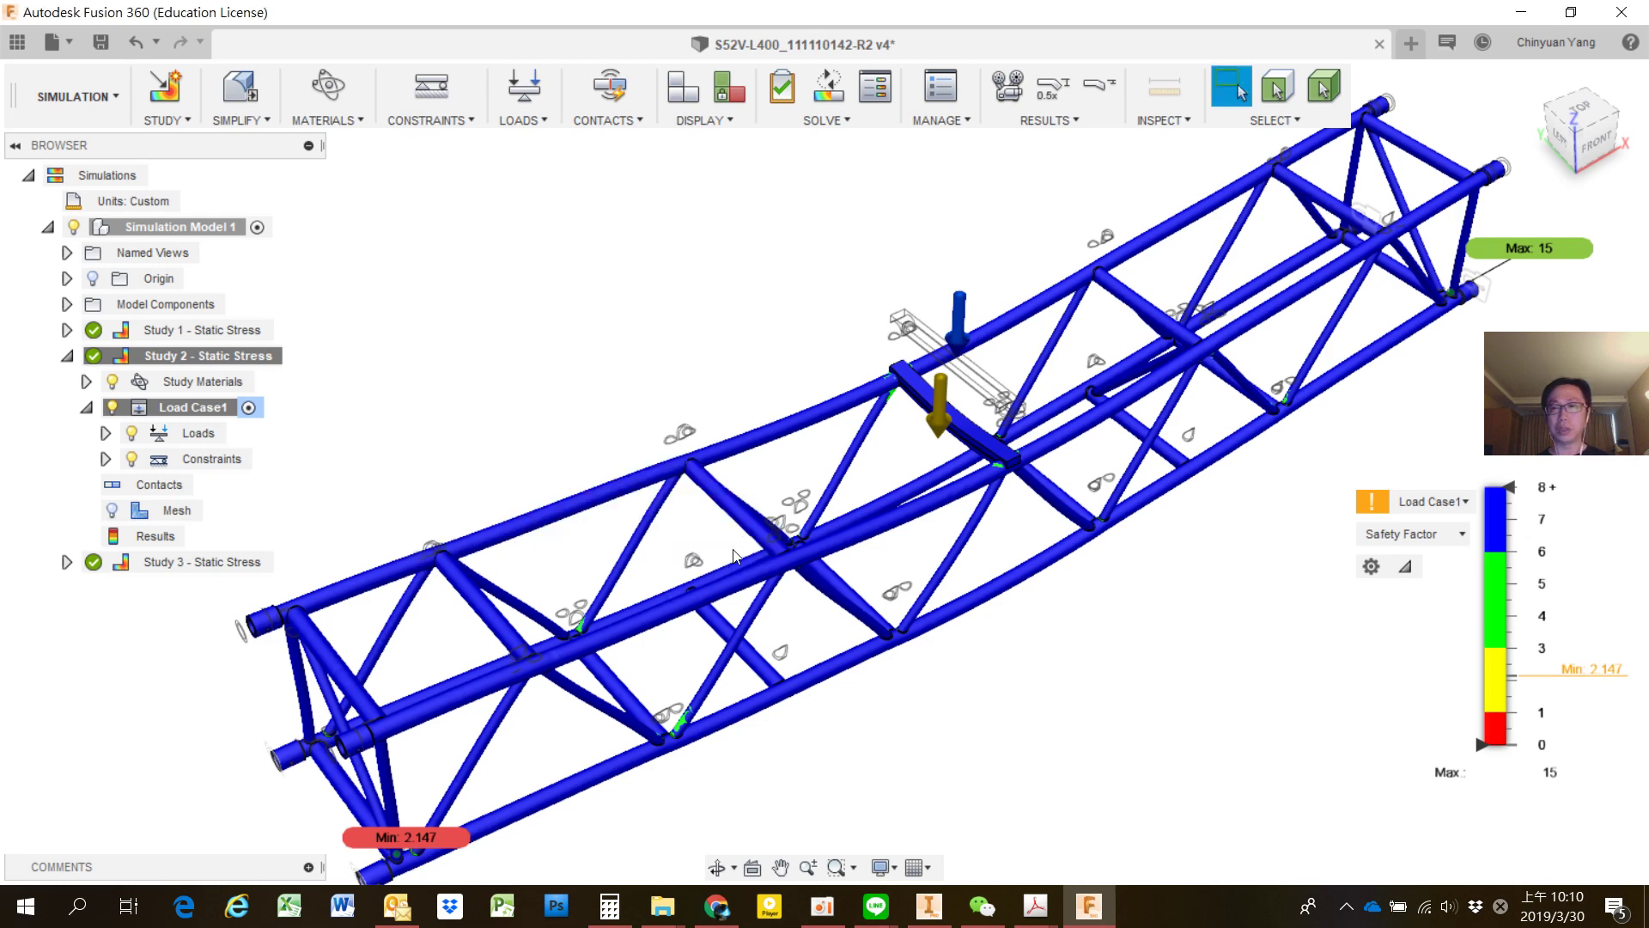
pyautogui.click(1022, 89)
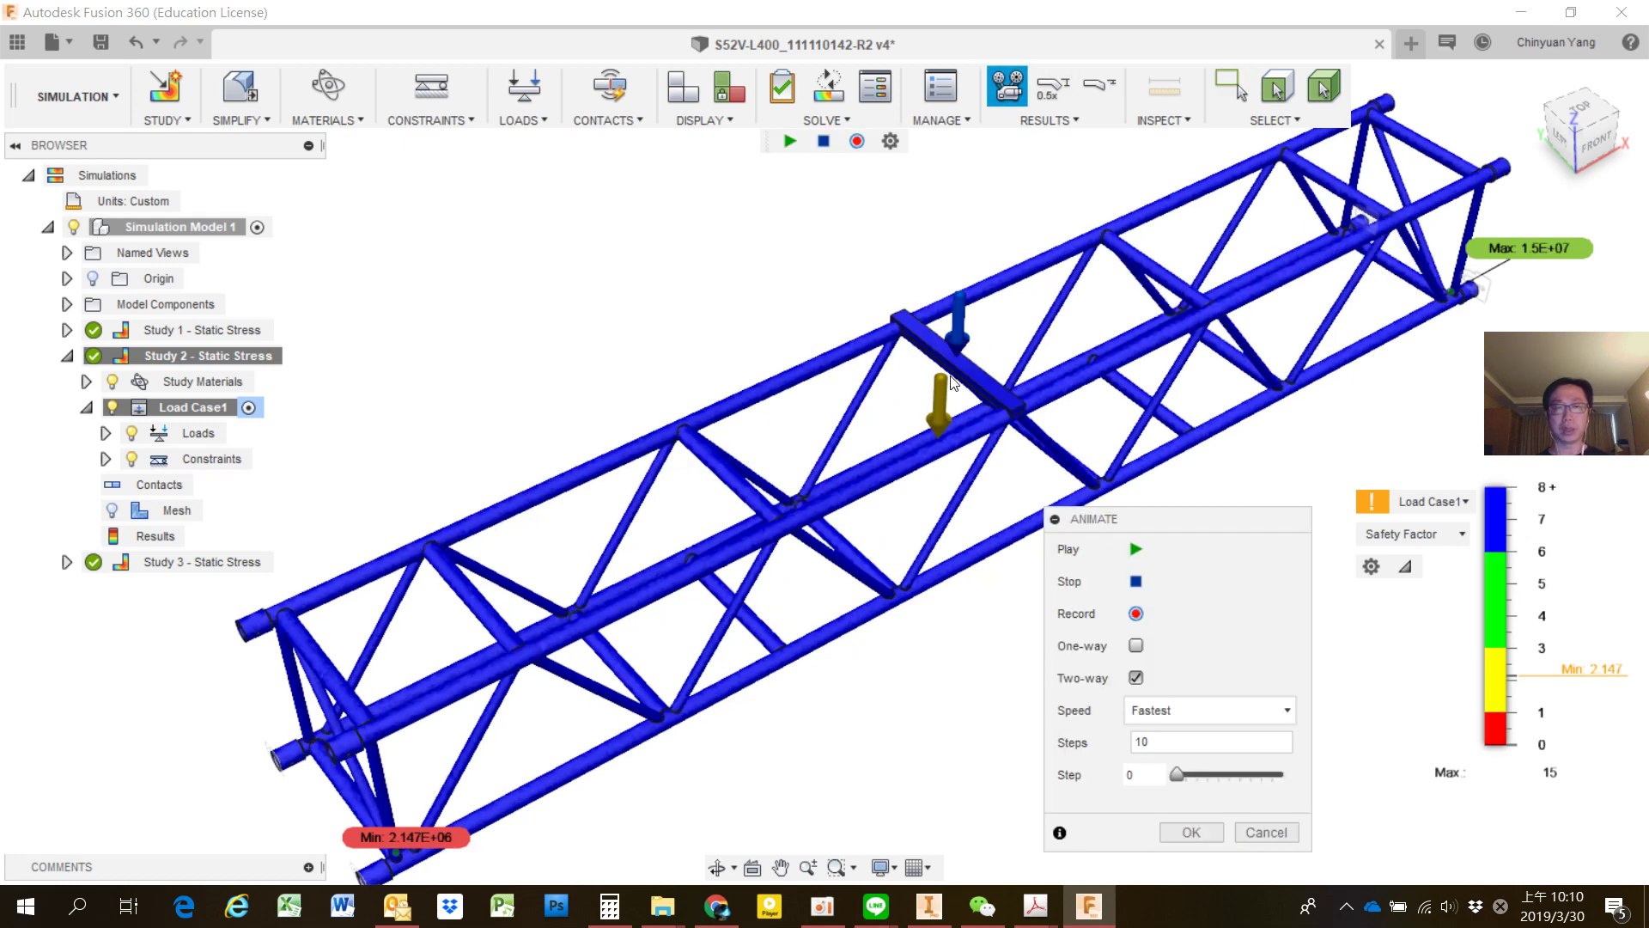
pyautogui.click(1138, 549)
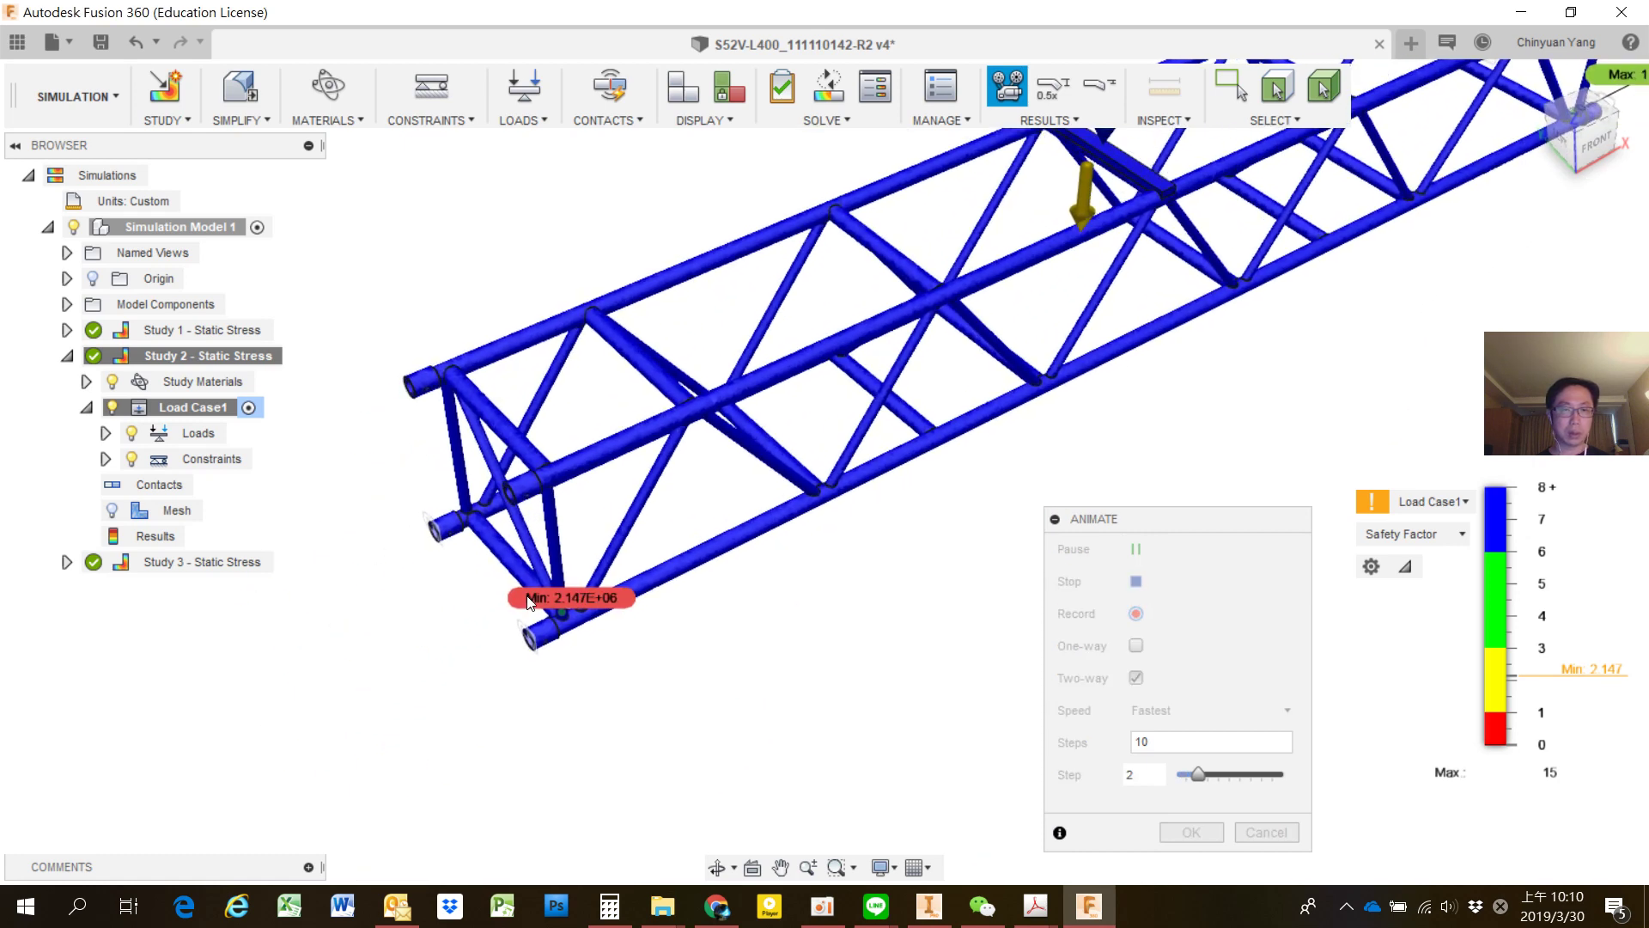
# Switch Study 2's animated plot from Safety Factor to Displacement, peaking at 4.35 mm.
pyautogui.scroll(3, 527, 601)
pyautogui.scroll(3, 533, 653)
pyautogui.scroll(3, 539, 705)
pyautogui.scroll(4, 574, 607)
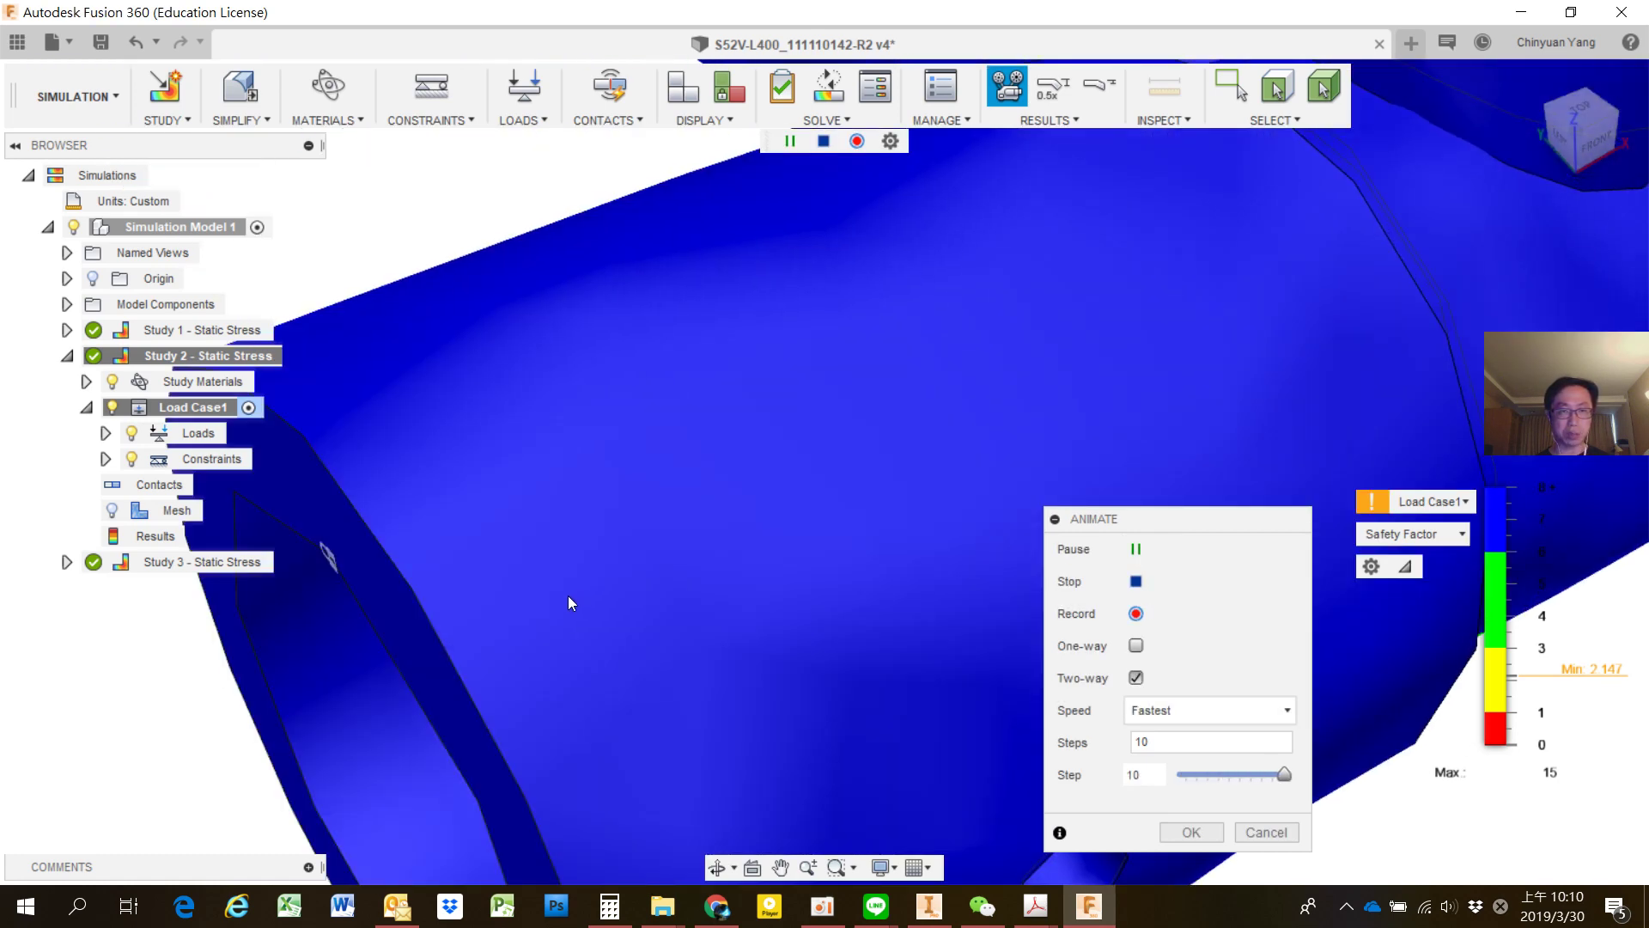
pyautogui.scroll(-5, 569, 593)
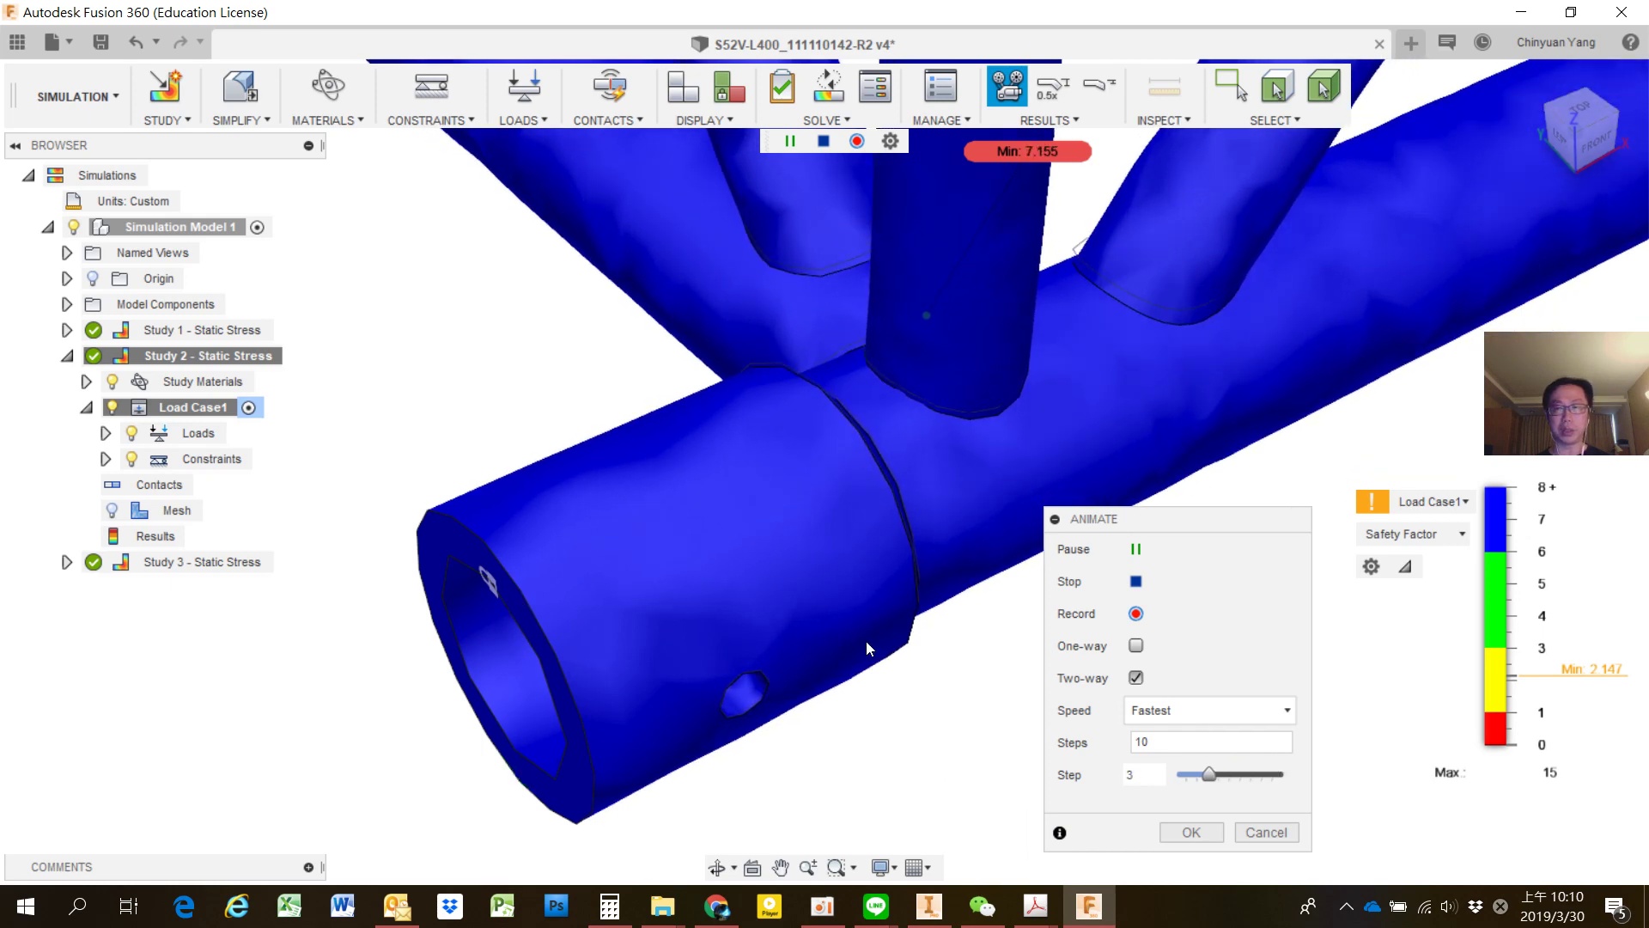
pyautogui.press('F6')
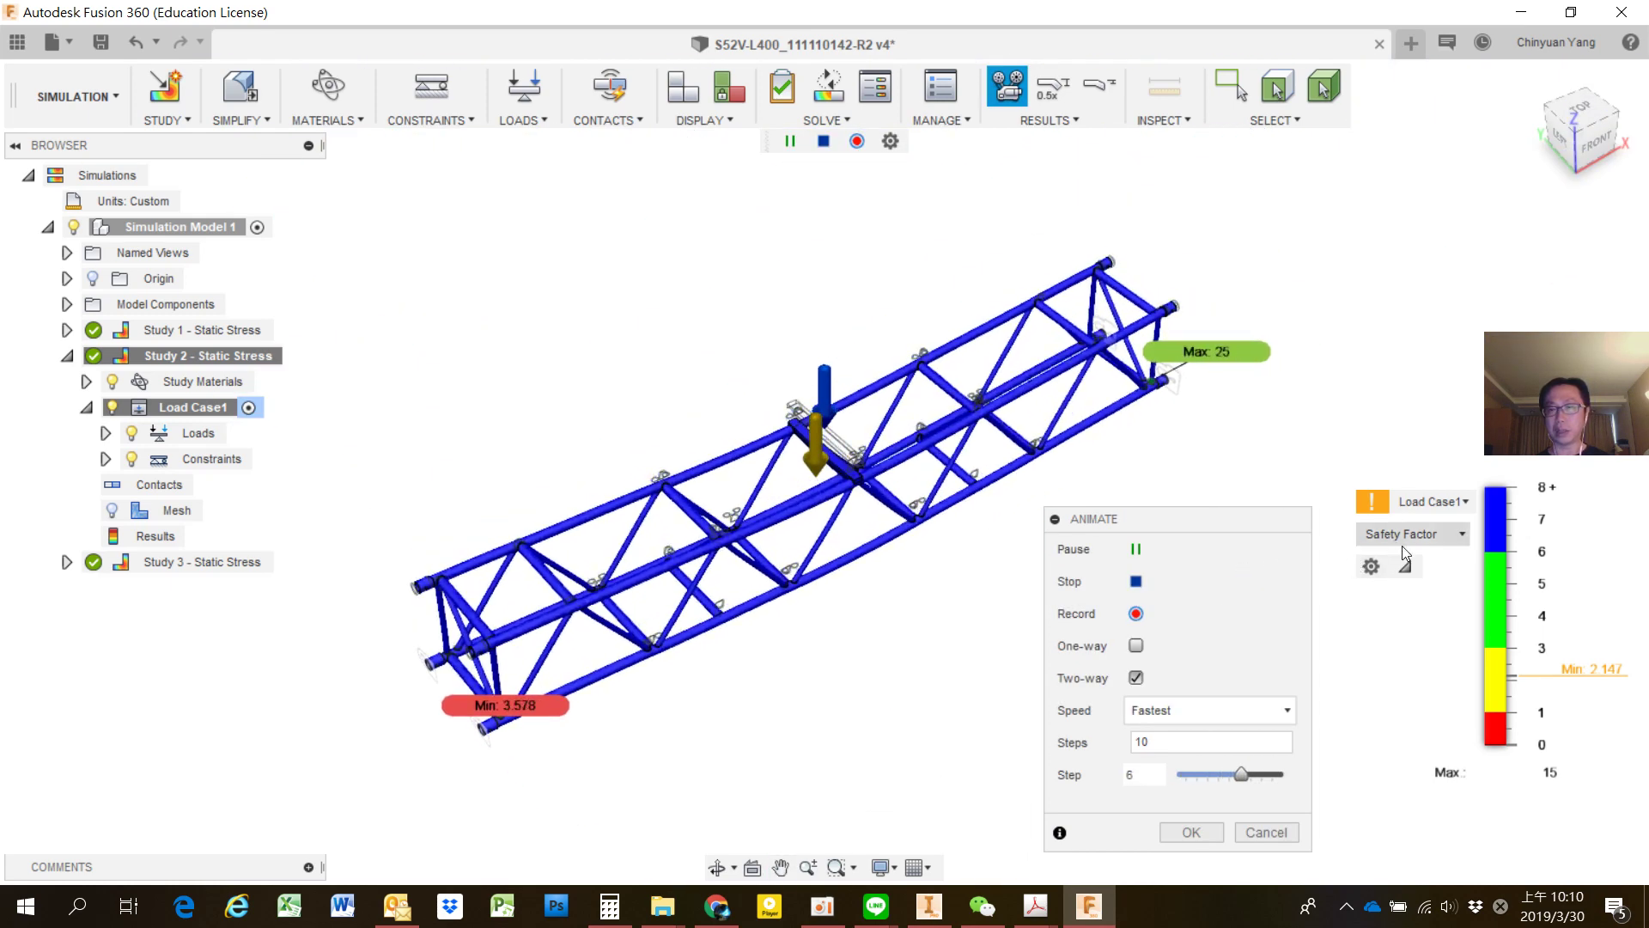
pyautogui.click(1443, 533)
pyautogui.click(1425, 610)
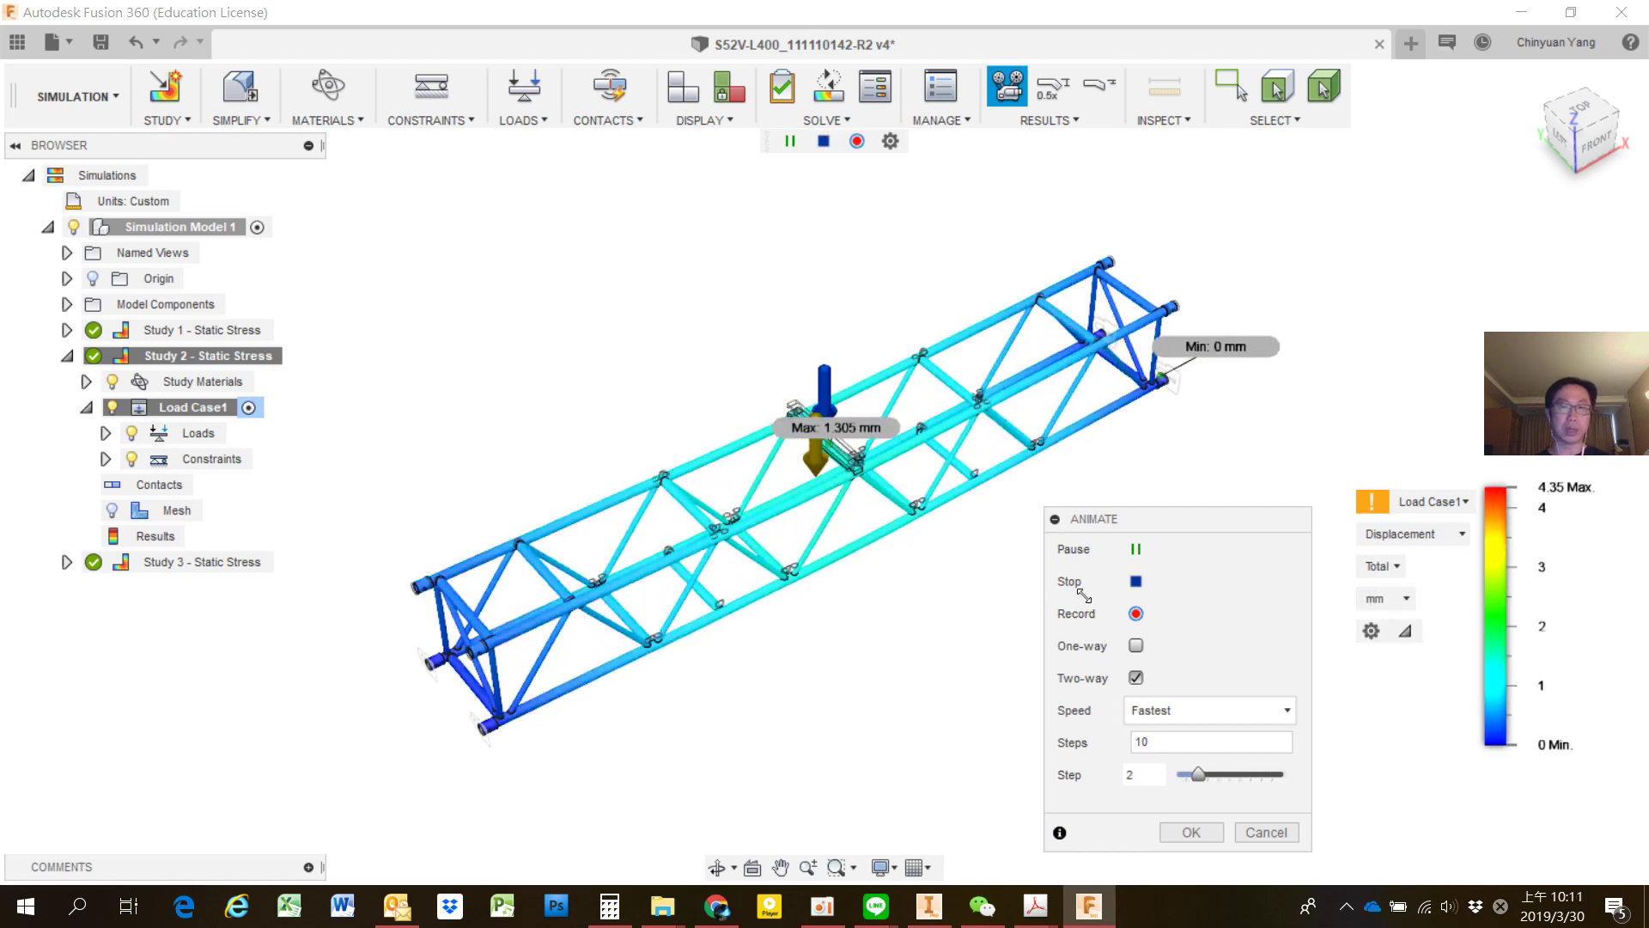
# Zoom in and out to inspect Study 2's animated displacement.
pyautogui.scroll(3, 464, 734)
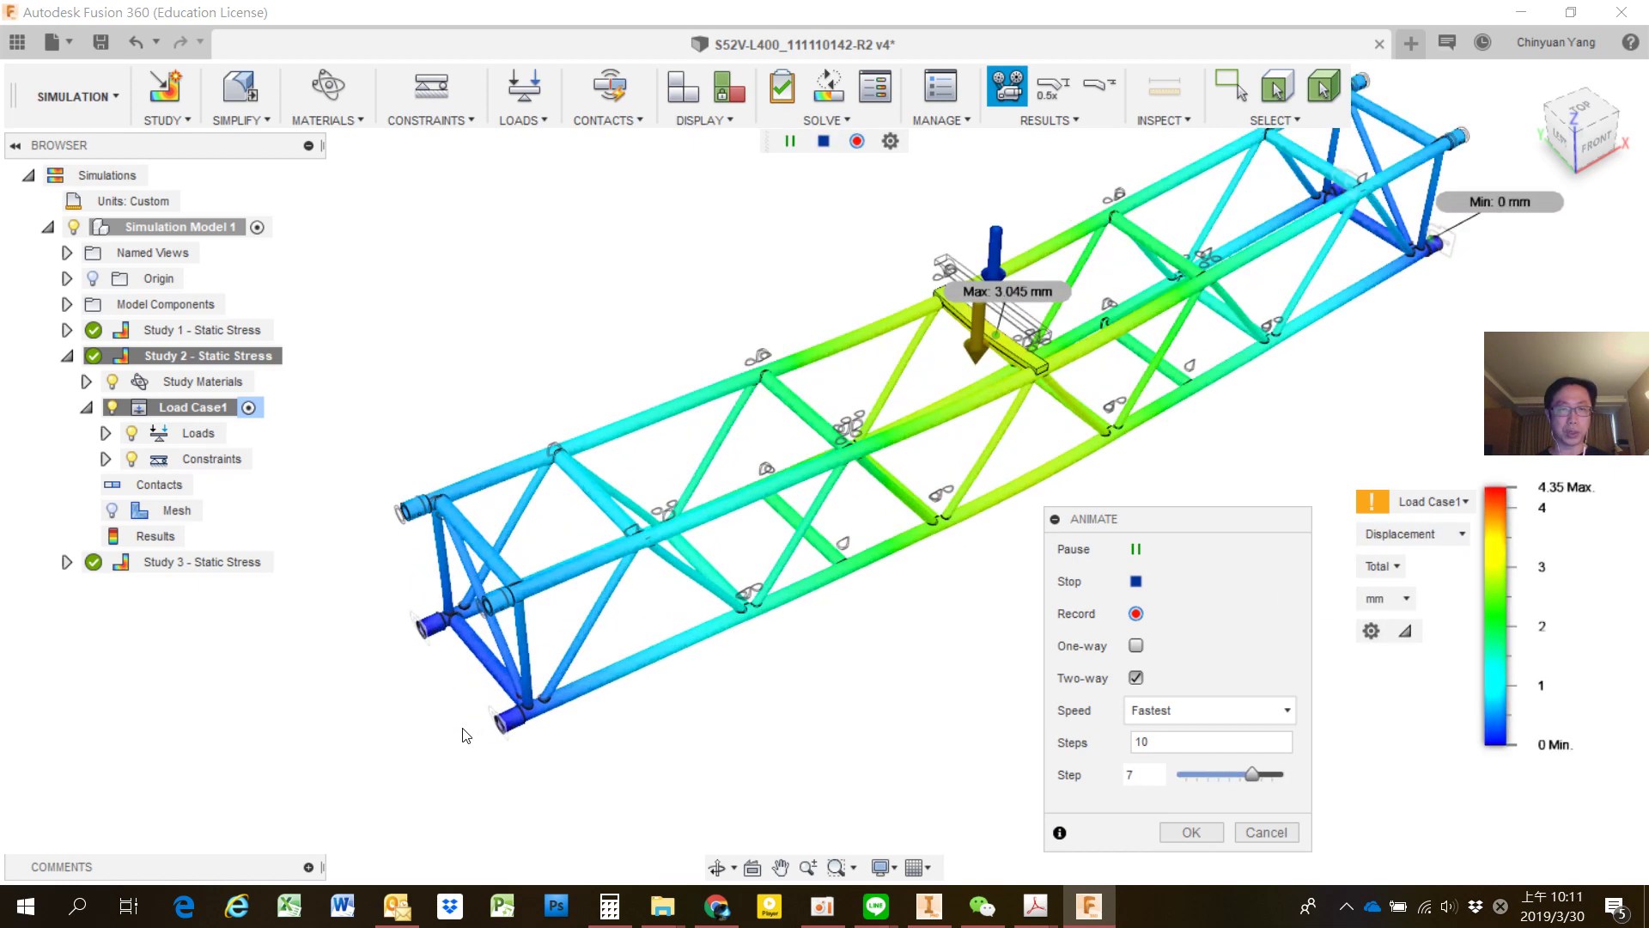
pyautogui.scroll(1, 464, 735)
pyautogui.scroll(2, 468, 726)
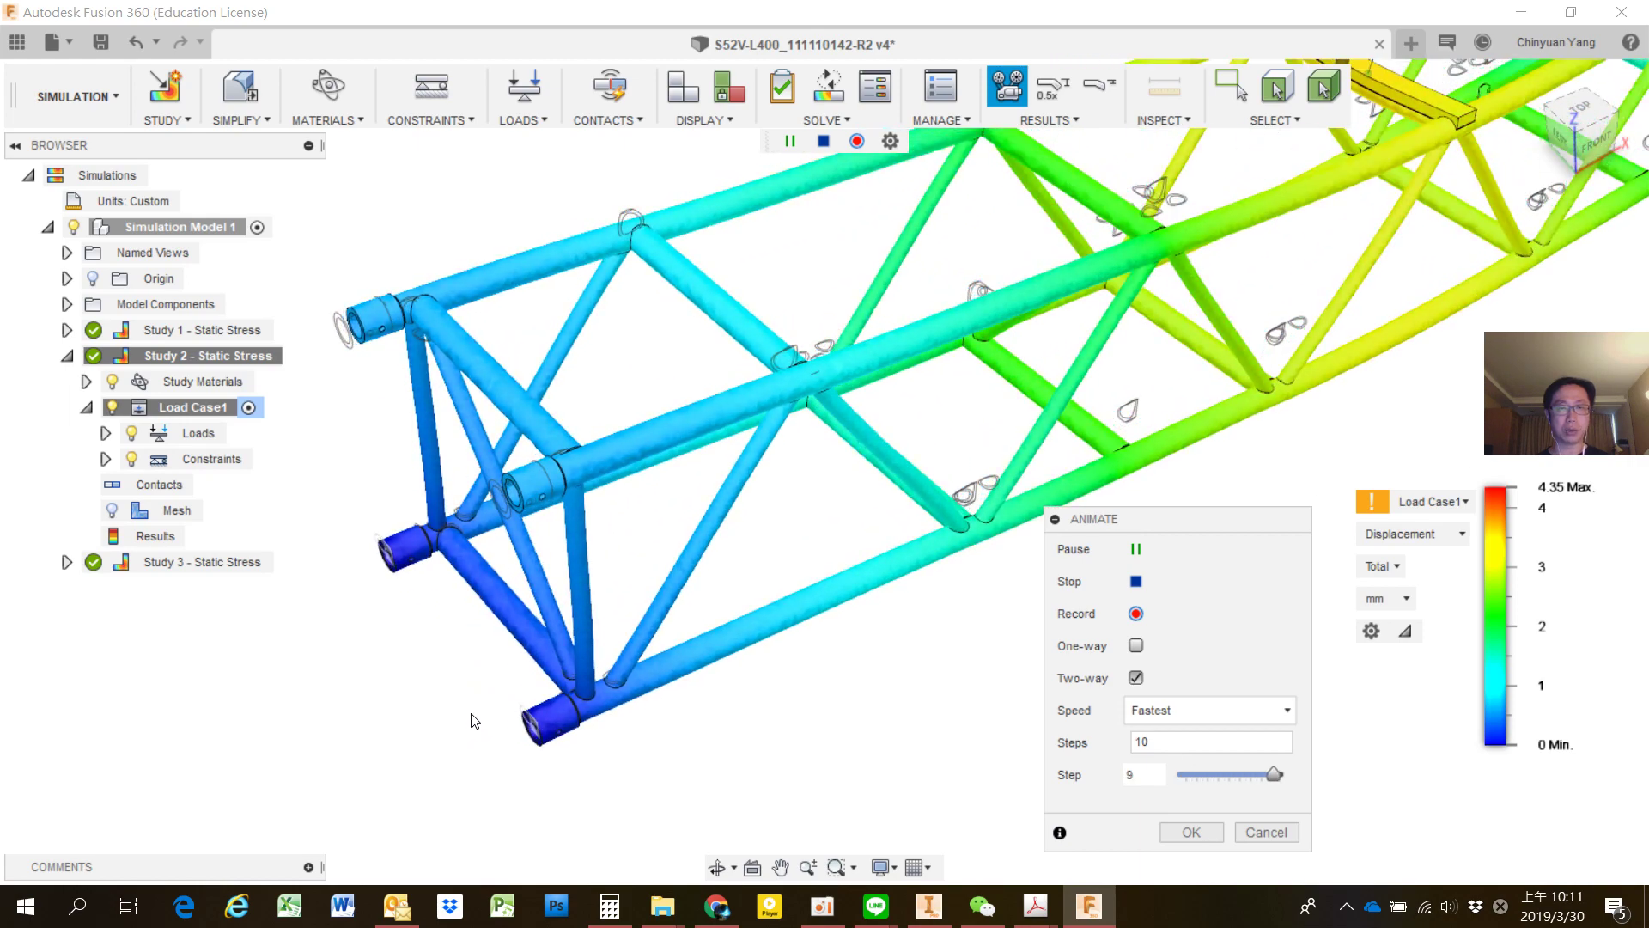
pyautogui.scroll(-2, 555, 704)
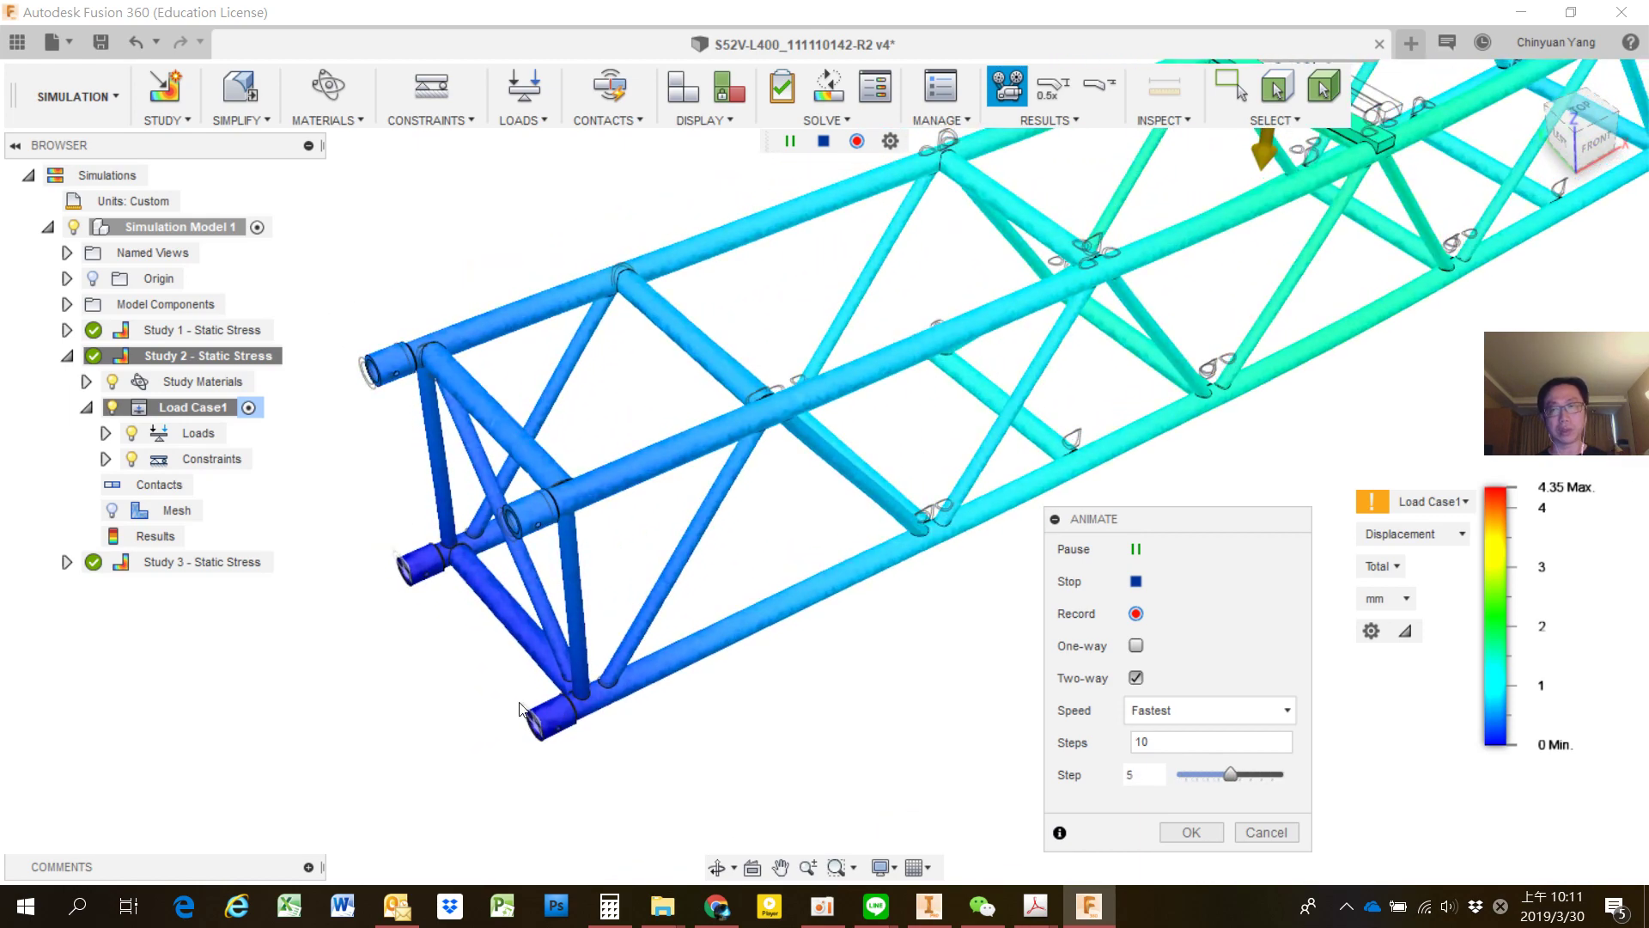
pyautogui.scroll(2, 758, 629)
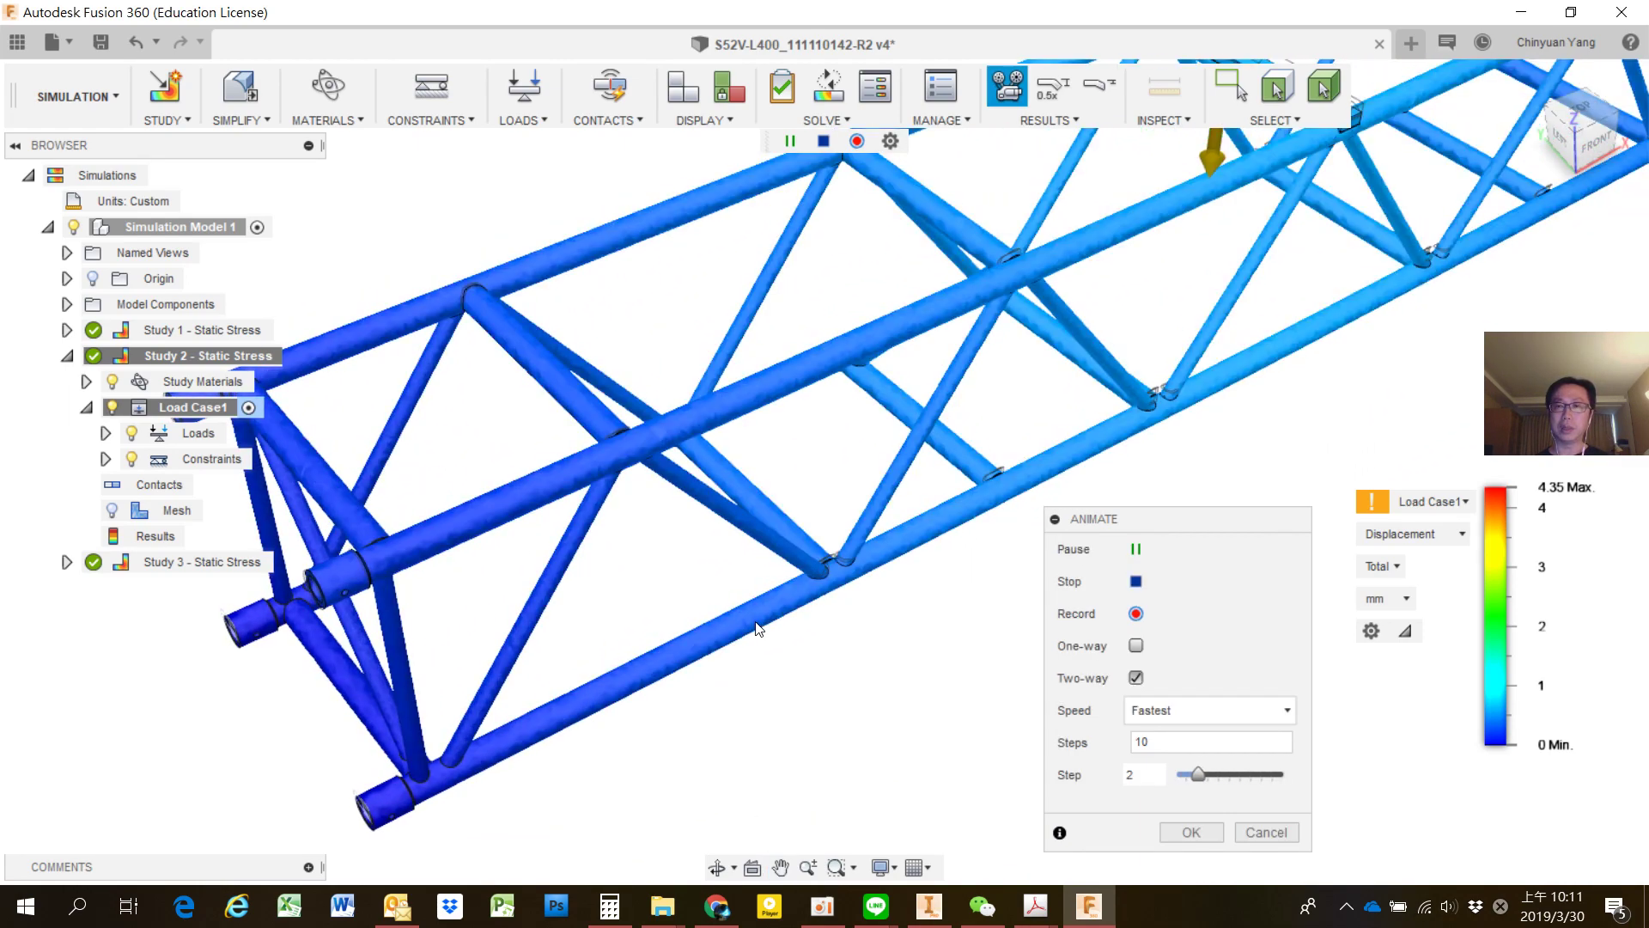
pyautogui.scroll(-3, 758, 629)
pyautogui.scroll(-2, 755, 626)
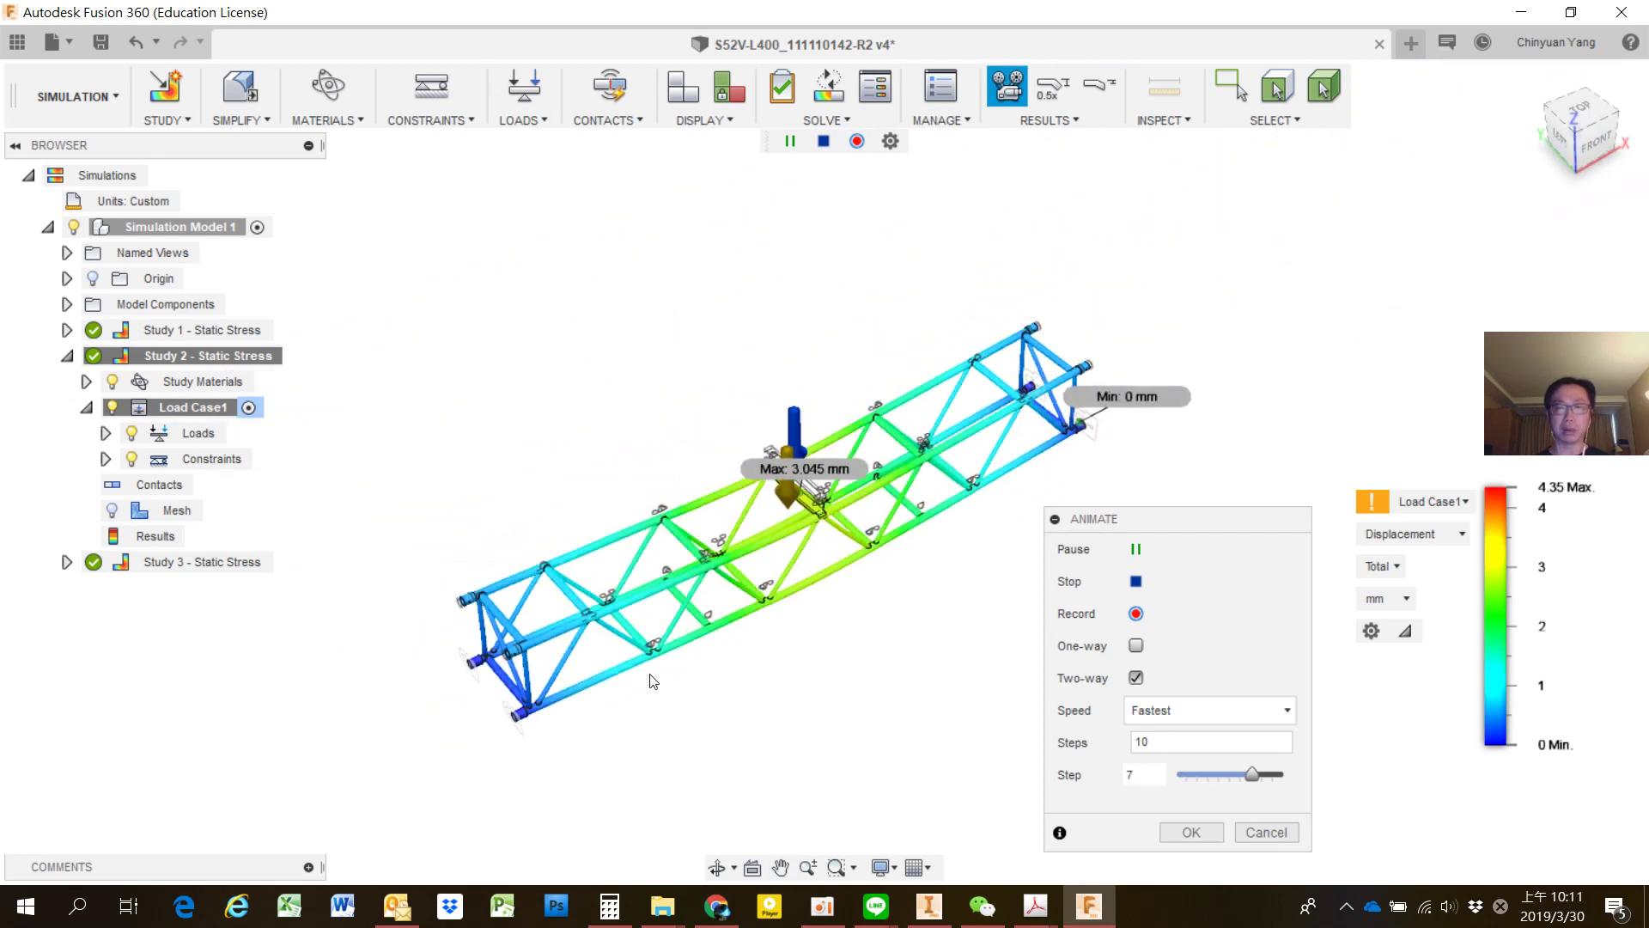
pyautogui.scroll(1, 685, 676)
pyautogui.scroll(1, 684, 676)
pyautogui.scroll(3, 773, 670)
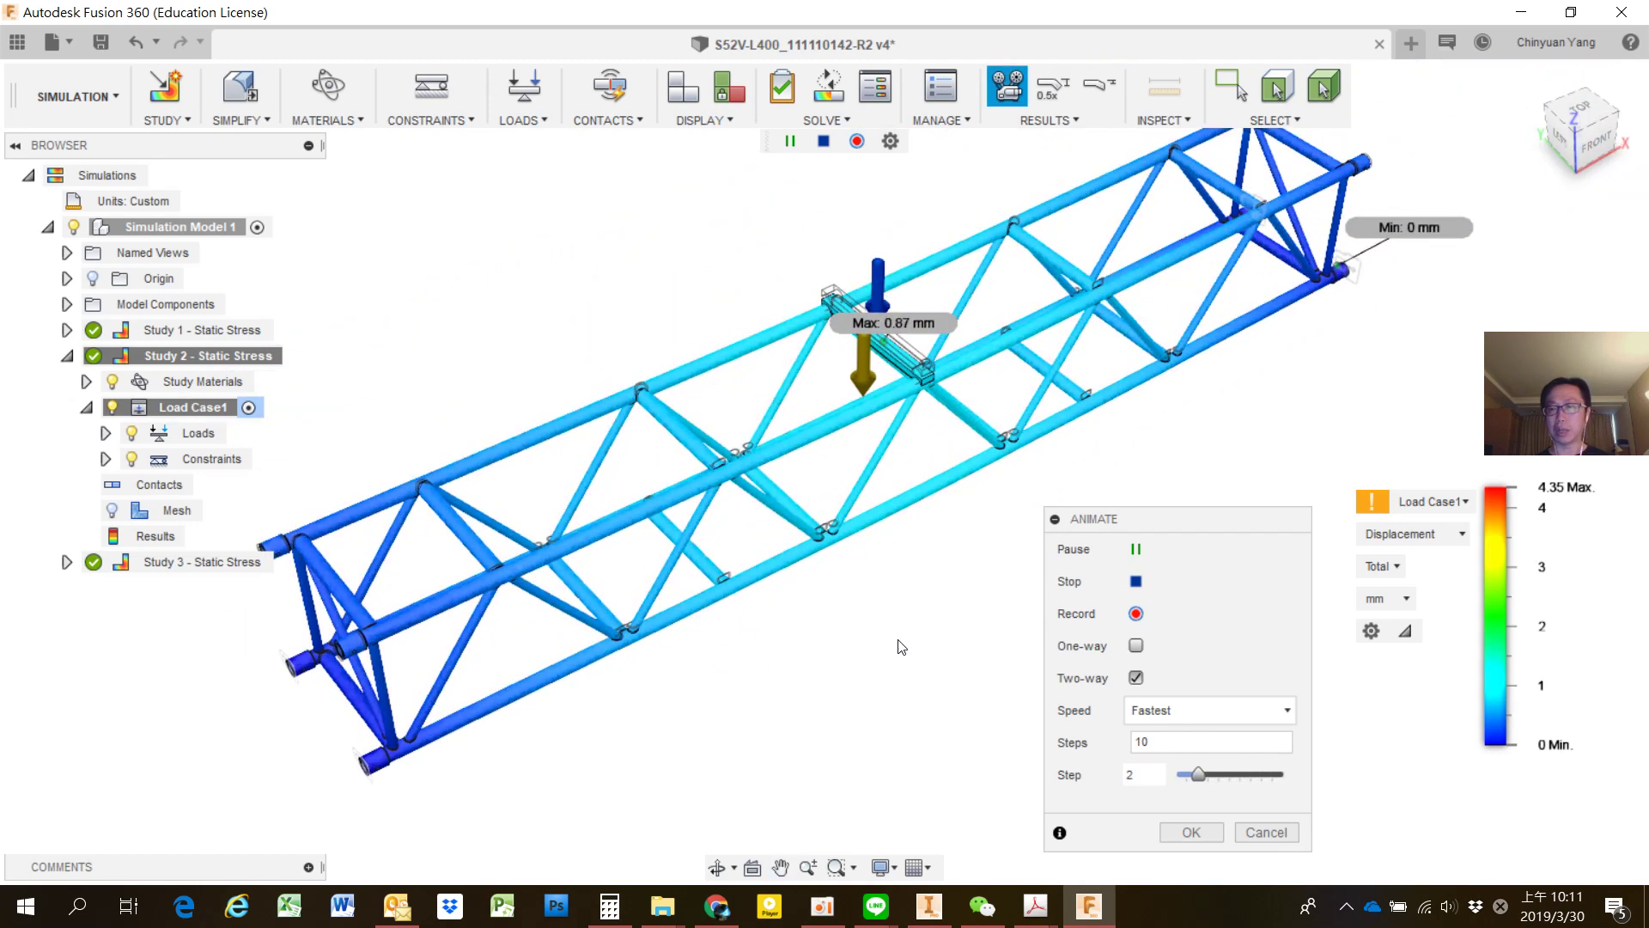
# Plot Study 2's Von Mises stress in ksi, peaking at 18.24 ksi.
pyautogui.click(1460, 533)
pyautogui.click(1409, 578)
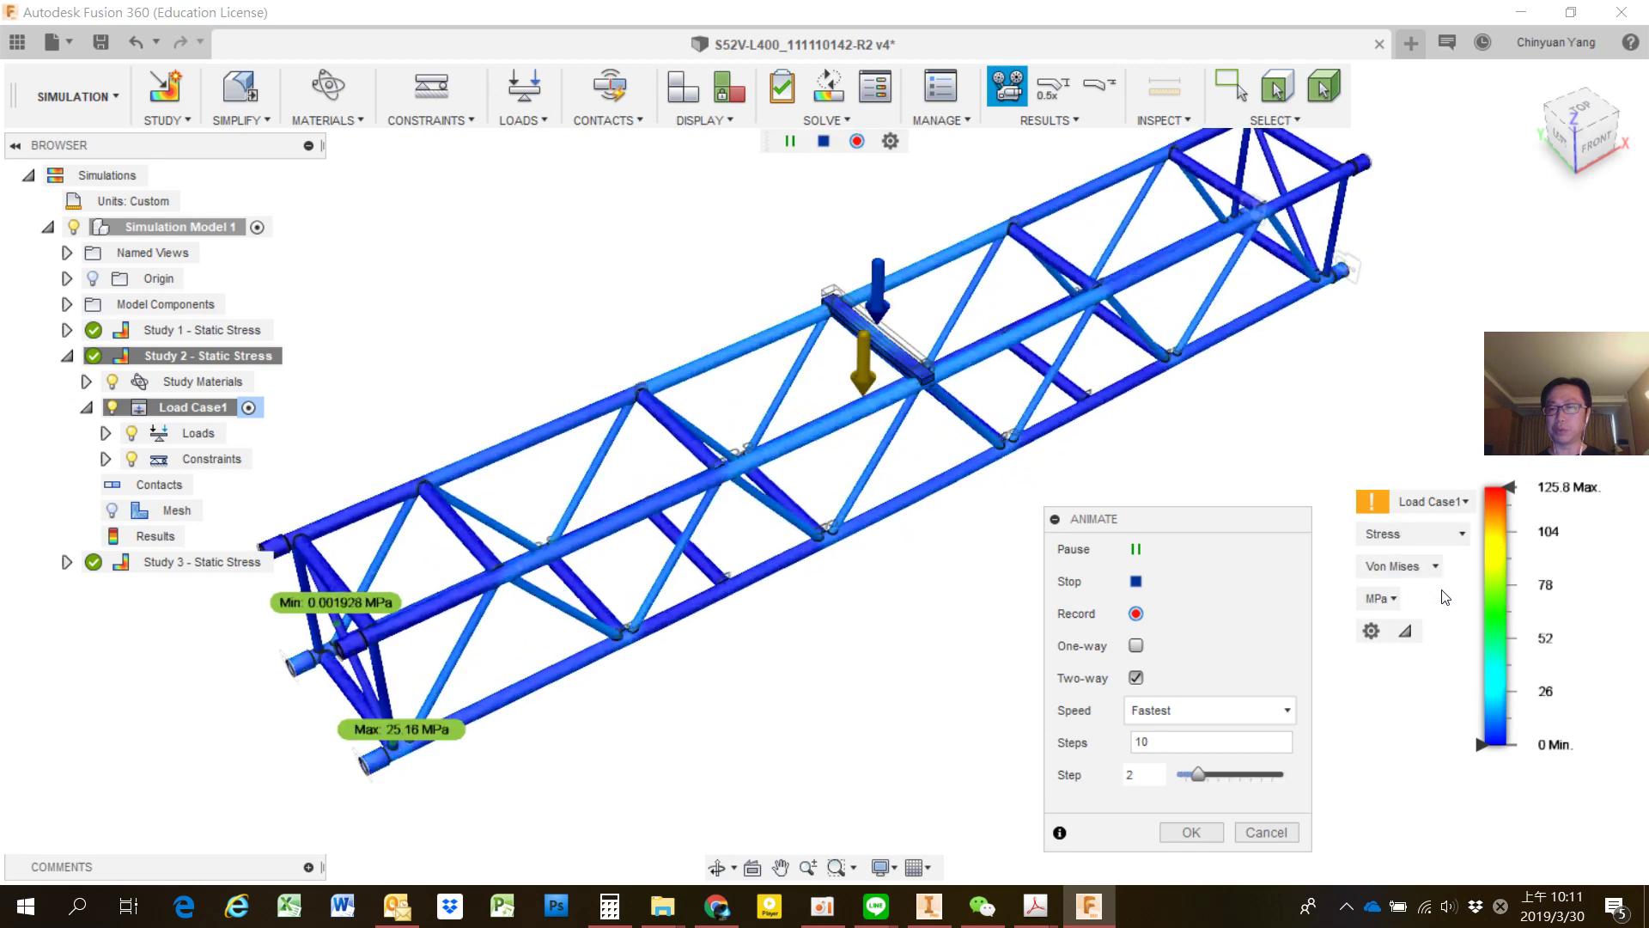
pyautogui.click(1381, 598)
pyautogui.click(1388, 707)
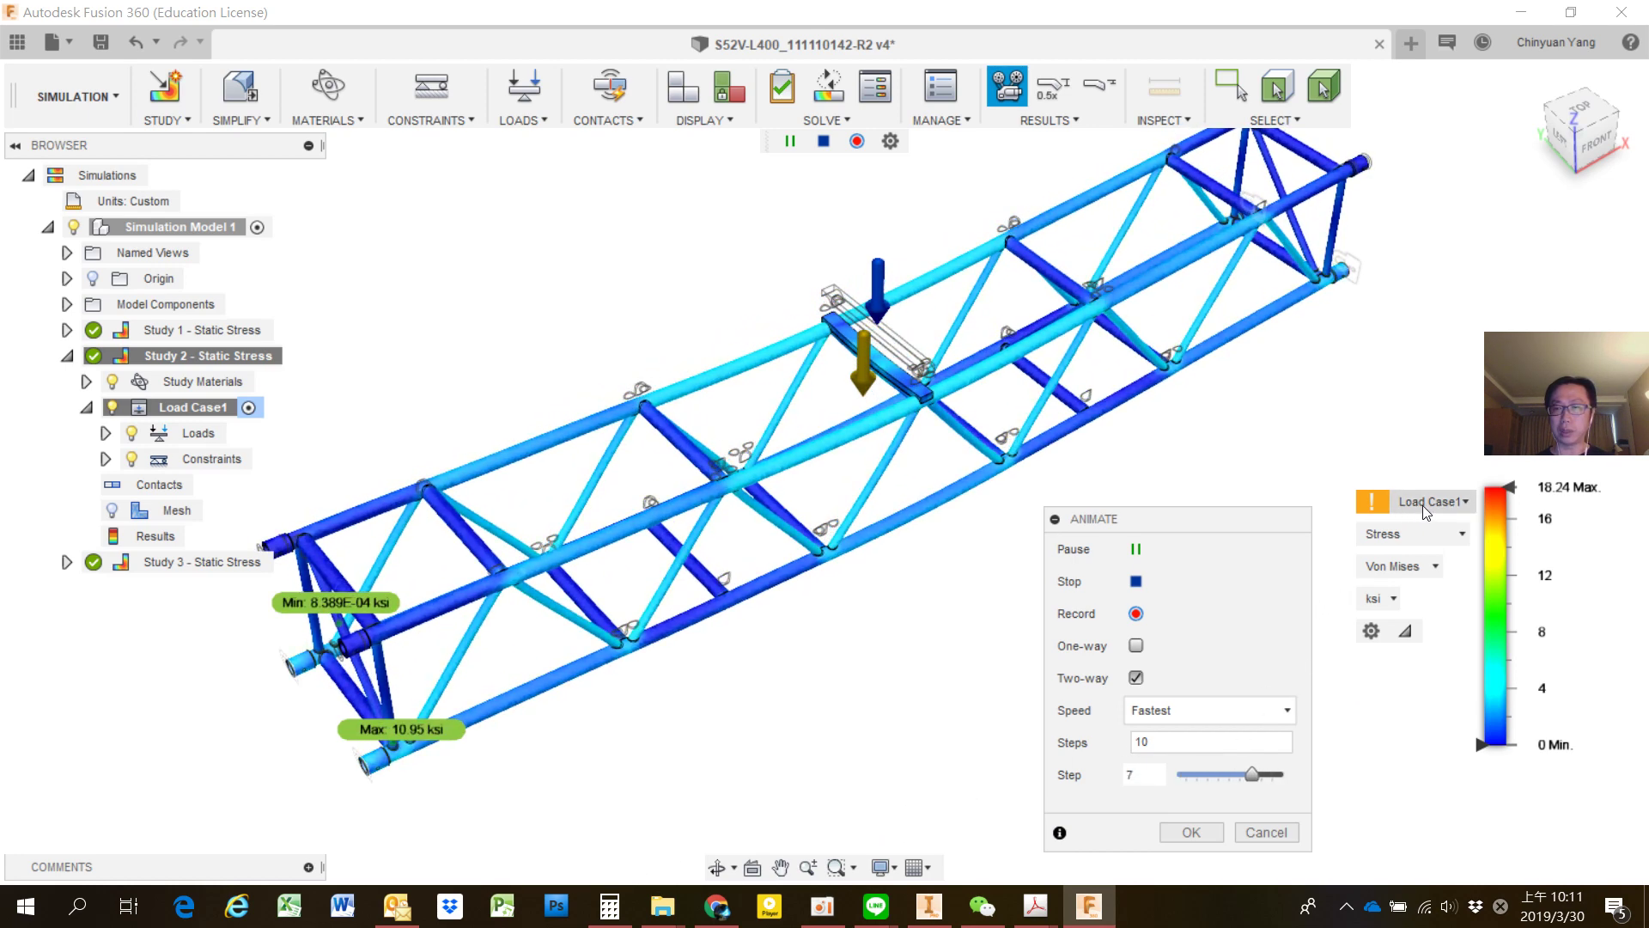
# Review Study 2's 2.147 minimum safety factor details, then collapse Study 2 in the browser.
pyautogui.click(1372, 507)
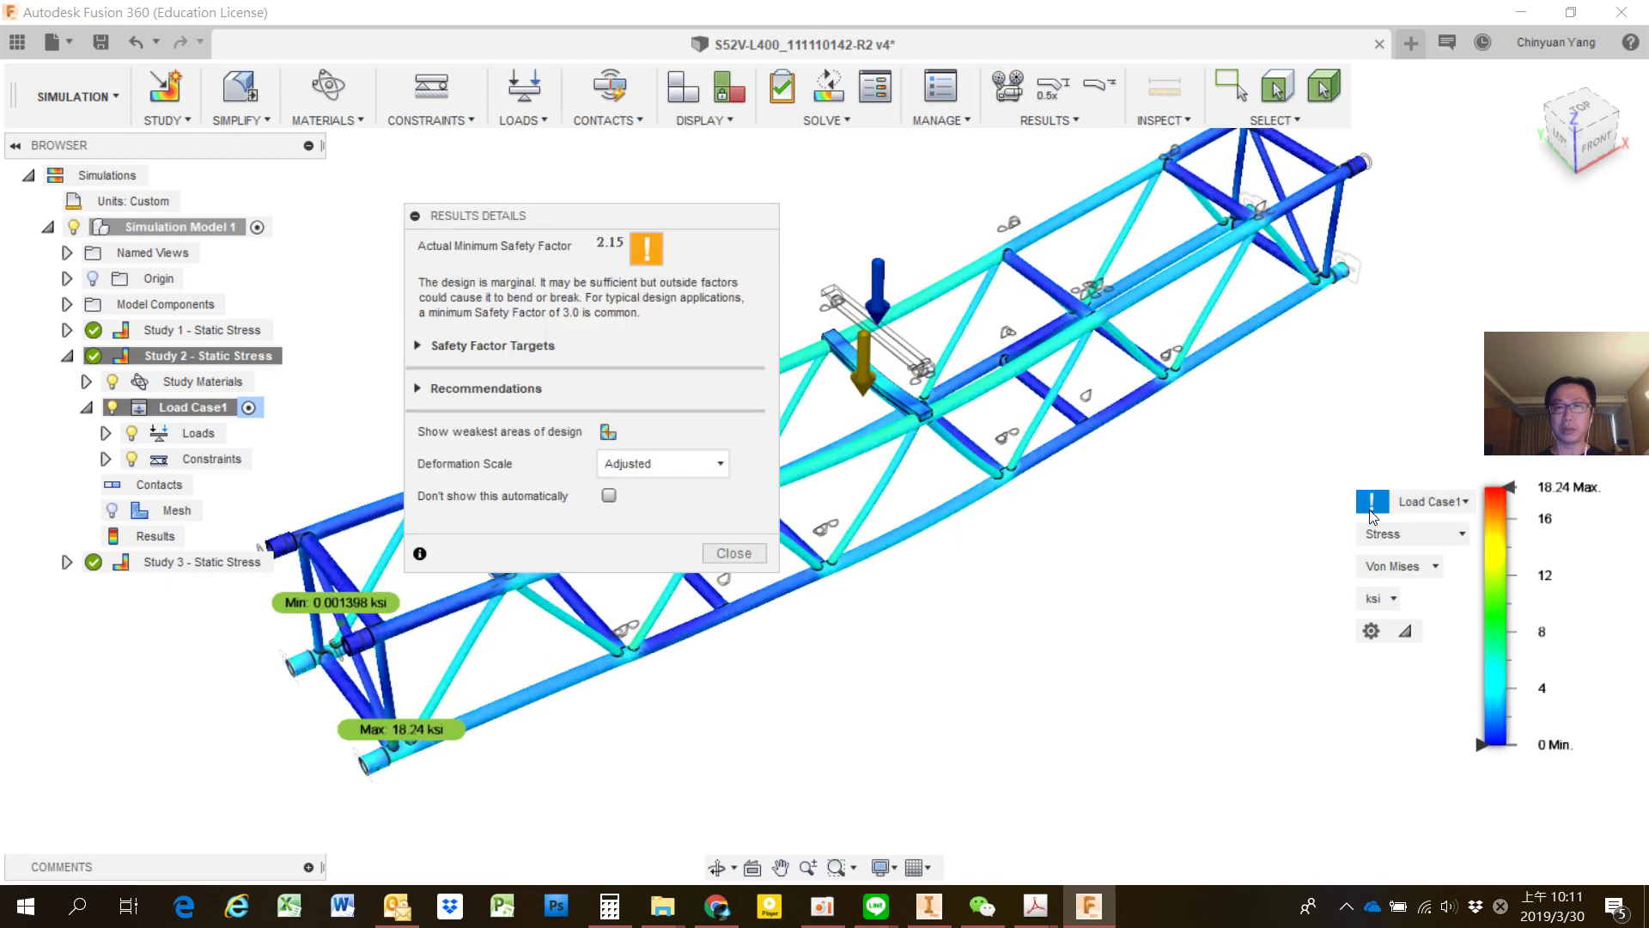
pyautogui.click(726, 573)
pyautogui.click(67, 355)
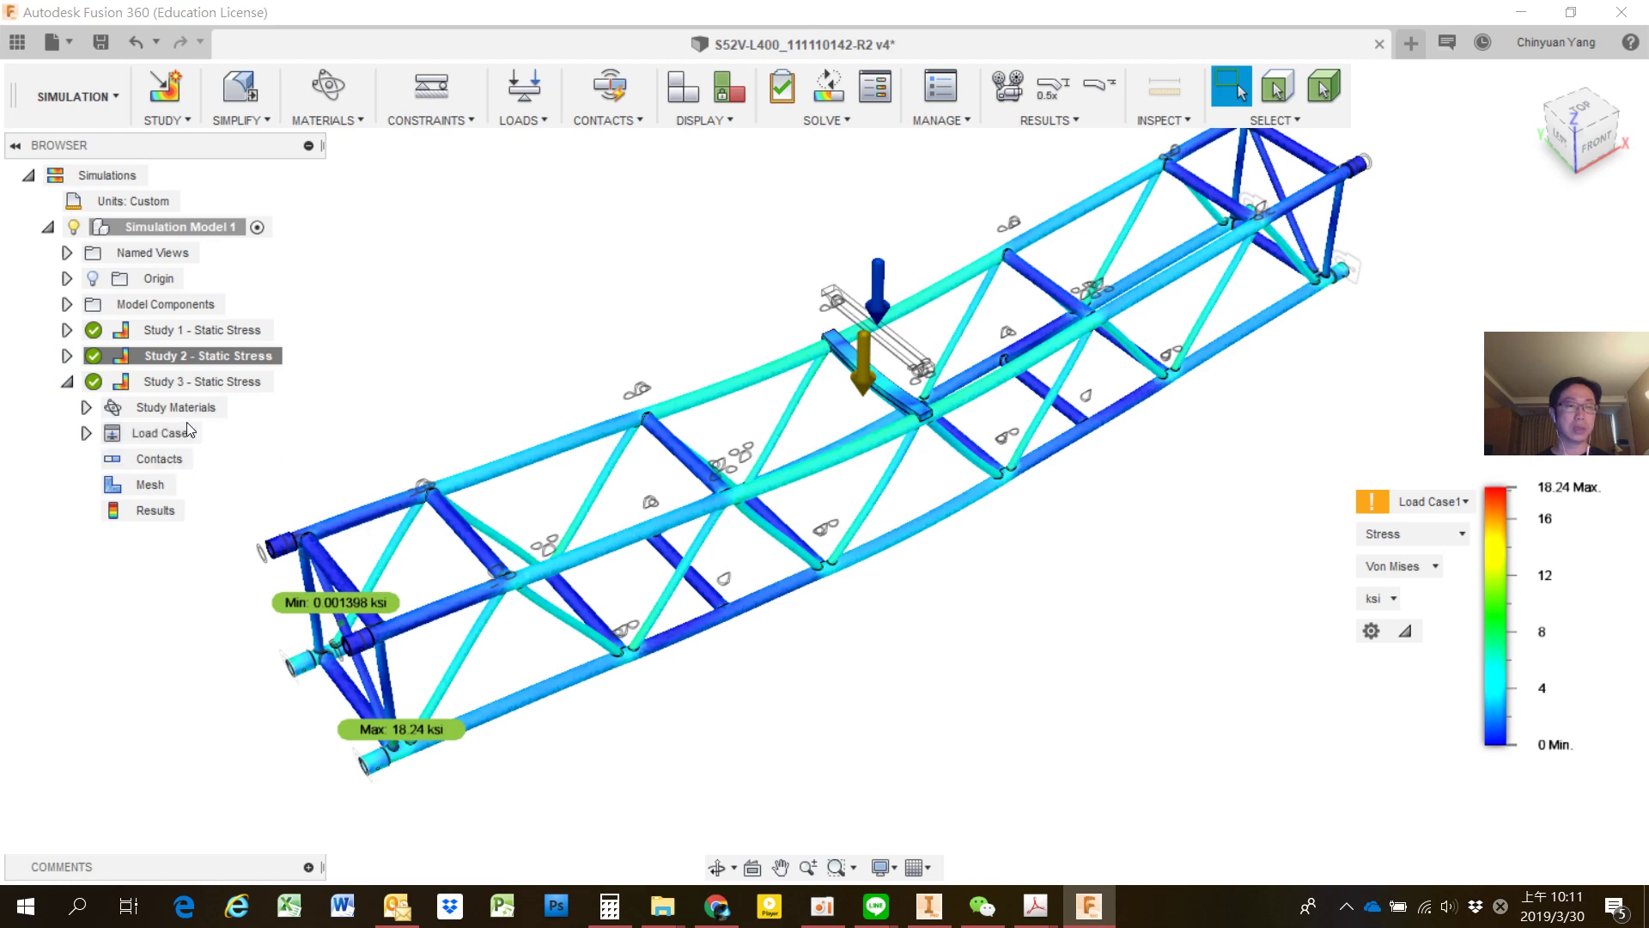
# Activate Study 3, dismiss its 2.364 minimum safety factor details, zoom in, and open Animate.
pyautogui.rightClick(212, 388)
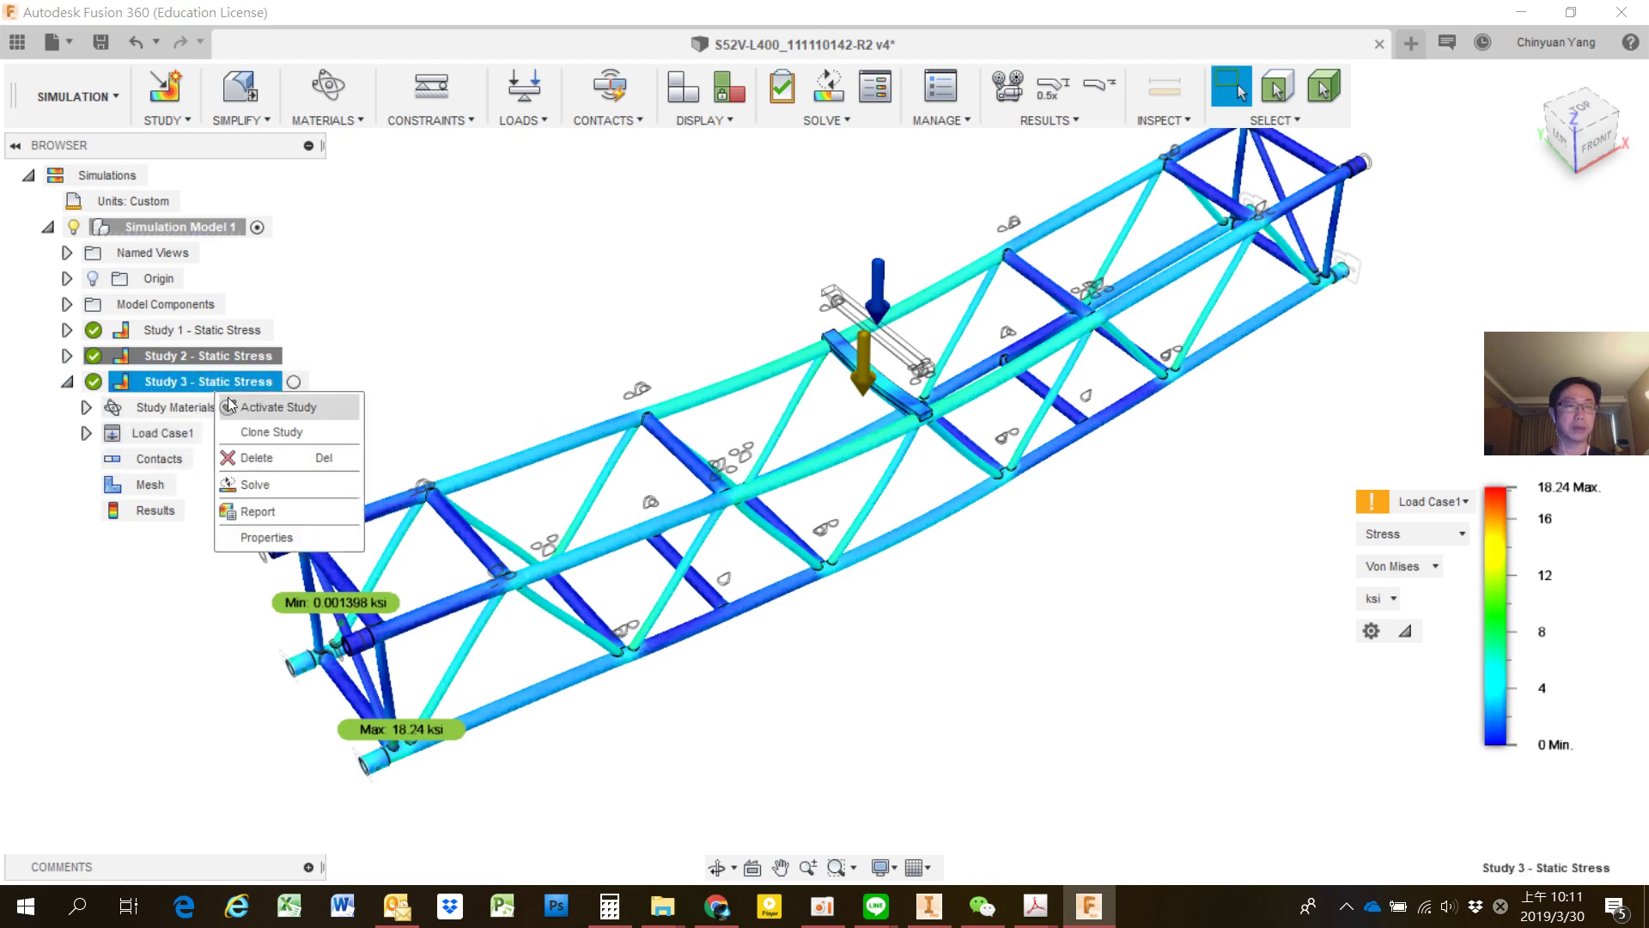
pyautogui.click(286, 401)
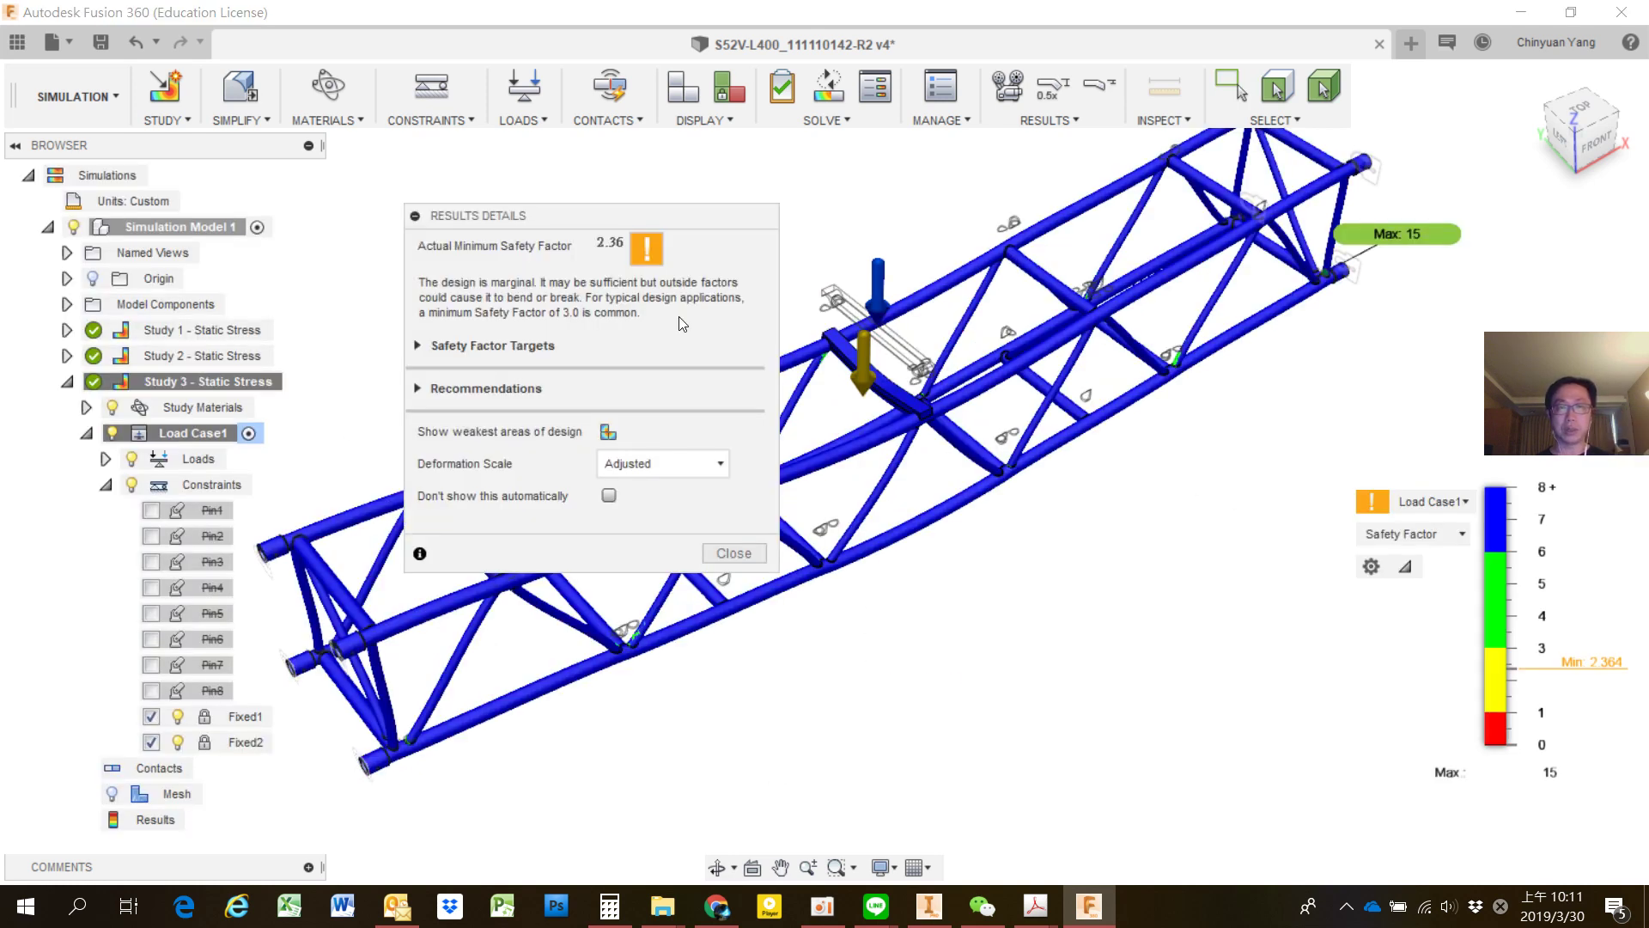
pyautogui.click(733, 553)
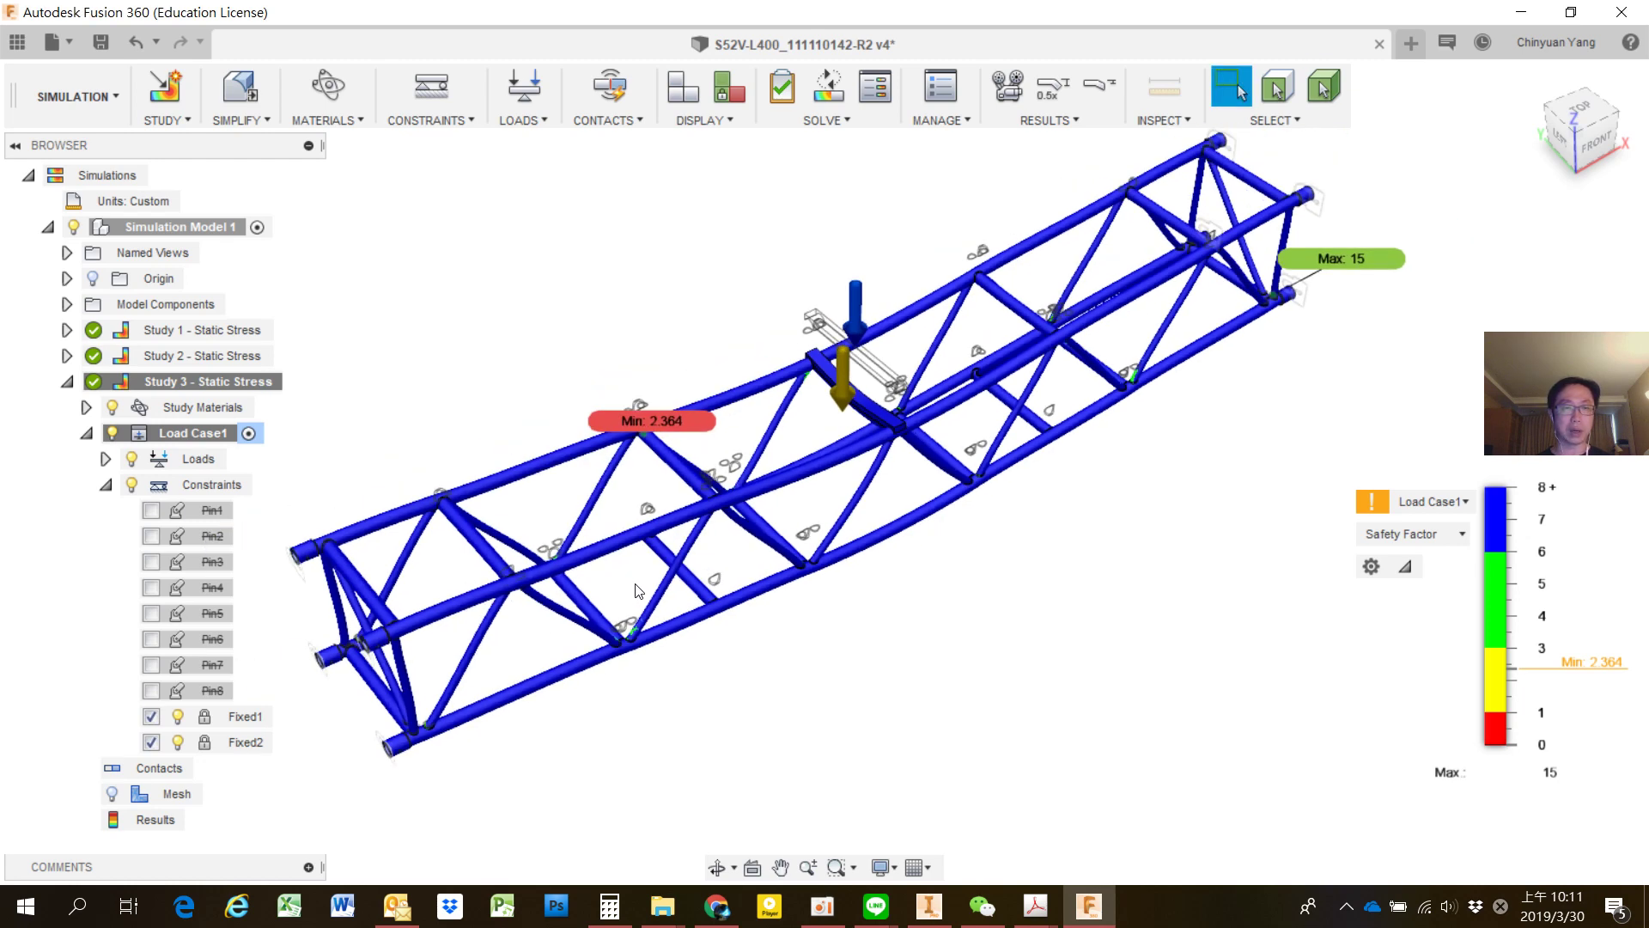
pyautogui.scroll(2, 636, 590)
pyautogui.scroll(2, 631, 574)
pyautogui.scroll(2, 625, 555)
pyautogui.scroll(2, 592, 481)
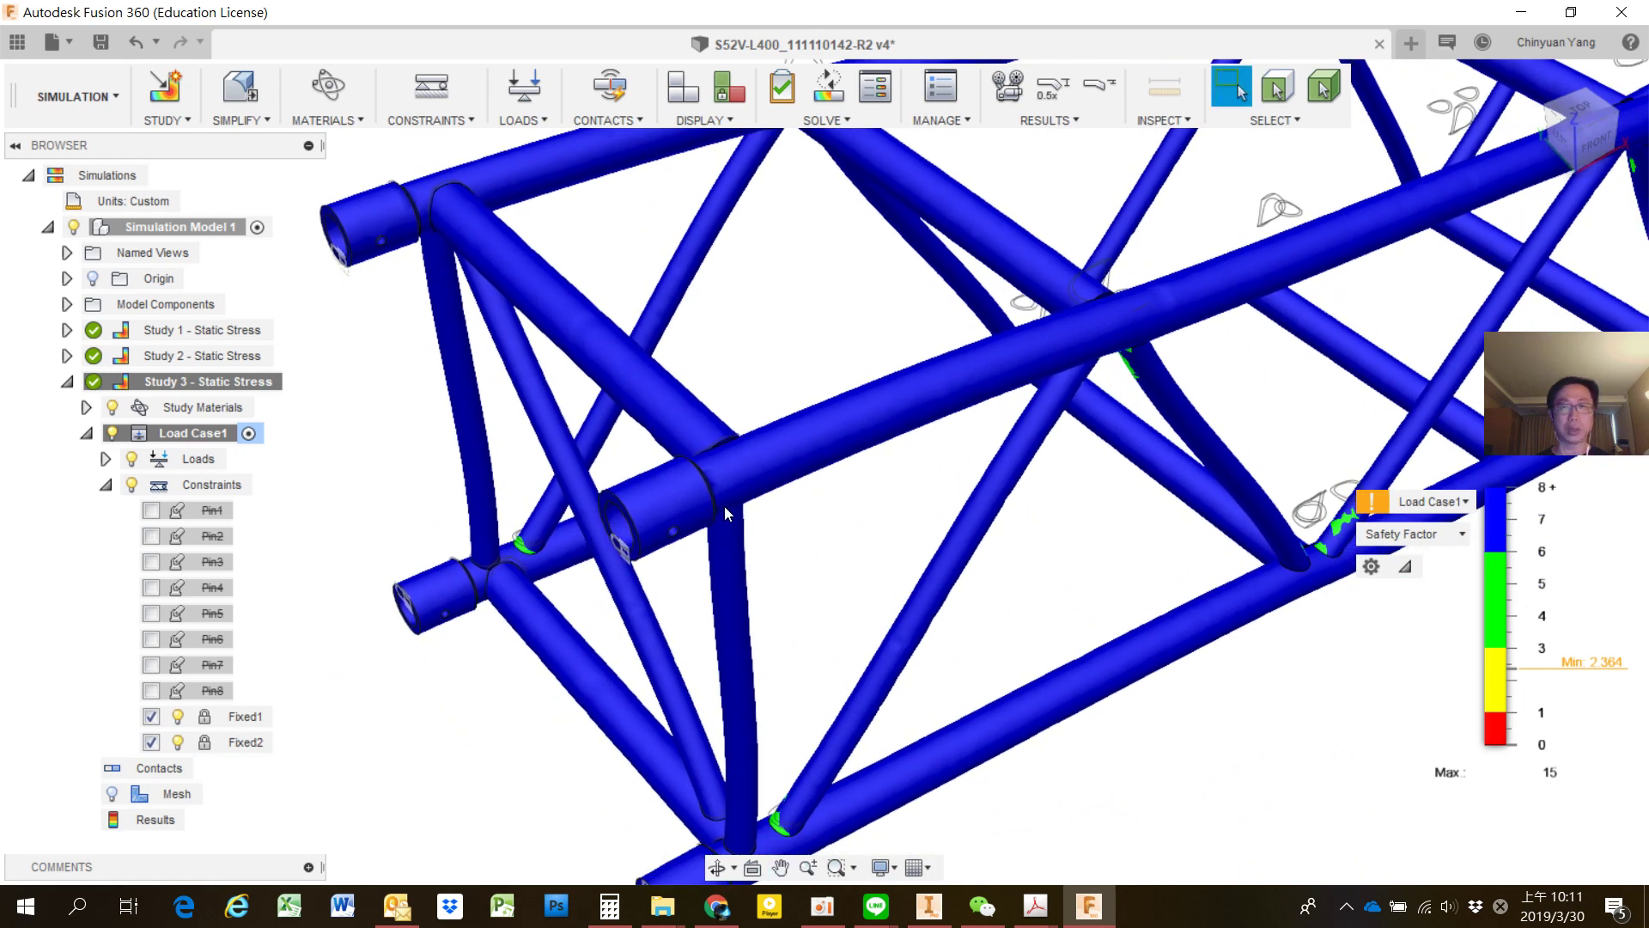
pyautogui.click(1010, 105)
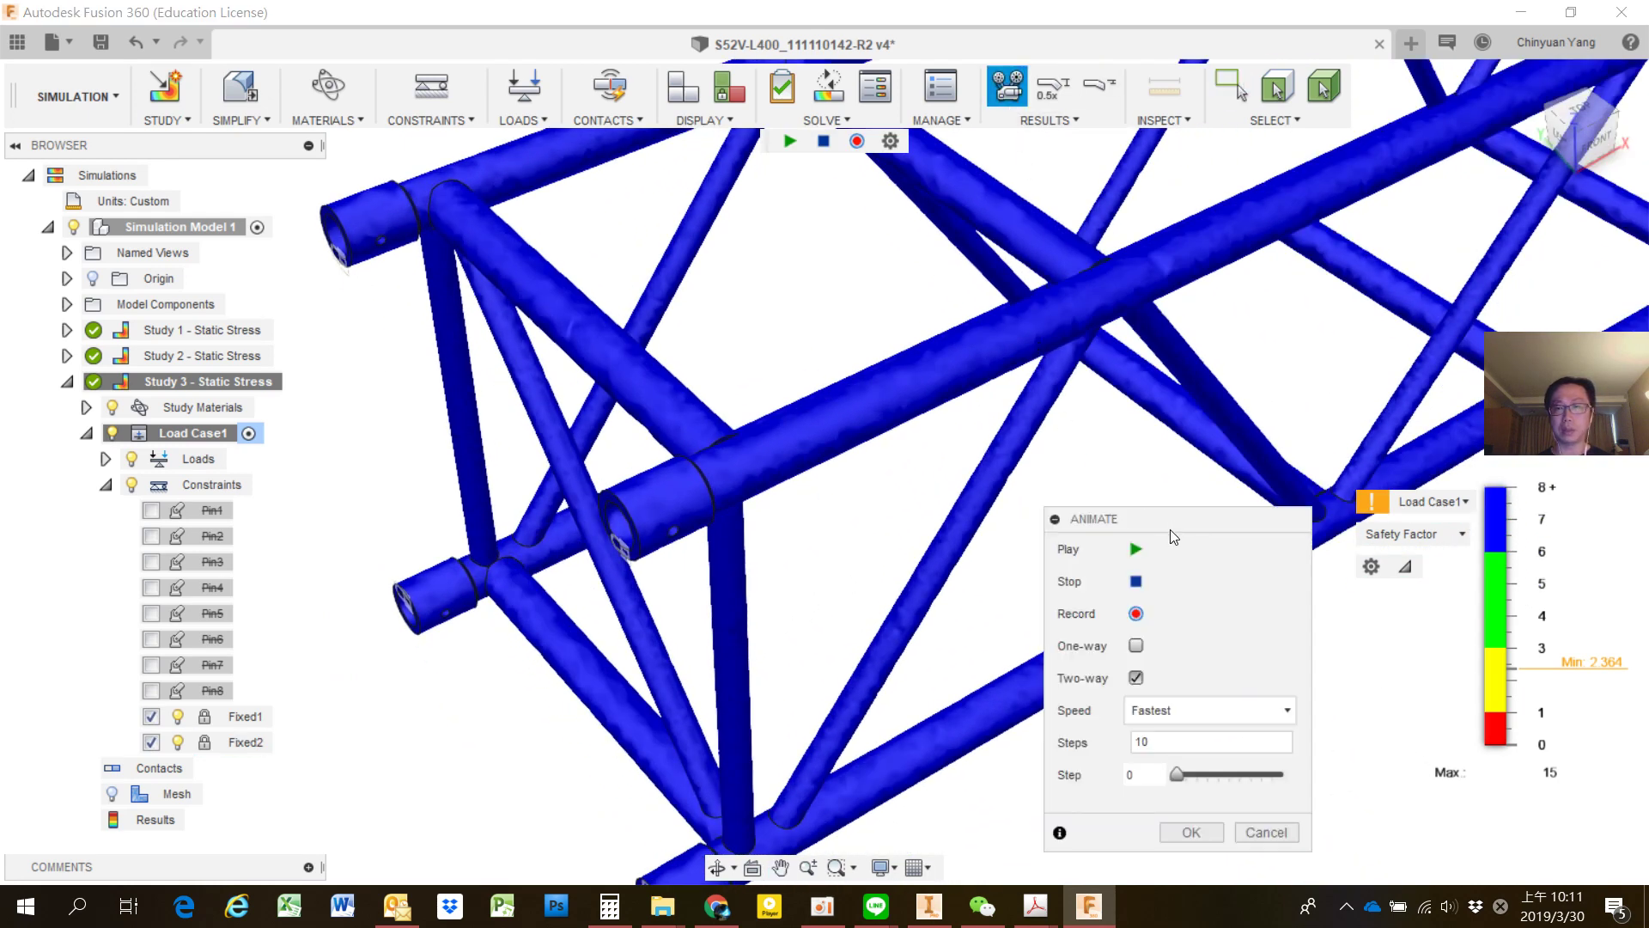
# Play Study 3's animation and change the plot to Displacement, maximum 3.306 mm.
pyautogui.click(1138, 549)
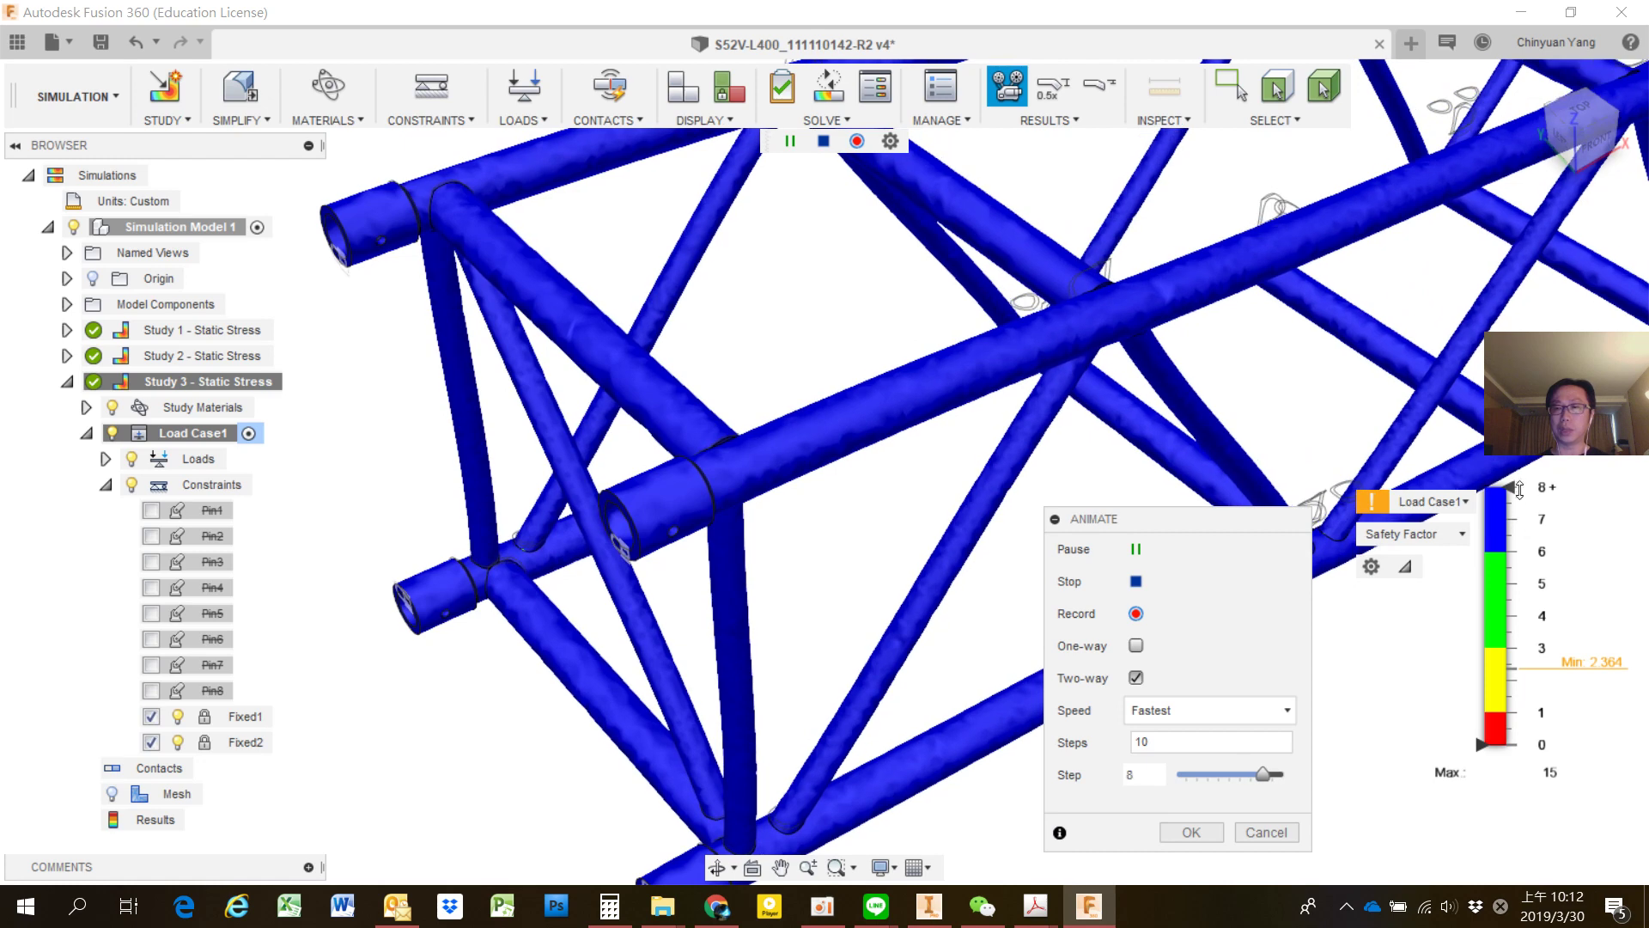
pyautogui.click(1452, 536)
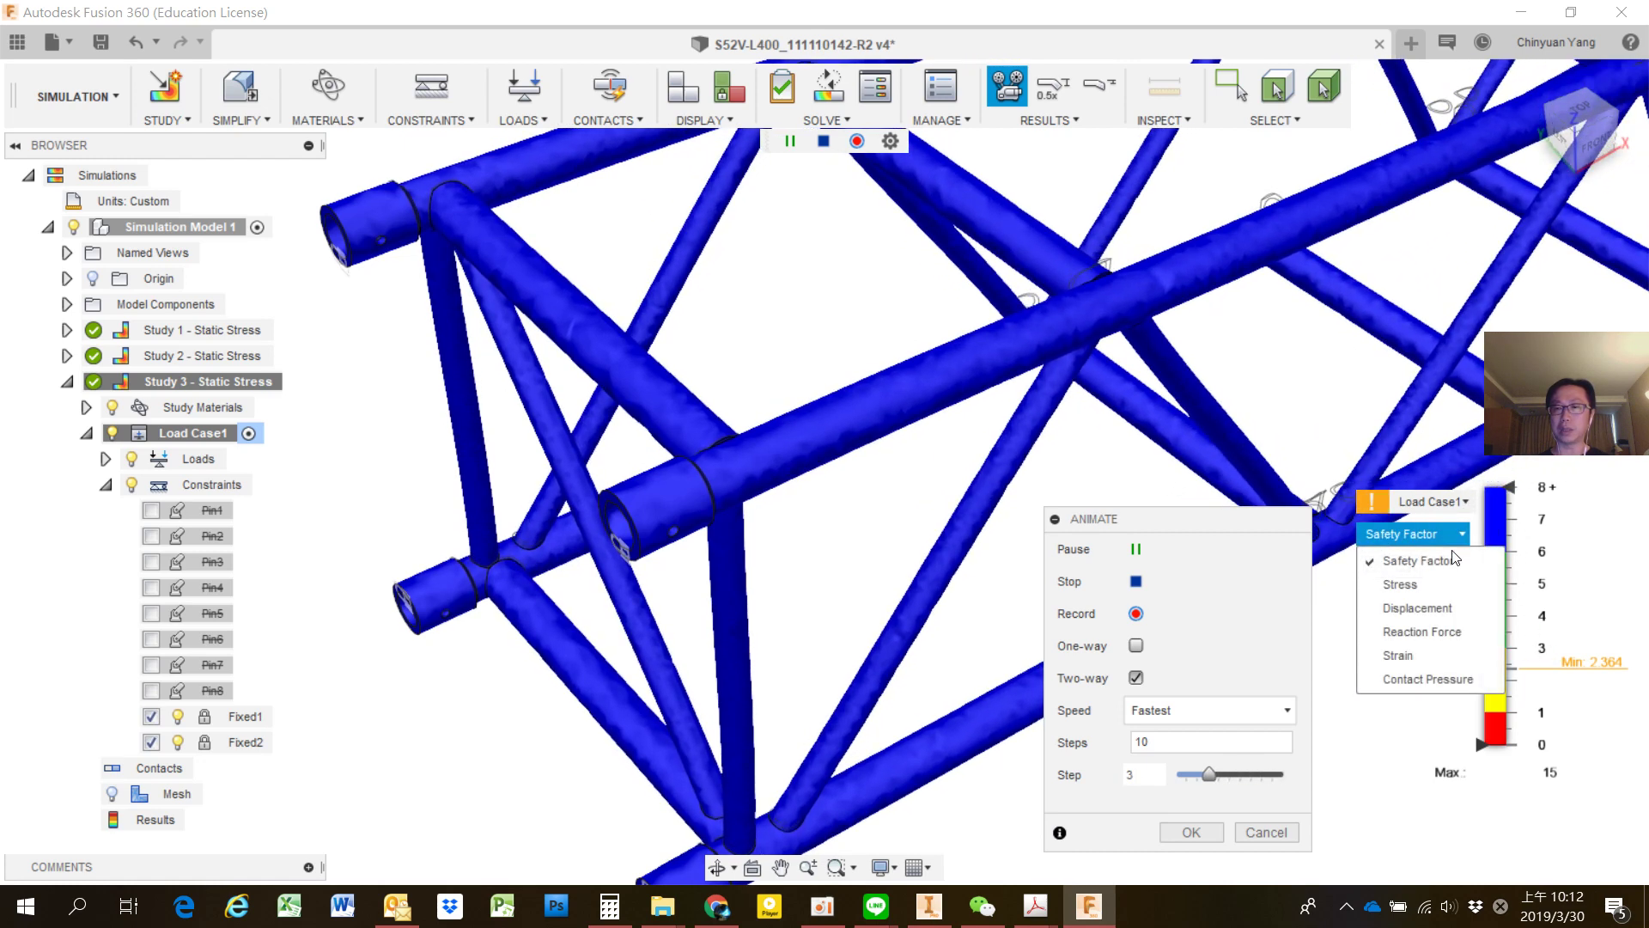
pyautogui.click(1426, 606)
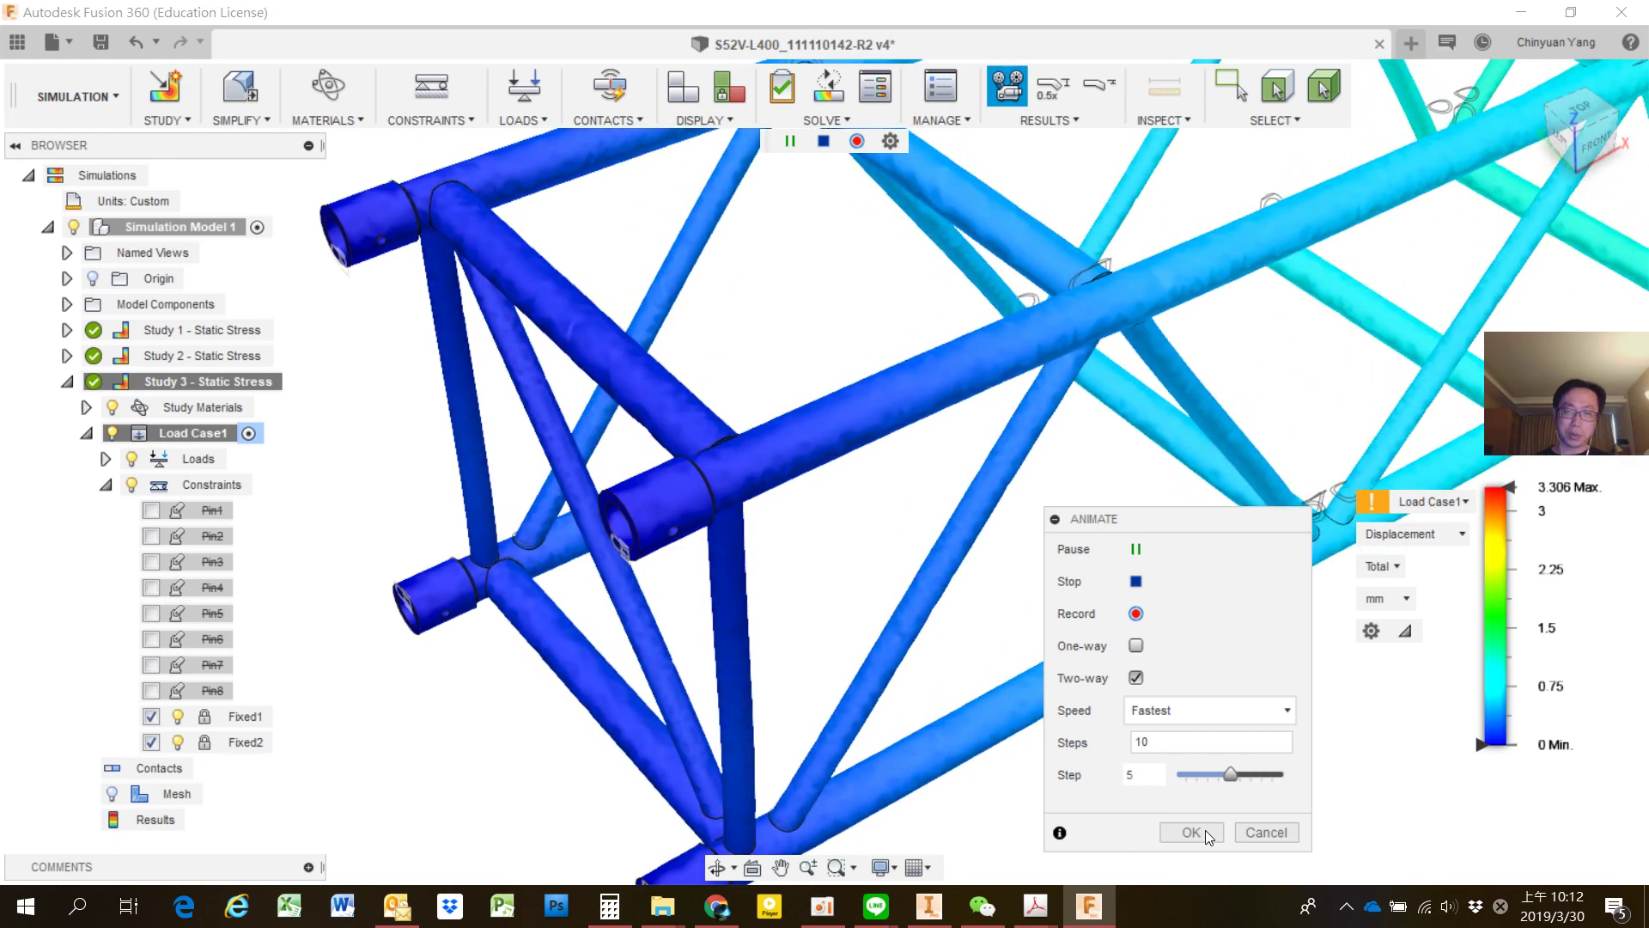
# Close Study 3's animation, then zoom out and recentre the truss.
pyautogui.click(1192, 832)
pyautogui.scroll(-3, 983, 708)
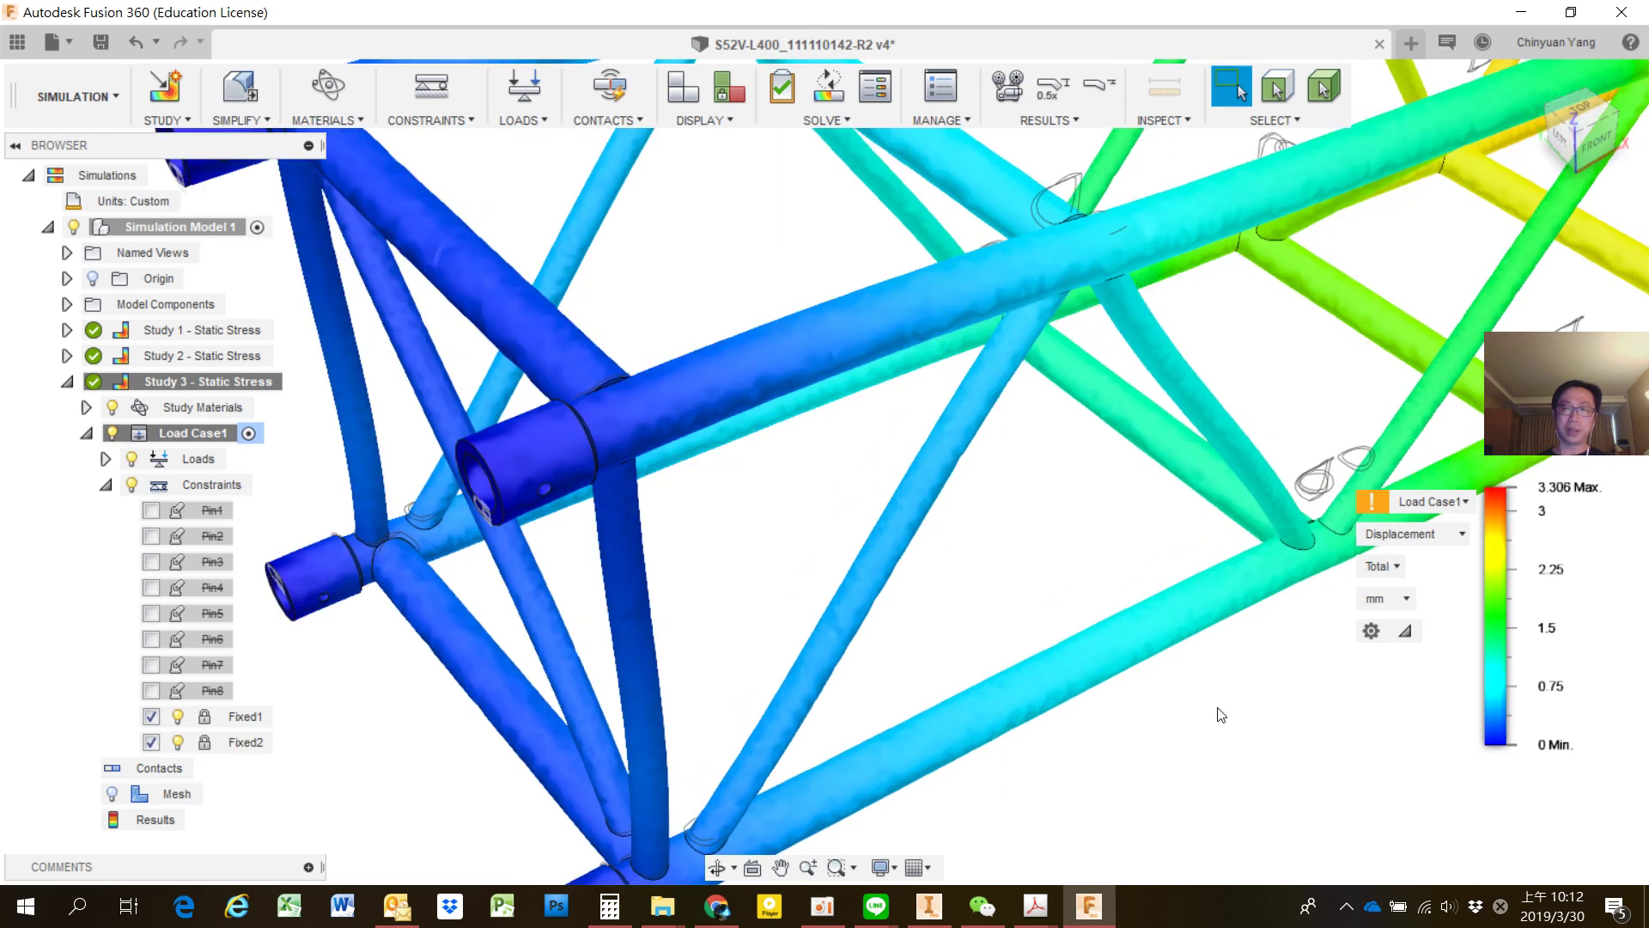
pyautogui.scroll(-3, 1117, 707)
pyautogui.scroll(-2, 1179, 706)
pyautogui.moveTo(817, 666); pyautogui.dragTo(907, 687, button='middle')
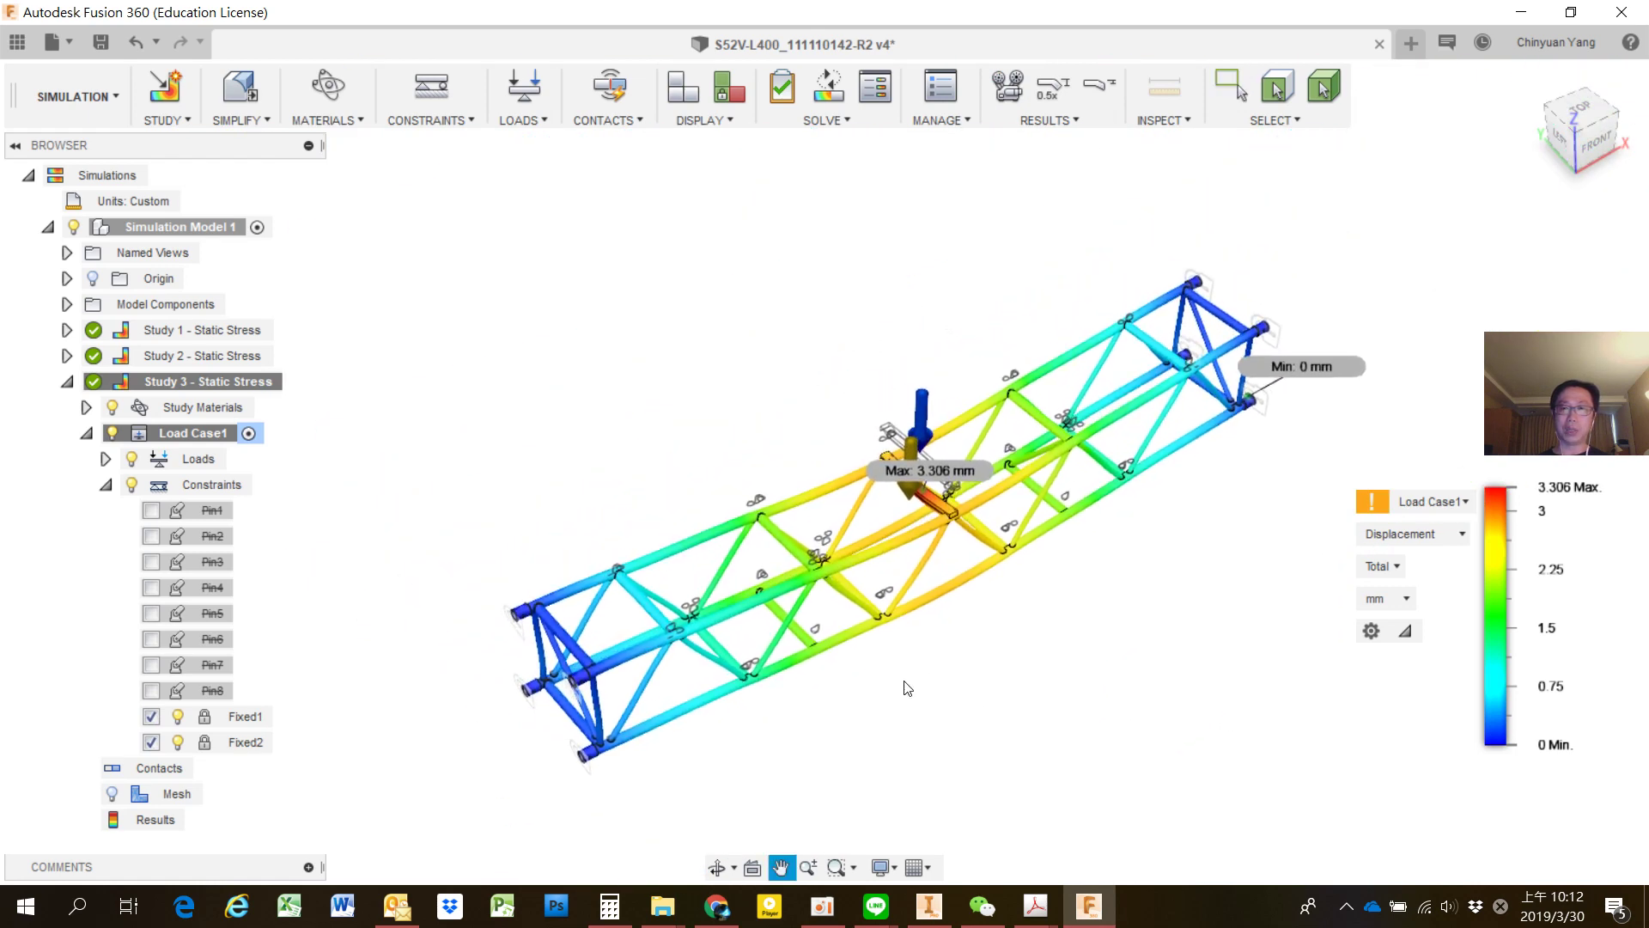
# Reopen the animation, adjust the view, then close it, leaving the 3.306 mm static plot.
pyautogui.click(1016, 96)
pyautogui.scroll(1, 825, 698)
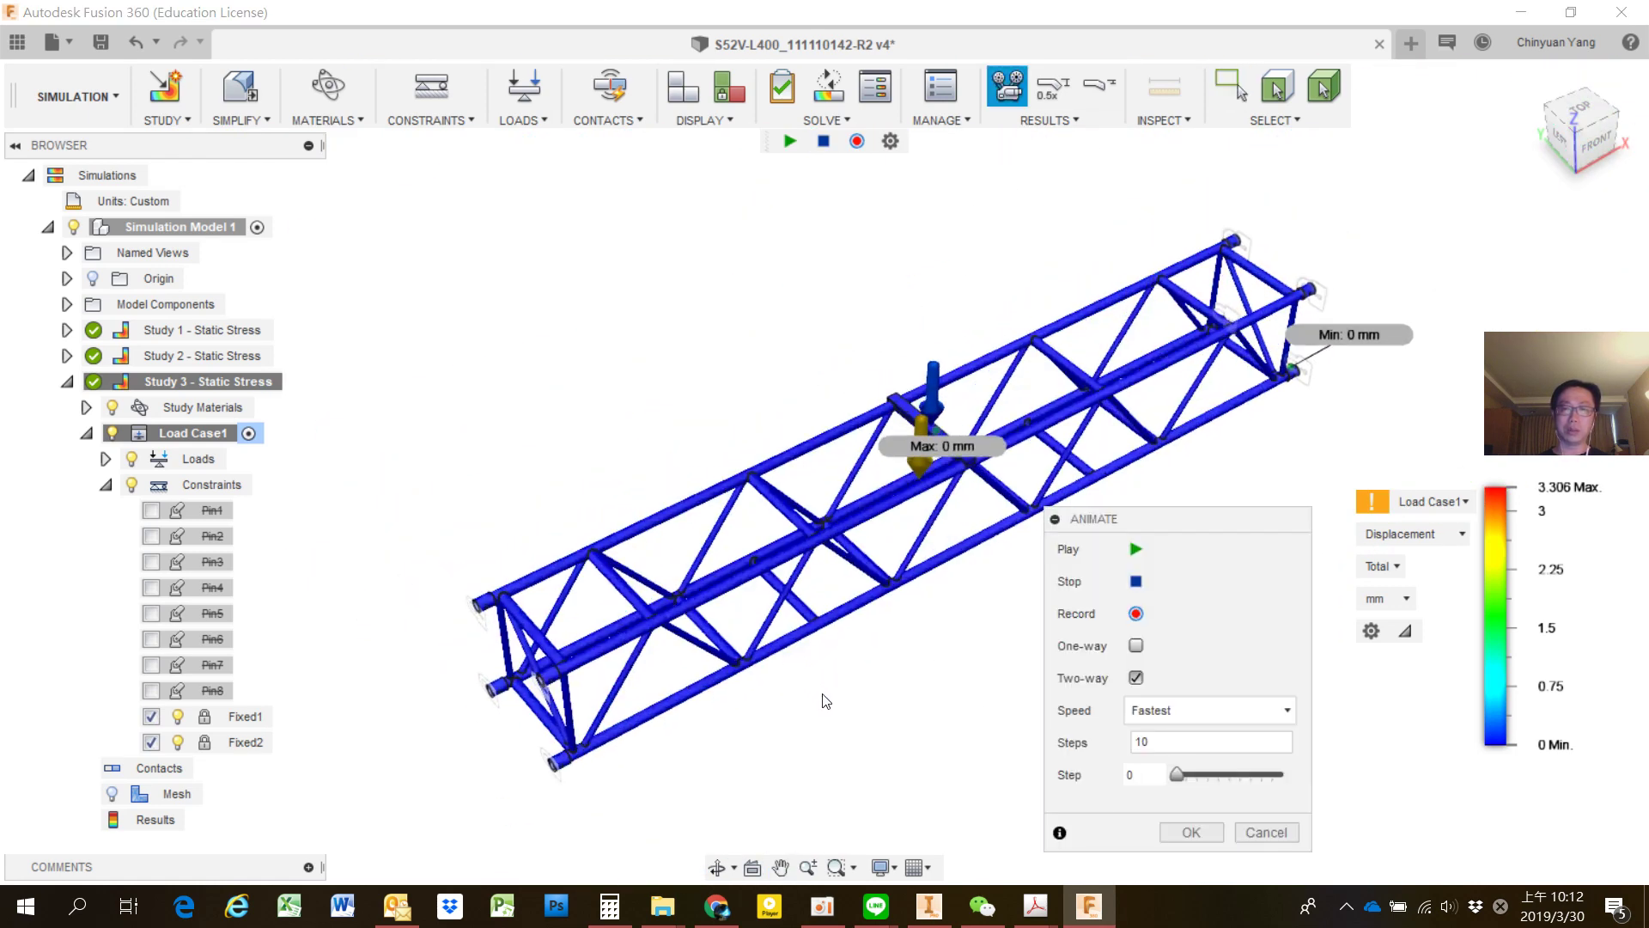
pyautogui.scroll(2, 825, 694)
pyautogui.scroll(1, 820, 691)
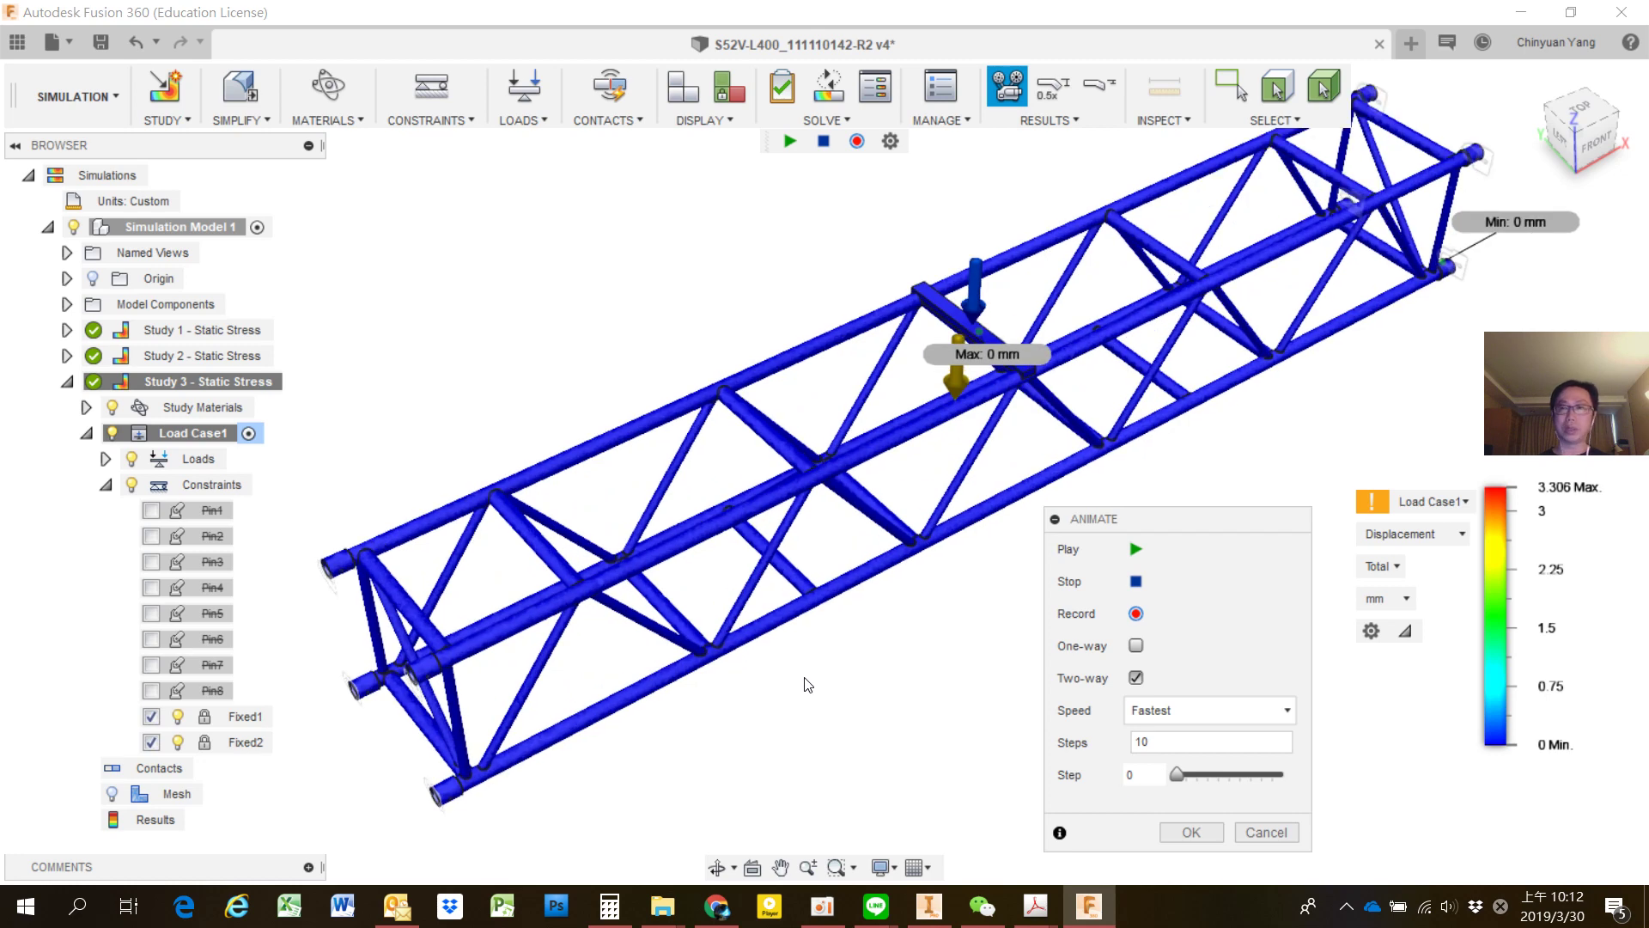
pyautogui.scroll(-1, 807, 684)
pyautogui.moveTo(847, 685); pyautogui.dragTo(782, 697, button='middle')
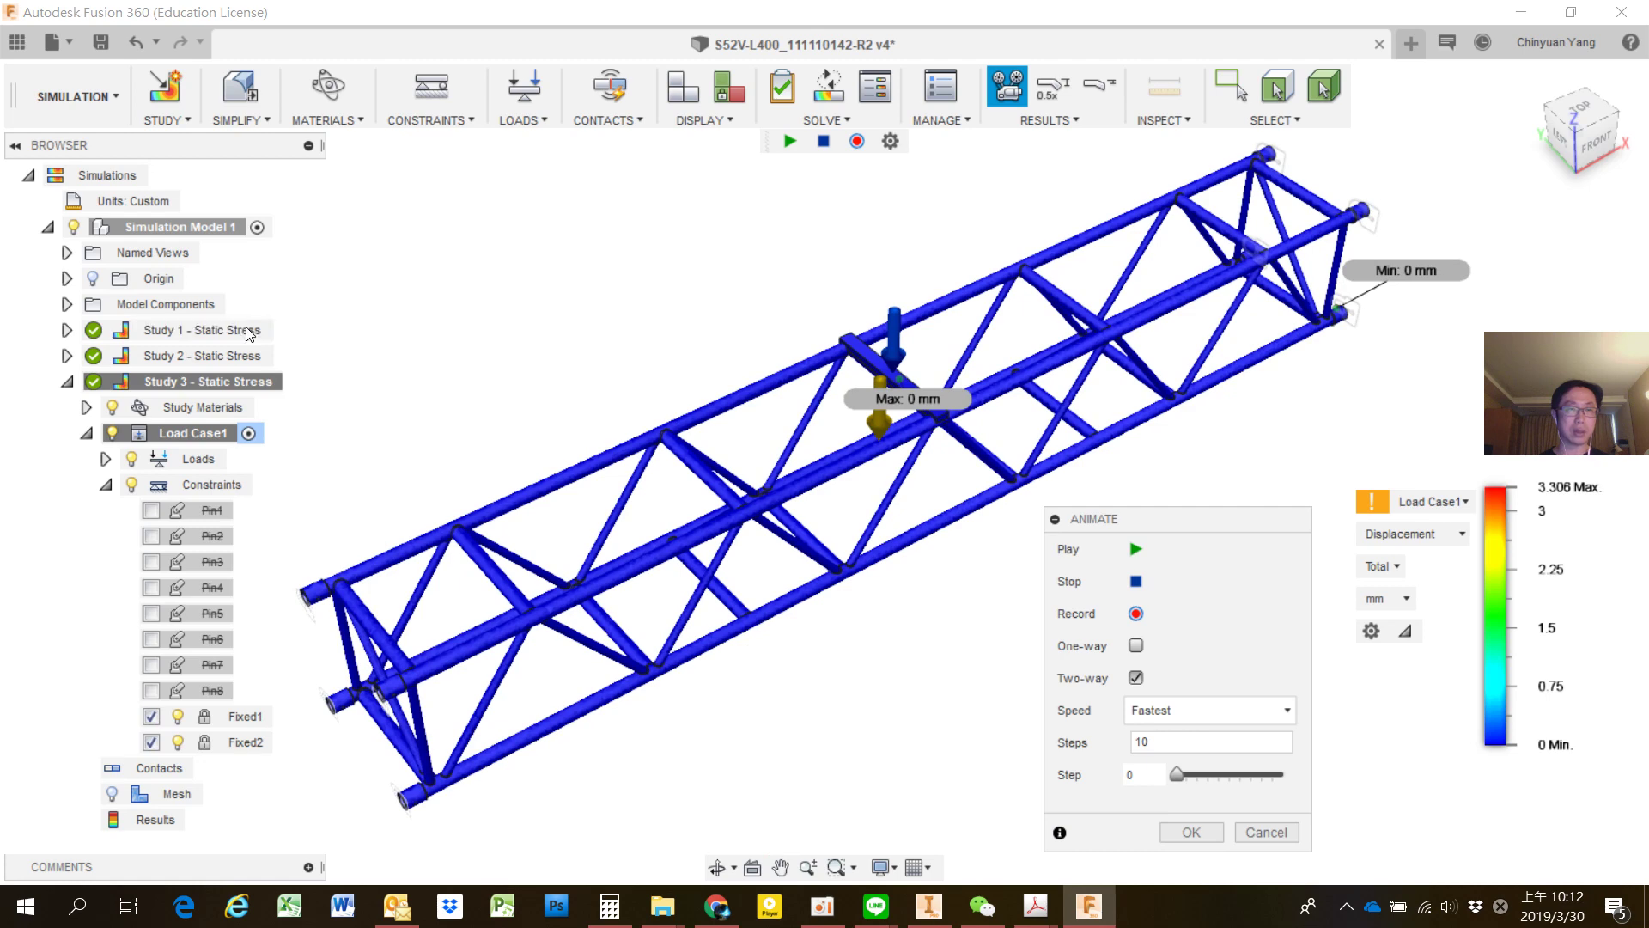
pyautogui.click(1191, 832)
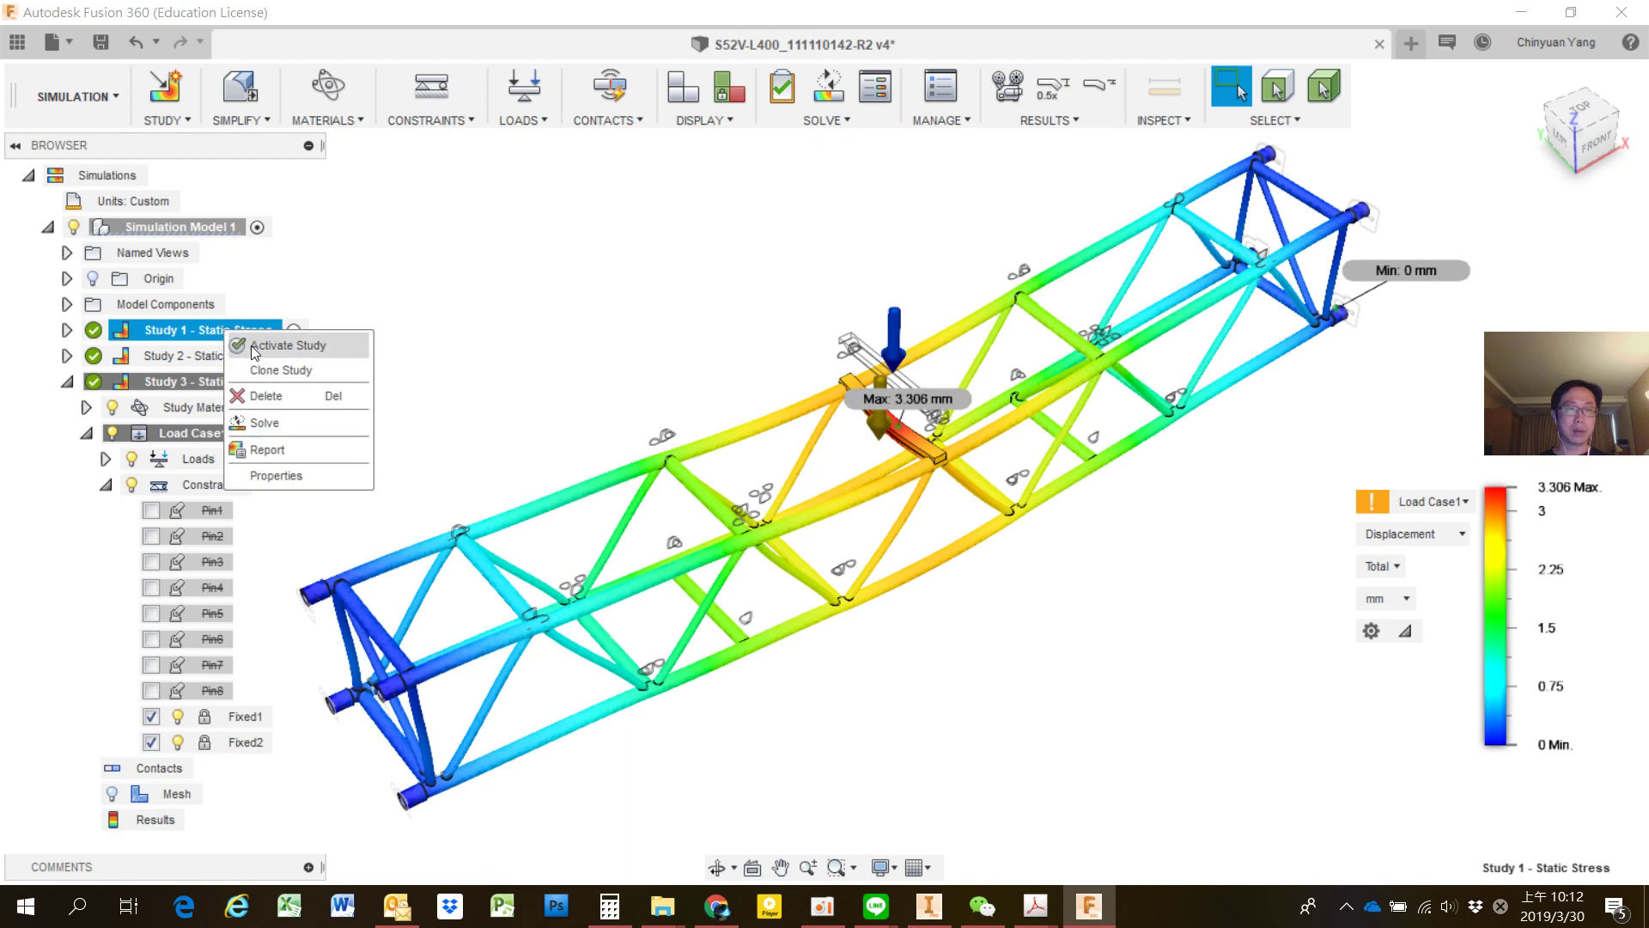
# Activate Study 1 and zoom into the truss's pinned end joint.
pyautogui.click(254, 348)
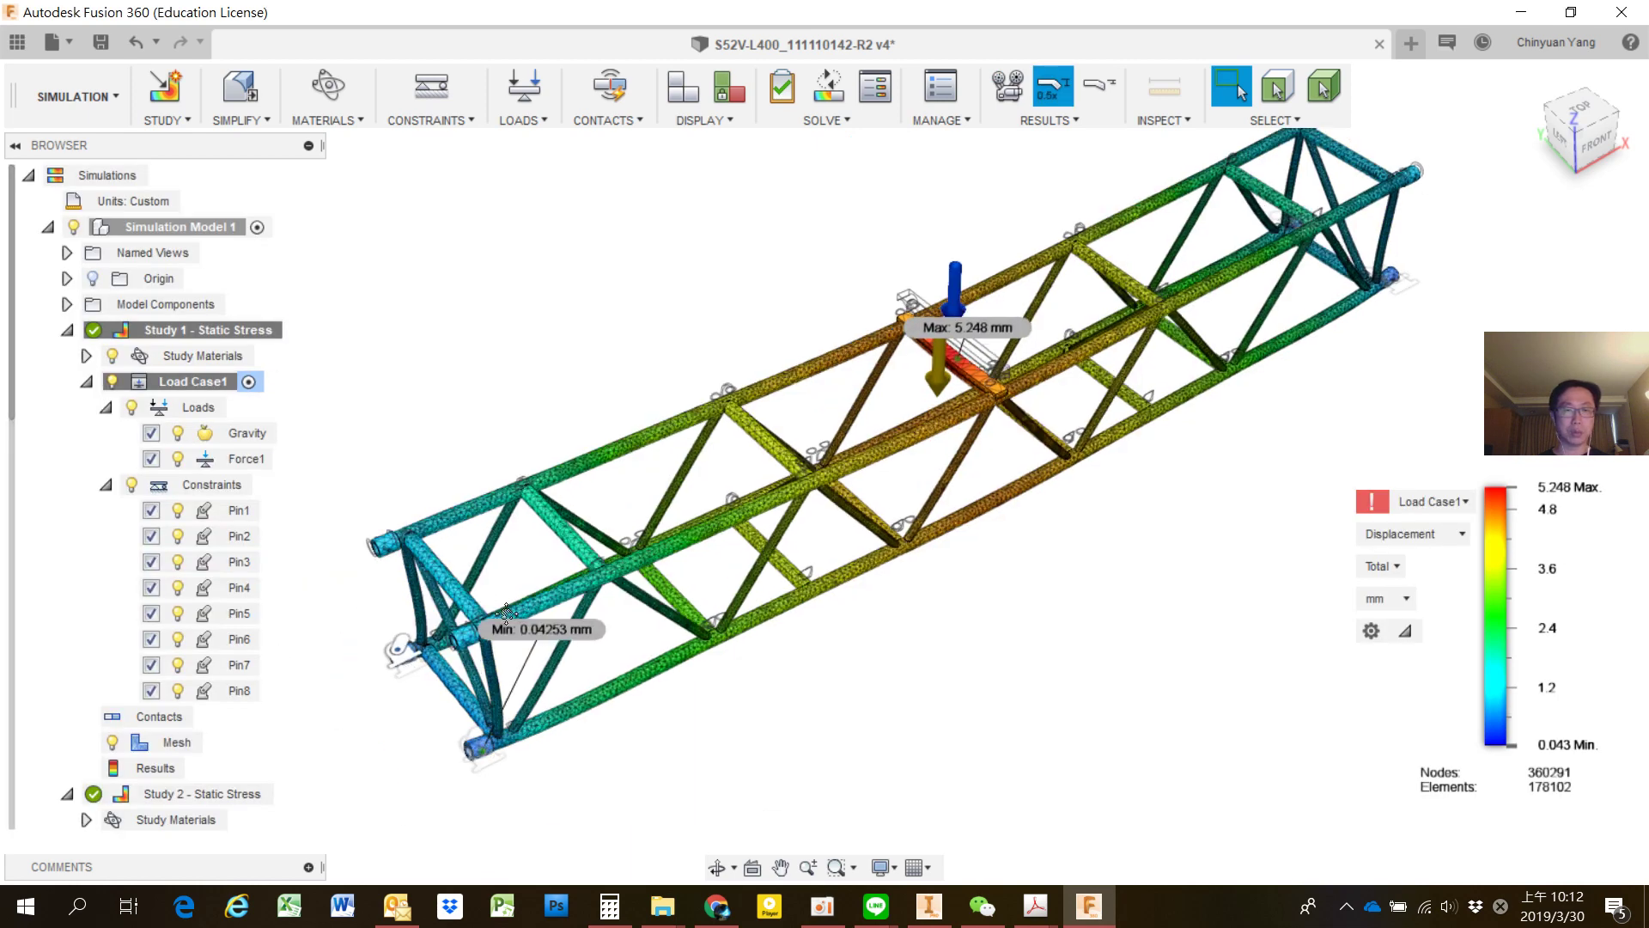
pyautogui.scroll(3, 844, 713)
pyautogui.scroll(3, 844, 713)
pyautogui.scroll(3, 844, 713)
pyautogui.scroll(2, 790, 730)
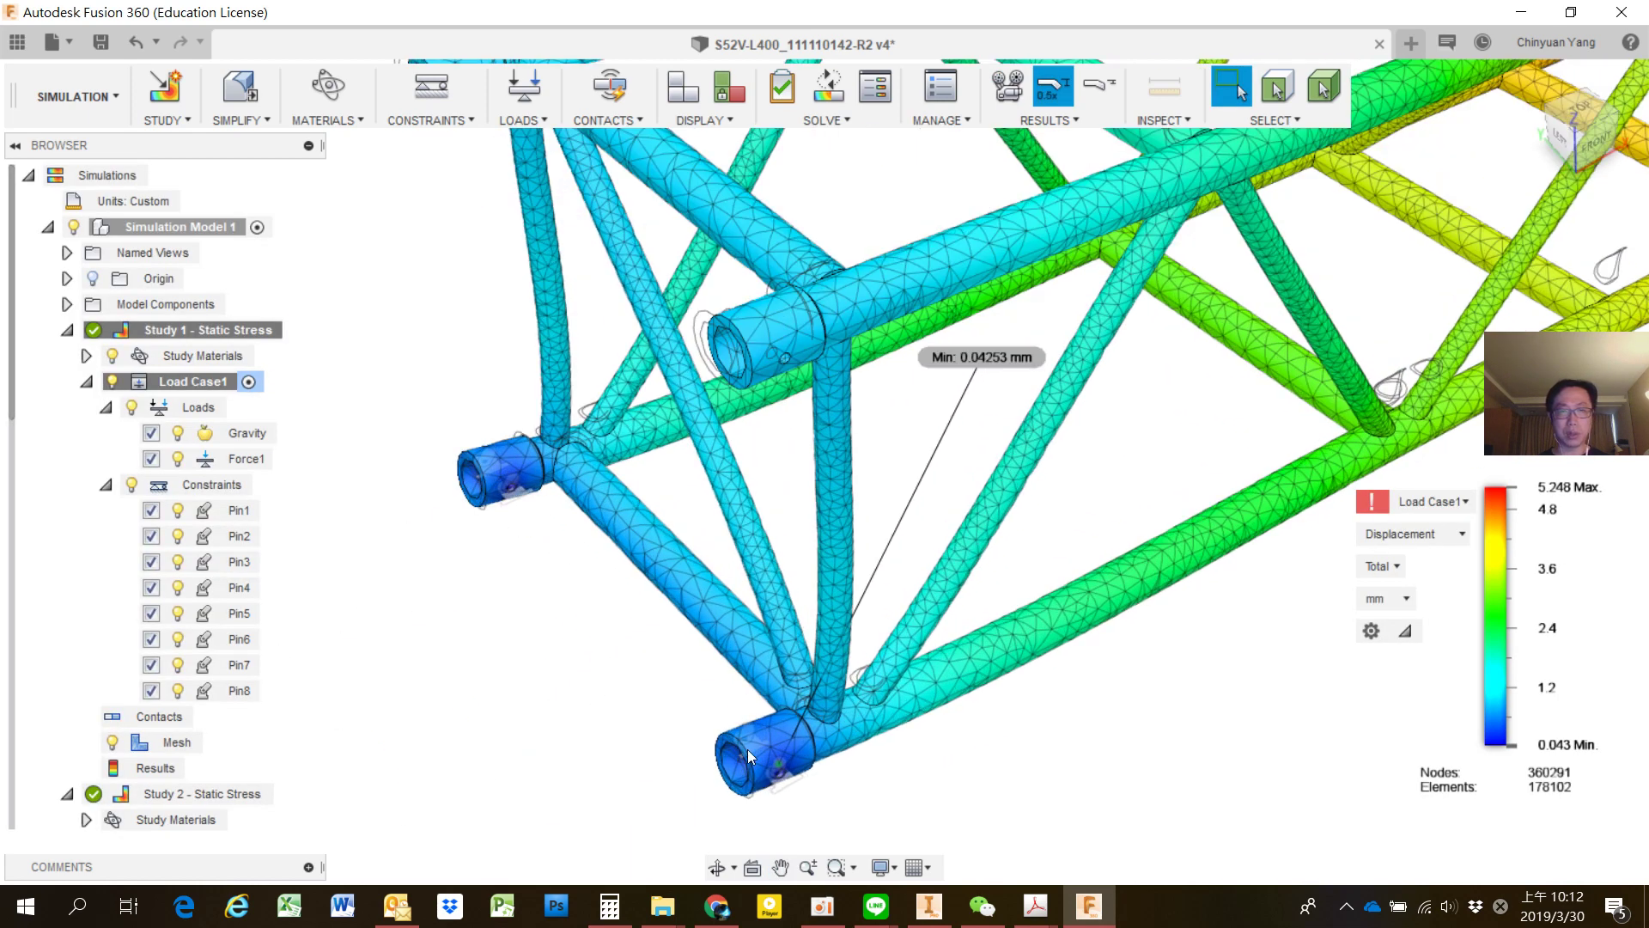
pyautogui.scroll(2, 752, 764)
pyautogui.scroll(2, 769, 795)
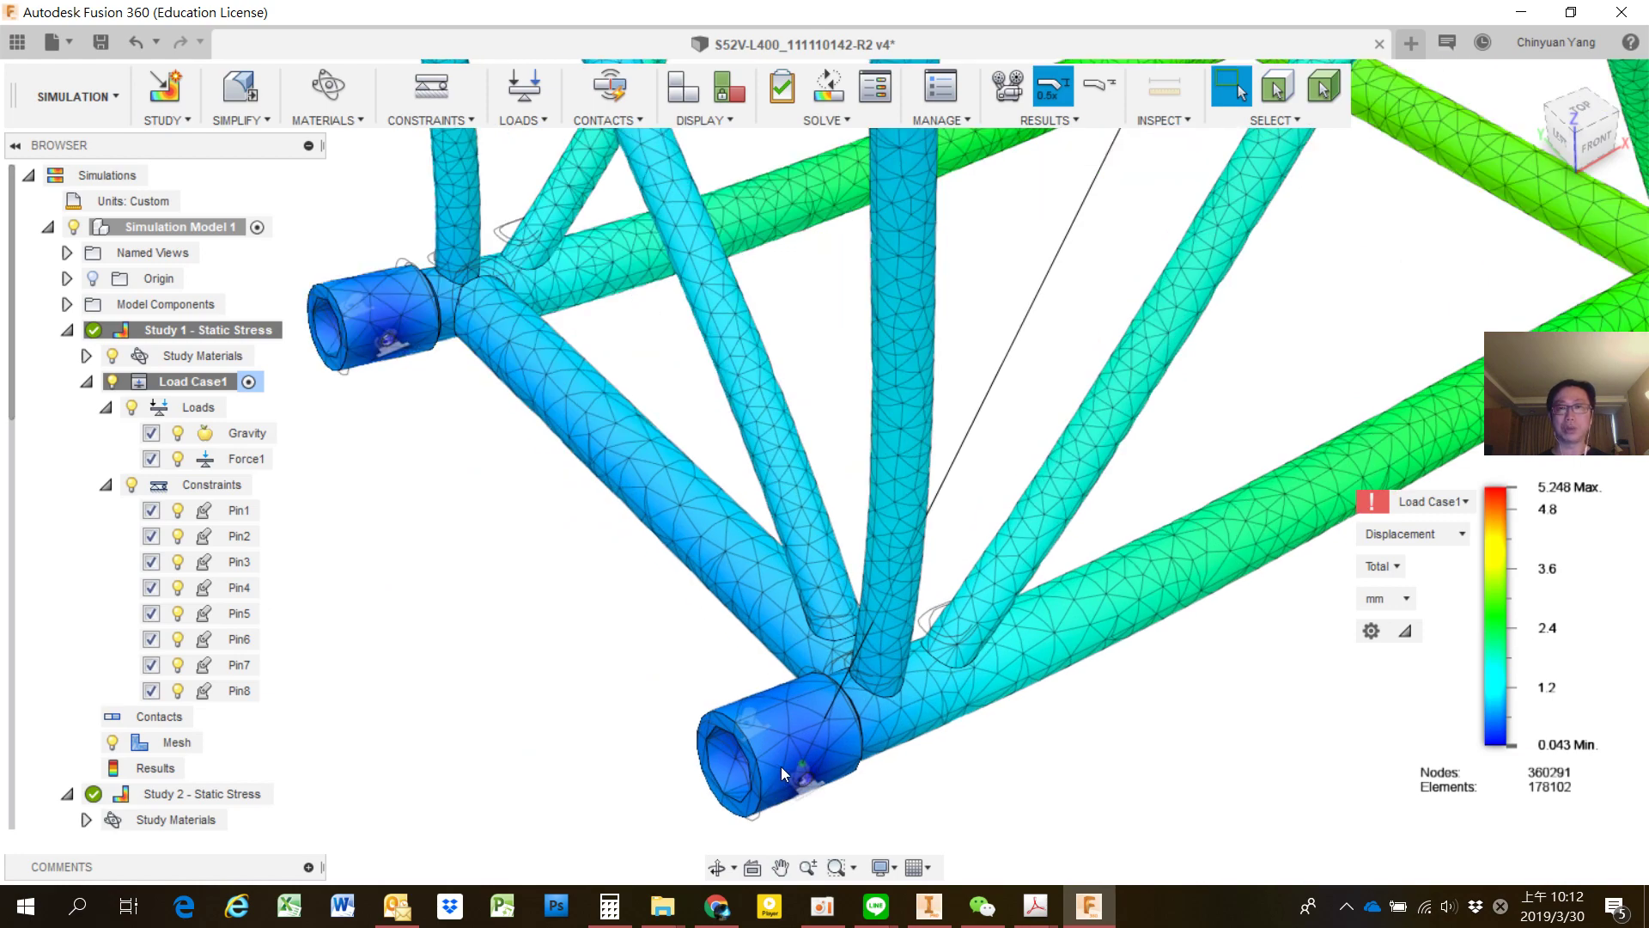
pyautogui.scroll(-1, 782, 764)
# Play Study 1's displacement animation, 0.043 to 5.248 mm, zooming in and out.
pyautogui.click(1013, 96)
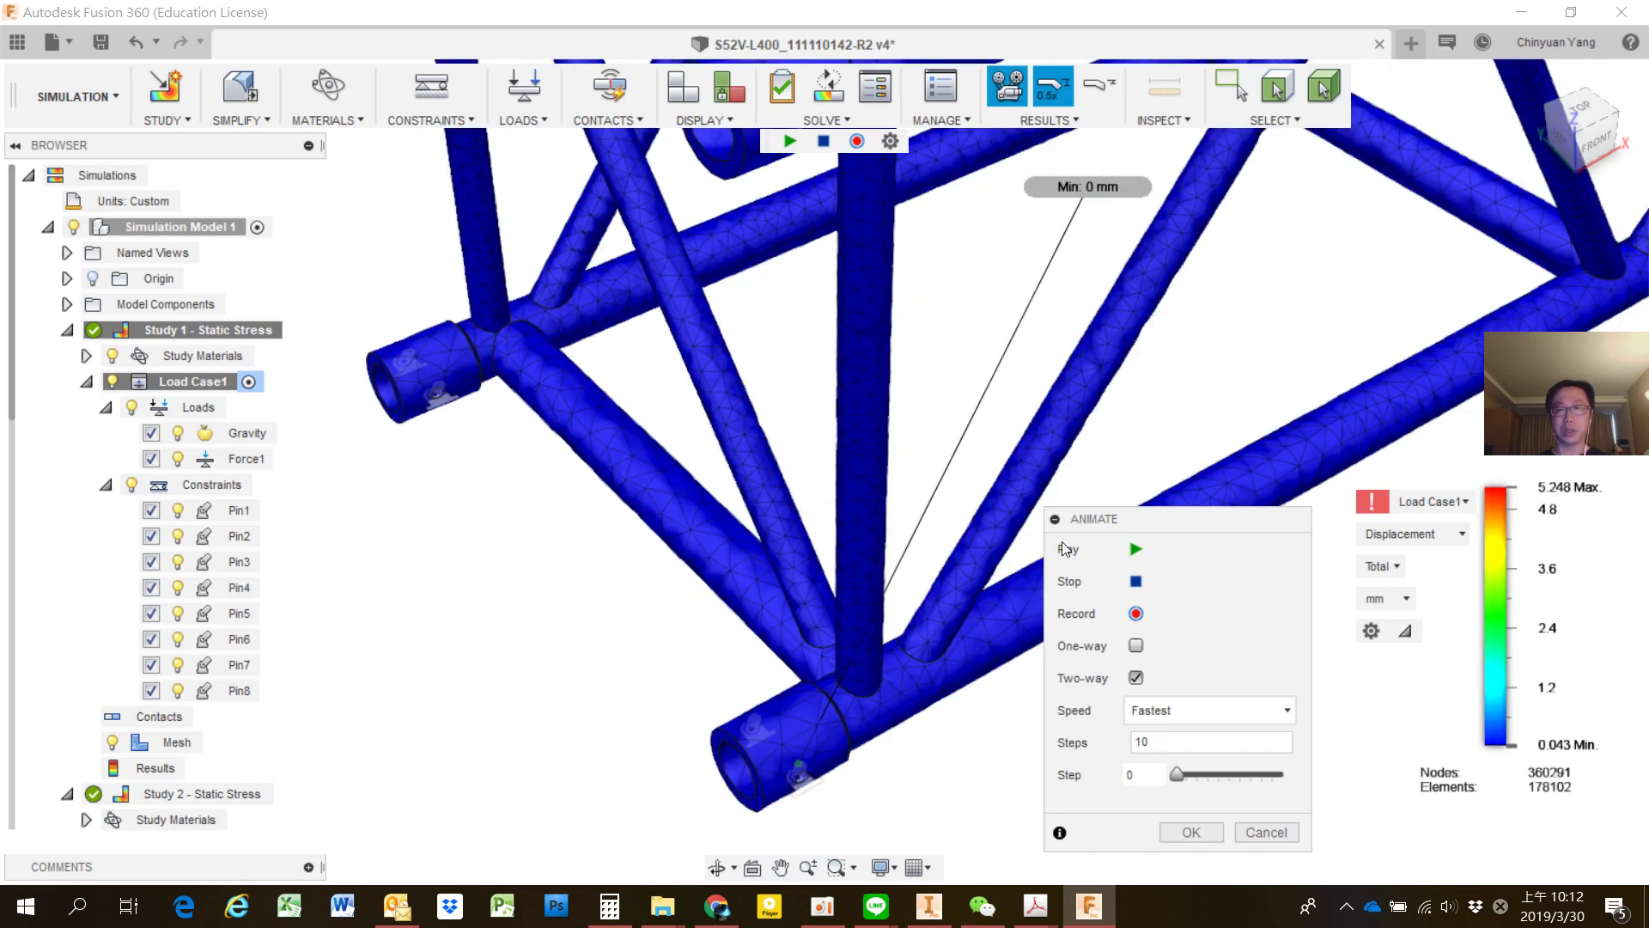
pyautogui.click(1130, 549)
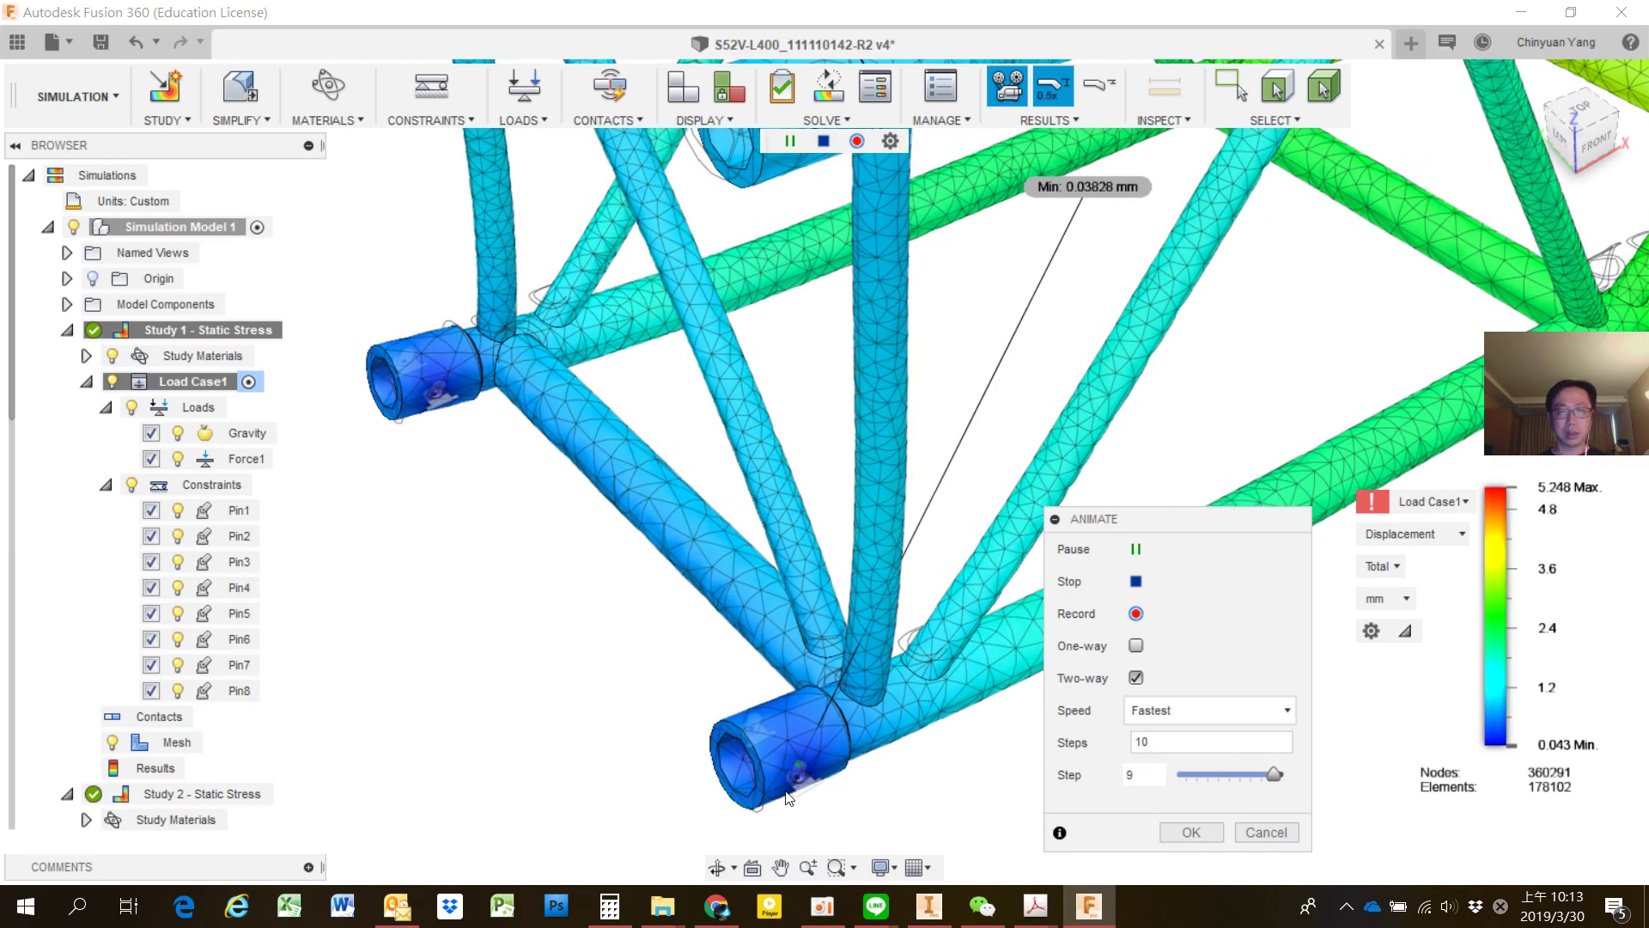
pyautogui.scroll(3, 733, 759)
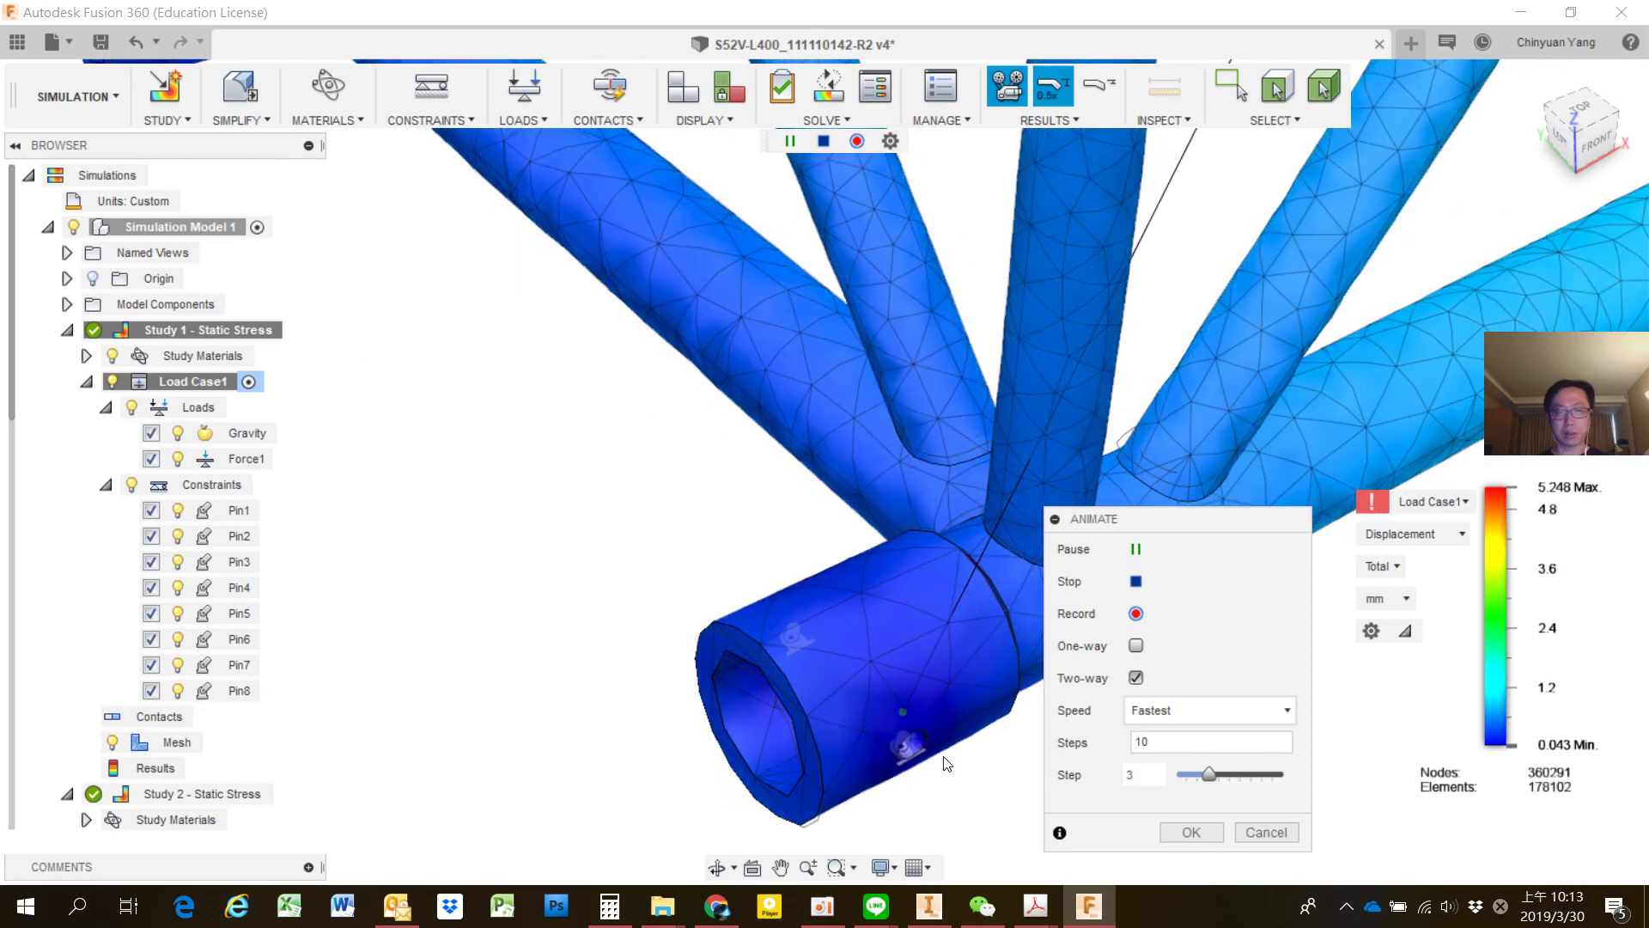
pyautogui.scroll(2, 945, 765)
pyautogui.scroll(2, 932, 771)
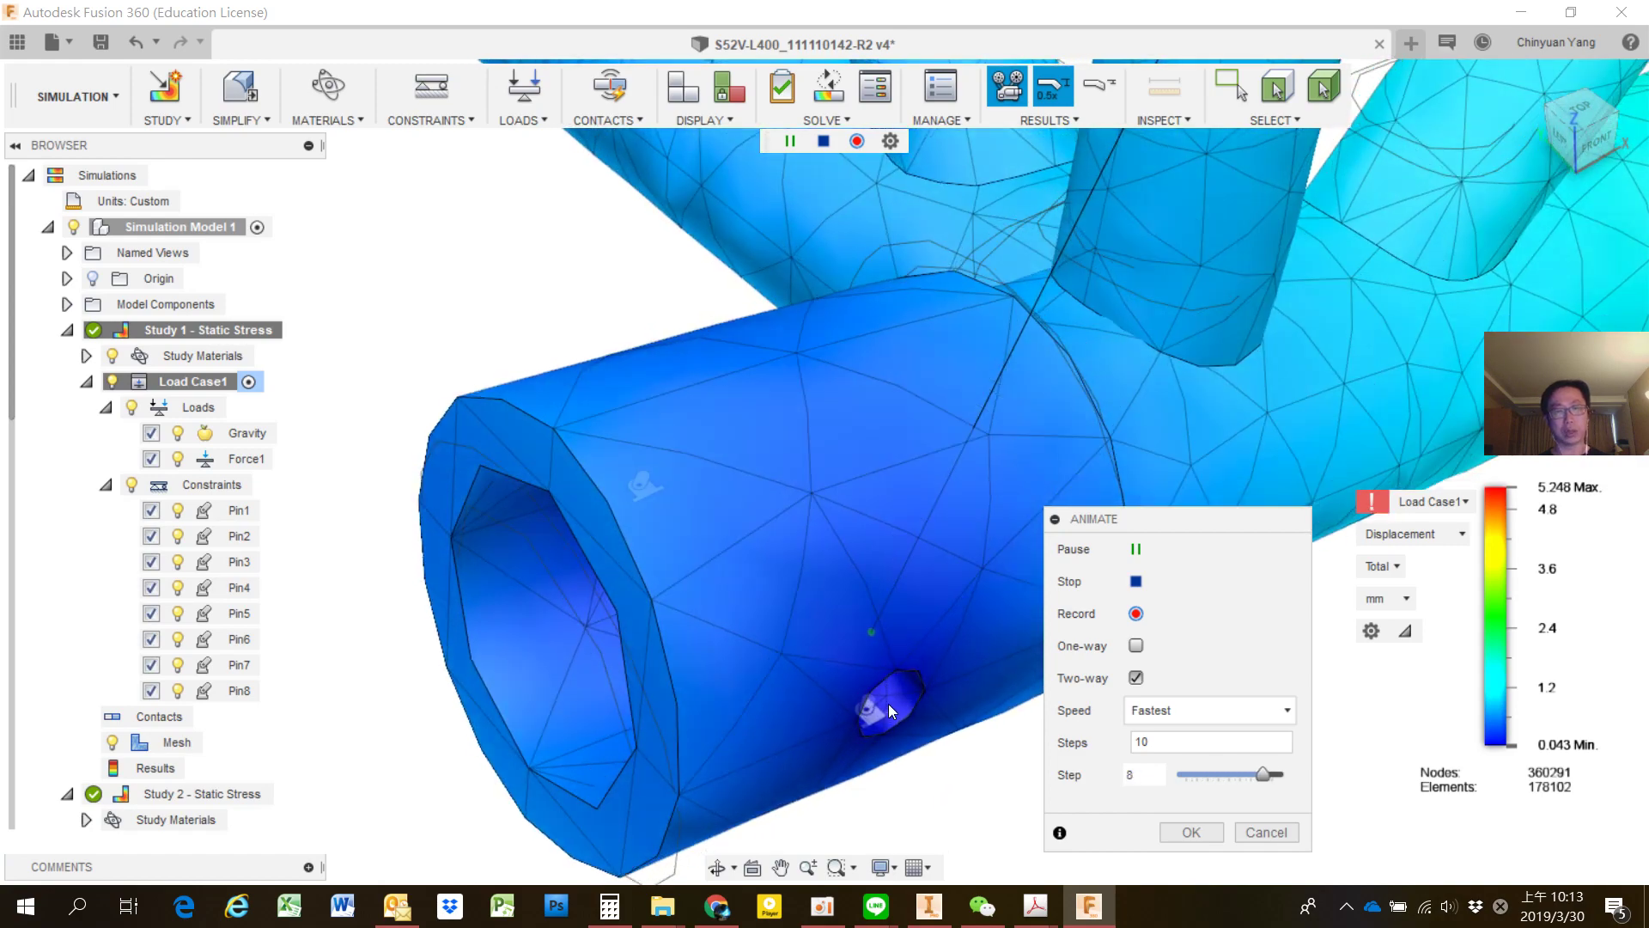
pyautogui.scroll(-5, 877, 693)
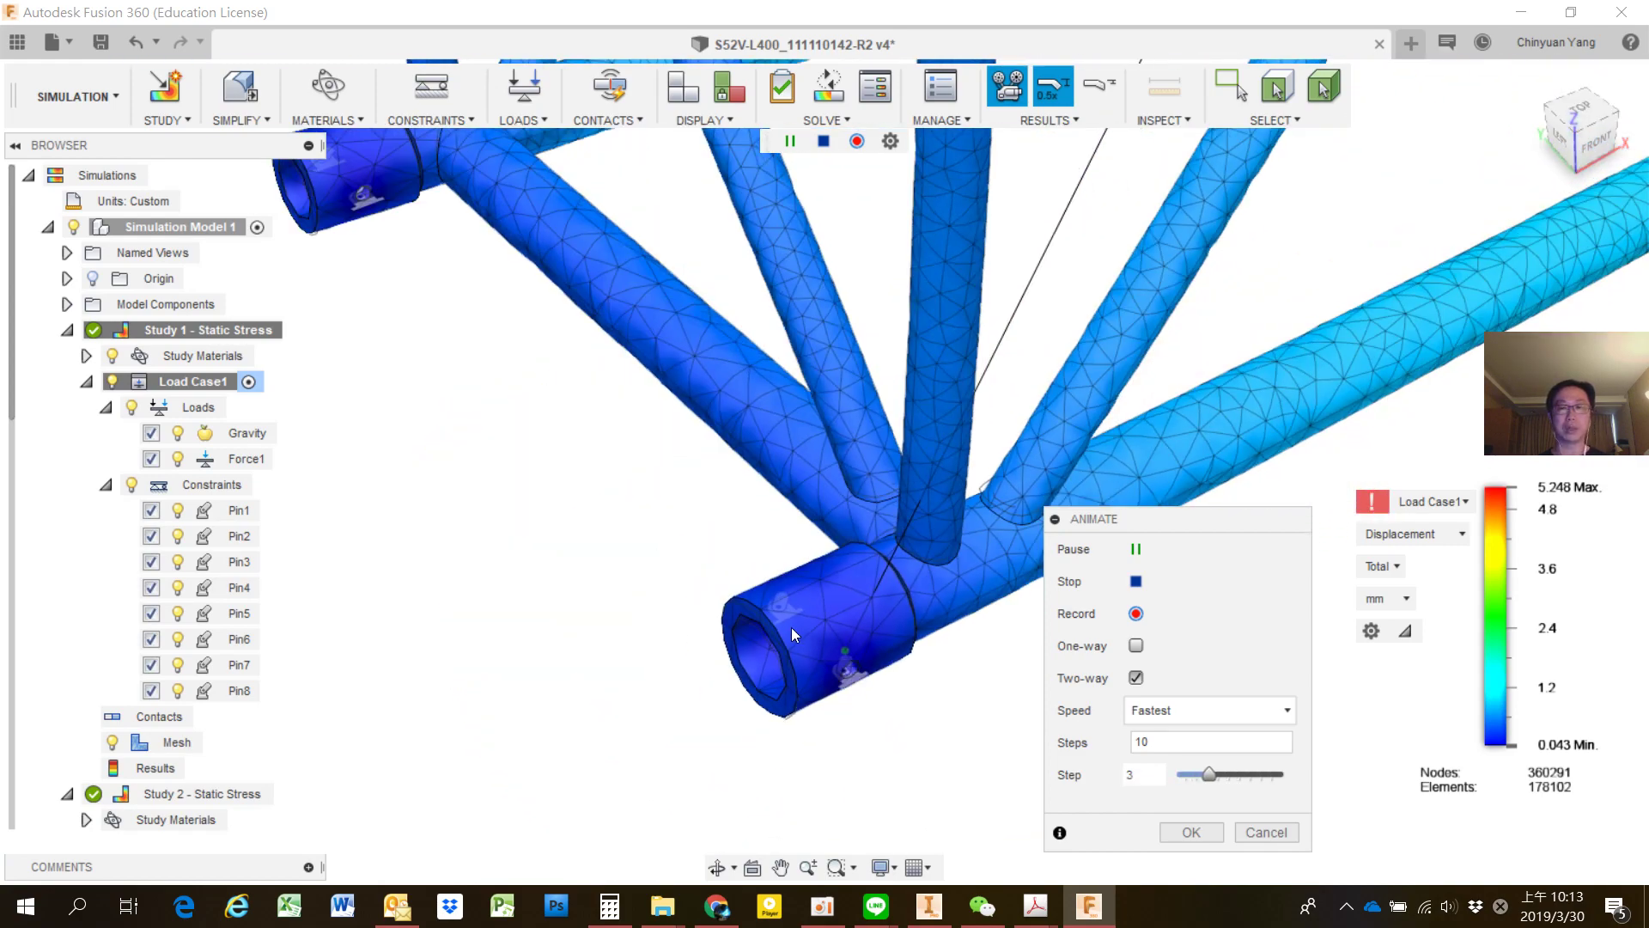
pyautogui.scroll(-3, 791, 627)
pyautogui.scroll(-3, 841, 445)
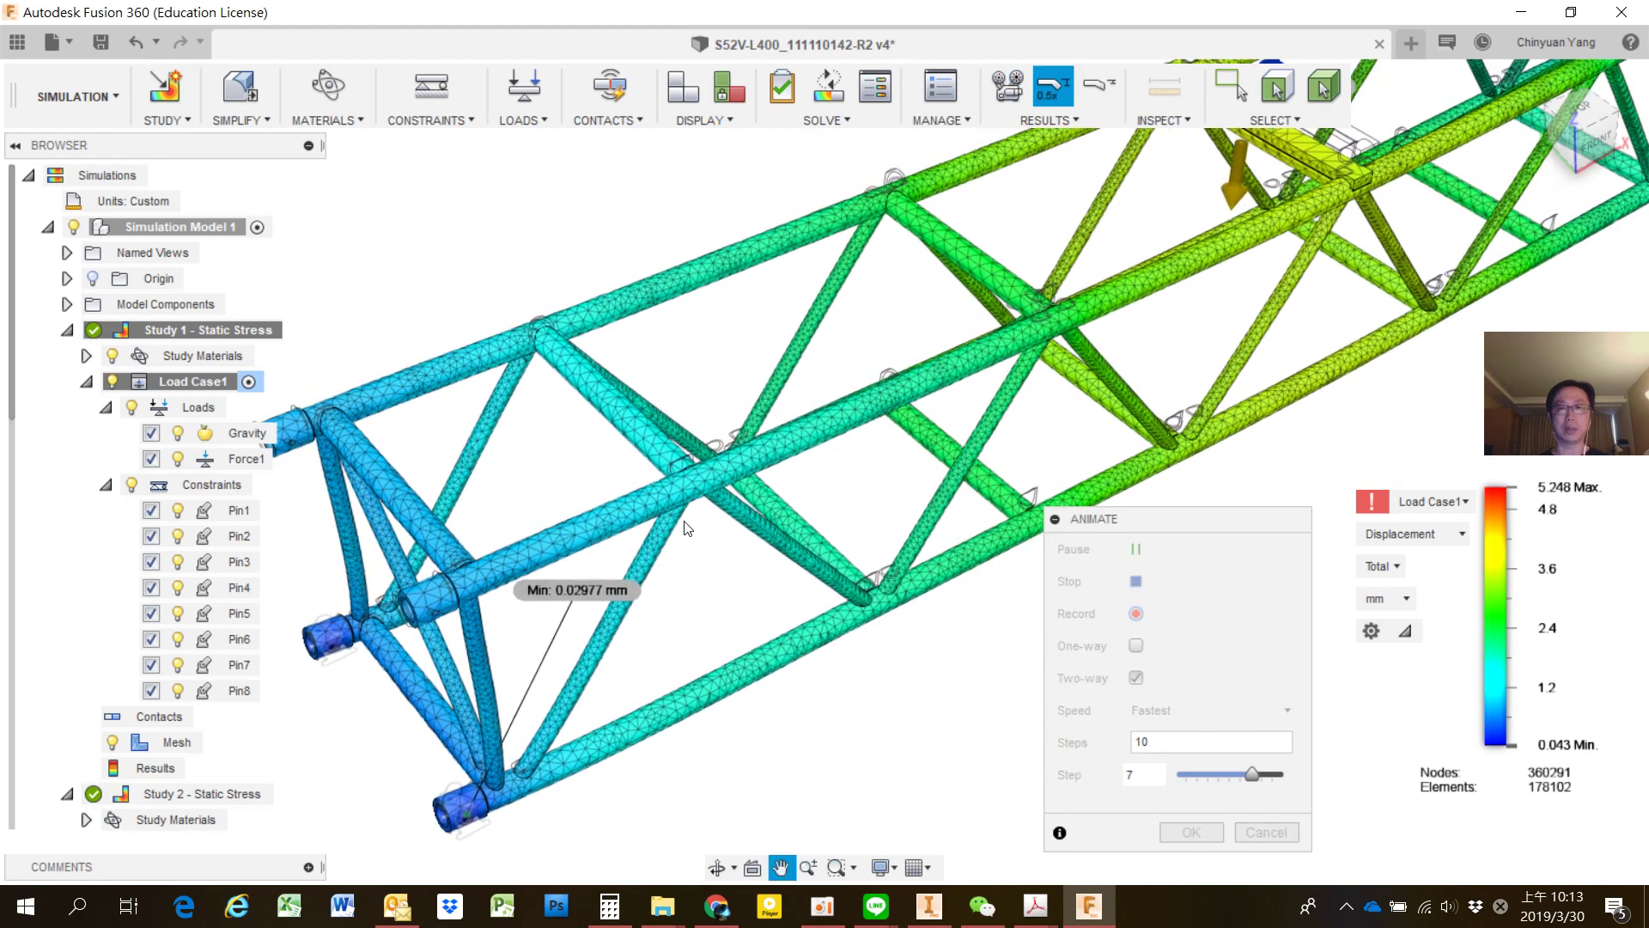
pyautogui.scroll(-2, 824, 464)
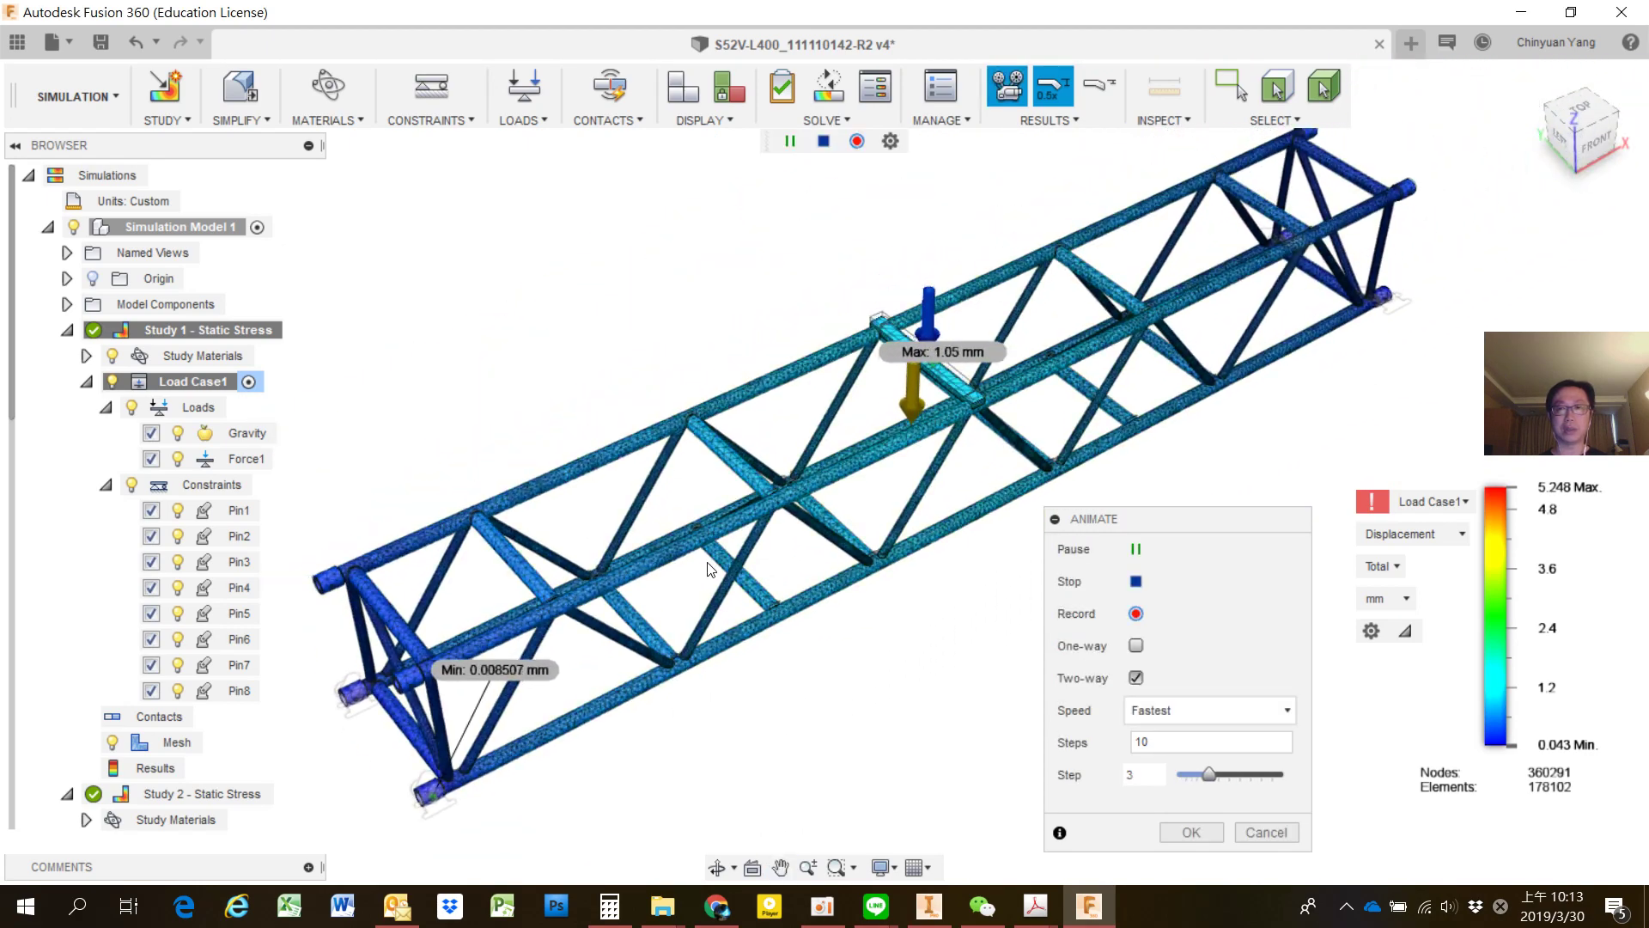